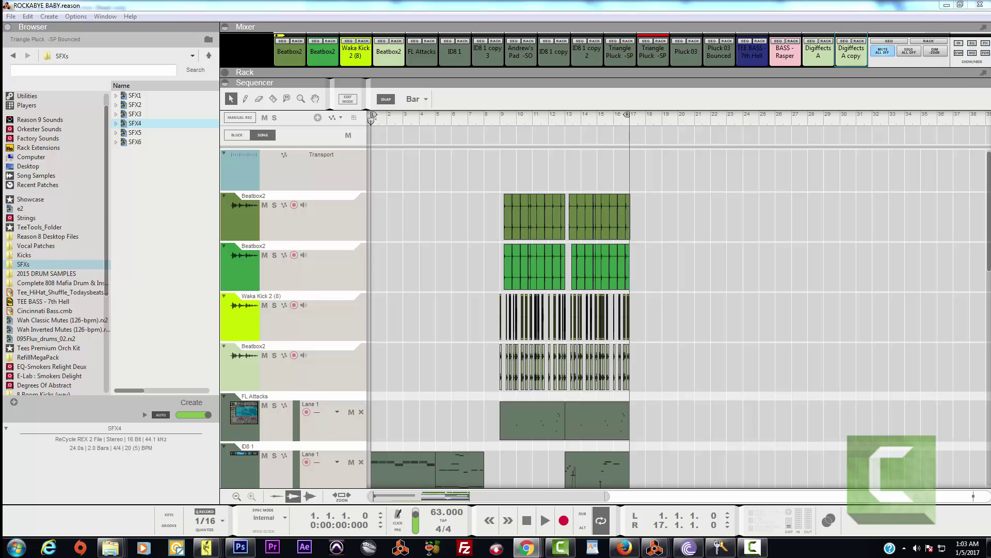
Switch to Chrome, watch the Miss Santa nose dance video full screen at reduced volume, and return to Reason.
key(alt+Tab)
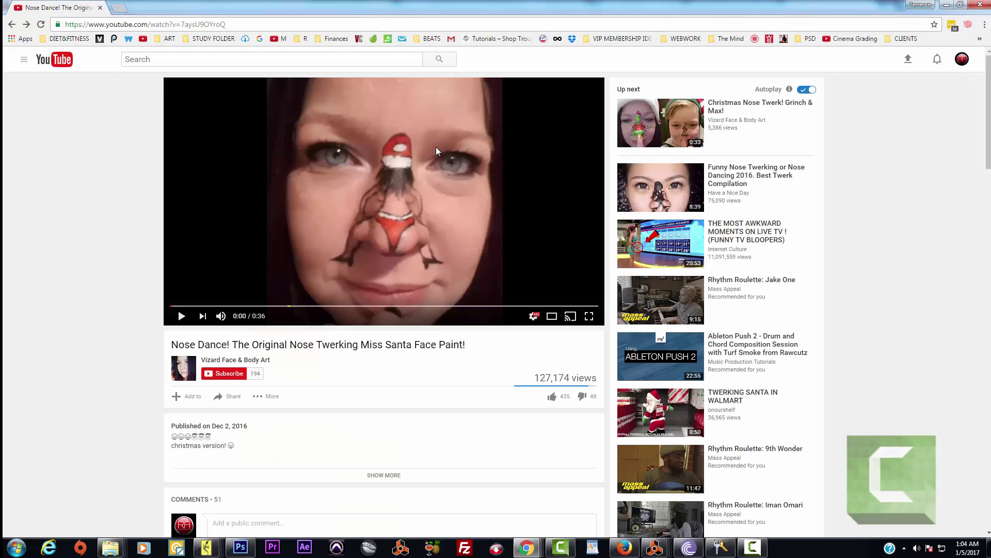
click(589, 316)
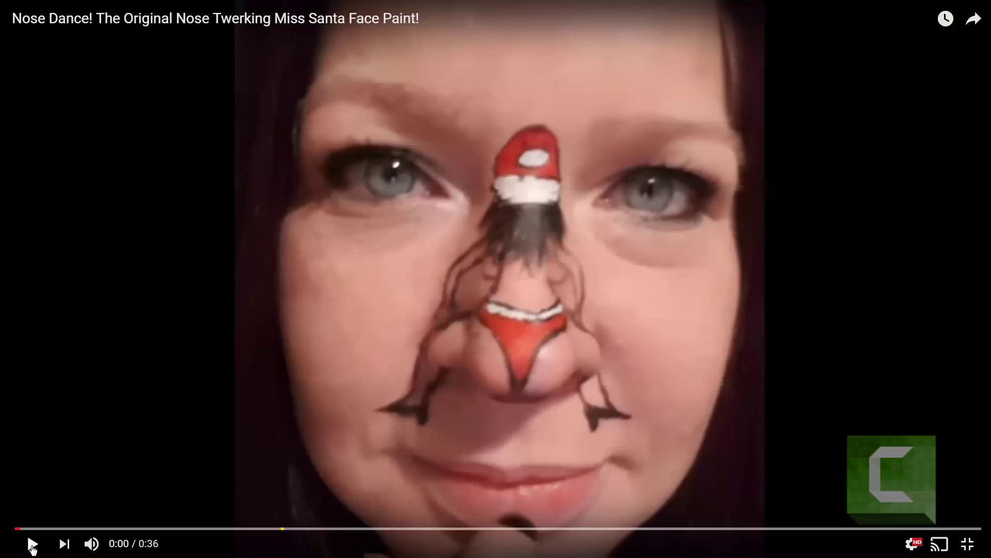
click(32, 544)
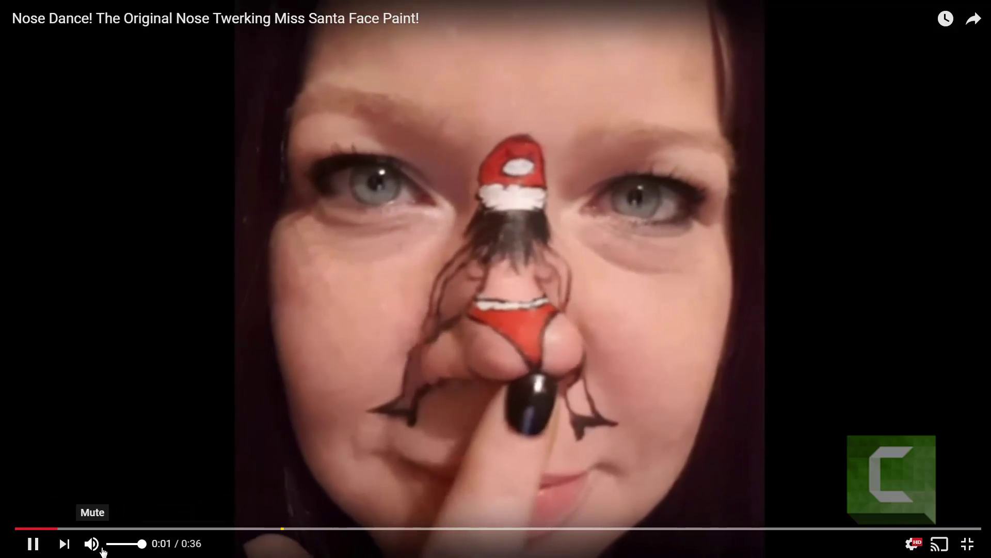
click(124, 548)
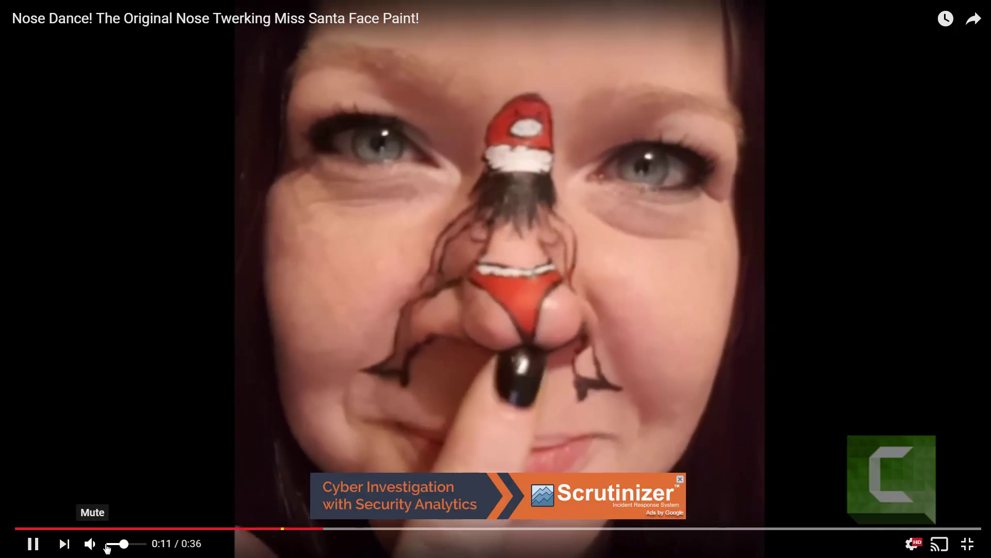
drag(124, 546, 116, 552)
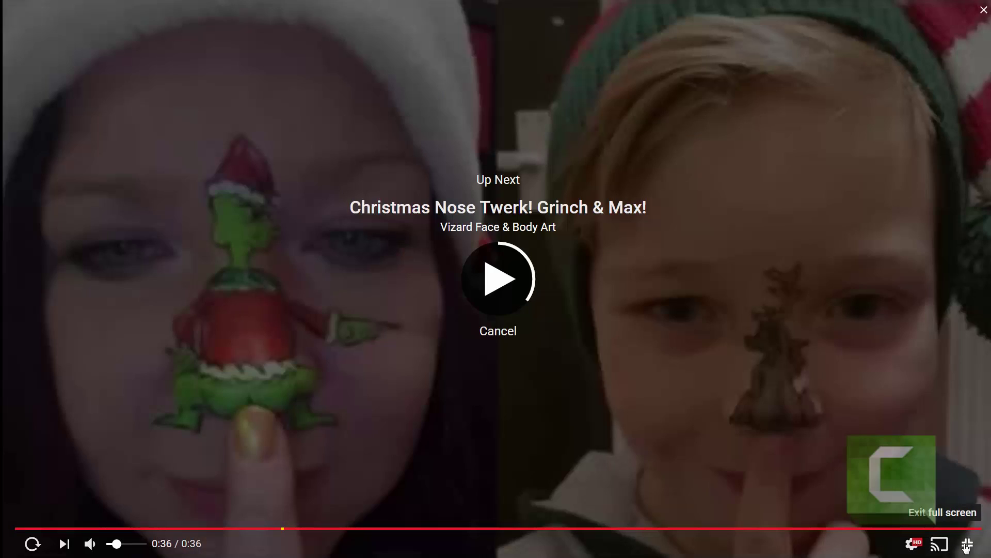
key(Escape)
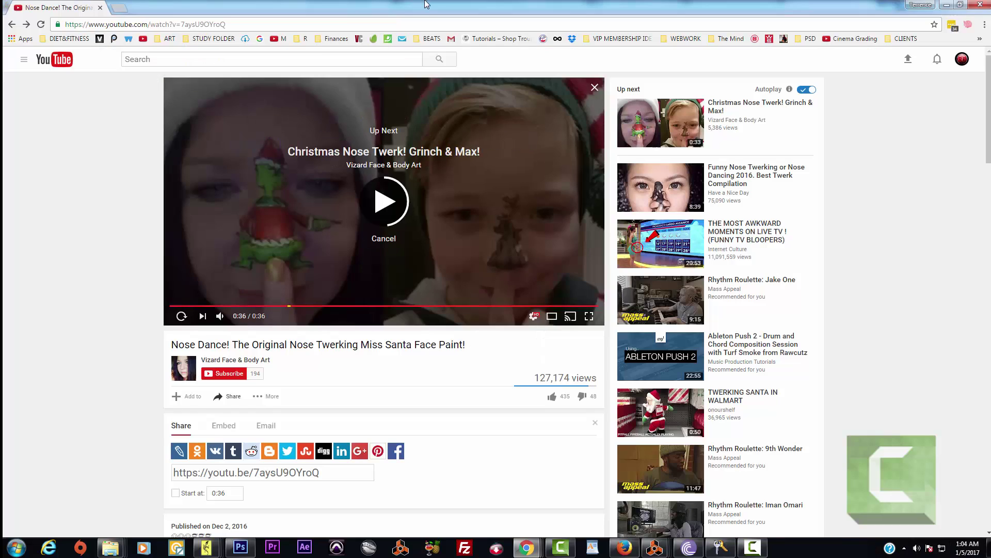
drag(427, 4, 990, 310)
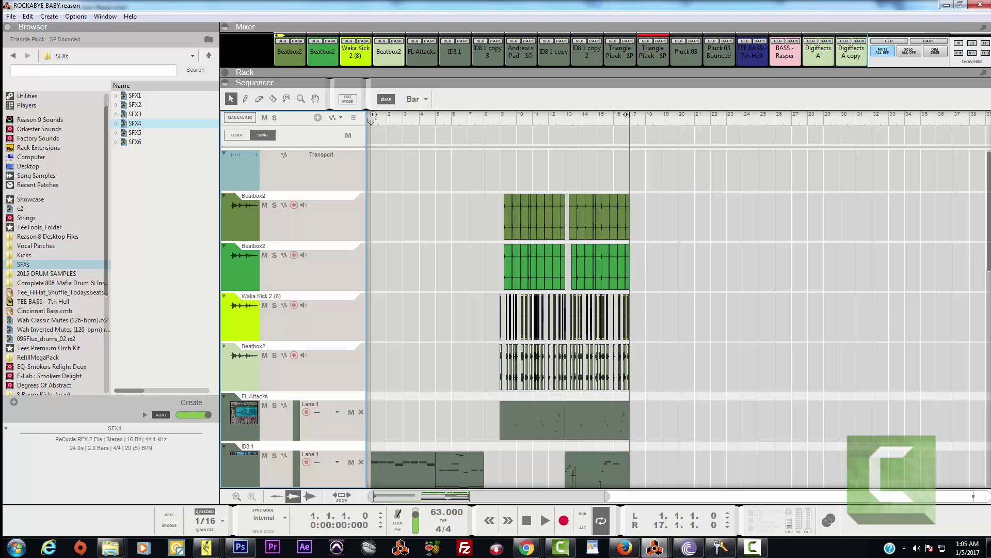
Look over all the sequencer tracks down to Digiffects A copy and list the Players devices in the browser.
scroll(976, 475, down, 12)
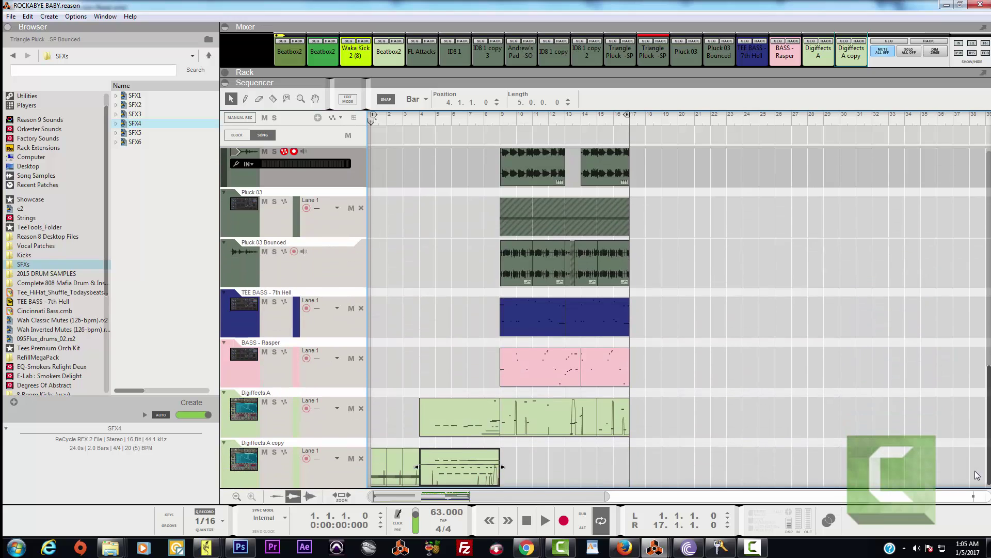
drag(983, 478, 977, 215)
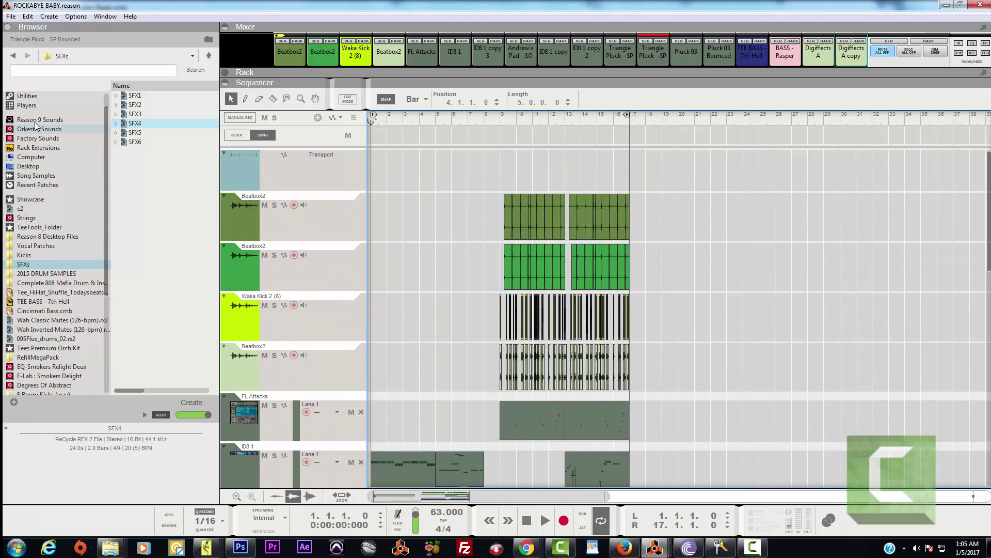
click(27, 106)
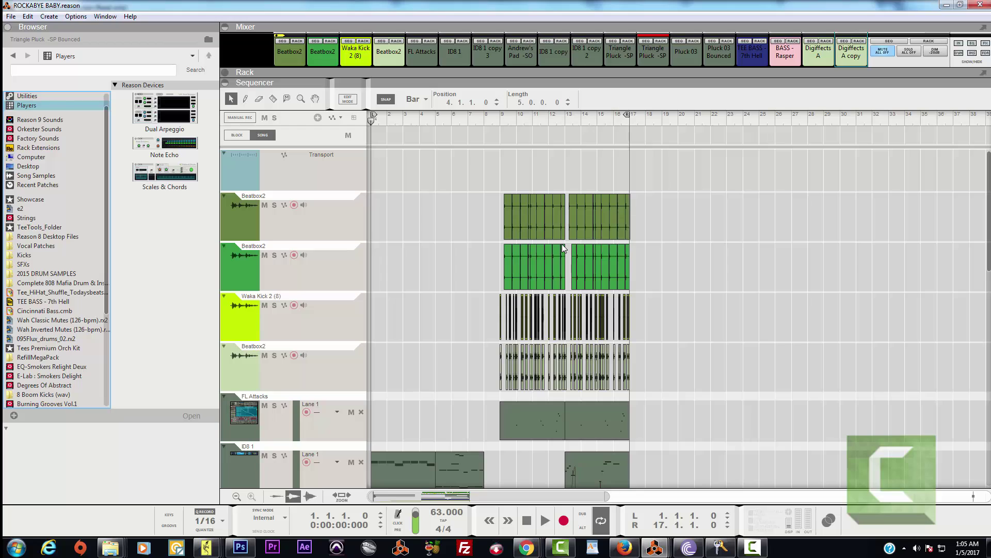
Return the song position to bar 1 and play the song with the sequencer timeline magnified.
click(502, 122)
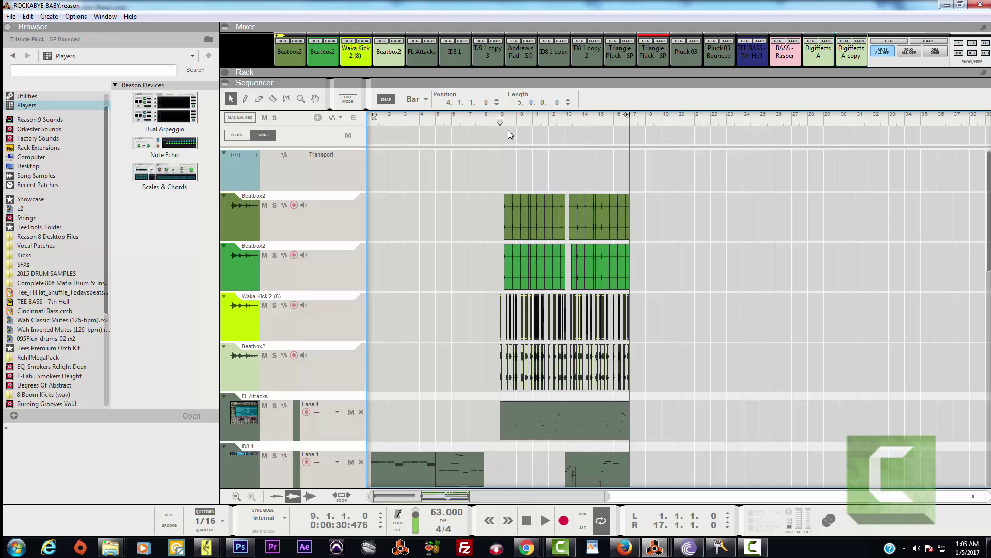
click(526, 520)
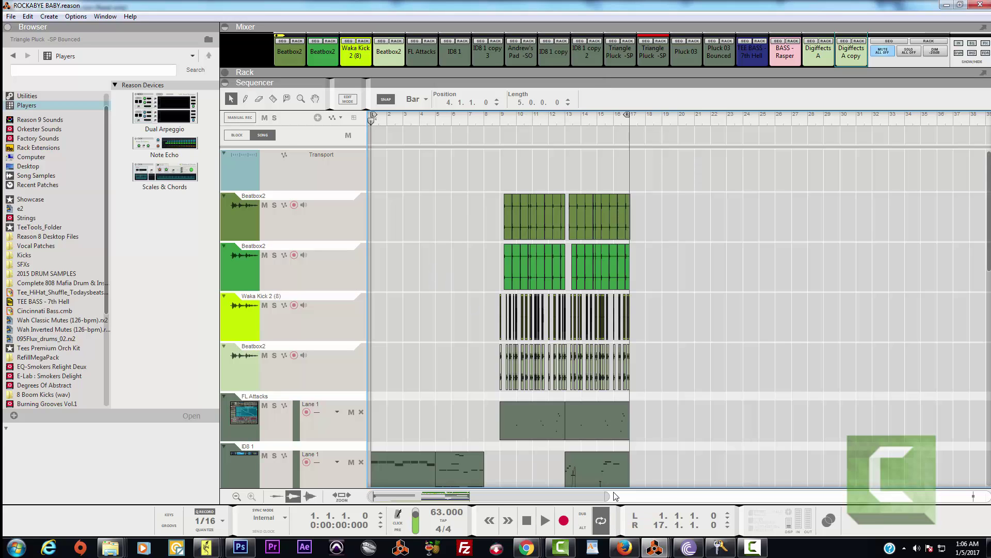
drag(608, 496, 519, 525)
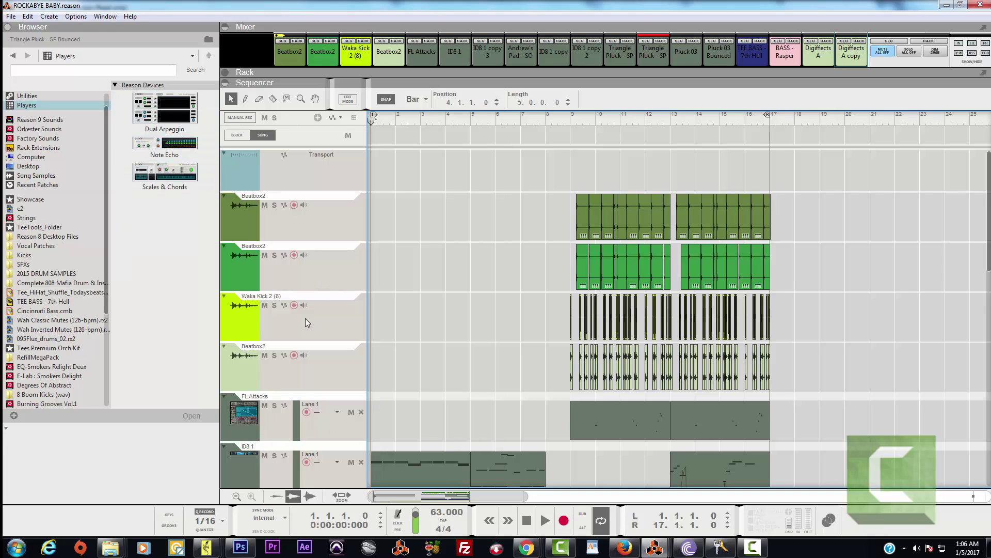
click(544, 522)
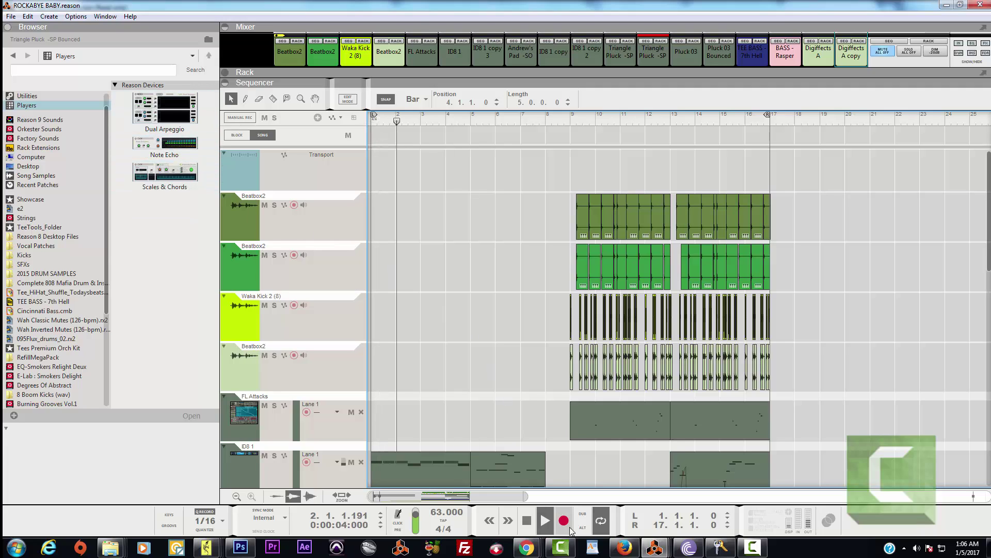
click(527, 520)
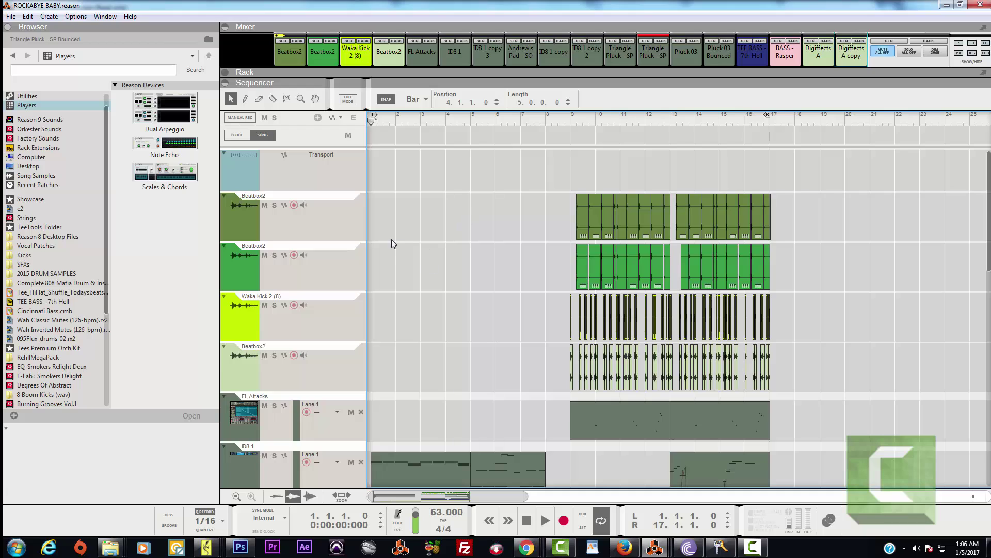
click(544, 521)
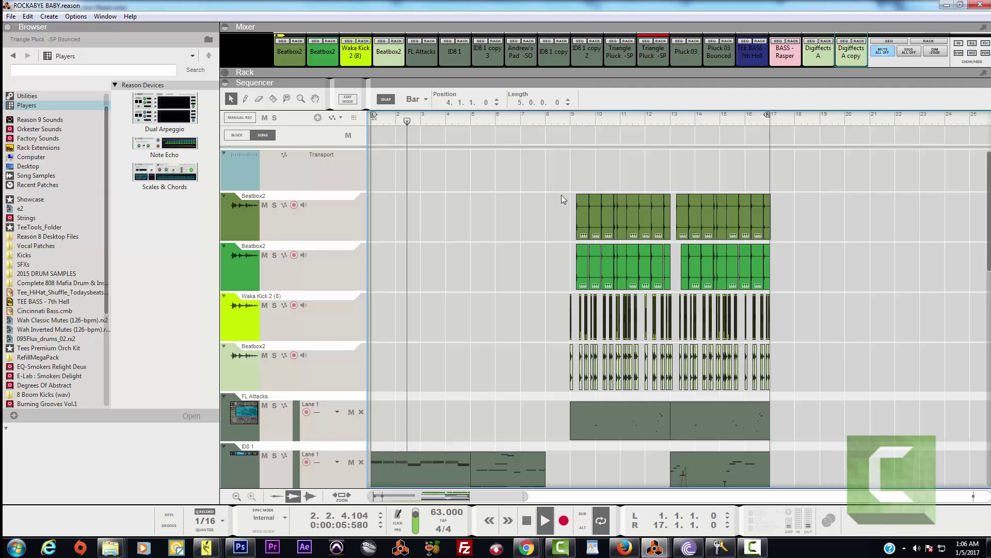
Enlarge the rack above the sequencer and examine its devices from Pluck 03 down to Digiffects A copy.
scroll(612, 268, down, 5)
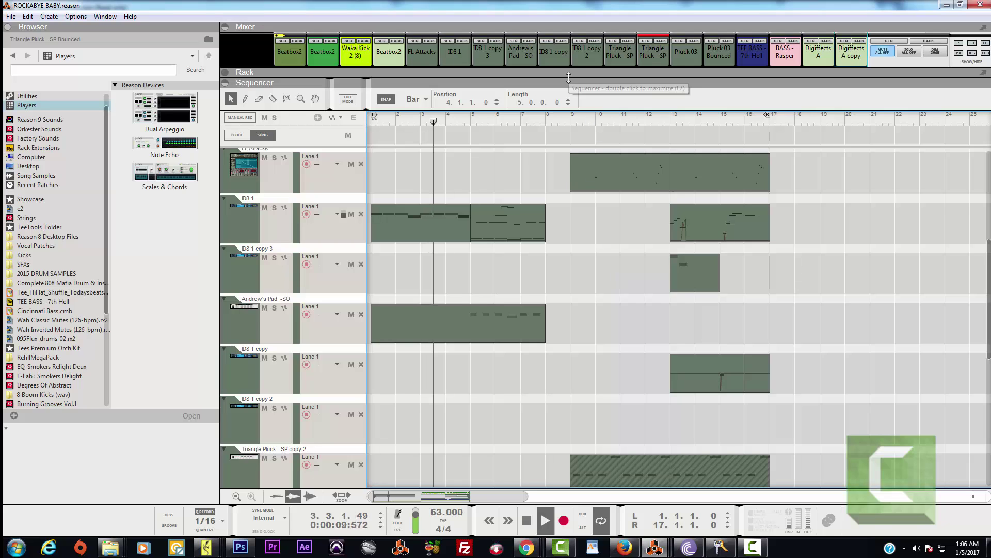
drag(569, 77, 569, 400)
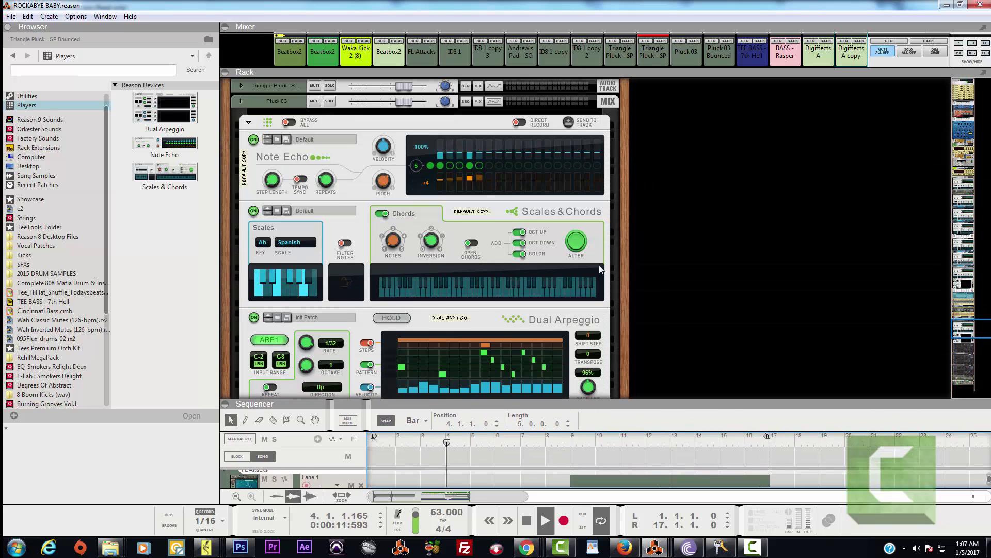
scroll(599, 265, down, 10)
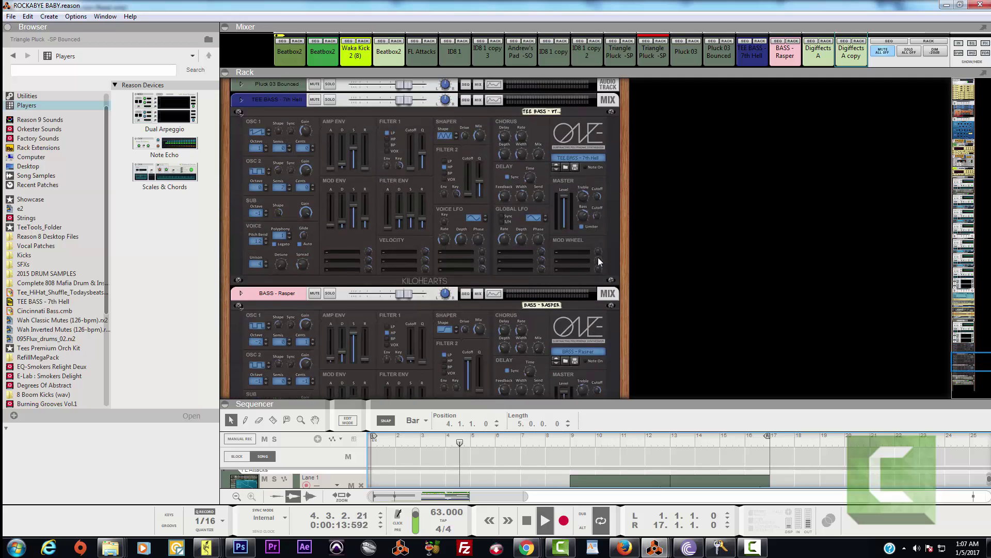
scroll(598, 261, down, 6)
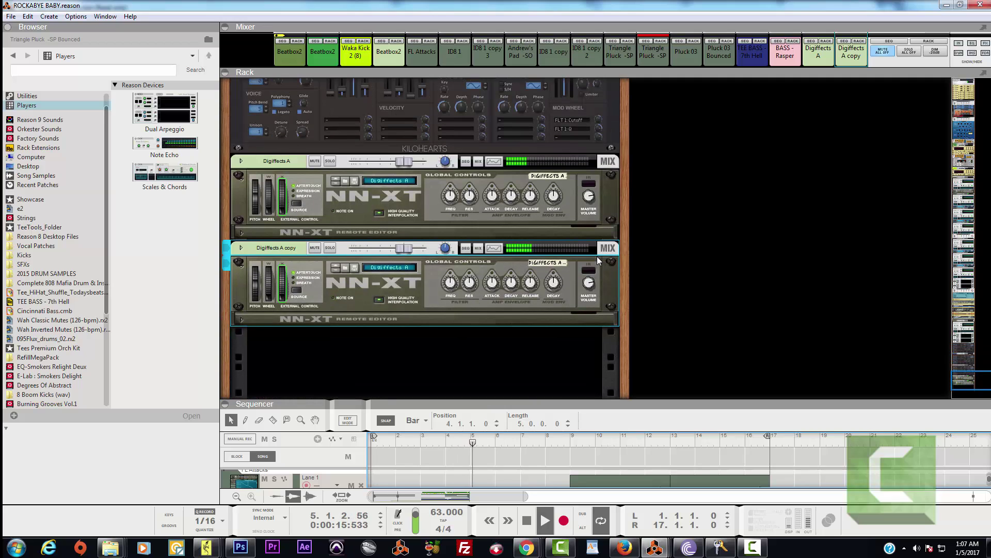
Examine the instrument racks and their Note Echo, Scales & Chords and Dual Arpeggio players, from BASS - Rasper up to FL Attacks.
scroll(597, 256, up, 6)
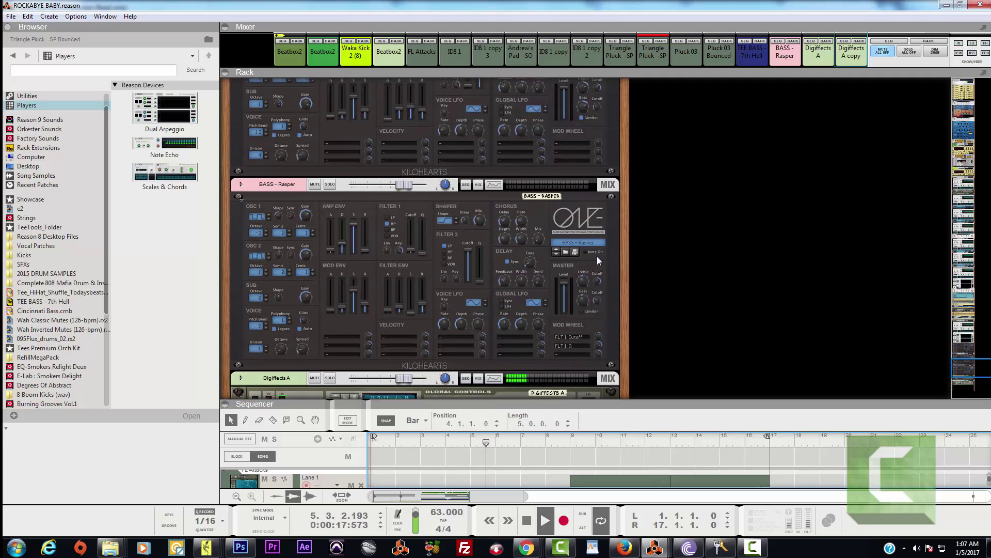
scroll(596, 256, up, 8)
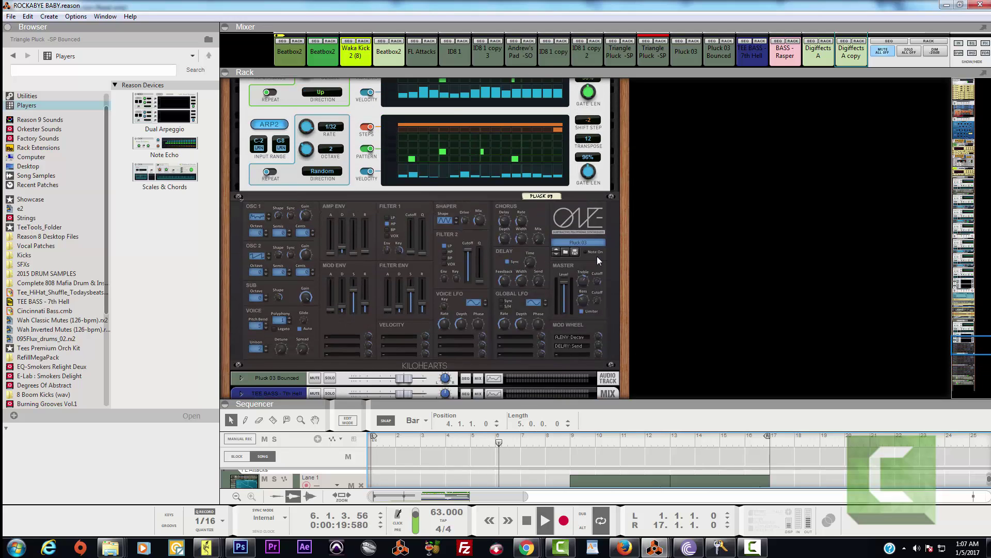
scroll(596, 256, up, 10)
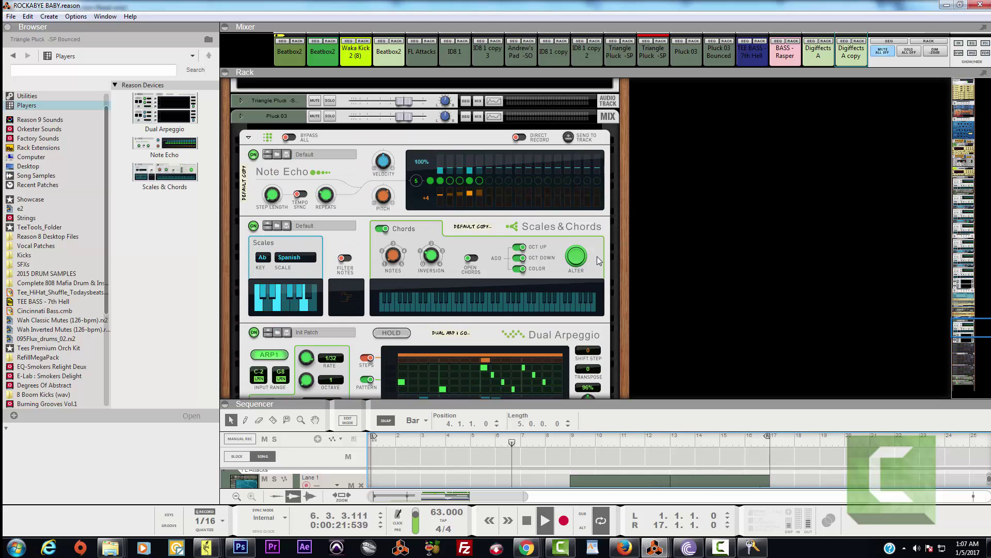
scroll(598, 260, up, 10)
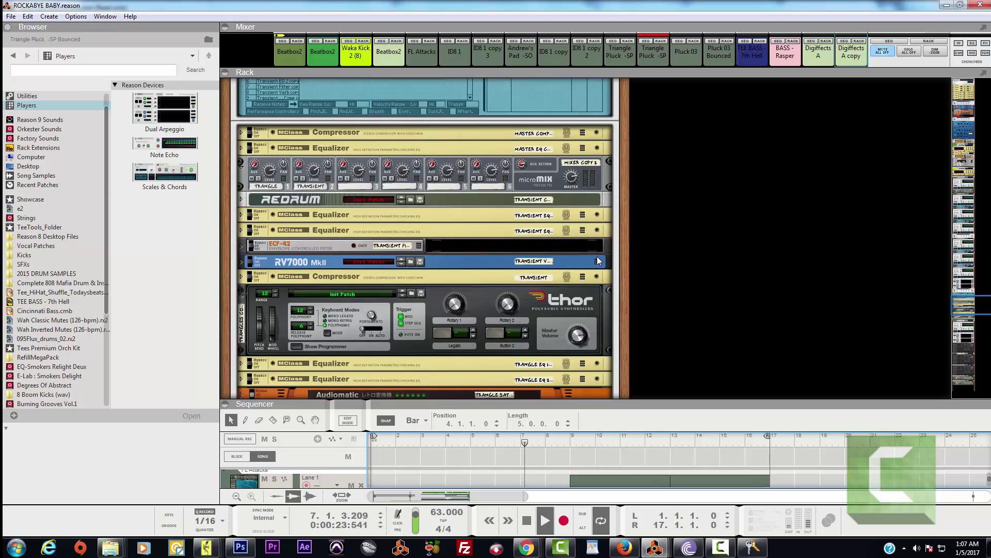
scroll(597, 260, up, 10)
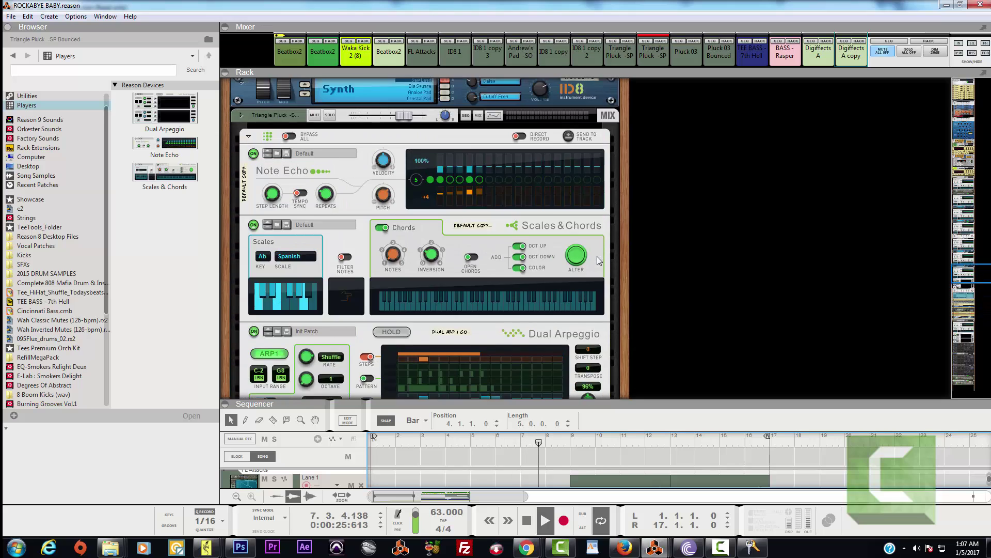
scroll(597, 256, up, 10)
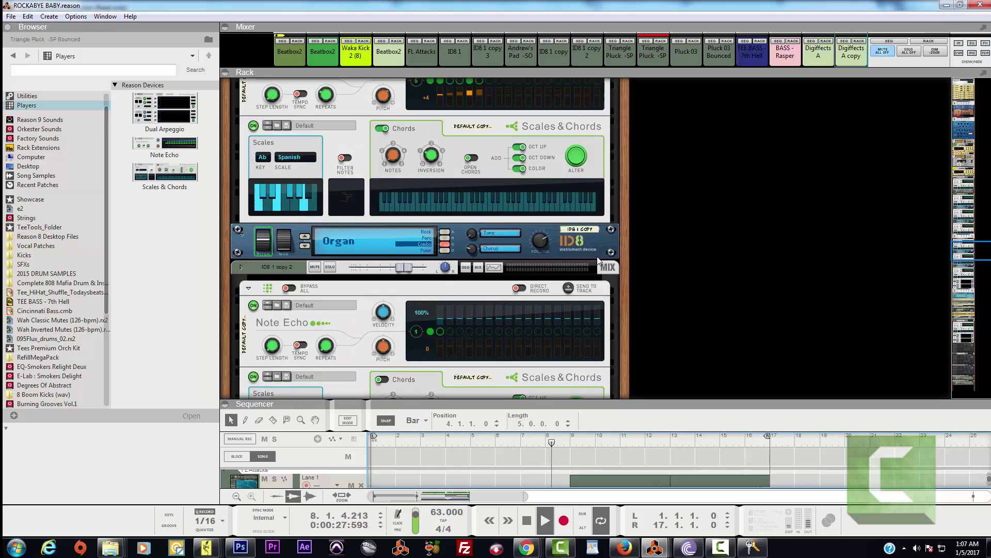
scroll(598, 260, up, 10)
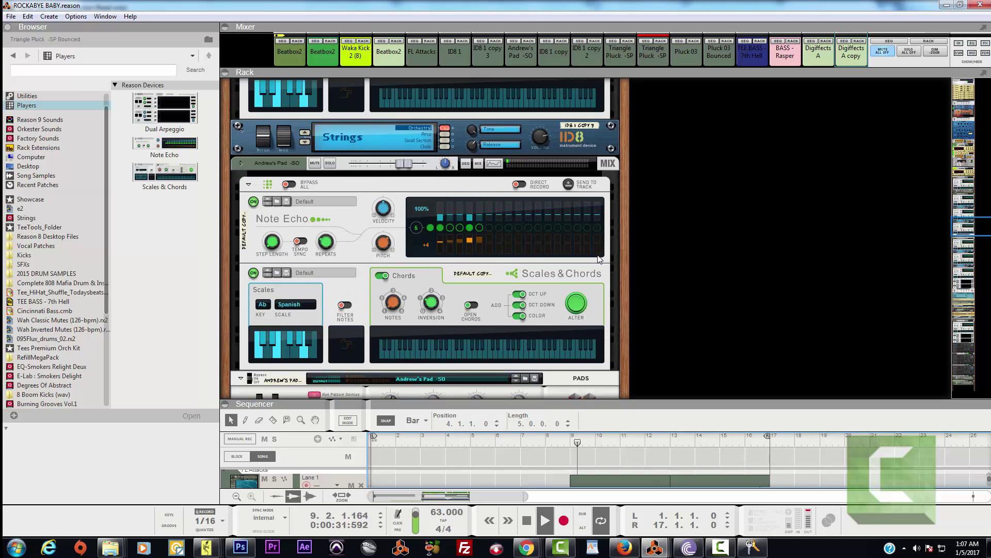
scroll(599, 259, up, 3)
scroll(598, 256, up, 6)
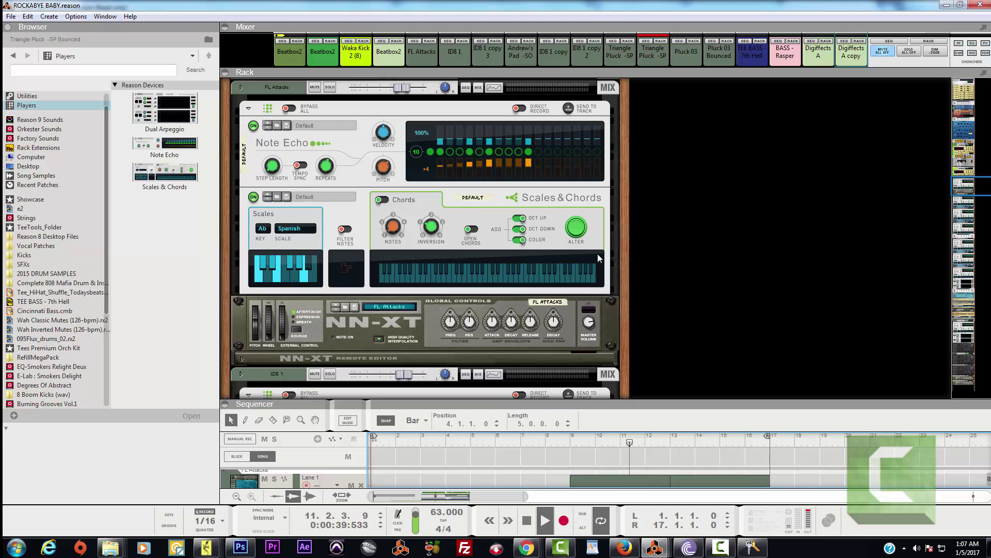
Examine the rack devices from the FL Attacks players up through the drum effects and Combinators to the Master Section.
scroll(597, 253, up, 1)
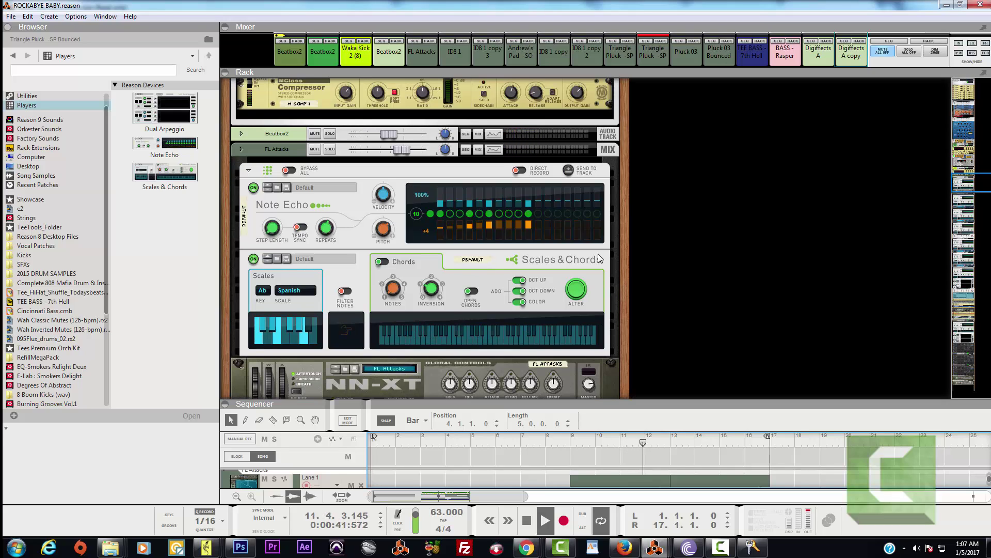
scroll(599, 258, up, 2)
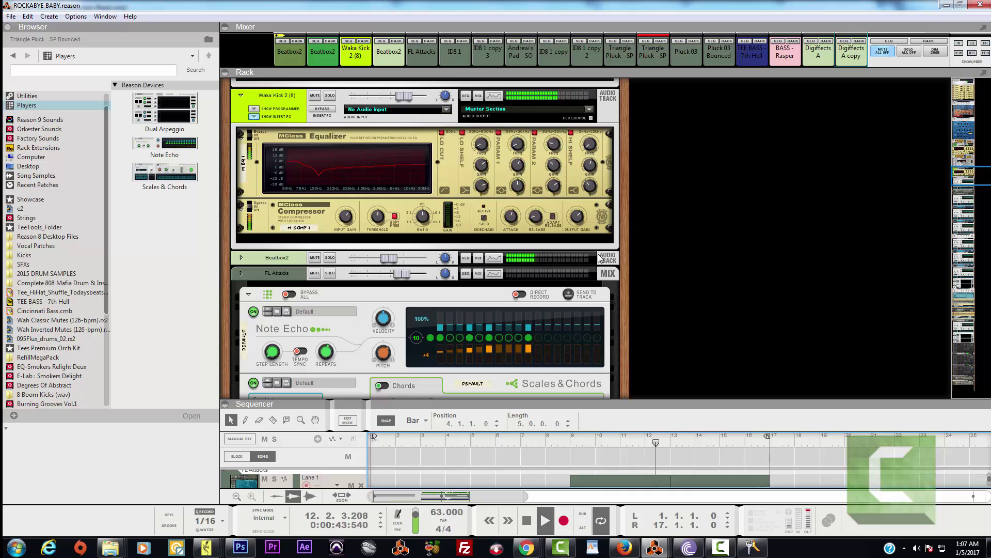
scroll(598, 256, up, 2)
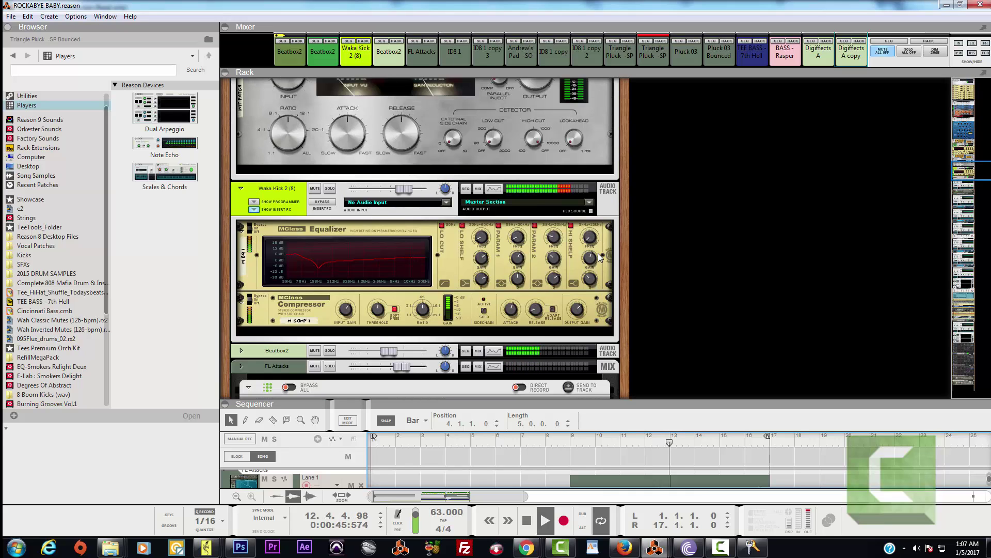
scroll(597, 256, up, 1)
scroll(598, 257, down, 2)
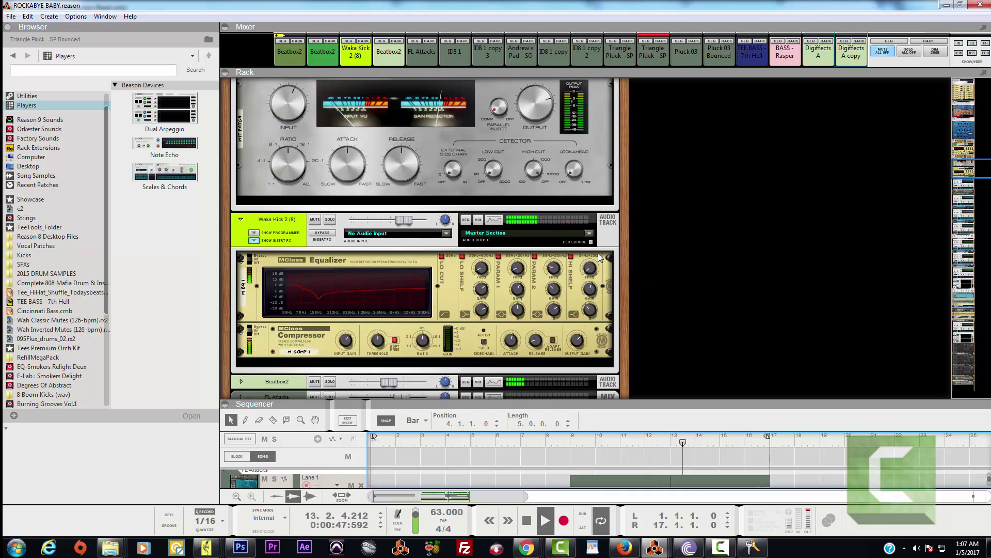
scroll(598, 257, up, 1)
scroll(599, 257, up, 4)
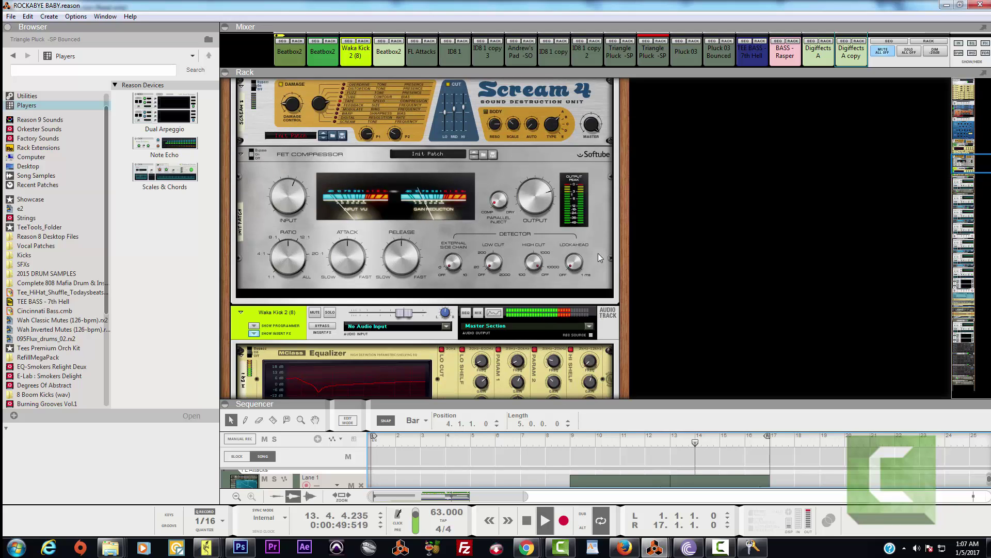
scroll(599, 257, up, 6)
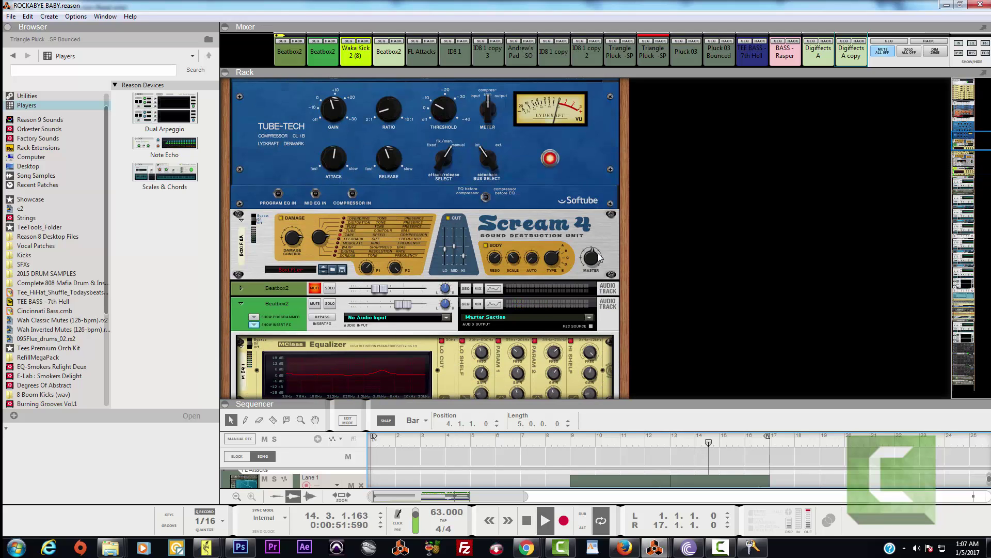
scroll(598, 253, up, 6)
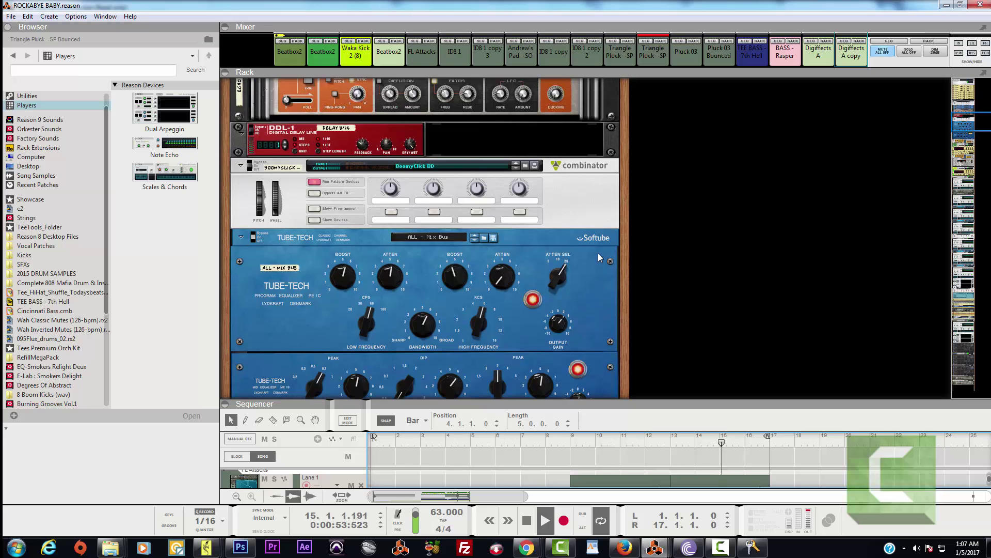
scroll(598, 253, up, 8)
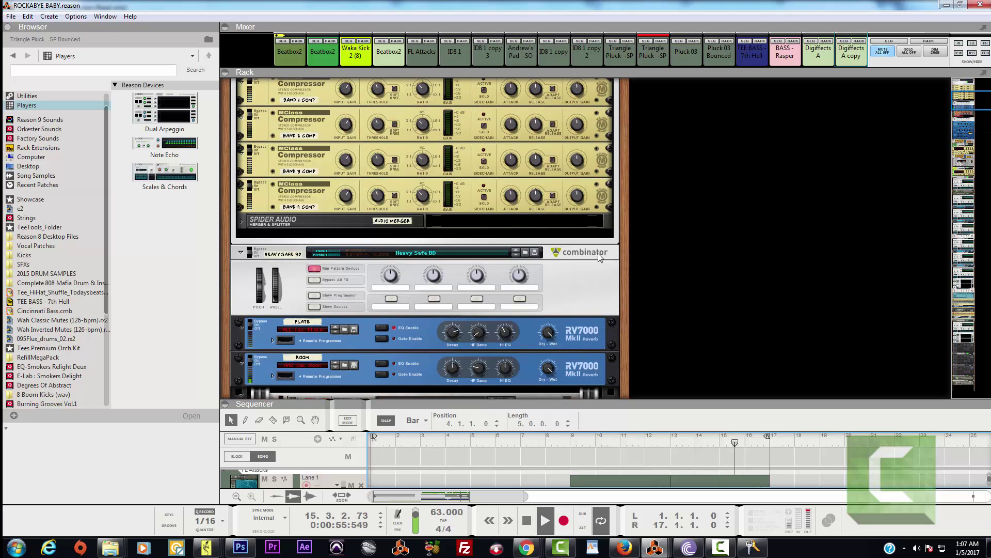
scroll(599, 256, up, 1)
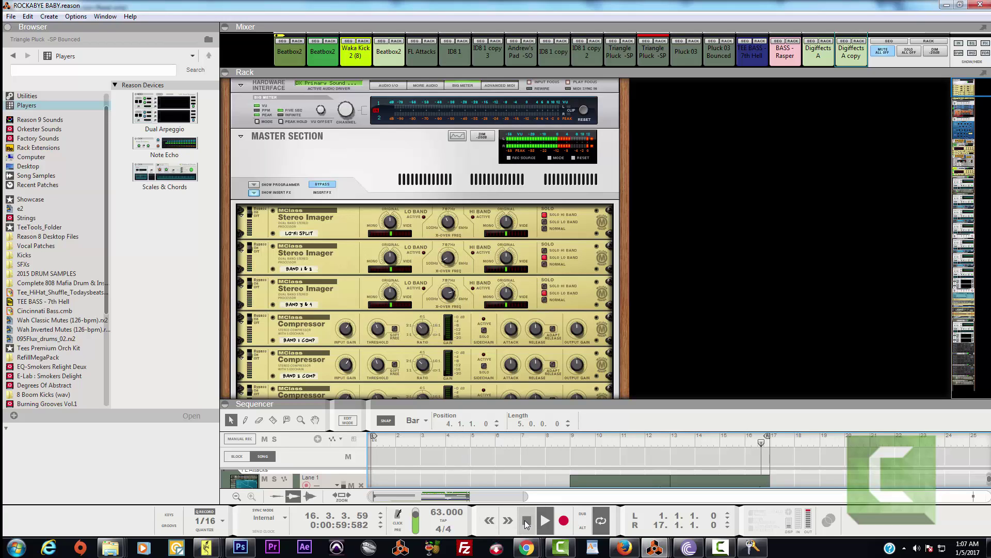
Stop playback and enlarge the sequencer over the rack to look over all its tracks.
double_click(527, 520)
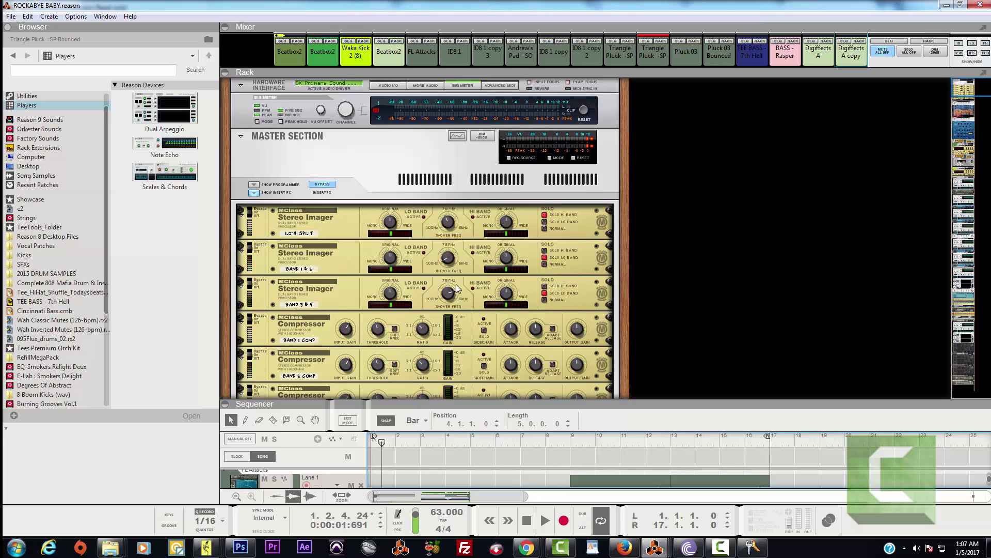
drag(498, 406, 490, 103)
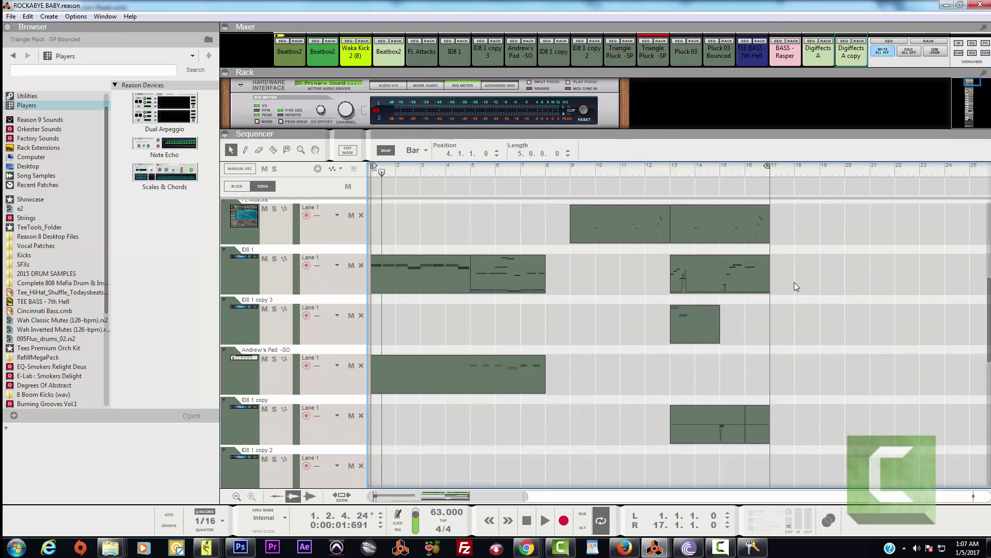
scroll(789, 290, down, 10)
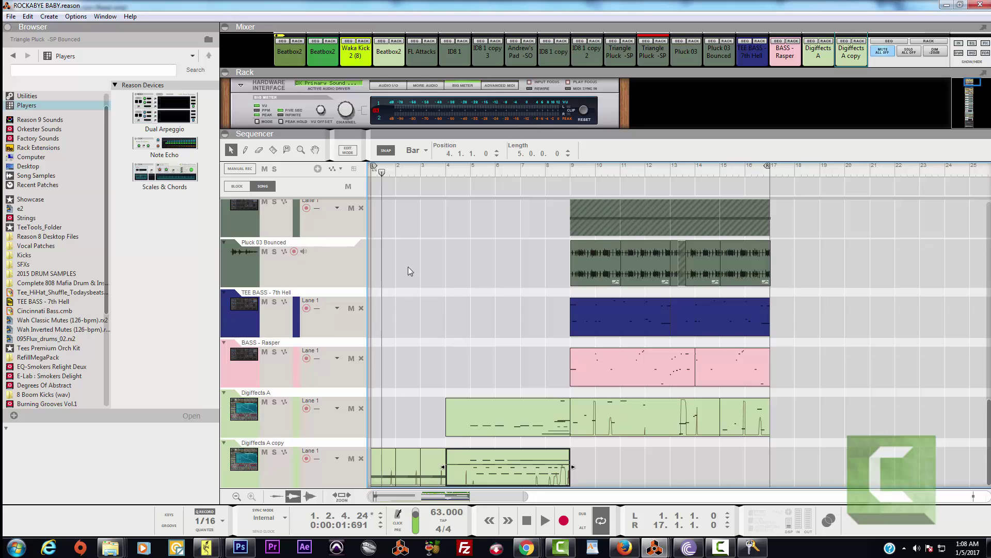
scroll(842, 309, up, 15)
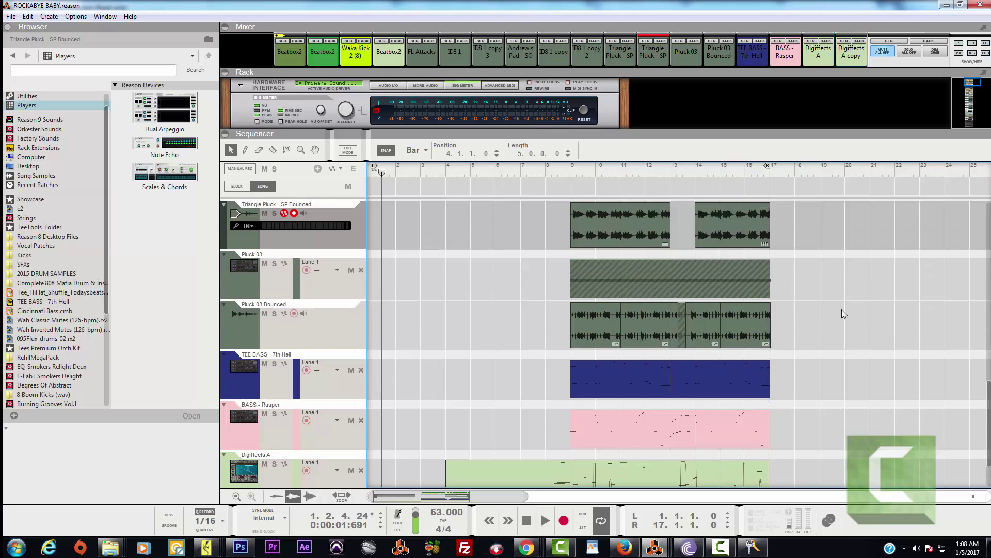
scroll(842, 314, up, 5)
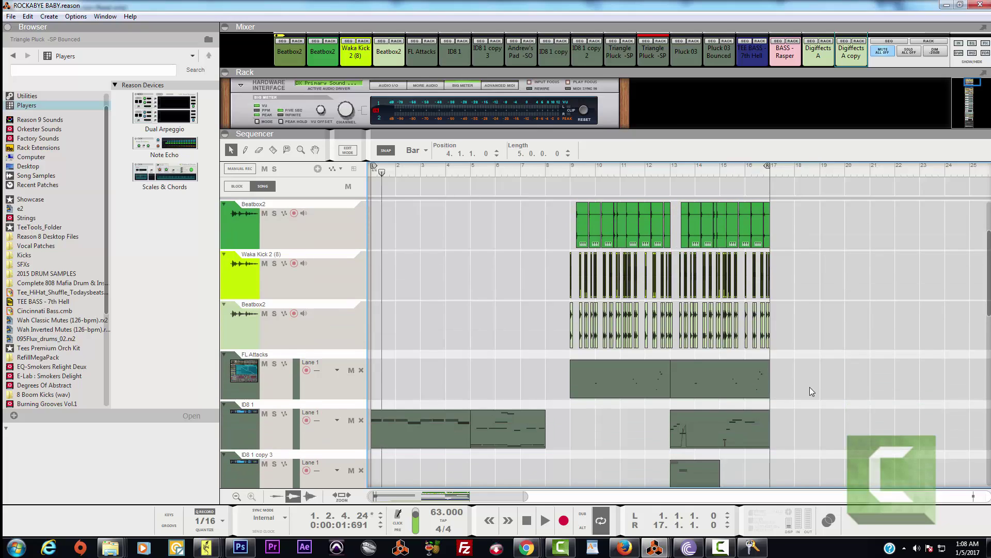
Delete all clips on the tracks from FL Attacks down to Digiffects A copy, keeping the drum clips.
click(826, 379)
scroll(856, 379, down, 7)
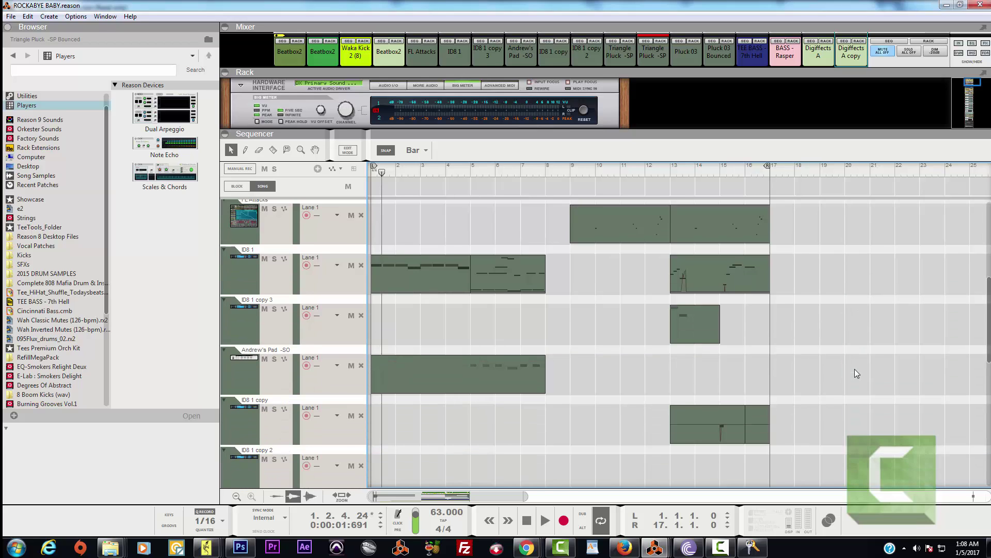
scroll(854, 369, up, 5)
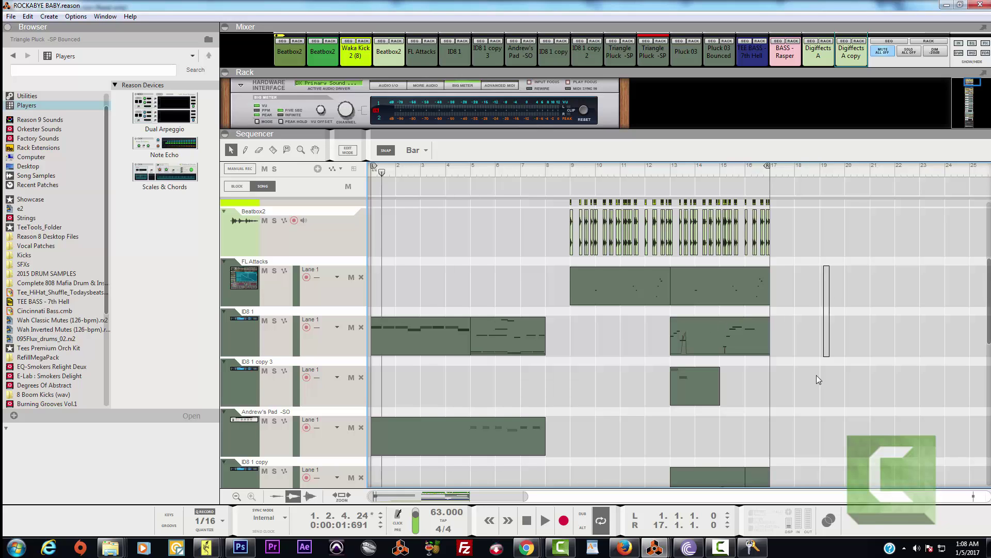
scroll(816, 375, down, 4)
scroll(606, 341, down, 6)
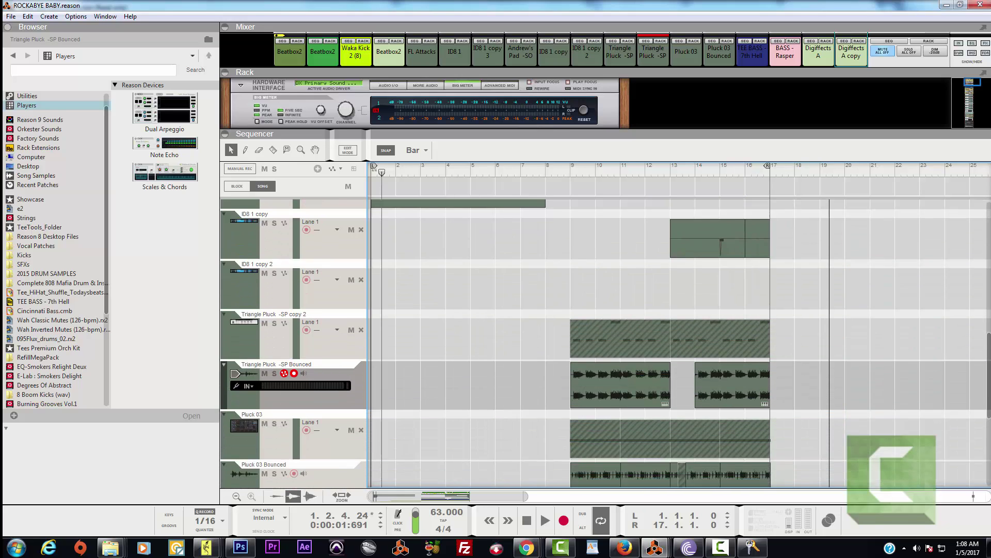
scroll(307, 495, down, 1)
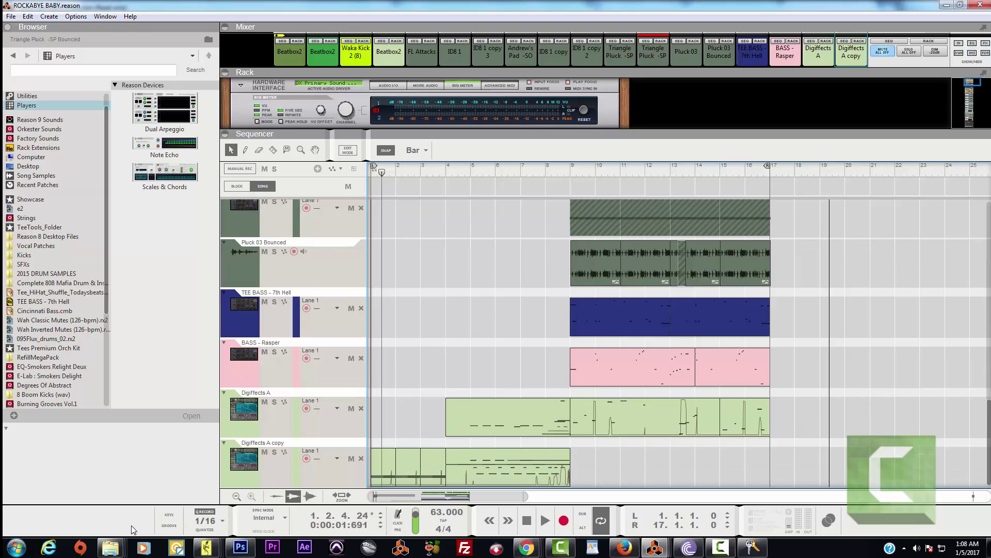
key(ctrl+a)
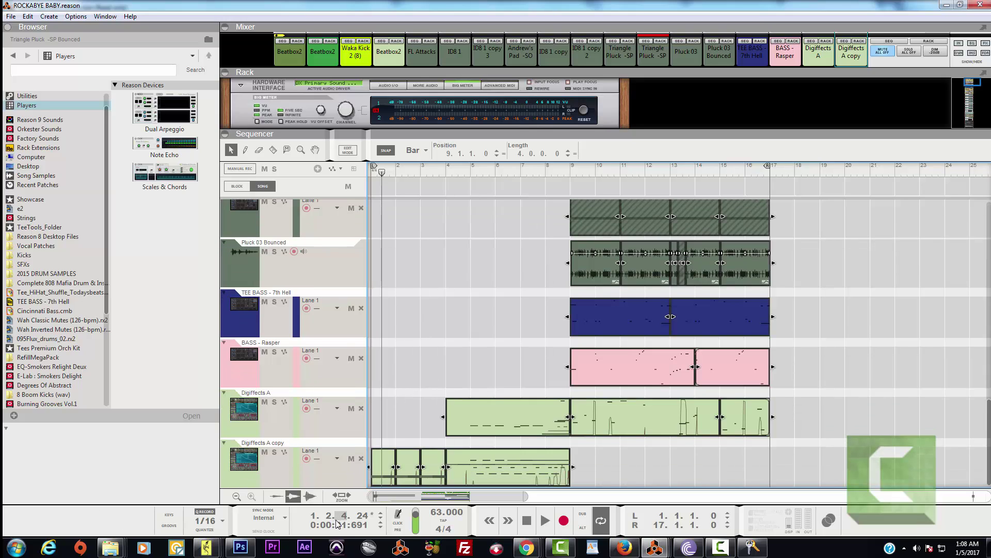
key(Delete)
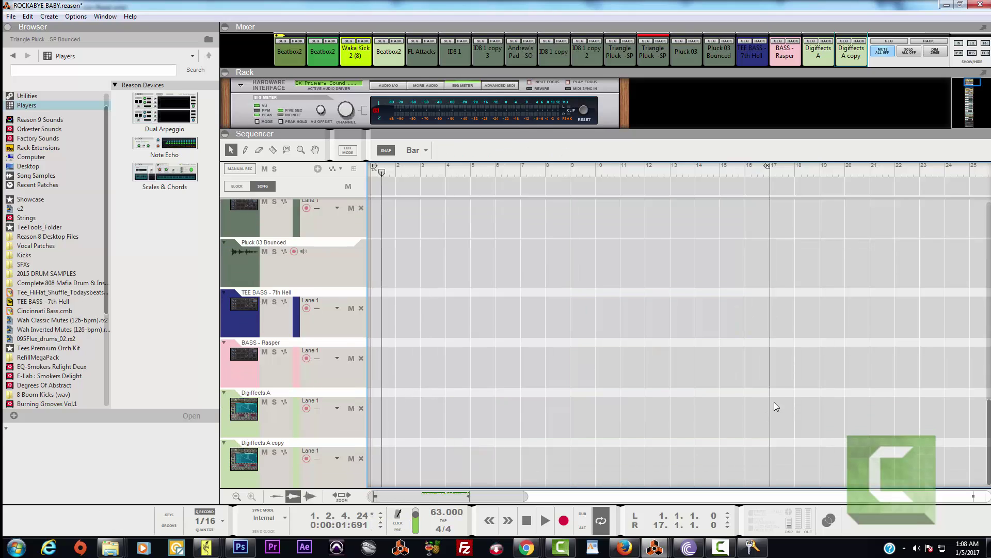
Move all clips on the three Beatbox2 tracks and Waka Kick 2 (8) eight bars earlier, to the song start.
scroll(761, 352, up, 6)
scroll(764, 350, up, 5)
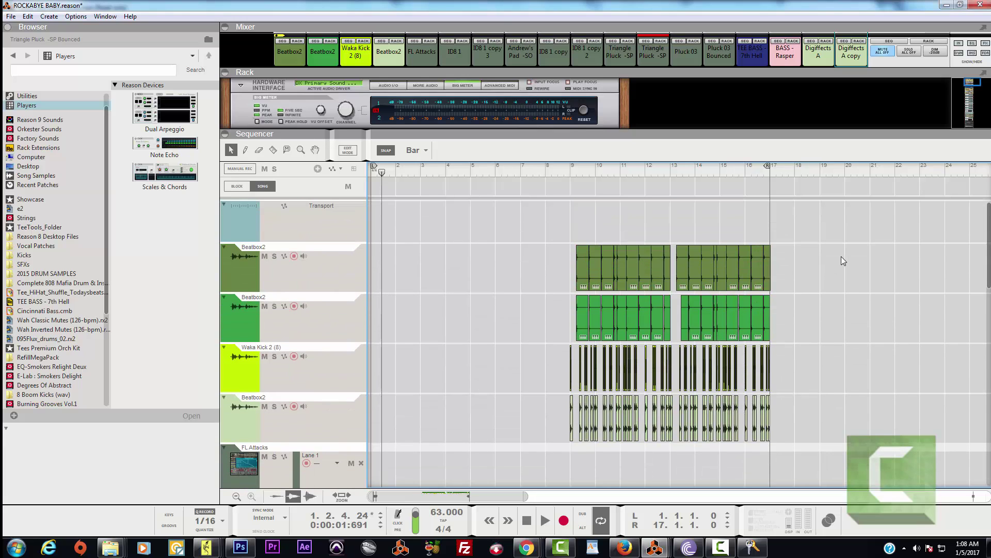
drag(841, 256, 465, 442)
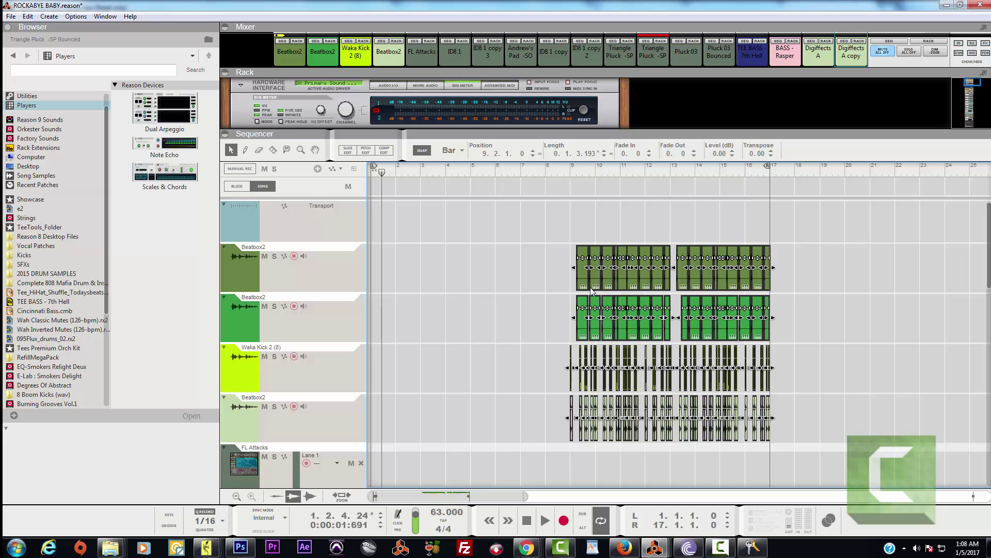
drag(584, 279, 371, 280)
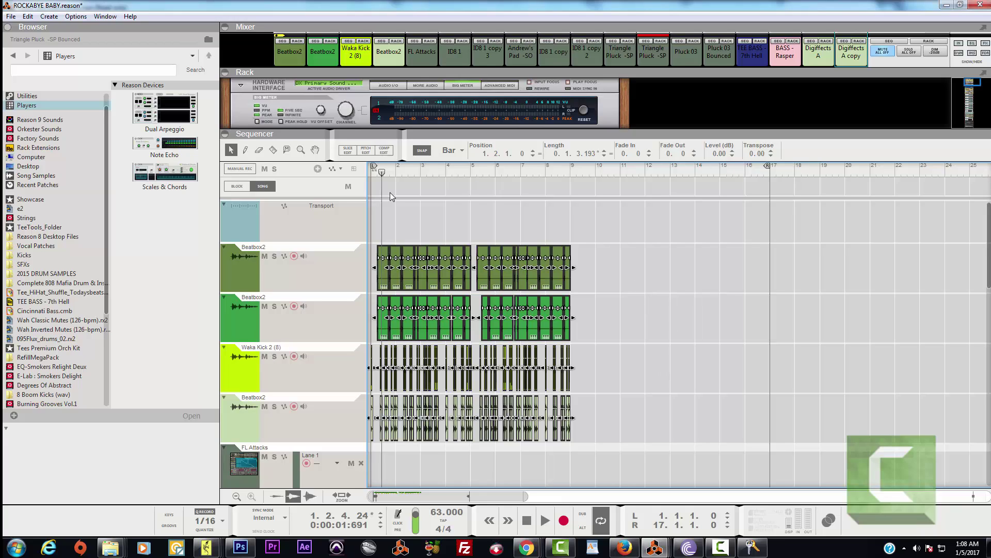
Return the song position to bar 1 and set the right loop locator to bar 9.
drag(382, 172, 355, 171)
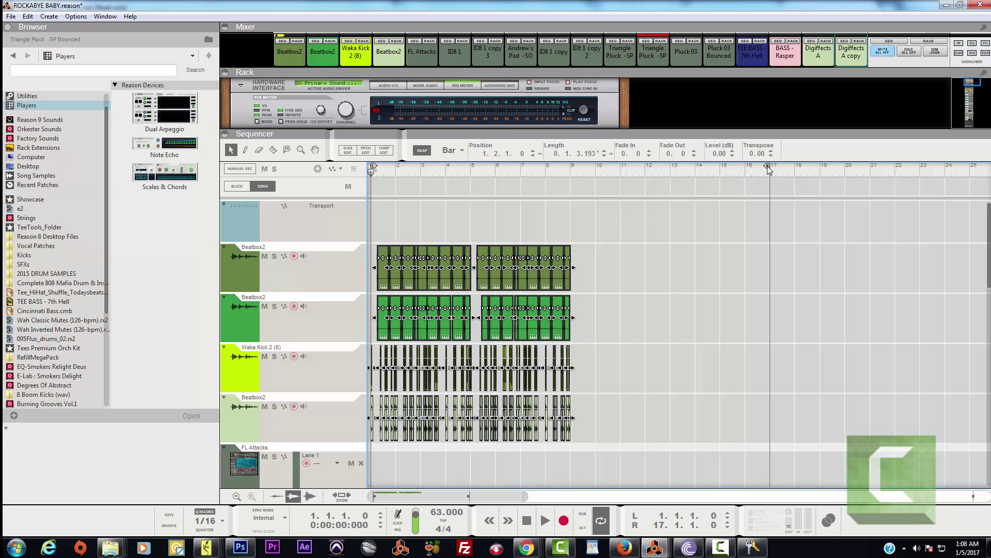
mouse_move(767, 166)
mouse_down()
mouse_move(637, 176)
mouse_move(572, 203)
mouse_up()
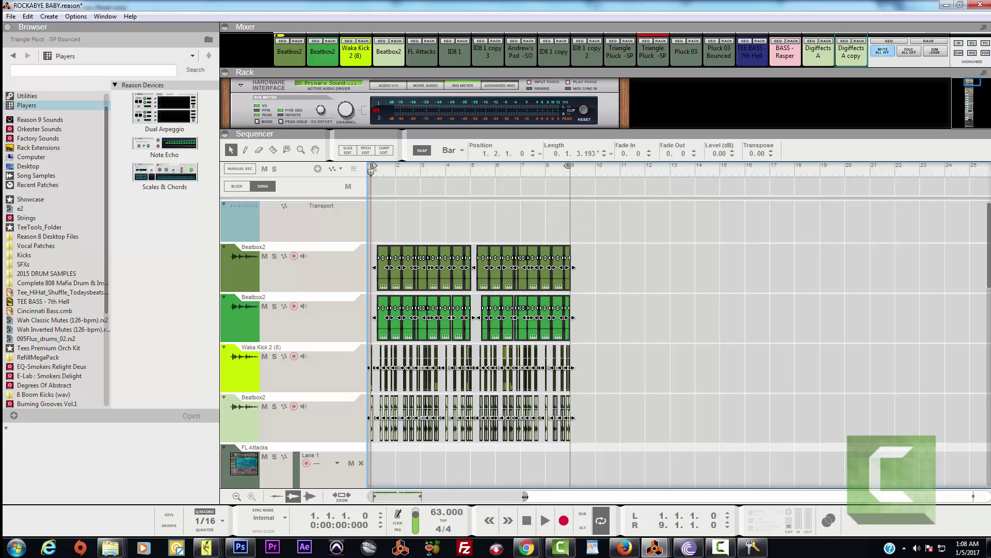
drag(525, 496, 440, 507)
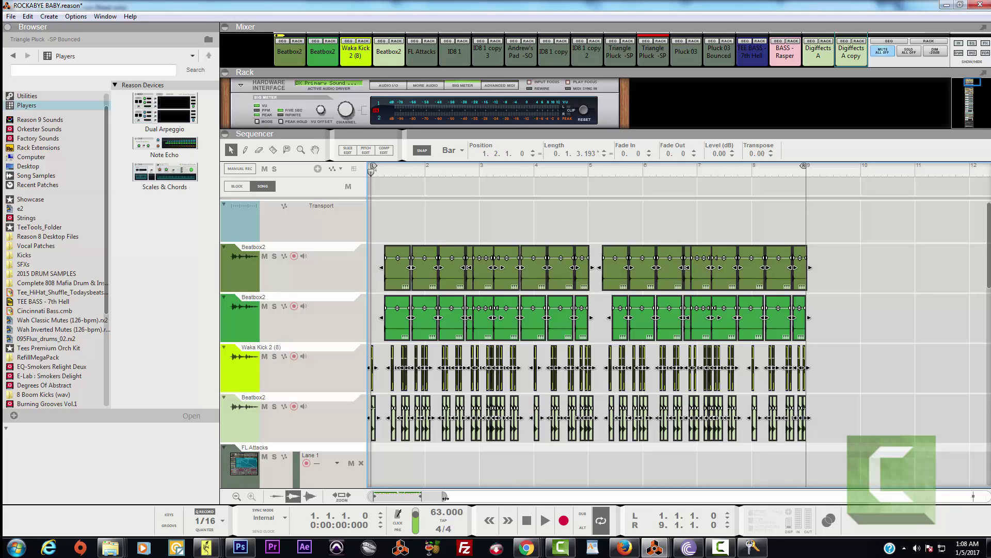
mouse_move(445, 497)
mouse_down()
mouse_move(424, 498)
mouse_move(441, 498)
mouse_up()
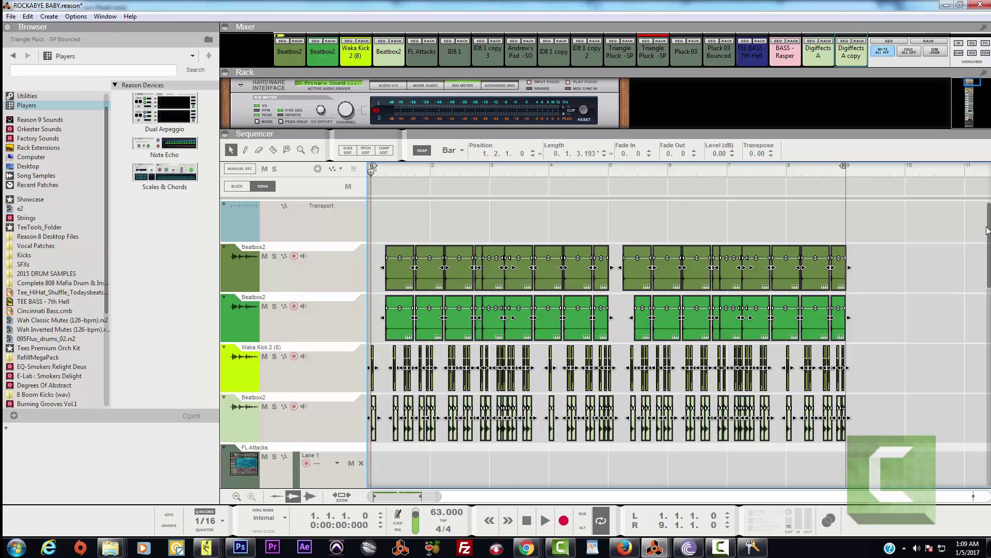
mouse_move(988, 216)
mouse_down()
mouse_move(980, 361)
mouse_move(954, 459)
mouse_move(974, 456)
mouse_move(988, 212)
mouse_up()
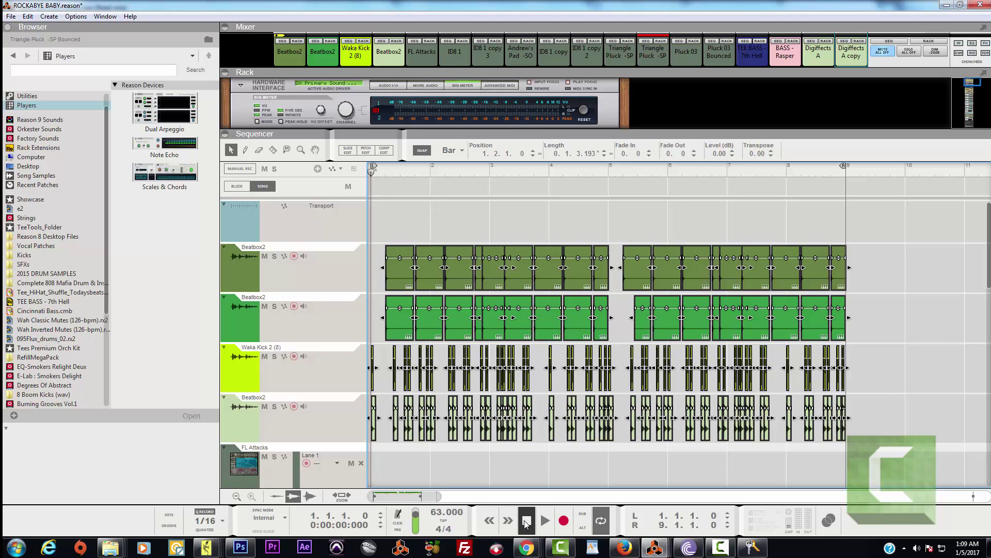
Select the first Beatbox2 track and enlarge the rack to show the drum channels with their equalizer, compressor and maximizer.
click(296, 267)
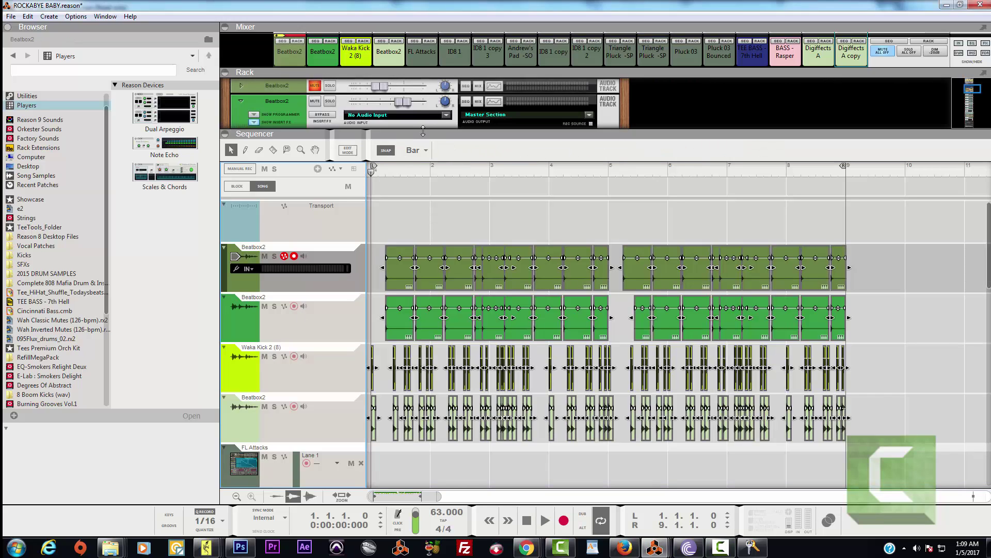
drag(423, 131, 423, 196)
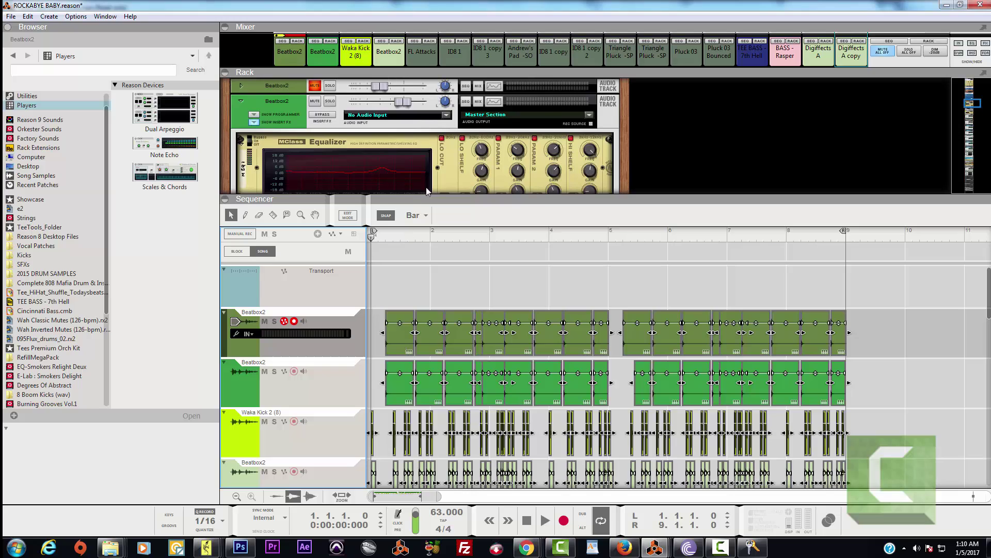
drag(430, 195, 444, 281)
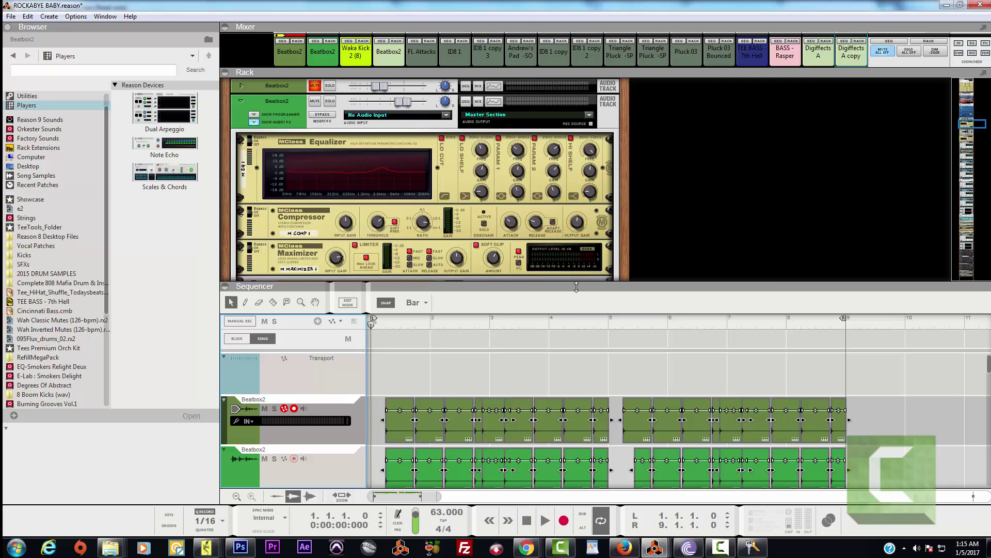
Select the FL Attacks track and then the ID8 1 track, and bring the ID8 instrument into view in the rack.
drag(577, 287, 569, 82)
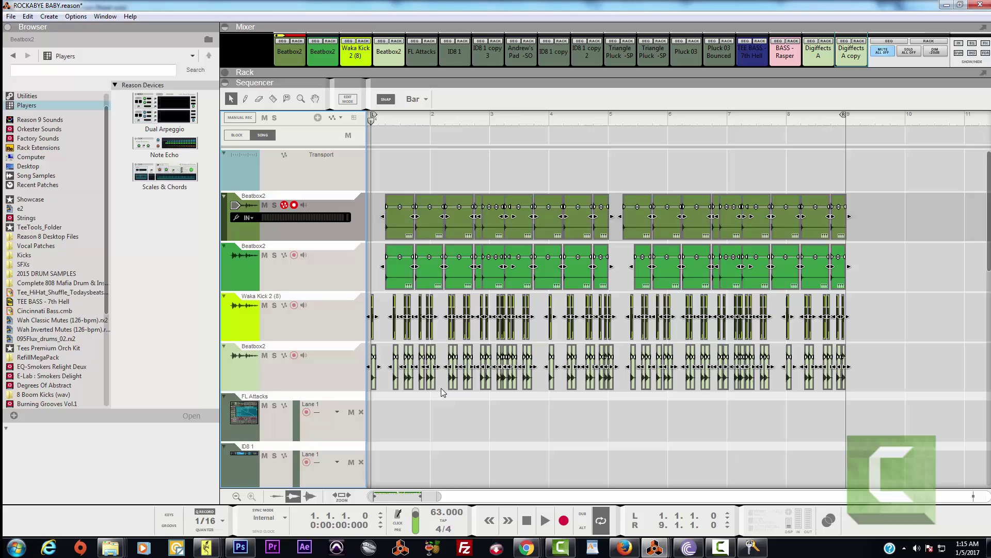
click(237, 413)
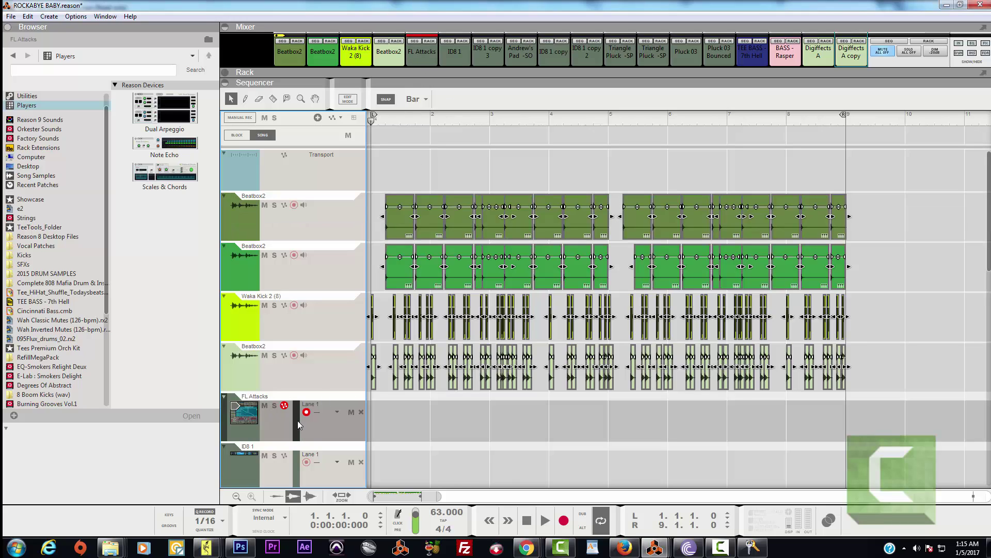
click(245, 455)
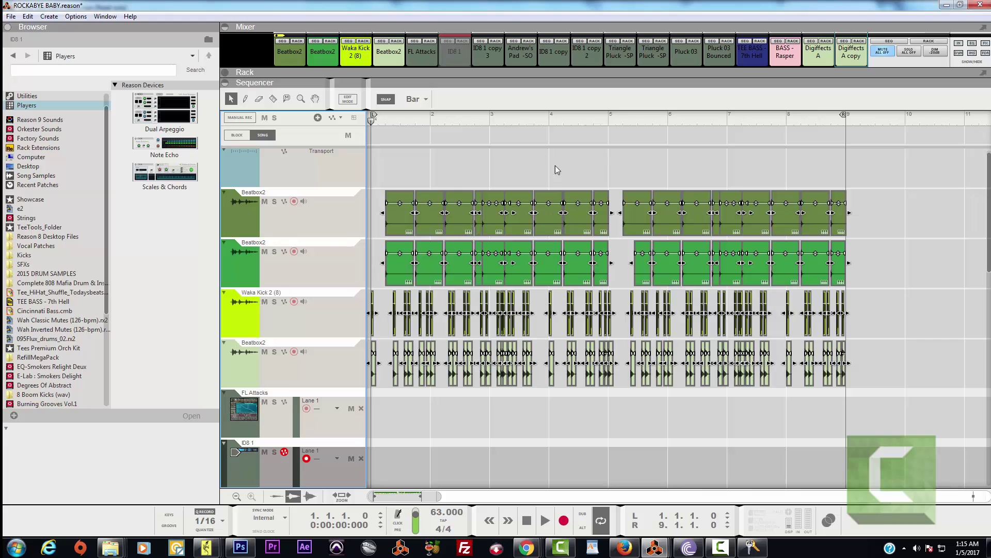
drag(513, 80, 509, 310)
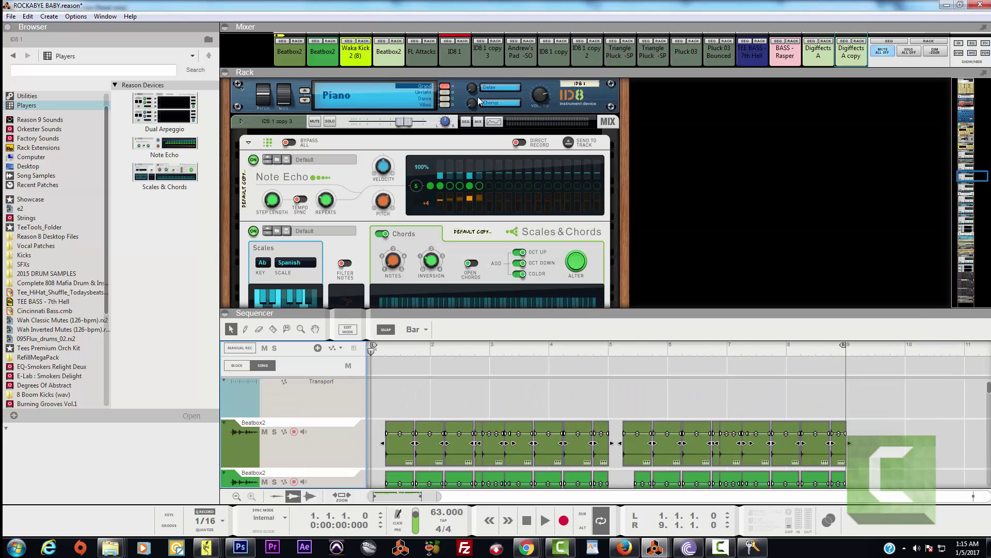
Create an ID8 Instrument Device on a new track below Digiffects A copy and enlarge the rack to show it.
scroll(497, 213, down, 3)
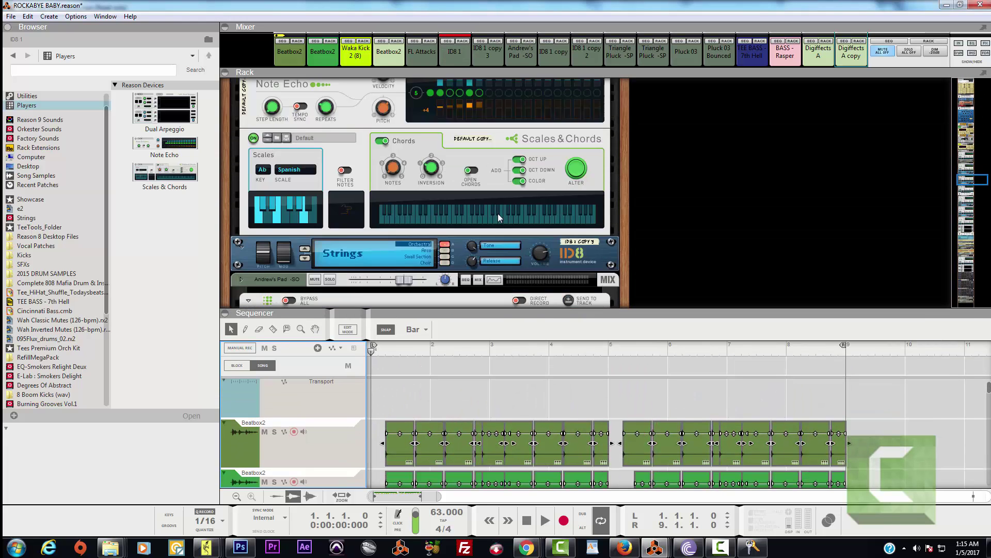
scroll(497, 213, up, 3)
scroll(498, 213, down, 2)
scroll(497, 213, down, 5)
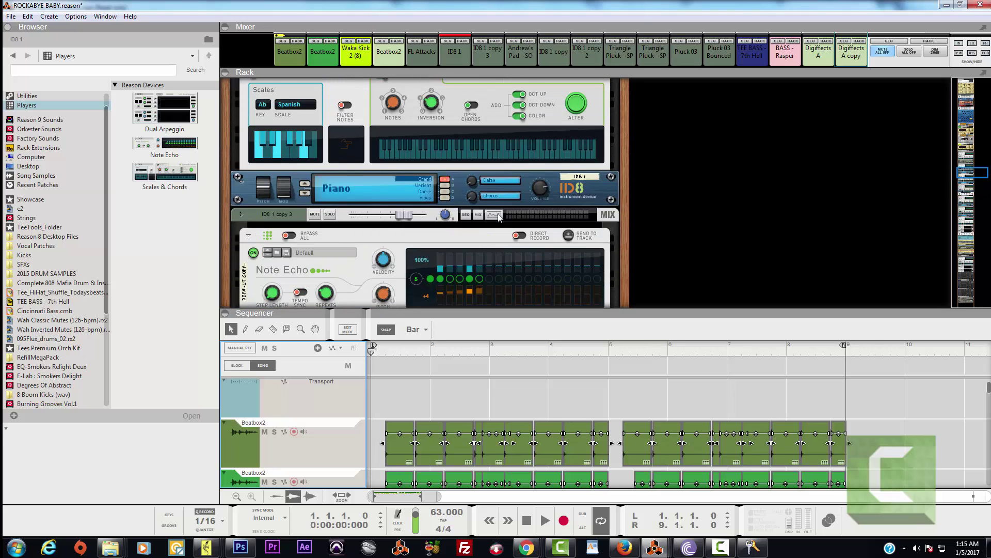
scroll(497, 213, down, 4)
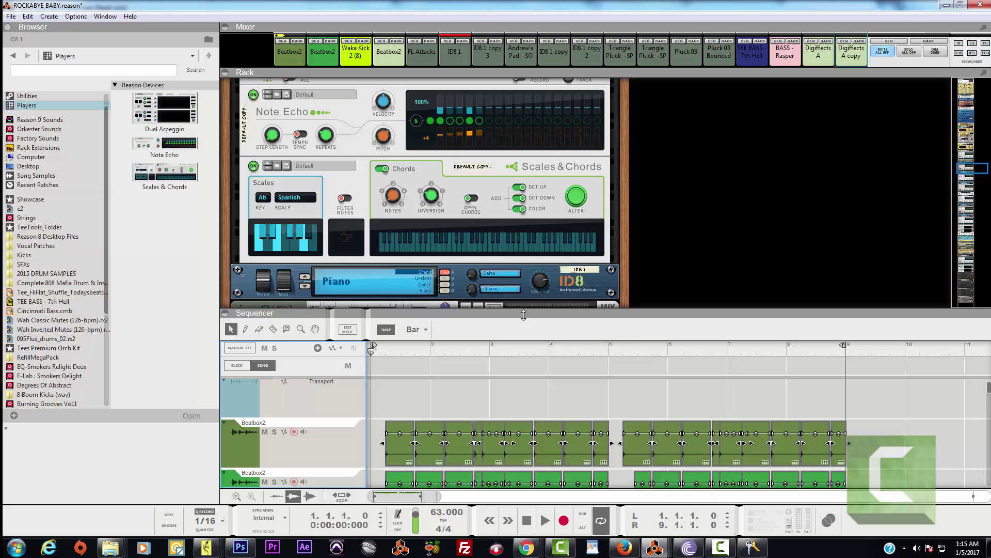
drag(523, 312, 514, 42)
scroll(578, 236, down, 10)
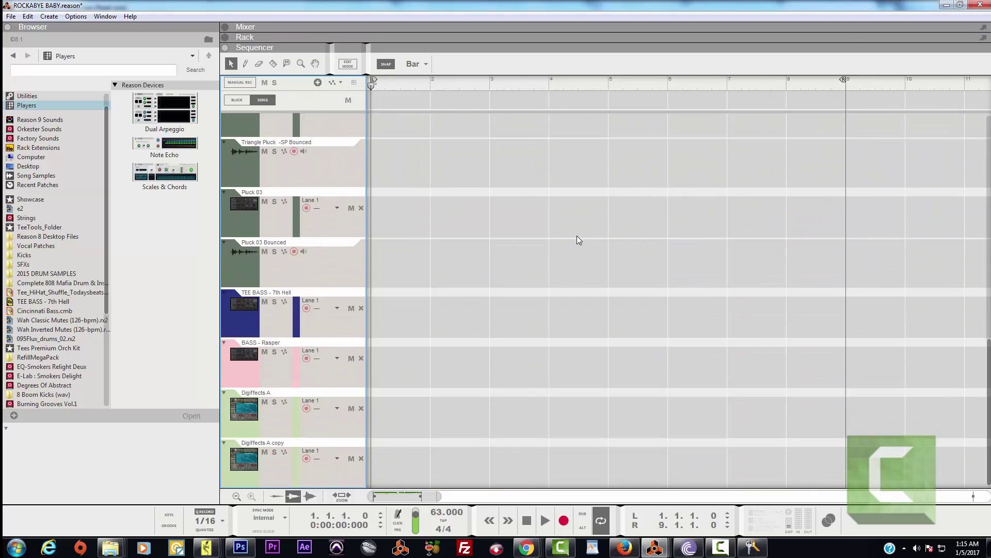
click(251, 461)
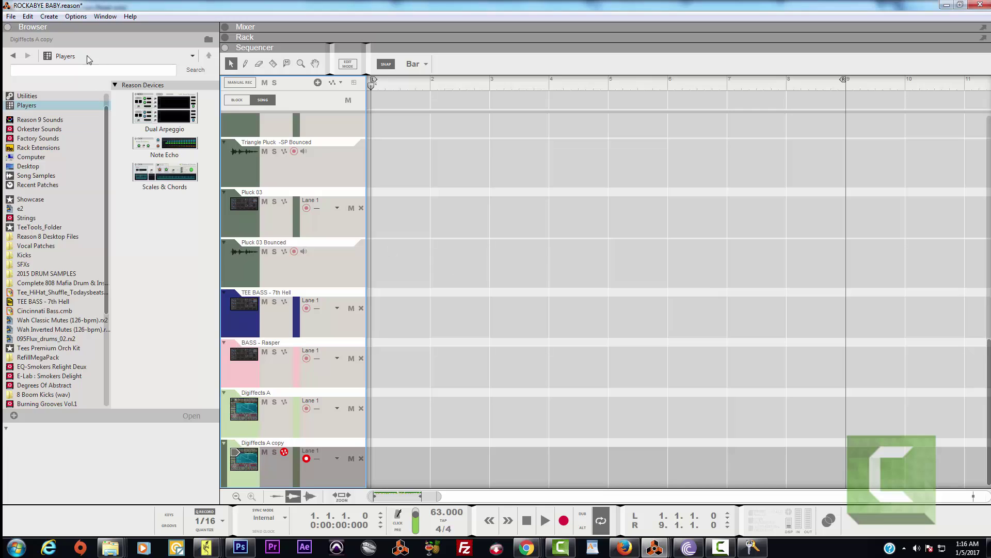
click(48, 17)
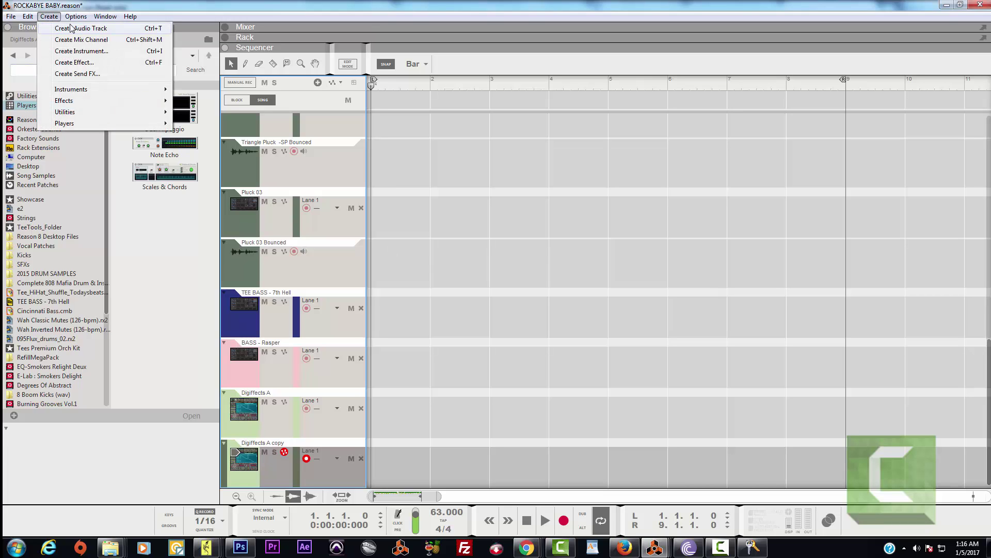
click(82, 51)
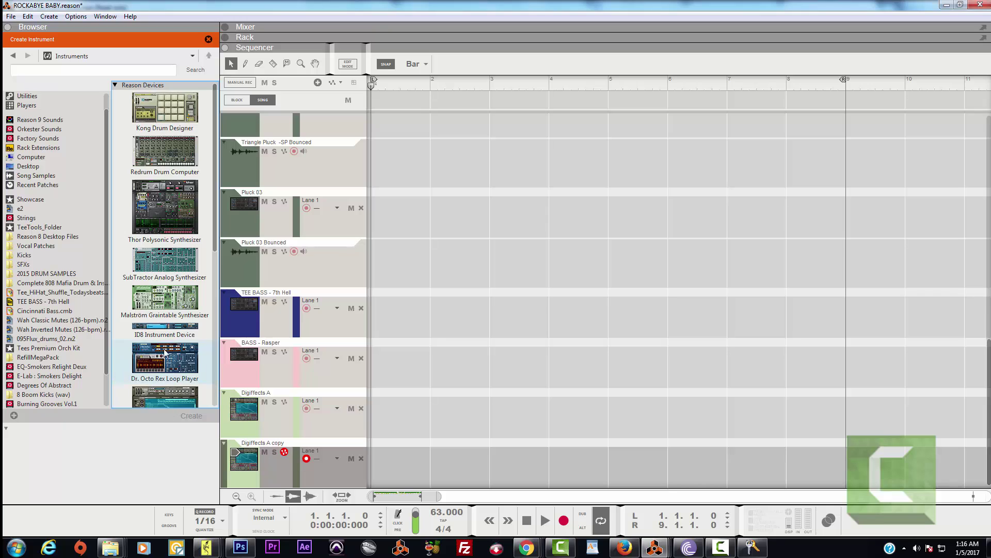
drag(165, 329, 305, 488)
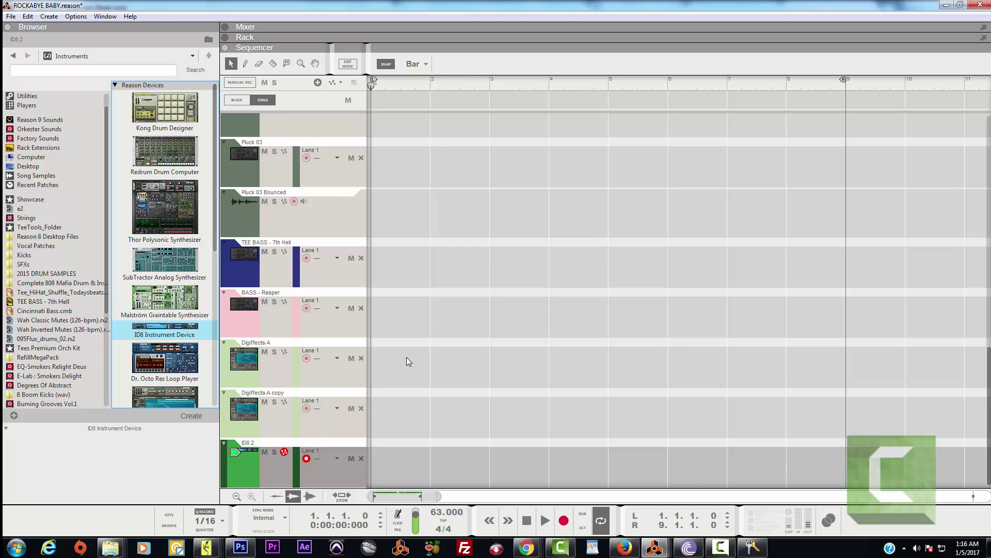
click(248, 455)
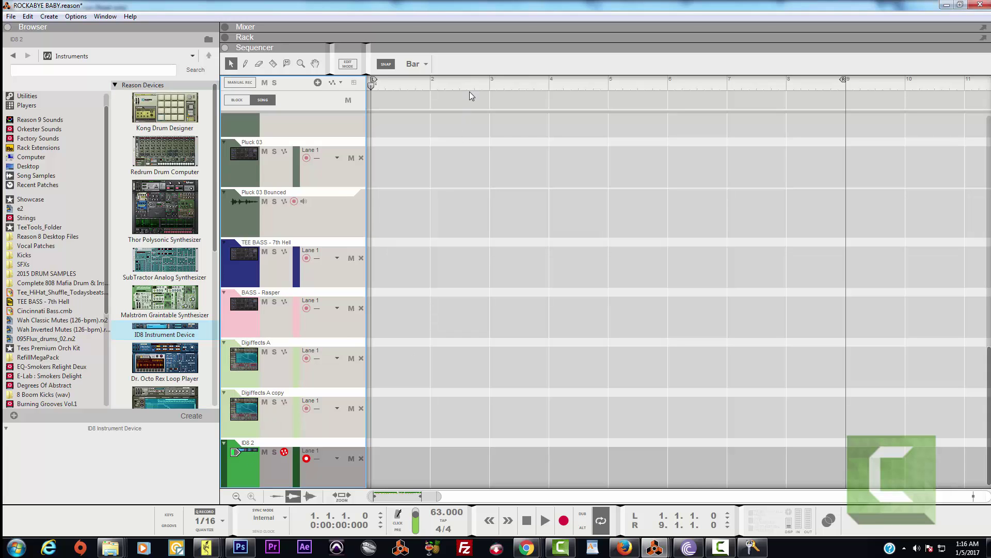
drag(475, 41, 512, 326)
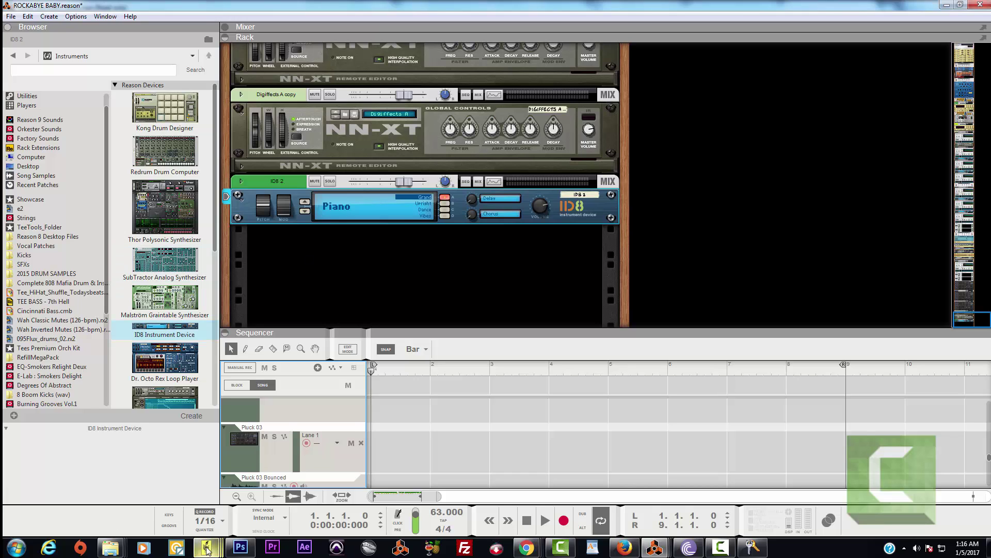
Switch to the Palette: Autoload chord window to view the chords of the minor scales, and minimize it.
mouse_move(214, 543)
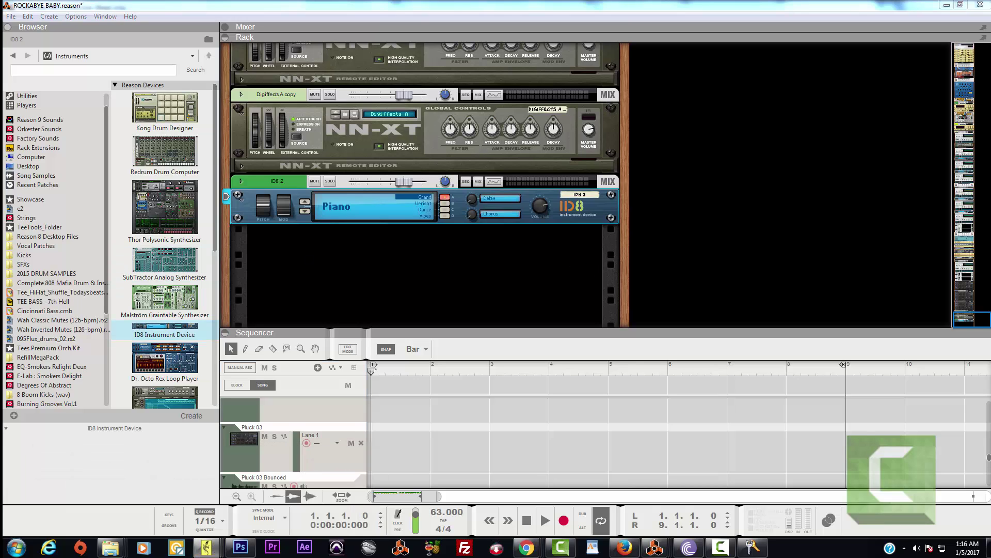
drag(990, 155, 294, 56)
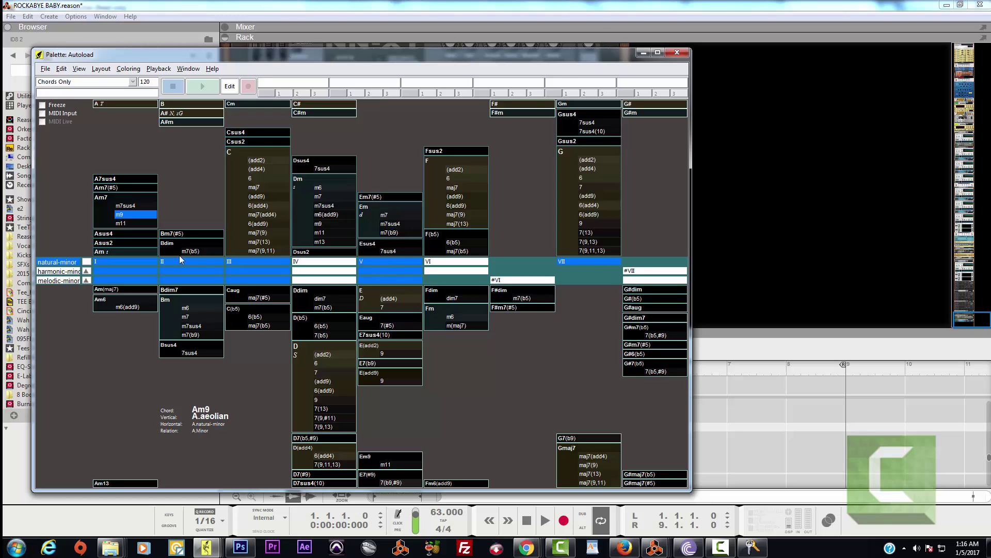
click(642, 52)
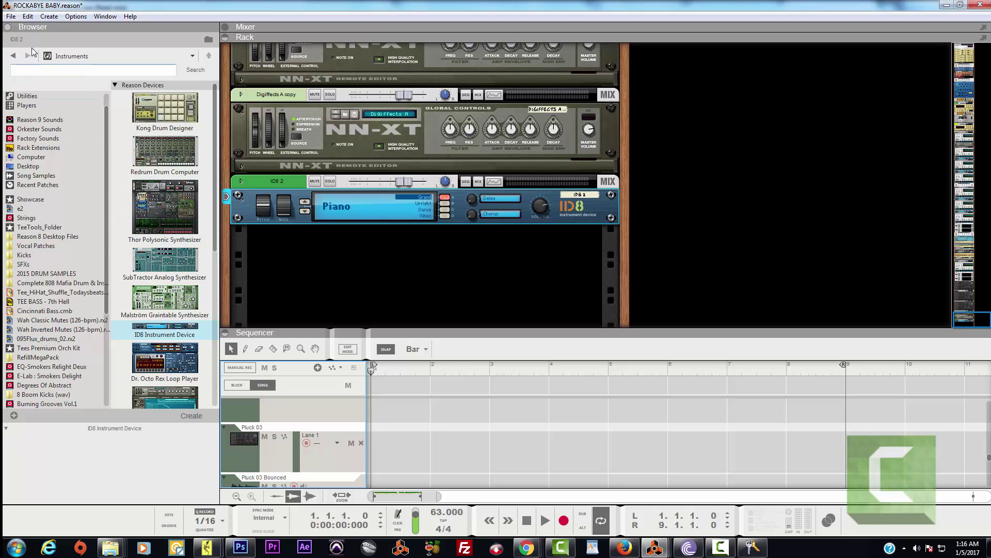
Add a Note Echo player to the new ID8 and play the song from bar 1 to audition it.
click(34, 106)
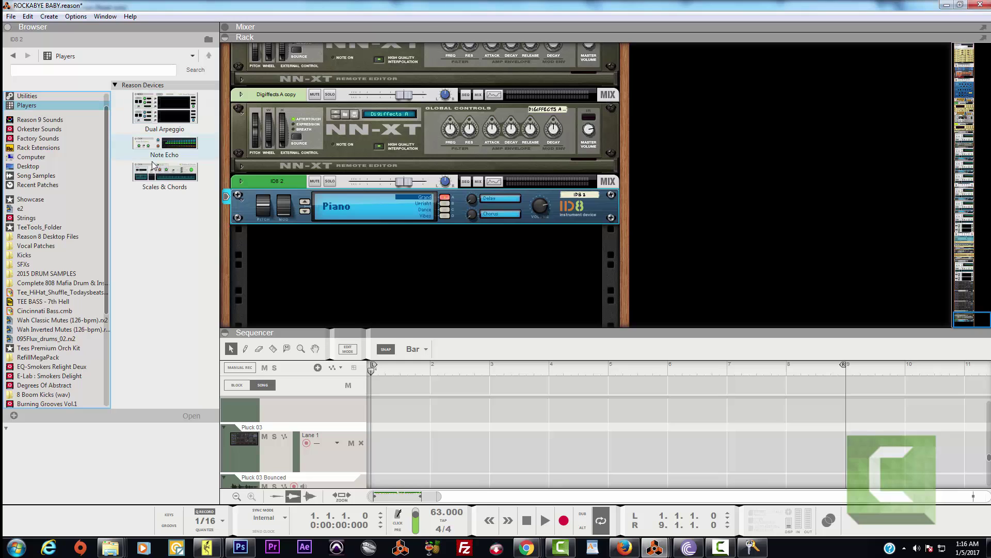
drag(185, 145, 364, 203)
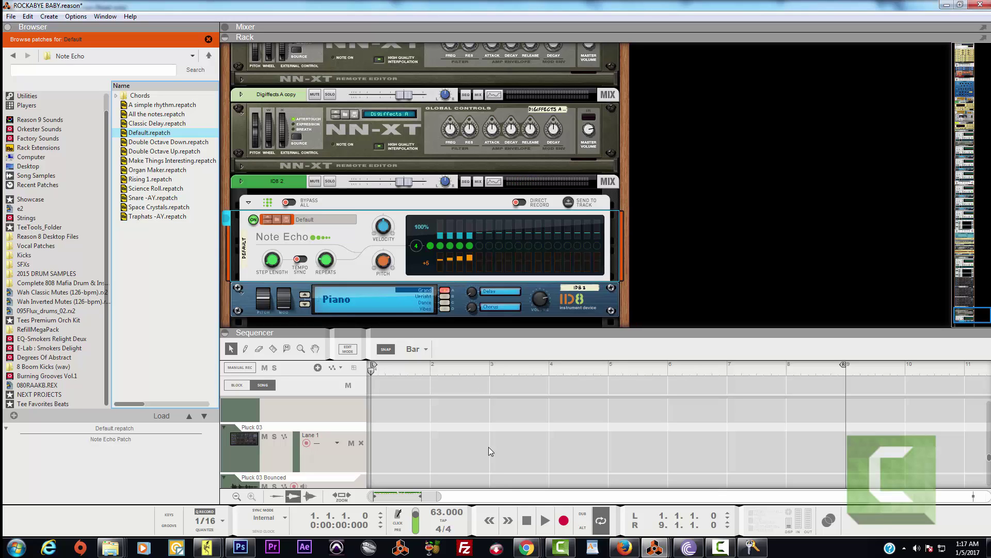
click(542, 522)
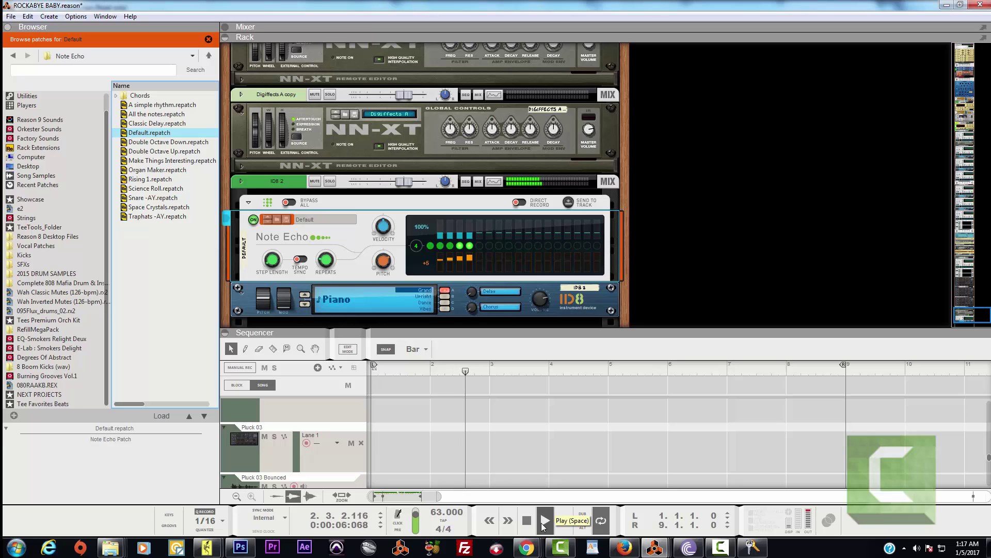
click(527, 520)
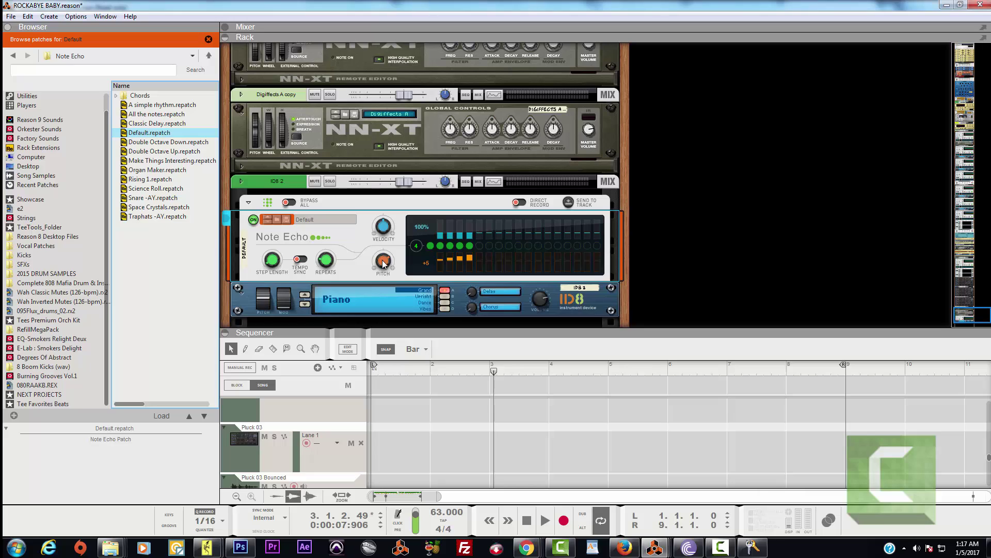
Adjust the Note Echo's step length, trying it both in milliseconds and with Tempo Sync on.
mouse_move(384, 264)
click(272, 269)
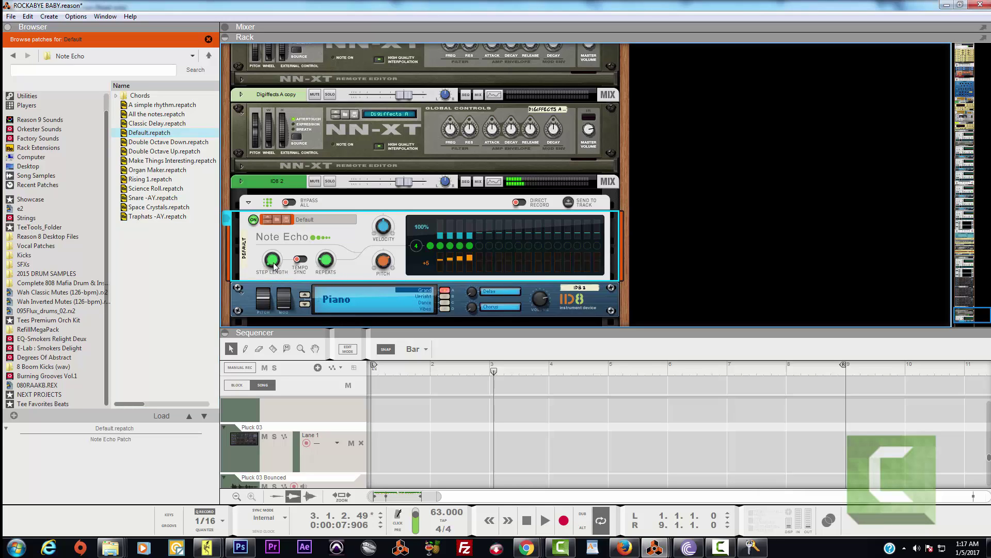
mouse_move(274, 266)
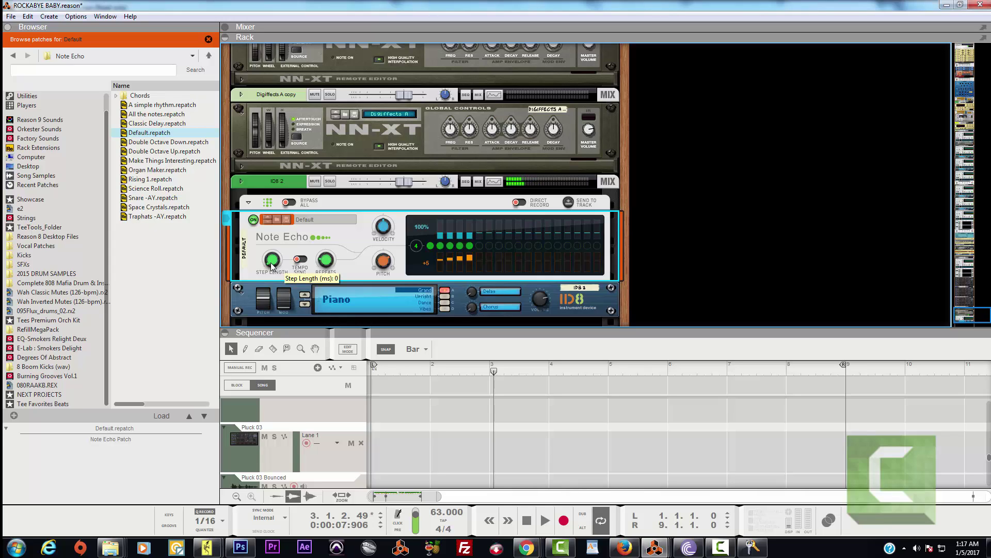
drag(271, 260, 272, 257)
click(299, 260)
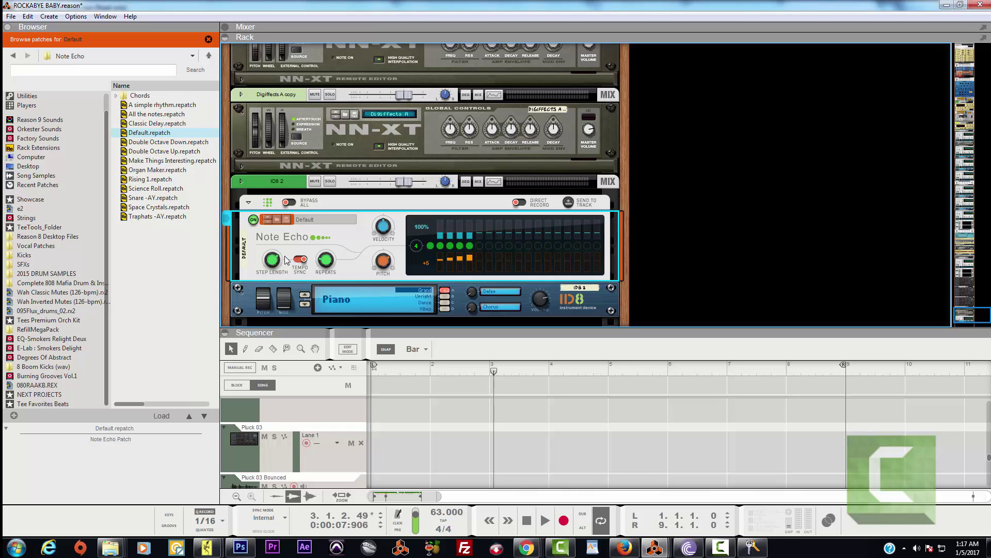
mouse_move(278, 263)
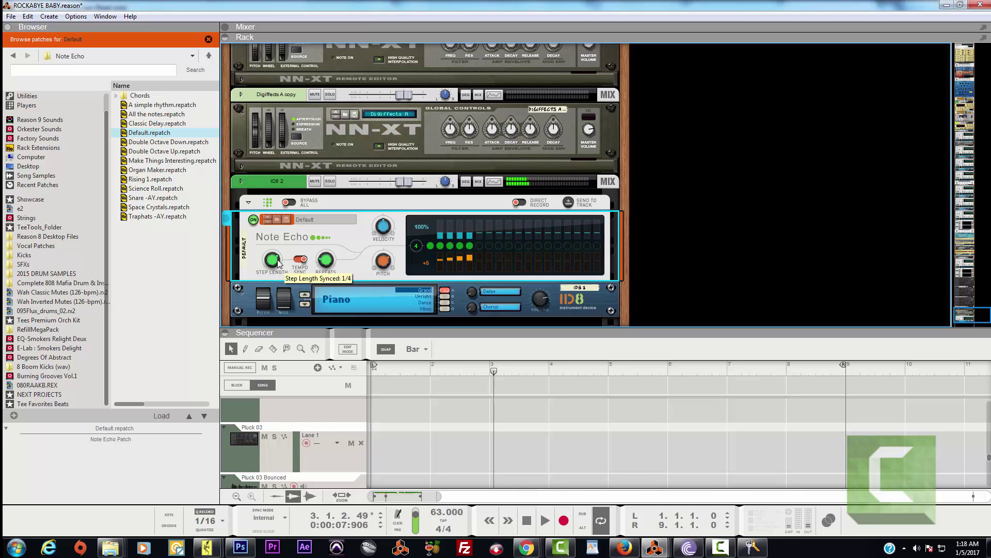
mouse_move(272, 265)
mouse_down()
mouse_move(274, 274)
mouse_move(271, 263)
mouse_up()
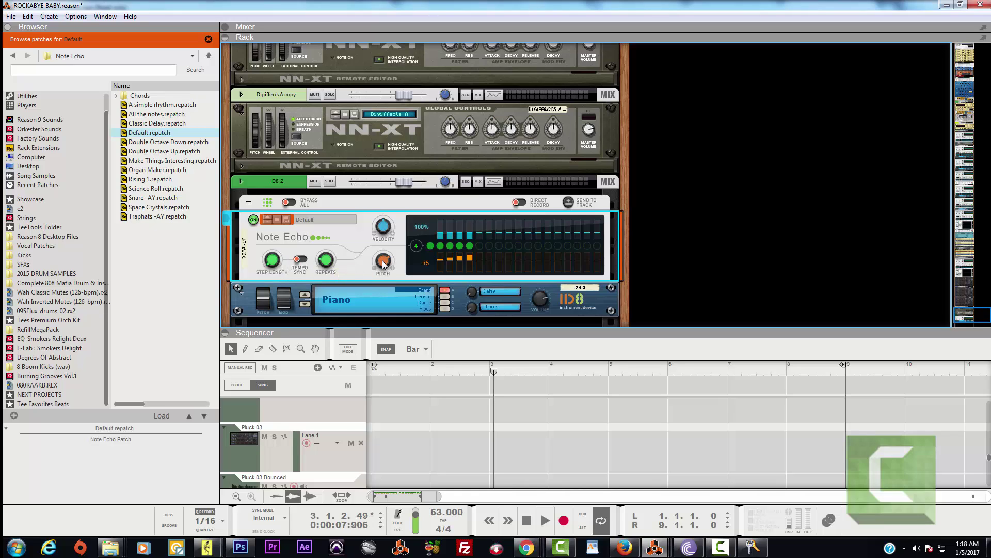
Set the Note Echo's pitch to 0 and its repeats to 10, and toggle the third and fifth repeats.
drag(384, 264, 384, 272)
drag(325, 265, 324, 253)
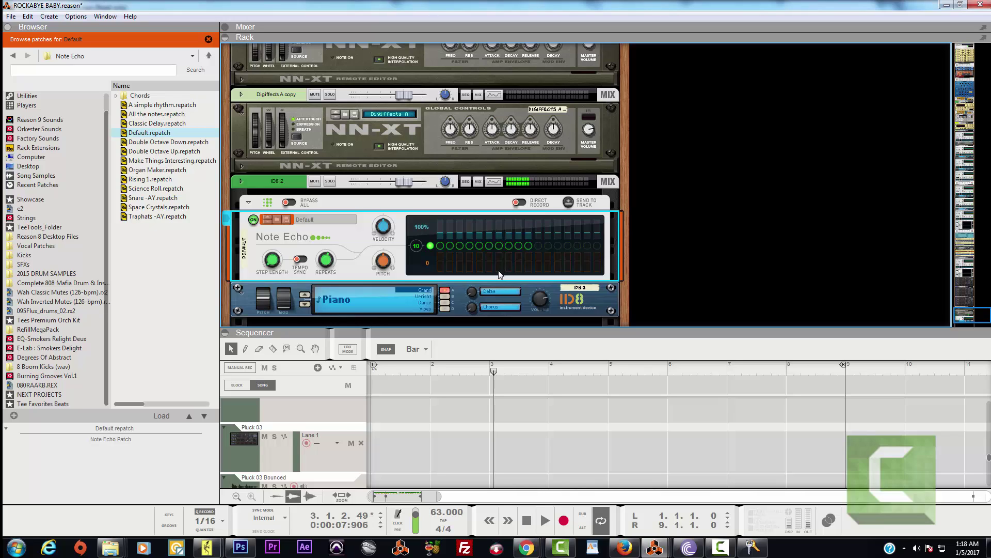
click(460, 246)
click(480, 245)
click(479, 246)
Set the Note Echo's pitch to +3 and leave only the third and fifth repeats active.
drag(381, 265, 380, 262)
click(451, 247)
click(459, 247)
click(488, 246)
click(480, 246)
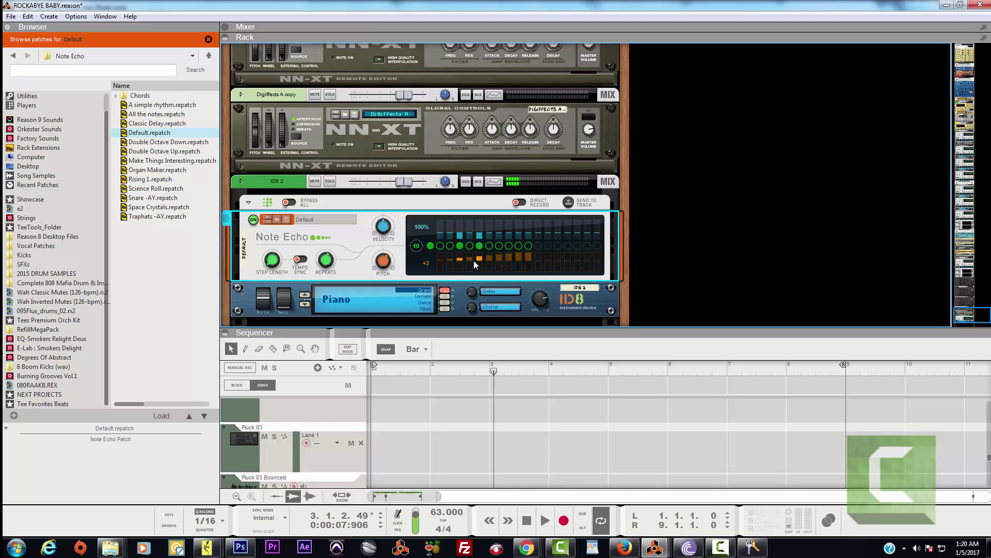
click(500, 246)
Add a Scales & Chords player between Note Echo and the ID8, and switch off its Chords section.
click(26, 105)
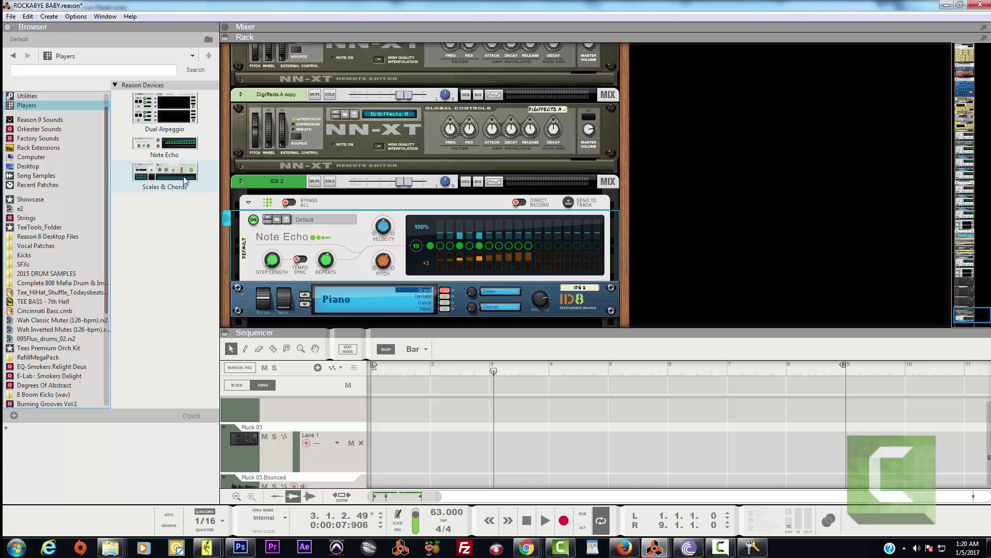
drag(173, 189, 361, 284)
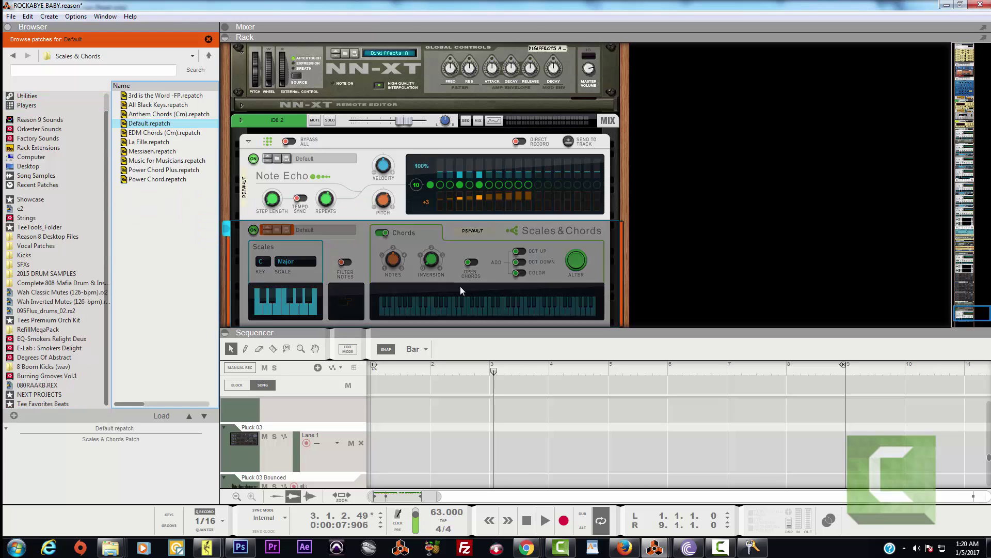
click(393, 243)
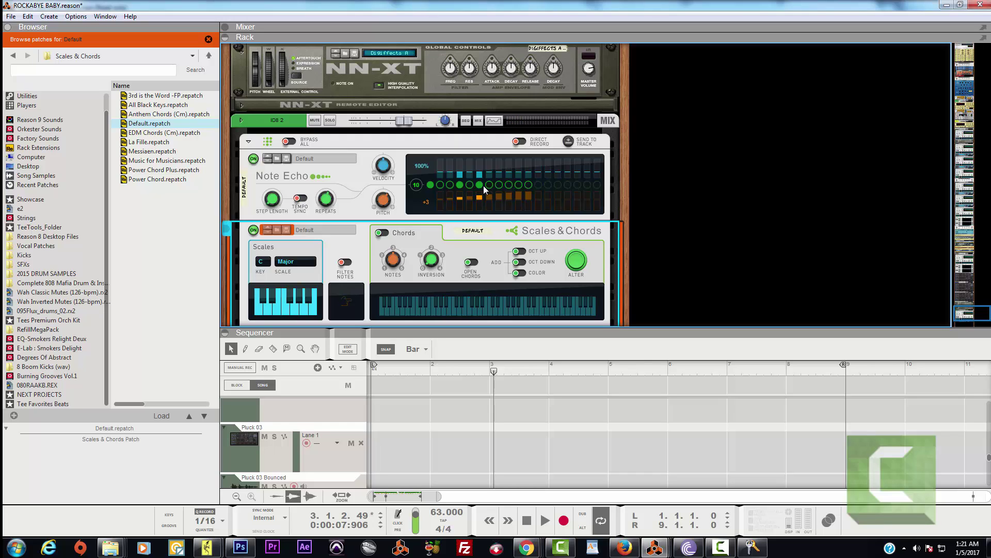
Set Note Echo to 6 repeats with pitch +3, with only the second, fourth and sixth repeats active.
click(449, 185)
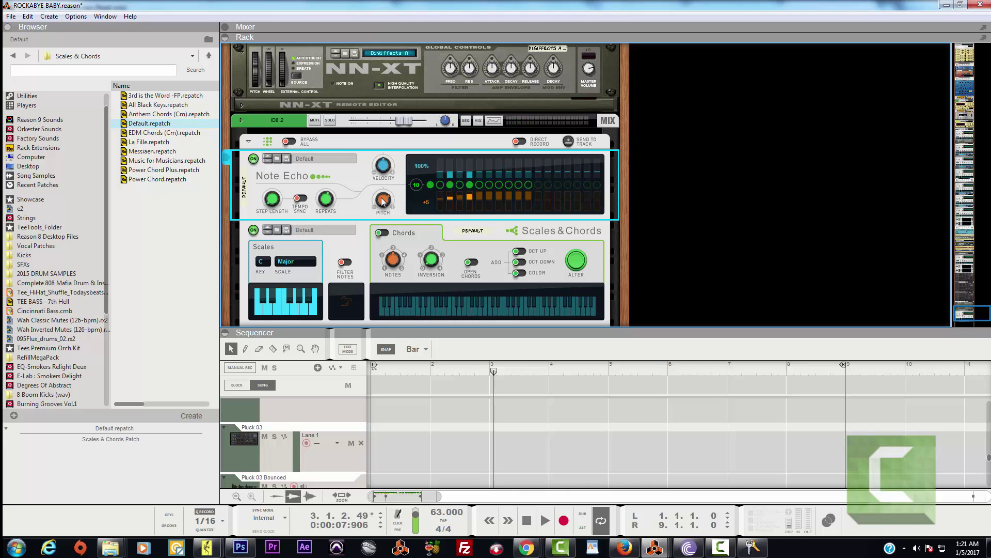
drag(383, 202, 384, 203)
click(394, 265)
drag(394, 265, 394, 260)
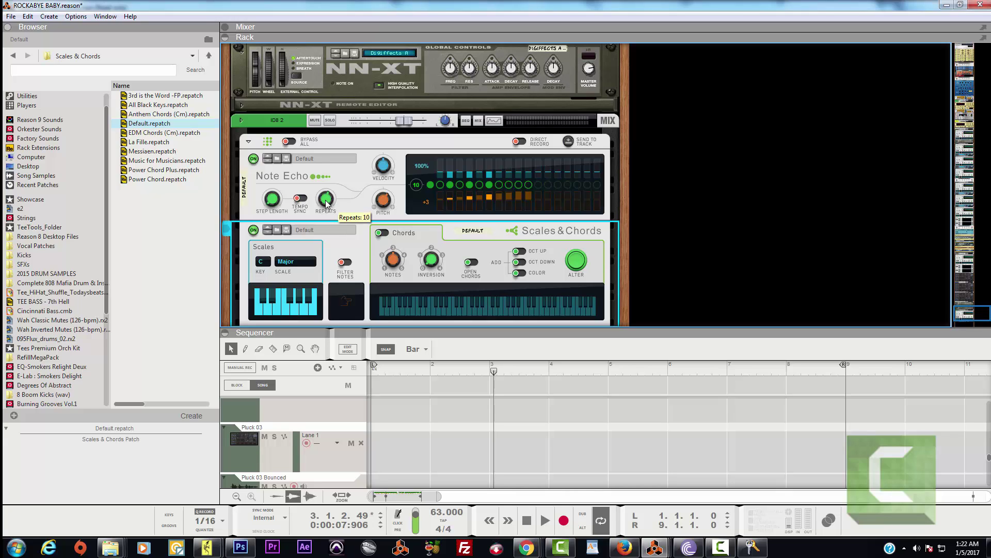
drag(326, 201, 327, 201)
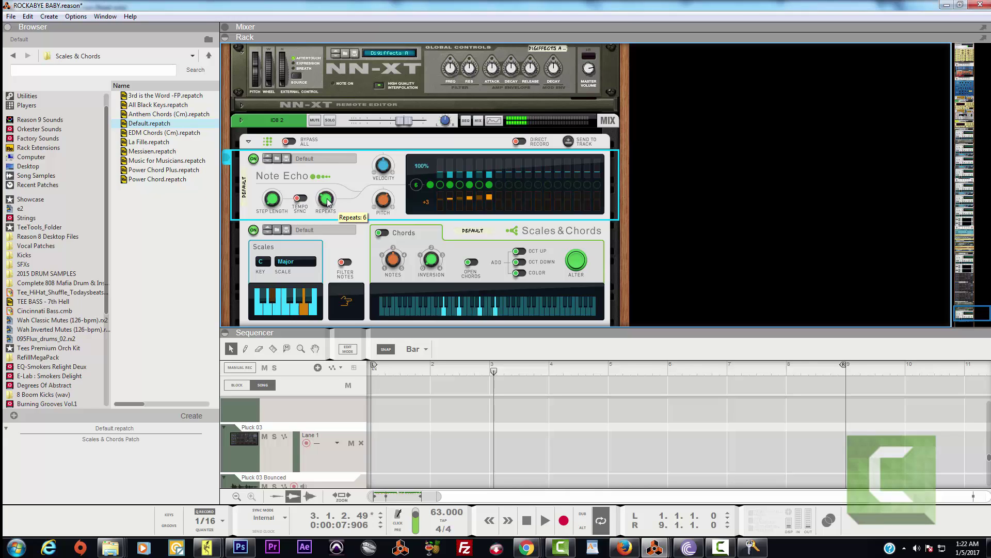
Set the key of the Scales & Chords player to Ab and its scale to Spanish.
click(263, 262)
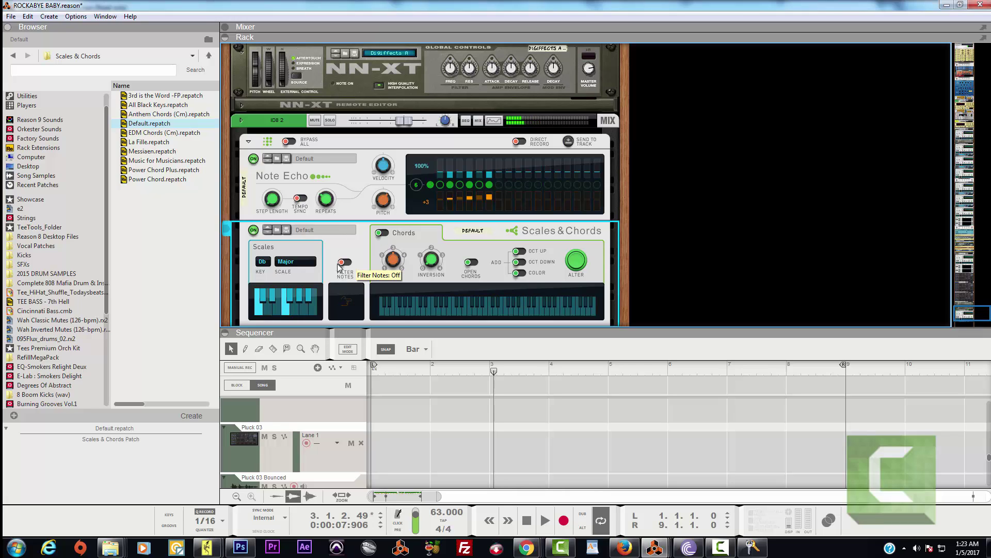
click(262, 261)
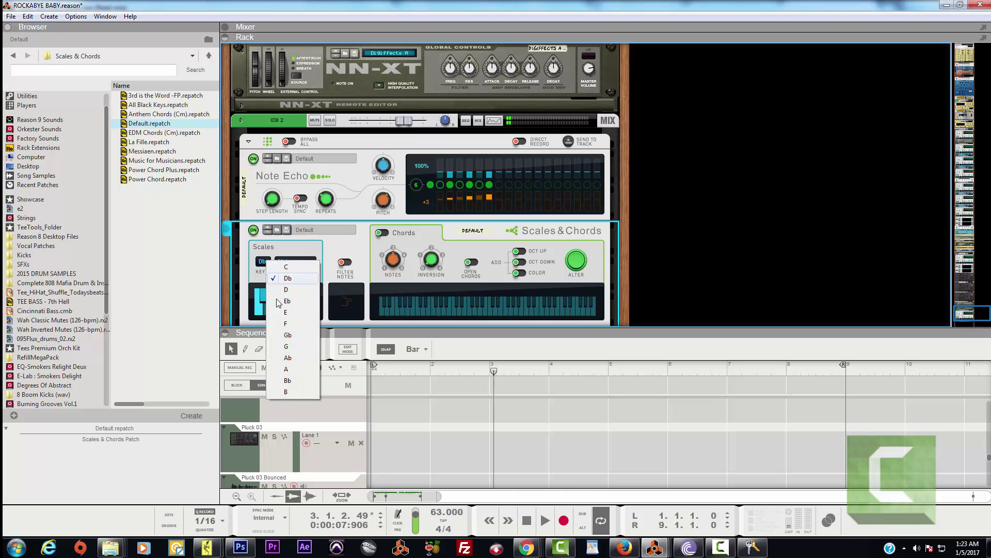
click(287, 323)
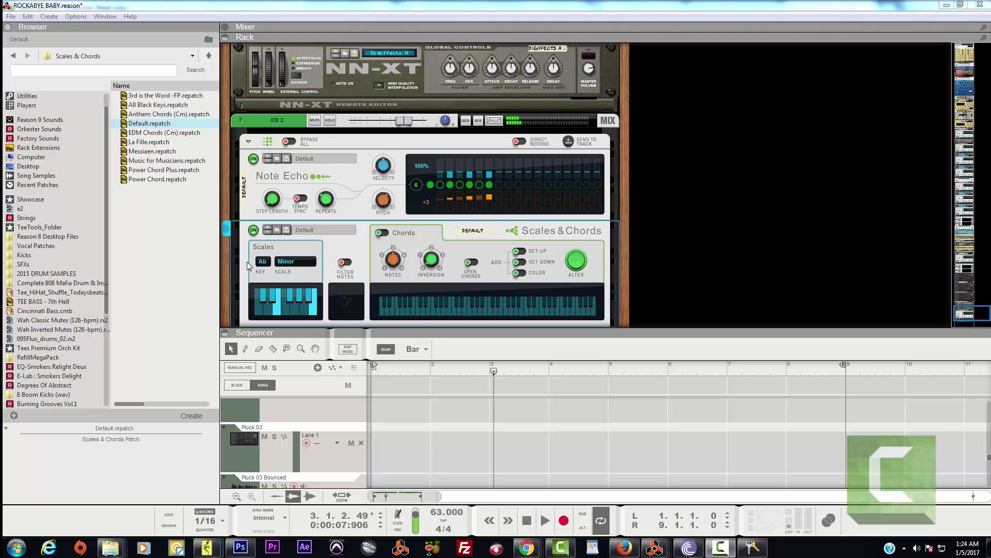
click(290, 264)
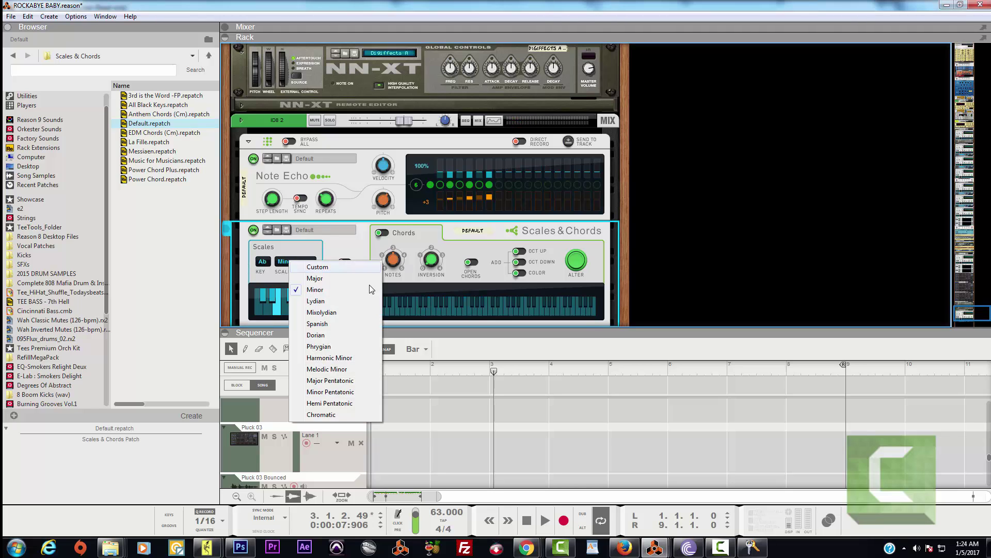
click(331, 328)
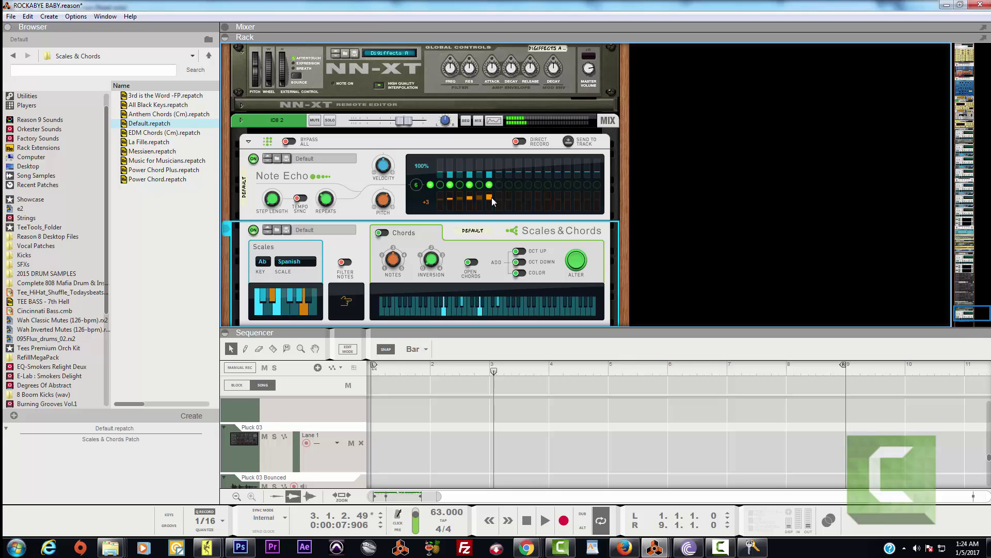
Set the Note Echo's pitch to +2 and audition it with playback restarted from bar 1.
click(382, 204)
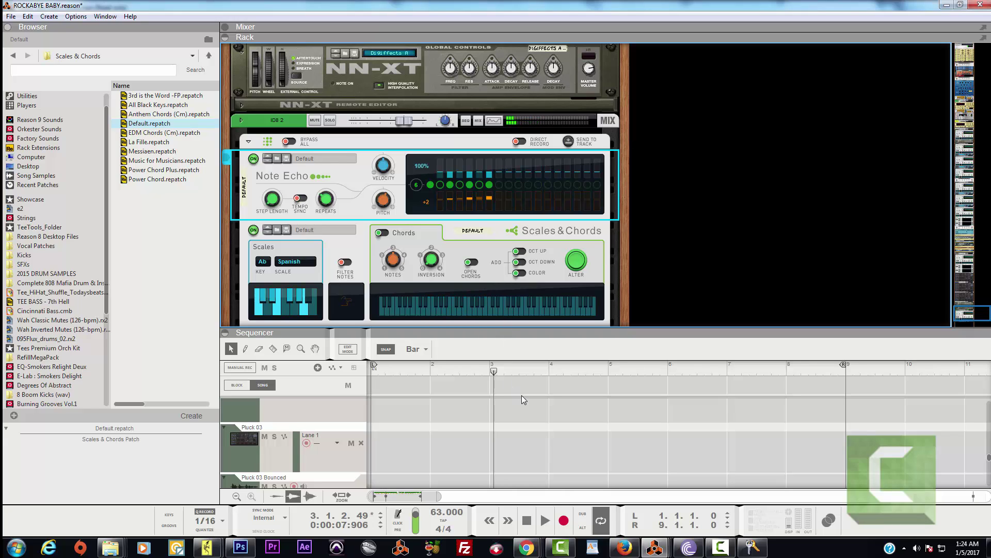
click(525, 521)
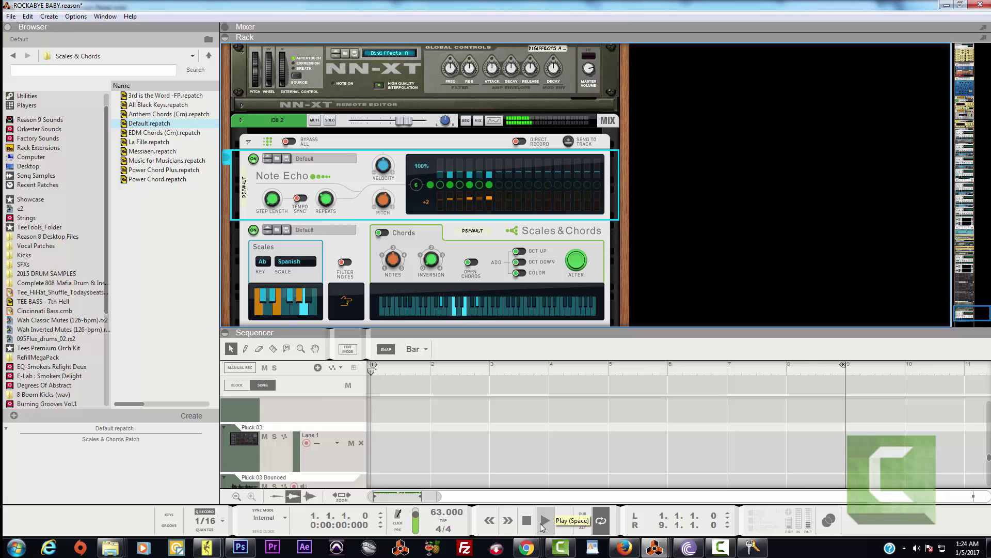
click(540, 523)
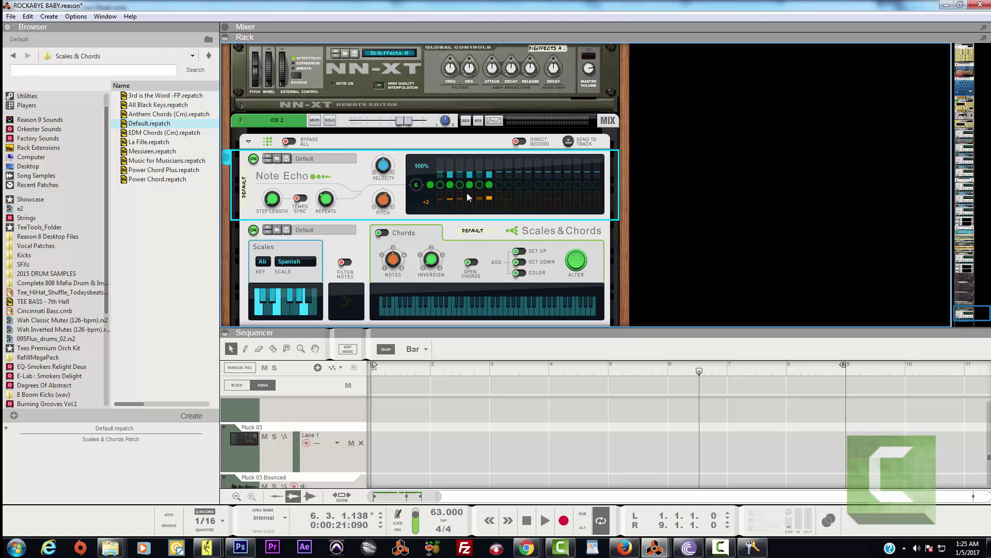
Review the player chain above the ID8, then play the song from bar 1 to hear it over the drum loop.
scroll(467, 193, down, 3)
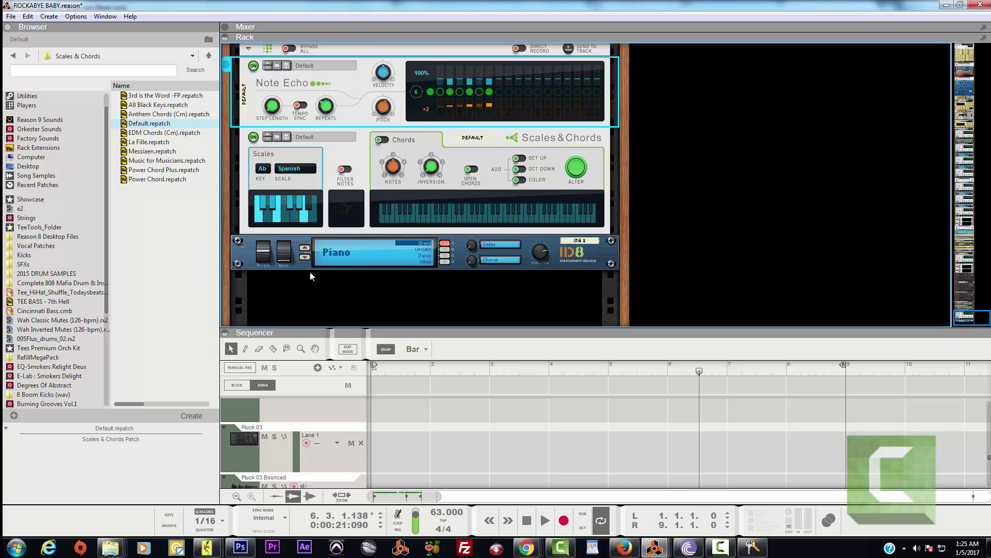
scroll(436, 214, up, 3)
scroll(442, 219, down, 2)
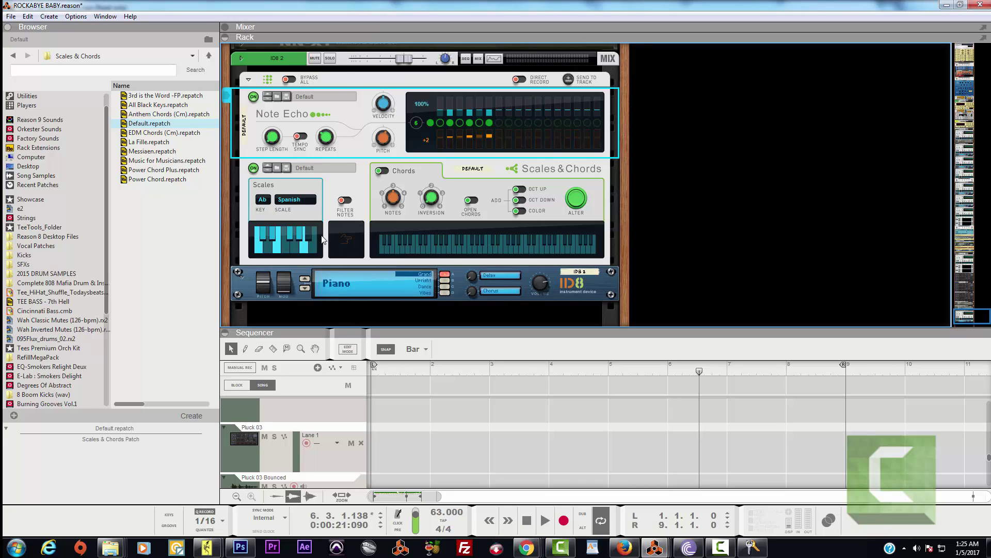
click(307, 242)
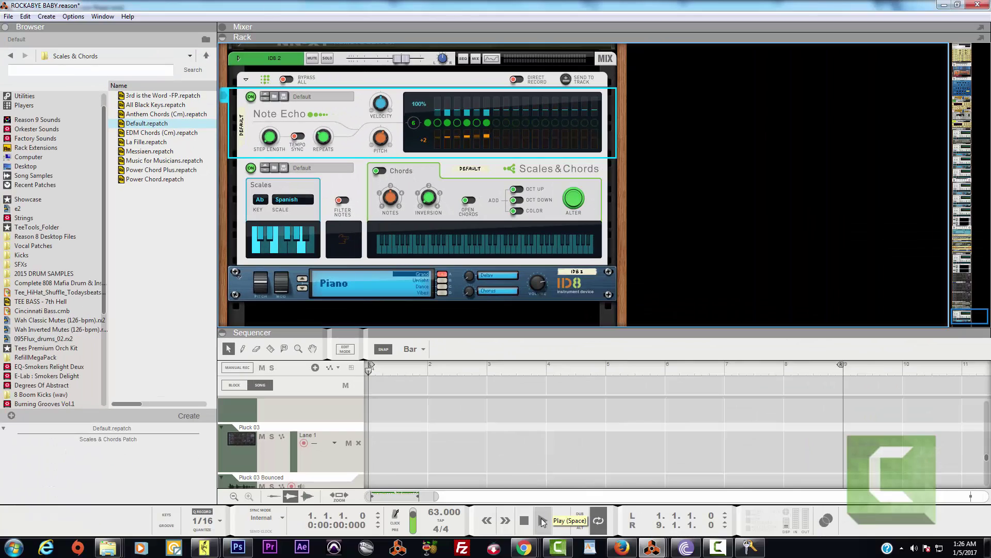
click(543, 518)
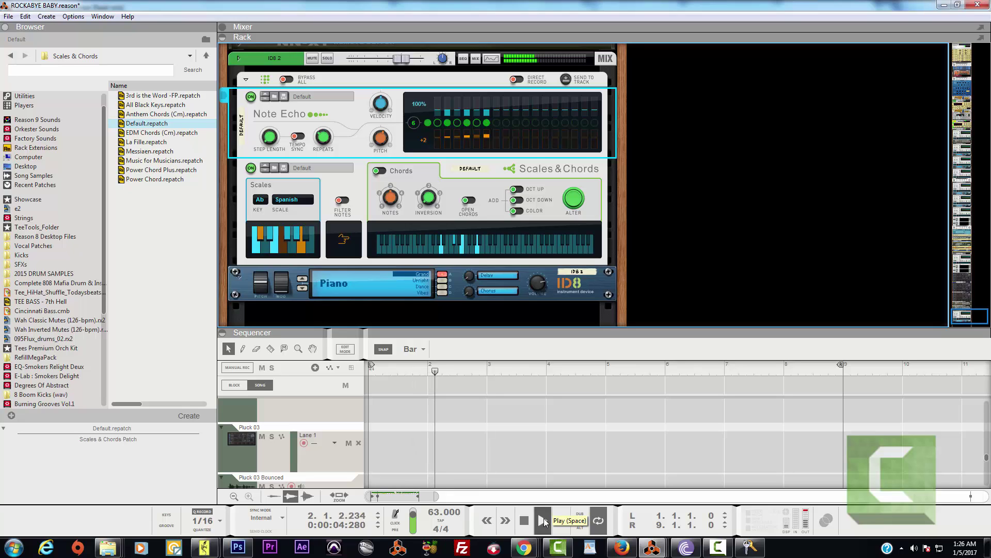
click(546, 522)
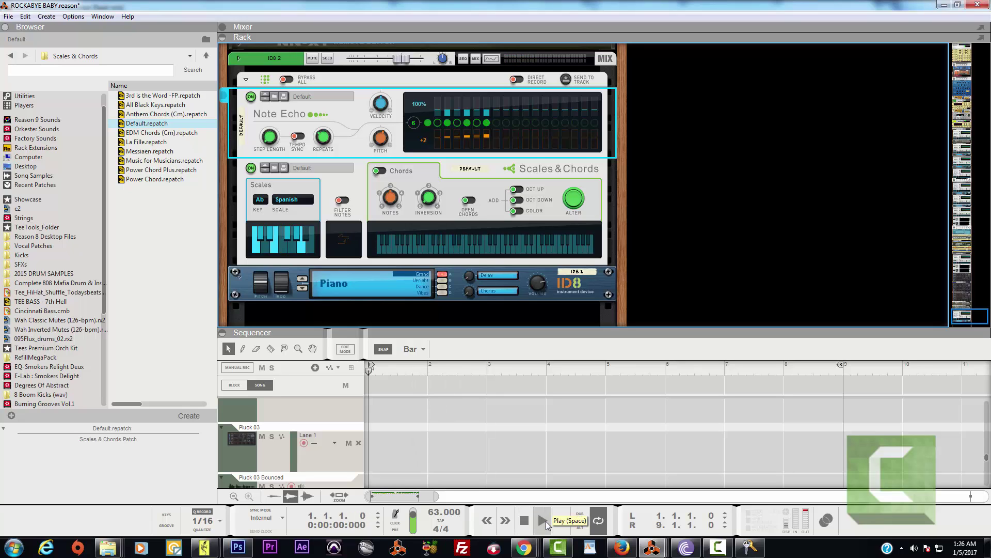
click(545, 520)
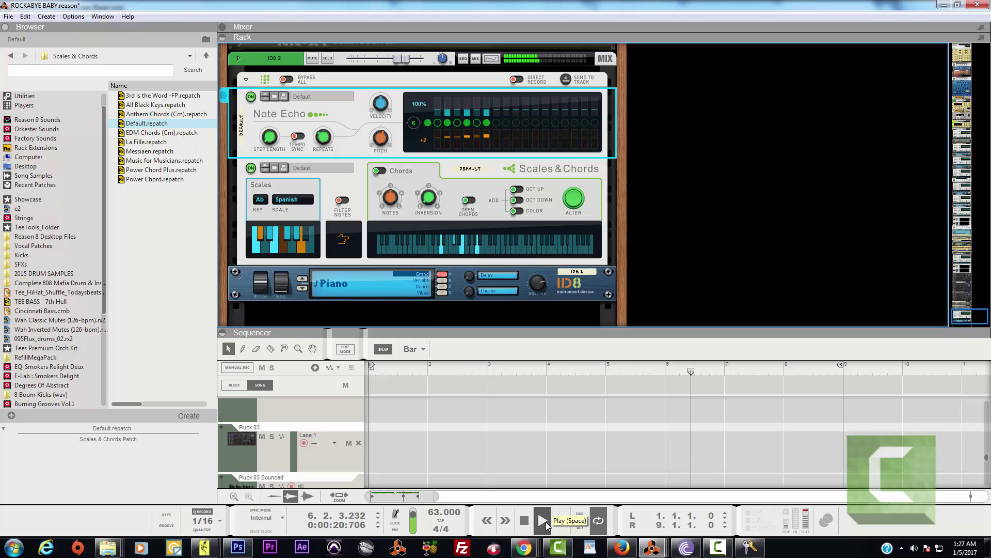
click(545, 521)
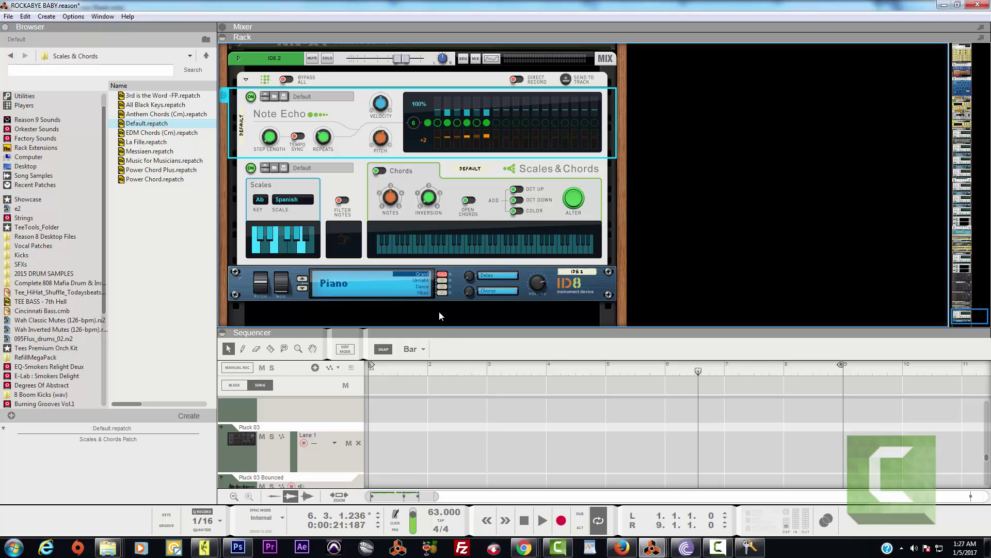
Enlarge the sequencer to reveal the ID8 2 track and set the snap value to 1/16.
drag(444, 337, 504, 106)
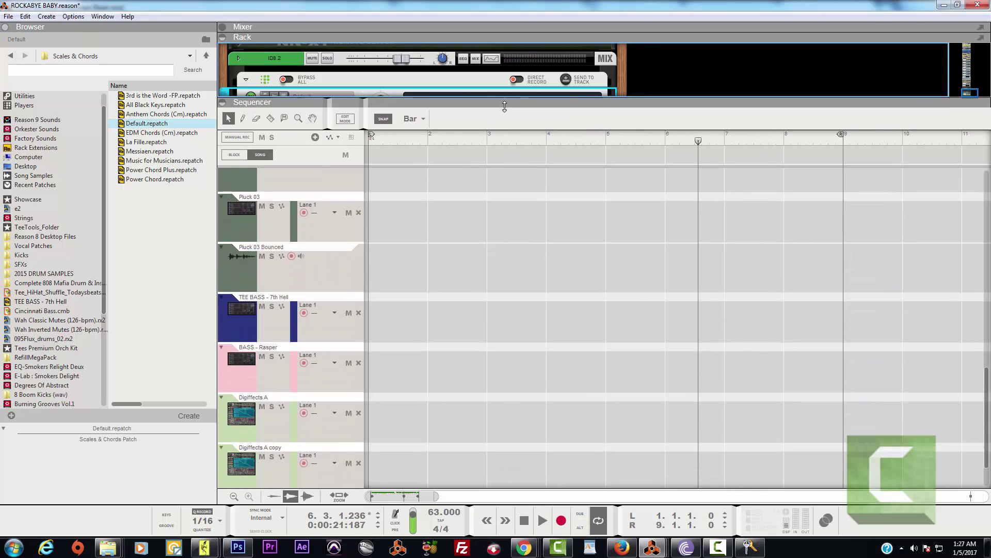
click(524, 520)
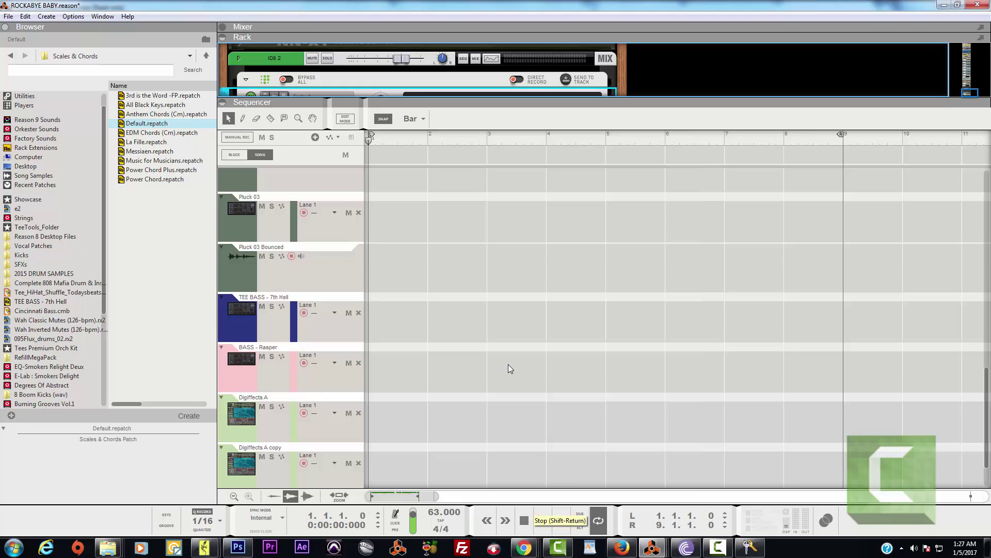
scroll(510, 369, down, 2)
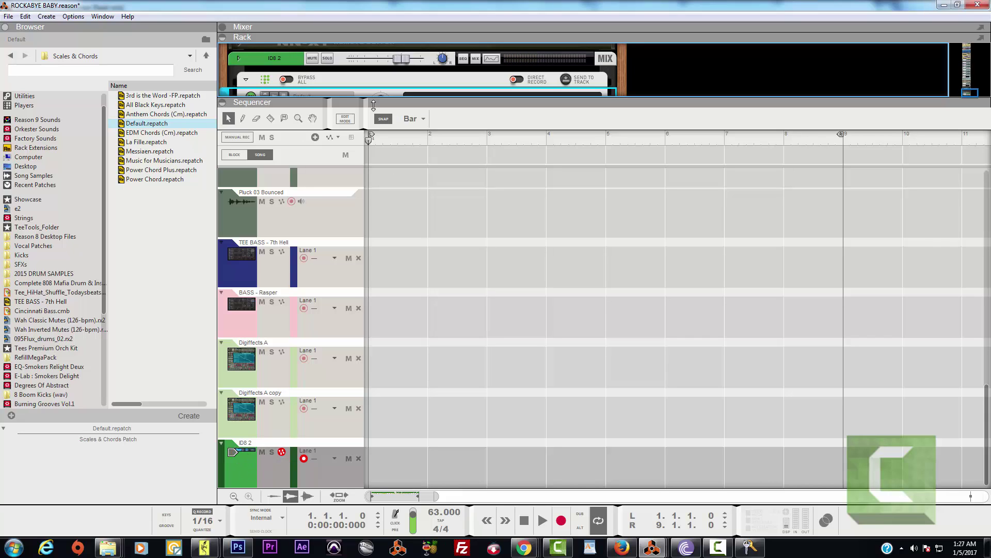
drag(395, 98, 441, 380)
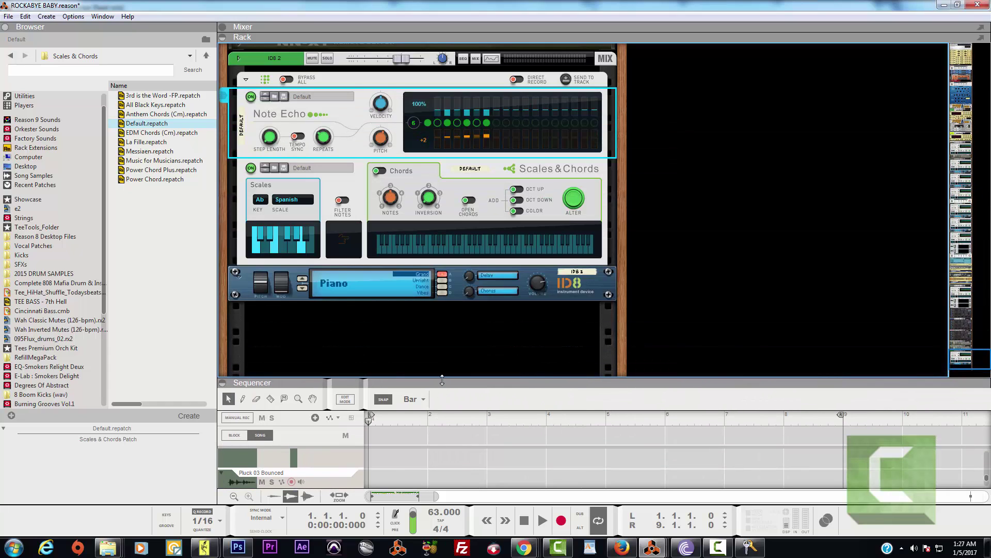
click(277, 237)
drag(460, 382, 467, 130)
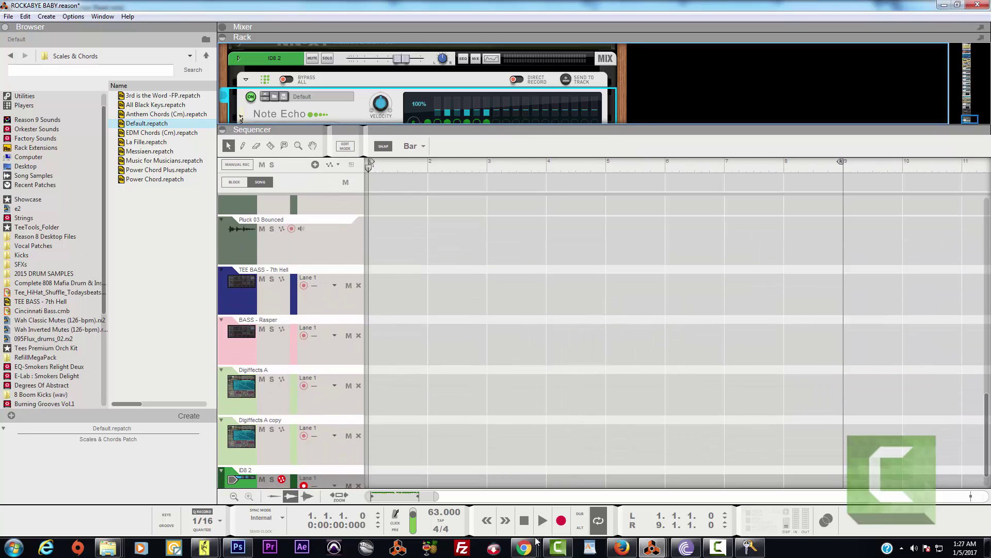
scroll(407, 426, down, 1)
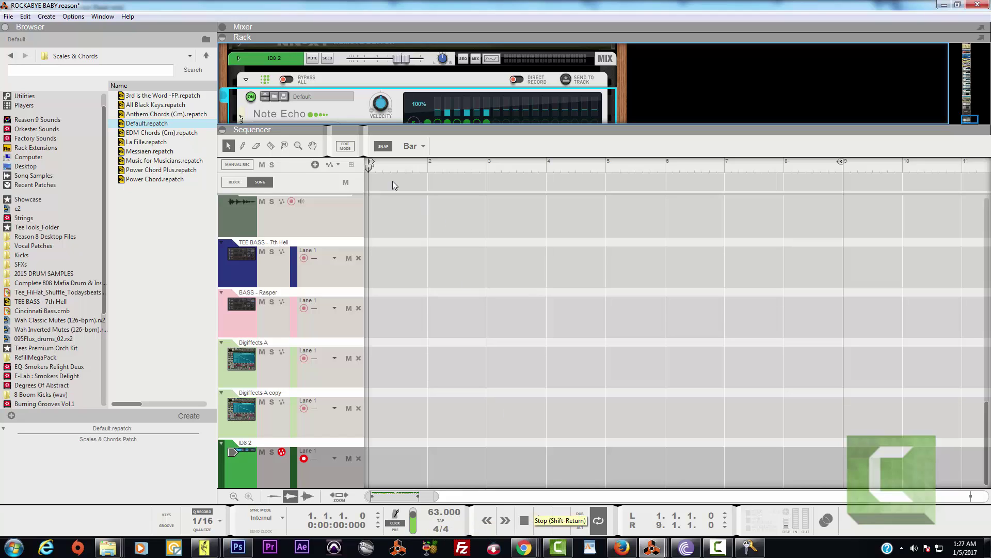
click(412, 146)
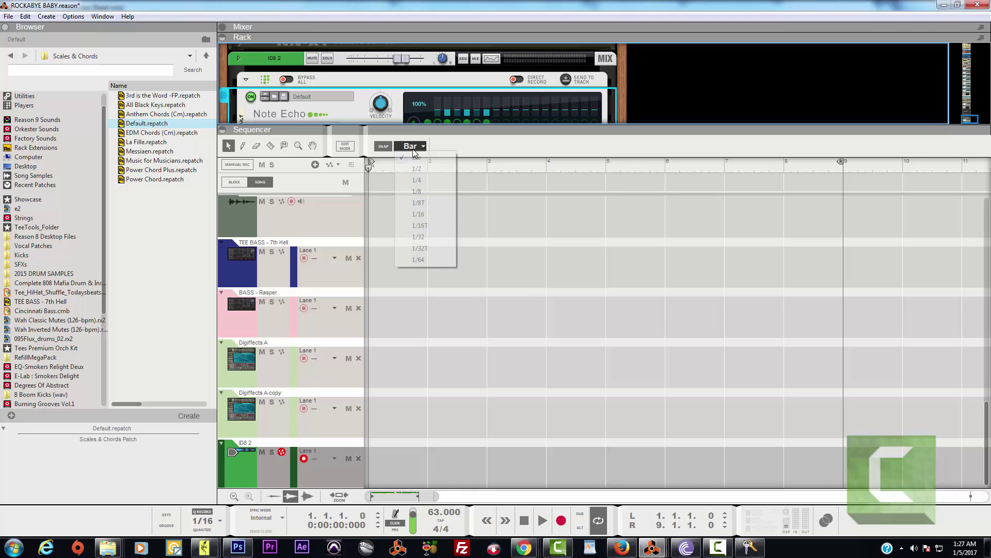
click(419, 214)
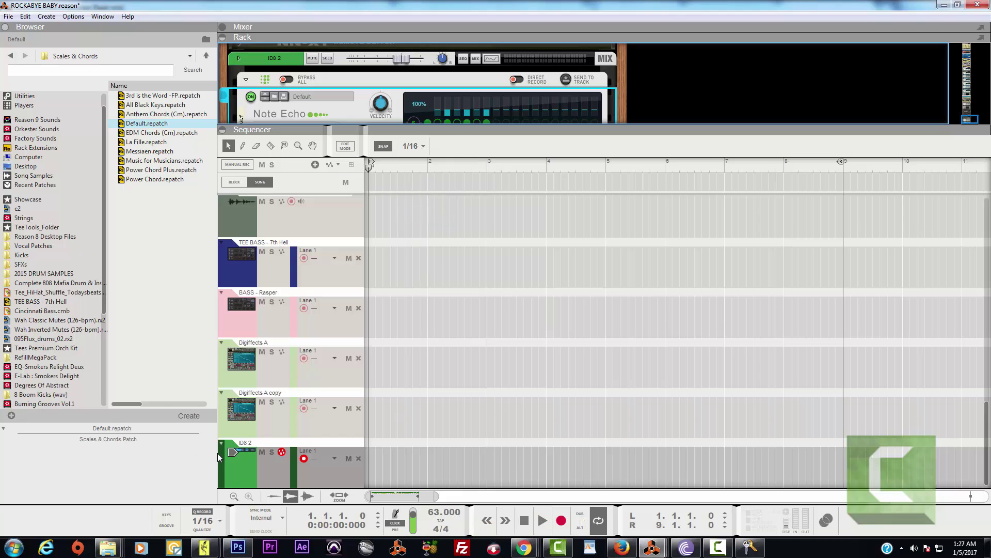
Record a melody on the ID8 2 track from bar 1 and trim the clip to two bars.
click(562, 521)
click(524, 520)
click(561, 520)
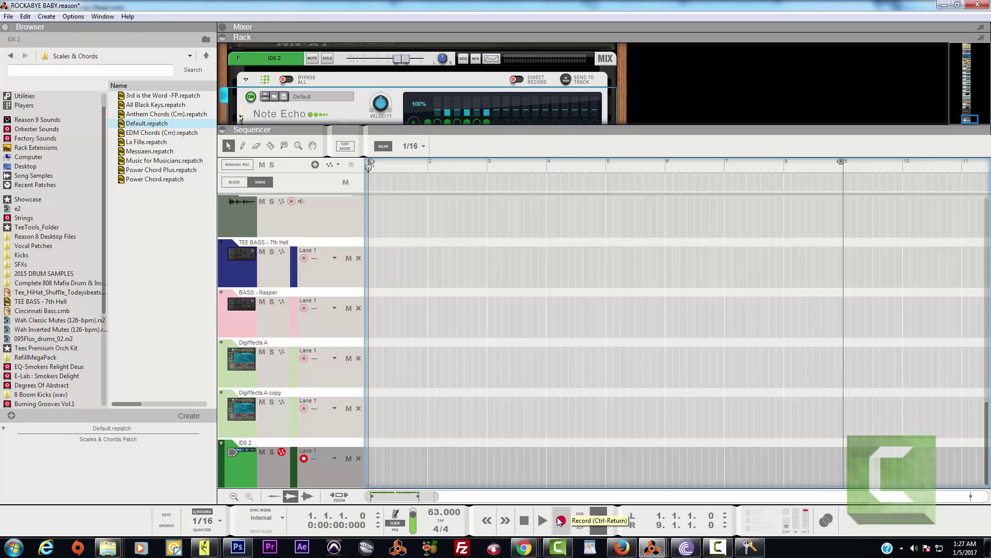
click(523, 518)
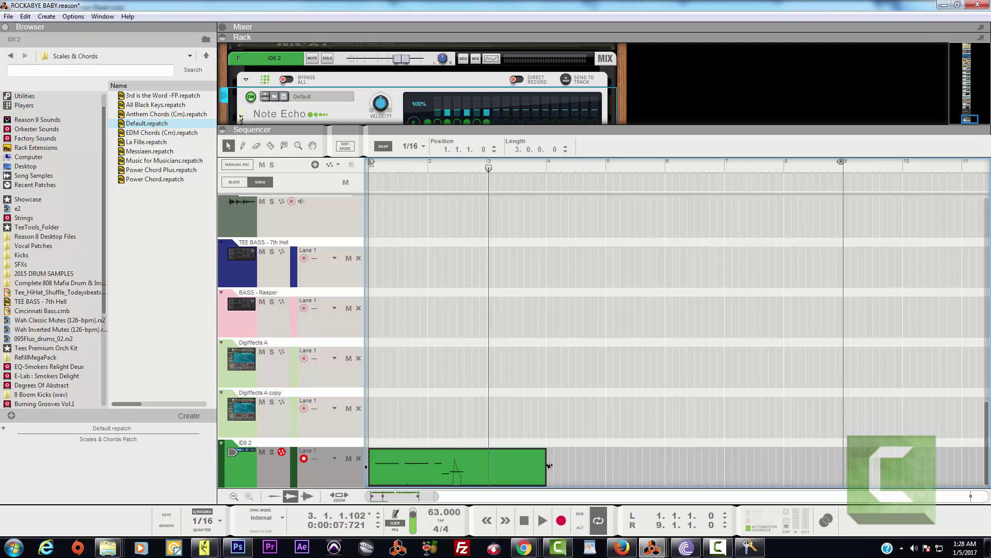
drag(546, 465, 491, 465)
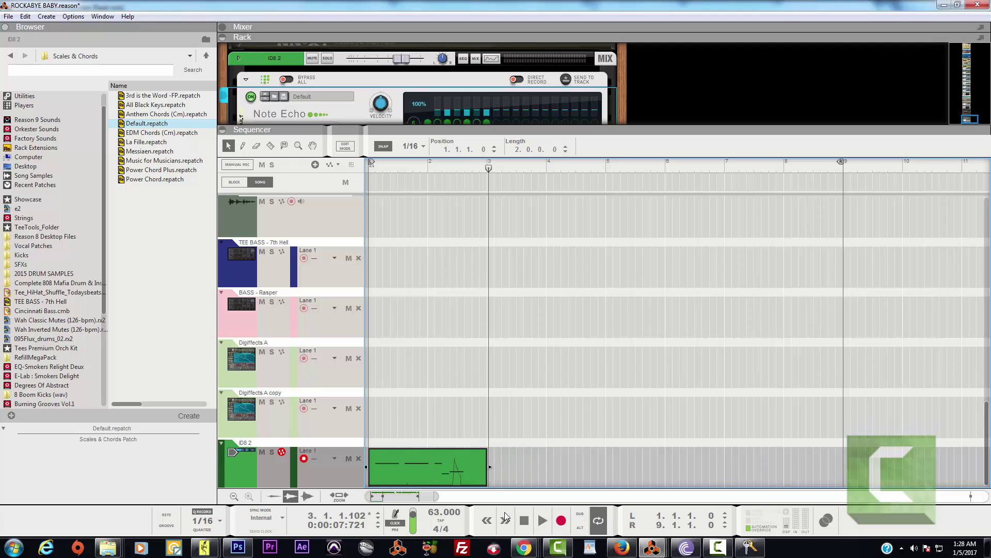
Play back the trimmed ID8 2 clip from bar 1.
click(524, 520)
key(space)
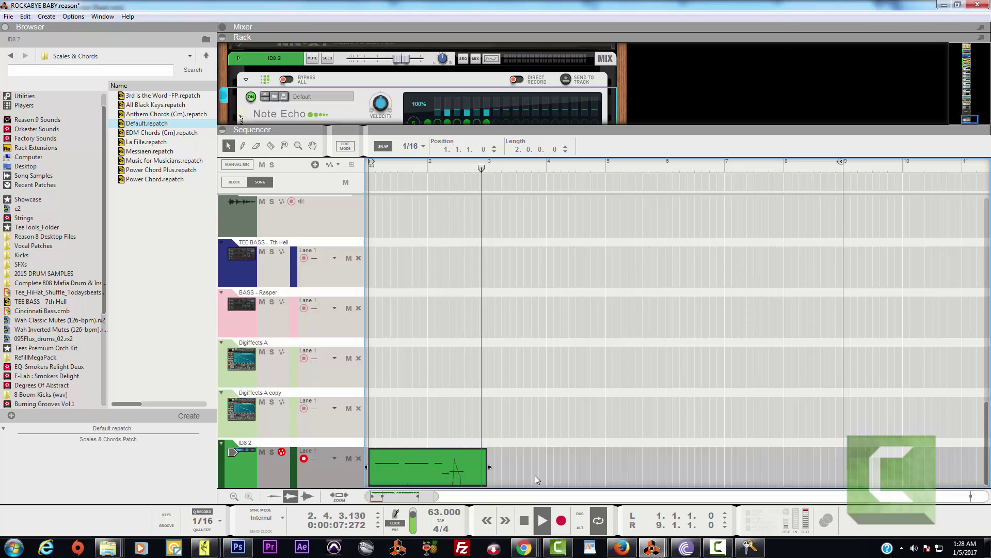
key(space)
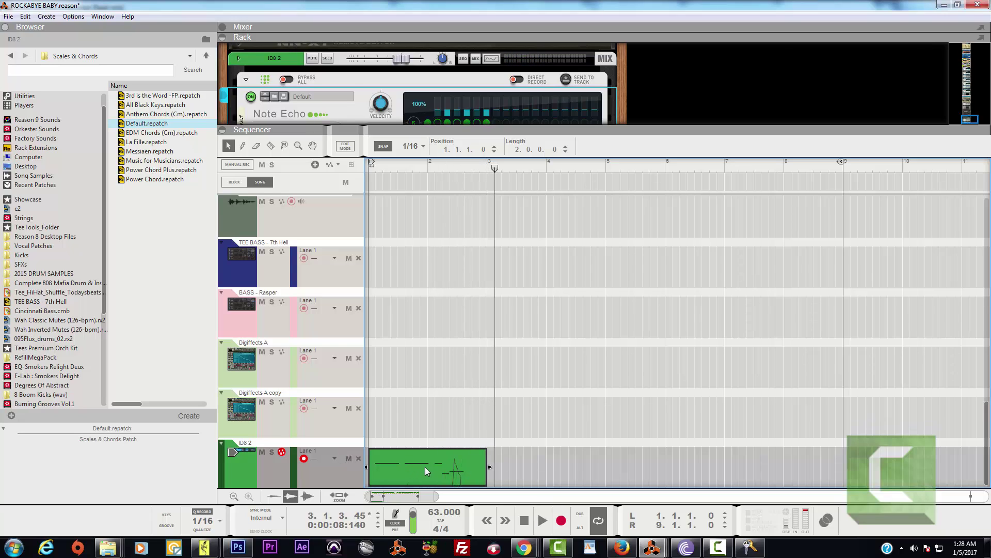
Copy the two-bar ID8 2 clip to bar 3 and move the loop end to bar 5 for playback.
drag(426, 467, 543, 462)
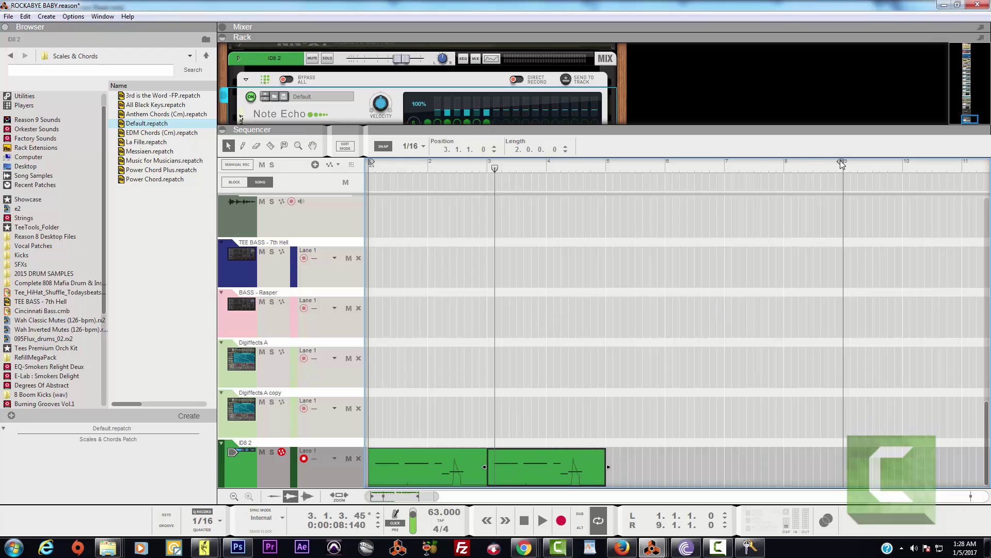
drag(842, 164, 602, 203)
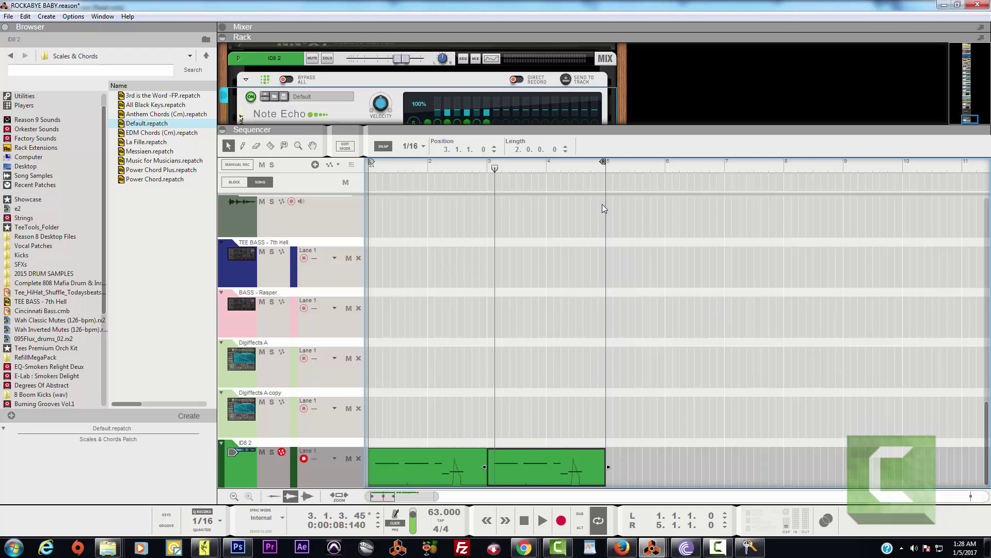
click(524, 520)
key(space)
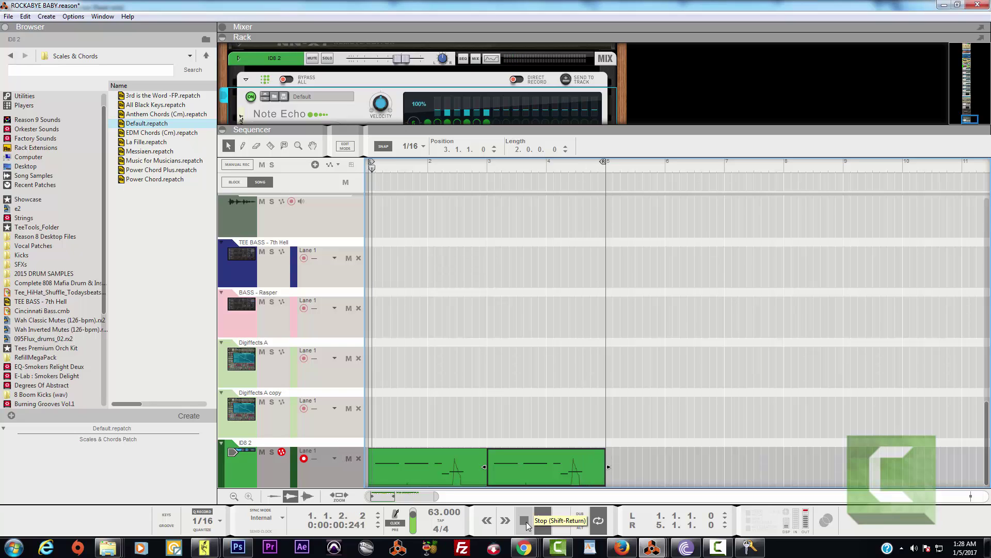
click(525, 522)
Select the Digiffects A copy track and shorten the loop to end at 1.3.1, with the playhead back at bar 1.
click(247, 410)
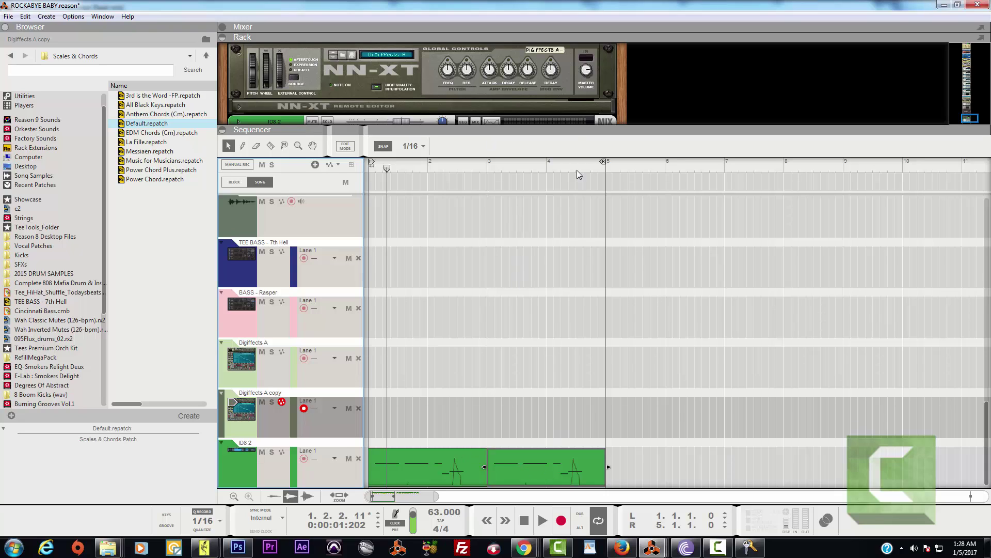
drag(598, 166, 394, 194)
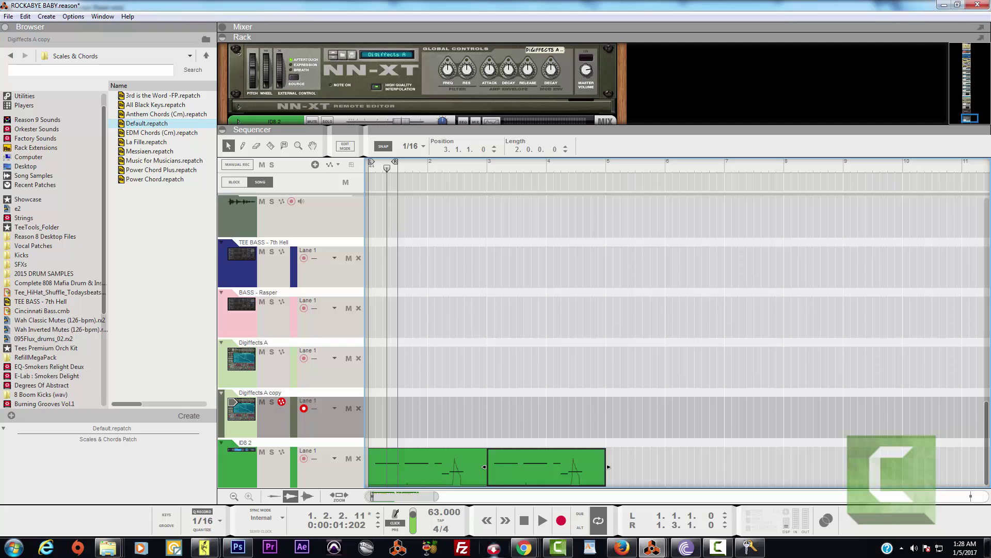
click(524, 520)
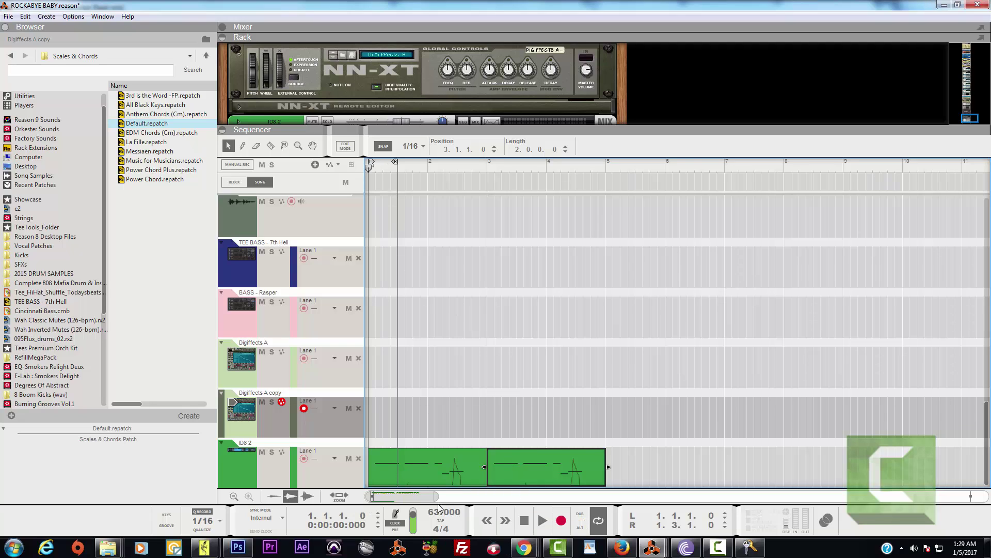
drag(428, 499, 400, 499)
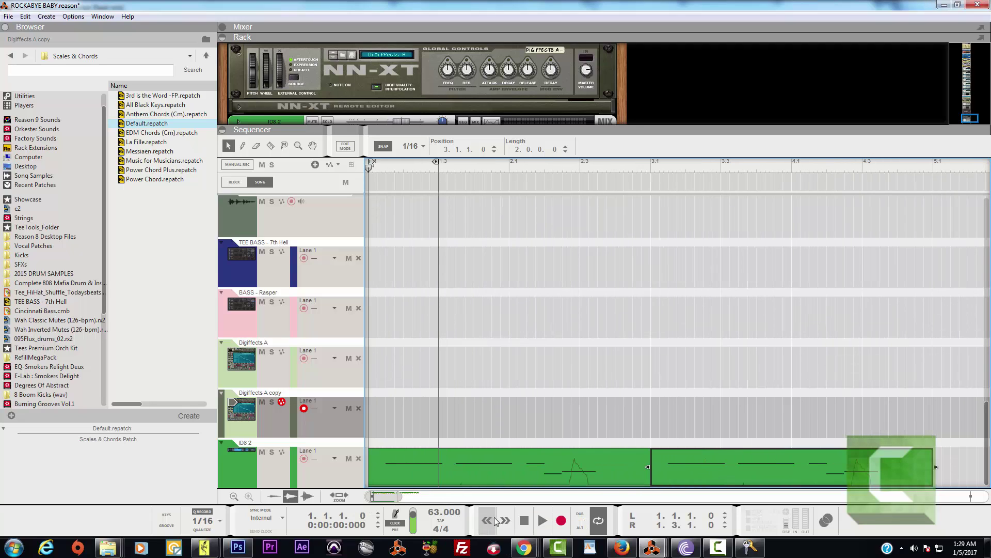
Rehearse with the half-bar loop, then record a short note on the Digiffects A copy track from bar 1.
click(544, 526)
click(530, 522)
click(544, 522)
click(526, 523)
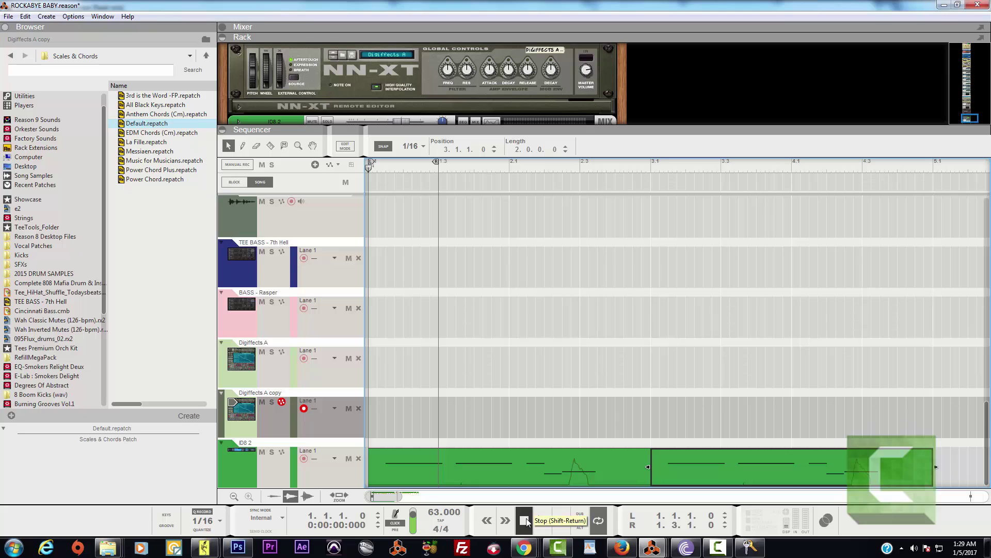
click(544, 521)
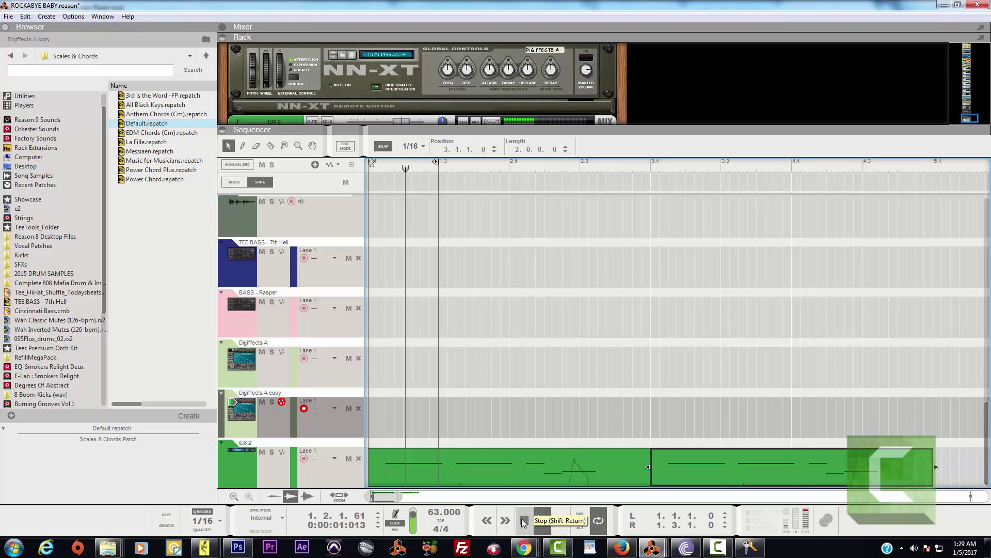
click(527, 523)
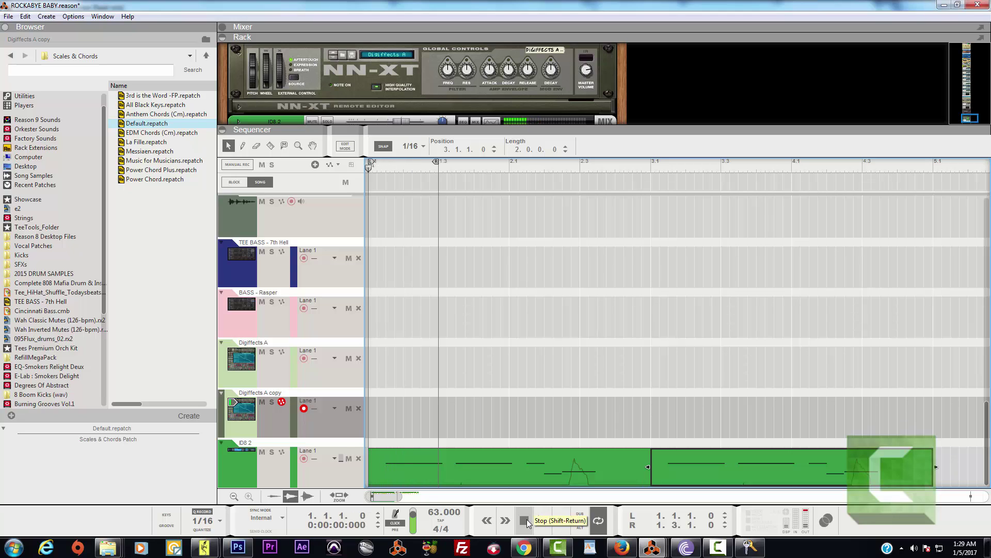
click(548, 520)
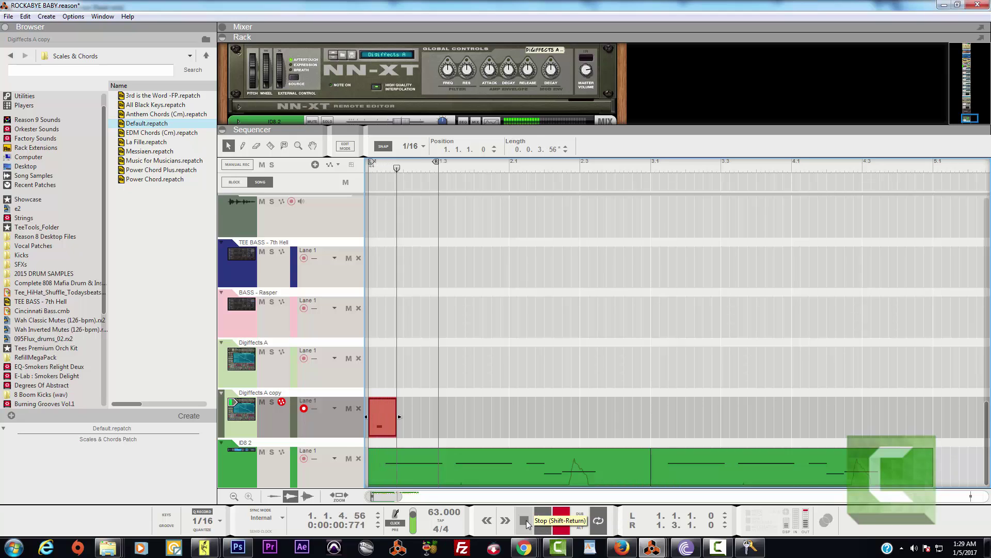
click(525, 521)
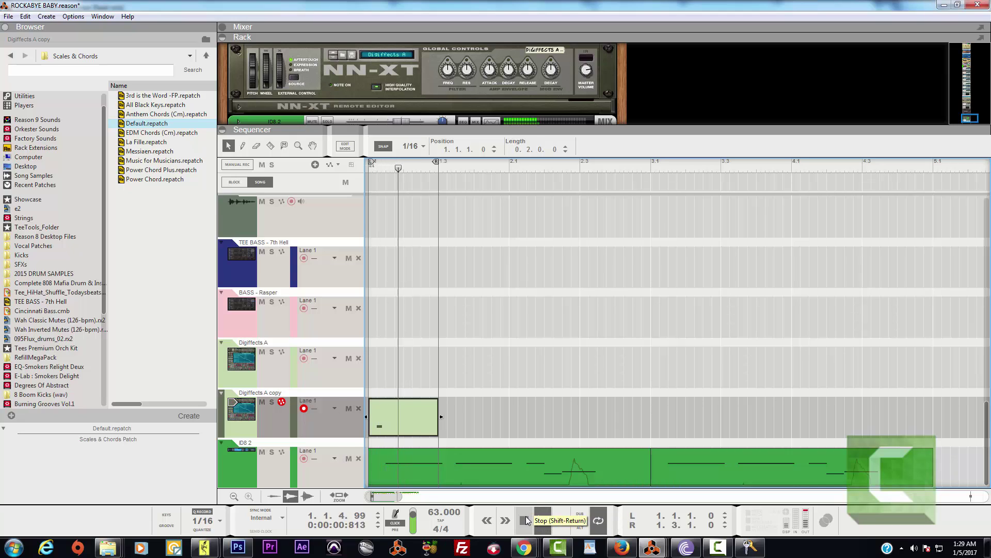
Replay the half-bar loop to rehearse the next note for the Digiffects A copy track.
click(529, 520)
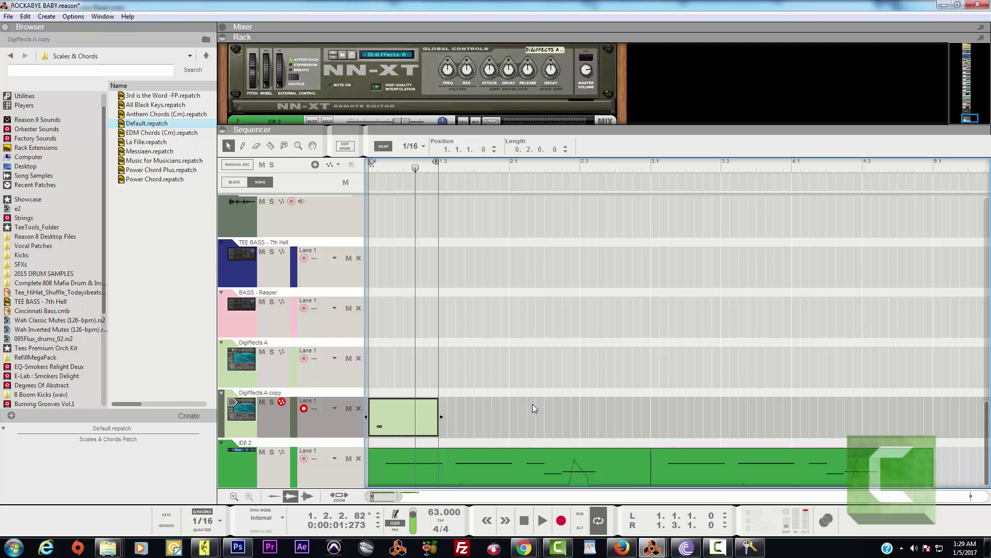
drag(400, 497, 390, 496)
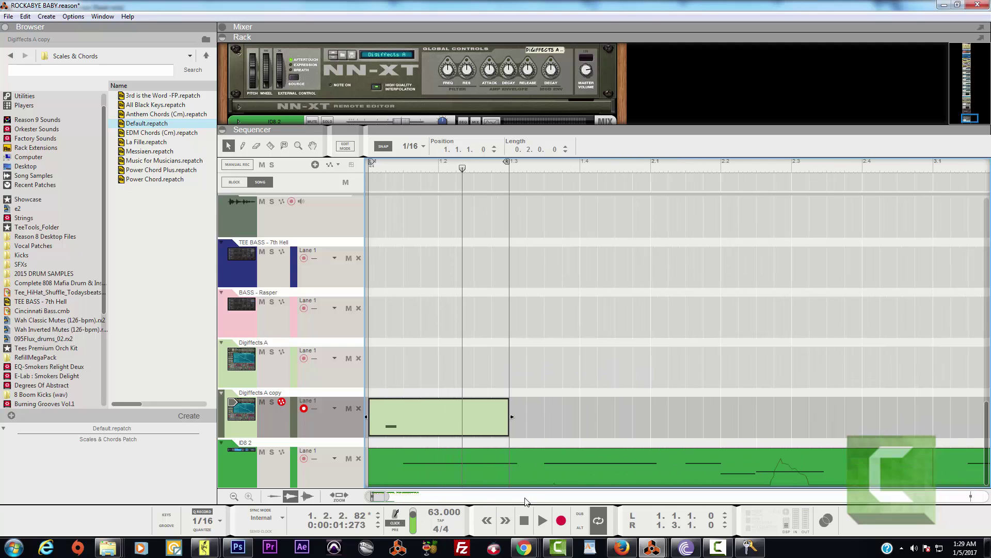
click(523, 519)
click(538, 520)
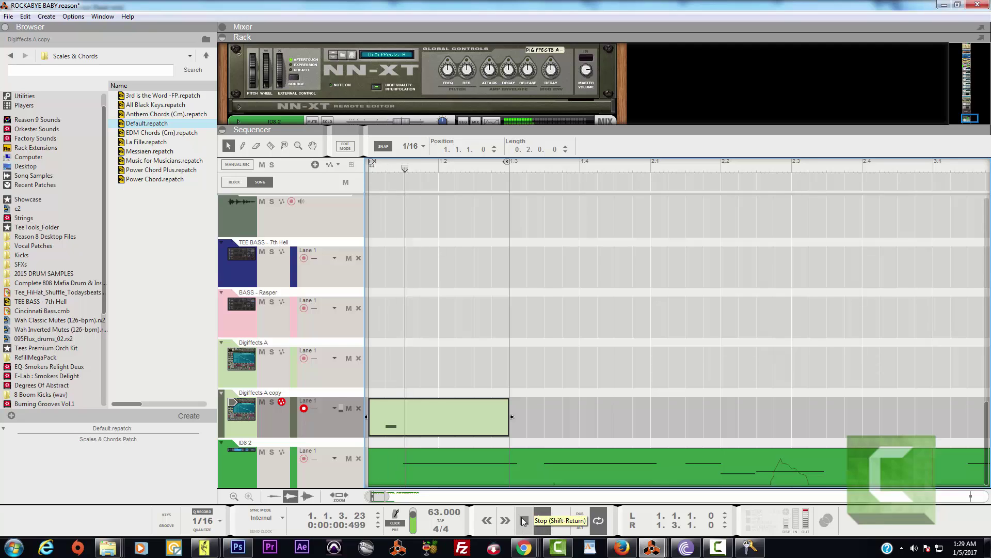
click(524, 520)
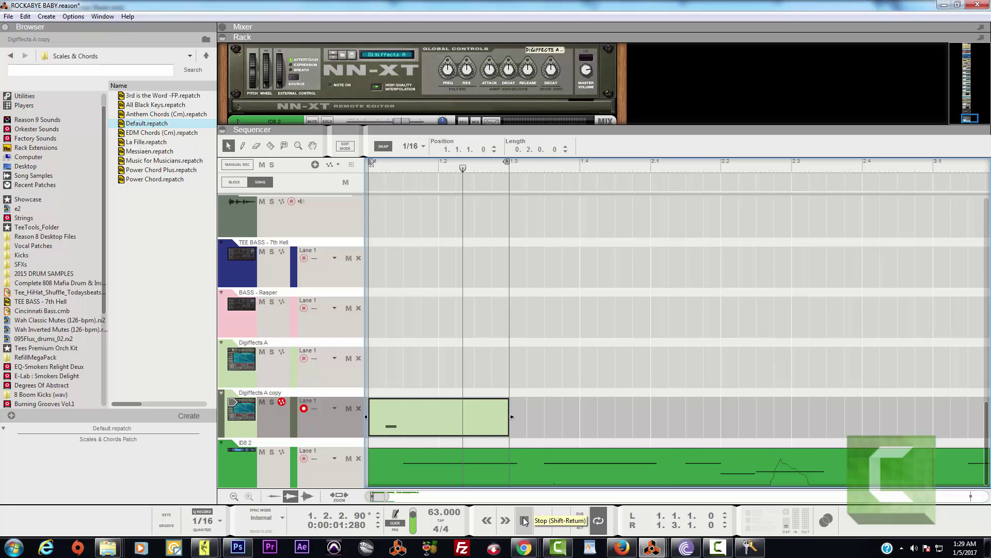
click(524, 521)
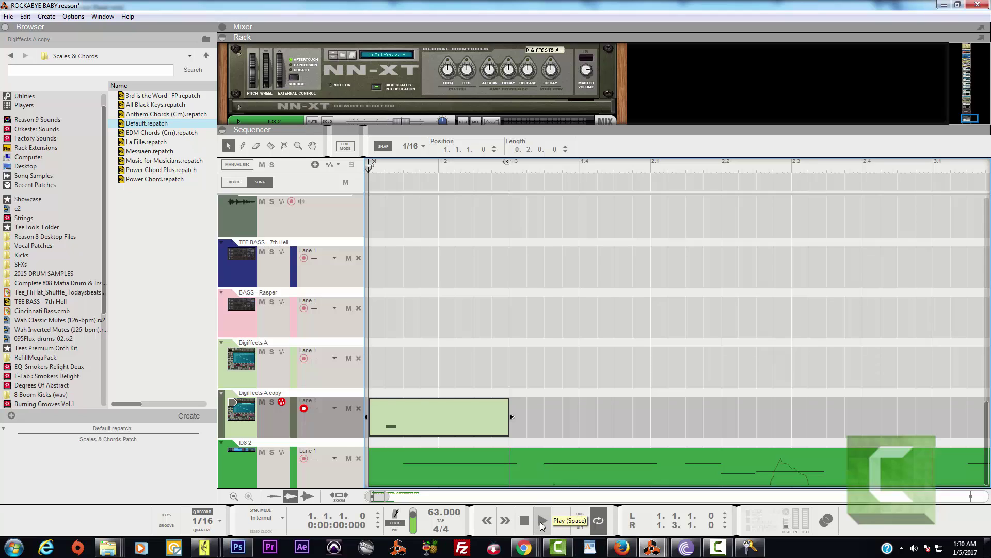
Rehearse against the loop, then overdub a second note at 1.1.4 on the Digiffects A copy track.
click(541, 522)
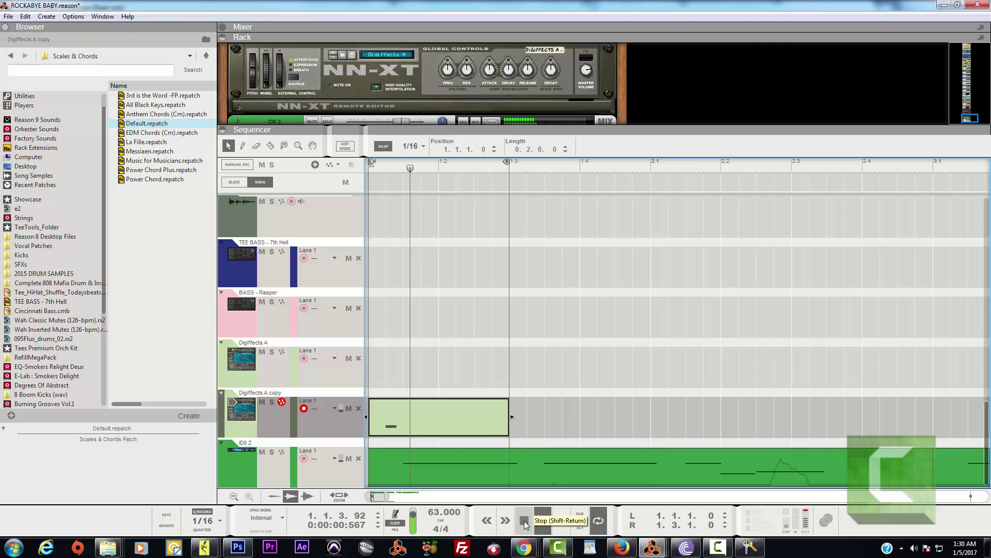
click(525, 523)
click(524, 523)
click(538, 523)
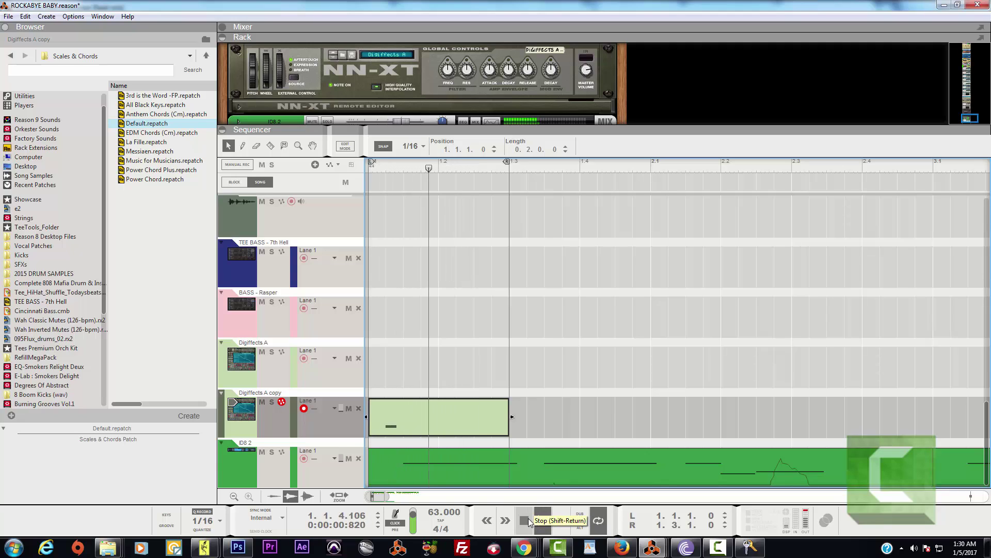
click(558, 521)
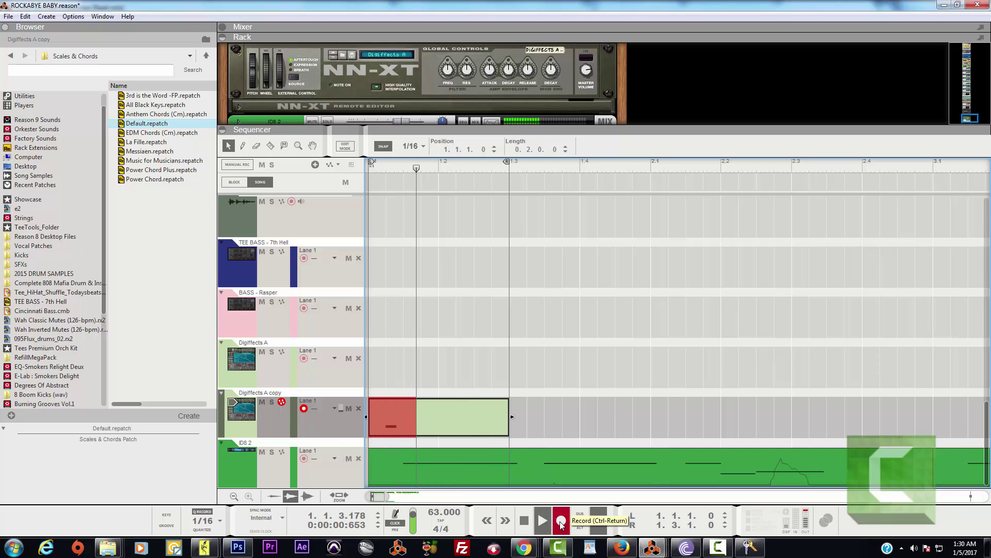
click(525, 522)
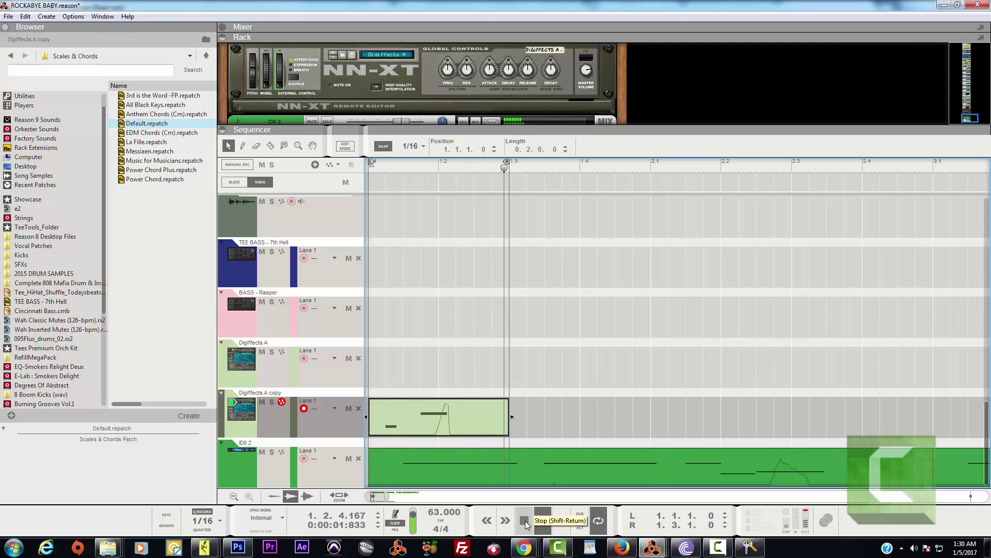
Practise the next part over the half-bar loop, then overdub a third Digiffects A copy note at 1.2.3.
click(532, 522)
key(space)
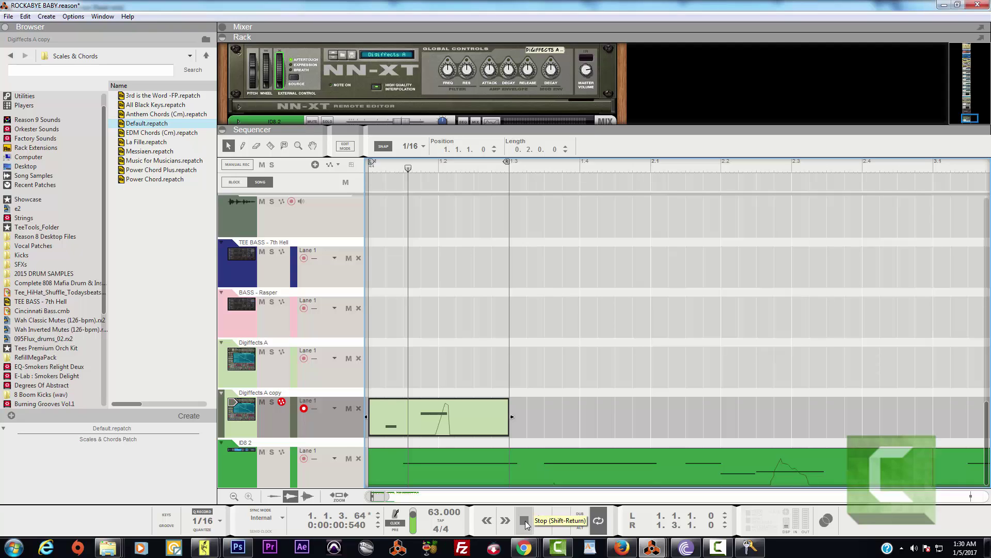
click(526, 523)
click(538, 519)
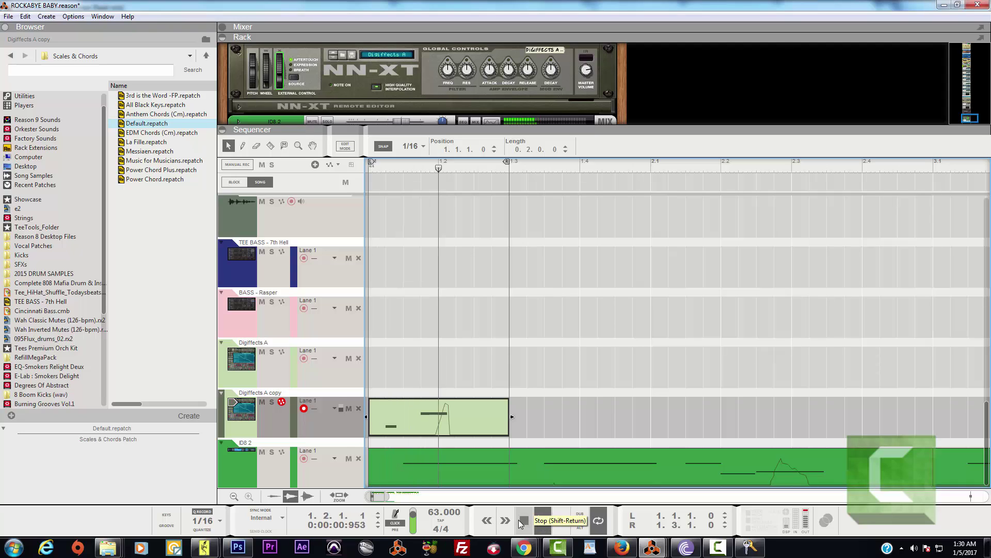
double_click(520, 520)
click(539, 519)
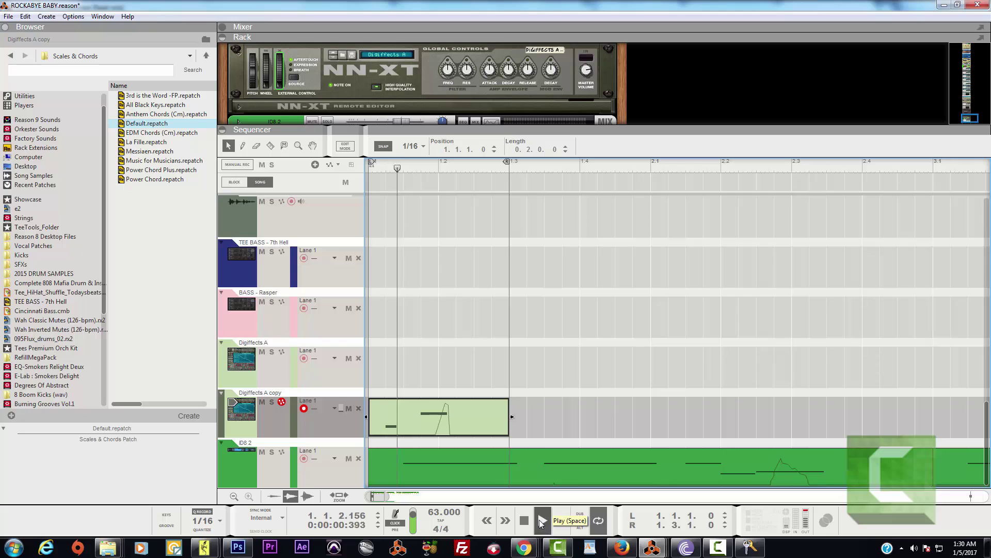
double_click(525, 520)
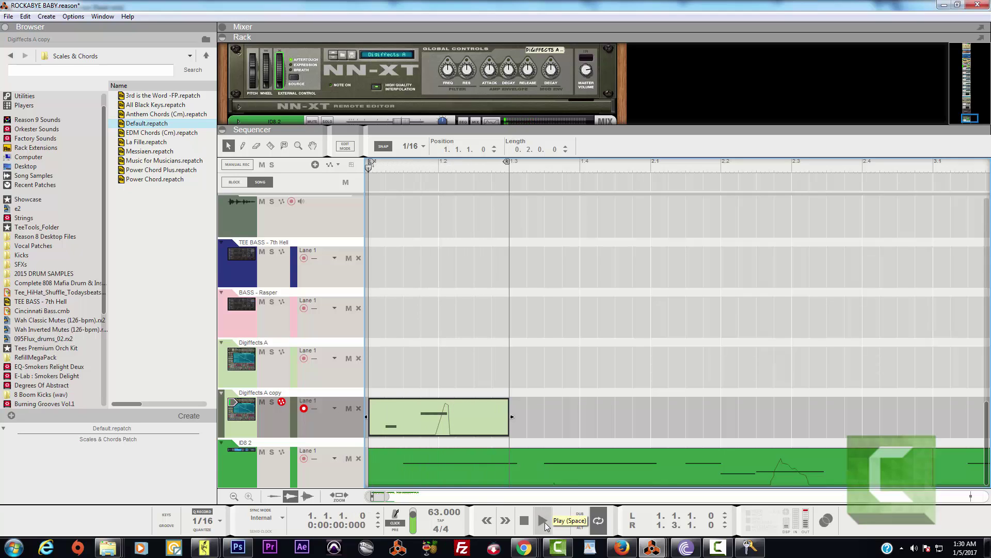
click(544, 522)
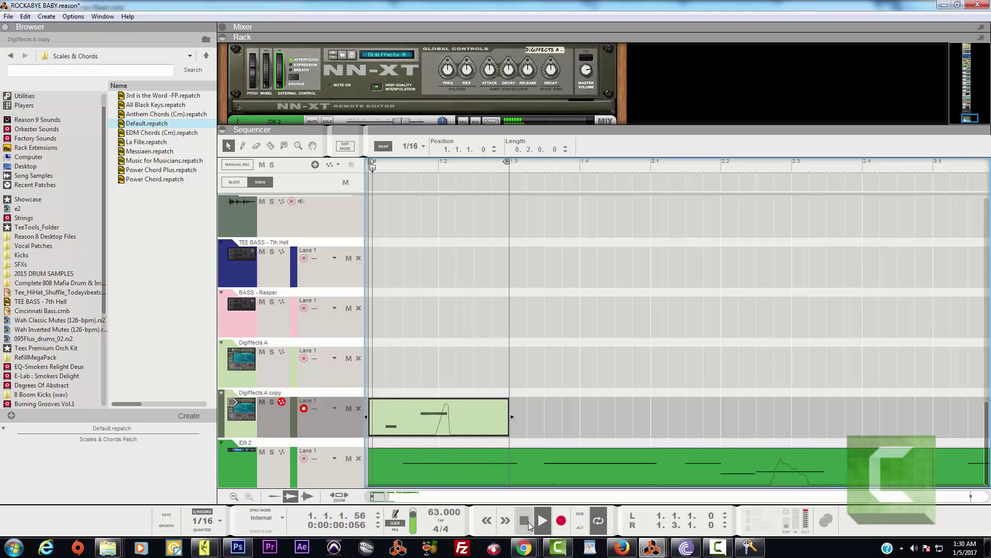
double_click(529, 523)
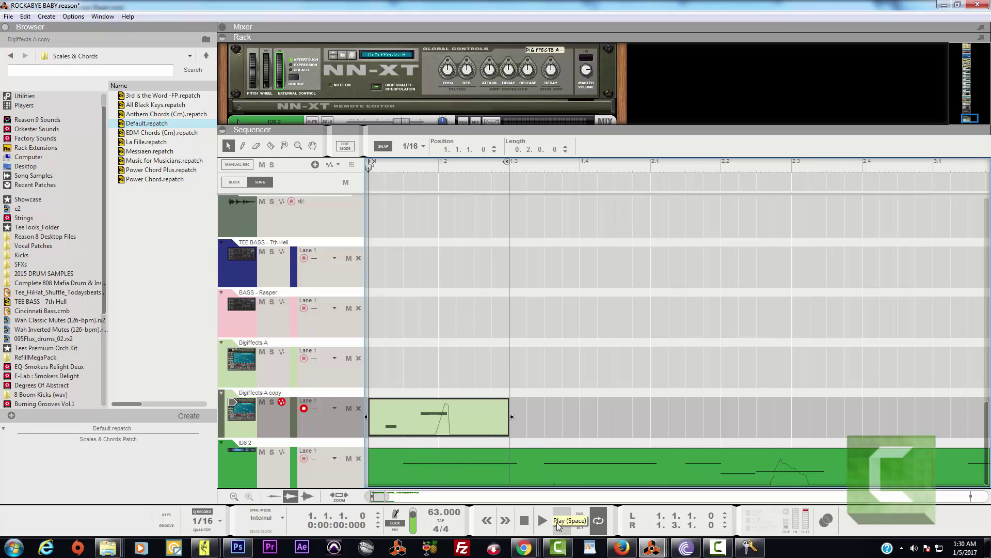
click(559, 523)
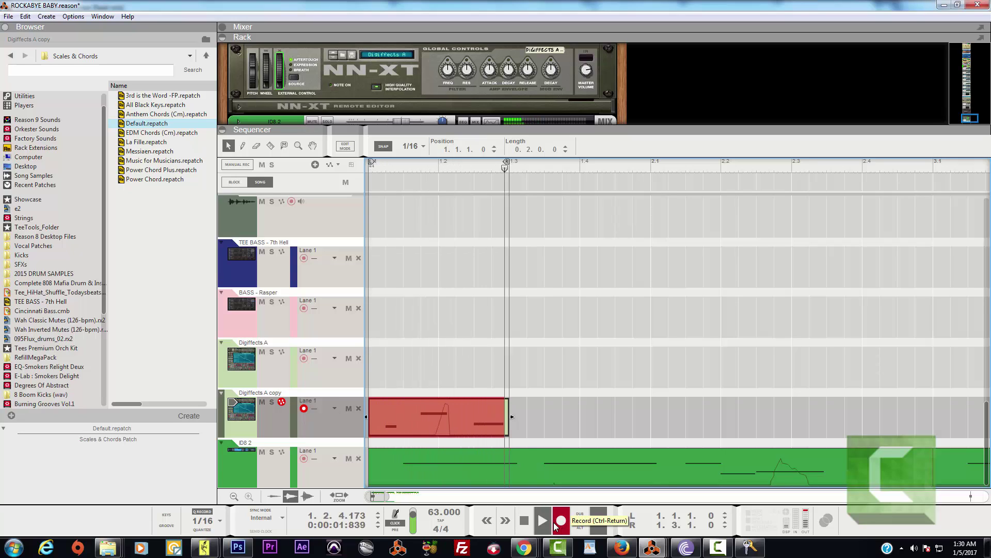
double_click(524, 520)
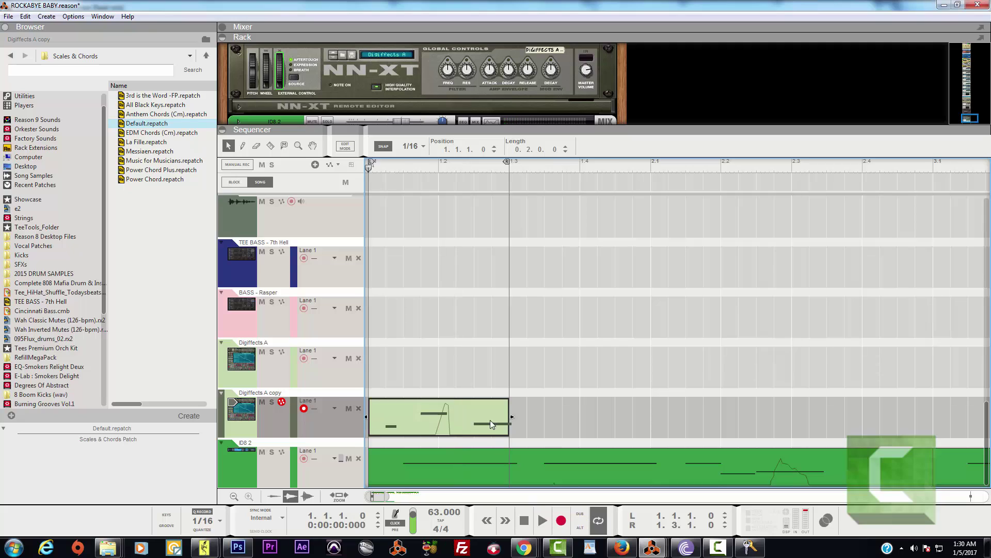
Shorten the last note in the Digiffects A copy clip to end at the clip boundary, then preview it and close the clip.
double_click(491, 420)
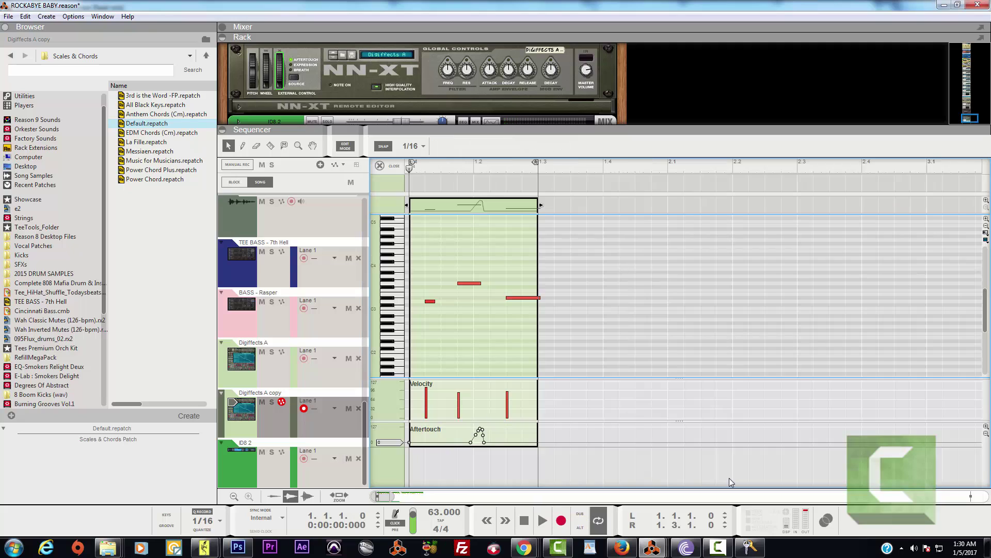
click(532, 298)
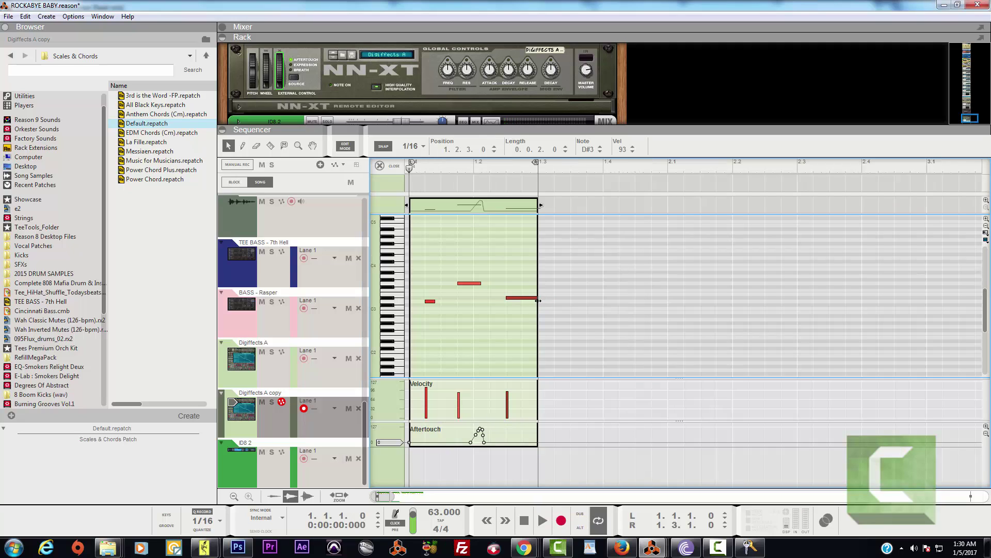
key(space)
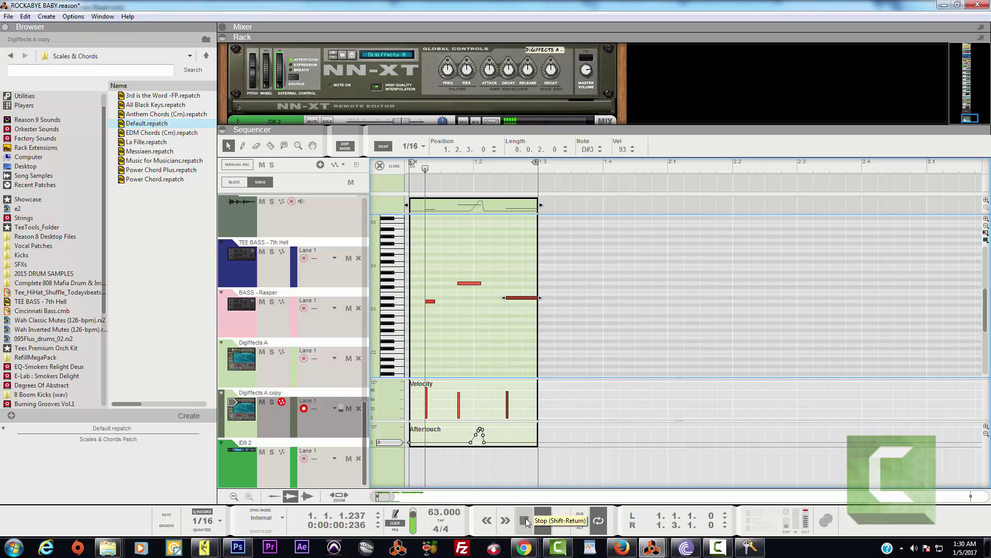
click(526, 522)
click(390, 165)
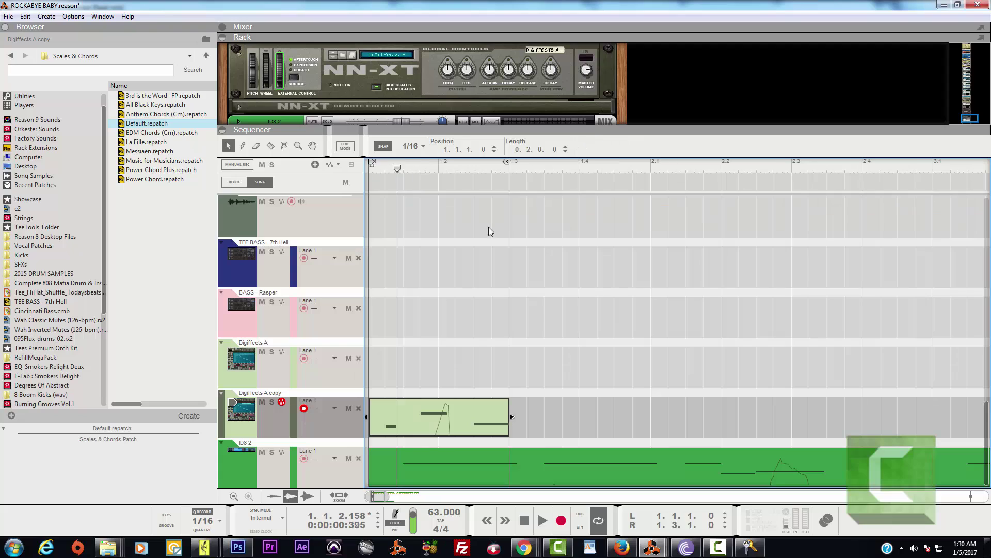
Extend the loop end to bar 2 and rehearse the Digiffects A copy part from bar 1.
drag(508, 162, 653, 197)
click(525, 521)
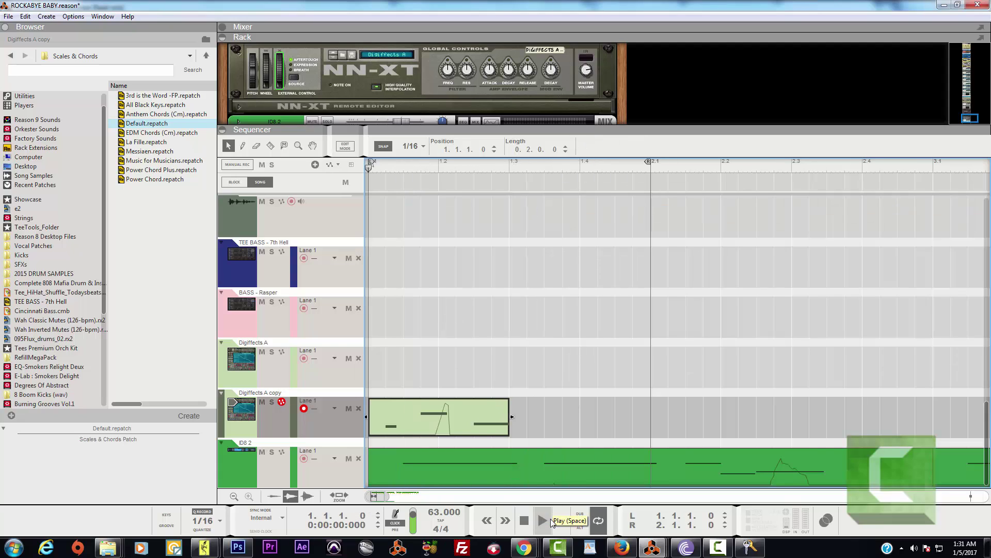
click(540, 523)
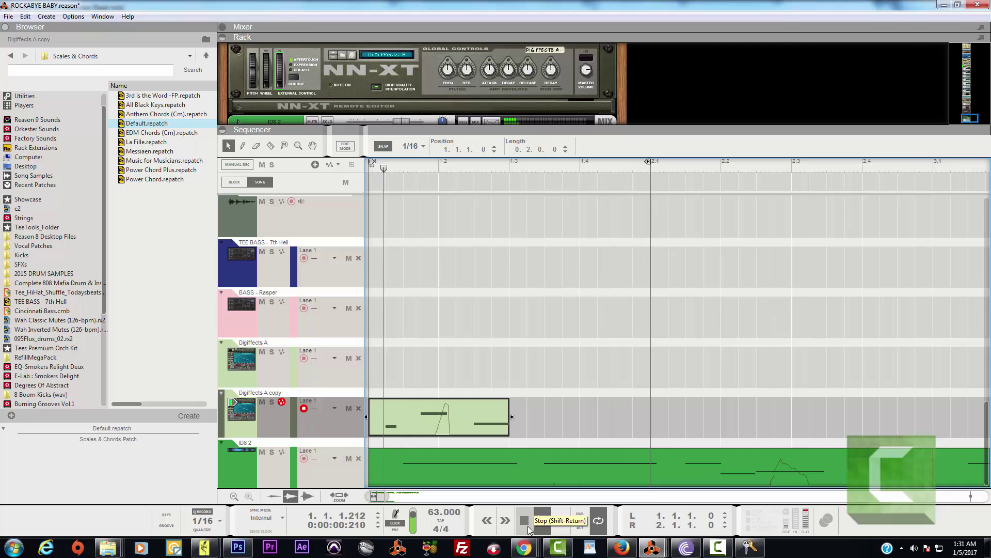
click(530, 526)
click(536, 525)
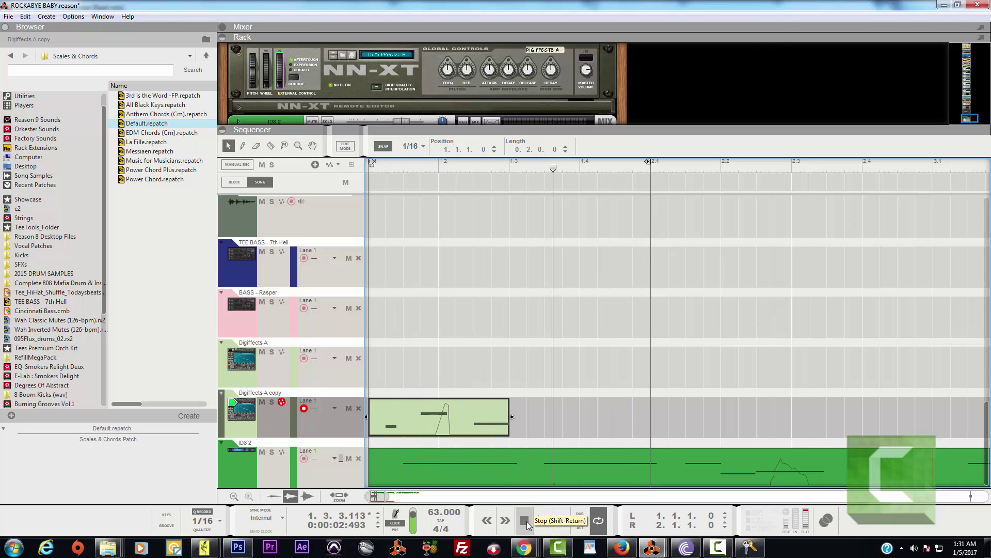
click(527, 523)
click(539, 523)
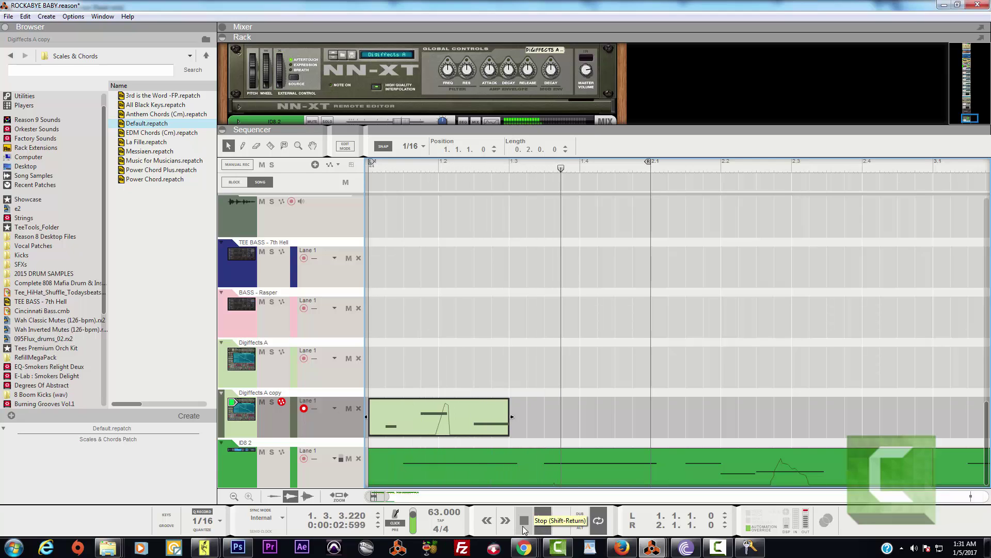
Overdub a fourth note at 1.3.1 on the Digiffects A copy track, extending the clip to one bar.
click(524, 528)
click(524, 521)
click(542, 520)
click(562, 520)
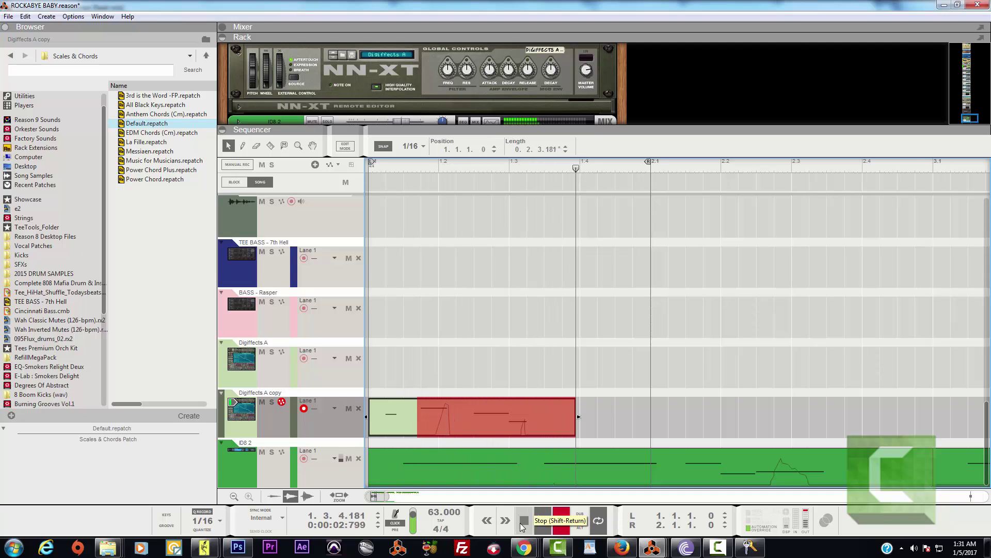
click(523, 522)
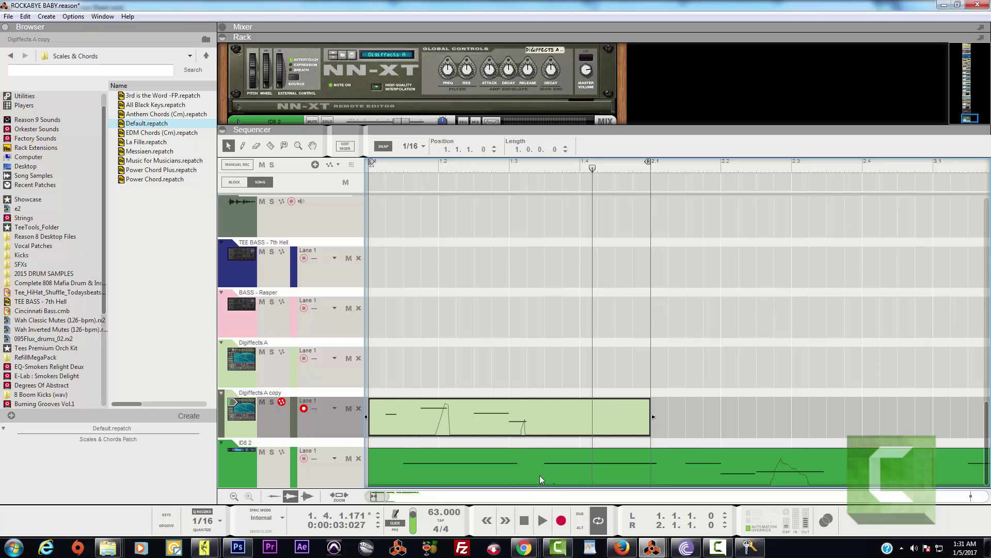
Rehearse over the one-bar loop, then overdub a long note from 1.4.1 on the Digiffects A copy track.
click(524, 521)
click(542, 521)
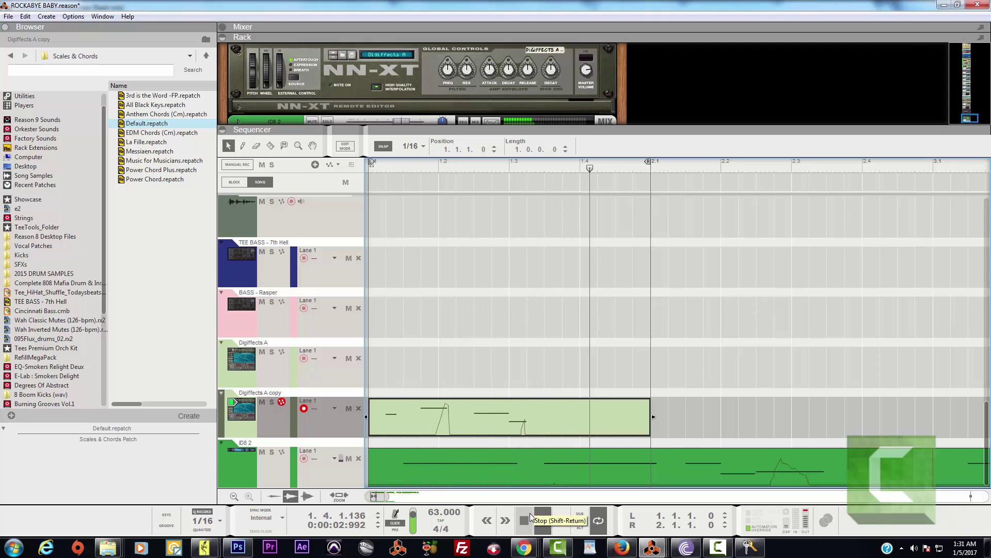
double_click(530, 518)
click(537, 519)
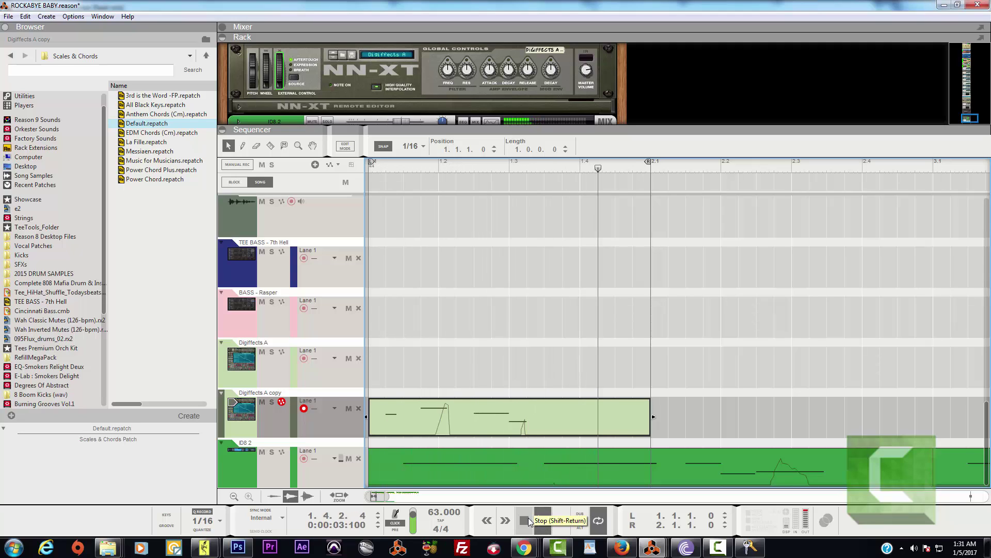
double_click(530, 520)
click(562, 520)
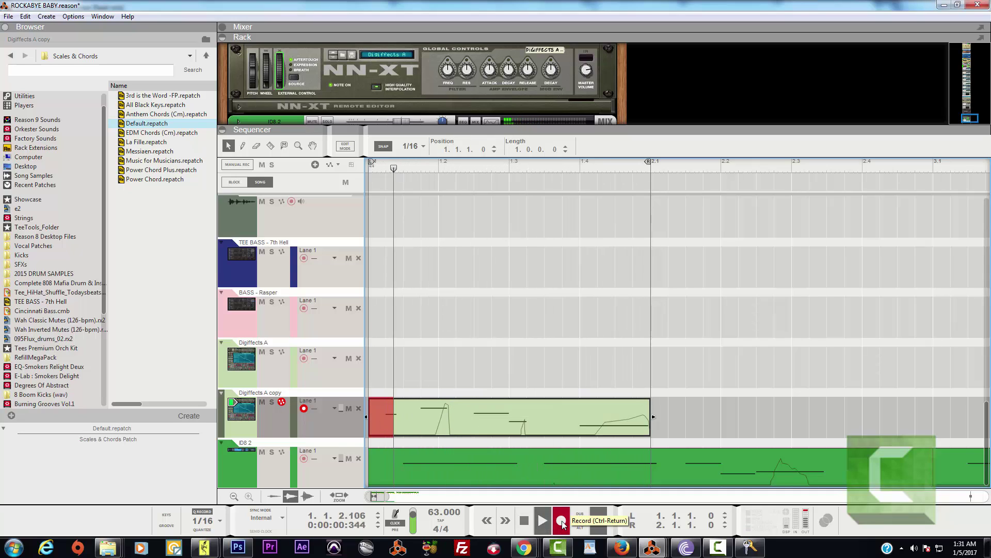
click(548, 526)
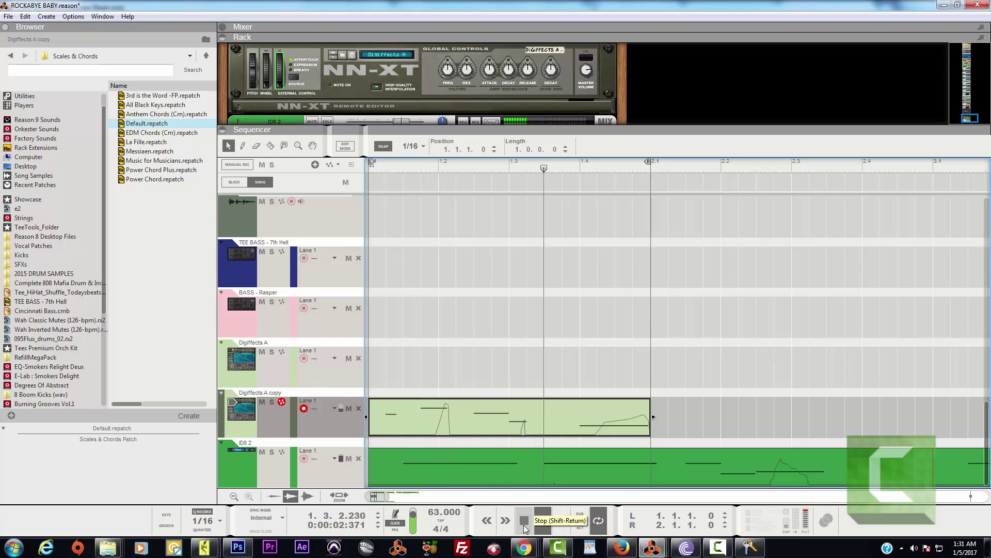
Rehearse and overdub a note at 1.3.3 on the Digiffects A copy track, then open its clip for editing.
click(525, 527)
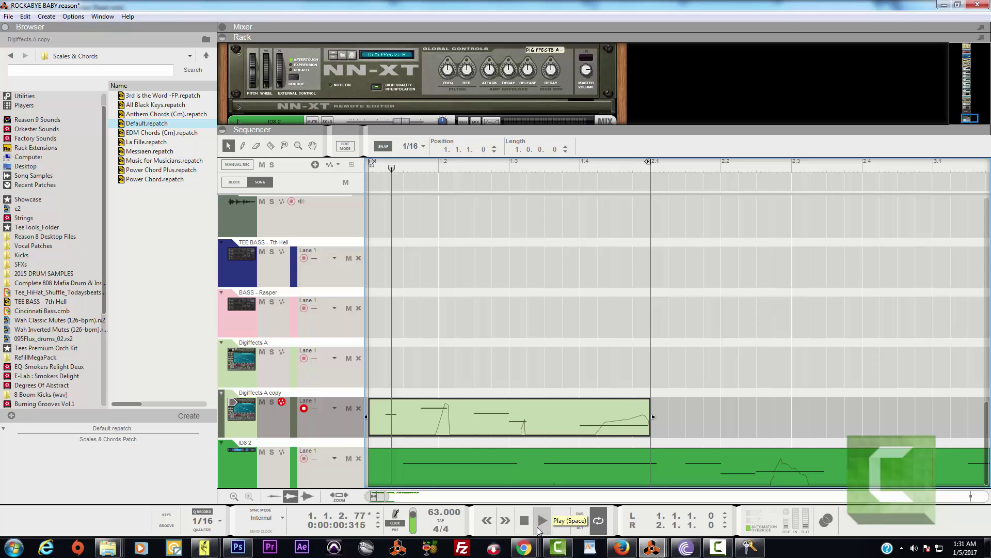
click(525, 521)
click(542, 522)
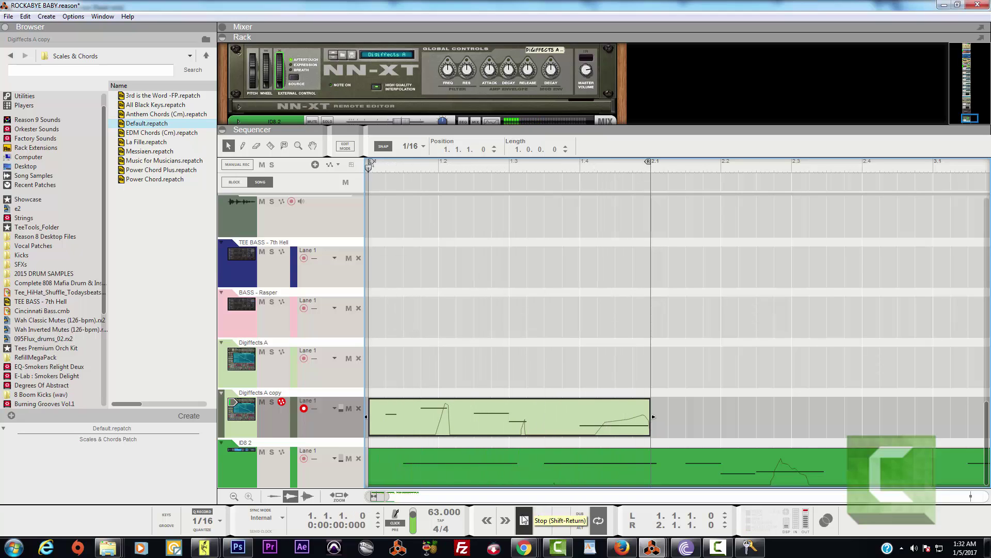
click(564, 525)
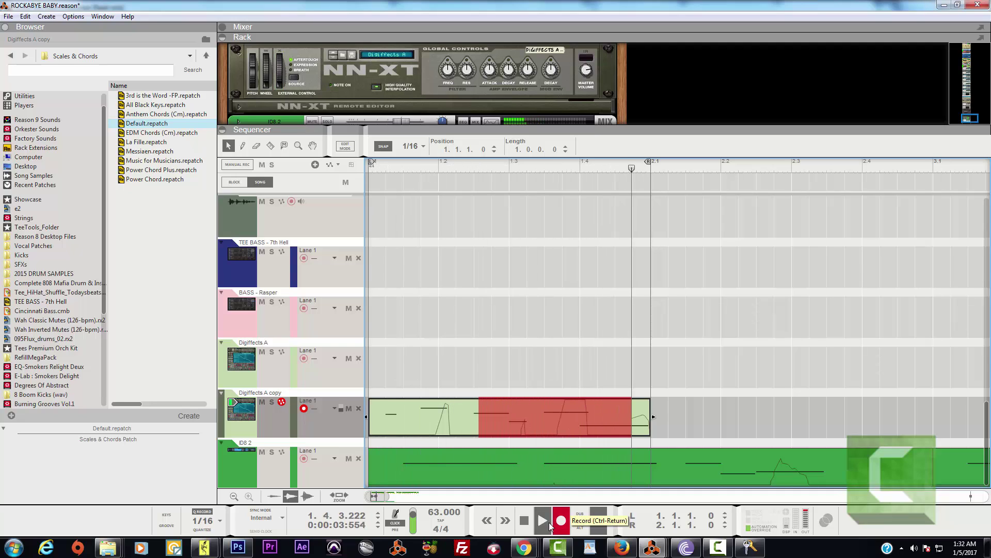
key(space)
double_click(569, 418)
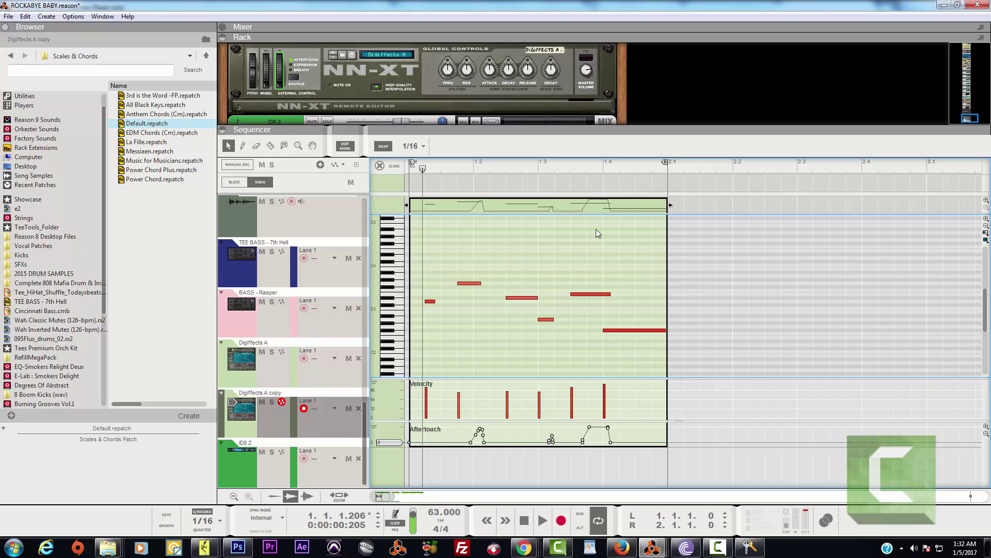
Shorten the note at 1.3.3 in the Digiffects A copy clip to a length of 0.0.2.0 and play back the loop.
click(611, 294)
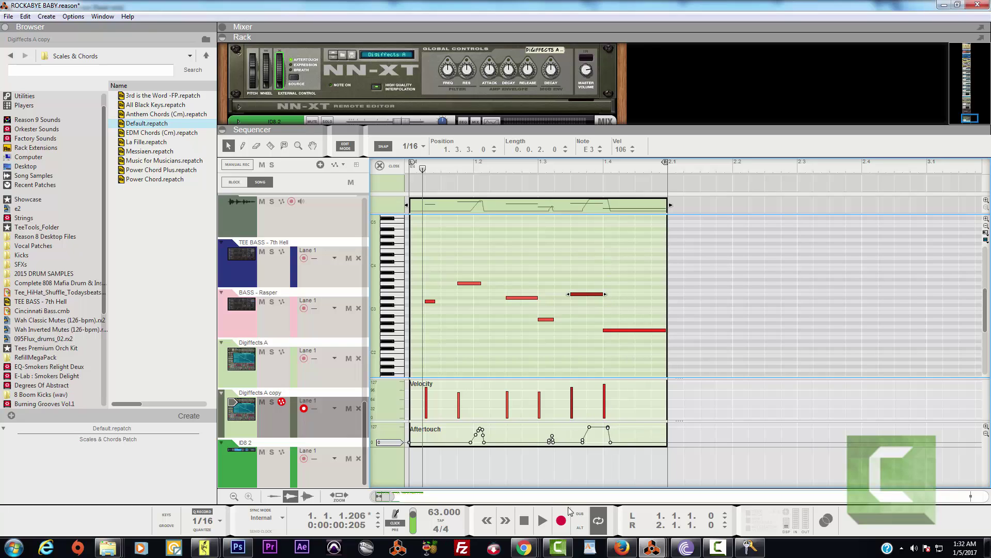
click(524, 521)
click(542, 521)
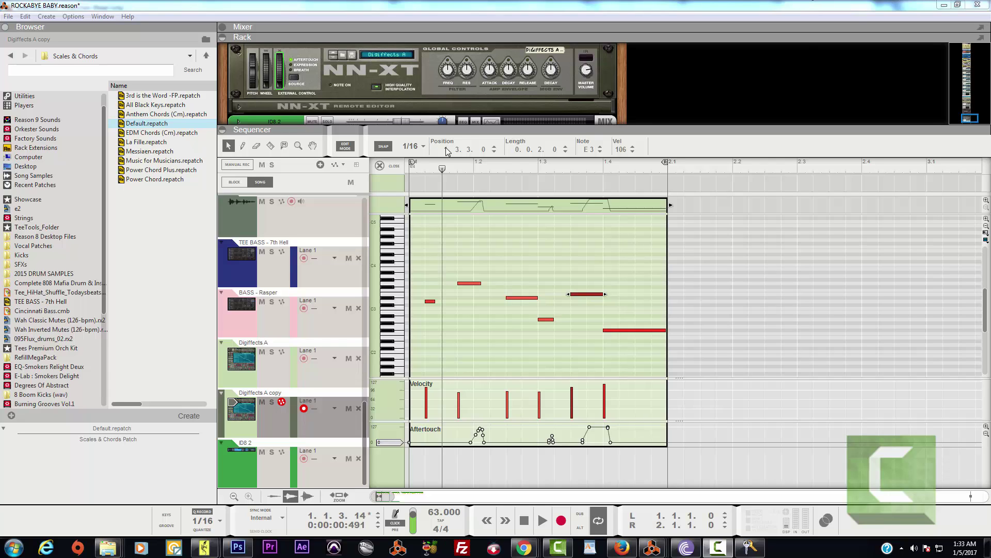
Give the rack more height above the sequencer and close the Digiffects A copy clip to return to the arrangement.
click(468, 133)
drag(467, 134, 468, 341)
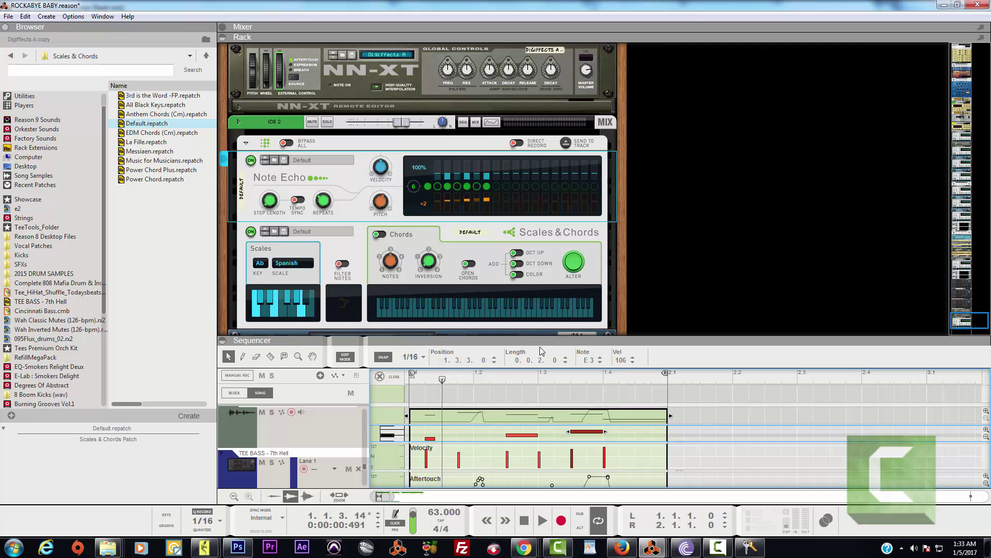
drag(541, 340, 541, 240)
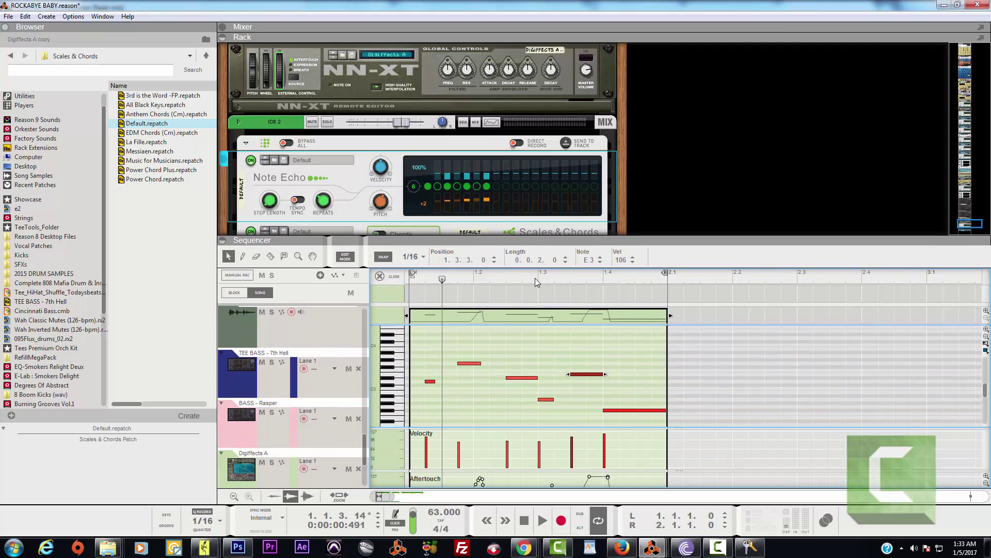
click(380, 277)
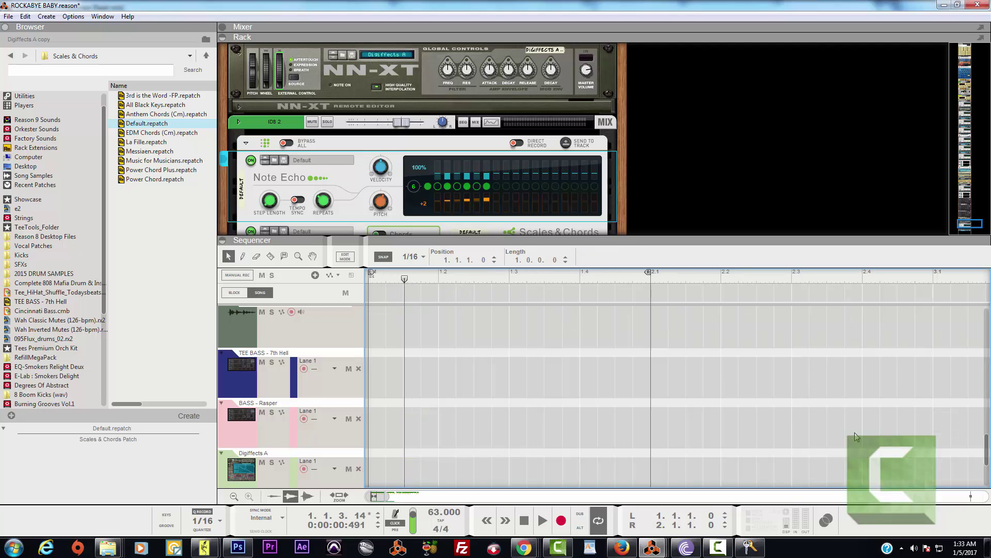
drag(988, 449, 983, 490)
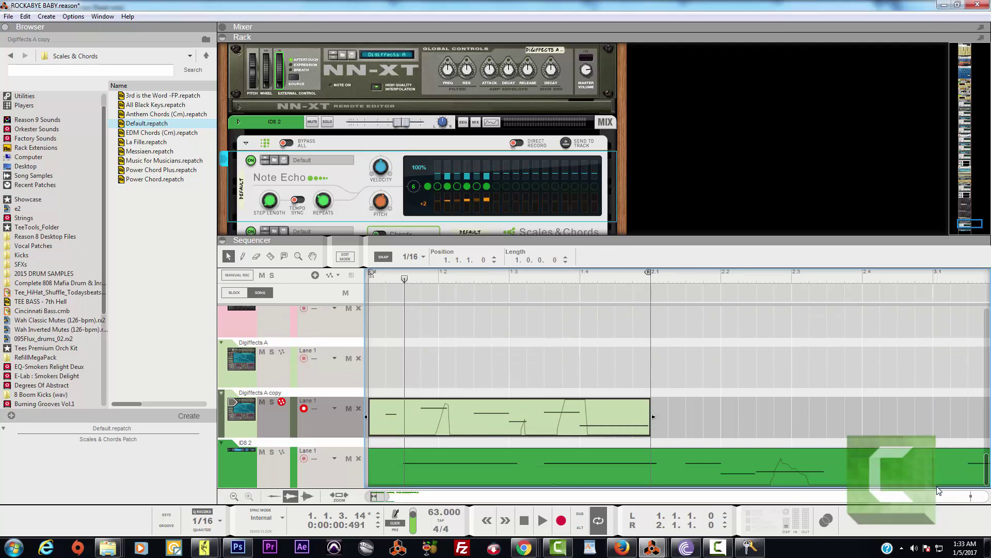
Extend the loop end to 2.3.1 and play the arrangement from bar 1 past the end of the Digiffects A copy clip.
mouse_move(648, 274)
mouse_down()
mouse_move(877, 320)
mouse_move(915, 316)
mouse_move(784, 334)
mouse_up()
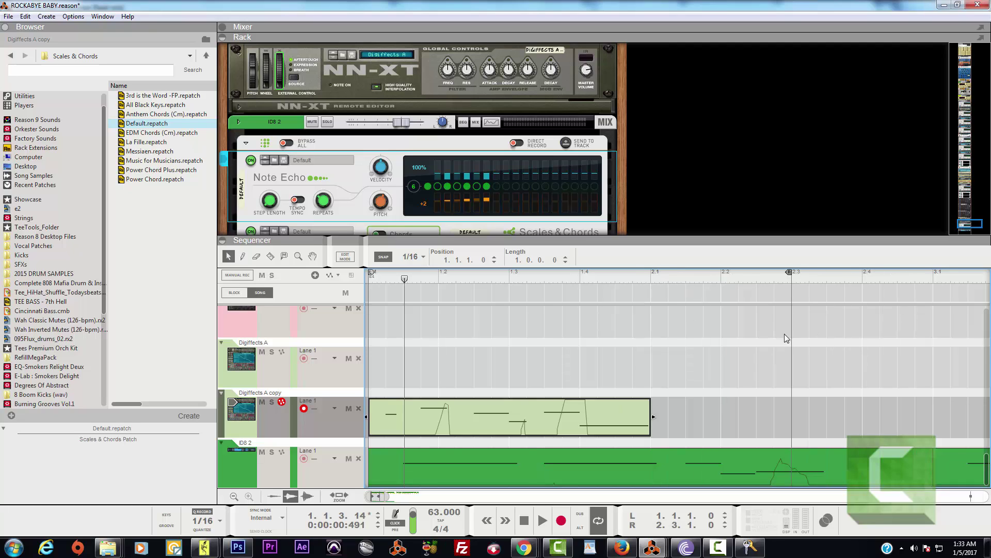
click(524, 522)
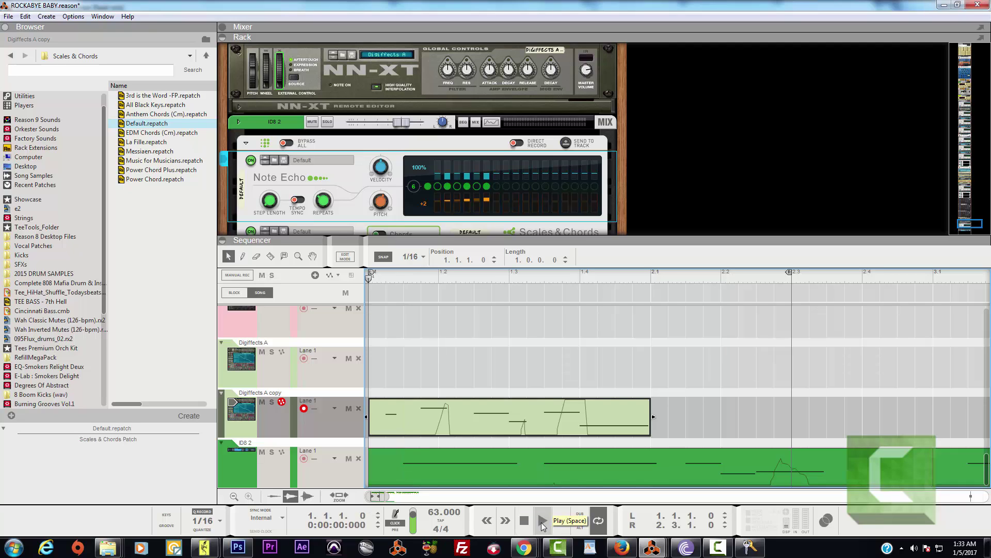
click(541, 522)
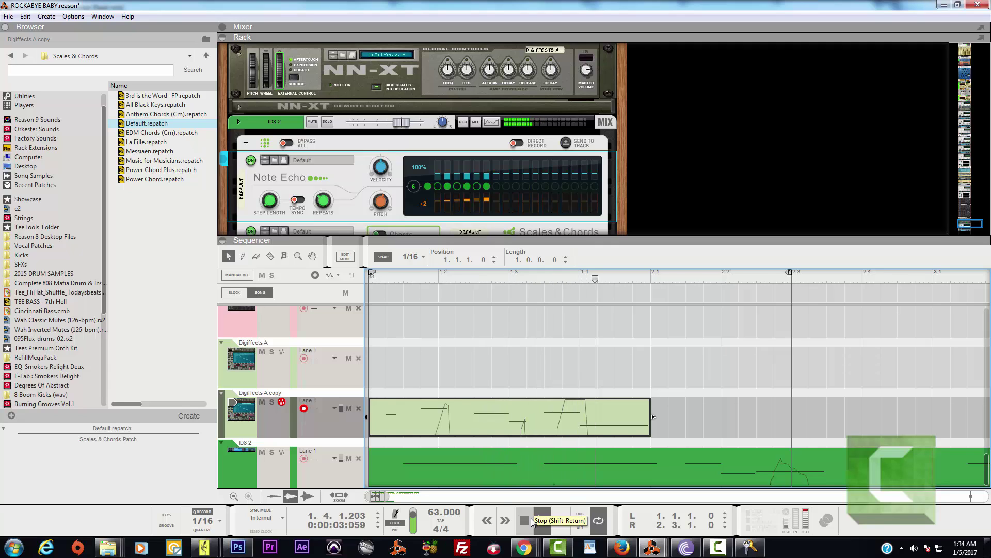
click(530, 521)
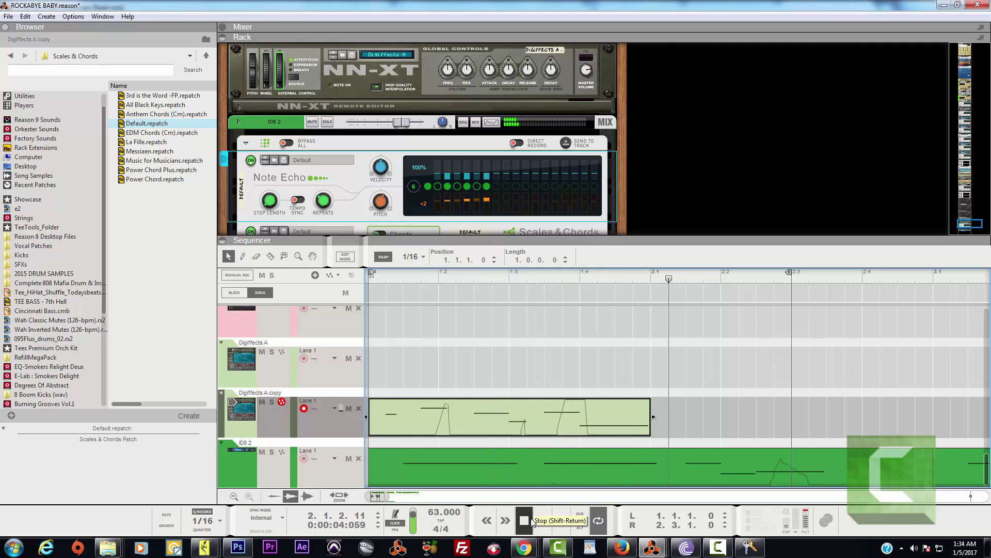
Select the Digiffects A track for recording, set the loop start to 1.4.1 and rehearse over the loop.
click(246, 364)
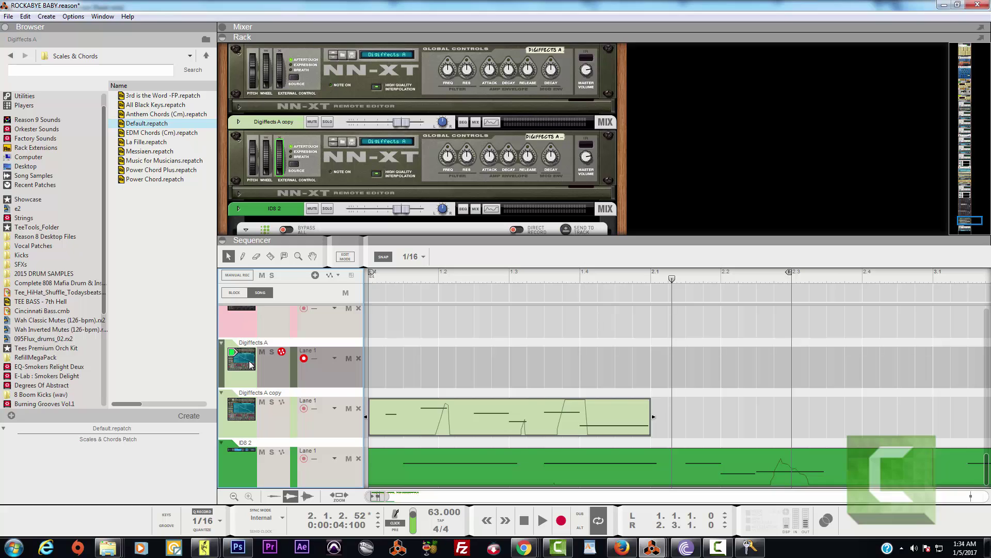
click(524, 520)
mouse_move(370, 273)
mouse_down()
mouse_move(600, 306)
mouse_move(581, 283)
mouse_up()
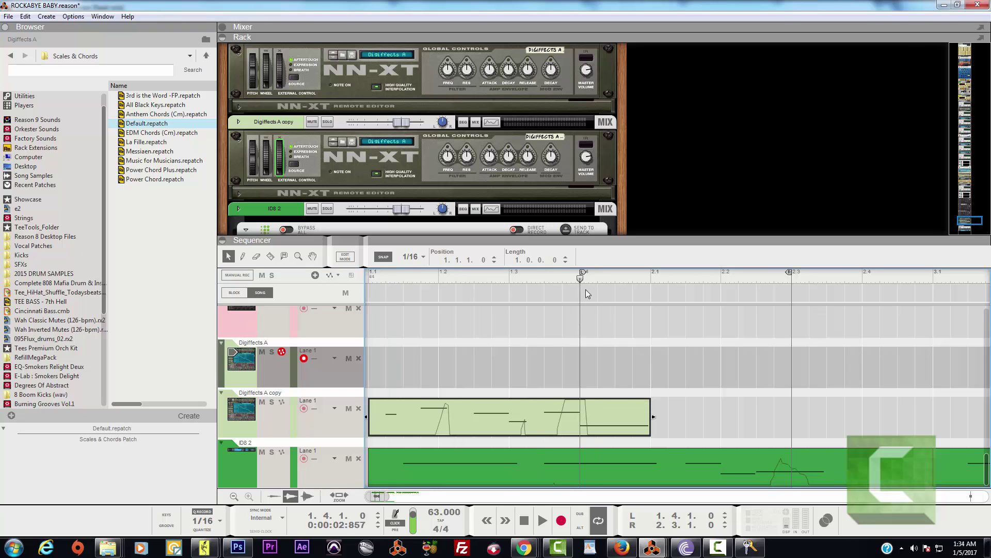
key(space)
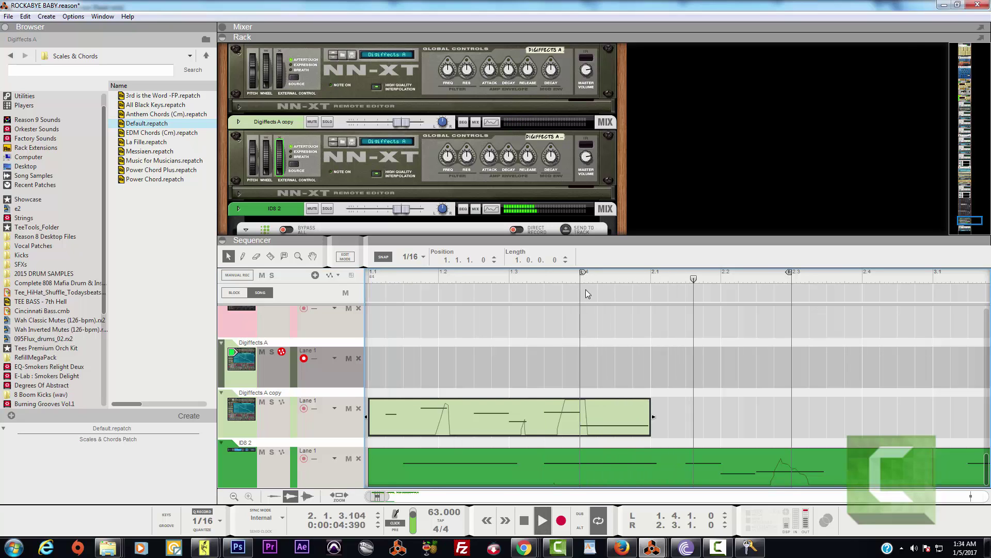
key(space)
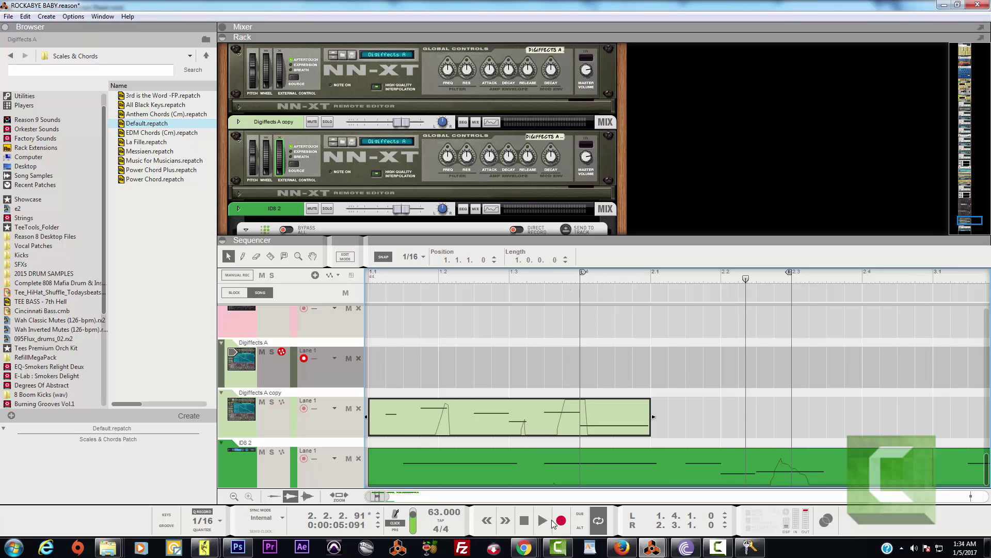
Record held notes at 2.1.1 on the Digiffects A track and overdub another pass to thicken the chord.
click(559, 522)
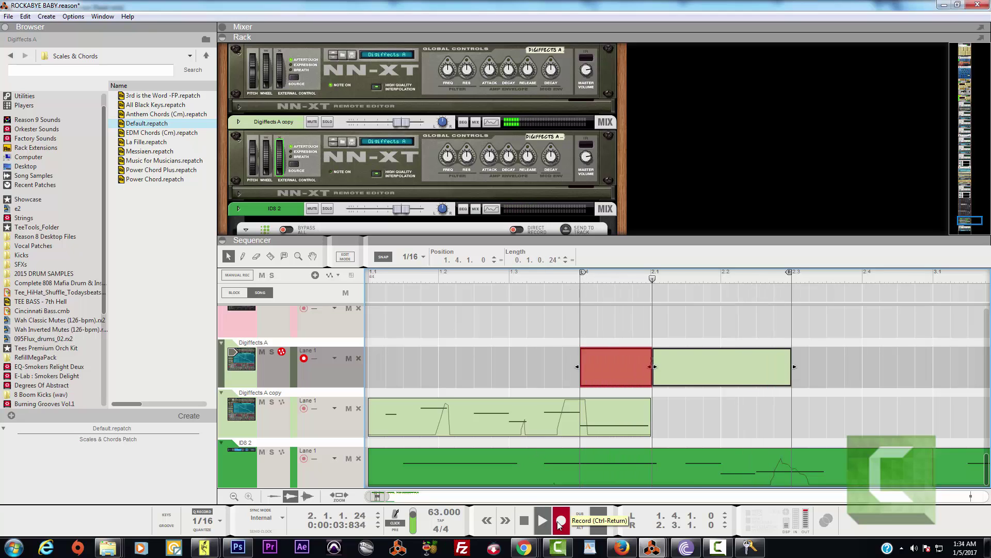
key(space)
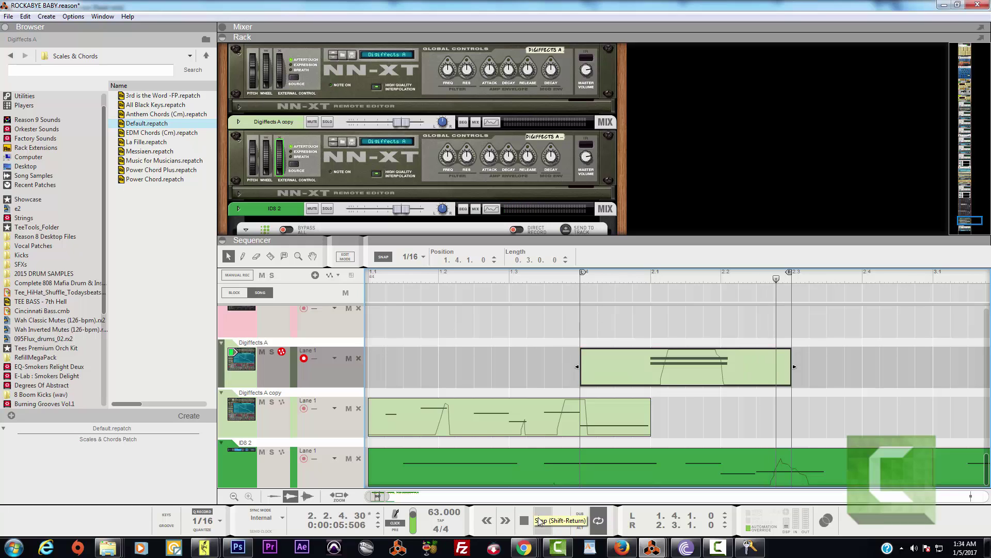
click(541, 521)
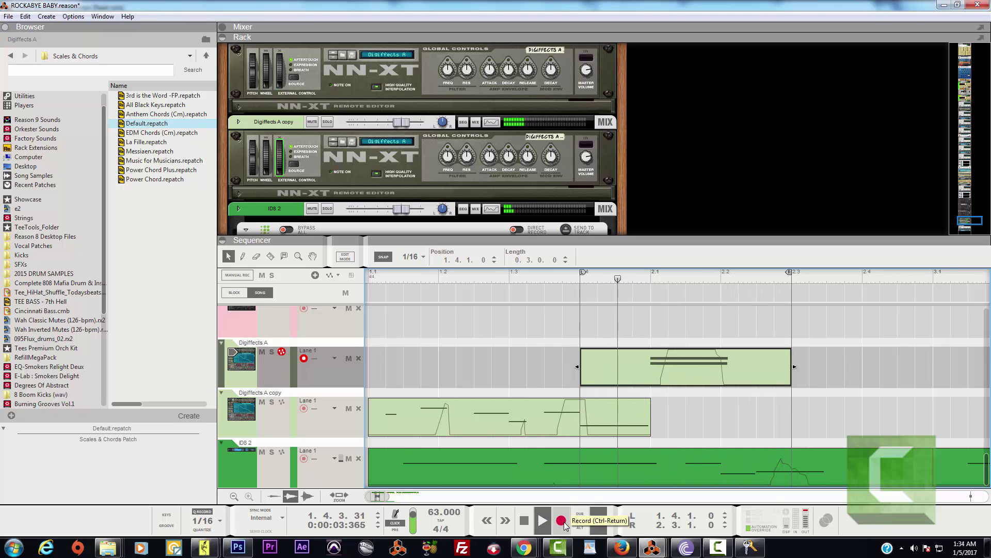
click(563, 521)
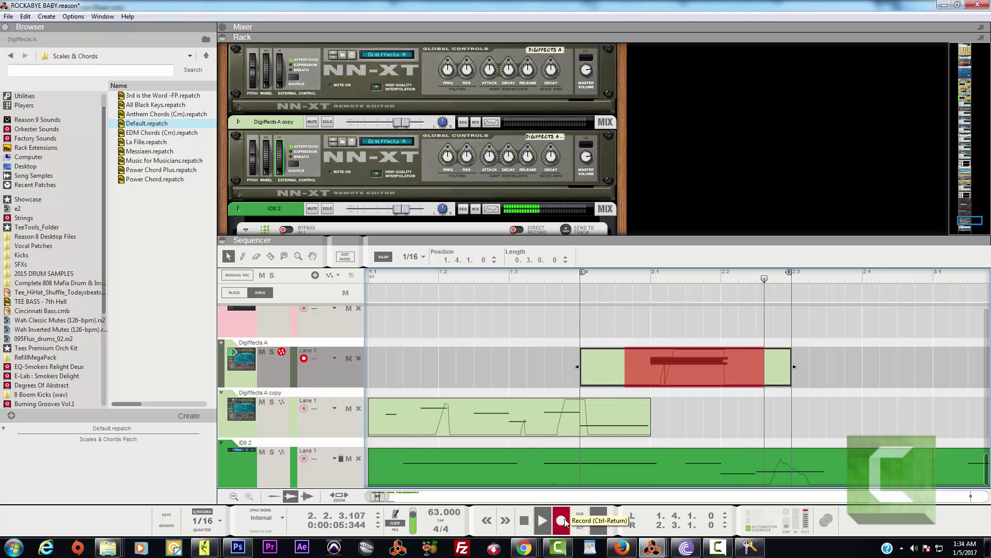
click(561, 522)
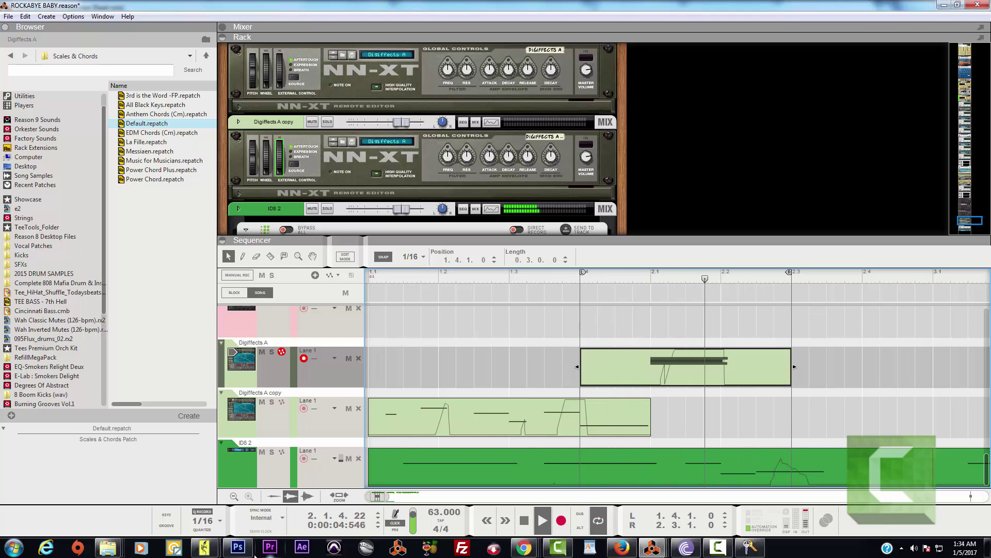
Trim the overhanging chord notes in the Digiffects A clip to a length of 0.1.0.0 and close the clip.
double_click(734, 372)
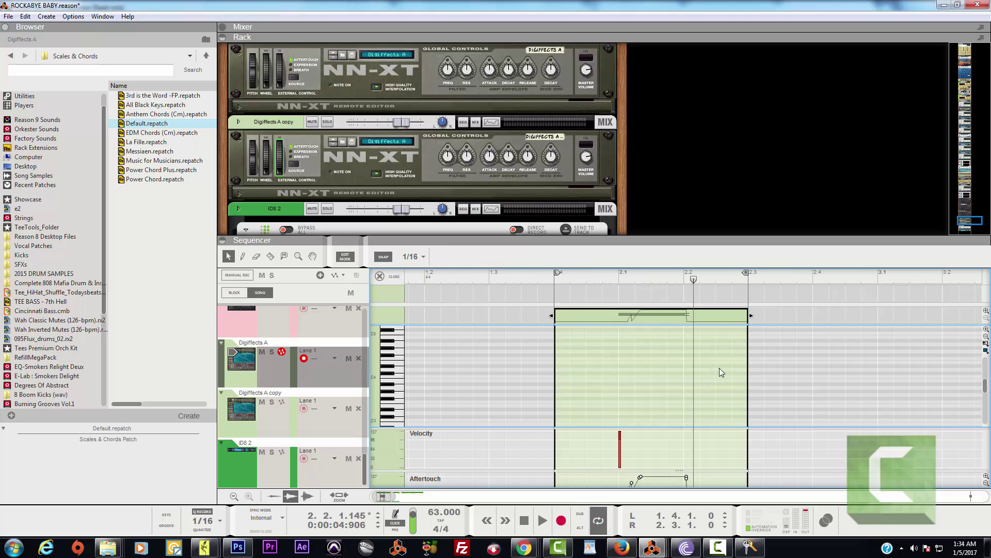
scroll(713, 374, down, 8)
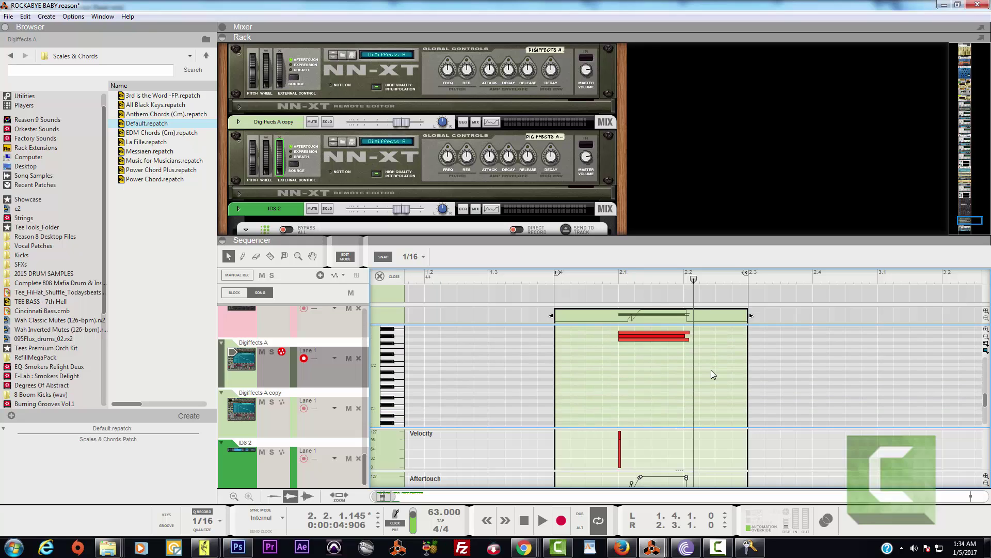
click(687, 339)
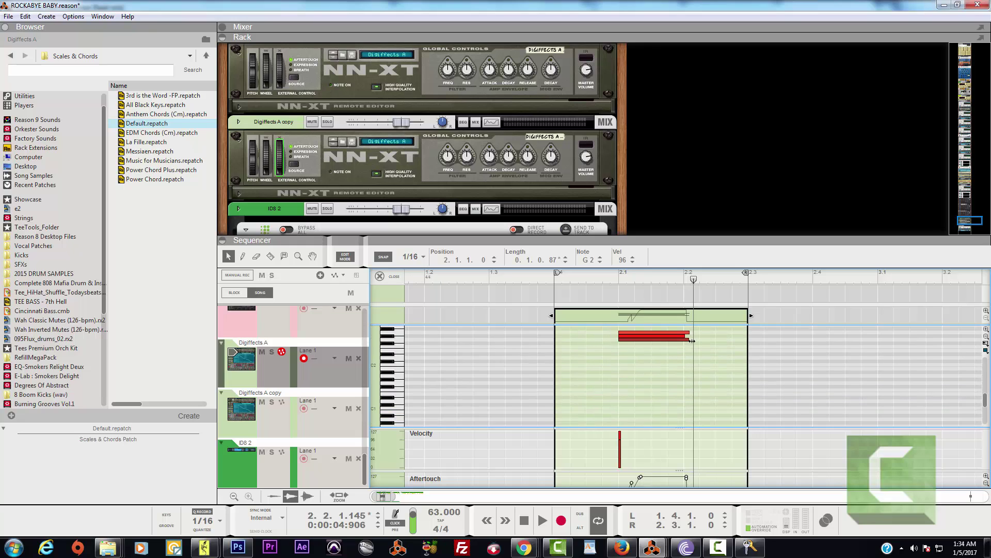
click(684, 333)
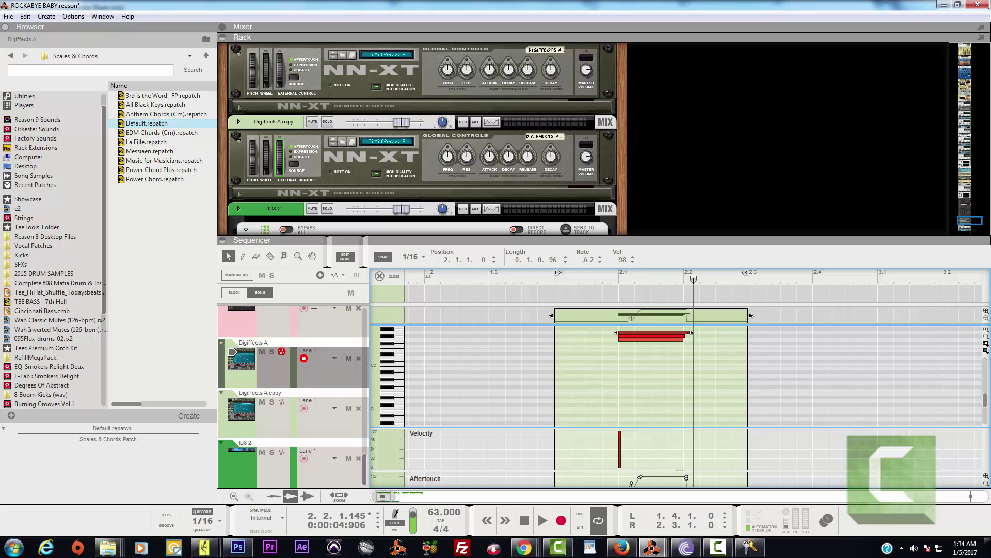
drag(691, 332, 684, 333)
click(683, 338)
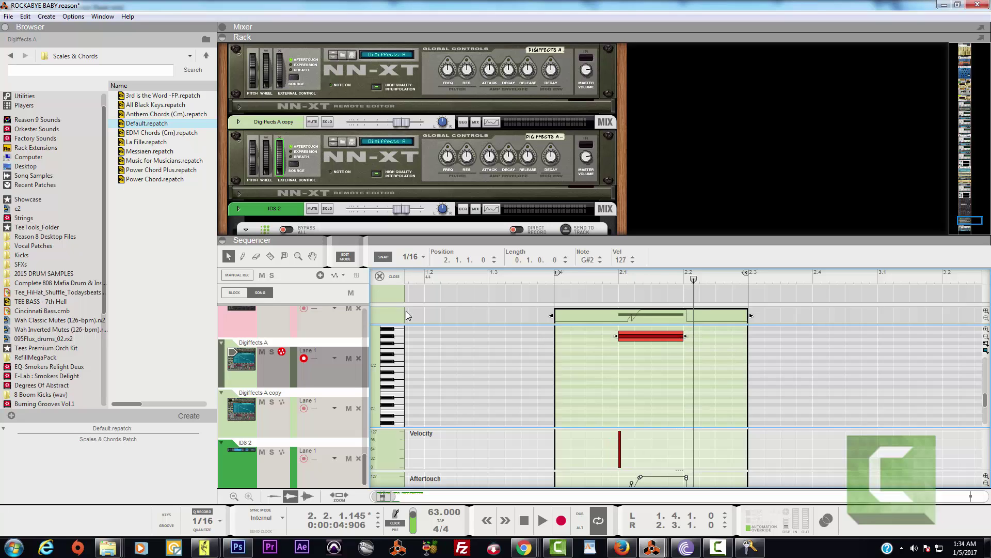
click(380, 276)
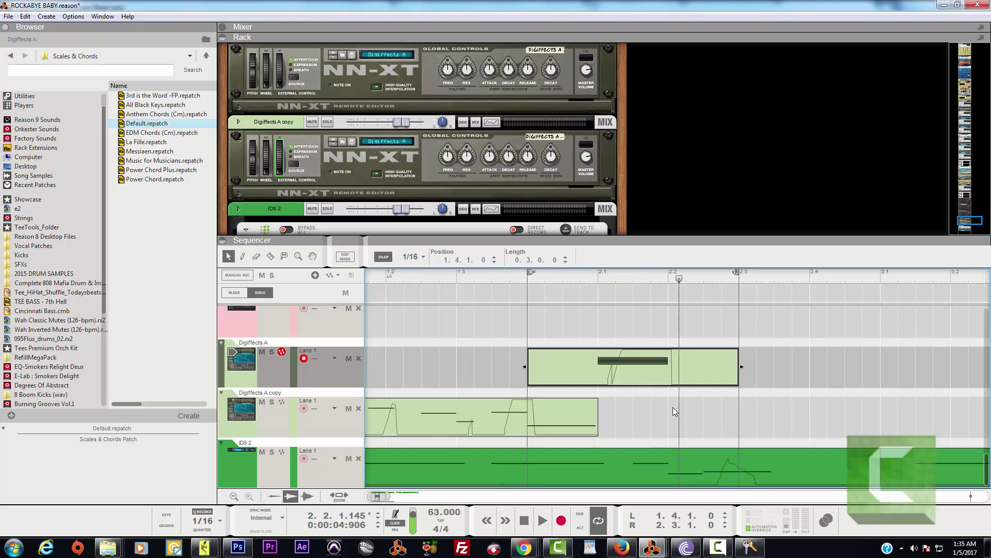
Rehearse the Digiffects A part over the loop from 1.4.1.
click(527, 279)
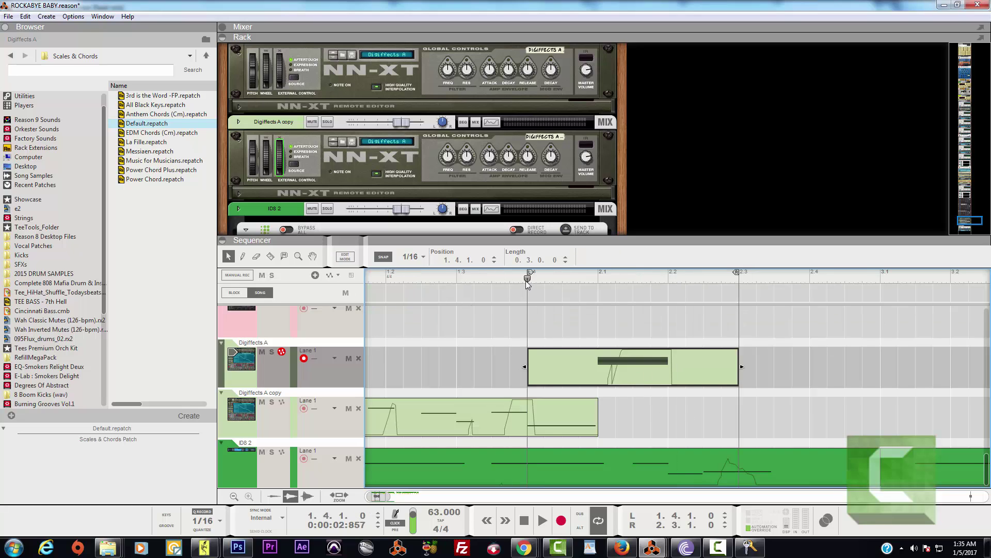
key(space)
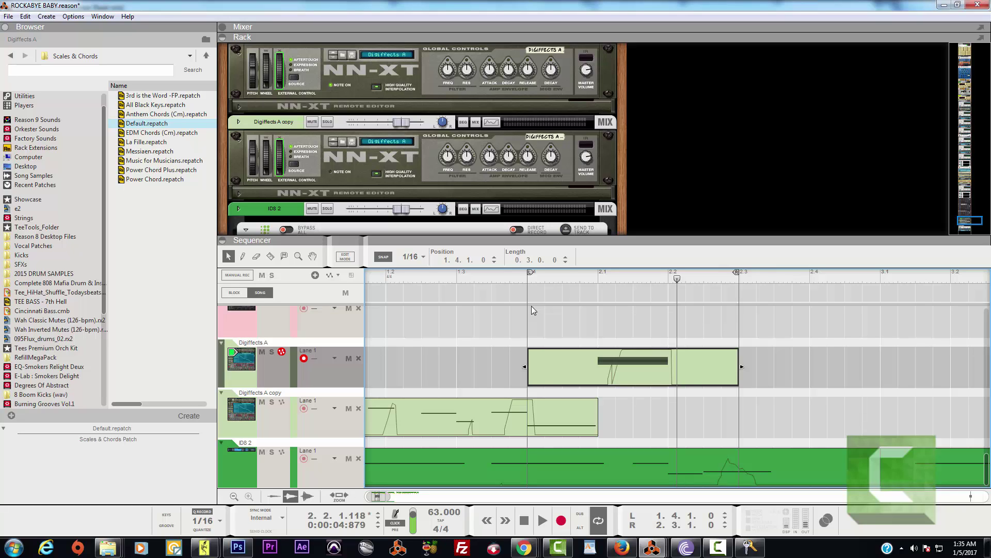
click(542, 521)
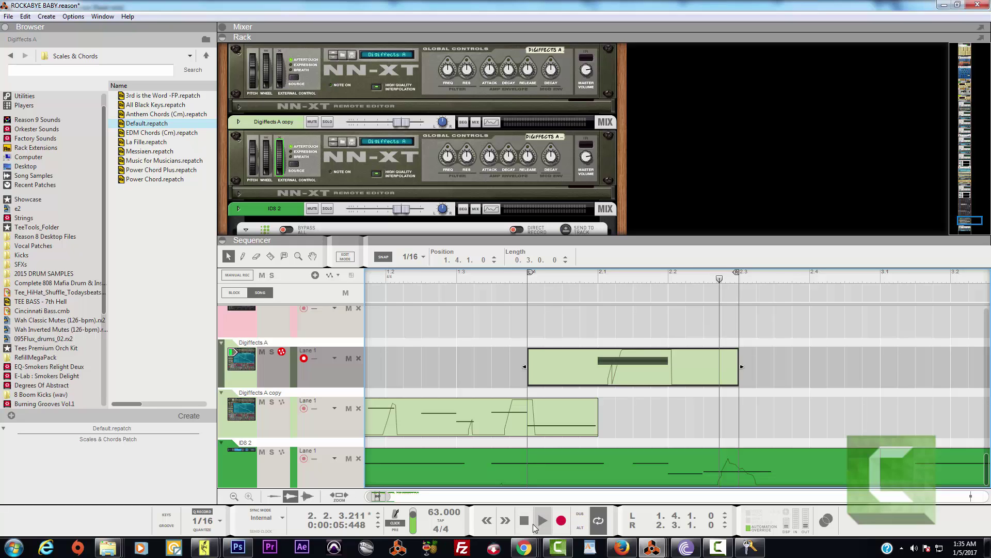
Move the loop start back to 1.1.1, play from the beginning and overdub on the Digiffects A track.
drag(530, 273, 341, 287)
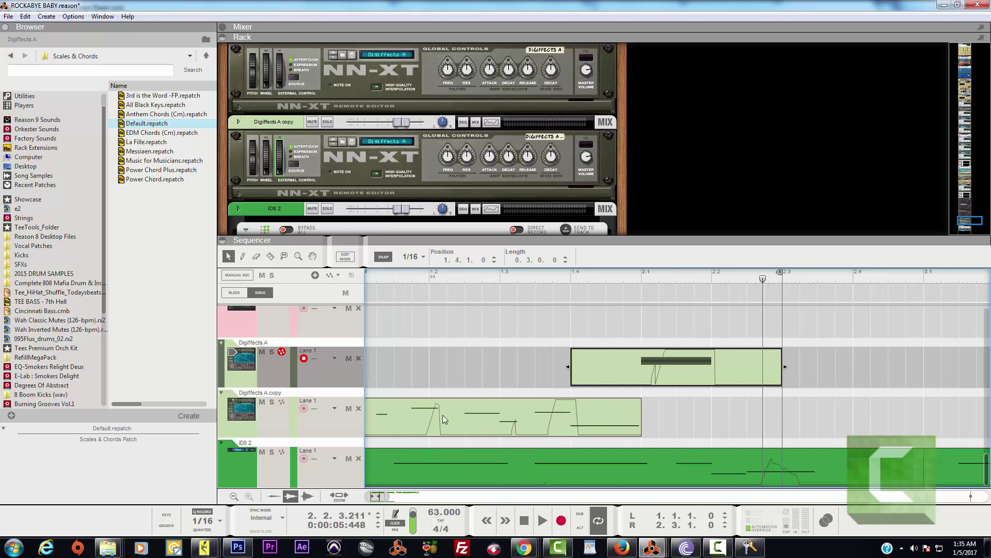
drag(370, 496, 357, 497)
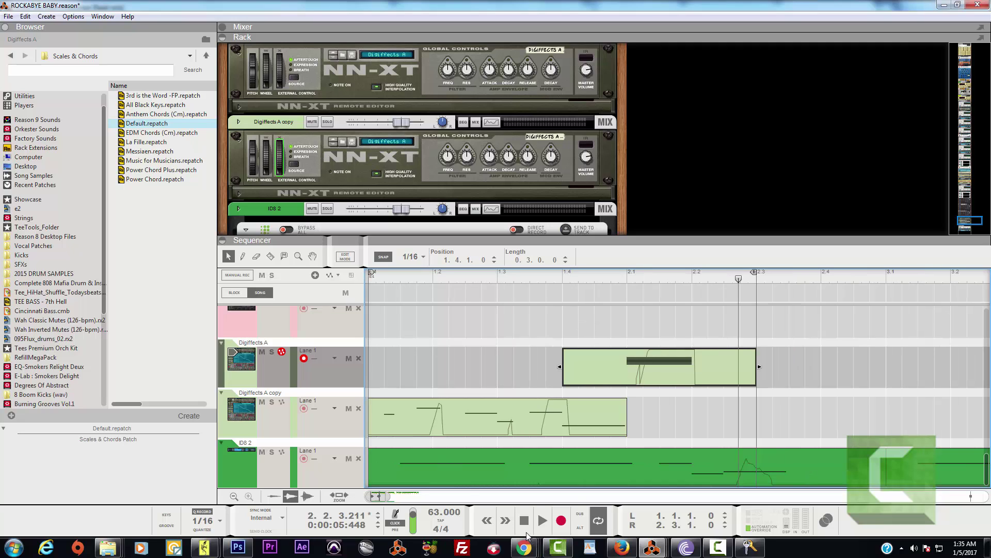
click(524, 522)
click(542, 521)
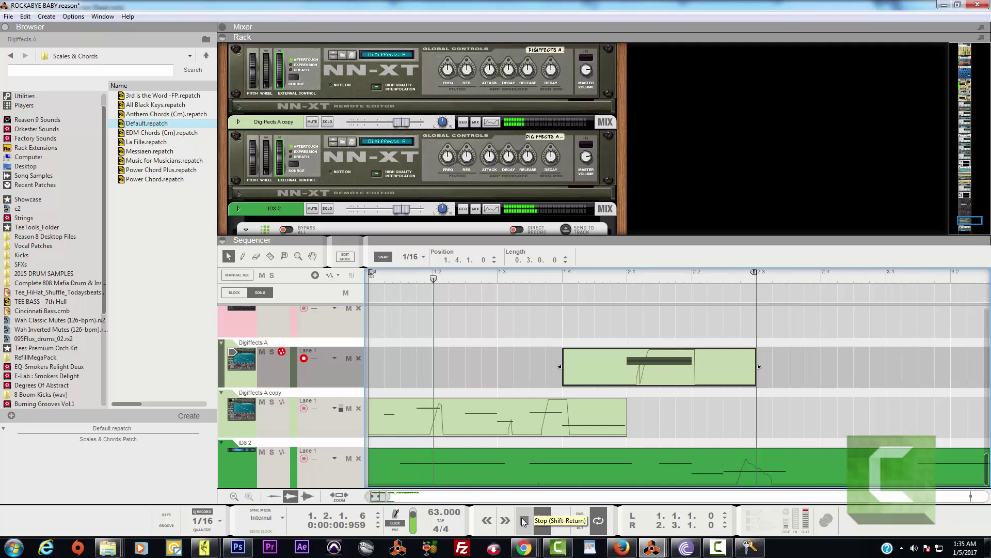
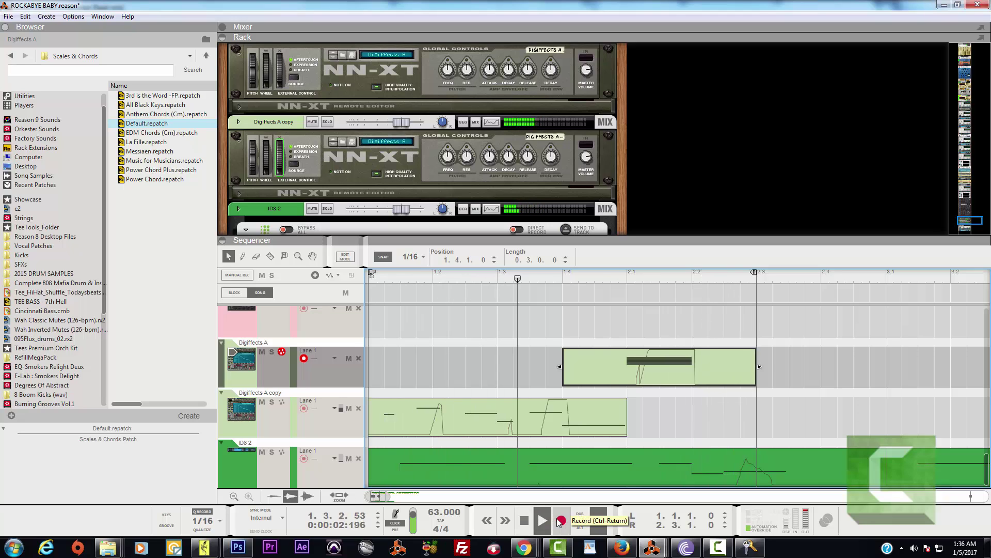
click(561, 520)
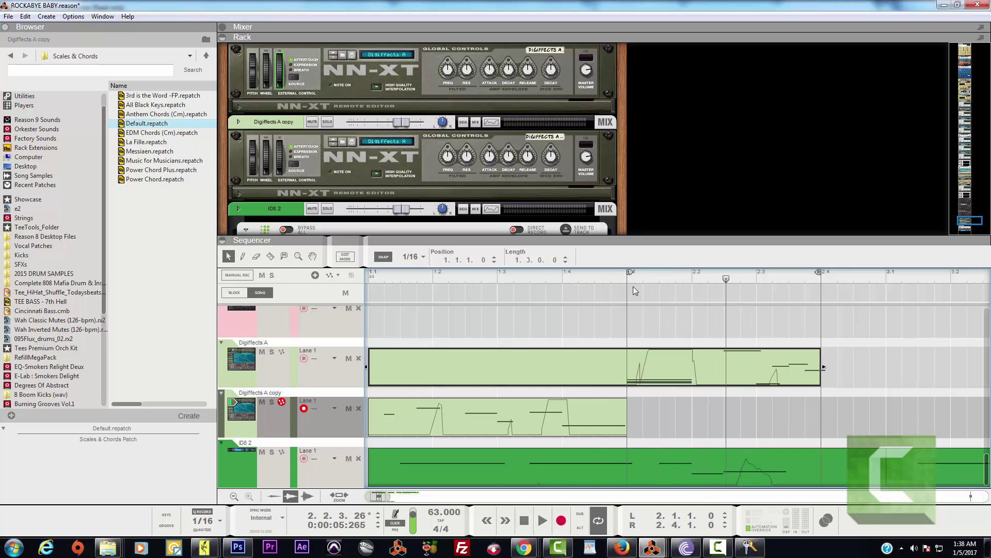
Set the loop start from 2.1.1 back to 1.1.1 and play the loop through to 2.4.1.
drag(631, 273, 371, 274)
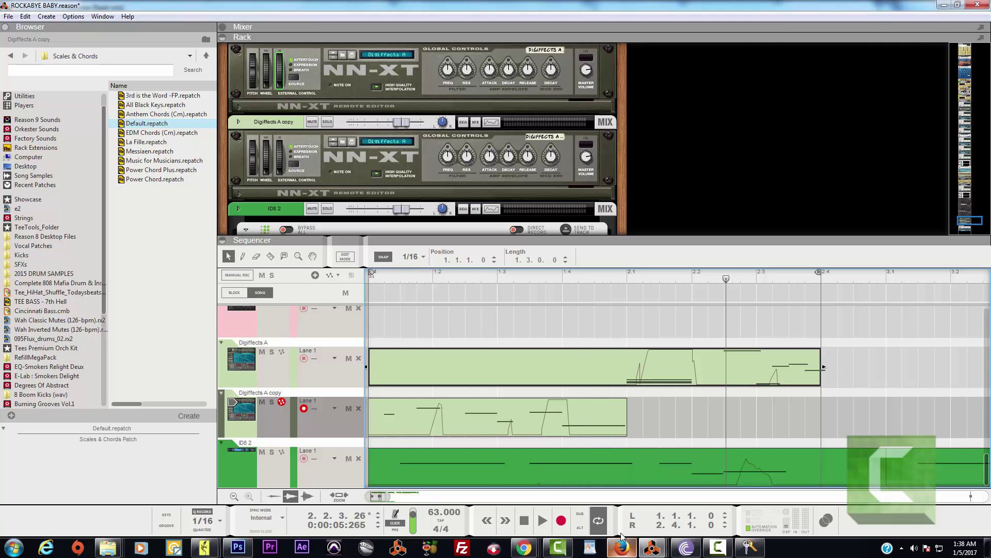
click(525, 523)
click(537, 525)
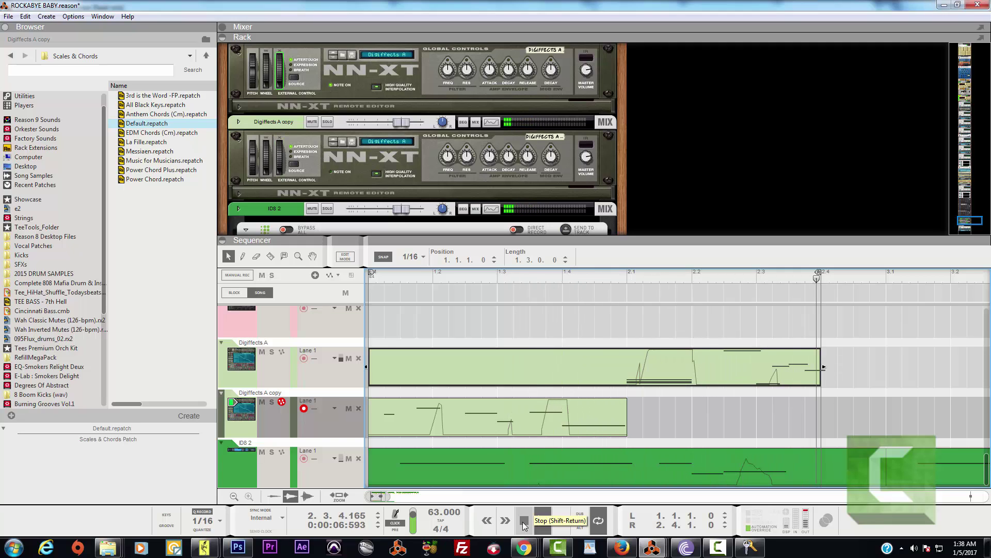
Extend the loop end from 2.4.1 to 3.1.1 and overdub the Digiffects A copy part across the longer loop.
click(523, 521)
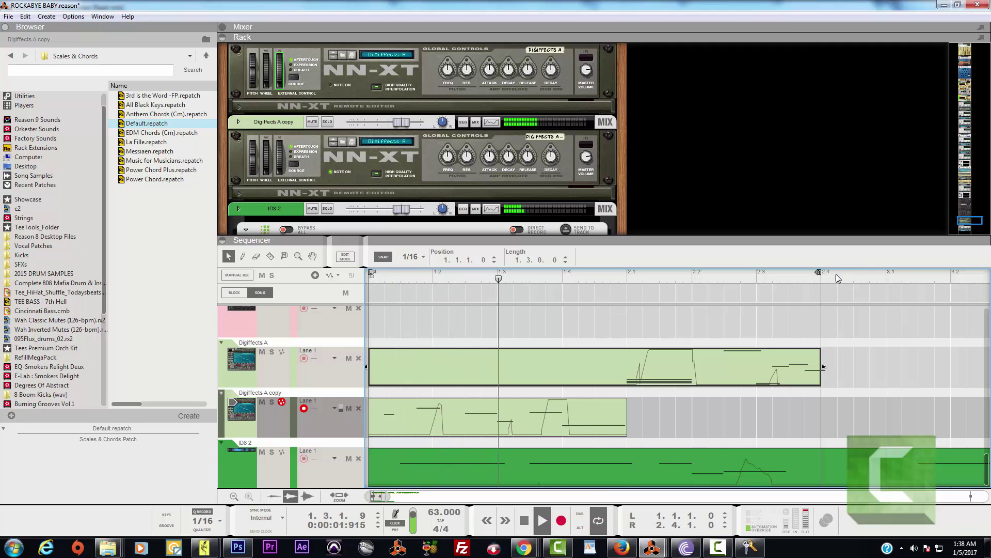
drag(819, 272, 883, 272)
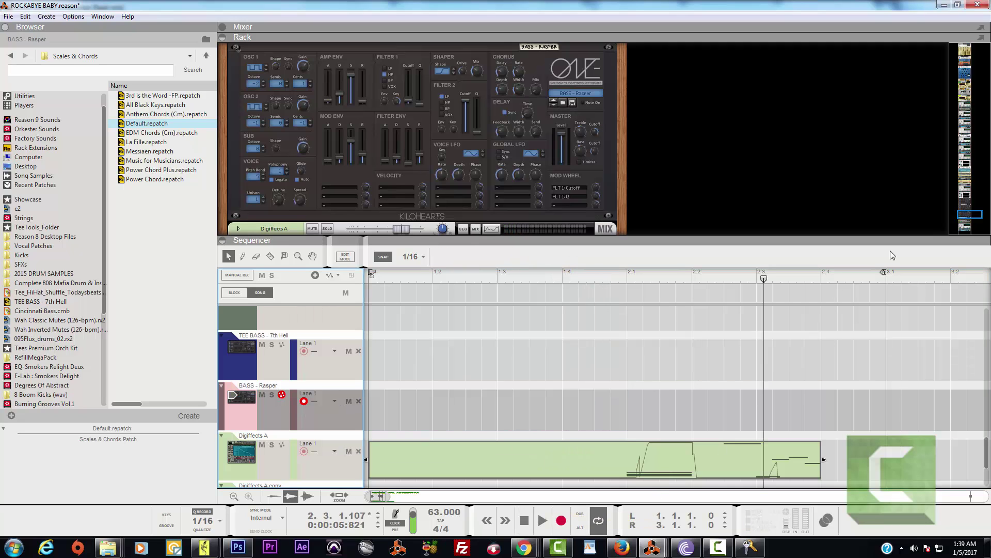
Set the loop end back to 2.4.1 and rehearse a bass part with BASS - Rasper from the beginning.
drag(883, 274, 824, 288)
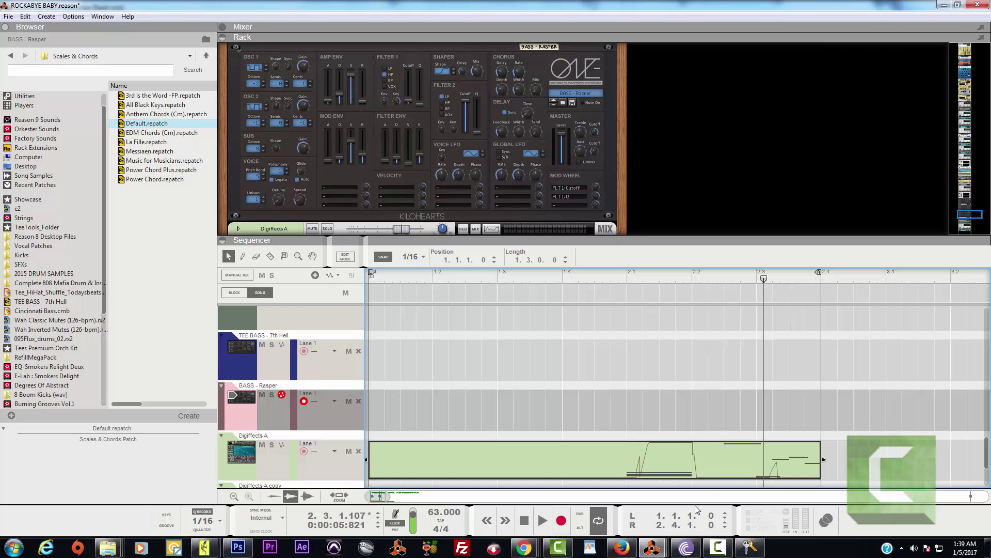
click(525, 527)
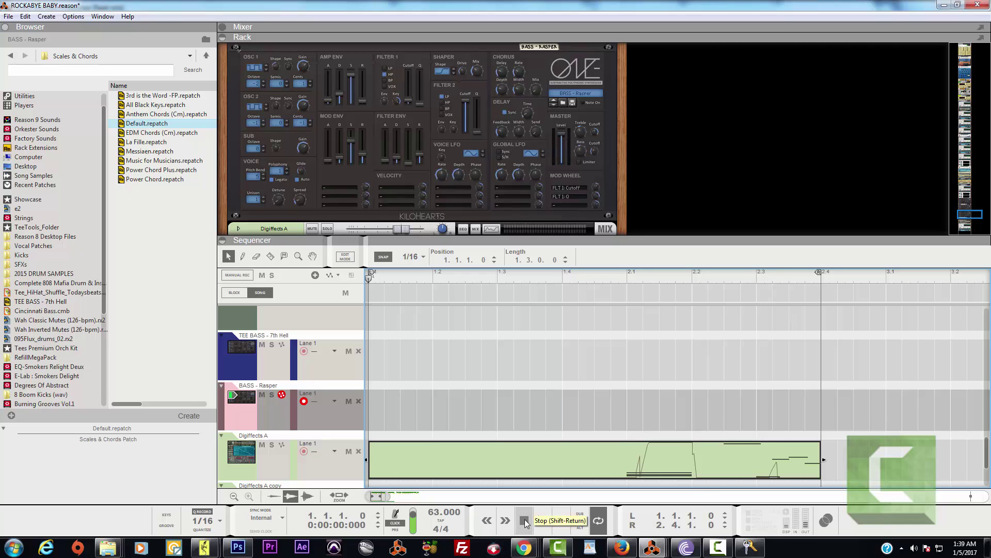
click(246, 350)
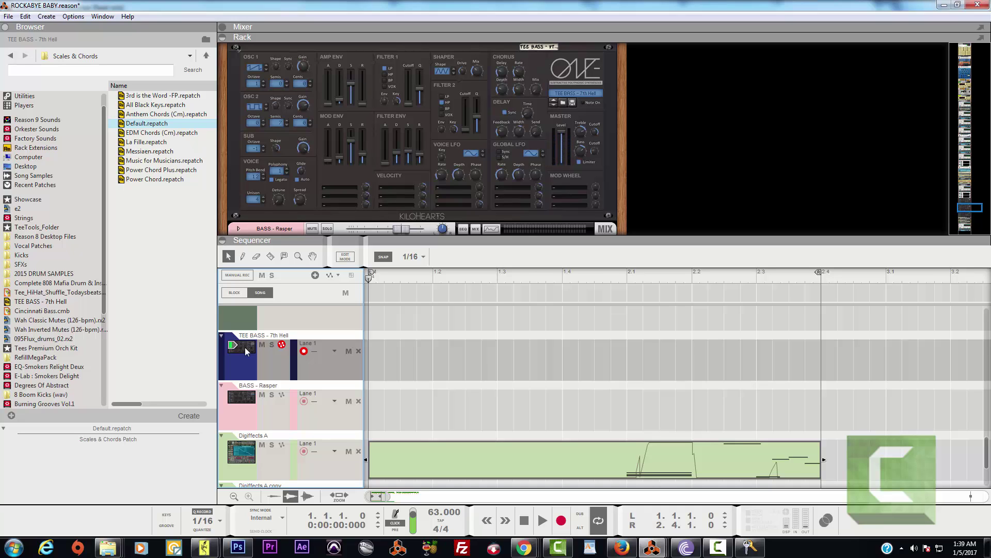
click(258, 390)
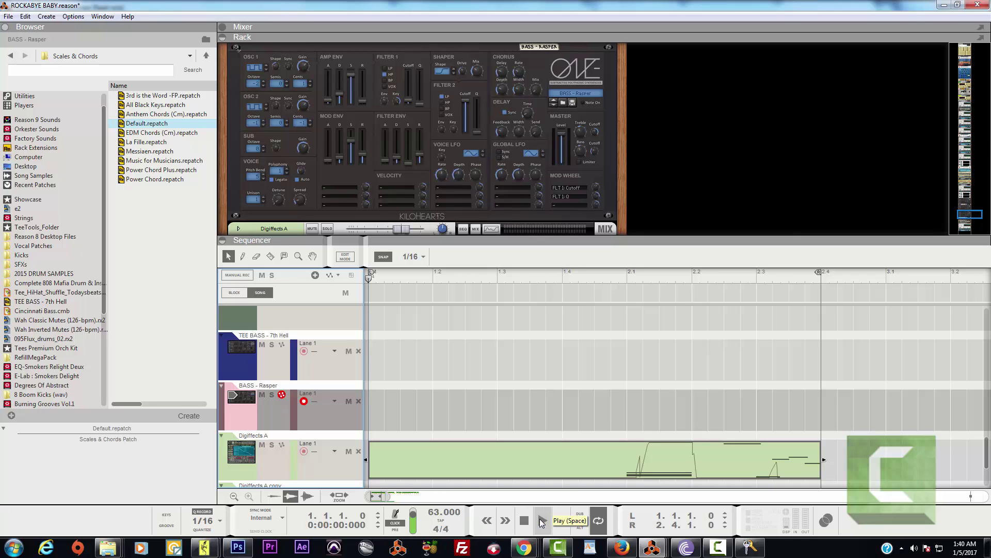
click(541, 518)
click(521, 522)
click(536, 520)
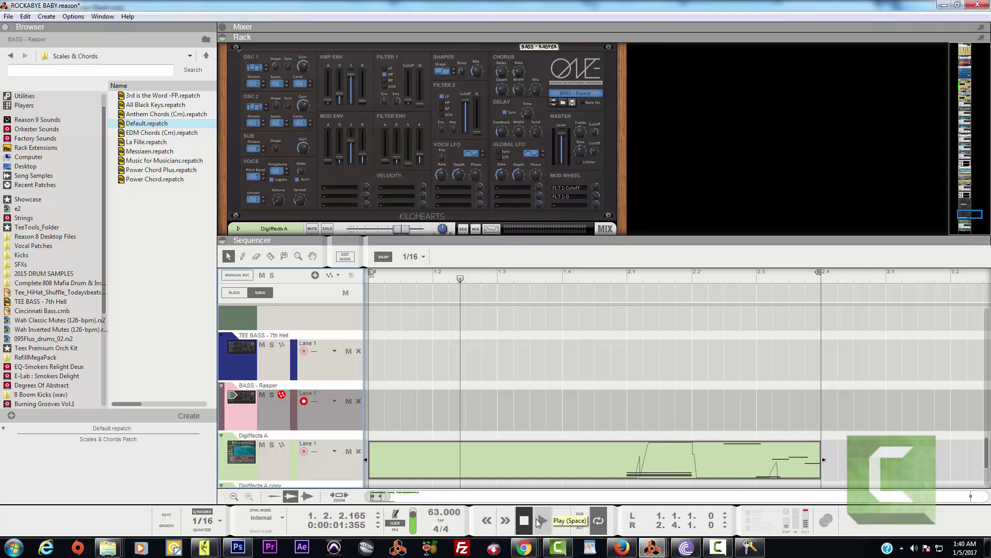
key(b)
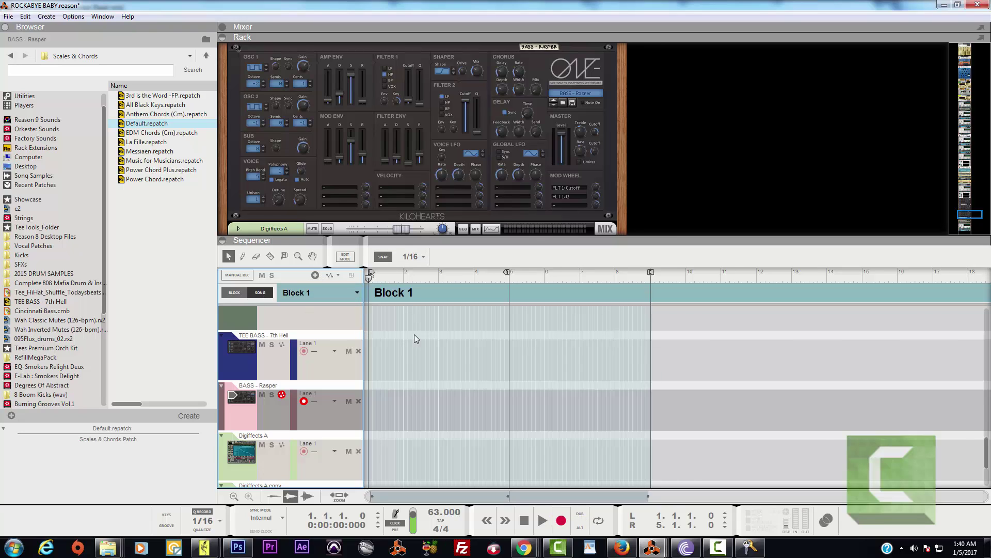
key(b)
key(space)
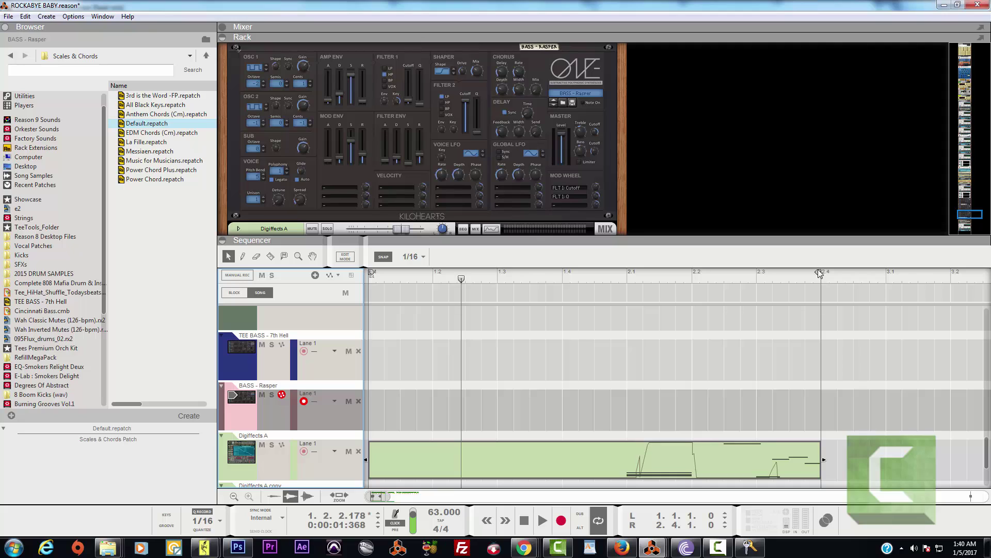
Set the loop end to 3.1.1 and play the loop from the beginning with the BASS - Rasper track armed.
drag(820, 274, 884, 273)
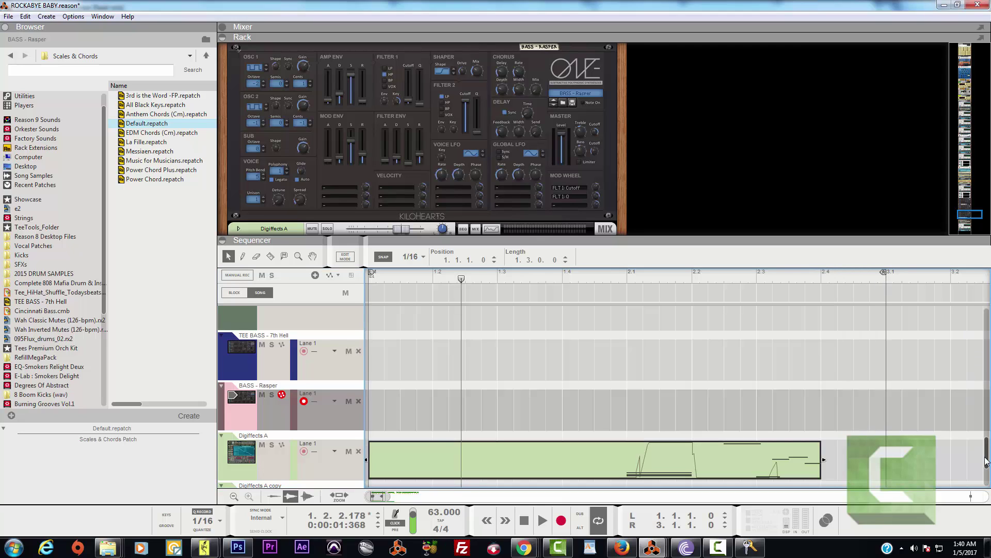
scroll(987, 461, down, 3)
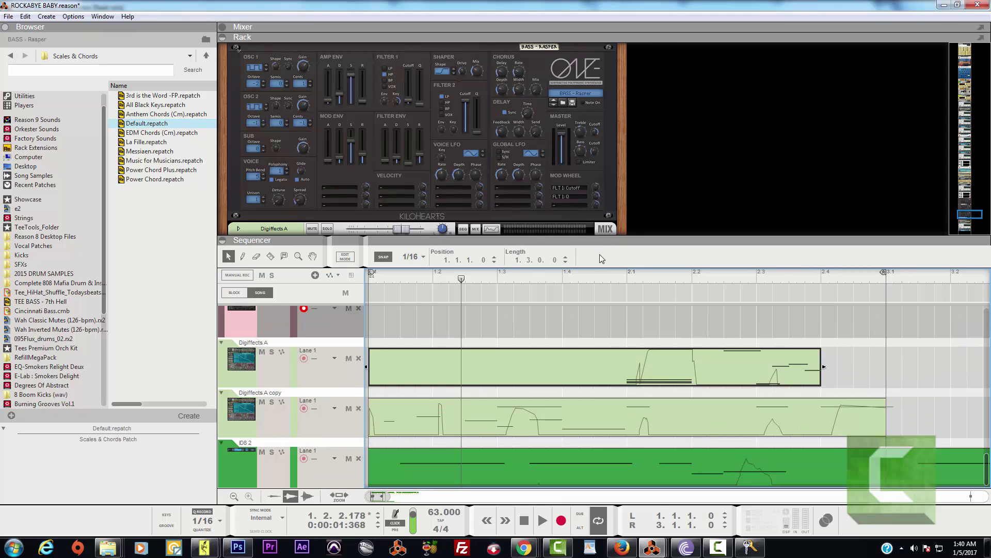
drag(603, 240, 611, 184)
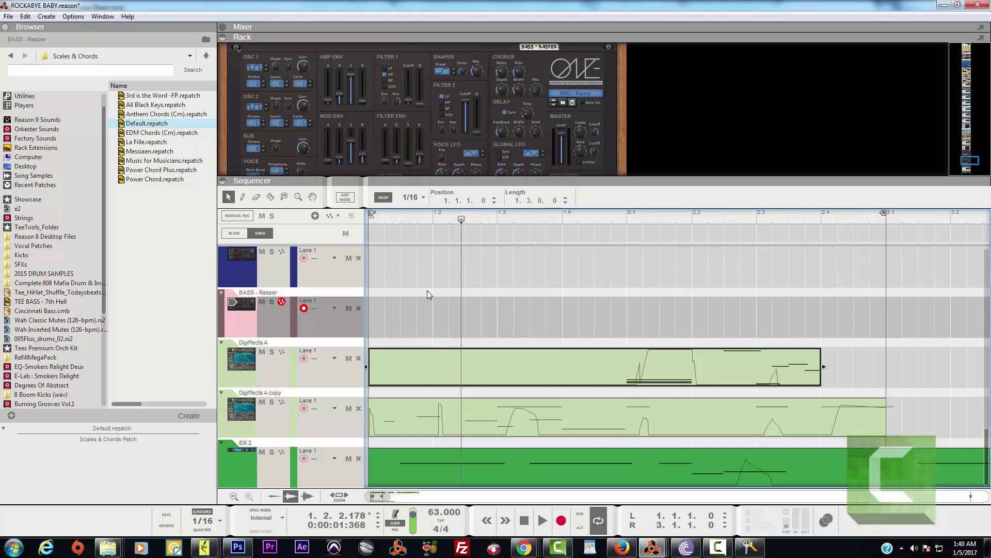
click(524, 521)
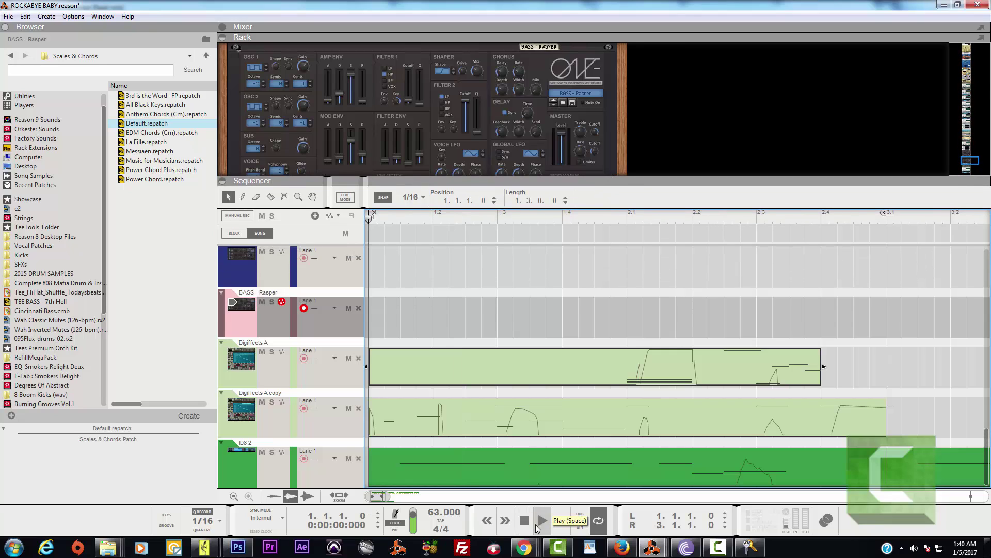
click(537, 525)
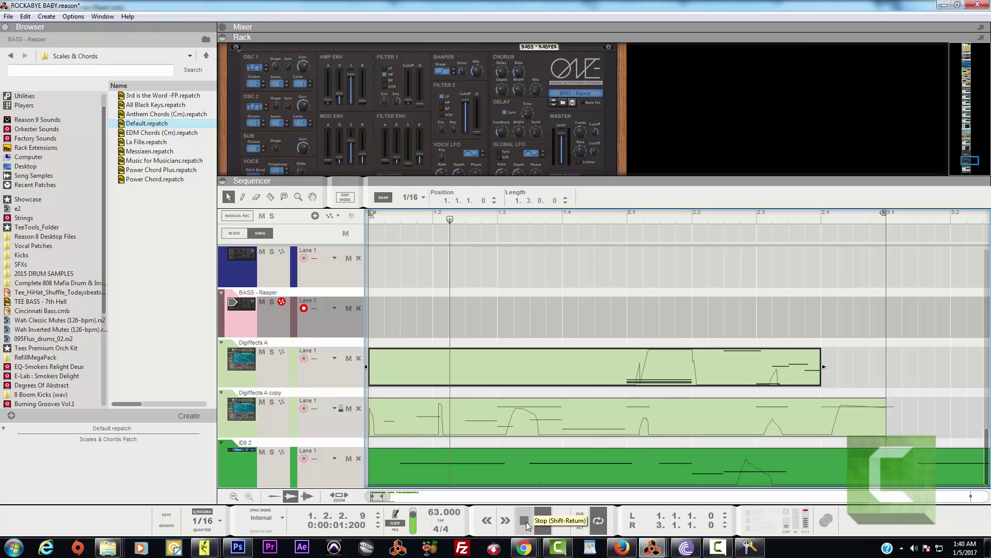
double_click(526, 521)
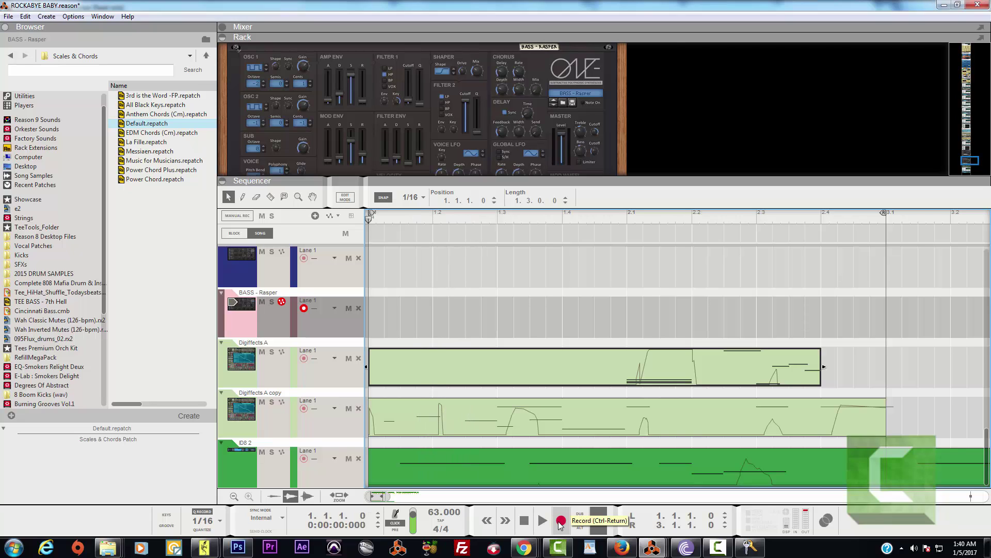
Select the TEE BASS - 7th Hell and Pluck 03 tracks in turn to try their sounds.
drag(262, 268, 258, 266)
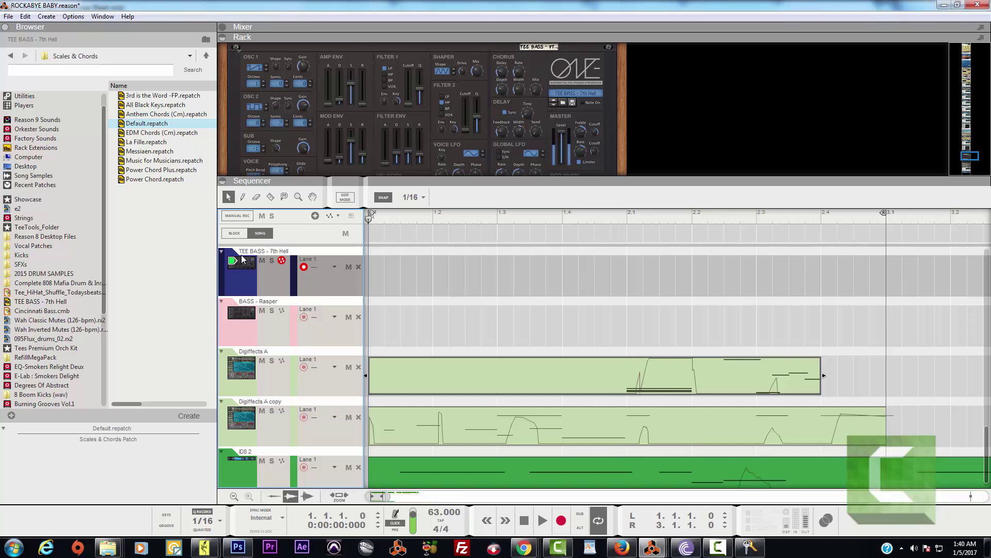
scroll(277, 297, up, 5)
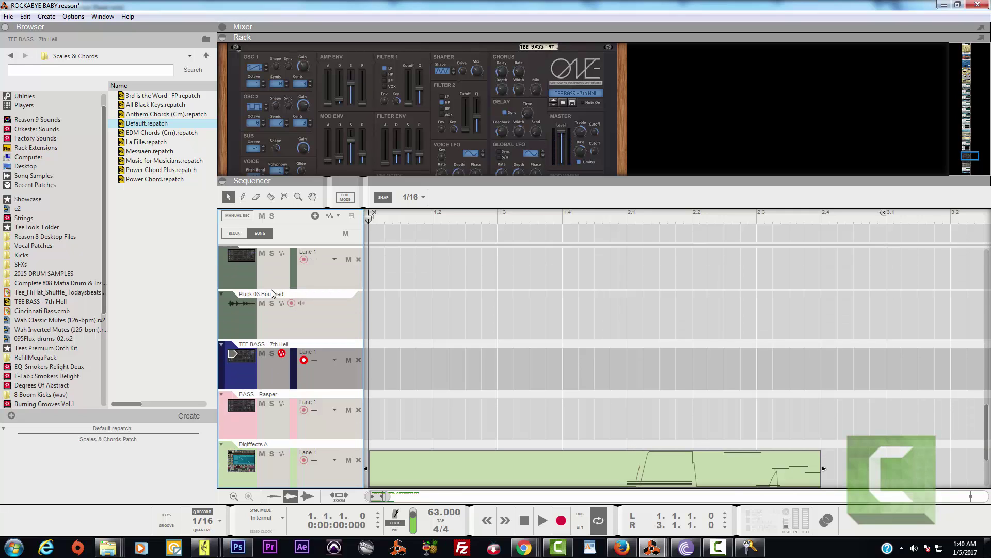
click(269, 290)
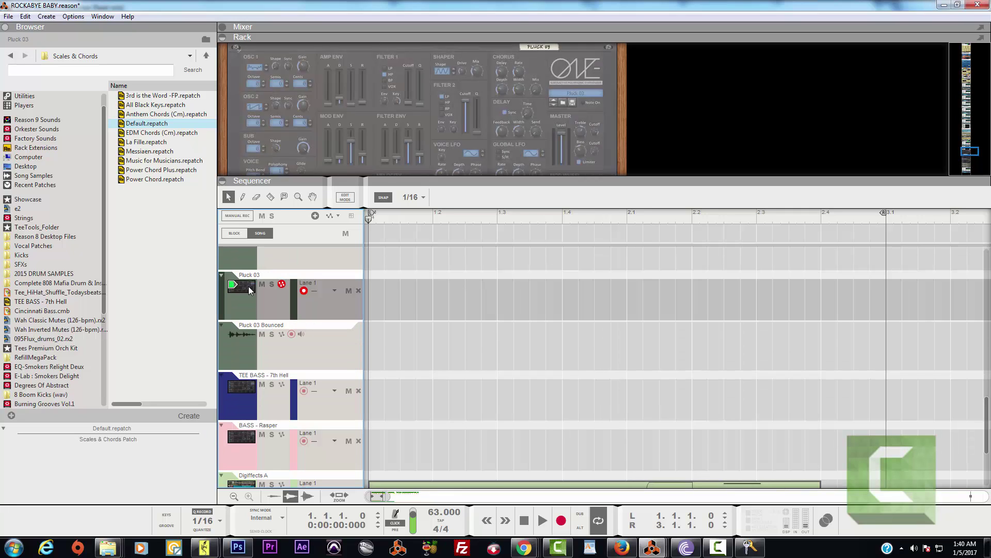
scroll(249, 286, down, 5)
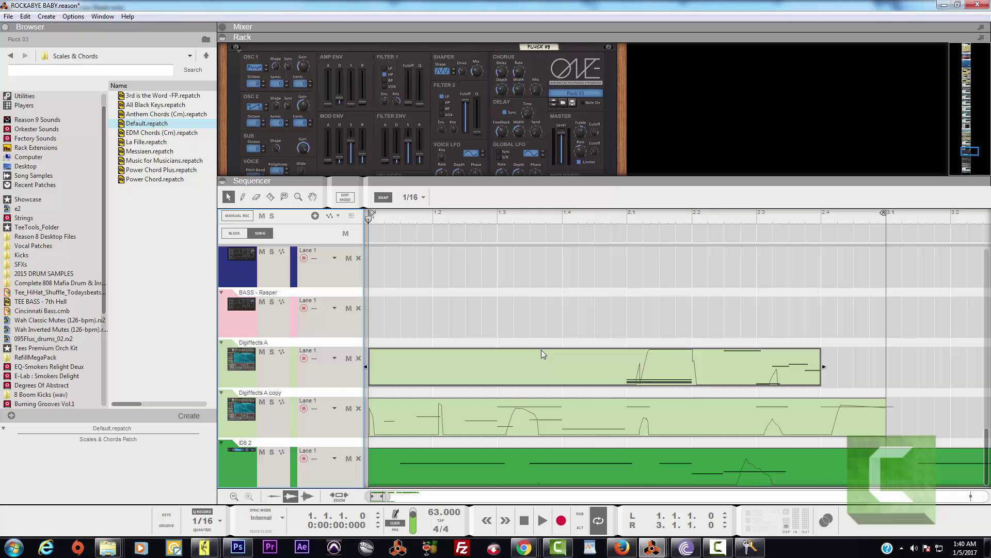
Duplicate the ID8 2 track with its devices and delete the duplicate's first clip, from 1.1.1 to 3.1.1.
click(240, 453)
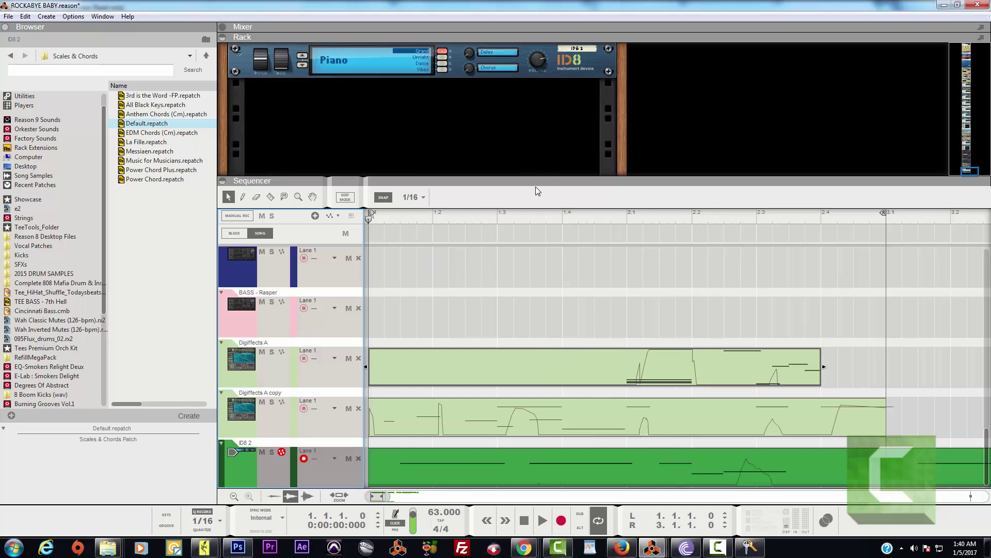
drag(535, 181, 540, 279)
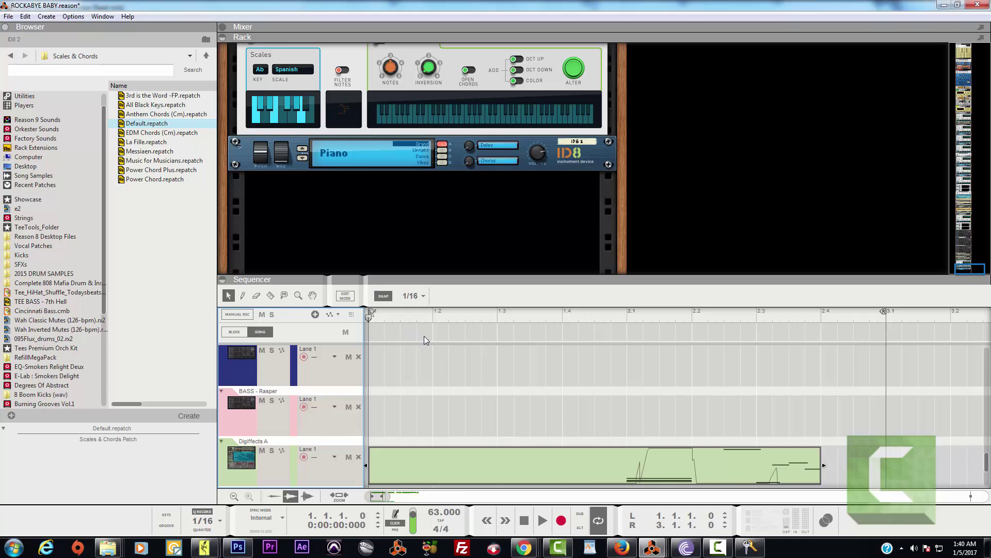
scroll(424, 339, down, 2)
drag(468, 279, 469, 156)
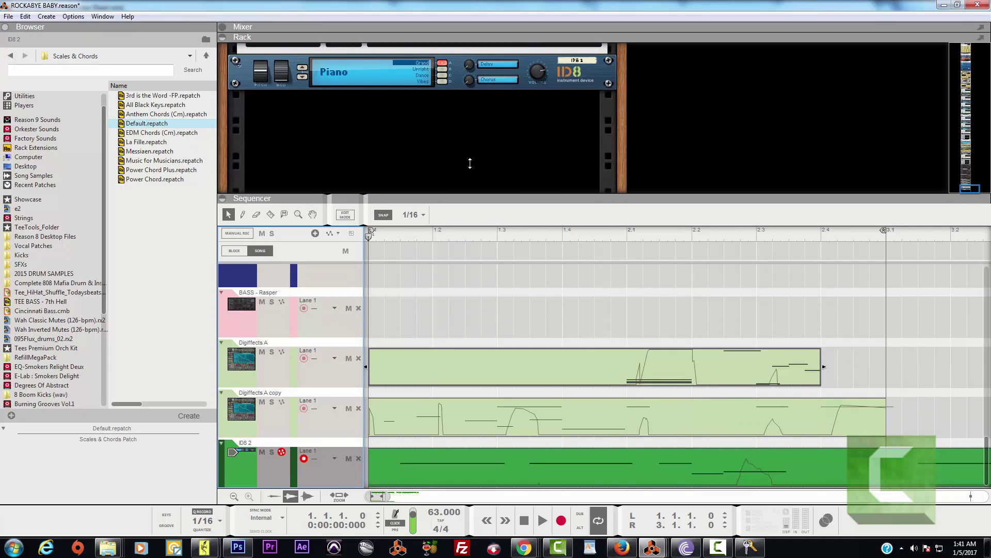
scroll(463, 272, up, 2)
scroll(461, 266, down, 1)
scroll(459, 260, down, 1)
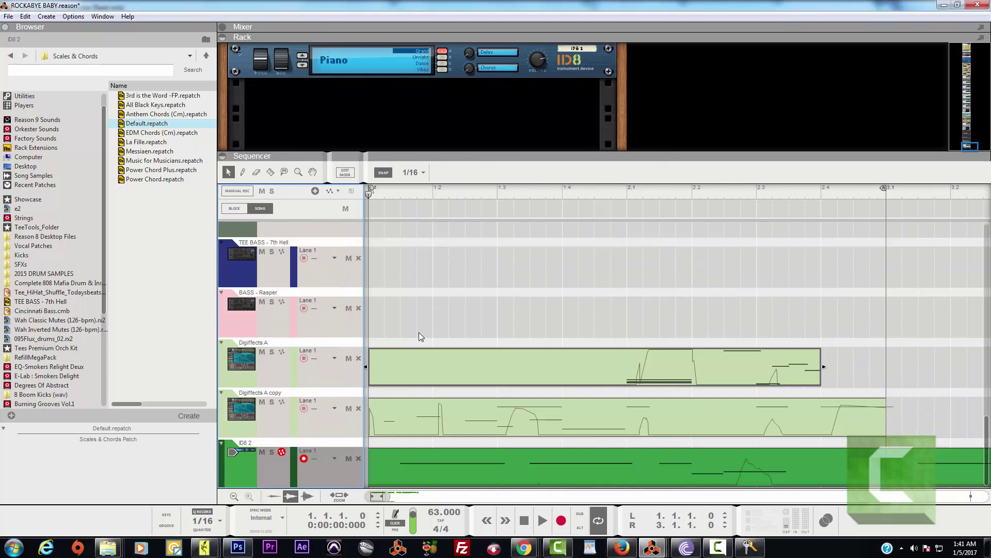
right_click(250, 453)
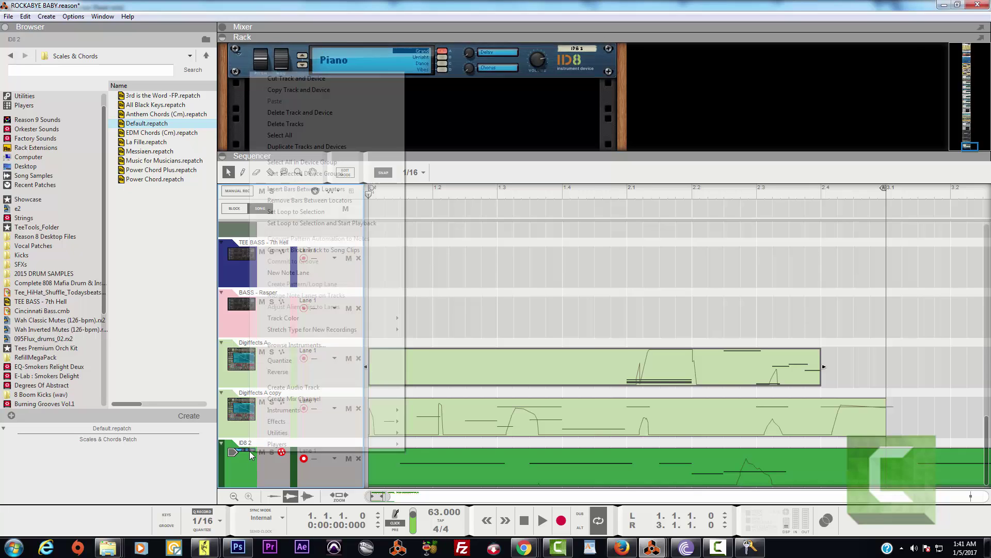
click(289, 147)
click(406, 463)
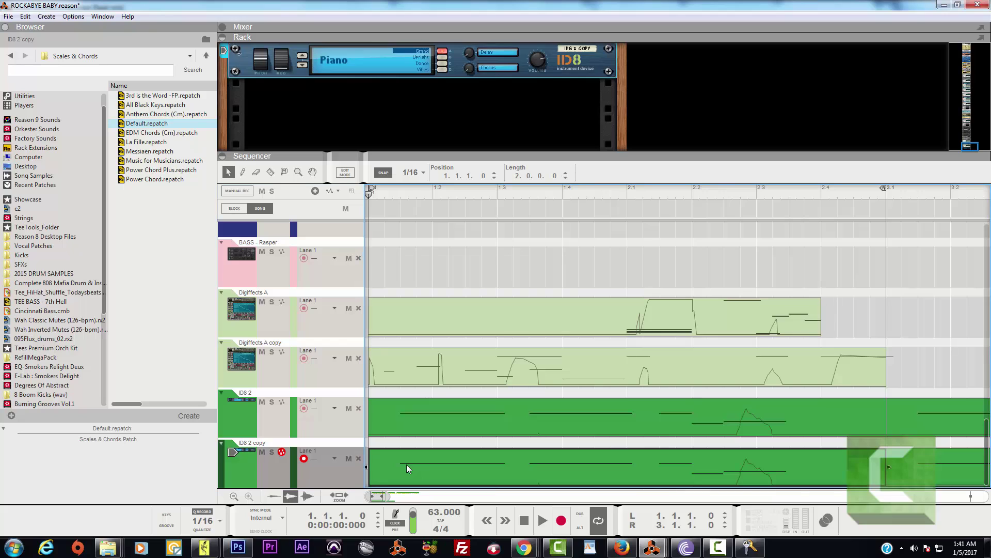
key(Delete)
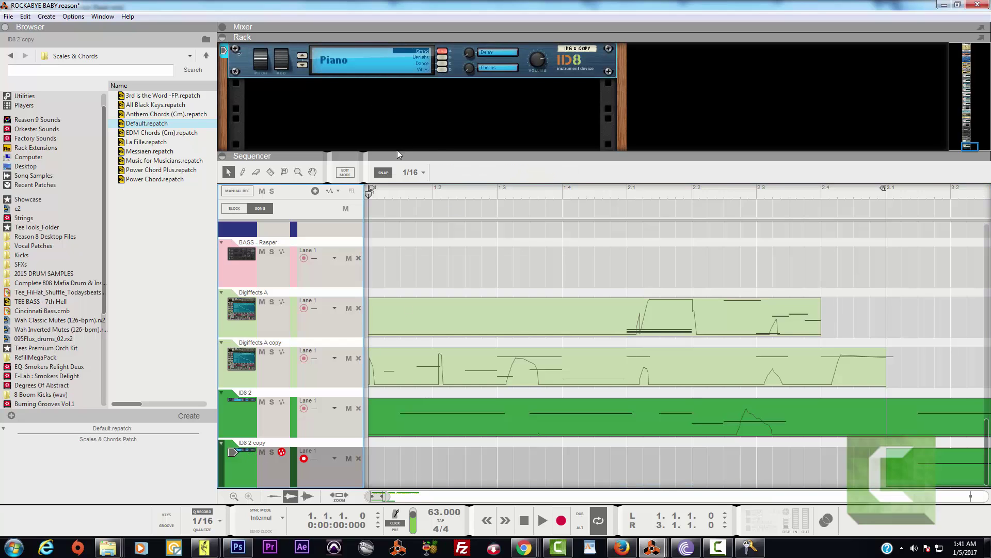
Raise the Note Echo repeats on the ID8 2 copy to 12 and try the echo pattern.
drag(398, 153, 405, 345)
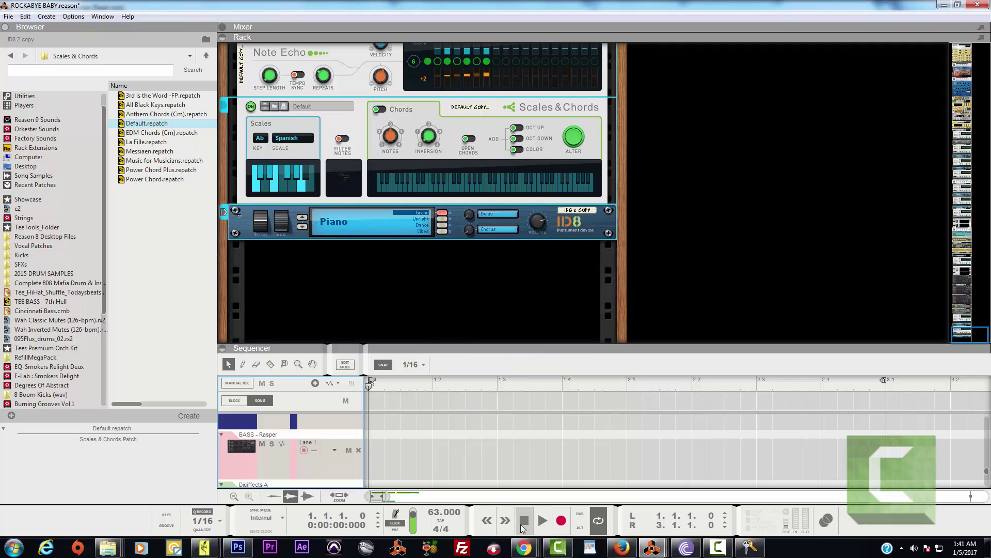
click(544, 522)
click(268, 83)
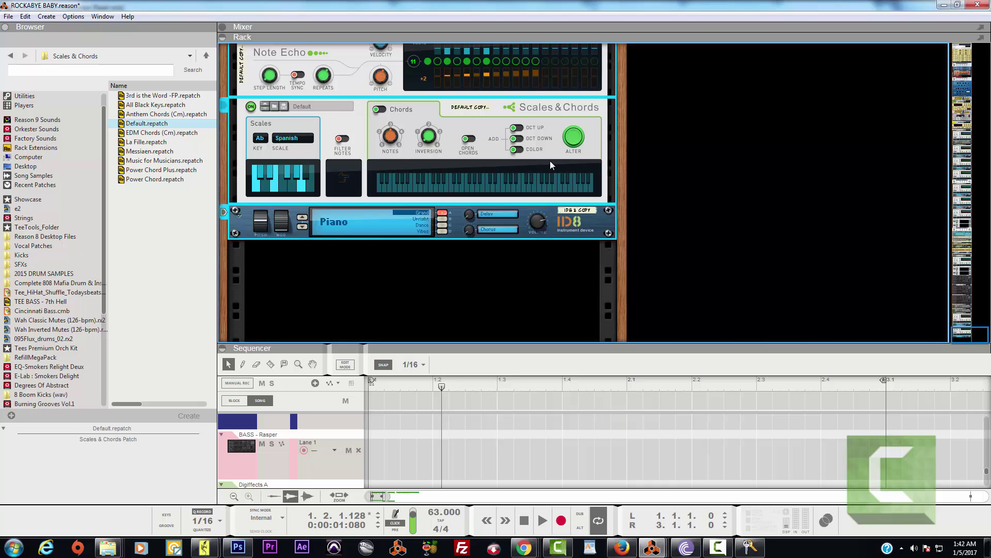
scroll(550, 165, up, 2)
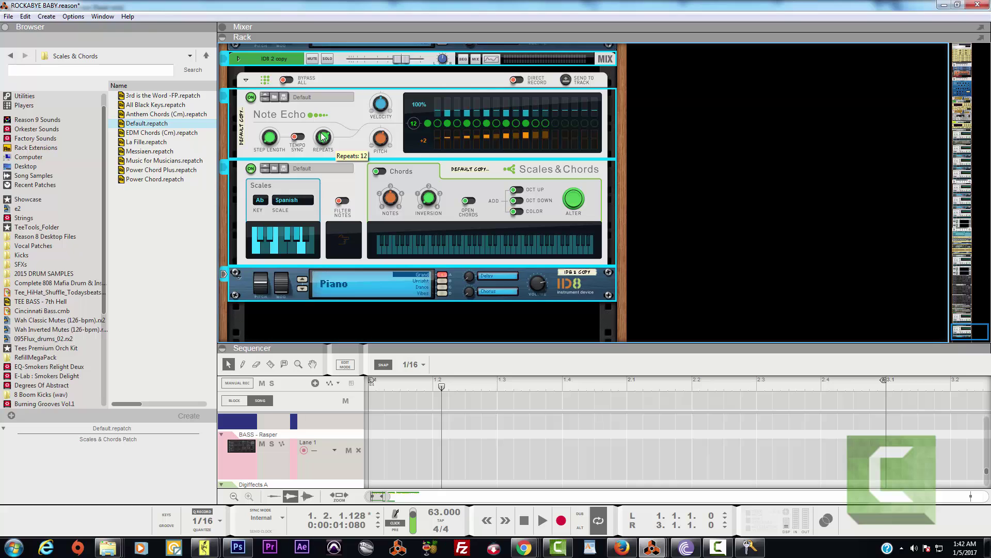
click(546, 136)
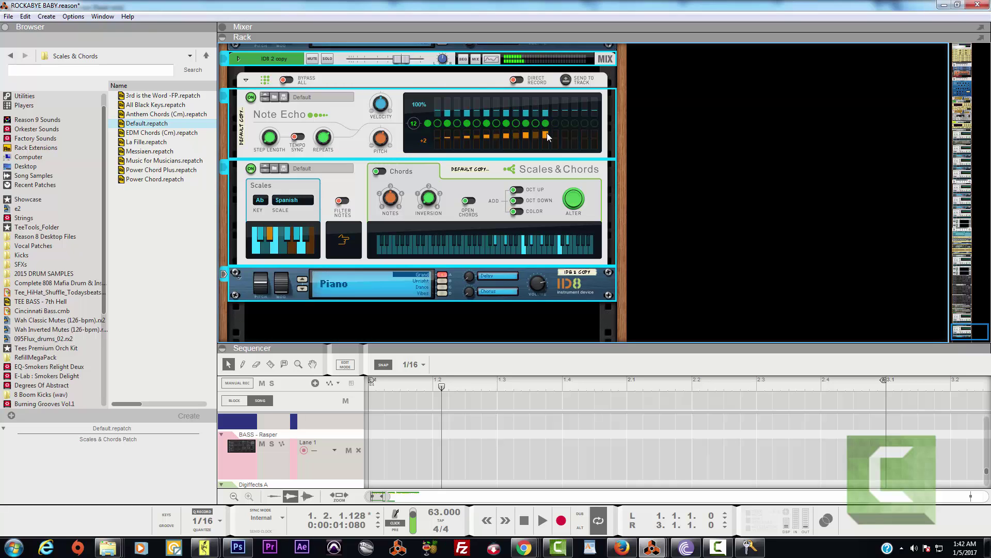
Play the loop repeatedly from the beginning to rehearse the Note Echo part on the ID8 2 copy.
click(524, 520)
click(524, 520)
click(540, 521)
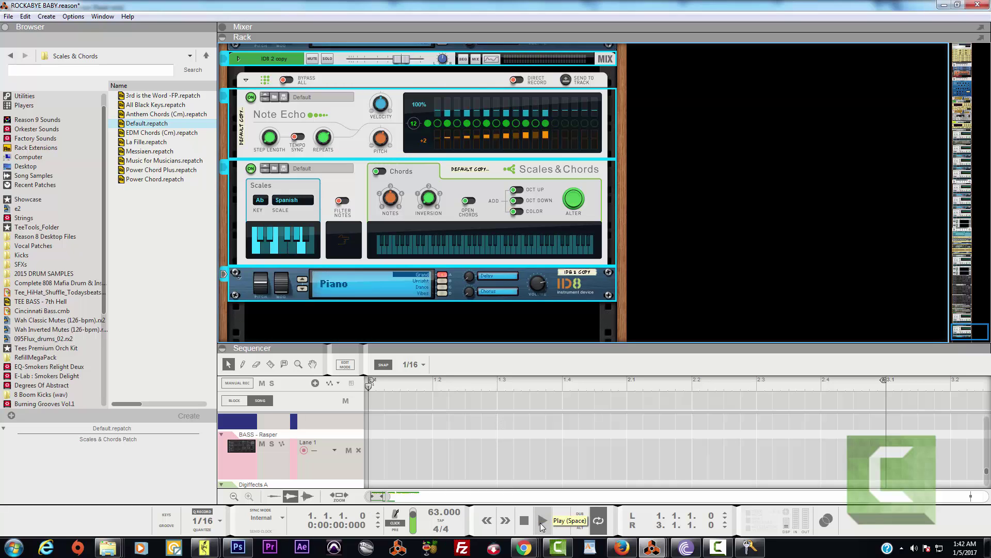
click(523, 520)
click(523, 520)
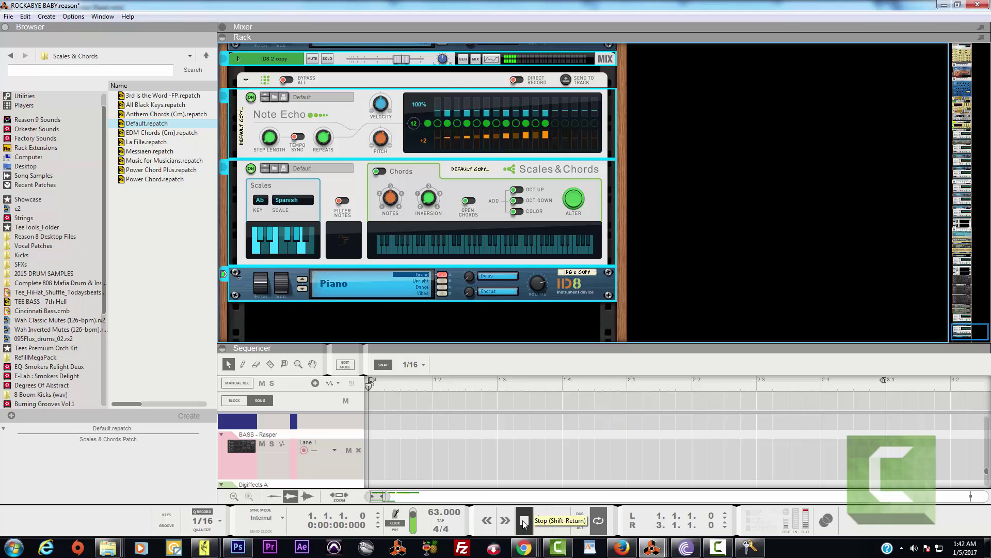
click(539, 521)
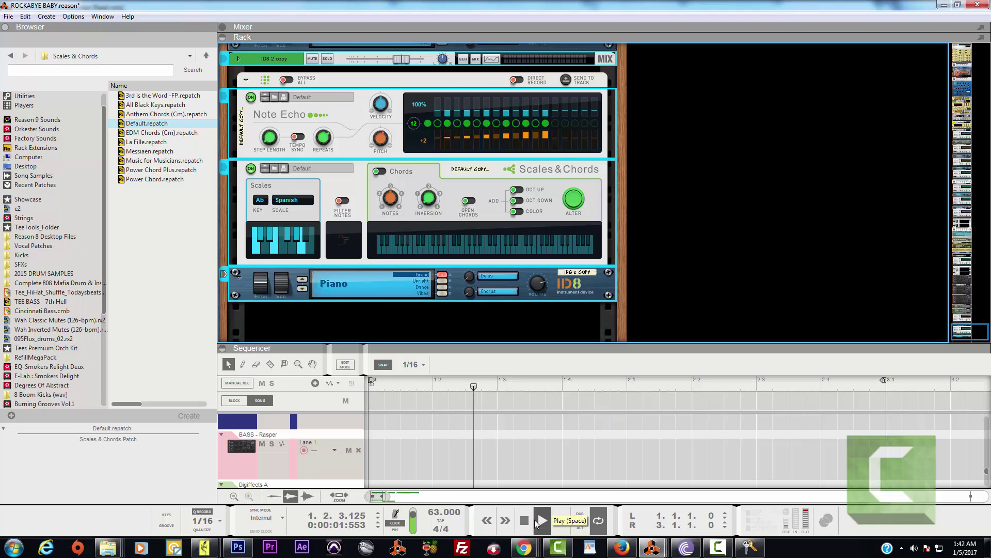
click(523, 520)
click(523, 520)
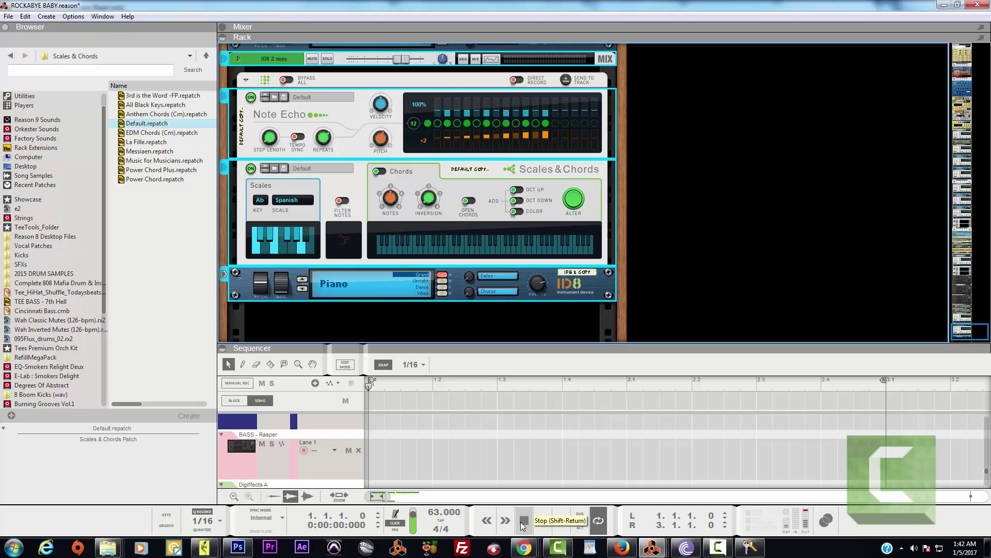
click(540, 520)
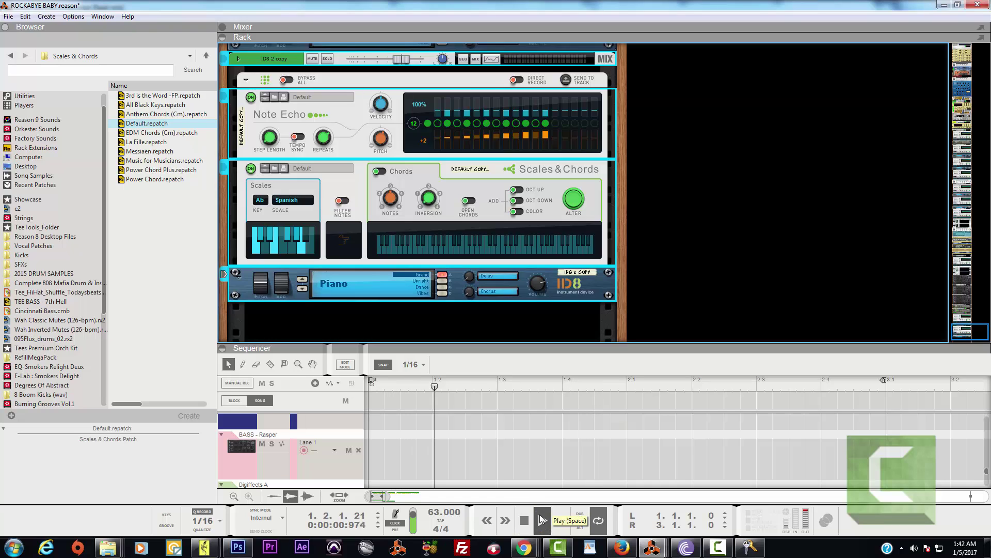
click(523, 520)
click(523, 520)
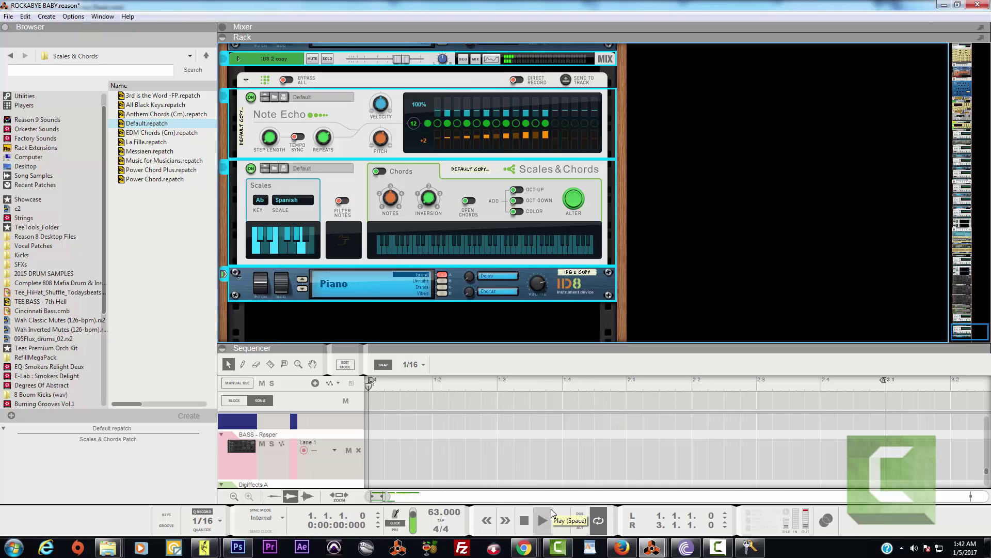
Record a Note Echo trigger note on the ID8 2 copy track from 1.1.1 and shorten the new clip to a length of 0.3.0.0.
scroll(454, 447, down, 5)
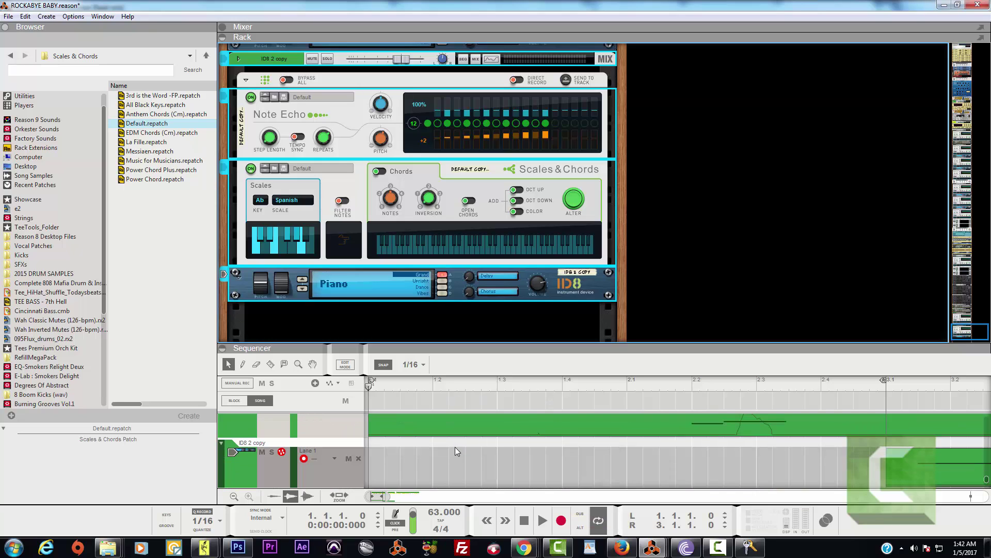
click(246, 452)
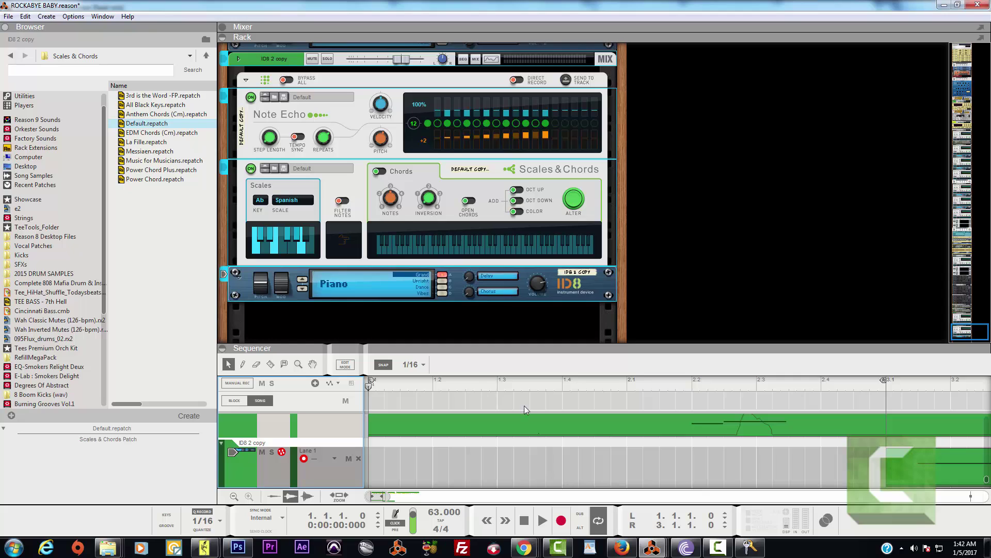
click(562, 526)
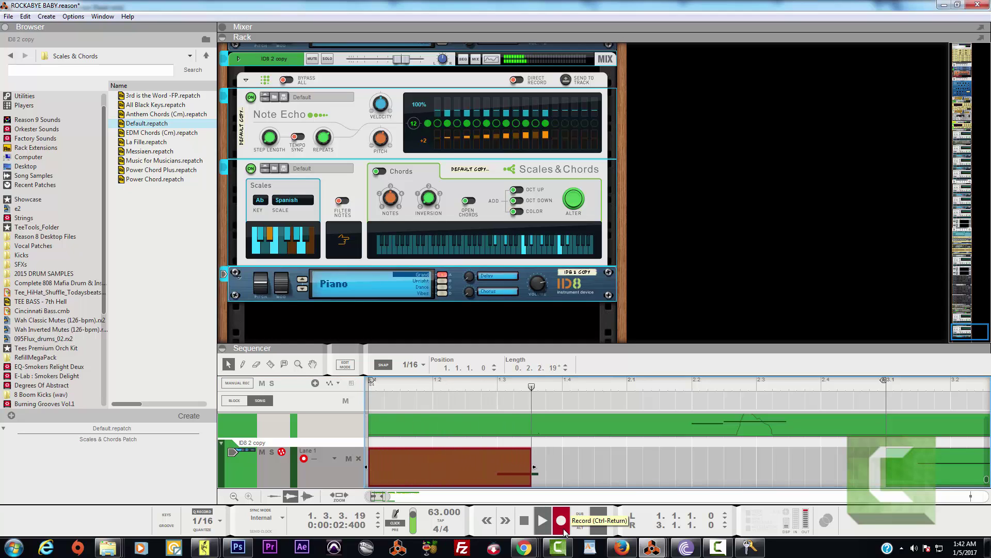
click(524, 521)
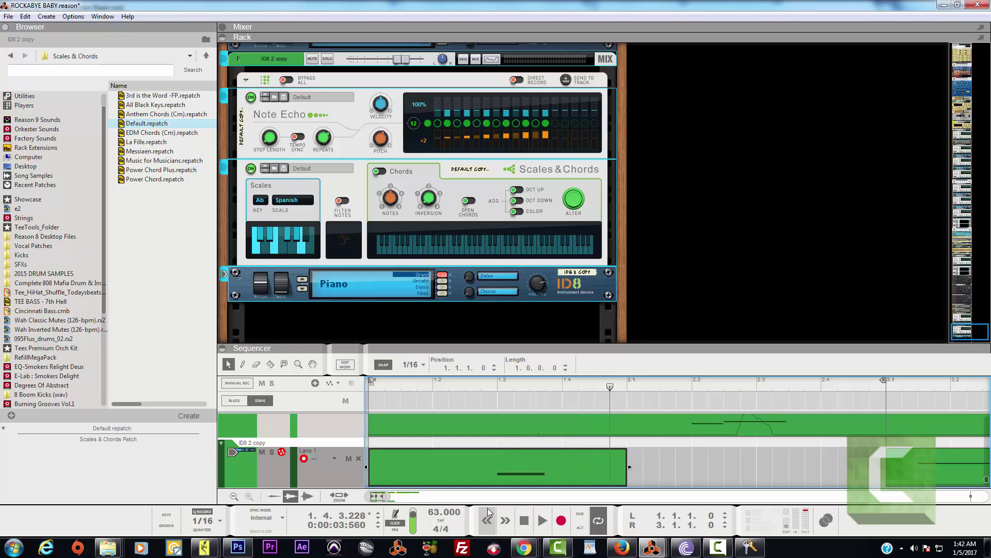
click(524, 522)
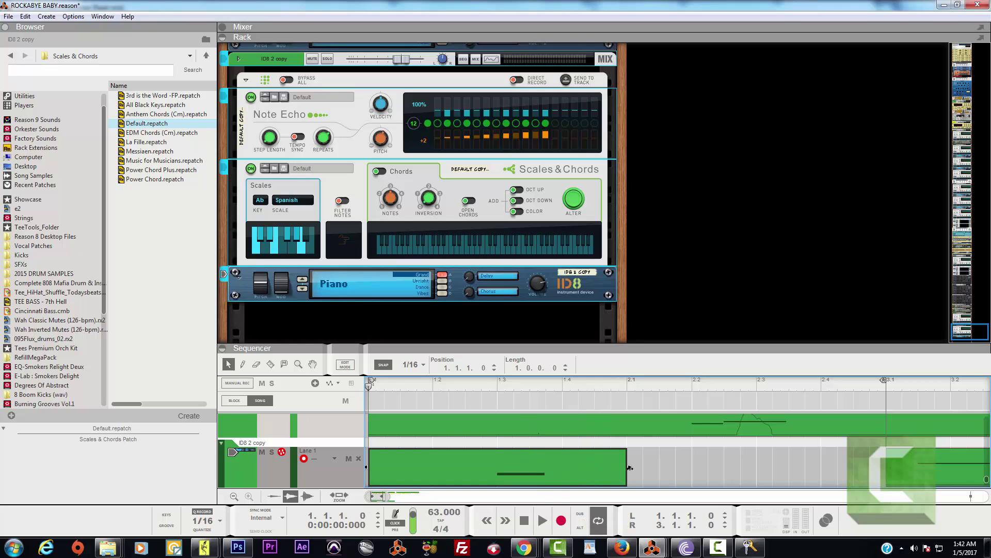
drag(629, 466, 564, 466)
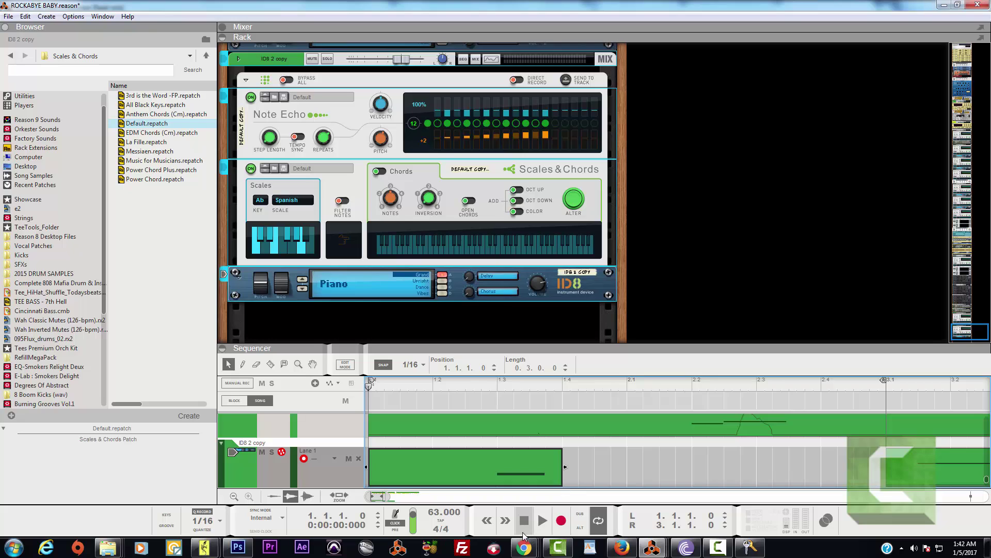
Replay the loop from the start several times to check the recorded echo note and rehearse a second one.
click(547, 530)
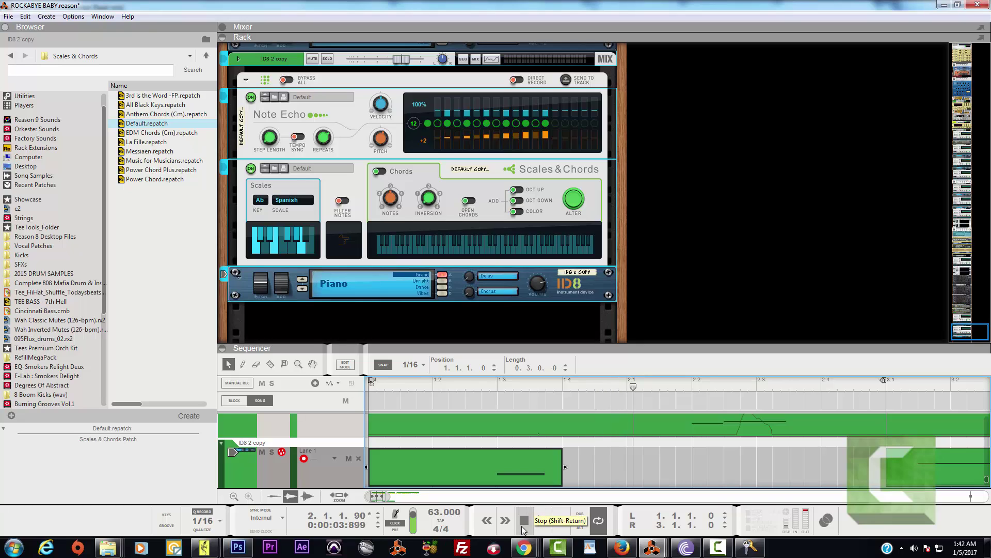
double_click(521, 526)
click(543, 525)
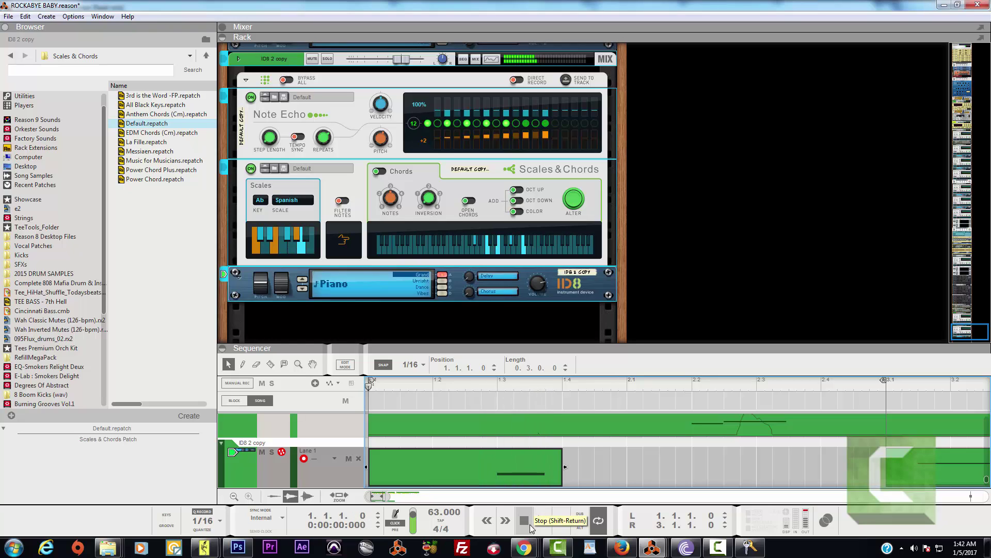
double_click(528, 524)
click(536, 520)
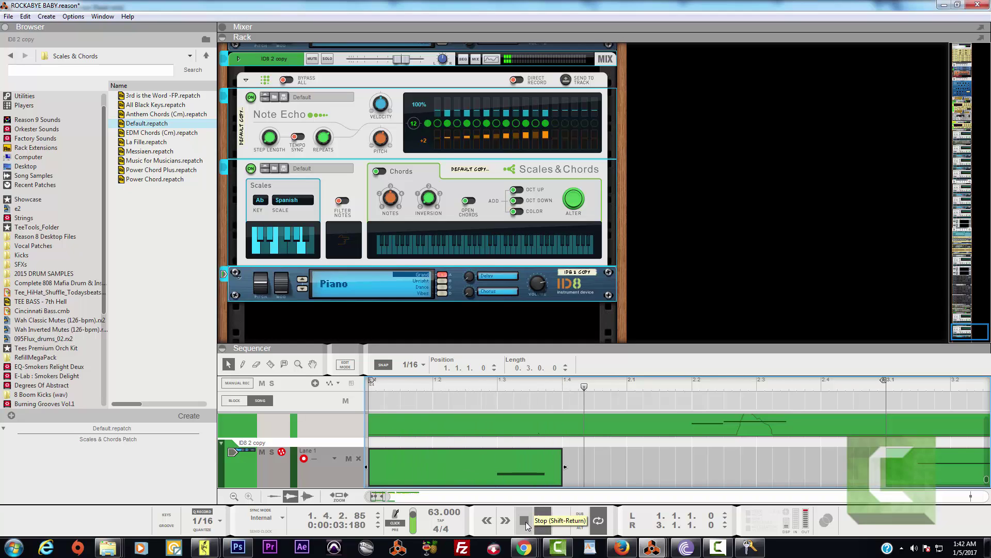
double_click(526, 521)
click(536, 522)
double_click(525, 523)
click(535, 521)
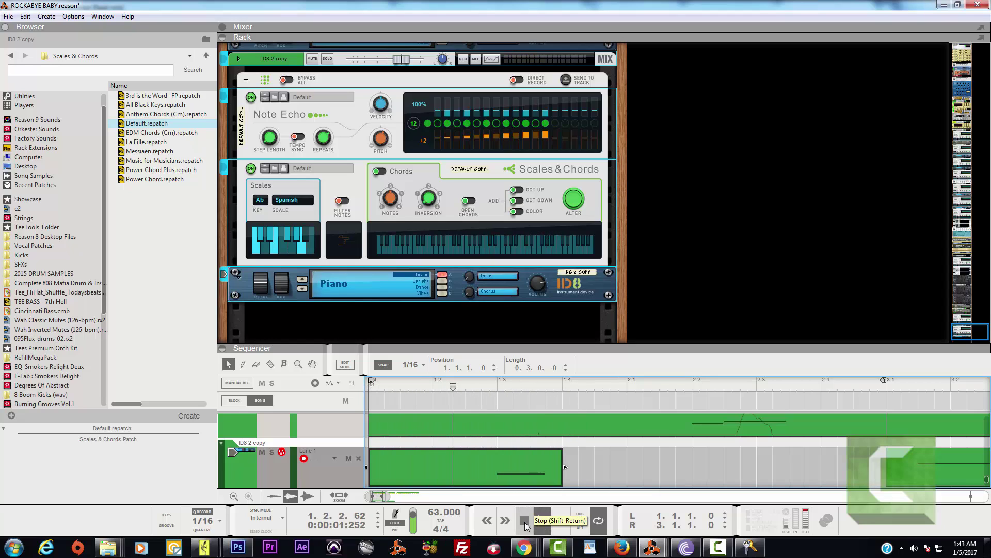
Overdub a second, lower note just before beat 1.3 into the ID8 2 copy clip, recording from the beginning.
double_click(524, 522)
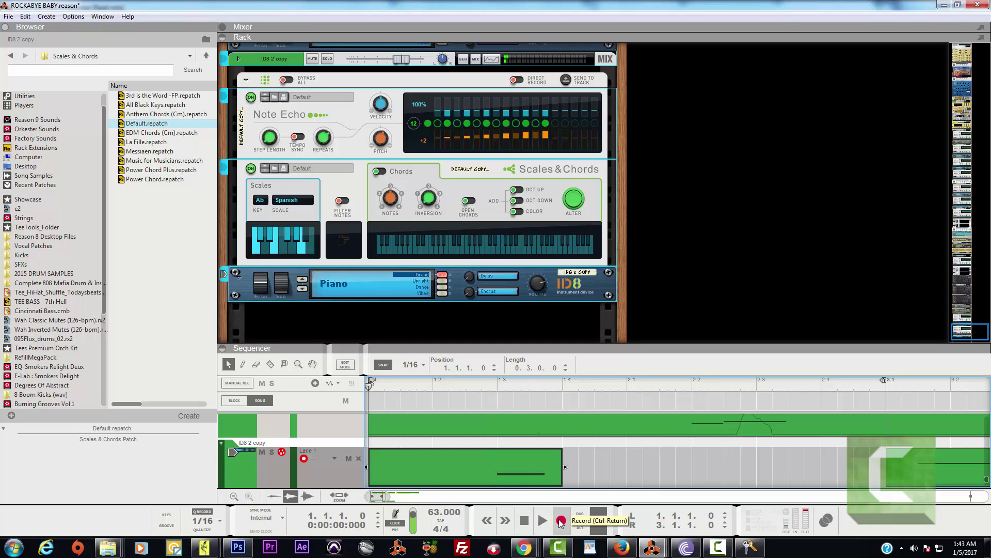
click(560, 522)
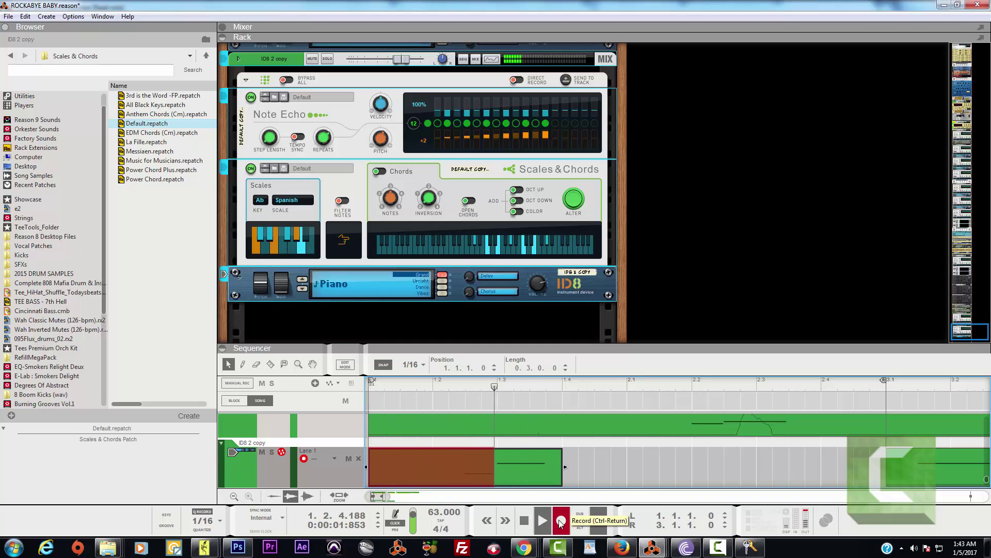
click(524, 521)
In an enlarged note editor, shorten the clip's G#3 note to 0.0.2.0, set its velocity to 65 and raise the higher note's velocity.
double_click(513, 473)
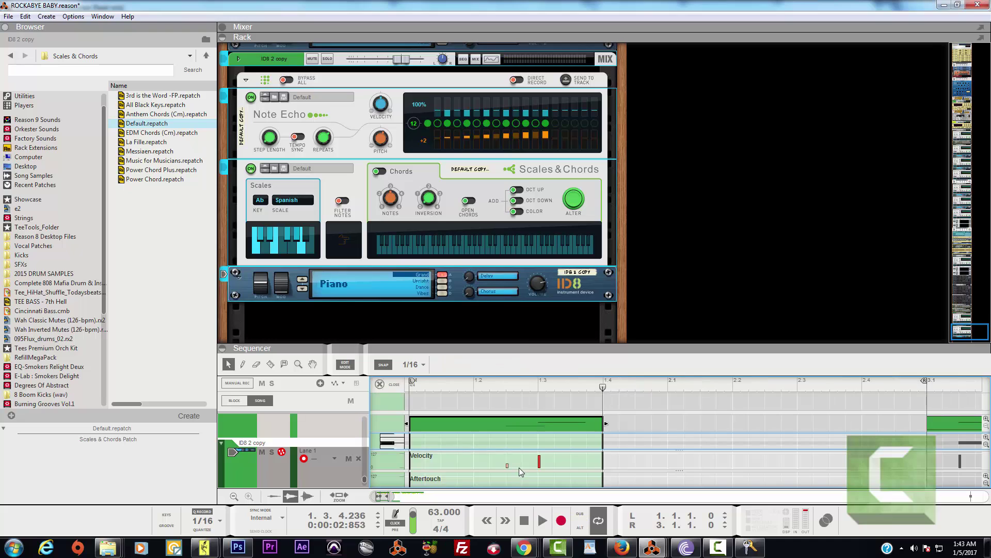
drag(532, 351, 522, 123)
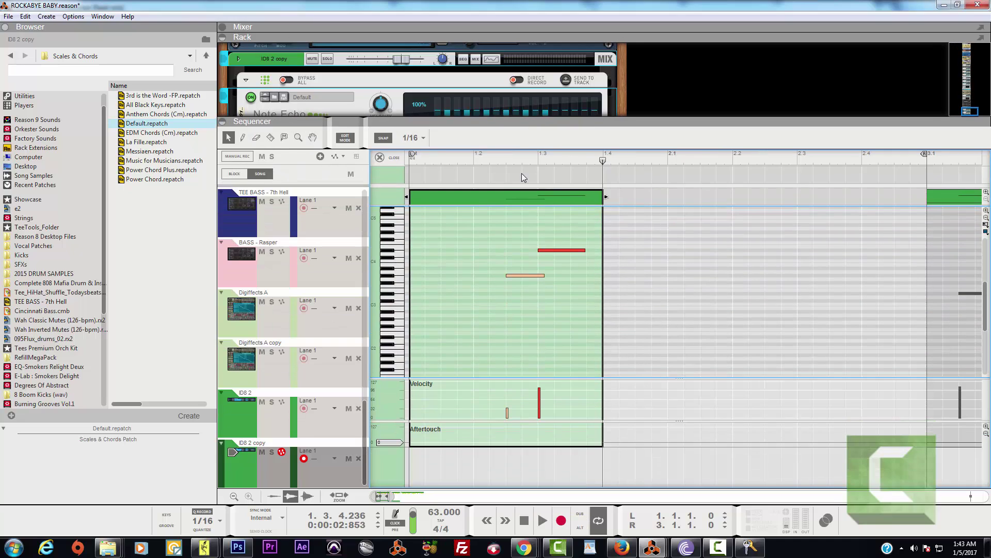
click(532, 276)
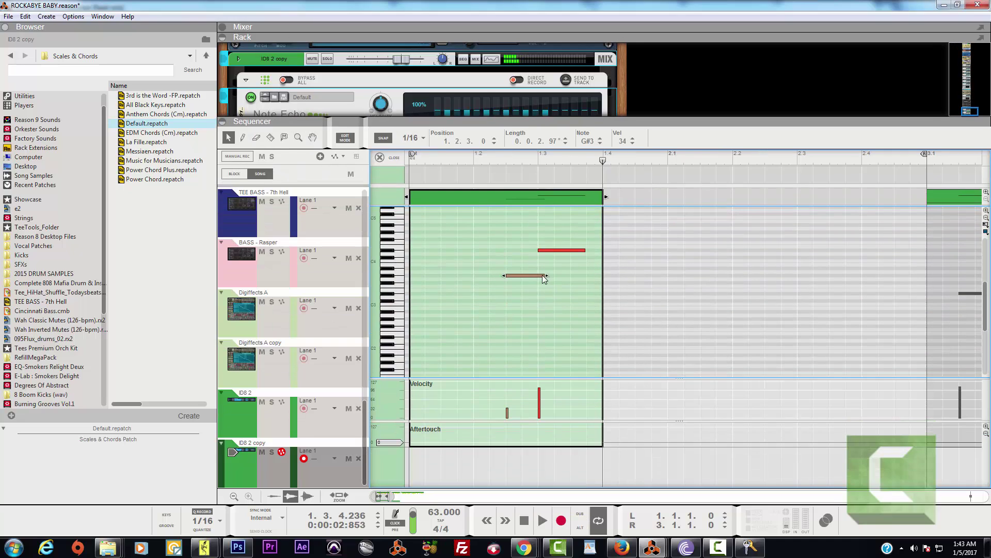
click(242, 137)
drag(510, 394, 508, 393)
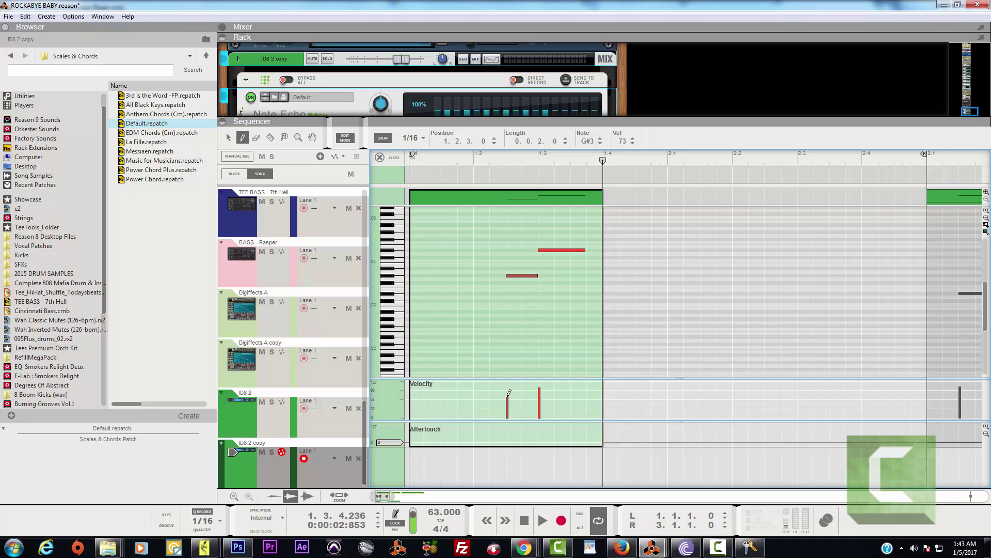
click(540, 382)
Play back the edited ID8 2 copy part, then close the clip editor and return to the song start.
click(527, 521)
key(space)
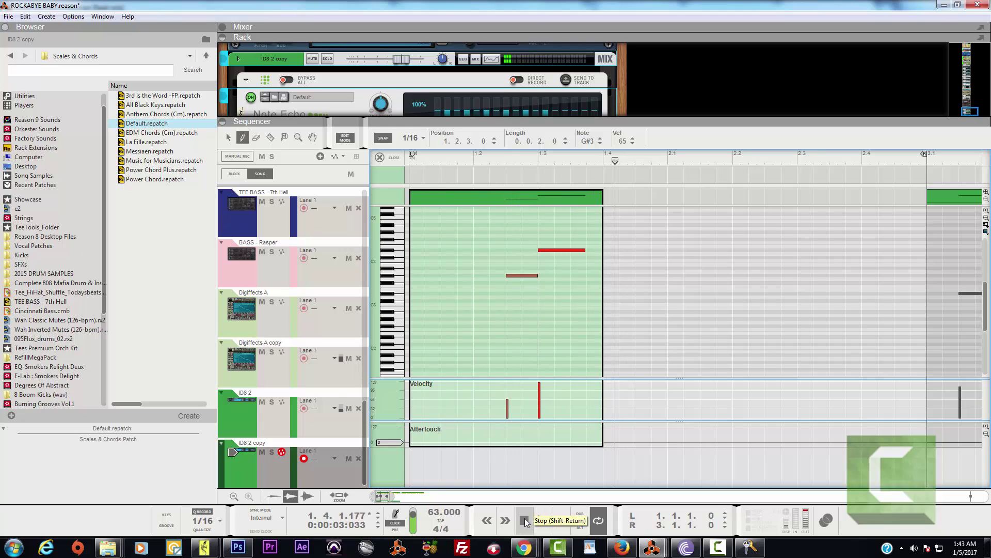
click(524, 519)
click(381, 157)
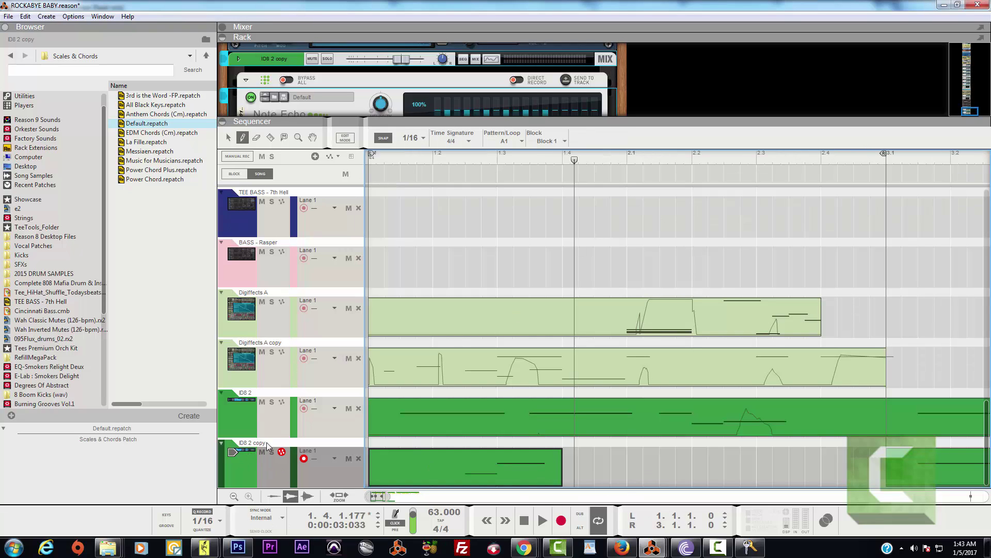
click(524, 520)
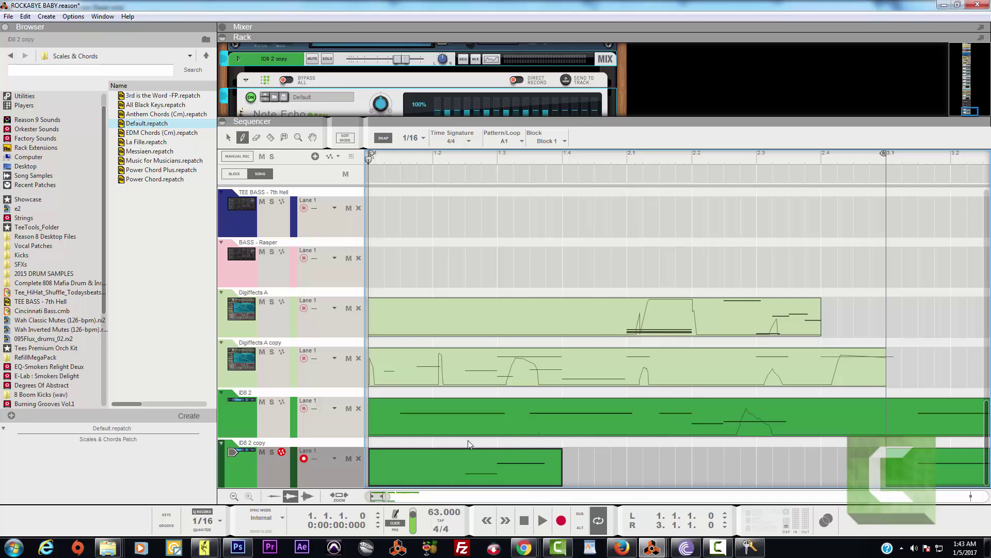
Select the BASS - Rasper track and play the loop from the beginning several times to rehearse a bass part.
click(250, 254)
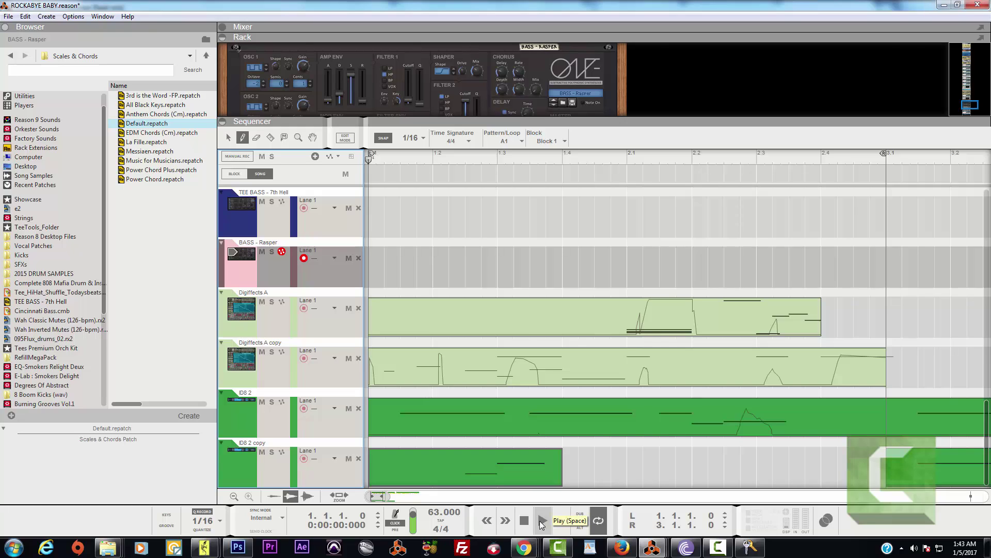
click(539, 510)
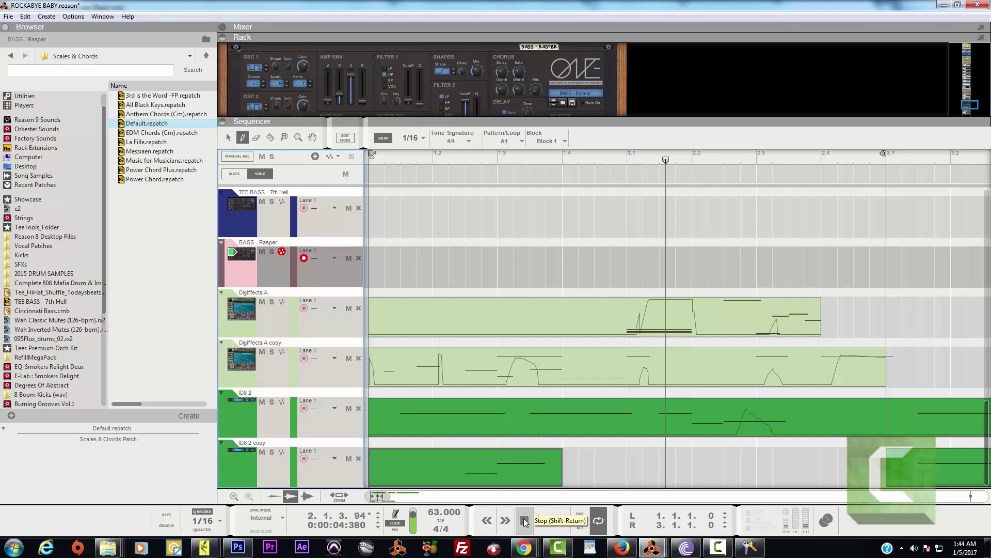
click(524, 520)
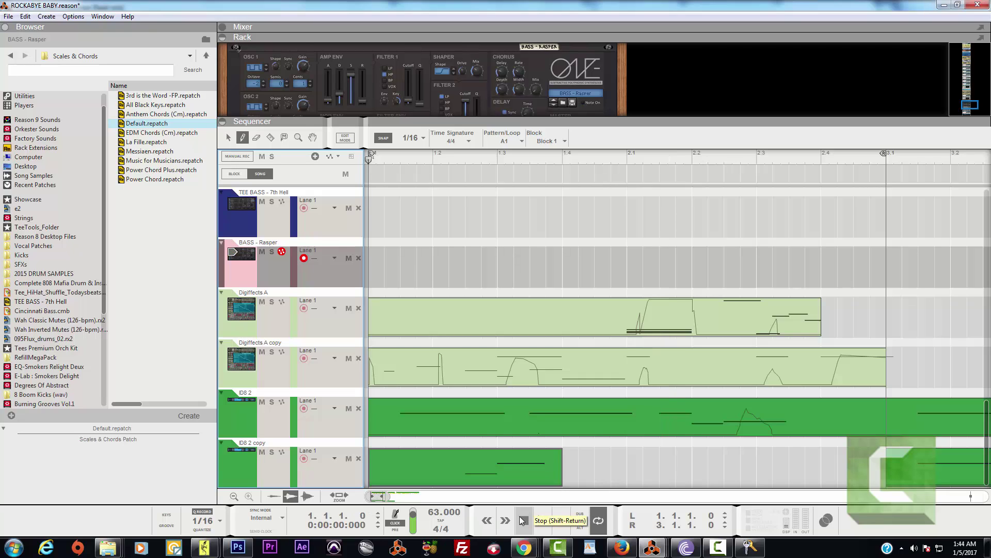
click(541, 519)
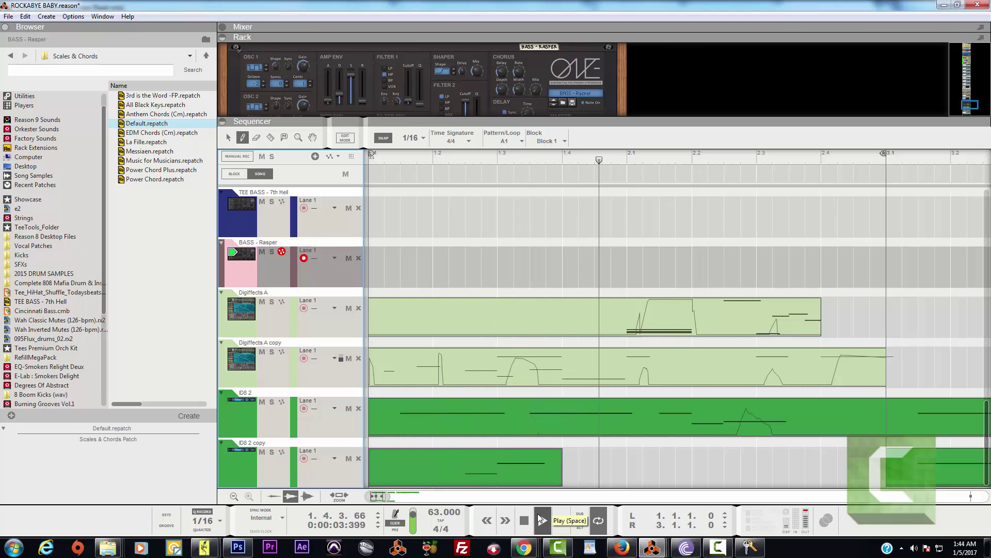
key(space)
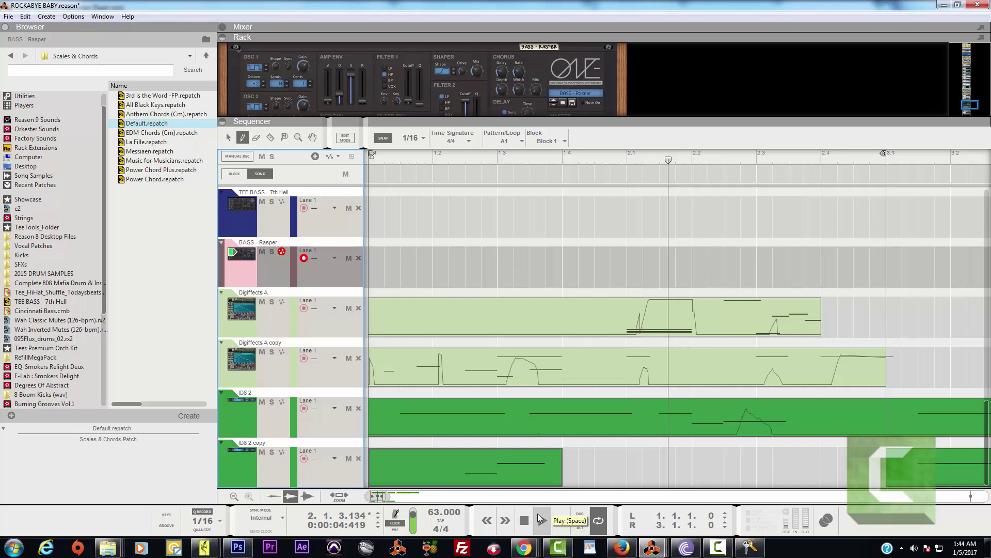
click(524, 521)
click(538, 520)
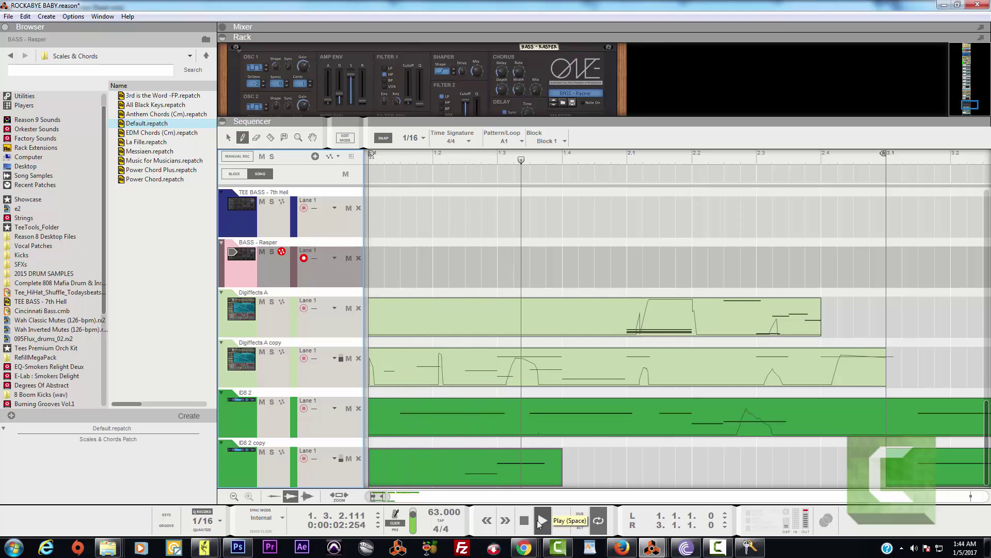
key(space)
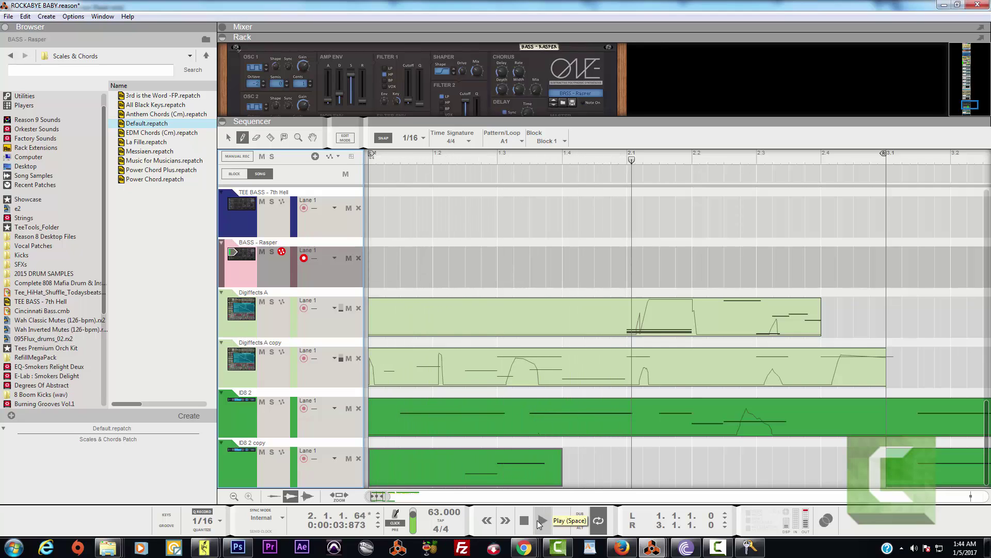
Restart the loop and record a short bass phrase between 1.3 and 1.4 on the BASS - Rasper track.
click(525, 520)
click(540, 520)
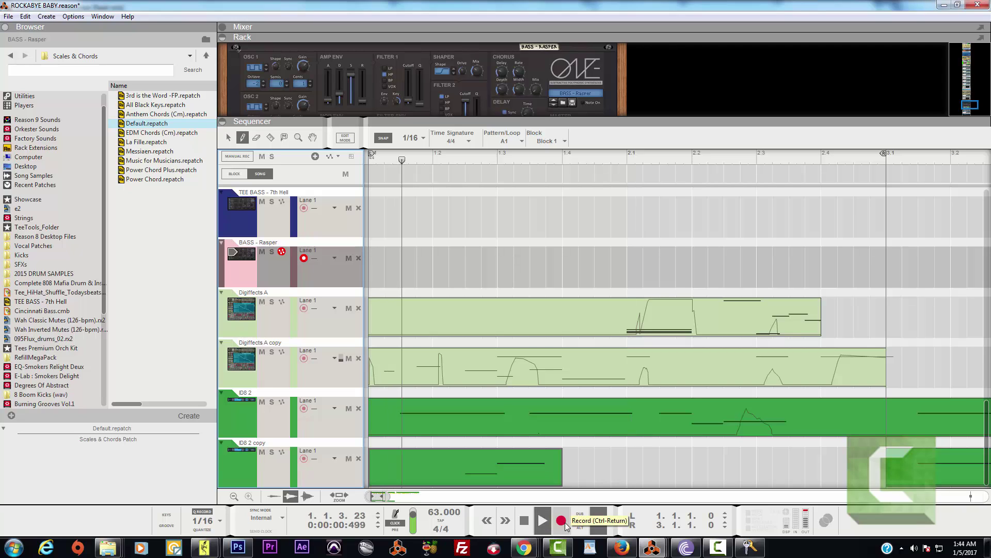
click(564, 522)
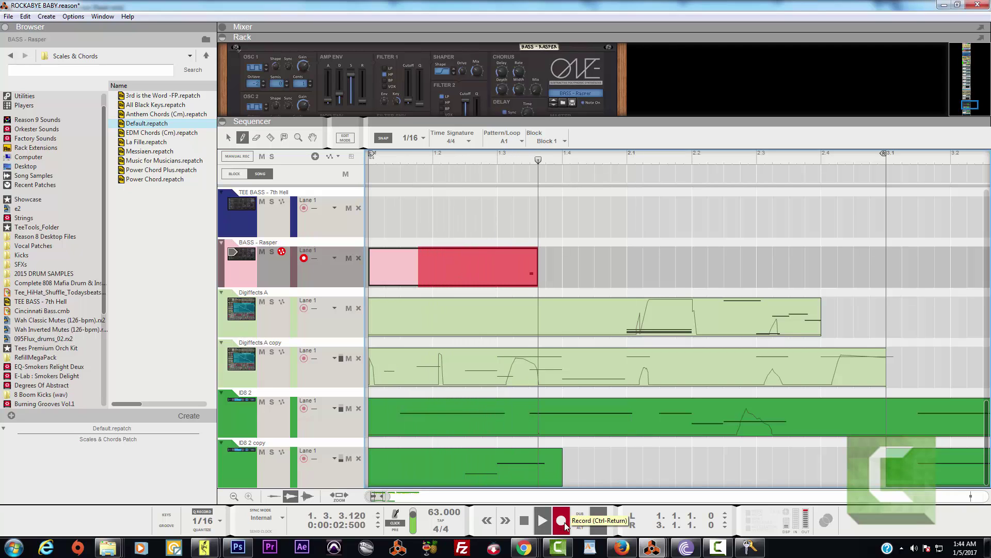
click(524, 520)
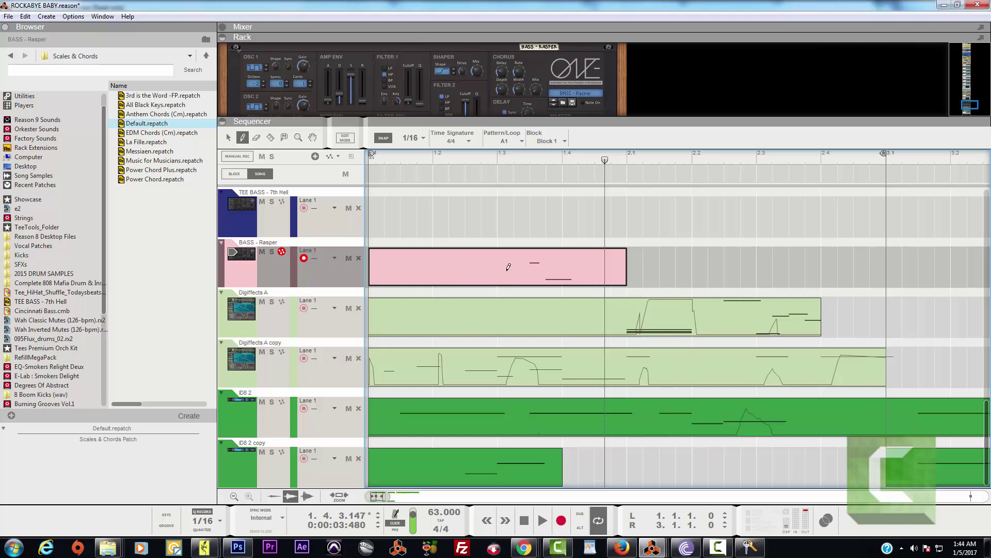
Play back the recorded BASS - Rasper phrase from the start of the song.
click(525, 520)
click(538, 520)
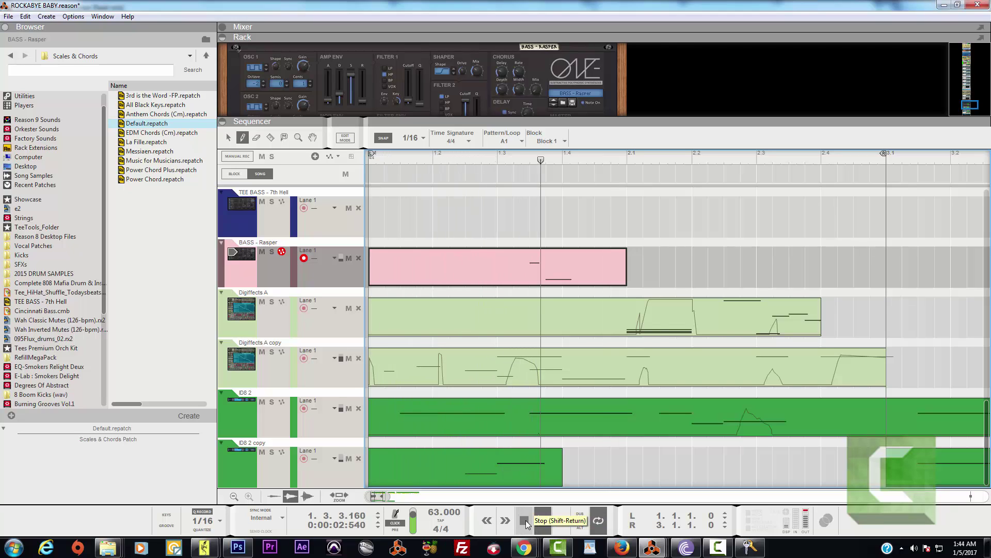
click(525, 520)
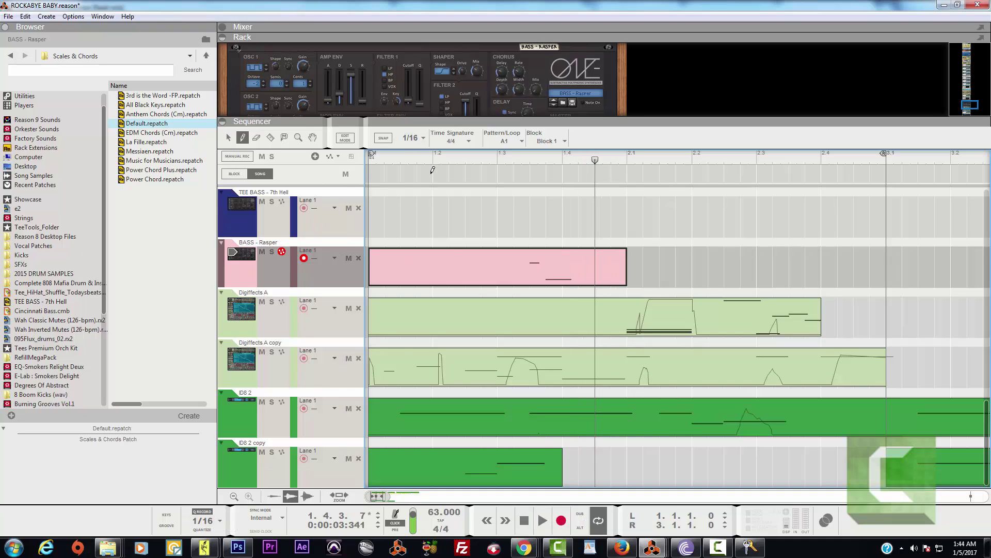
Set the sequencer snap to 1/32, turn off quantizing during recording and return to the song start.
click(422, 138)
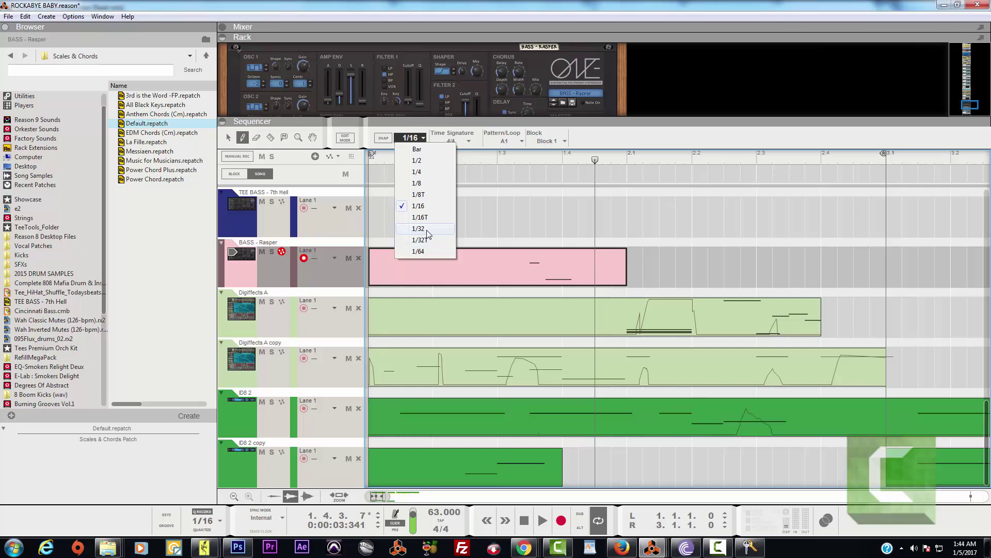
click(421, 228)
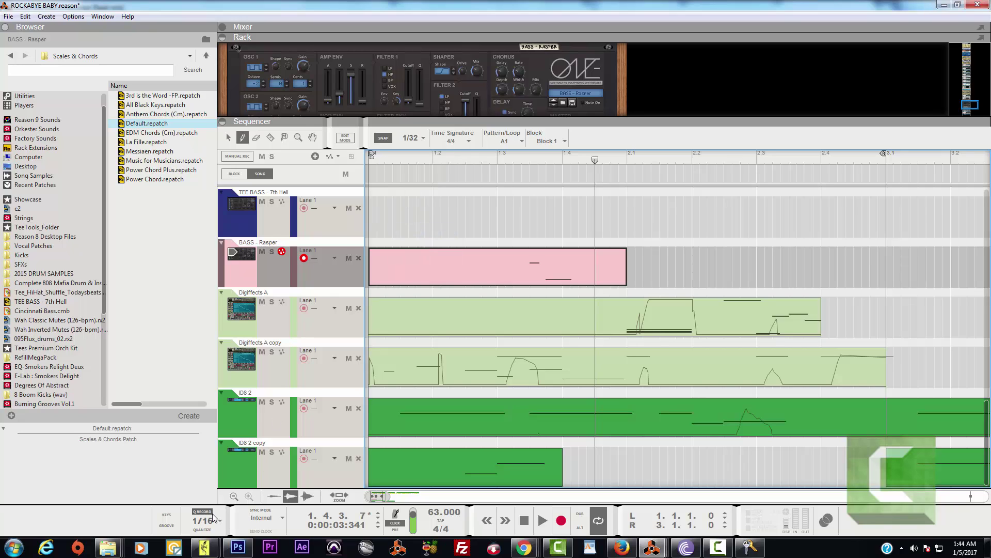
click(523, 520)
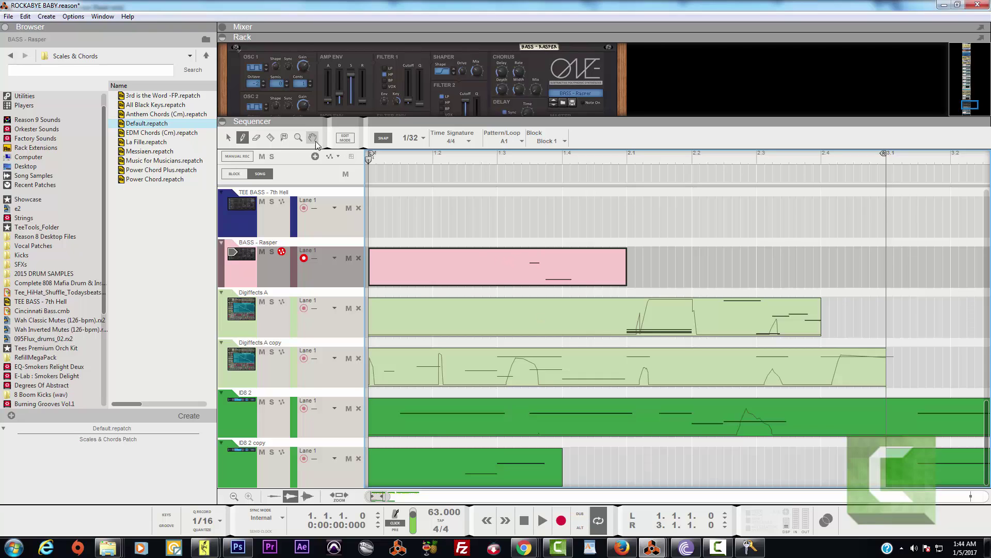
Erase the BASS - Rasper clip and record a replacement phrase between 1.3 and 1.4 from the song start.
click(256, 137)
click(470, 279)
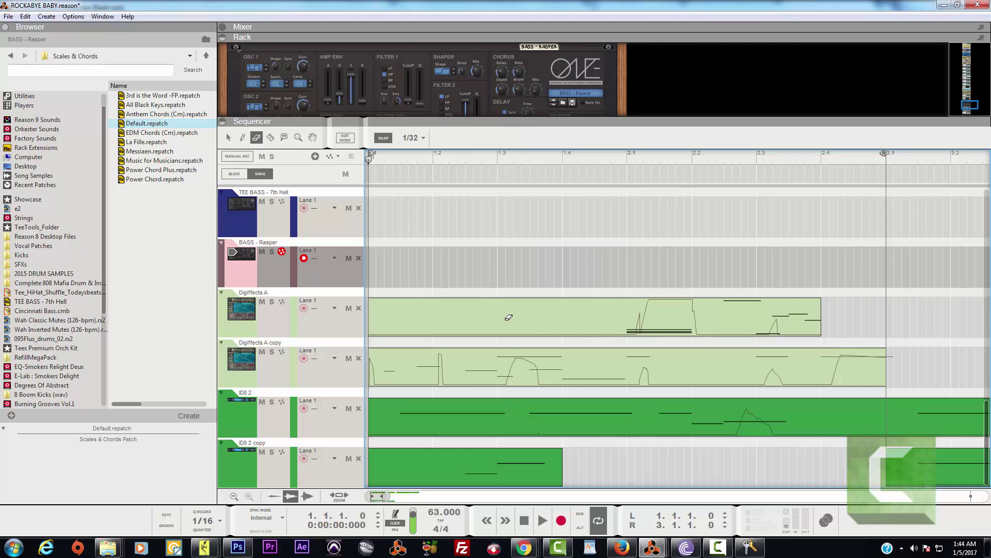
click(562, 521)
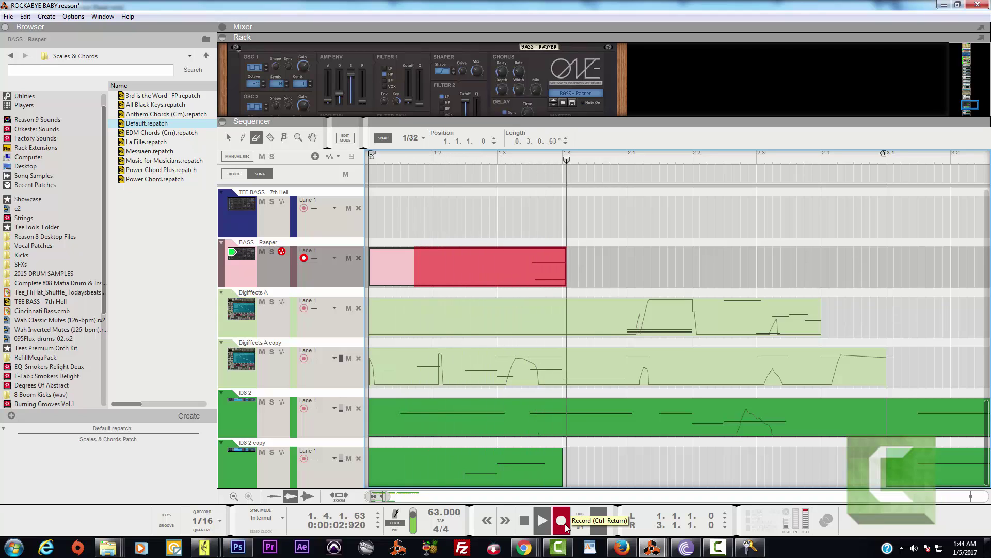
key(space)
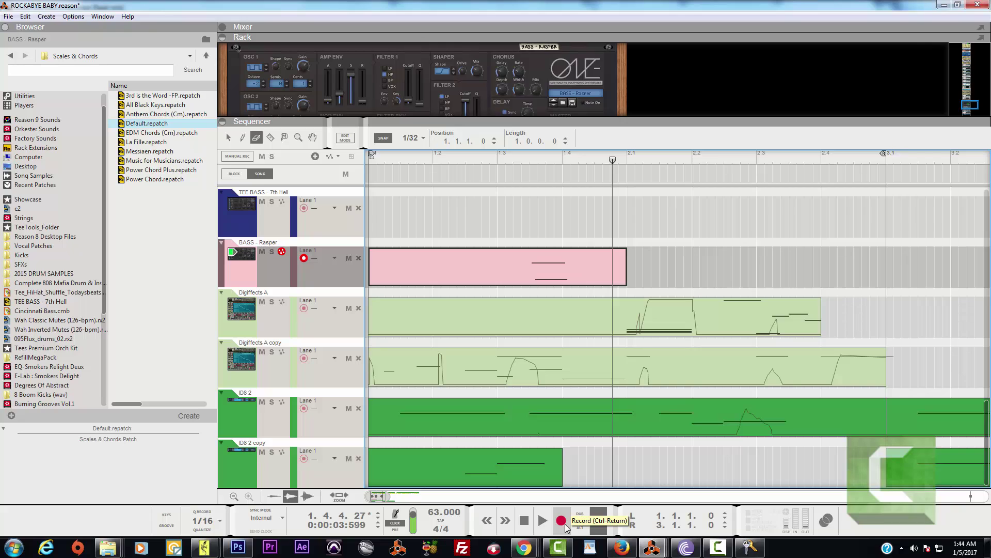
Erase the latest BASS - Rasper take and record two short high notes over one long low note between 1.3 and 2.1.
click(577, 265)
click(524, 520)
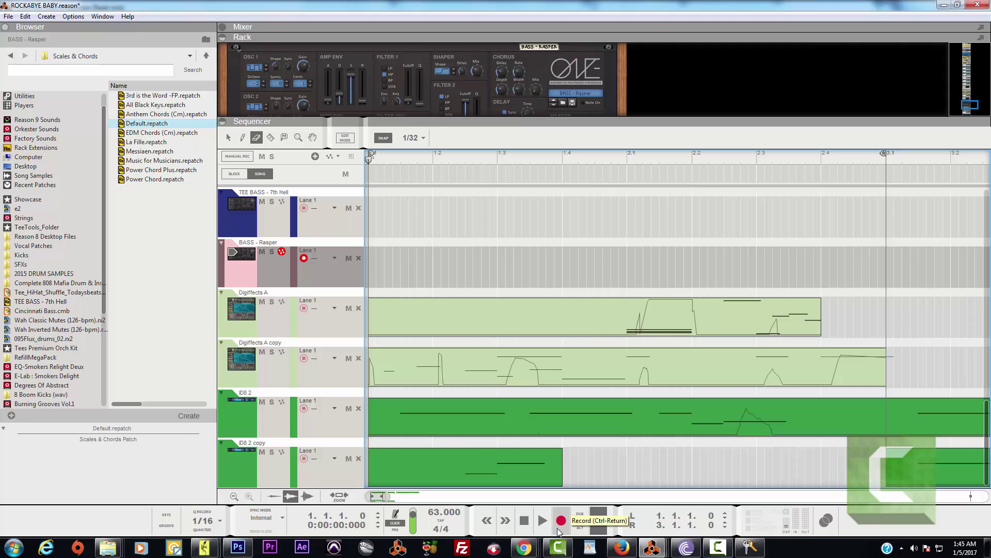
click(558, 529)
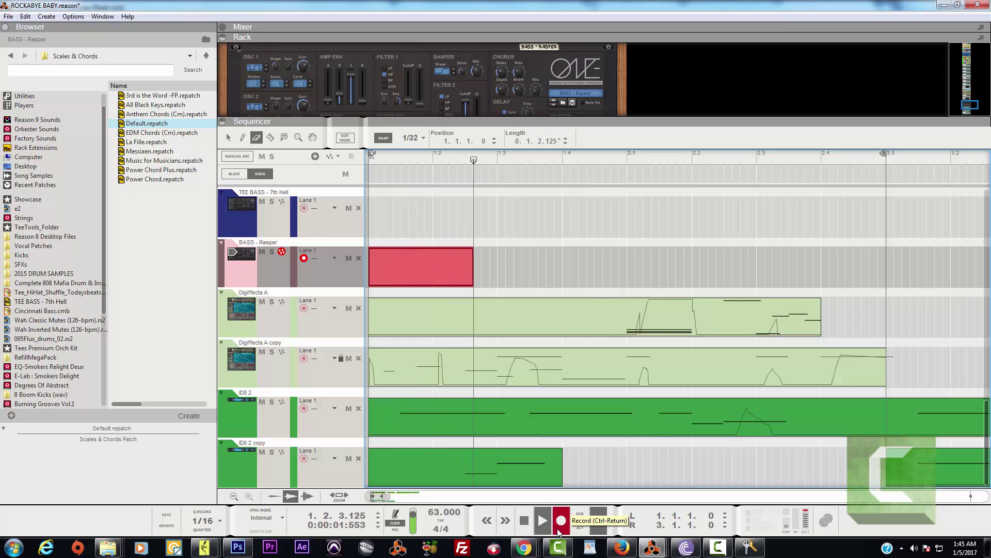
key(space)
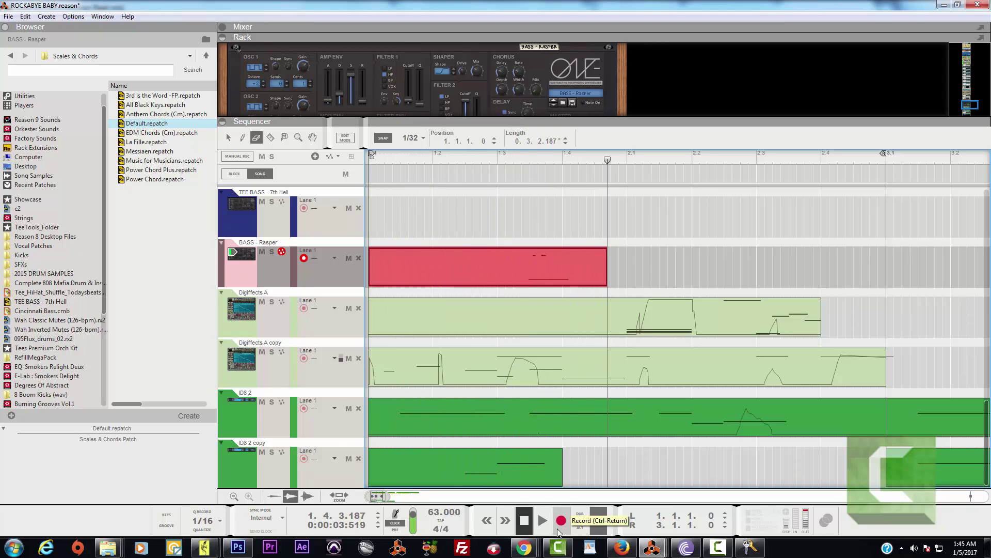
Play back the new BASS - Rasper take from the song start into bar 2.
click(522, 522)
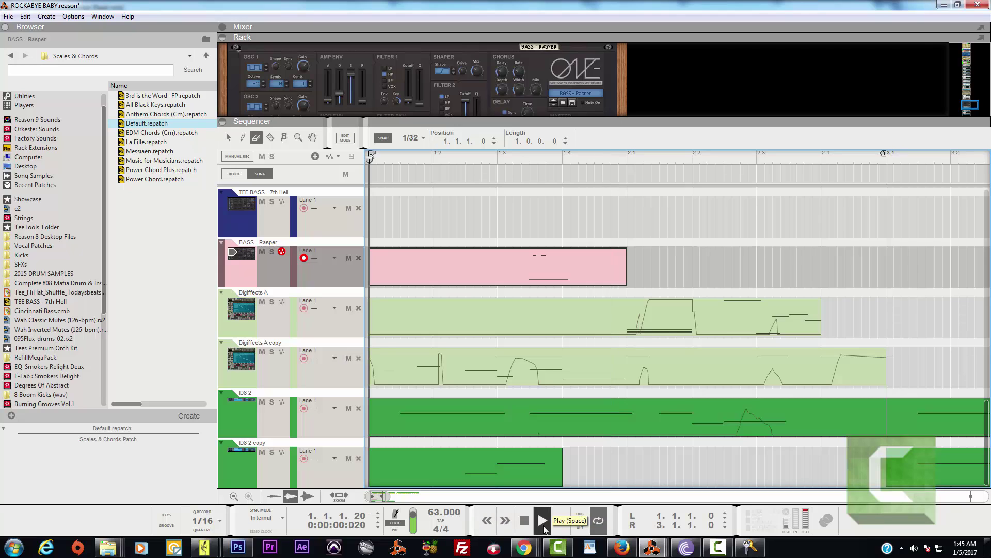
click(543, 525)
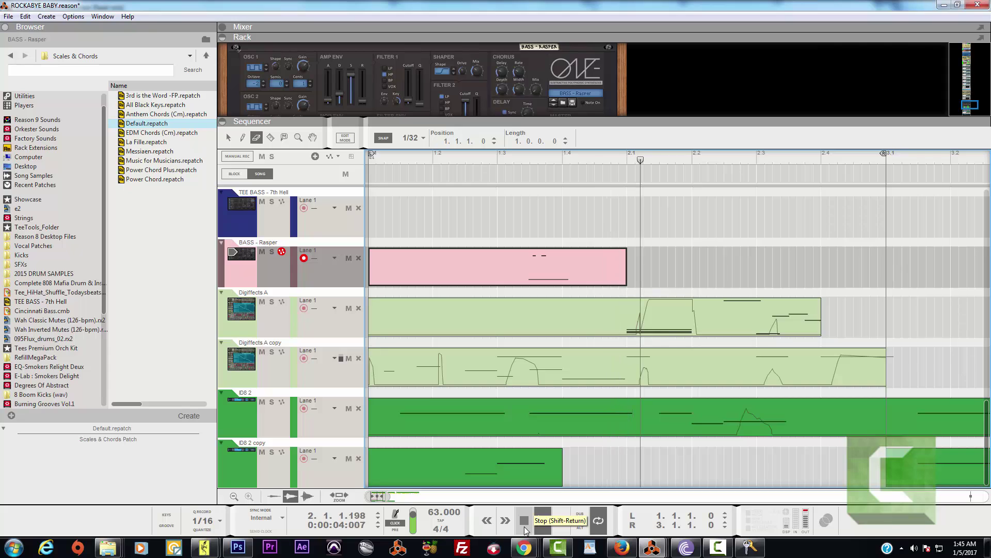
click(525, 525)
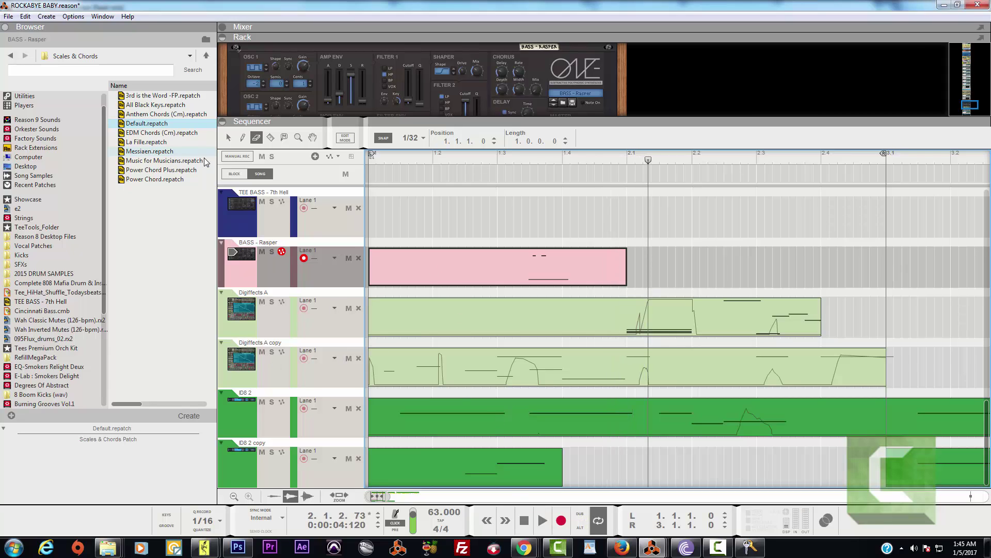
Select the TEE BASS - 7th Hell track and play the loop from the song start to rehearse a low bass note.
click(250, 221)
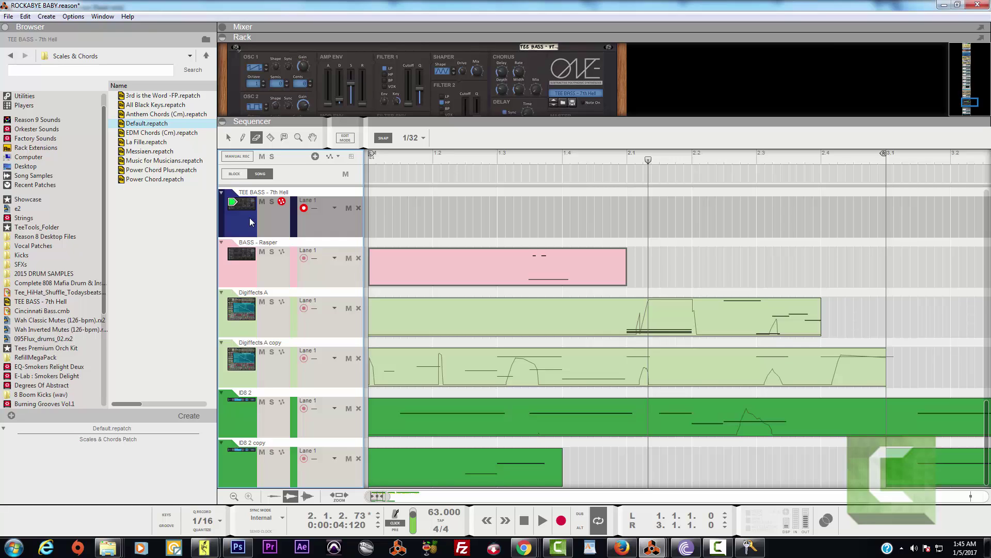
click(525, 521)
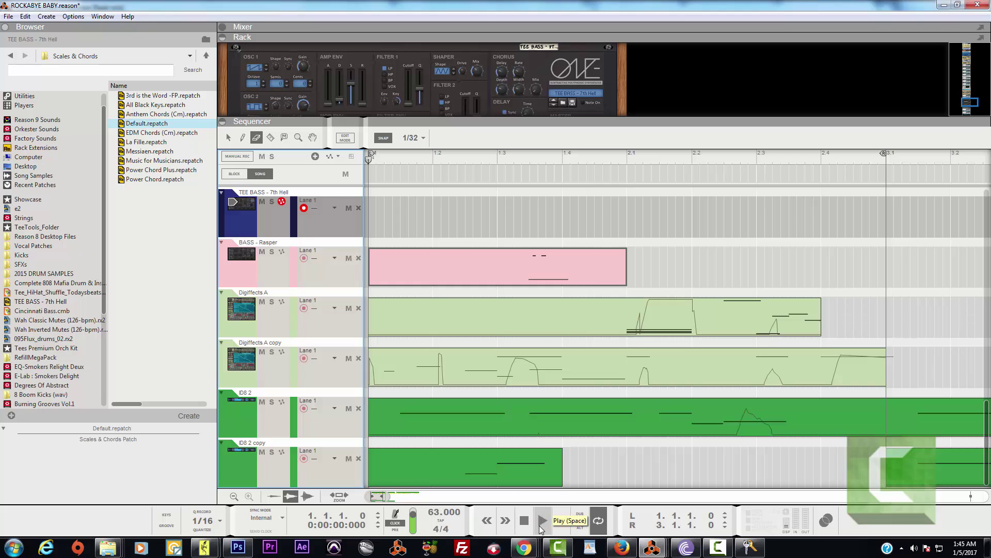
click(541, 525)
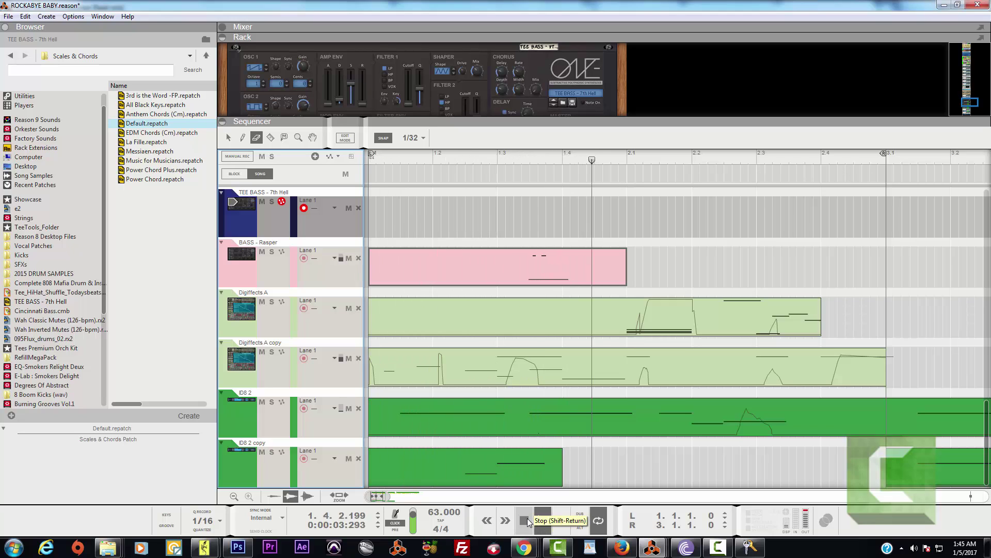
click(527, 523)
click(541, 523)
click(526, 522)
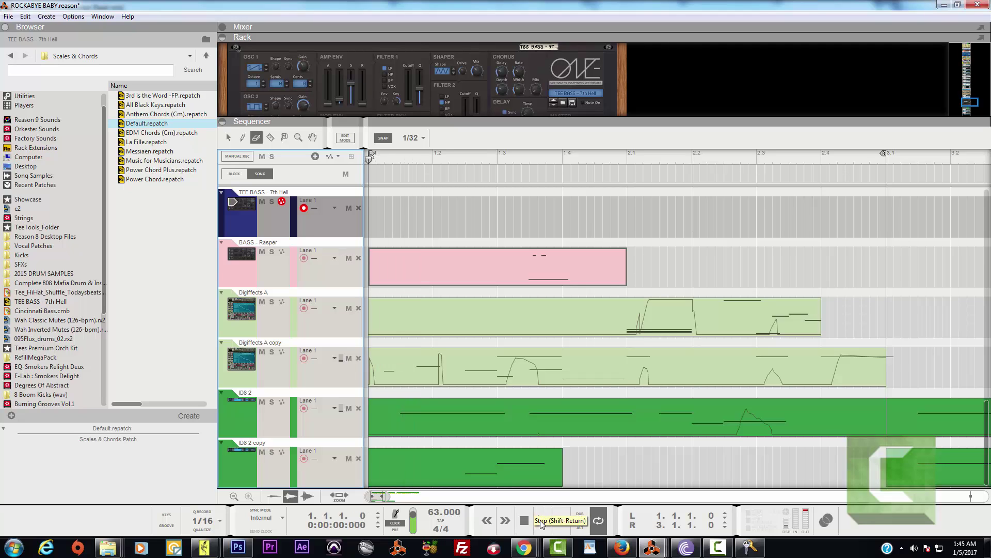
click(561, 521)
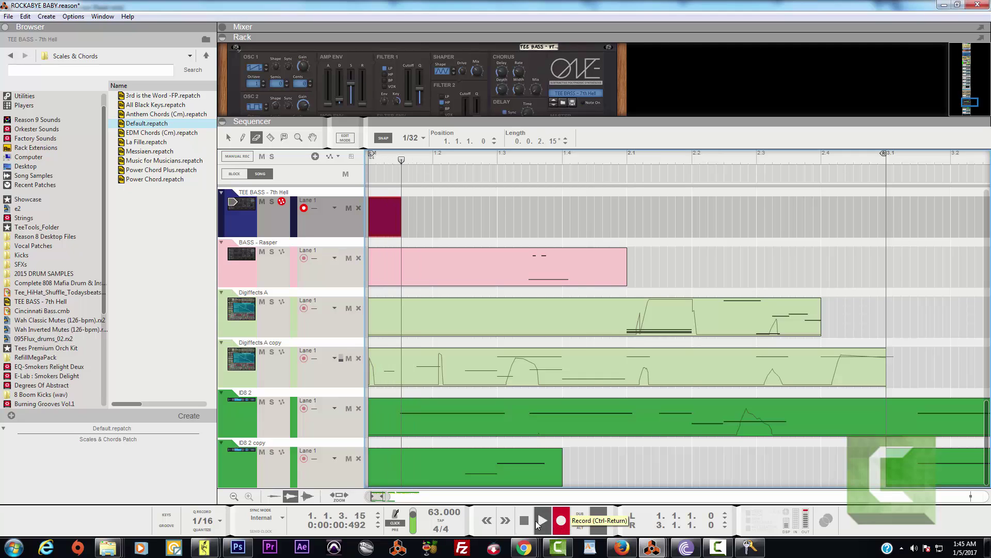
click(522, 521)
click(542, 520)
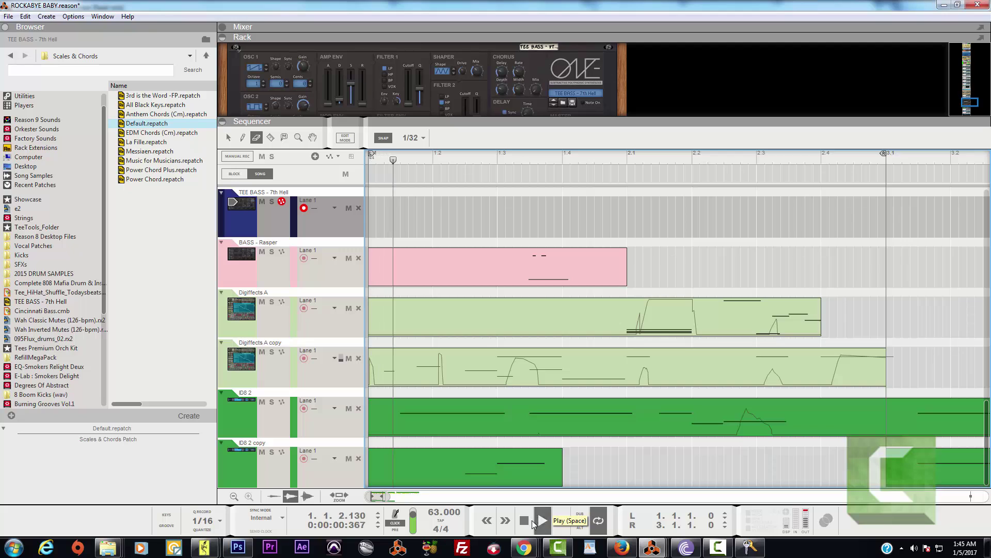
click(523, 523)
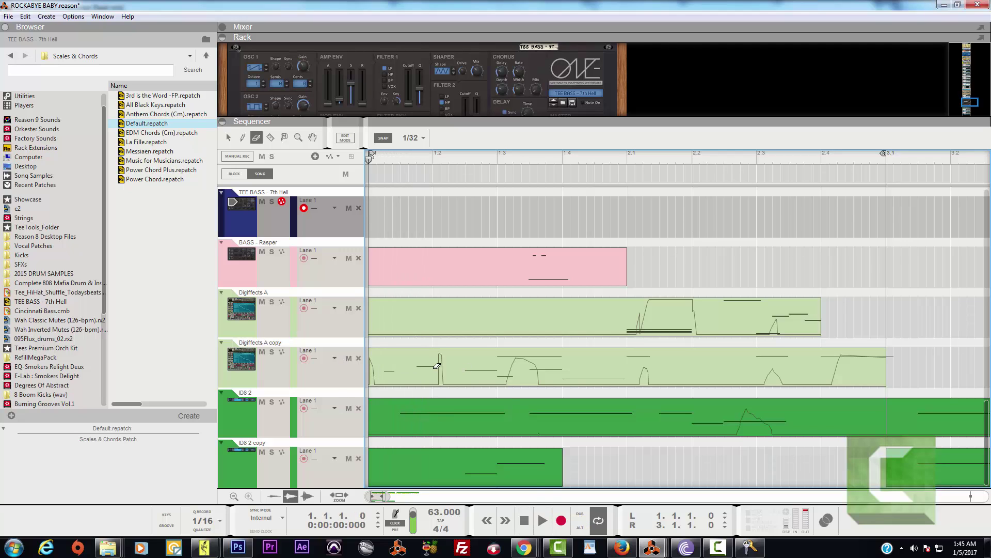
Record a single D#1 note near the start of bar 1 on TEE BASS - 7th Hell and move it to position 1.1.1.30.
click(561, 520)
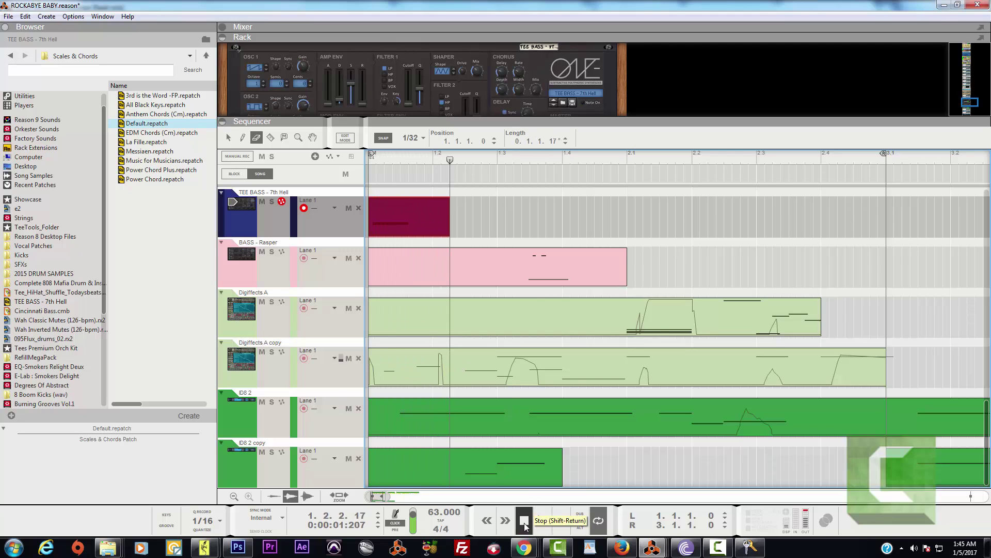
click(524, 521)
click(229, 137)
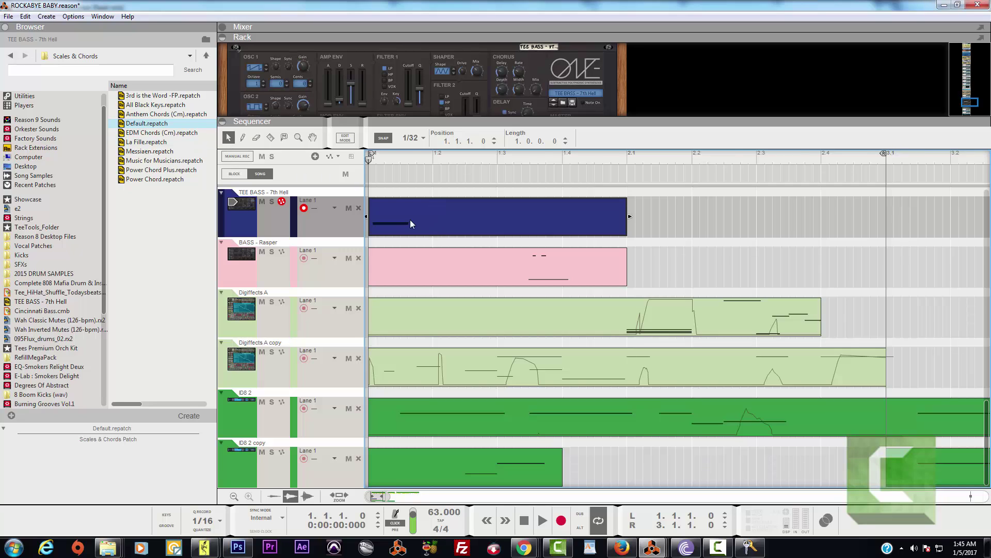
double_click(410, 219)
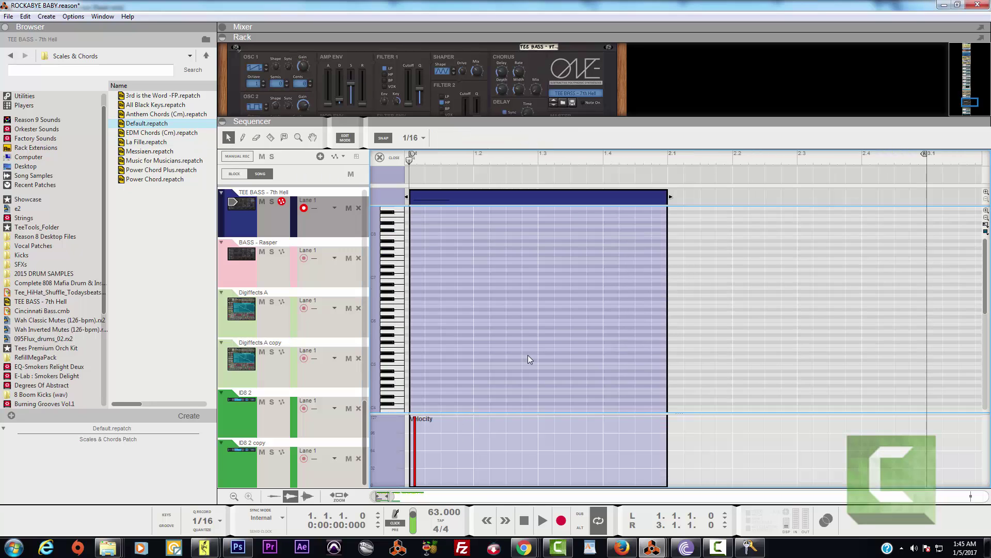
scroll(527, 355, down, 10)
click(433, 310)
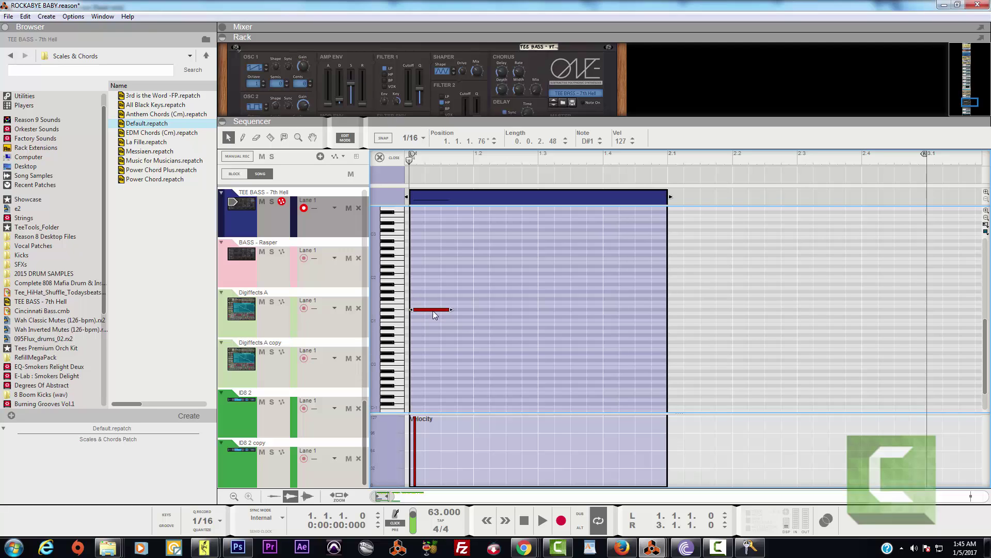
drag(432, 311, 429, 311)
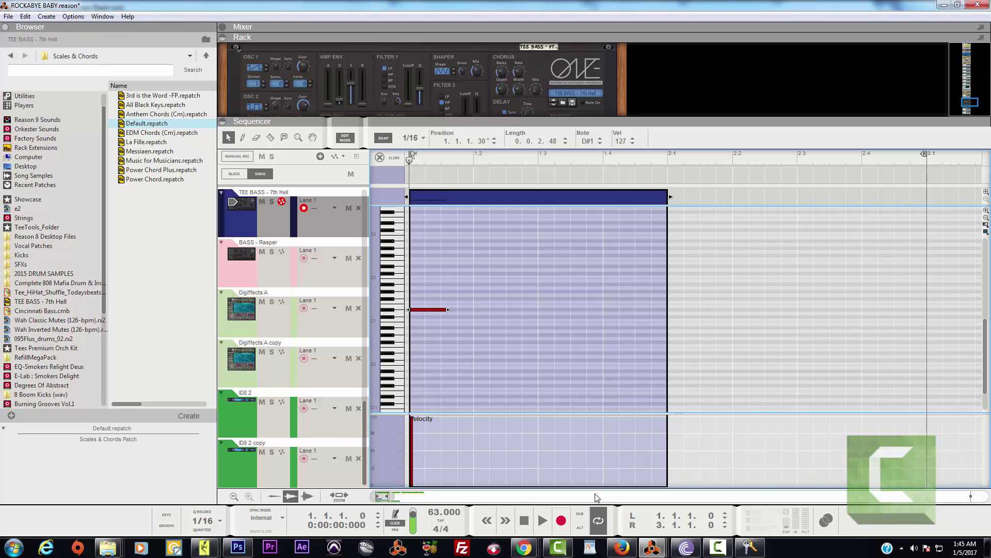
Play back the repositioned TEE BASS note, close the clip editor and replay the loop from the song start.
click(541, 521)
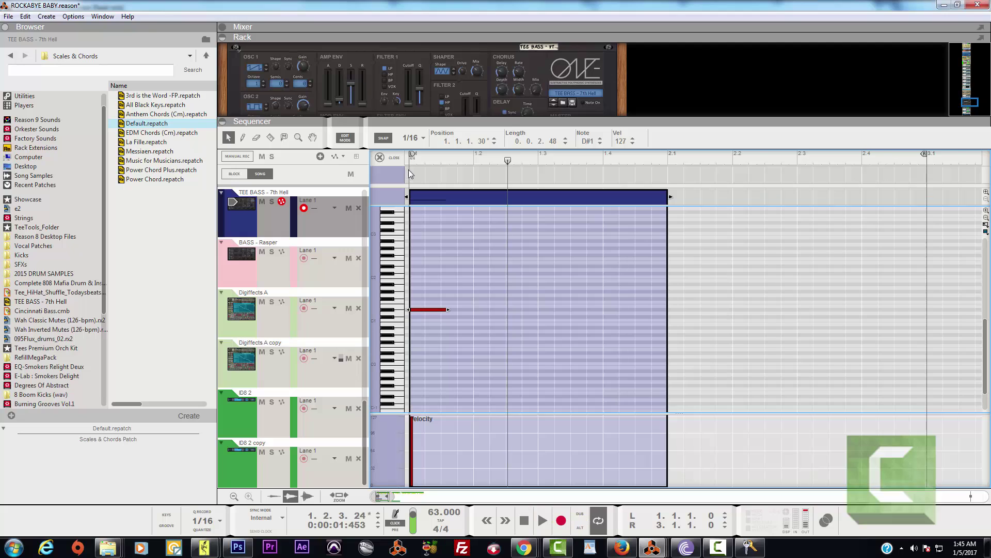
double_click(401, 189)
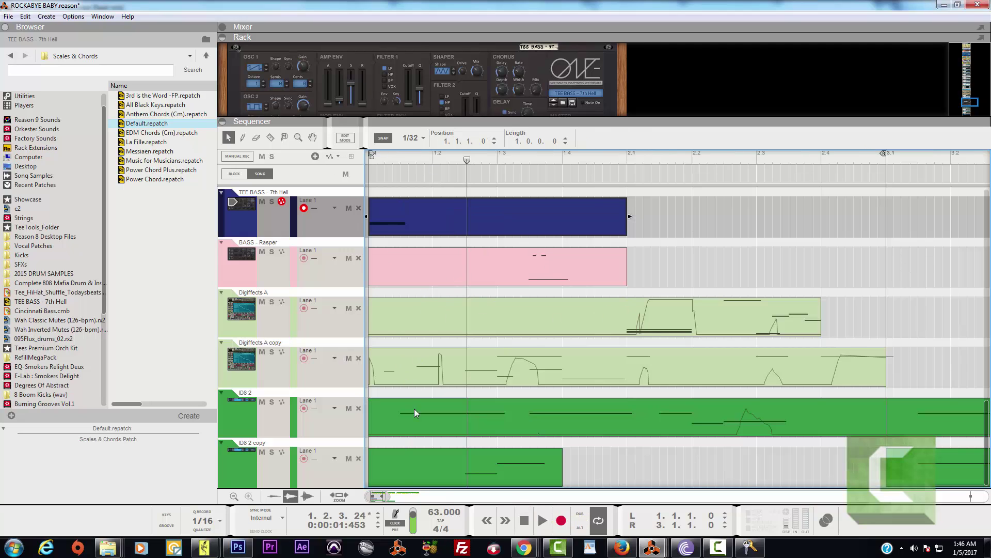
click(524, 517)
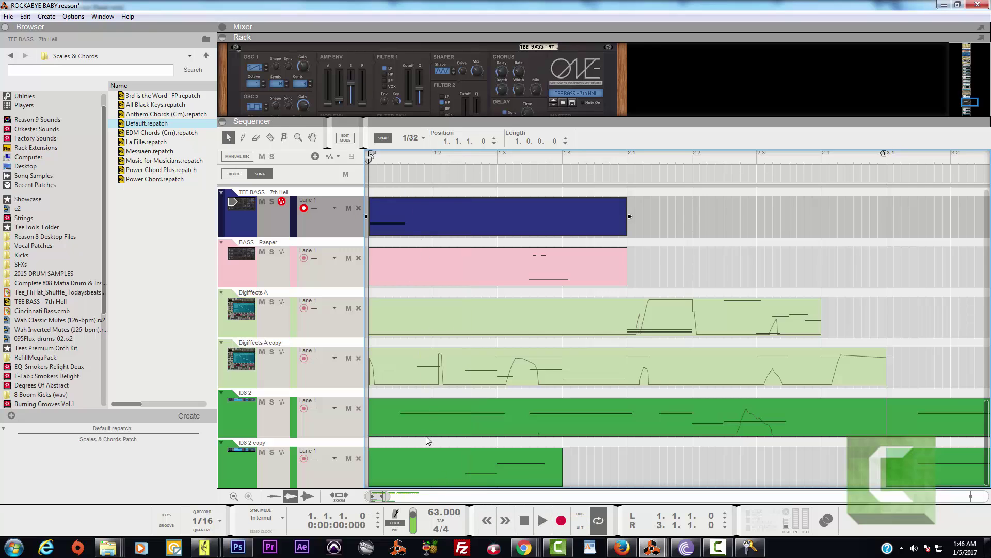
click(539, 528)
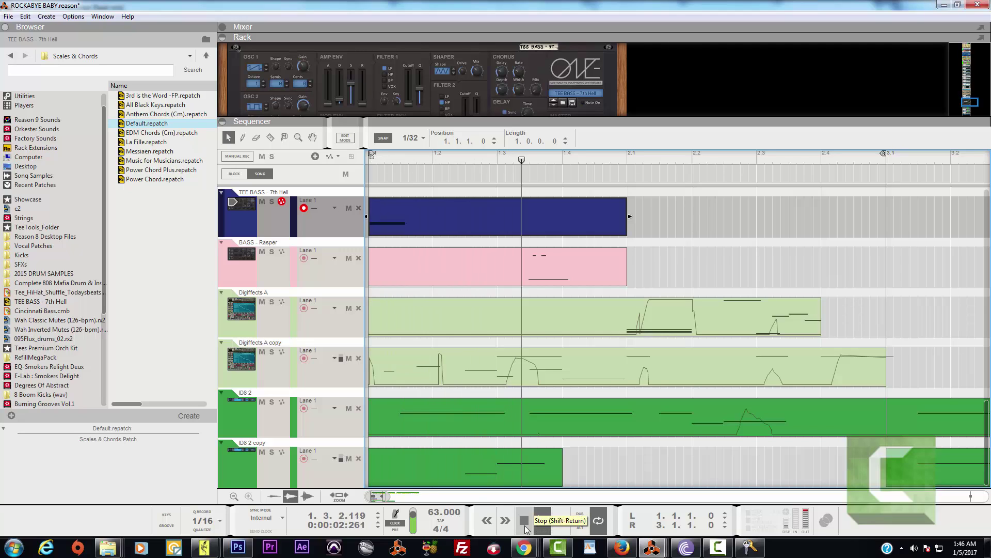
double_click(525, 525)
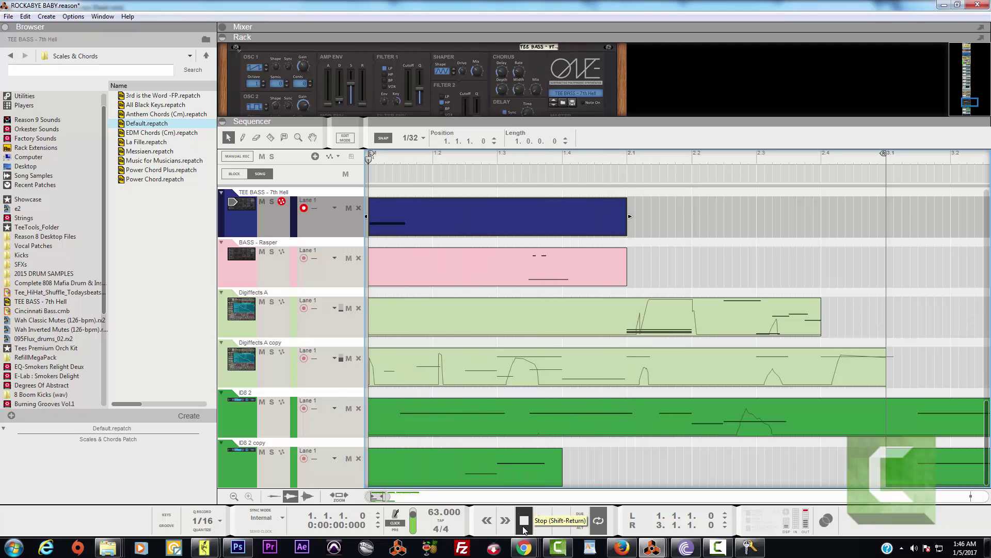
click(543, 521)
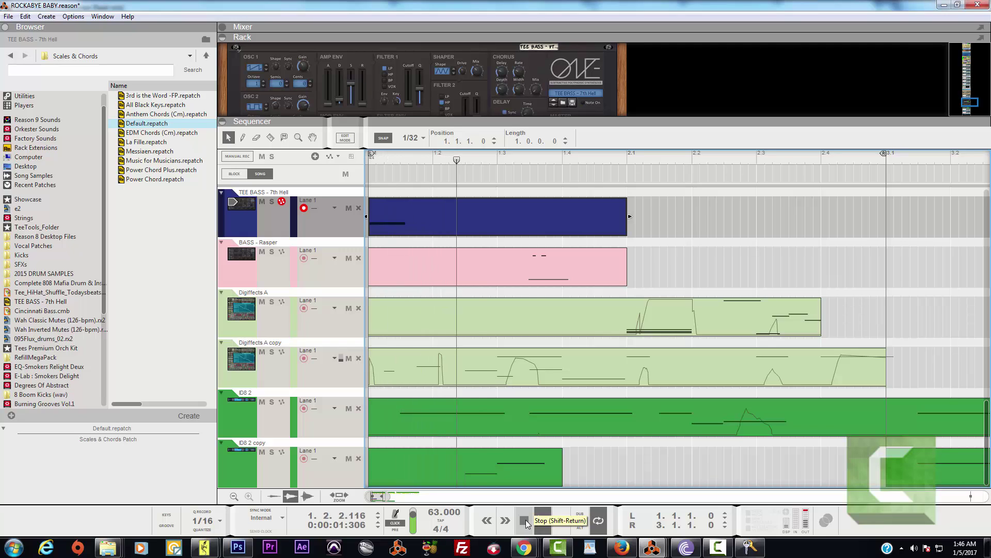
click(526, 519)
Delete the BASS - Rasper clip and select the BASS - Rasper track for another take.
click(556, 272)
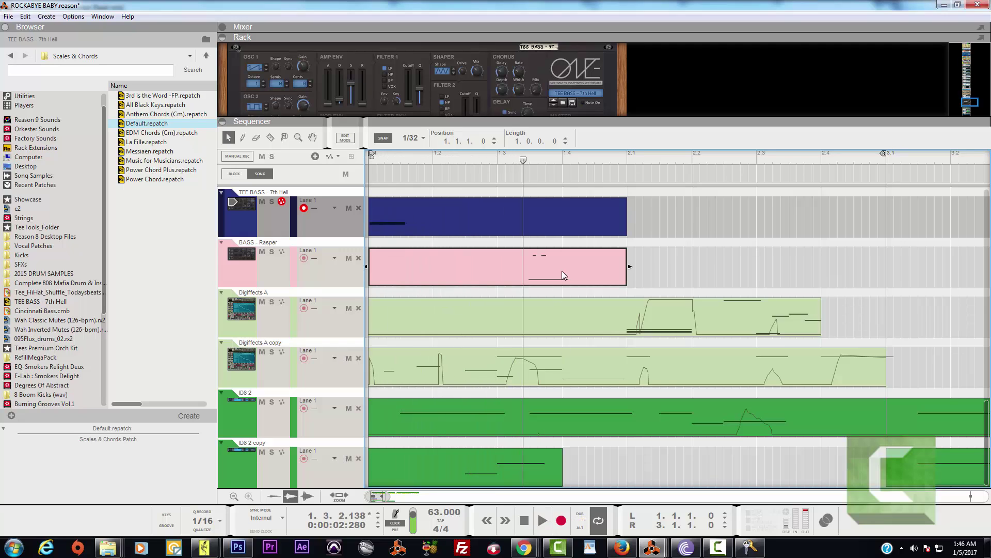
key(Delete)
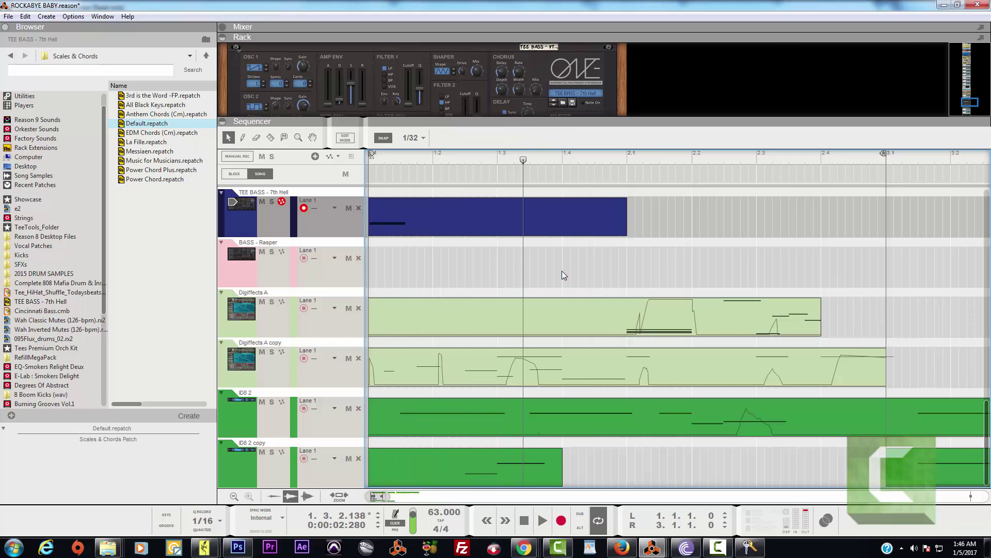
click(246, 262)
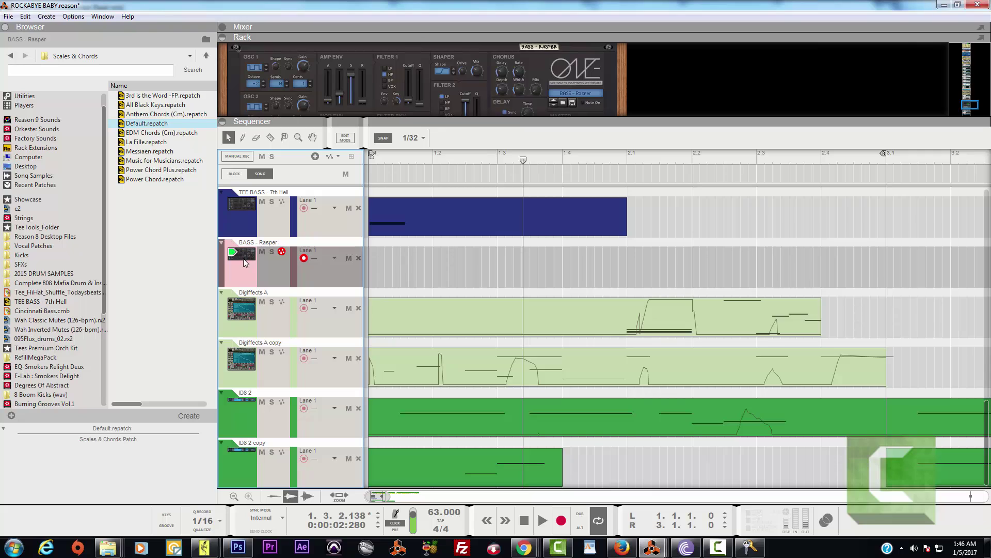
Play the loop repeatedly from the song start to rehearse a phrase on the BASS - Rasper track.
click(525, 520)
click(545, 527)
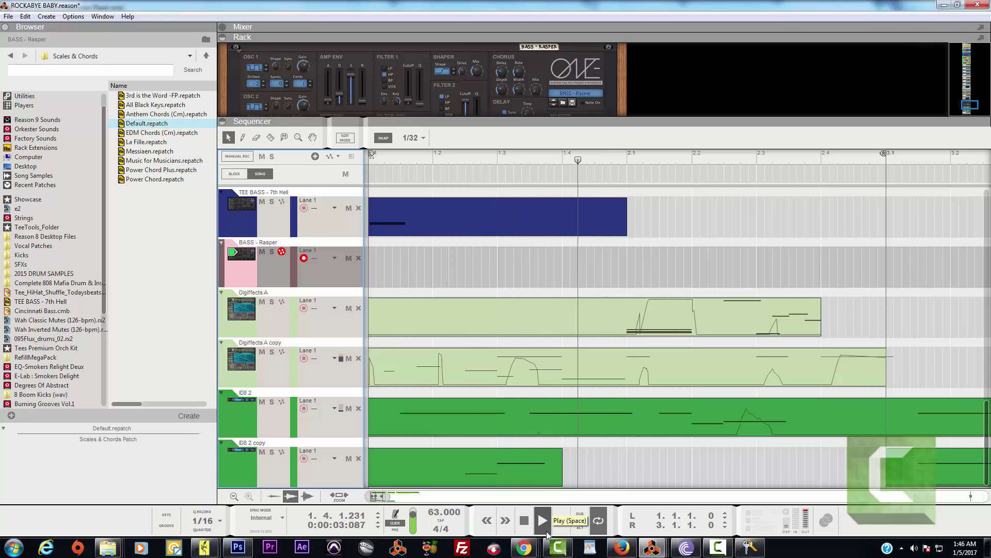
key(space)
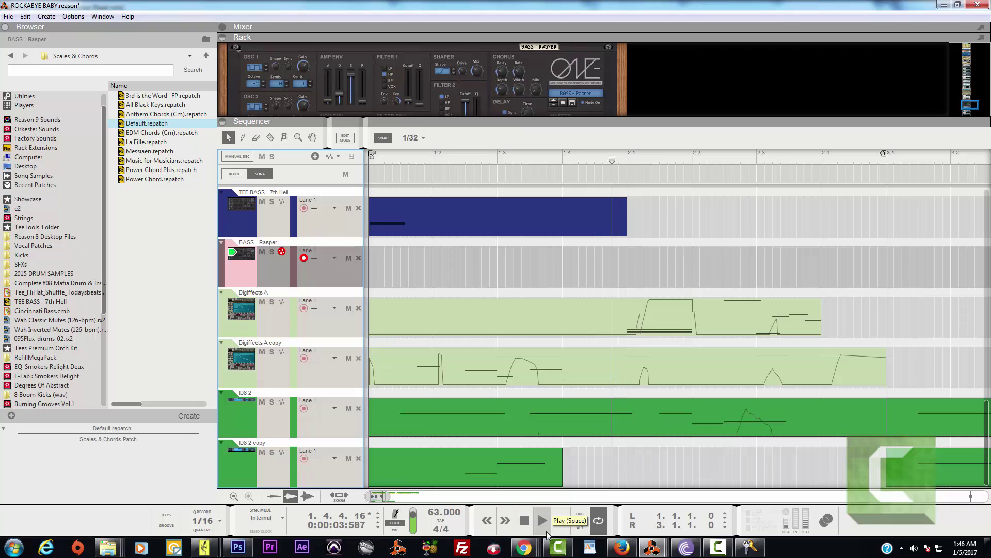
click(524, 520)
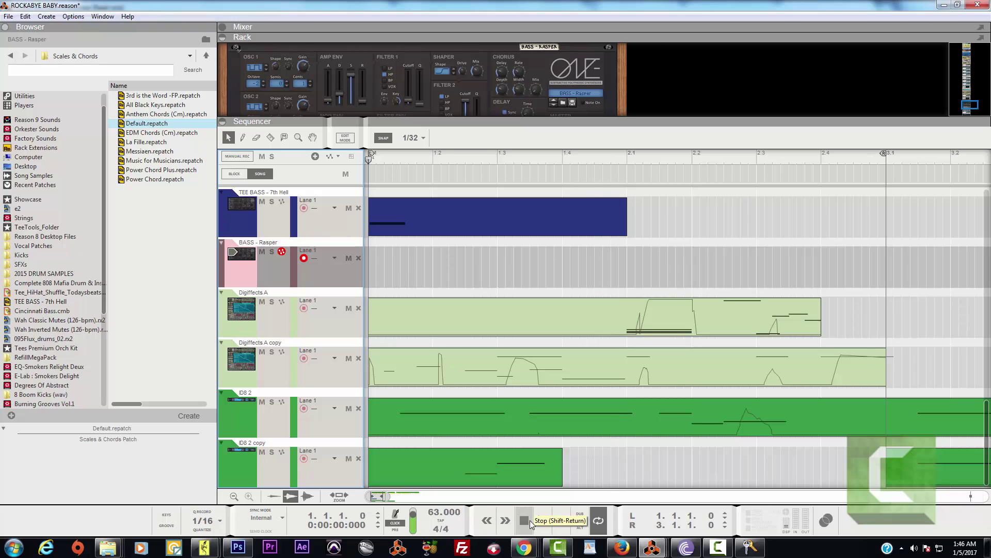
click(542, 519)
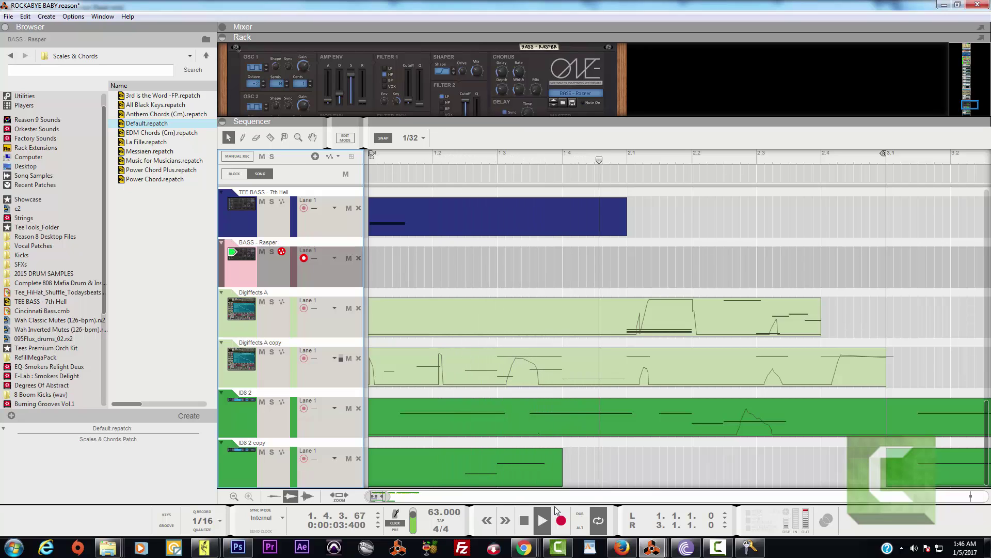
key(space)
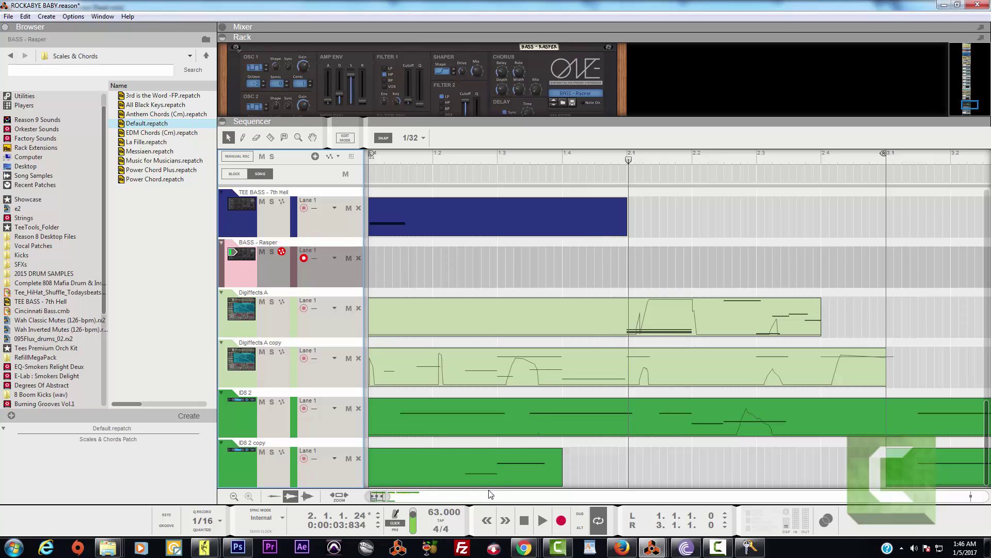
click(524, 520)
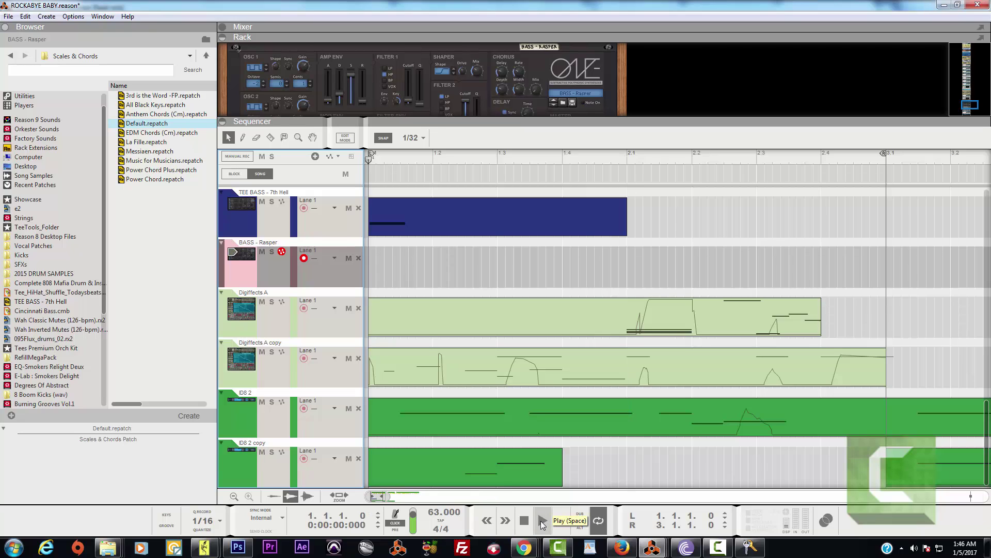
Try recording a three-note phrase late in bar 1 on BASS - Rasper and delete the resulting clip.
click(540, 521)
click(561, 521)
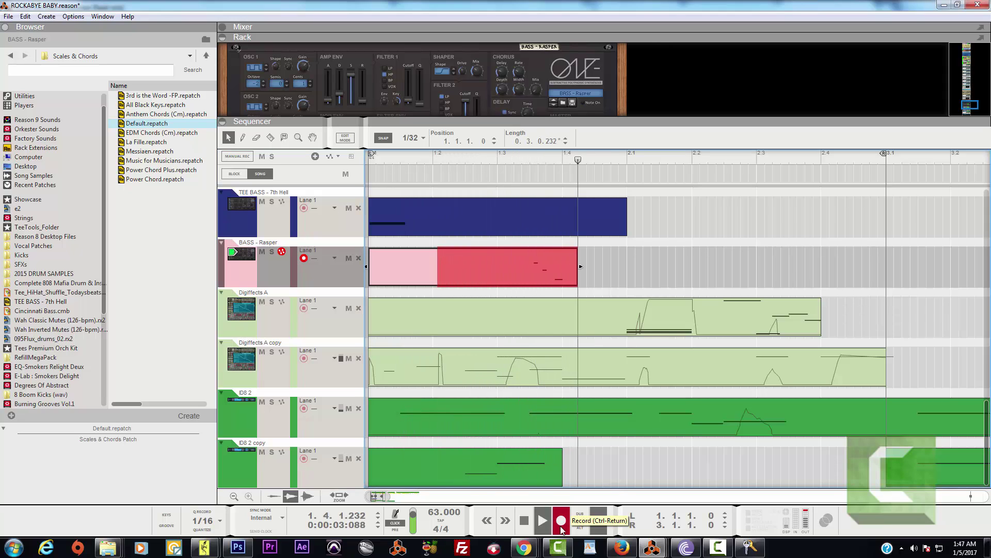
key(space)
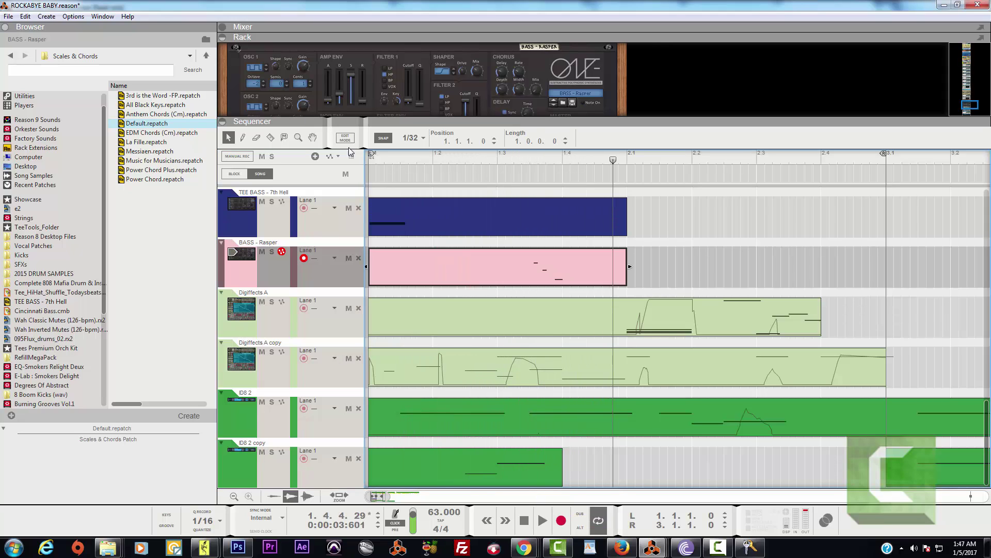
click(524, 520)
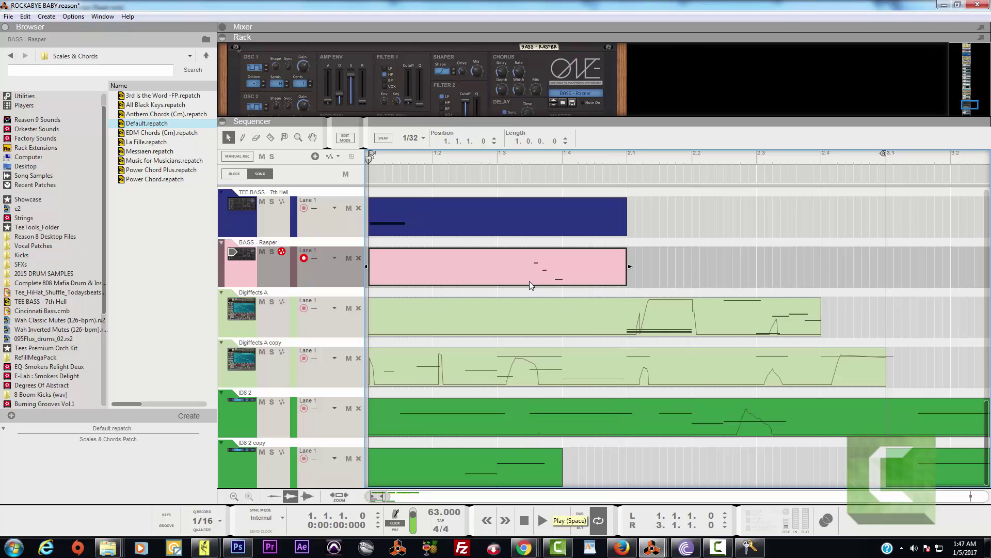
key(Delete)
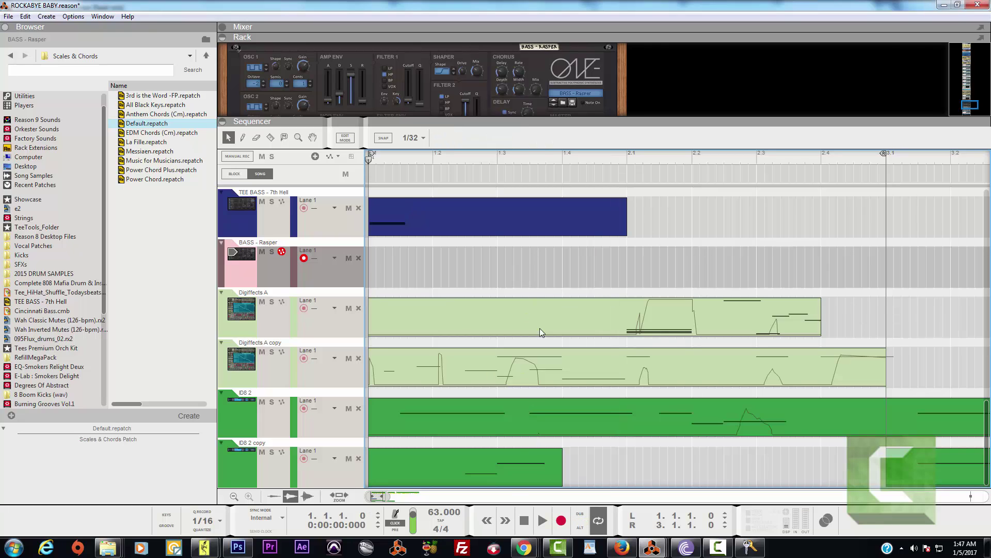
Record a descending three-note phrase from beat 3 of bar 1 on BASS - Rasper and play it back from the song start.
click(561, 520)
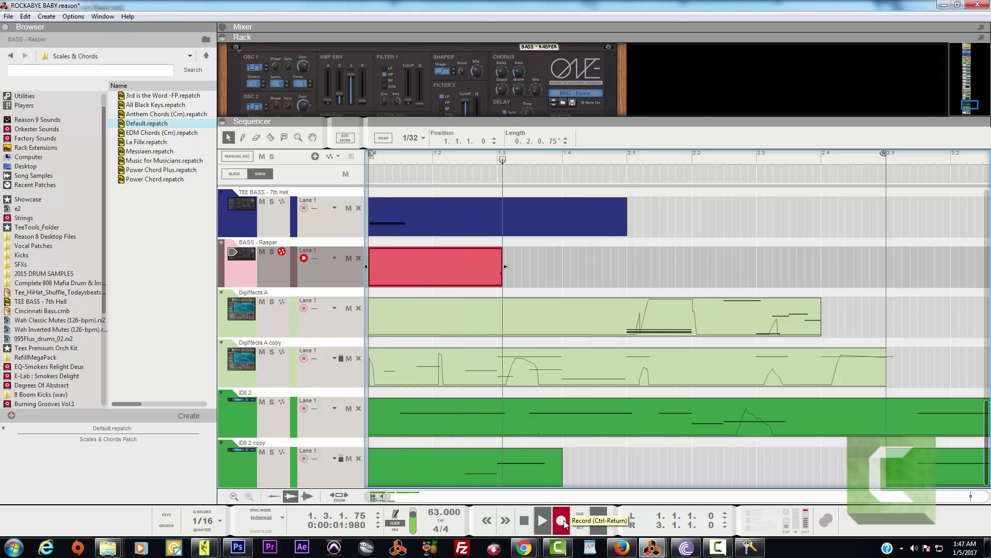
key(space)
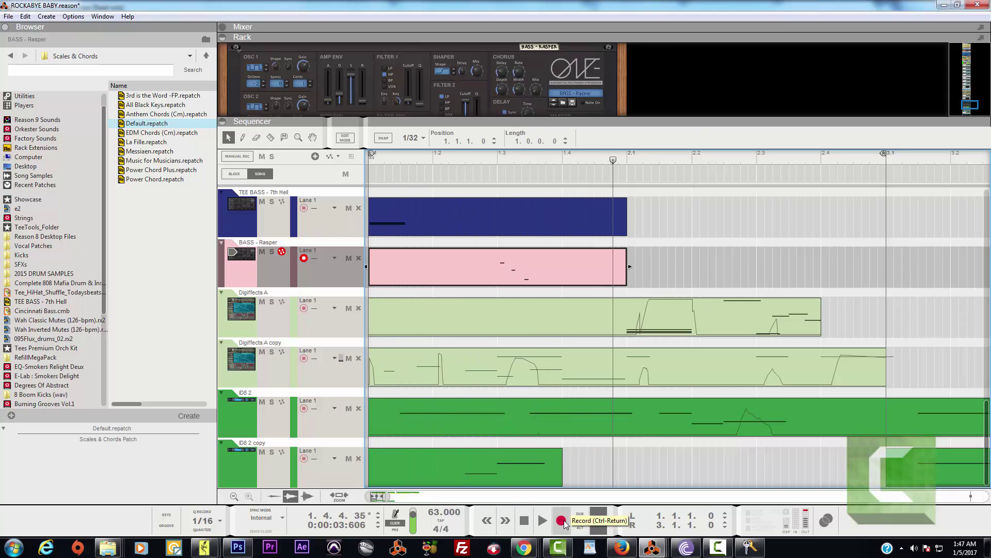
click(528, 522)
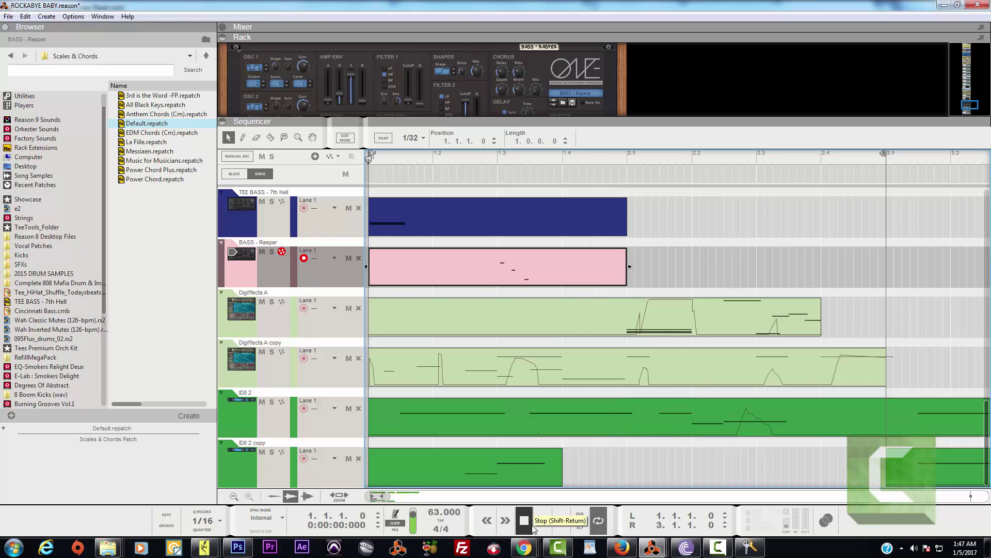
click(539, 518)
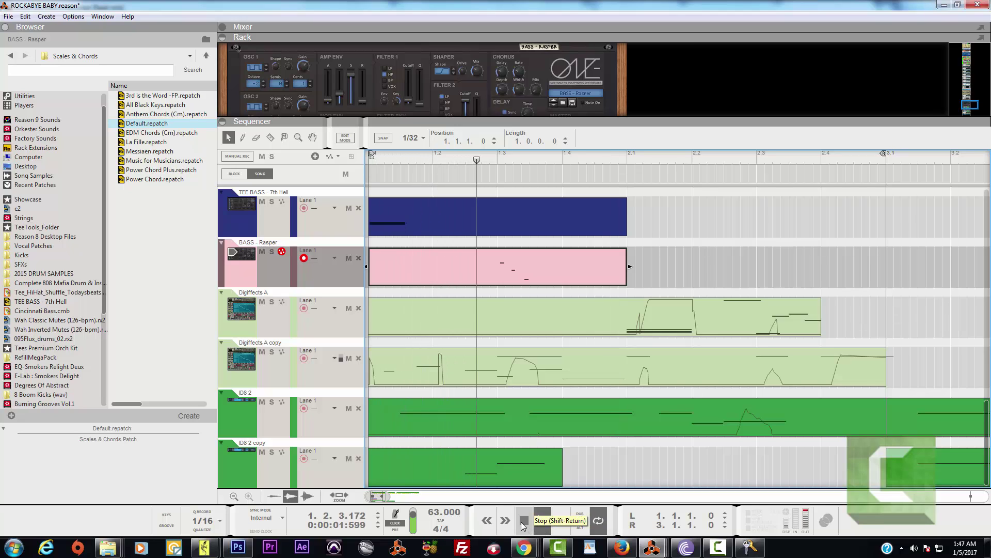
click(524, 521)
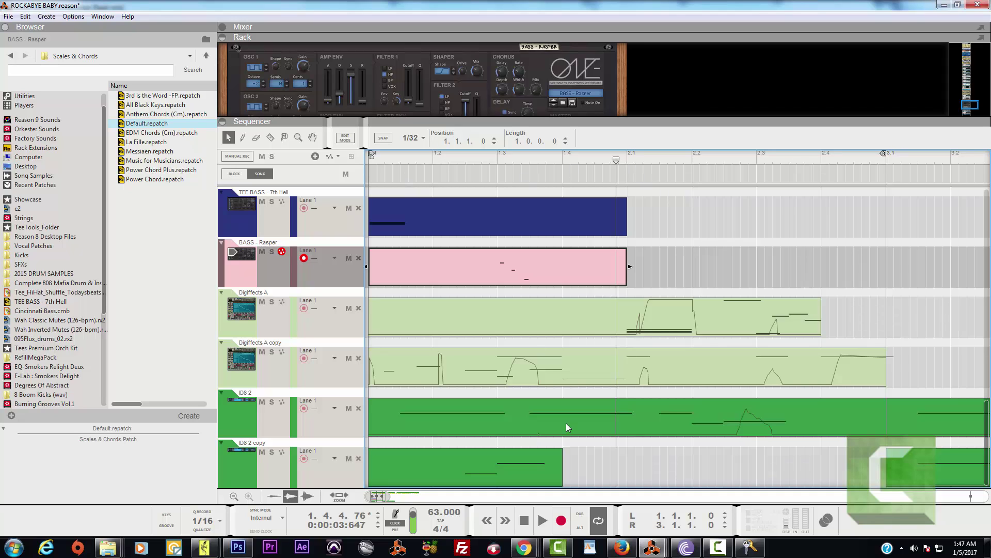
click(532, 525)
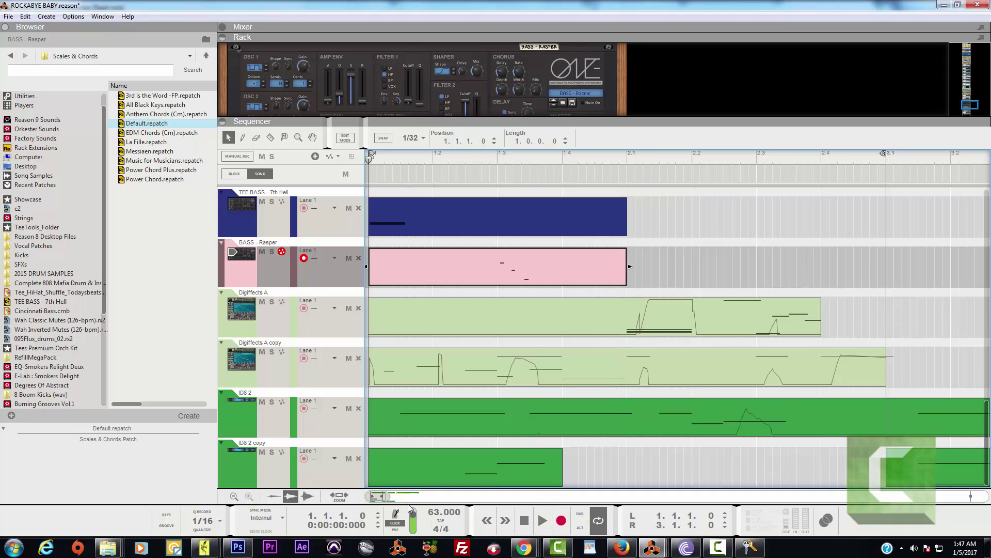
Review the arrangement's tracks over a wider time range and play the loop with the new BASS - Rasper phrase.
drag(389, 496, 399, 496)
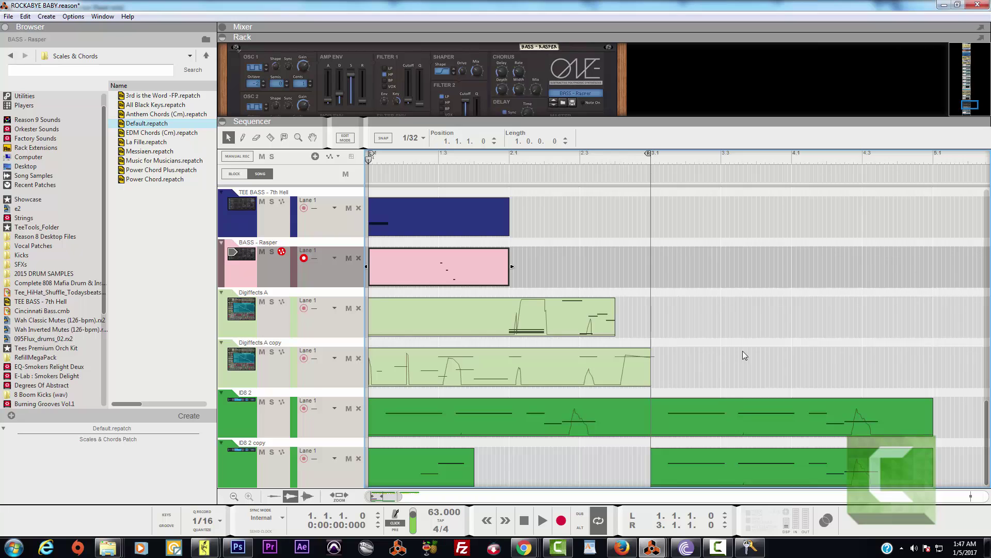
scroll(744, 340, up, 10)
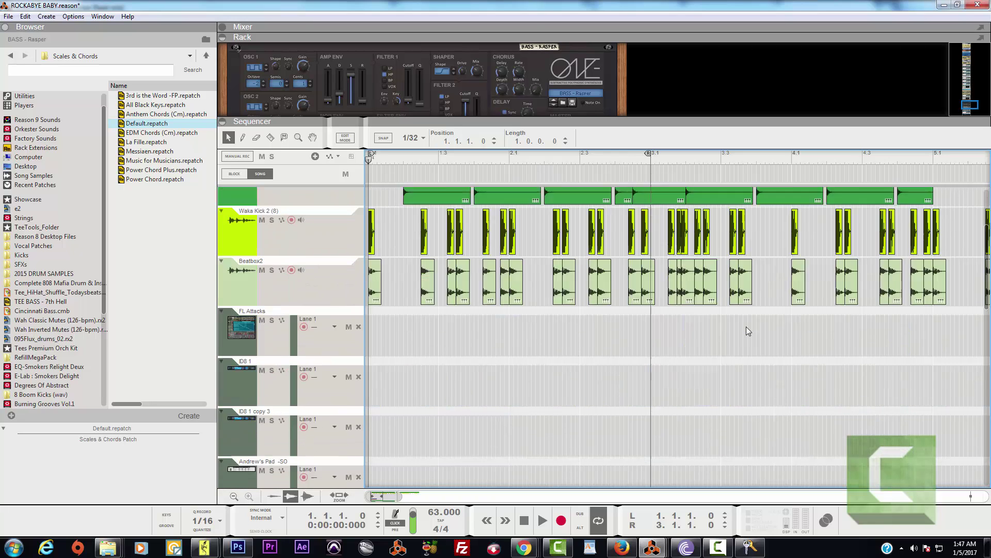
scroll(746, 326, down, 10)
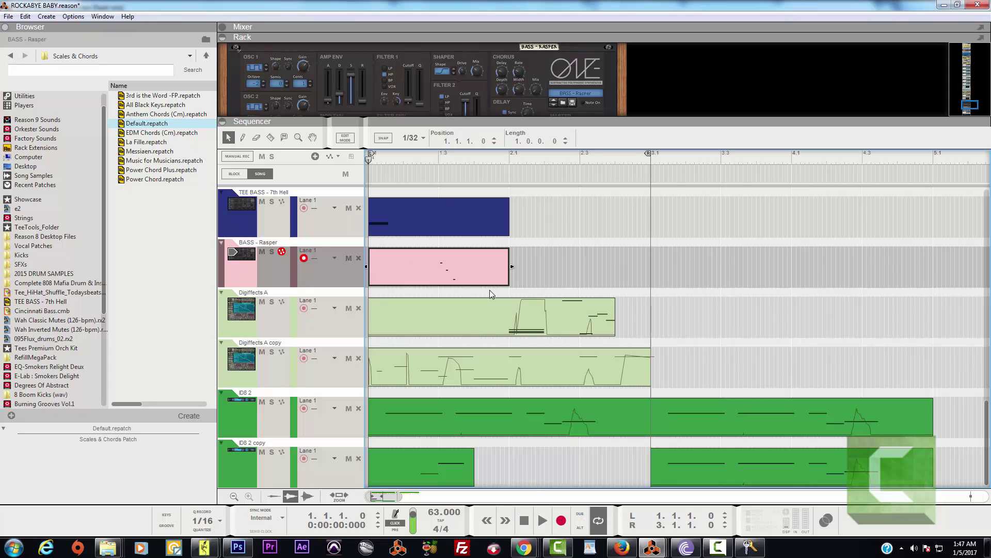
scroll(386, 268, up, 3)
scroll(538, 287, down, 3)
click(544, 528)
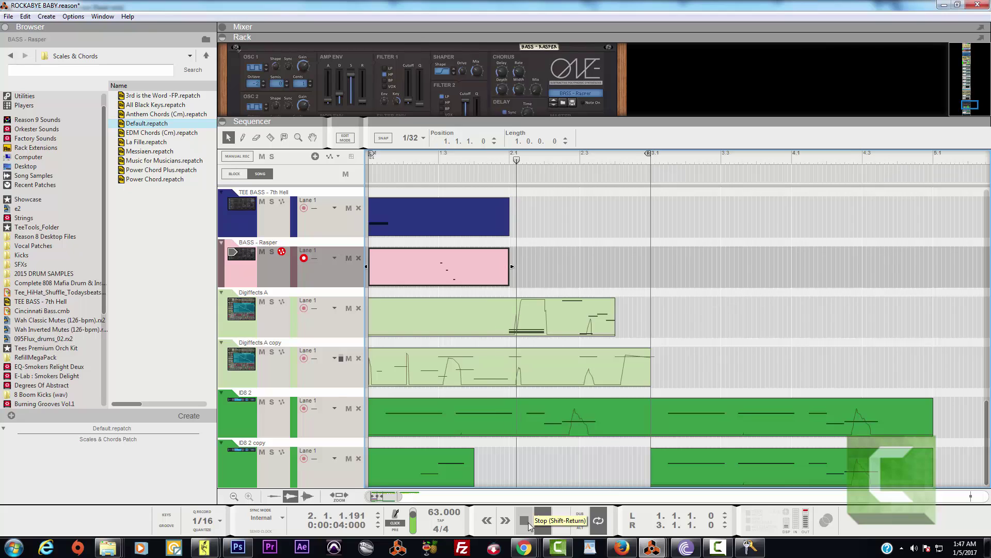
click(524, 520)
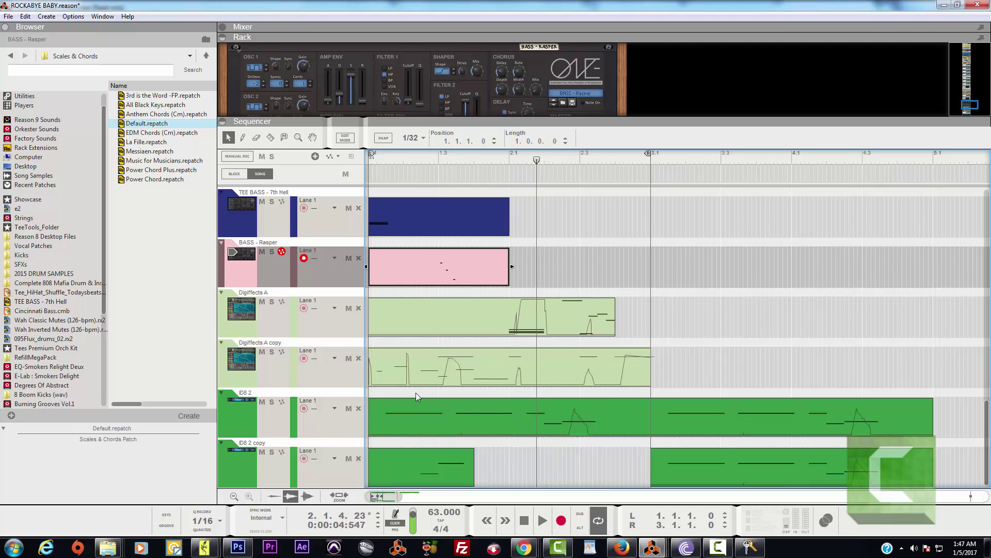
Duplicate the ID8 2 copy track with its device and delete both clips on the duplicate.
click(239, 454)
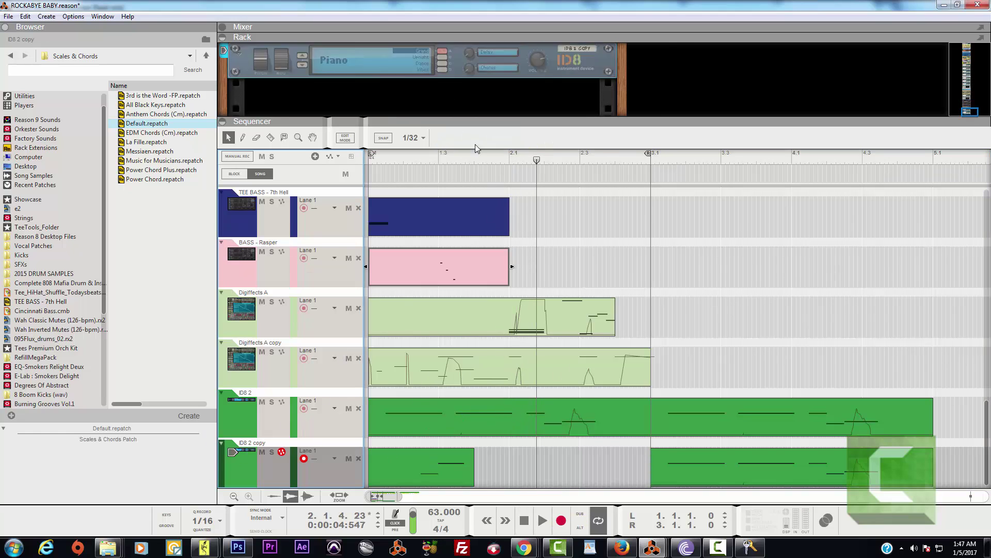
right_click(252, 450)
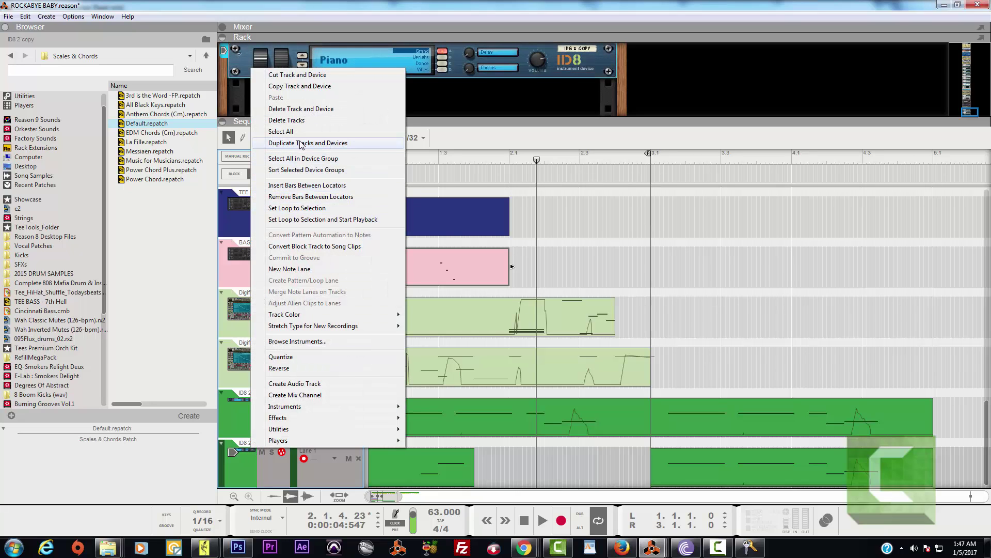
click(301, 143)
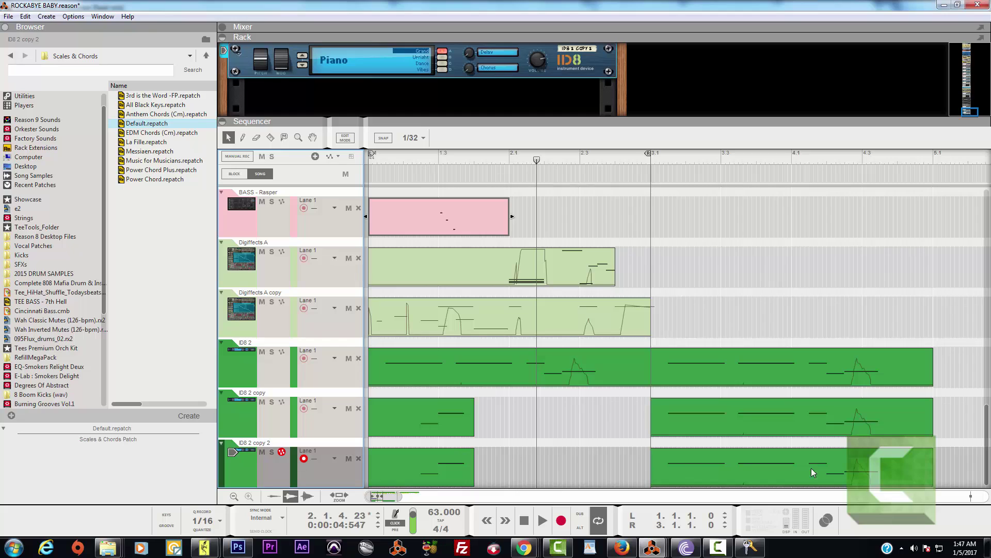
drag(952, 460, 386, 474)
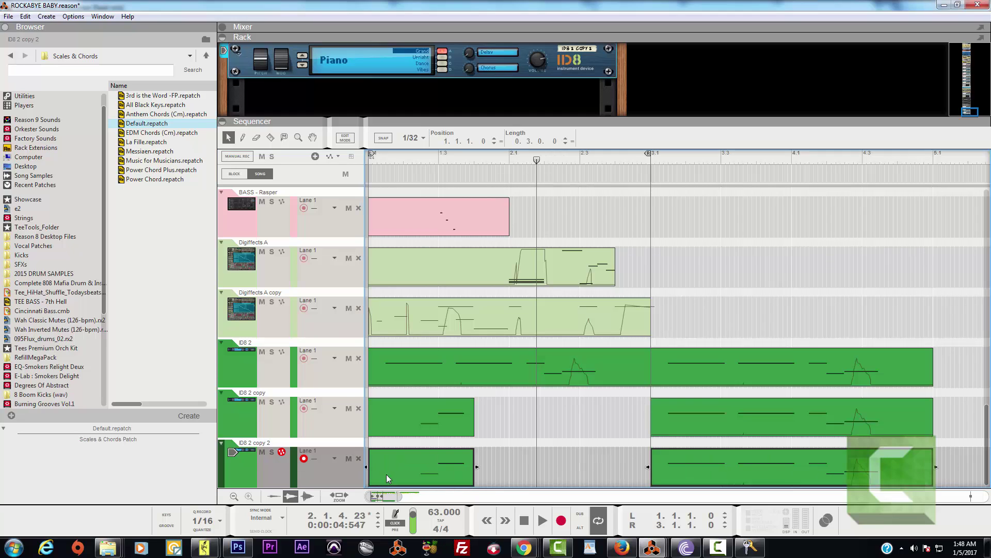
key(Delete)
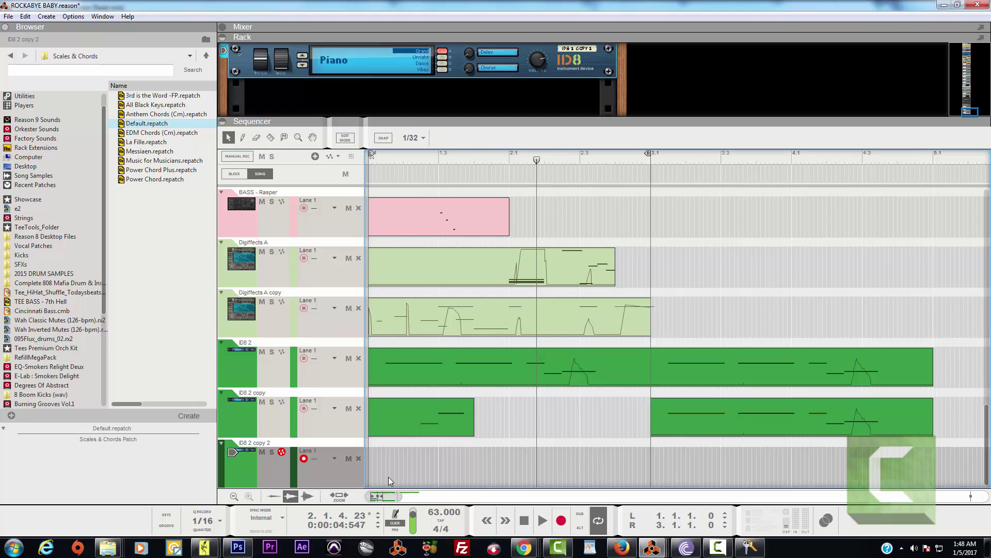
Set the ID8 device of the ID8 2 copy 2 track to the Guitar category with the Dulcimer sound.
click(247, 452)
drag(370, 117, 422, 414)
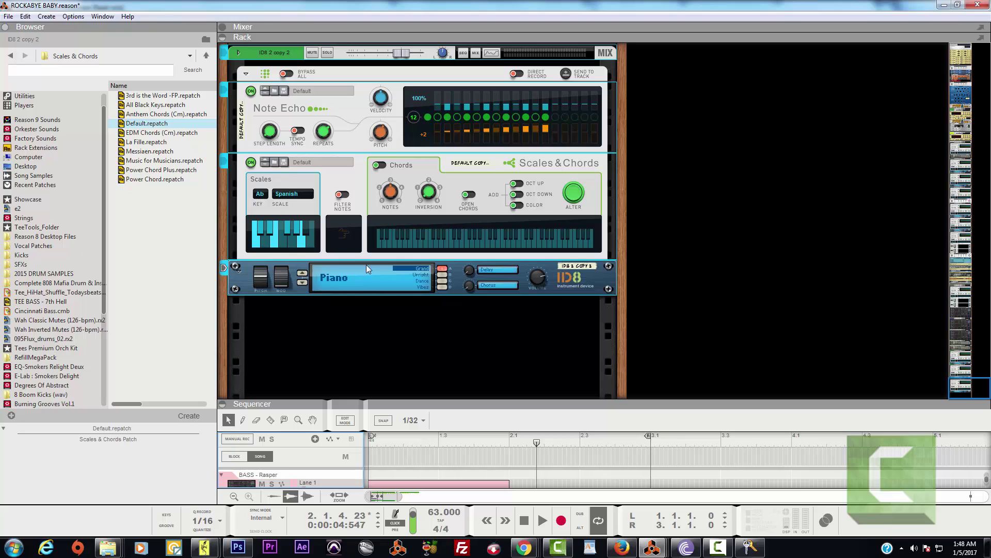
click(342, 278)
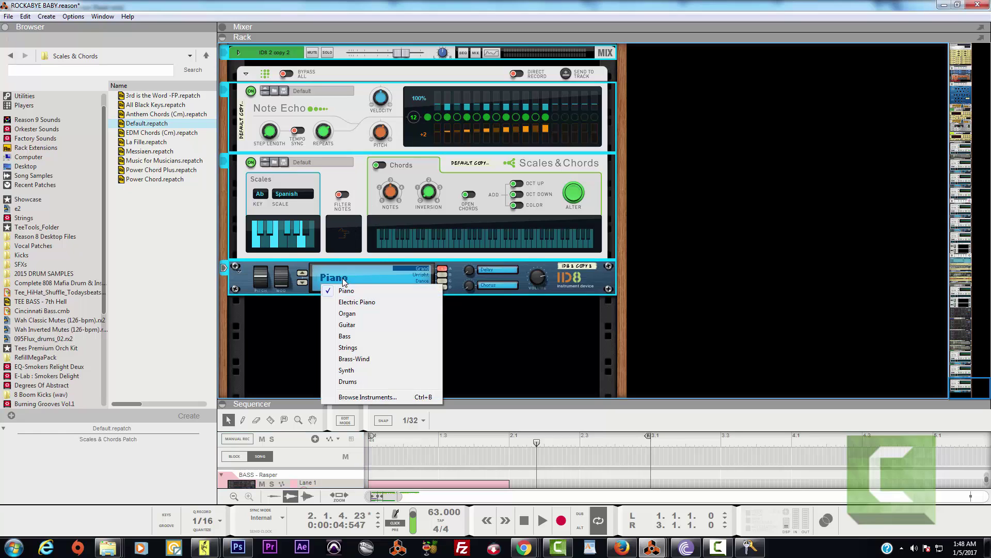
click(356, 326)
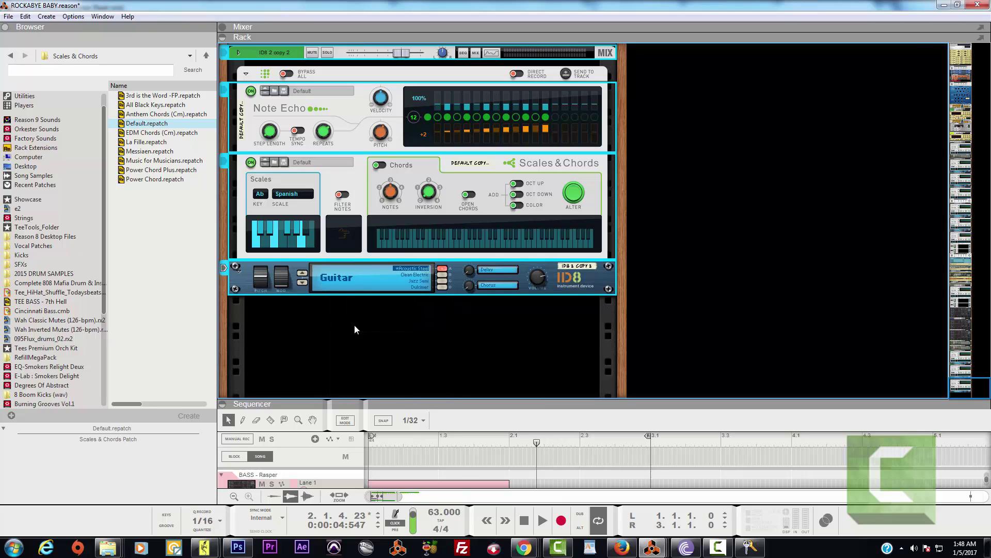
click(426, 287)
Enlarge the sequencer area and play the loop repeatedly from the song start to rehearse the Dulcimer part.
click(527, 521)
click(528, 522)
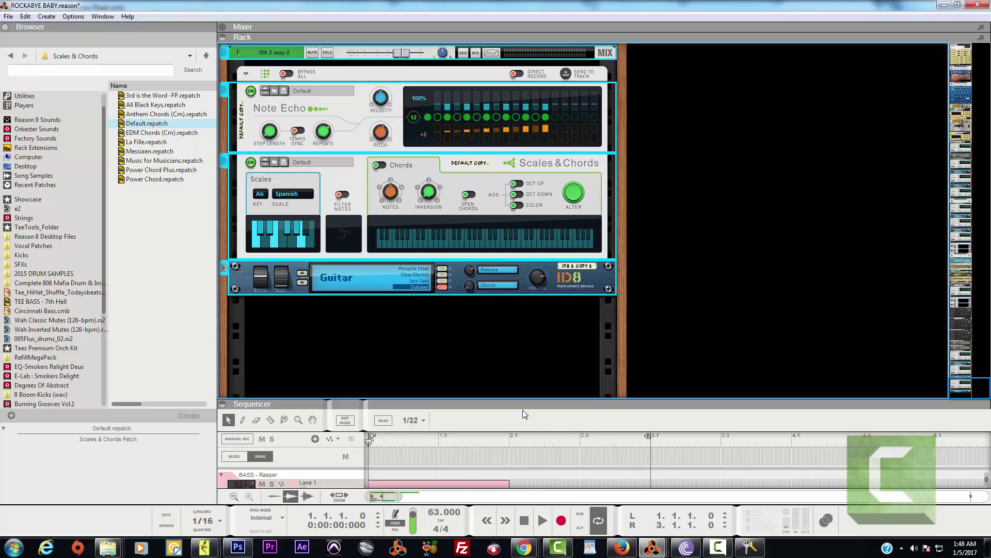
drag(525, 406, 531, 221)
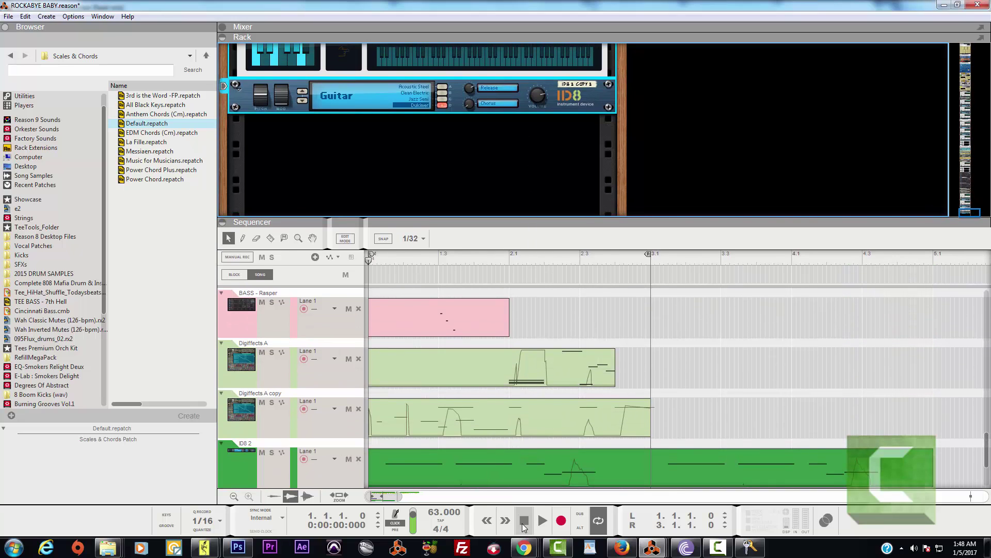
click(540, 522)
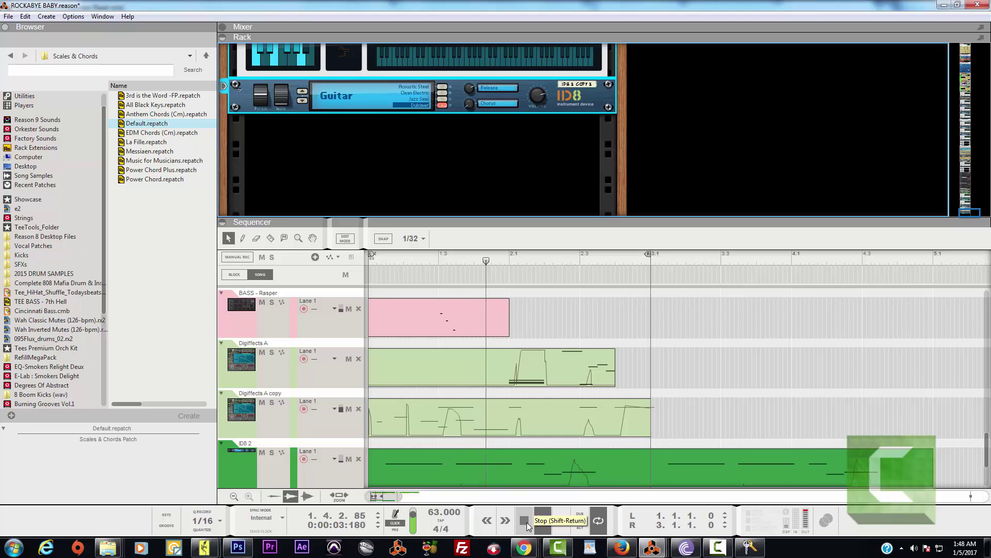
double_click(525, 521)
click(538, 521)
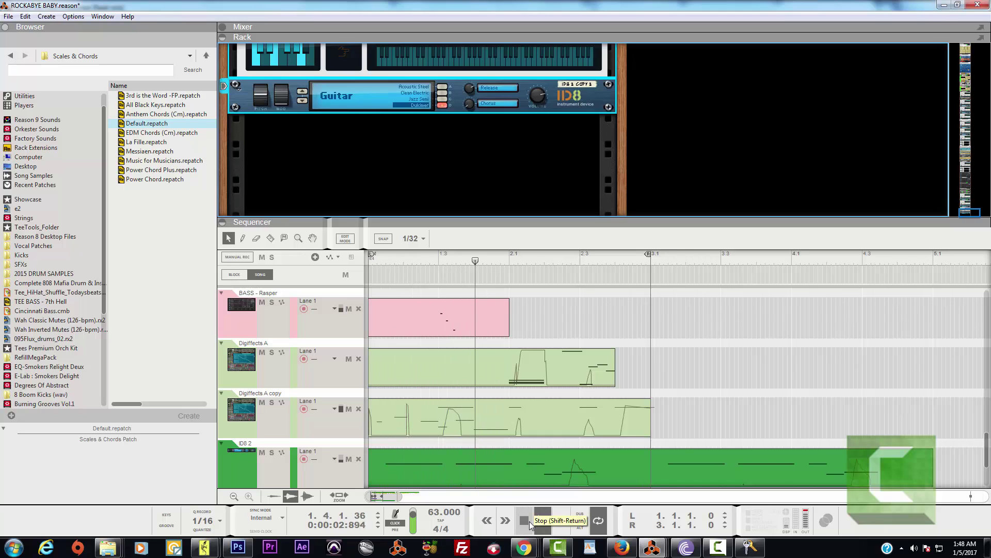
double_click(529, 521)
click(537, 519)
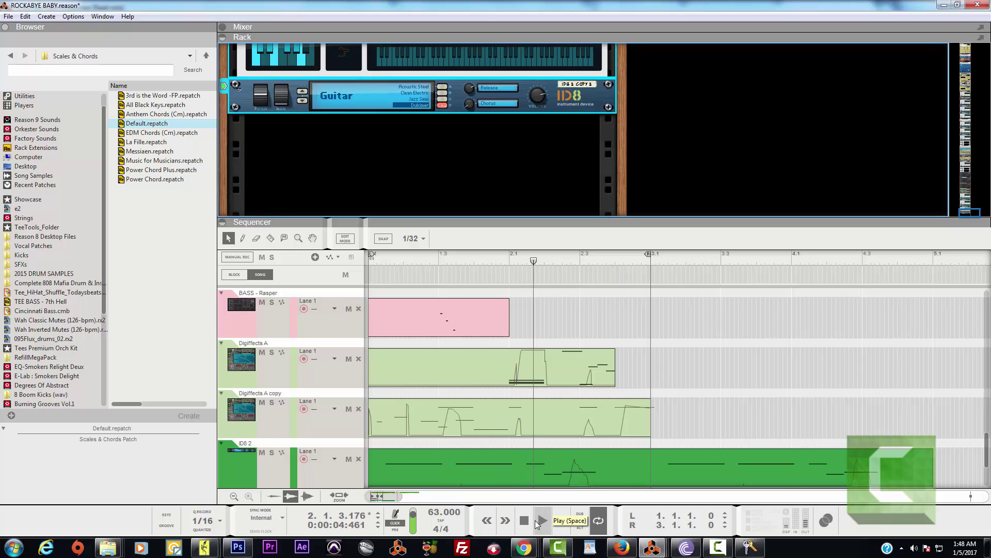
click(526, 526)
click(543, 523)
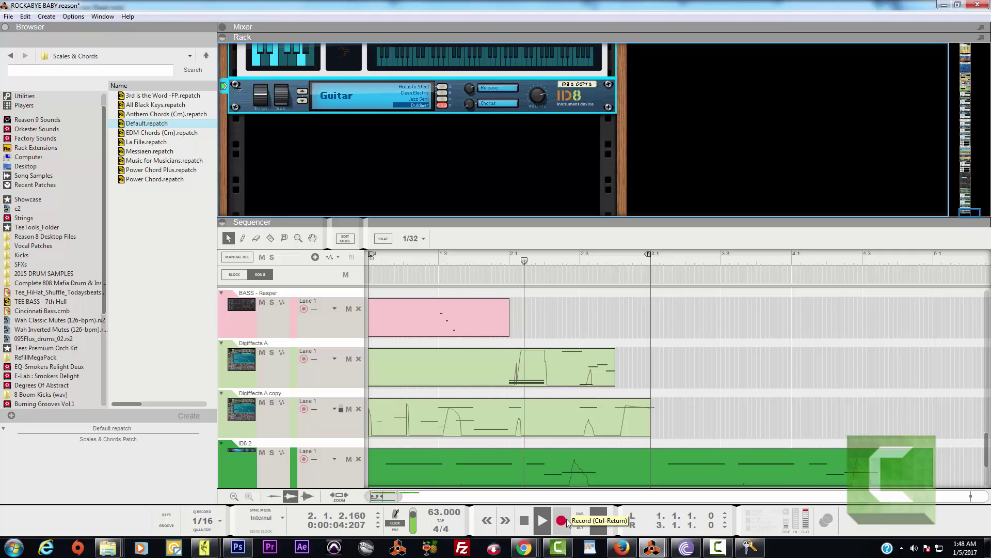
Record a descending two-note Dulcimer phrase in beat 4 of bar 1 on the ID8 2 copy 2 track, starting from the song start.
click(568, 521)
click(524, 521)
click(525, 521)
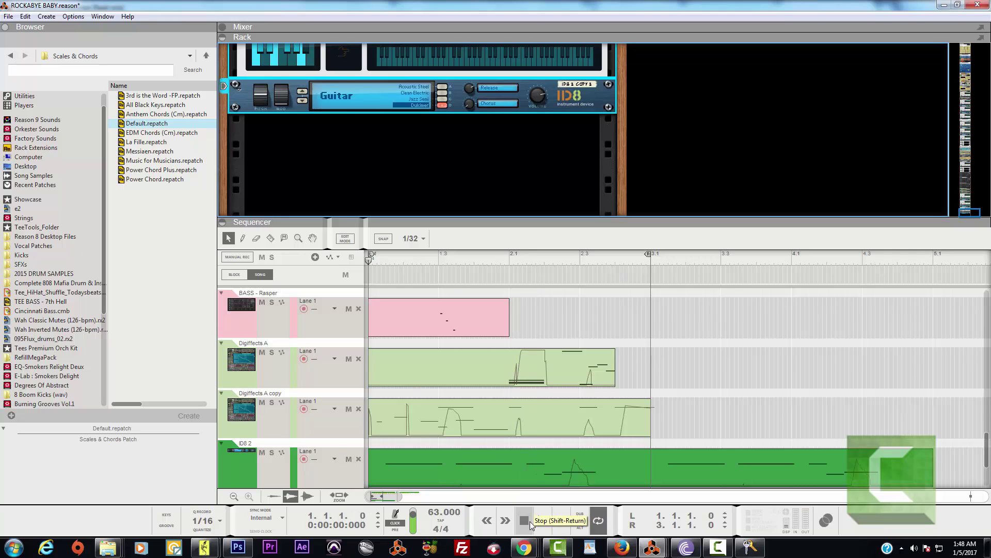
scroll(621, 380, down, 3)
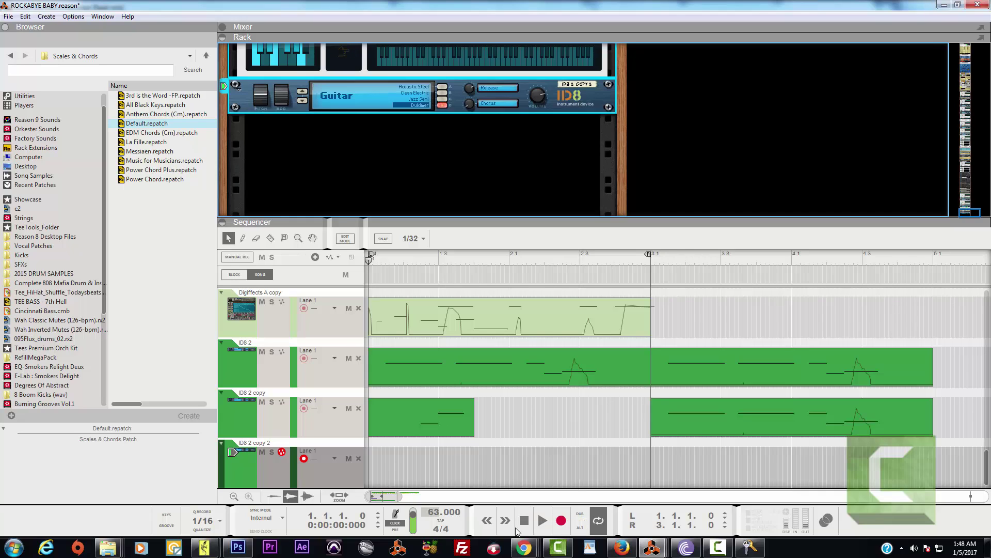
click(561, 521)
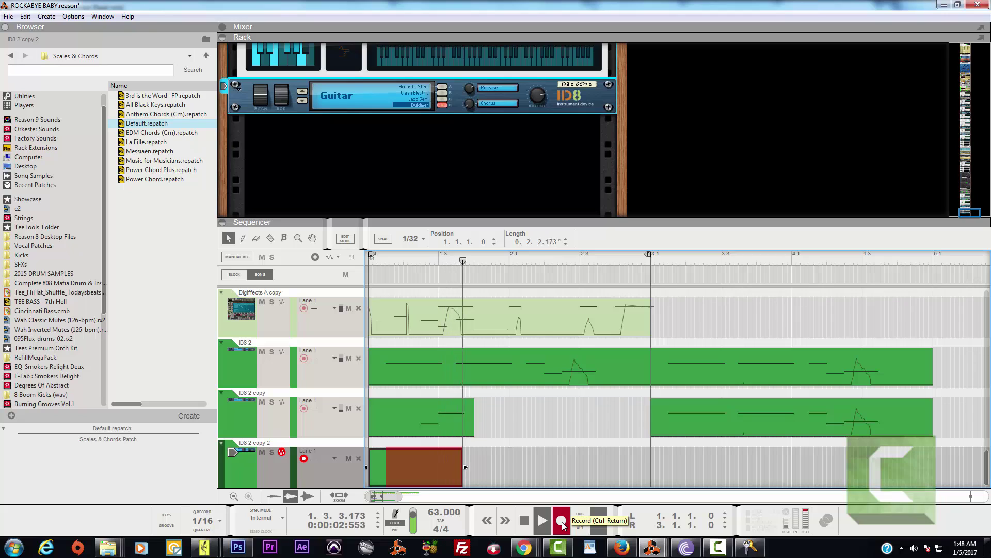
key(space)
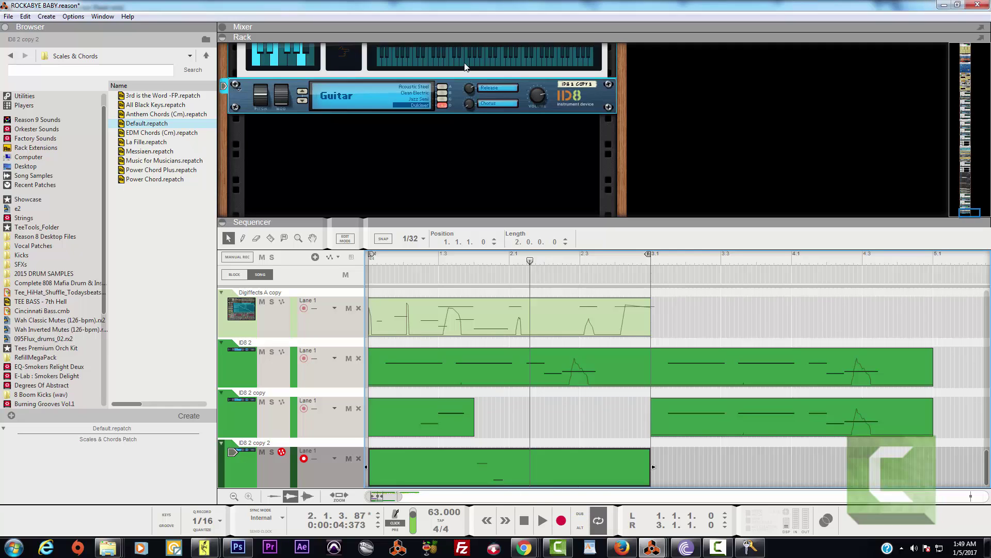
Enlarge the rack area to show the Note Echo and Scales & Chords players of the ID8 2 copy 2 track.
scroll(384, 135, up, 4)
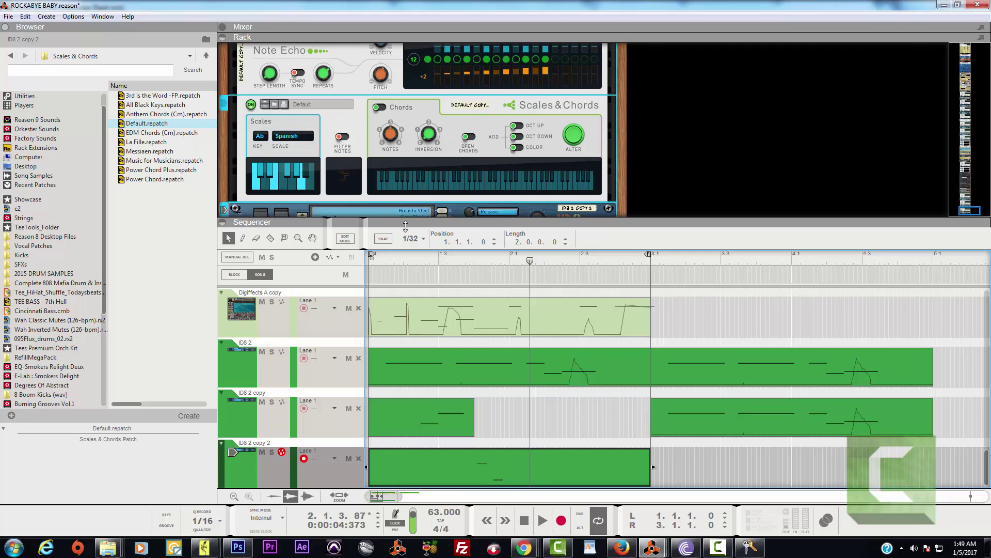
drag(409, 223, 429, 333)
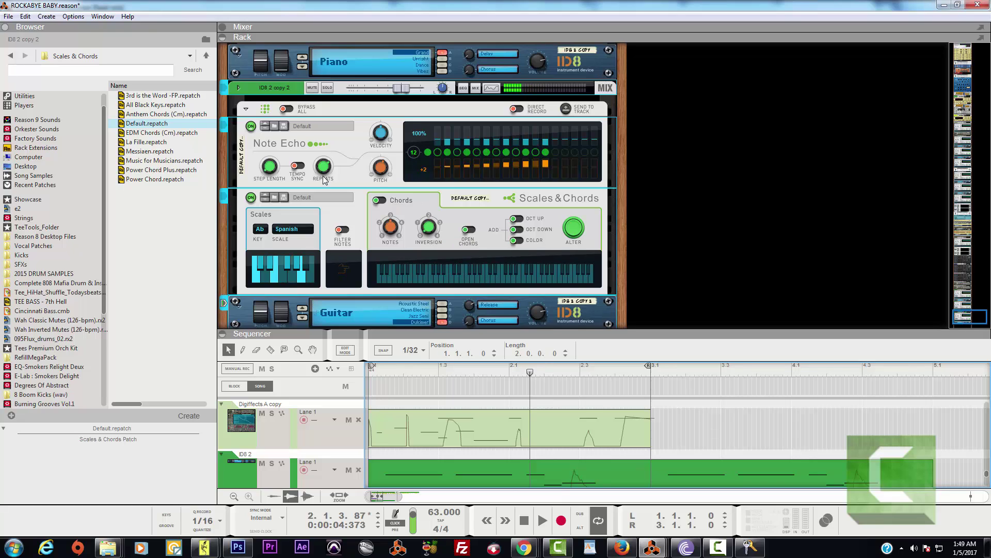
Reduce the Note Echo repeats to 8 and try the Acoustic Steel, Clean Electric and Jazz Semi sounds on the ID8 guitar device.
mouse_move(321, 170)
drag(320, 169, 321, 176)
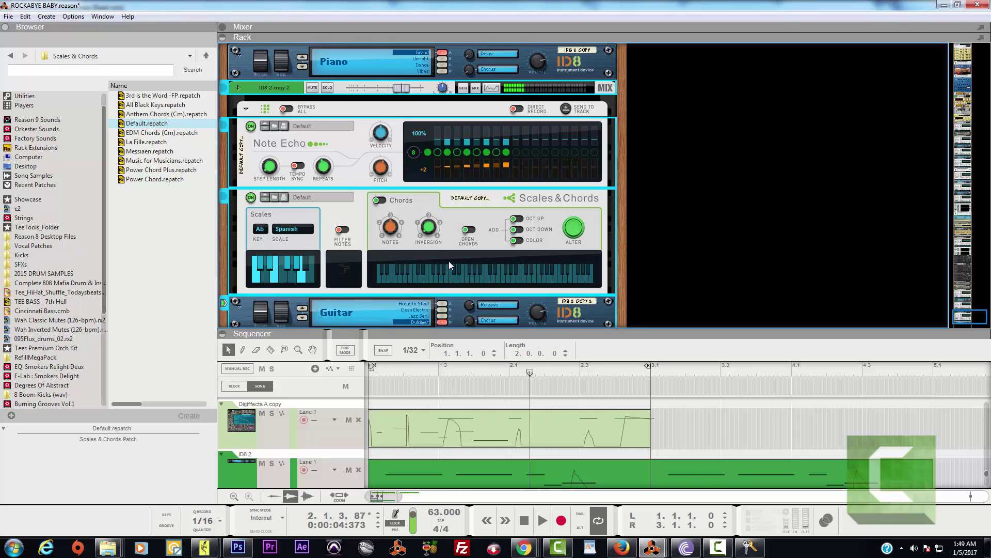
scroll(571, 294, down, 3)
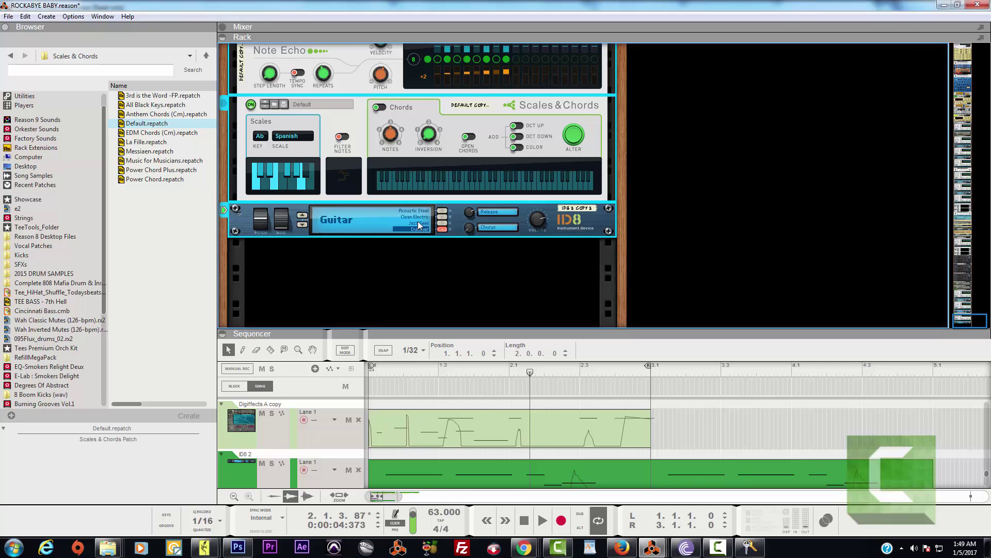
click(417, 212)
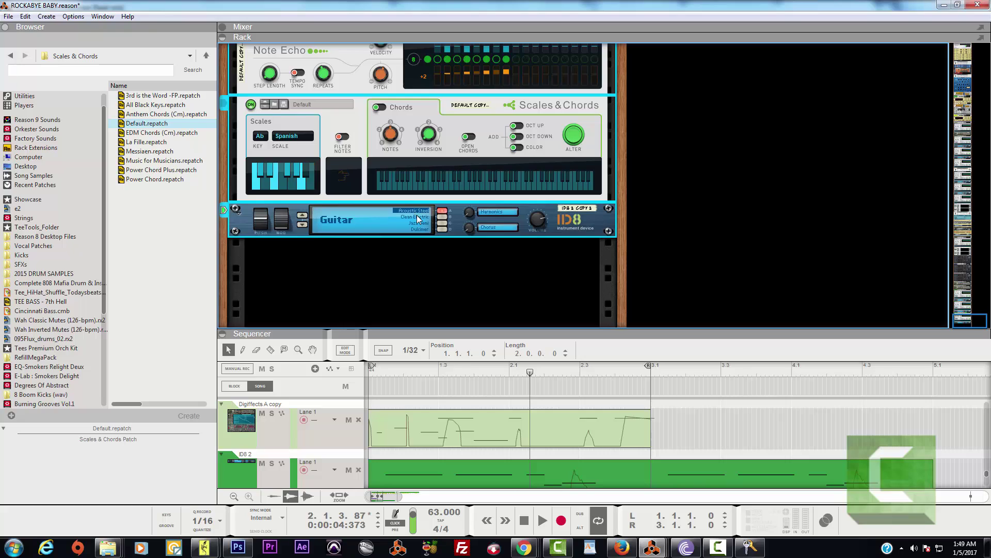
click(418, 217)
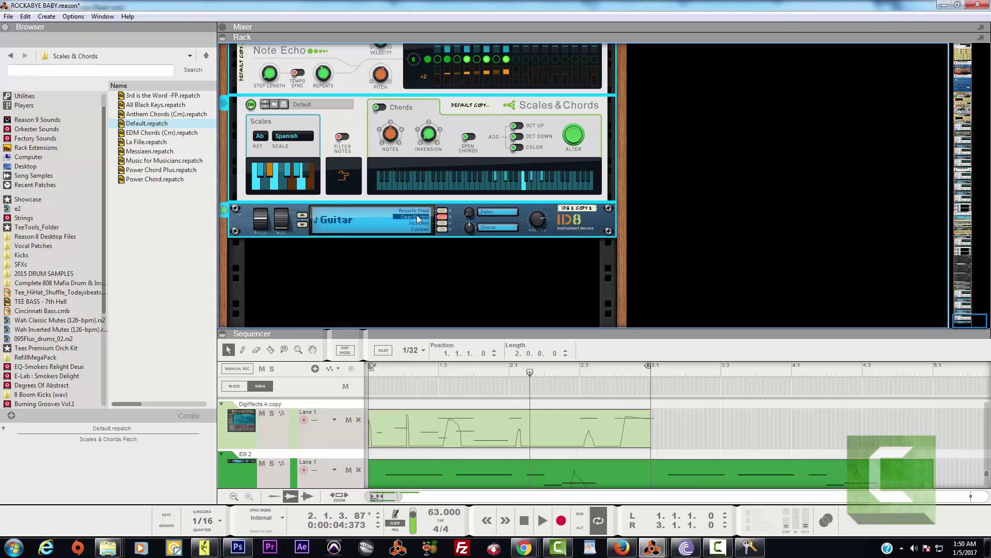
click(415, 224)
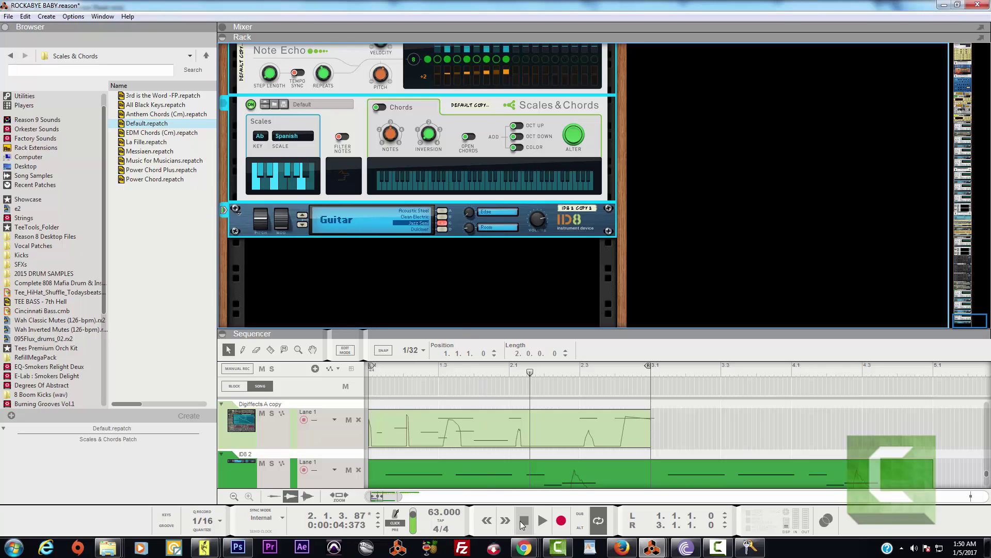
Play the loop from the start and delete the recorded clip on the ID8 2 copy 2 track.
double_click(523, 521)
click(537, 520)
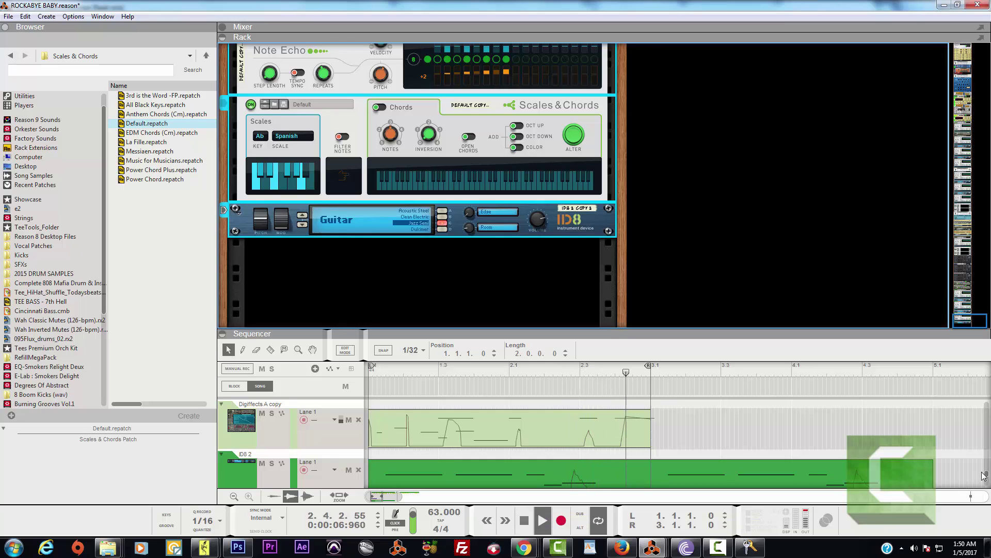
scroll(986, 476, down, 3)
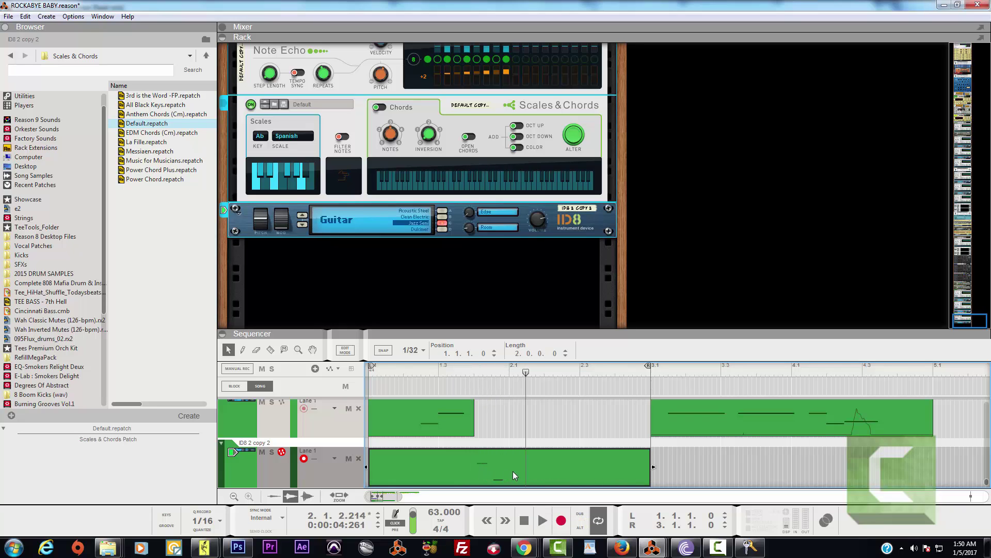
key(Delete)
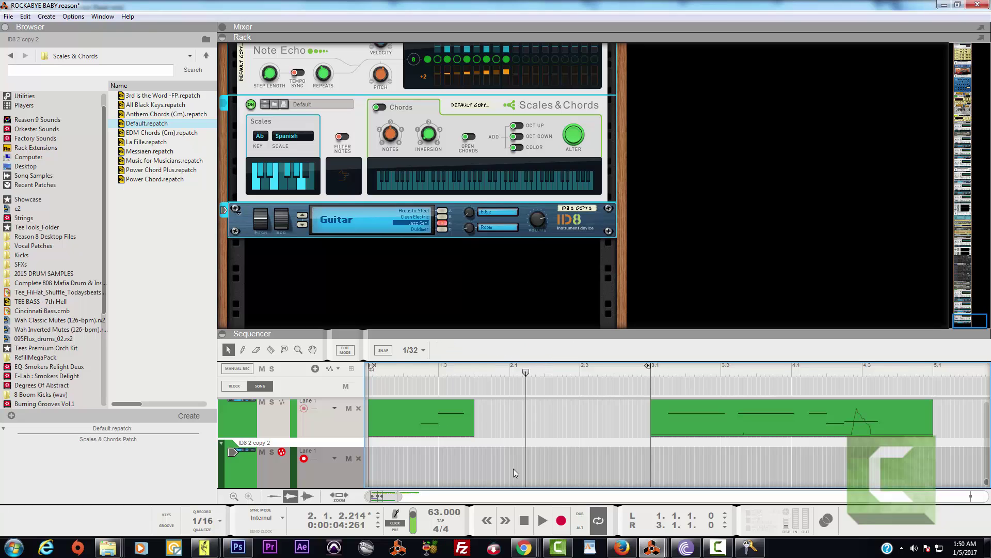
Turn on snap to grid with a 1/16 value and enable quantizing notes during recording.
click(385, 354)
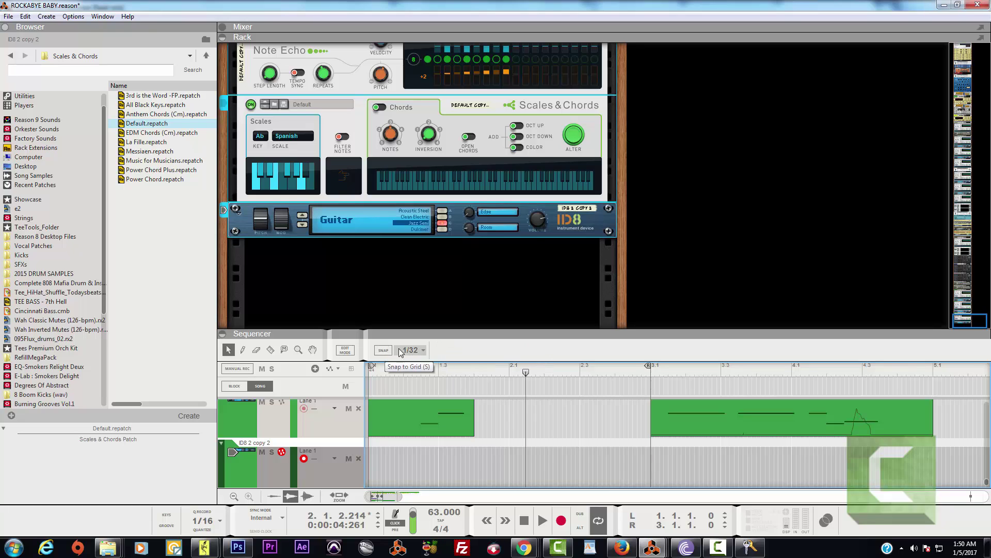
click(411, 350)
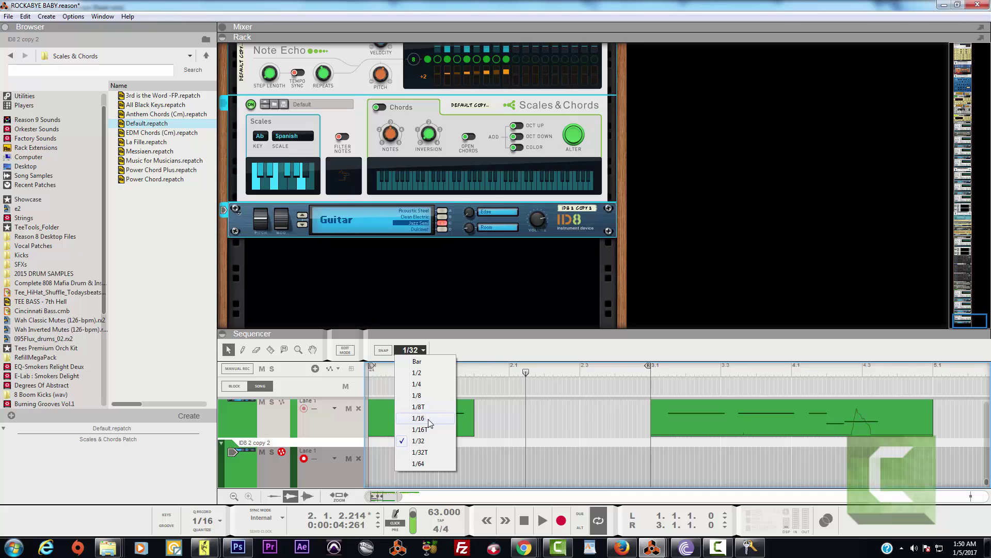
click(429, 419)
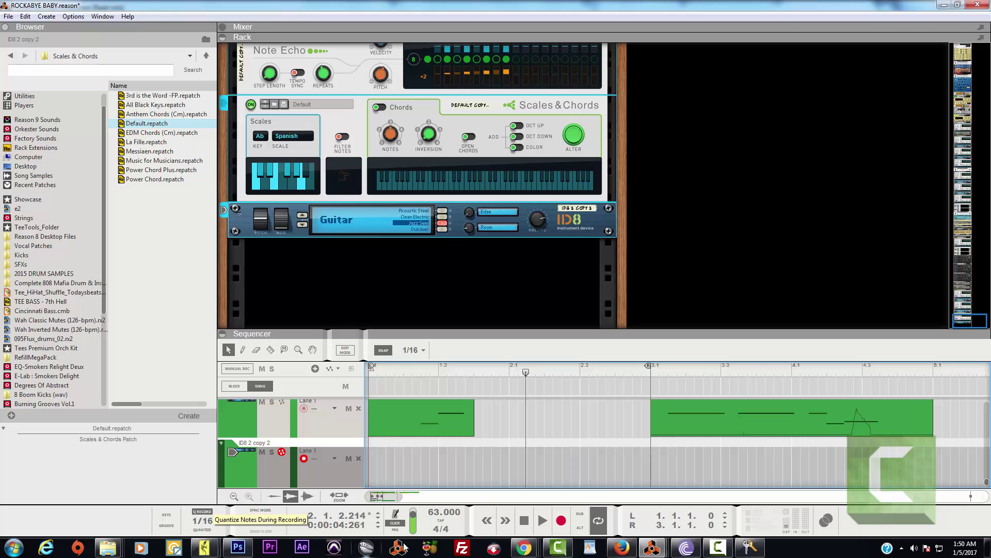
Play the loop from the start several times to rehearse a part with the Jazz Semi guitar sound.
click(524, 521)
click(546, 522)
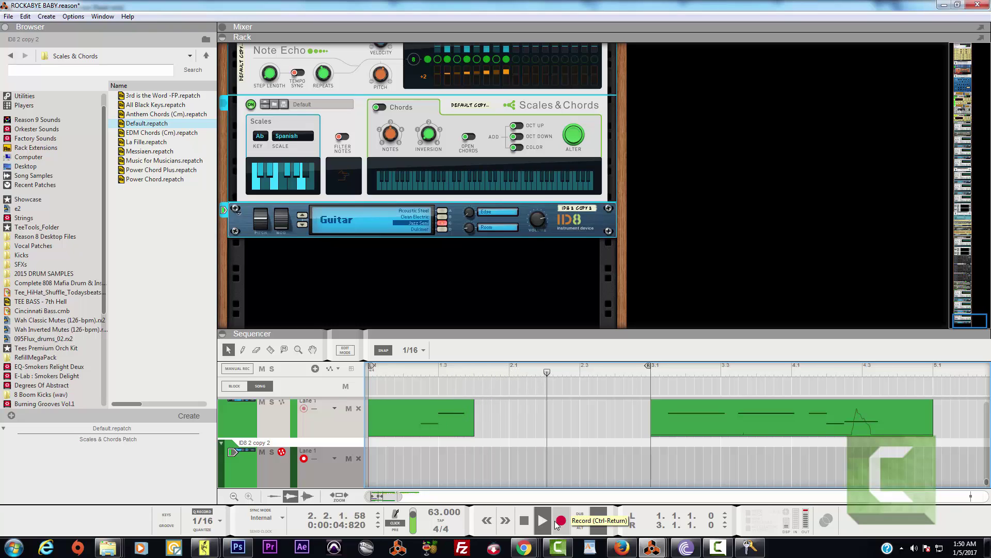
key(space)
click(524, 522)
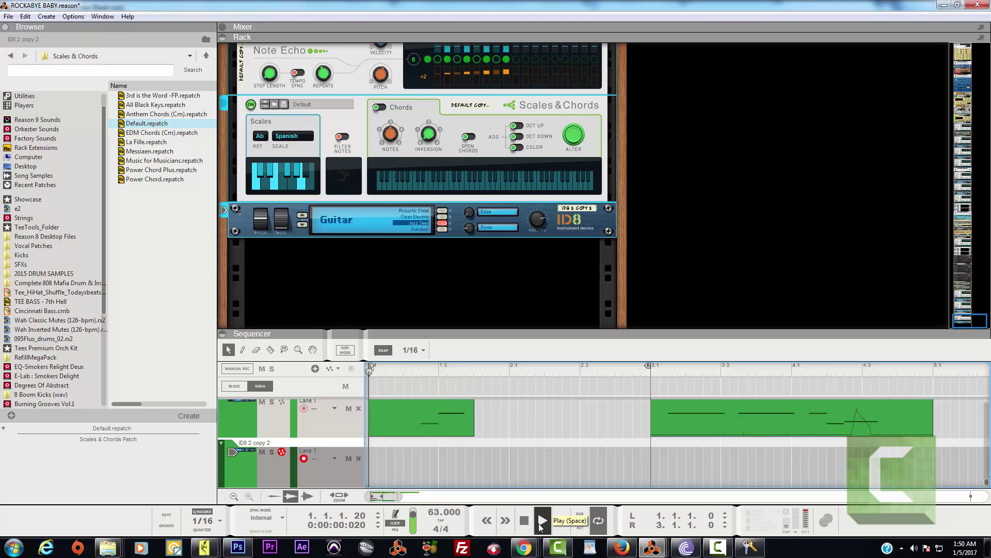
click(540, 523)
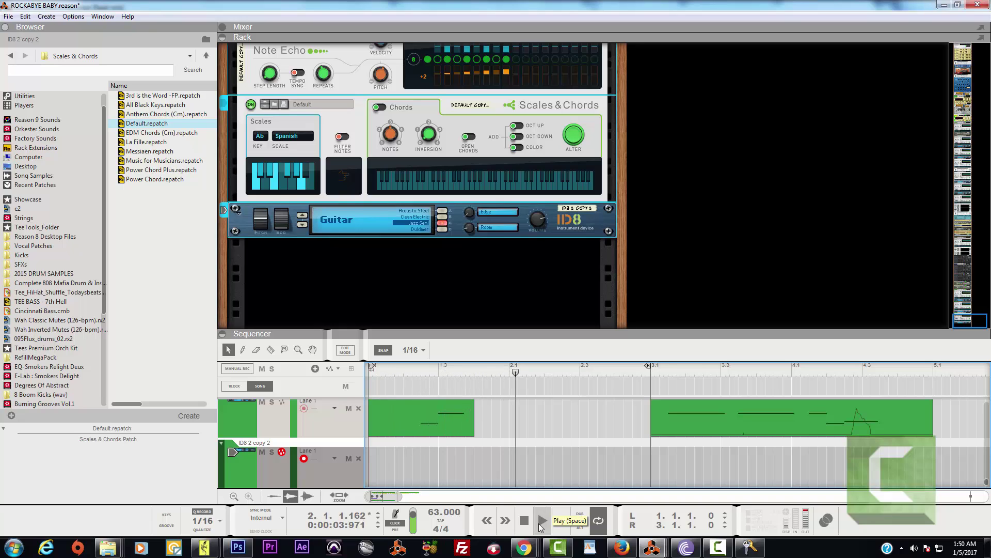
key(space)
click(525, 521)
click(542, 521)
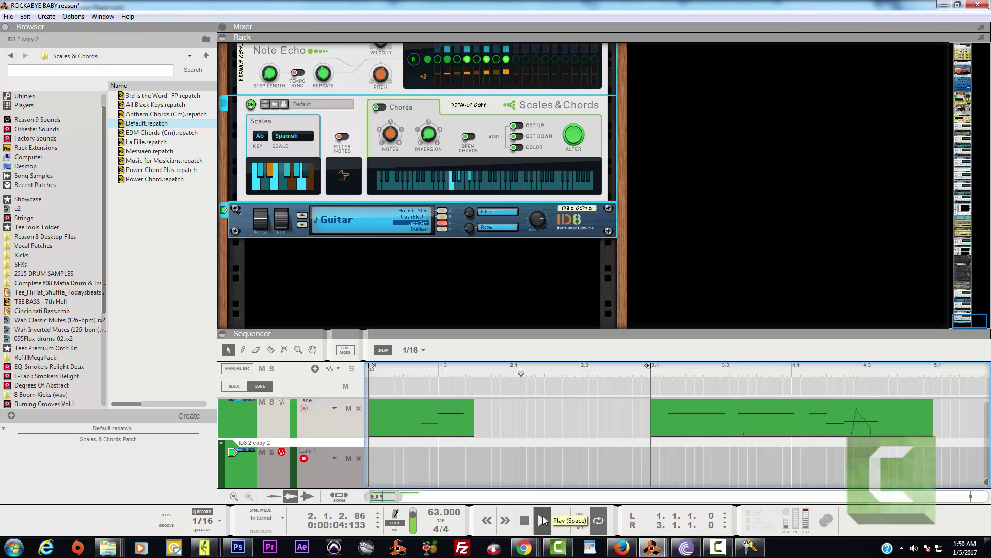
click(524, 521)
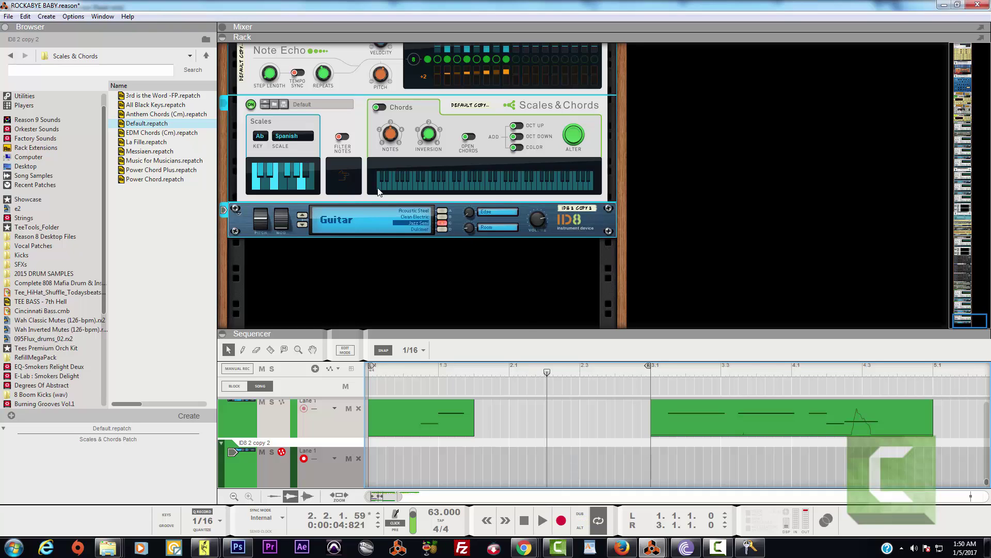
Switch the ID8 guitar device to the Dulcimer sound and record a two-bar take from the start on the ID8 2 copy 2 track.
click(418, 230)
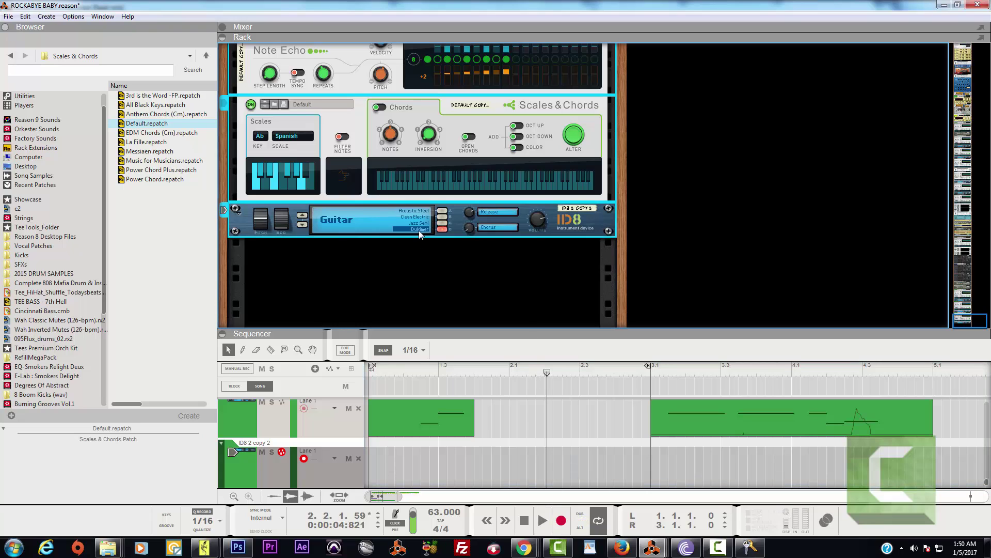
click(528, 525)
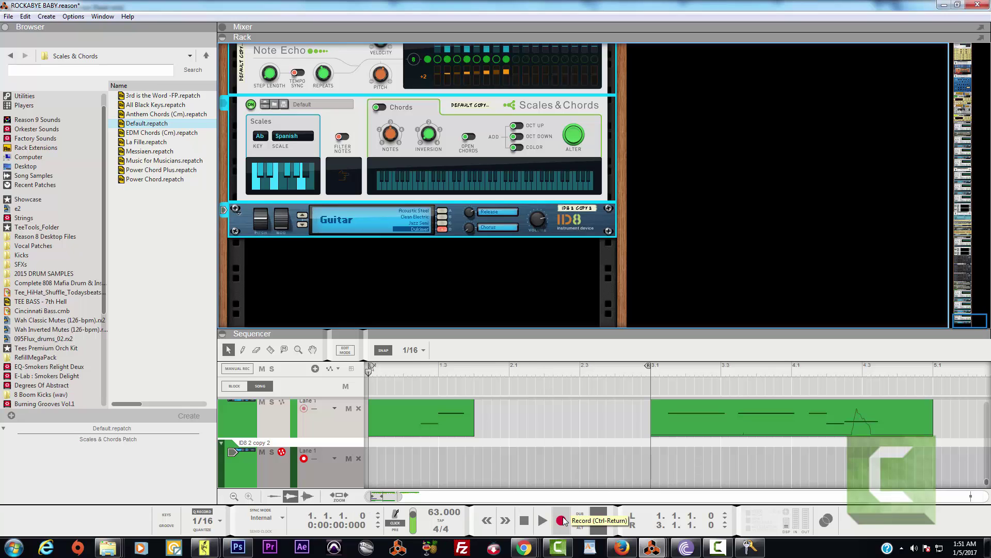
click(561, 520)
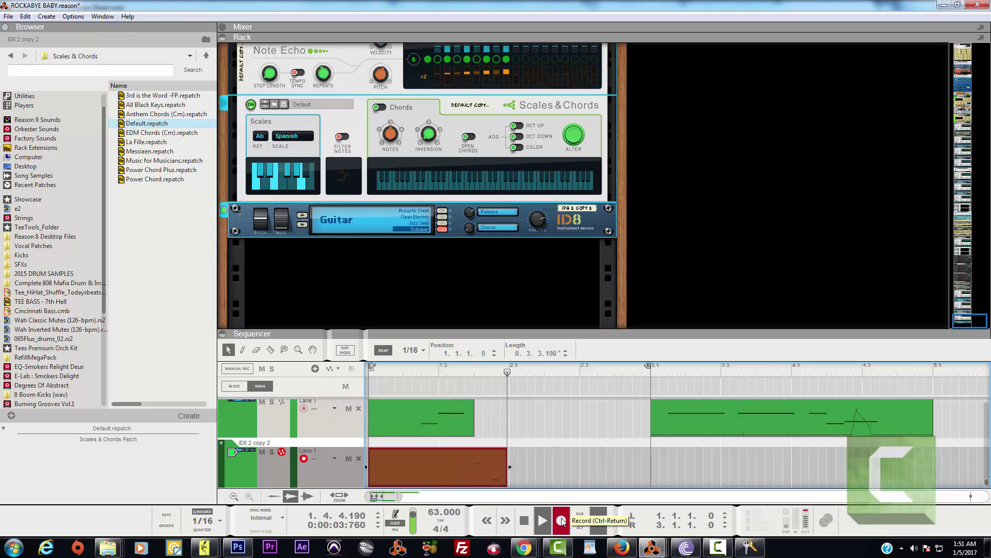
key(space)
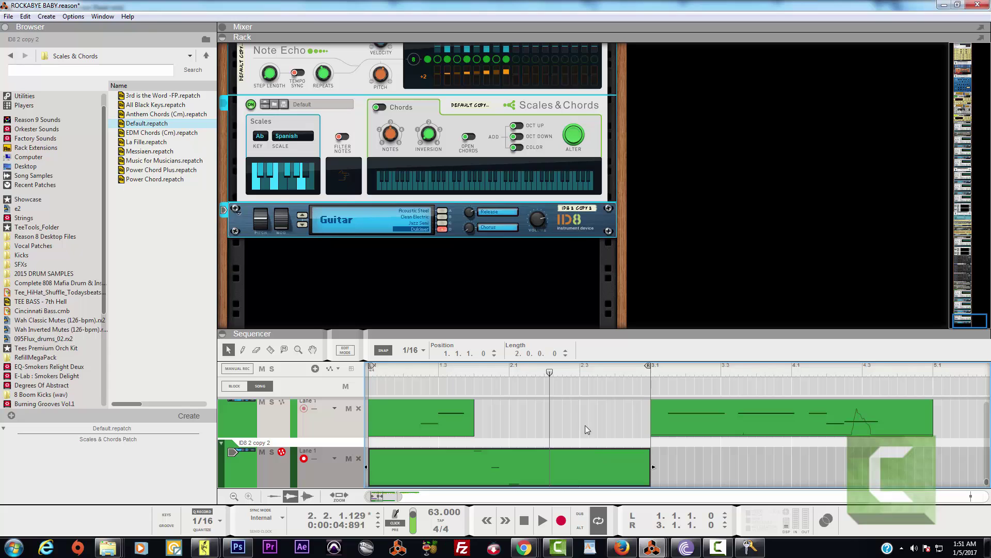
Enlarge the sequencer area upward and play back the new Dulcimer clip from around bar 2.
drag(578, 340, 585, 264)
click(511, 299)
key(space)
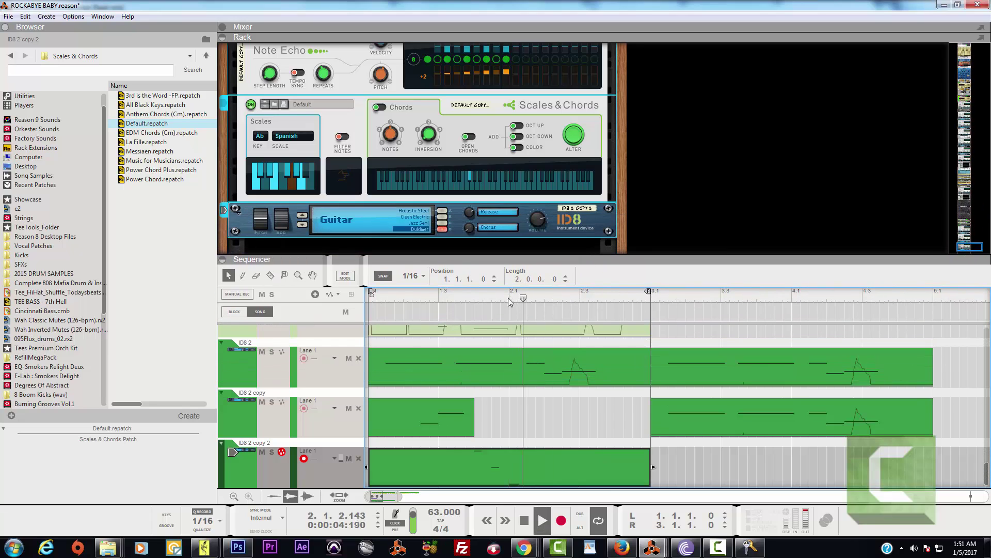
key(space)
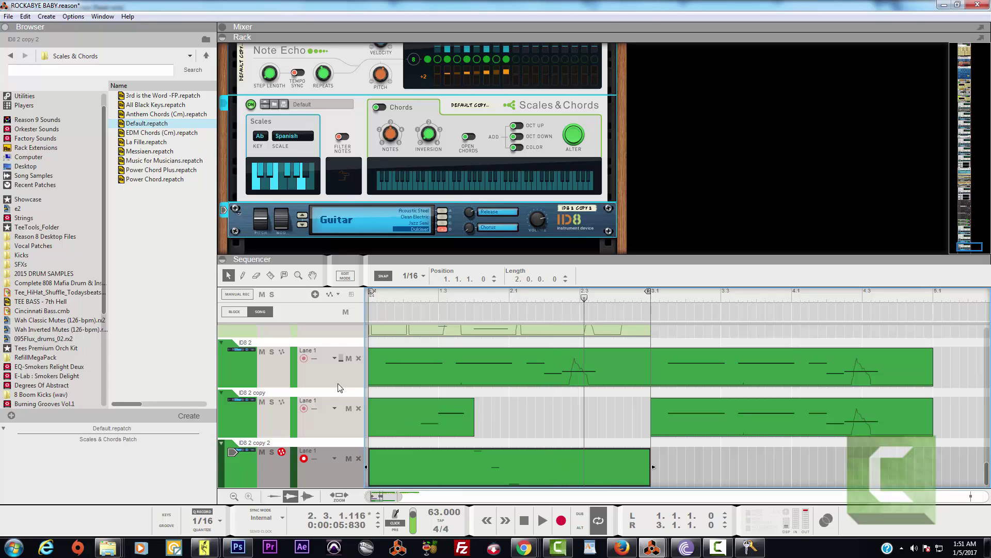
Select the ID8 2 copy piano track and play the loop along with it from around bar 2 and from the start.
click(250, 405)
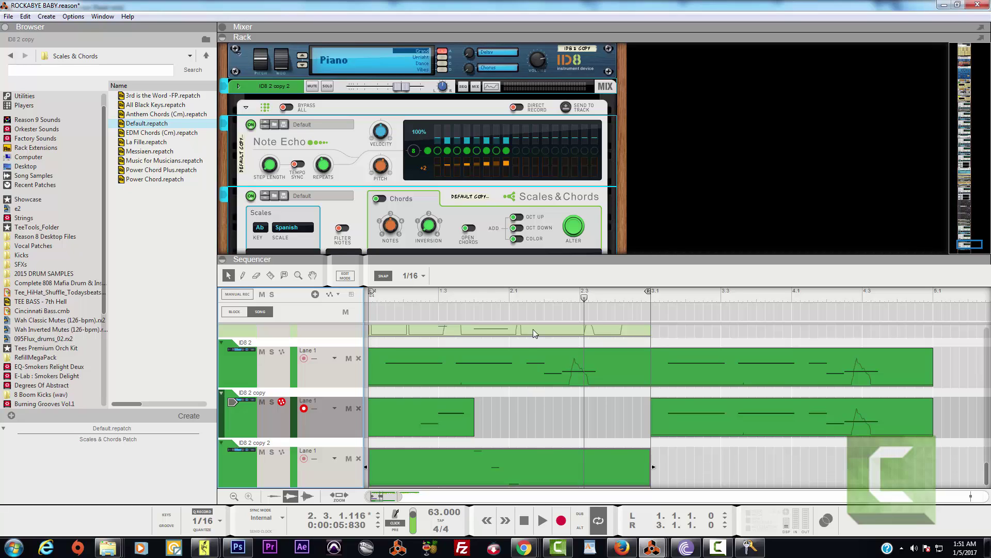
click(517, 300)
key(space)
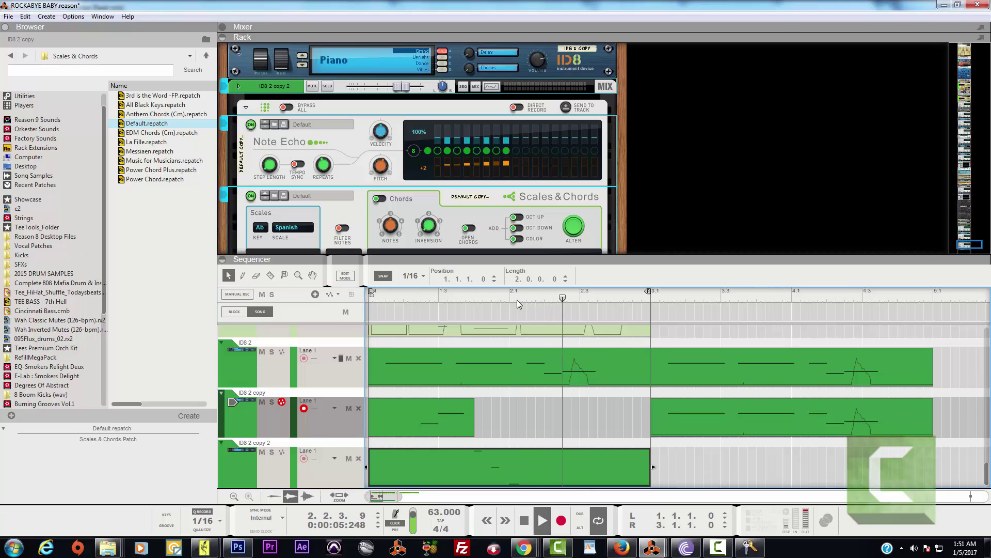
key(space)
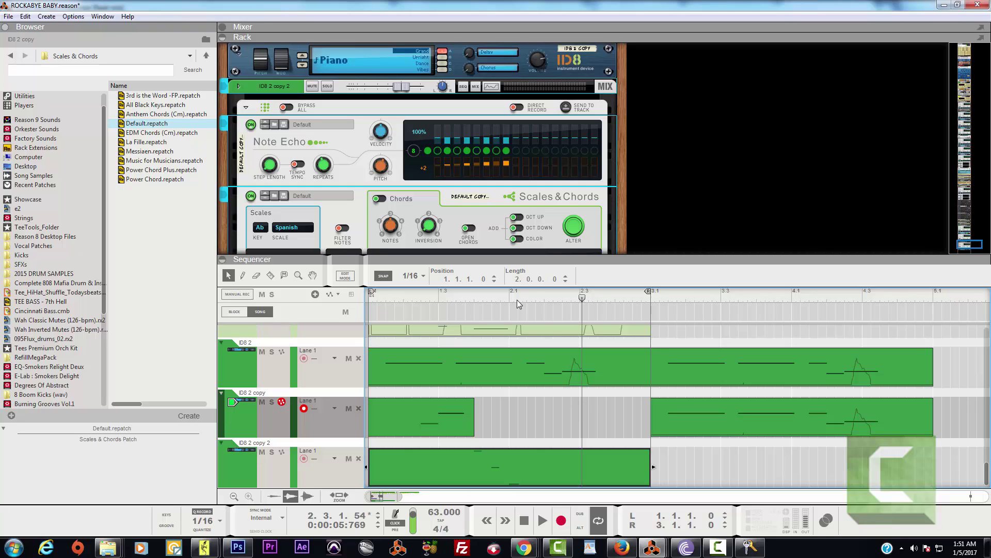
click(518, 299)
click(523, 521)
click(546, 522)
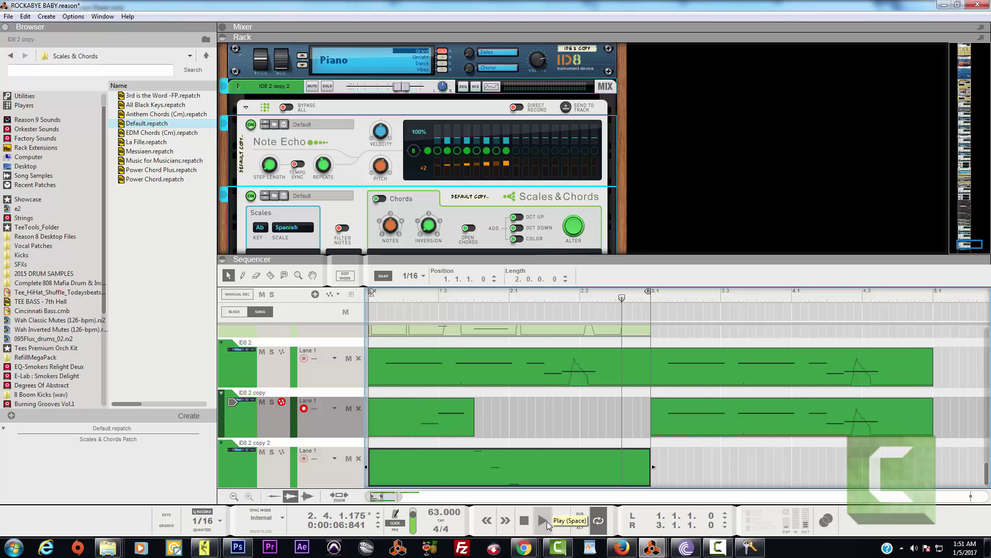
click(523, 520)
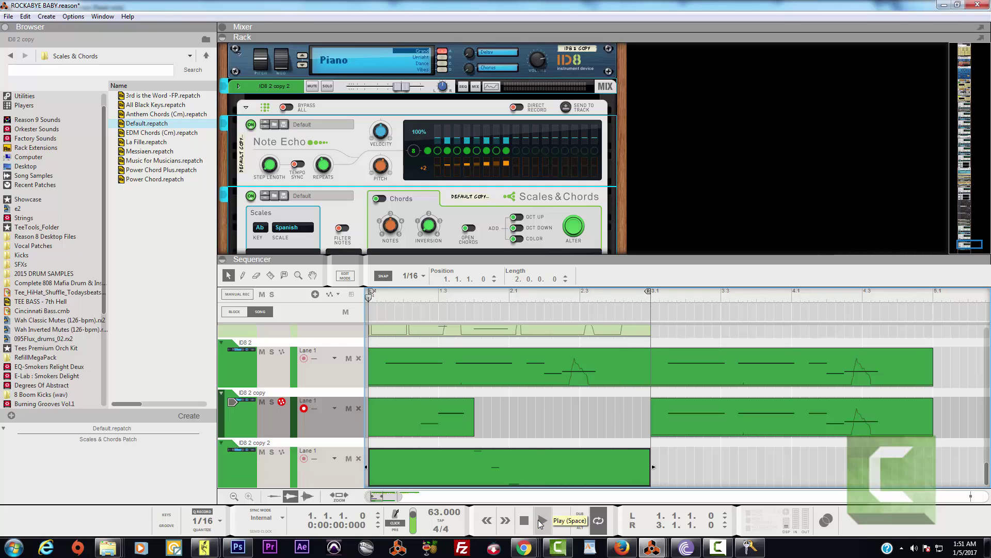
click(540, 521)
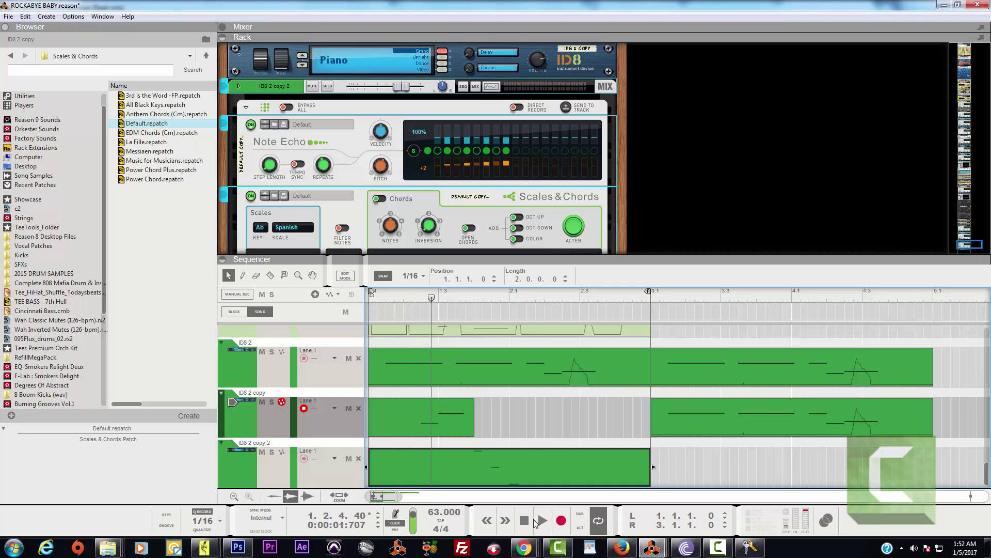
Select the ID8 2 copy 2 track and play the loop from the start to audition the Dulcimer part.
click(247, 453)
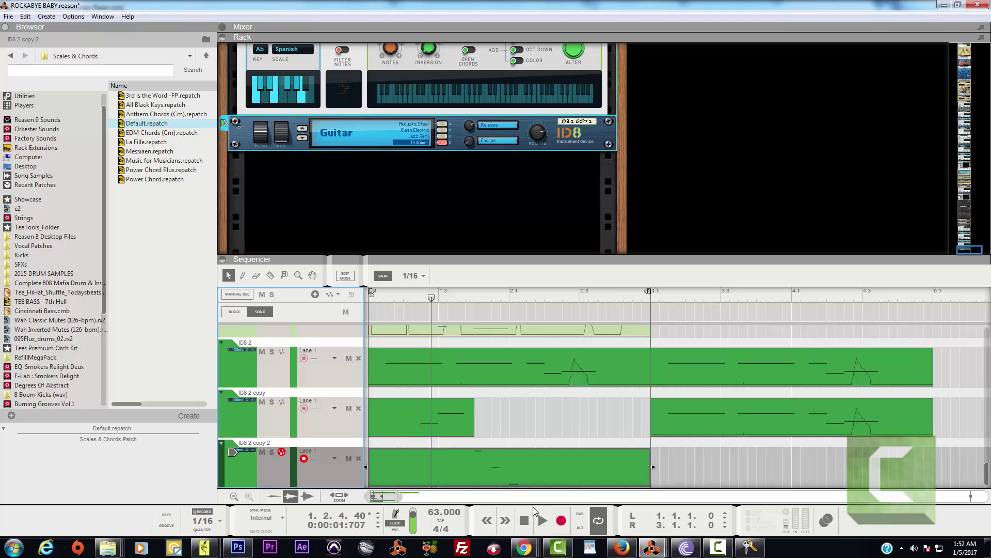
click(524, 520)
click(543, 521)
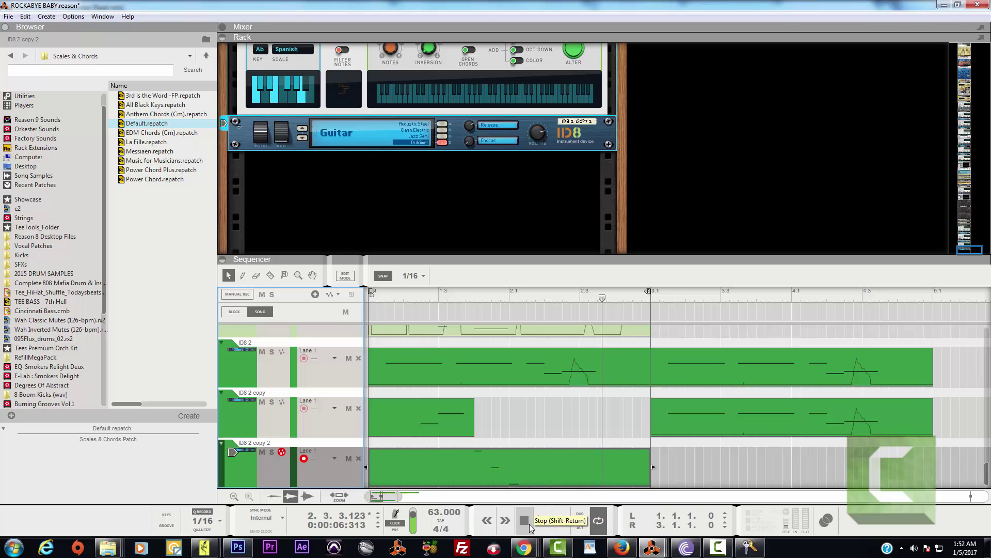
click(532, 523)
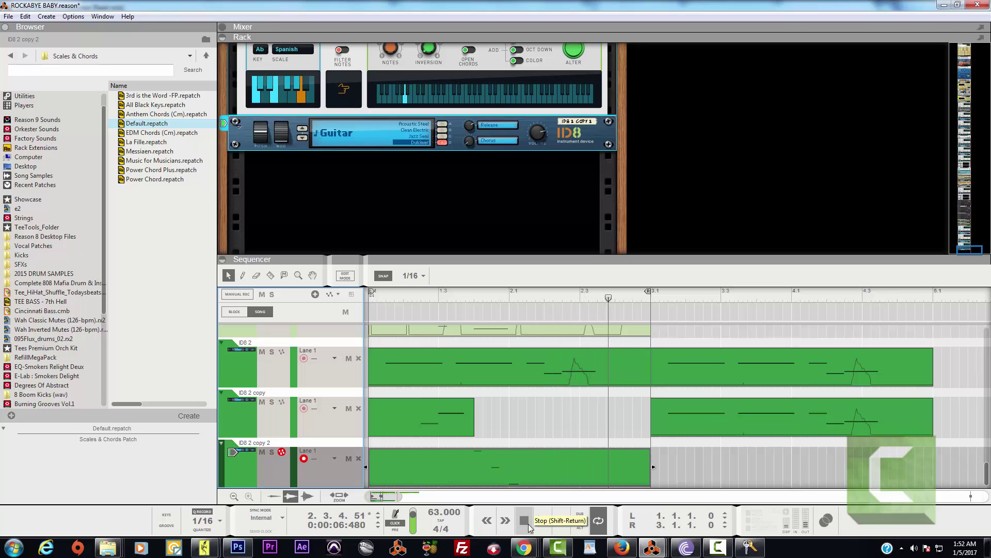
click(526, 525)
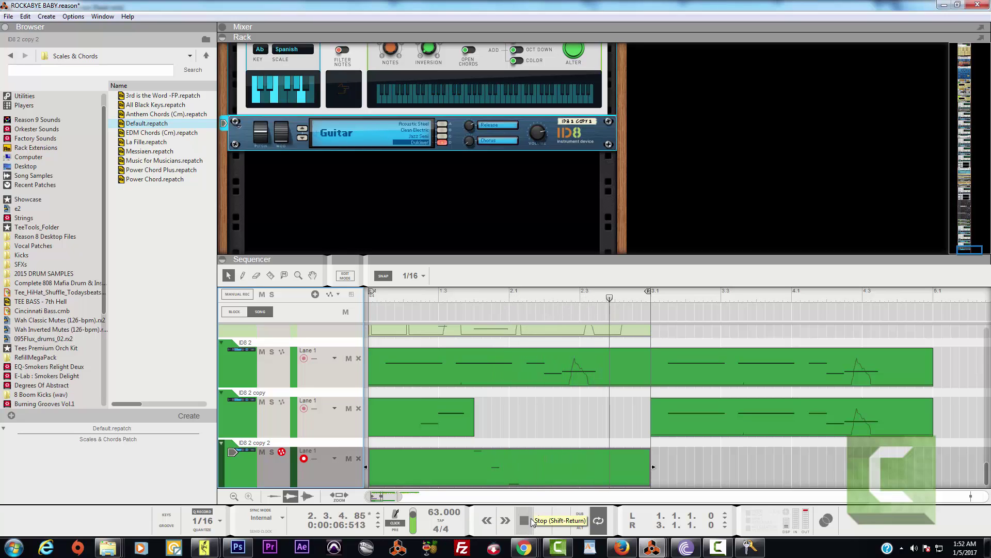
Duplicate the ID8 2 copy 2 track together with its device and select the clip on the duplicated track.
right_click(250, 454)
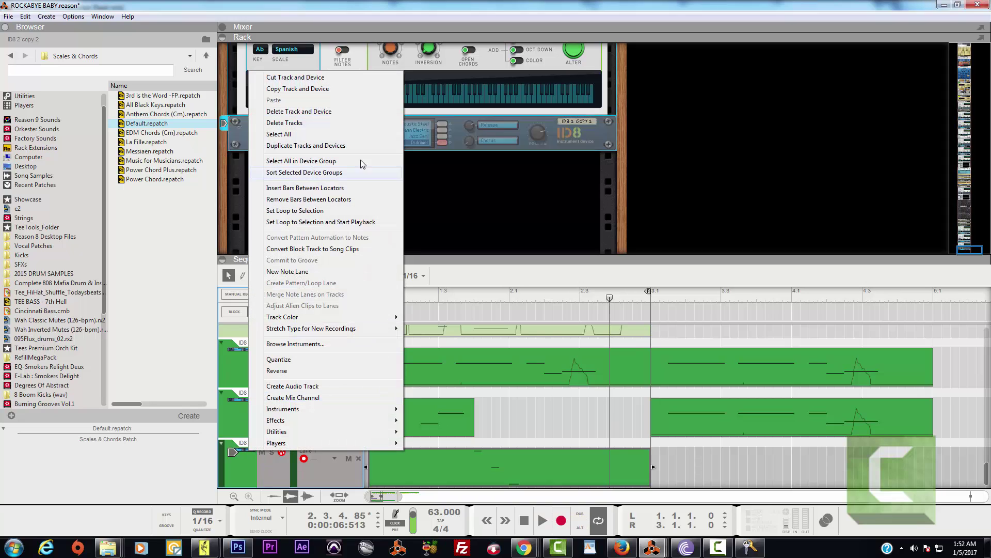
click(297, 146)
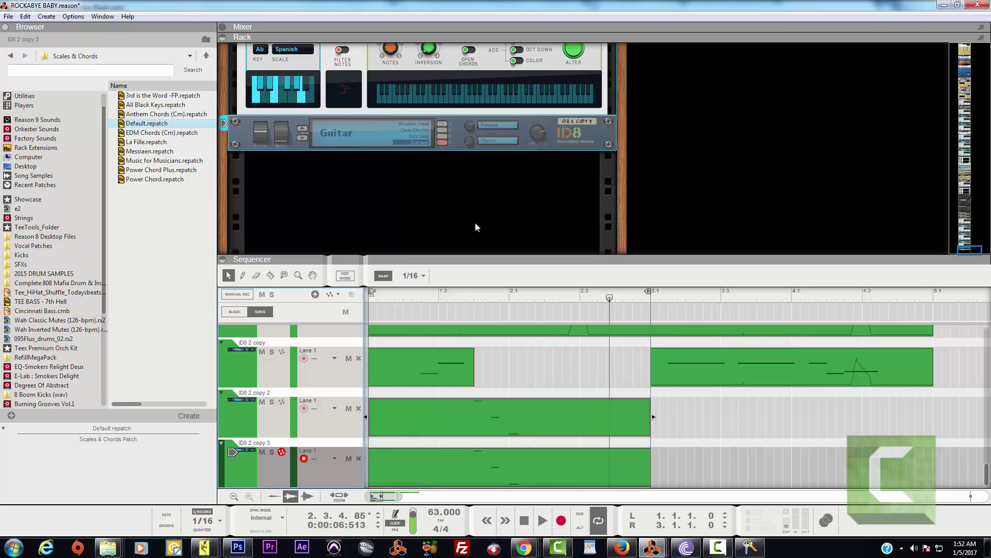
click(501, 484)
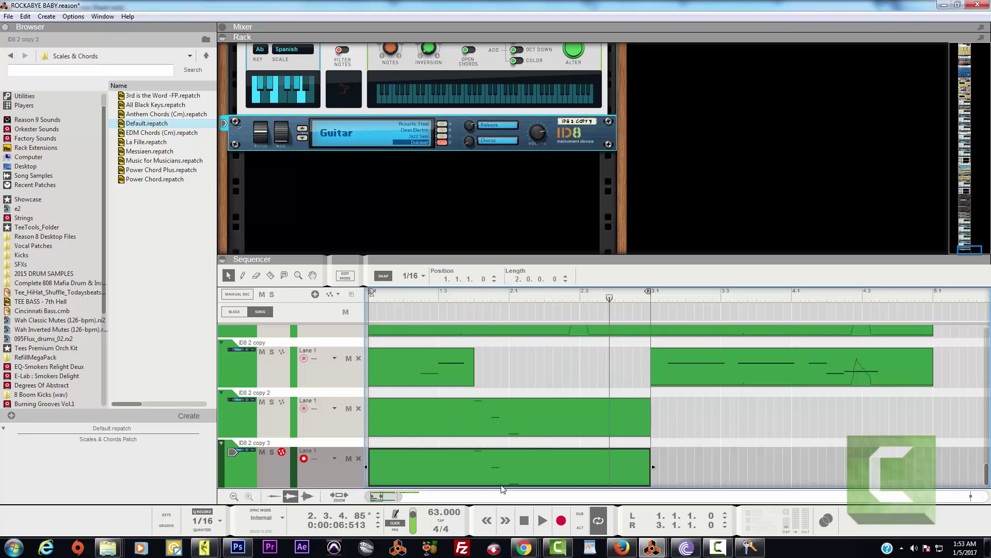
Delete the clip on the ID8 2 copy 3 track and switch its ID8 device to the Synth category.
key(Delete)
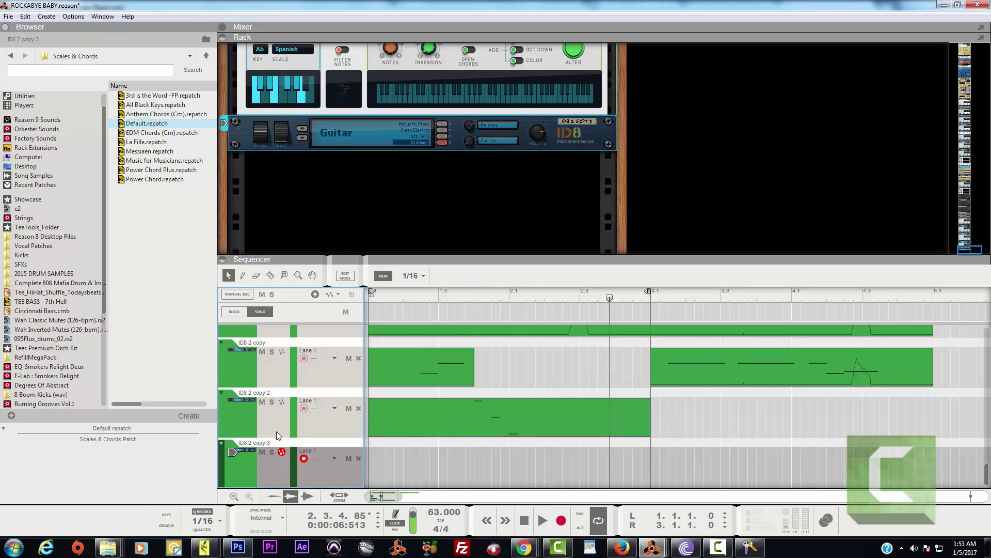
click(359, 137)
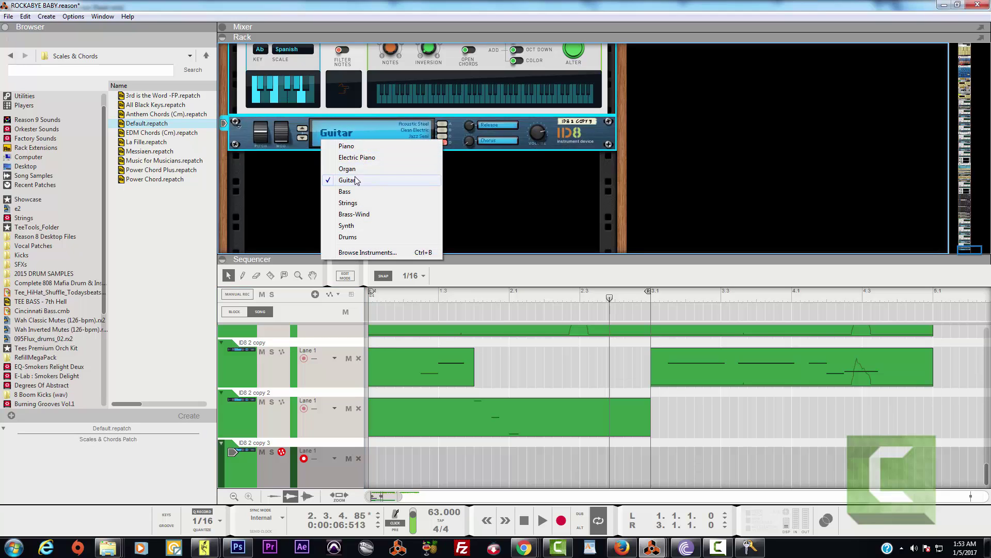
click(344, 225)
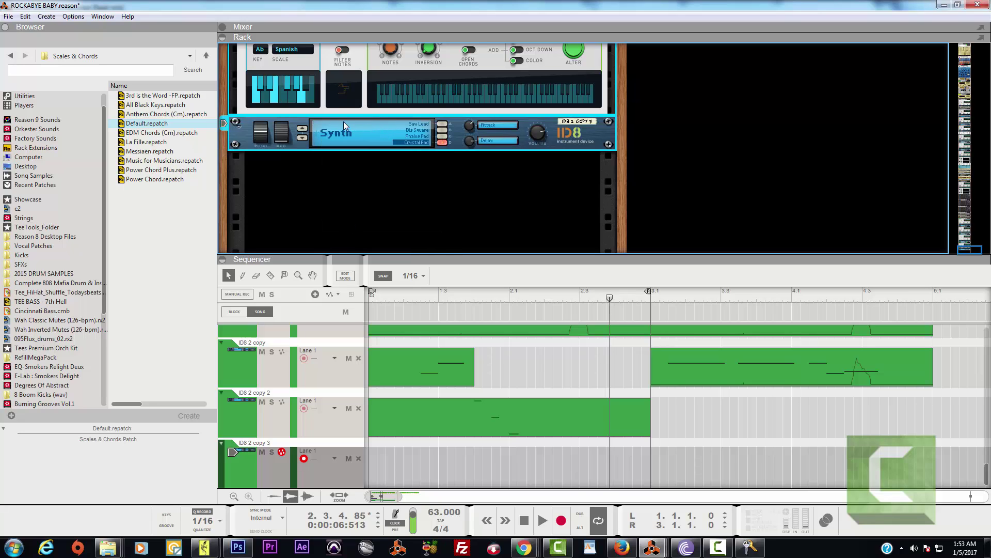
Set the ID8 Synth sound to Saw Lead and play the loop from the start to audition it.
click(523, 520)
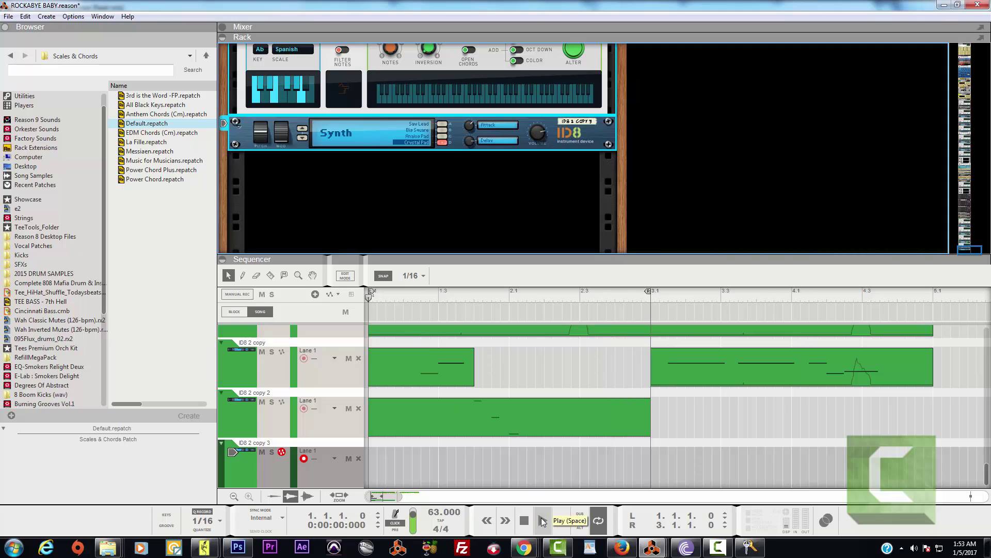
click(542, 519)
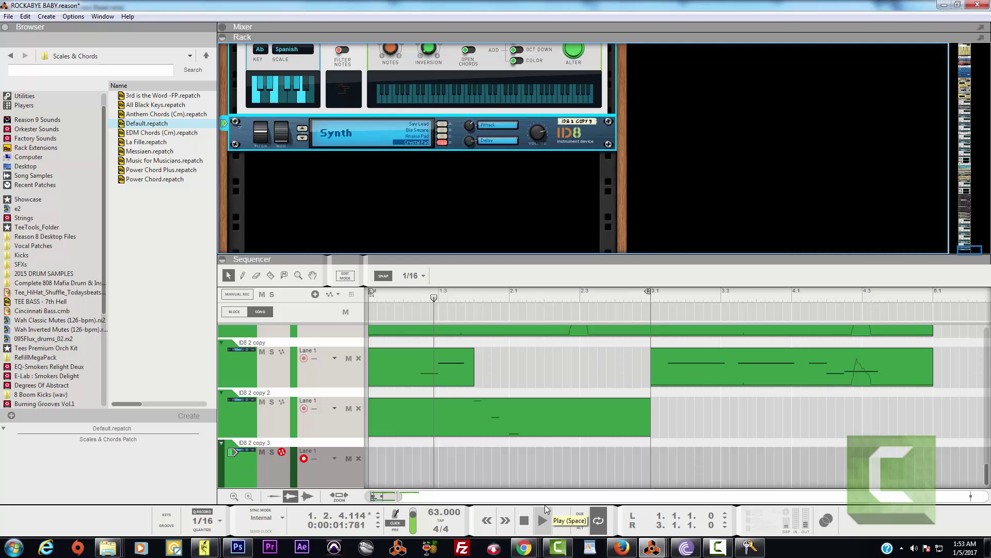
click(417, 124)
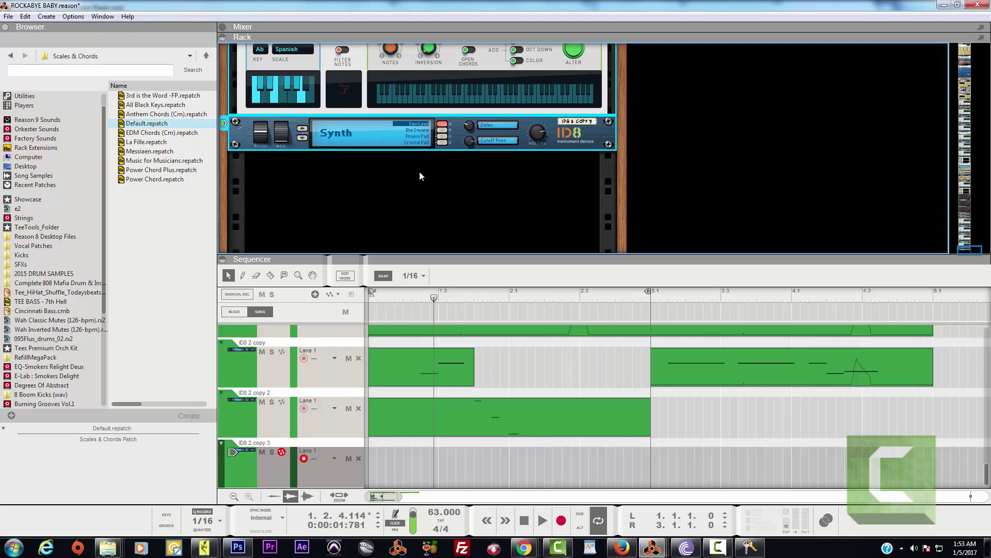
click(524, 520)
click(541, 520)
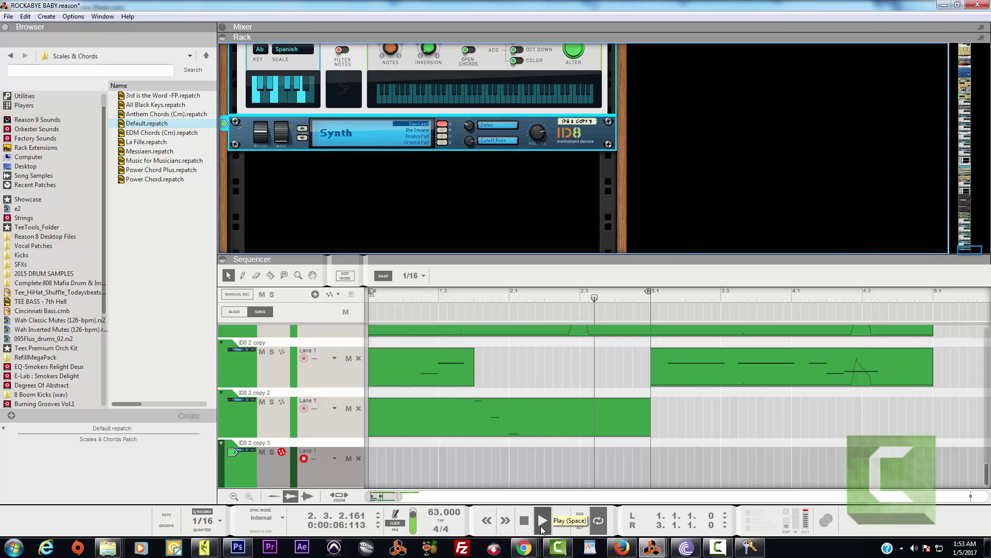
click(540, 525)
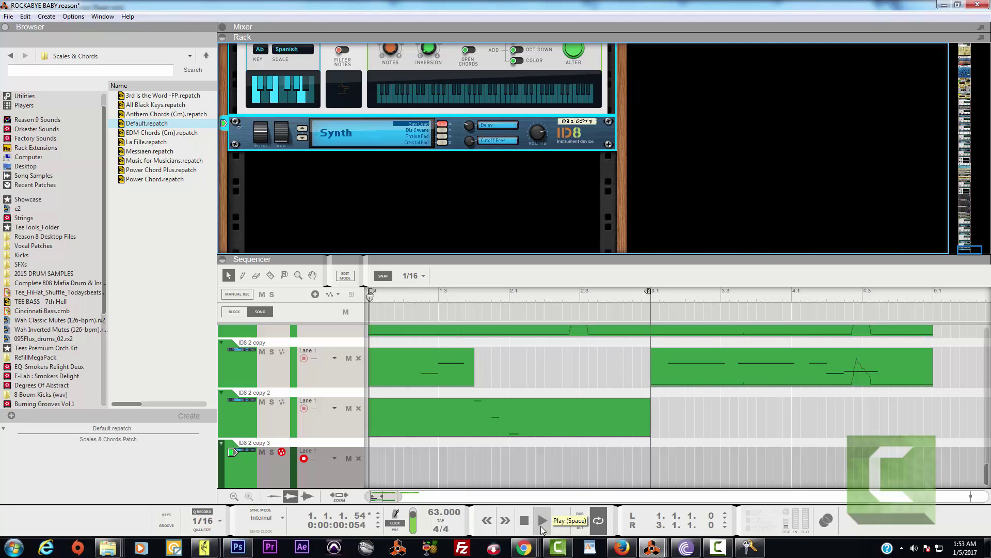
Rehearse the Saw Lead part over the loop, restarting playback from the beginning between tries.
click(541, 525)
click(539, 526)
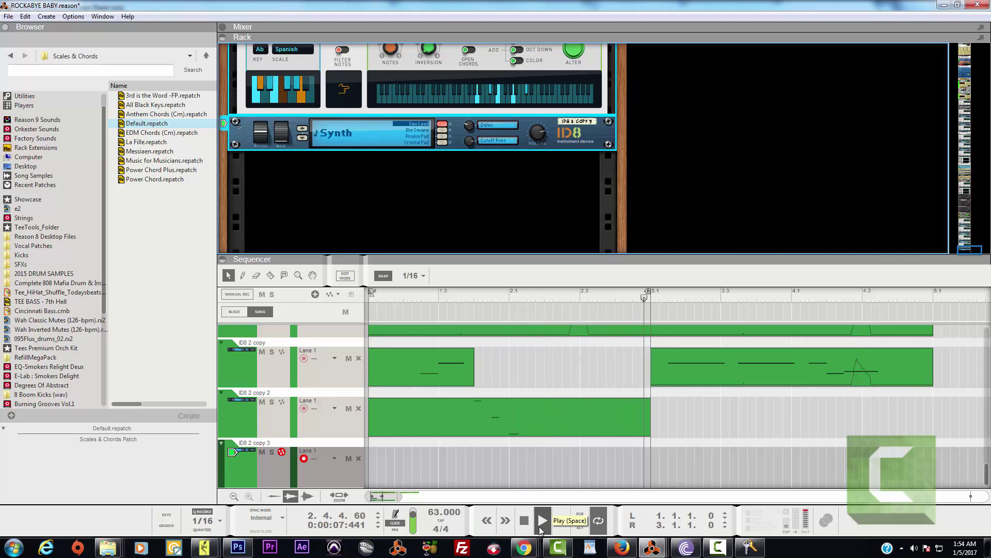
key(space)
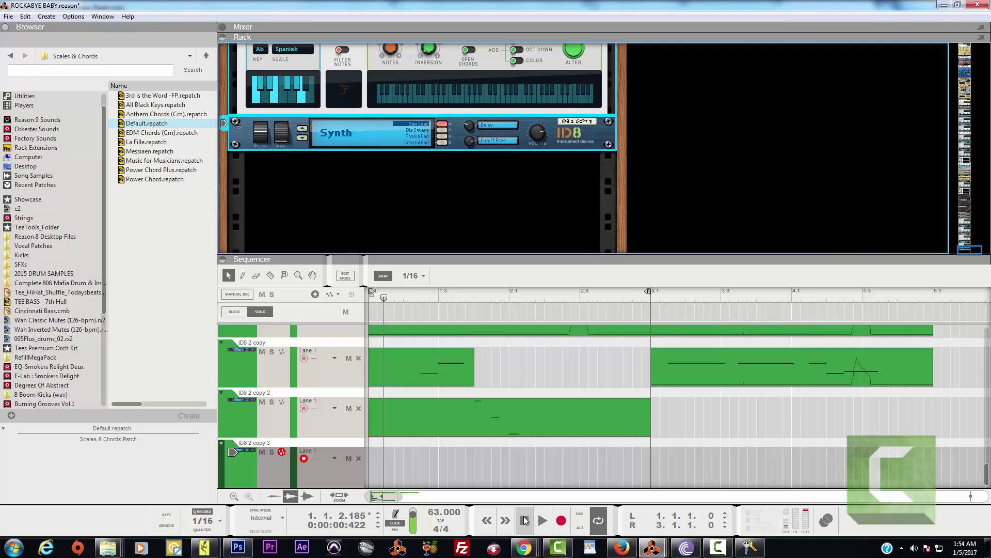
click(524, 521)
click(539, 522)
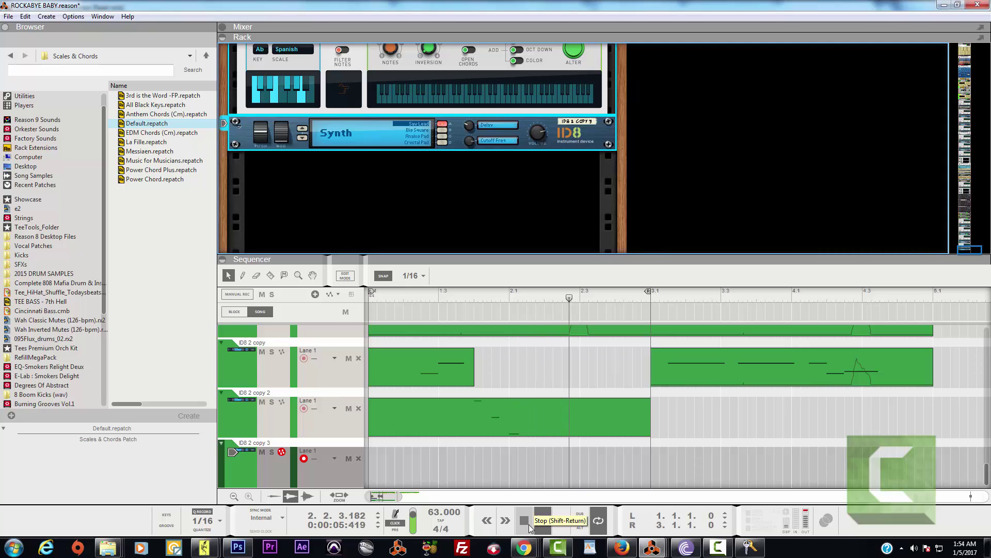
click(526, 525)
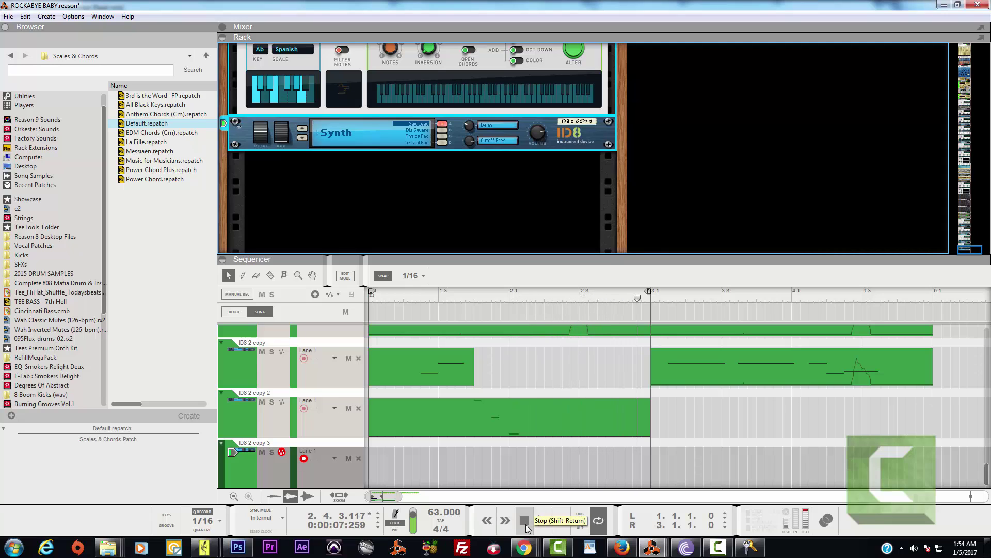
click(526, 524)
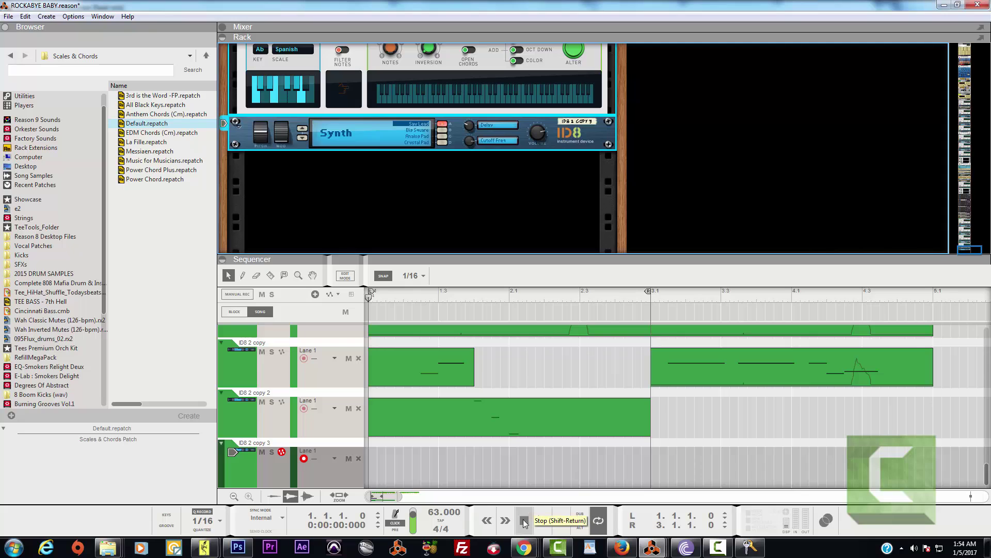
Play the loop and record a one-bar Saw Lead clip on the ID8 2 copy 3 track from bar 2.
click(541, 520)
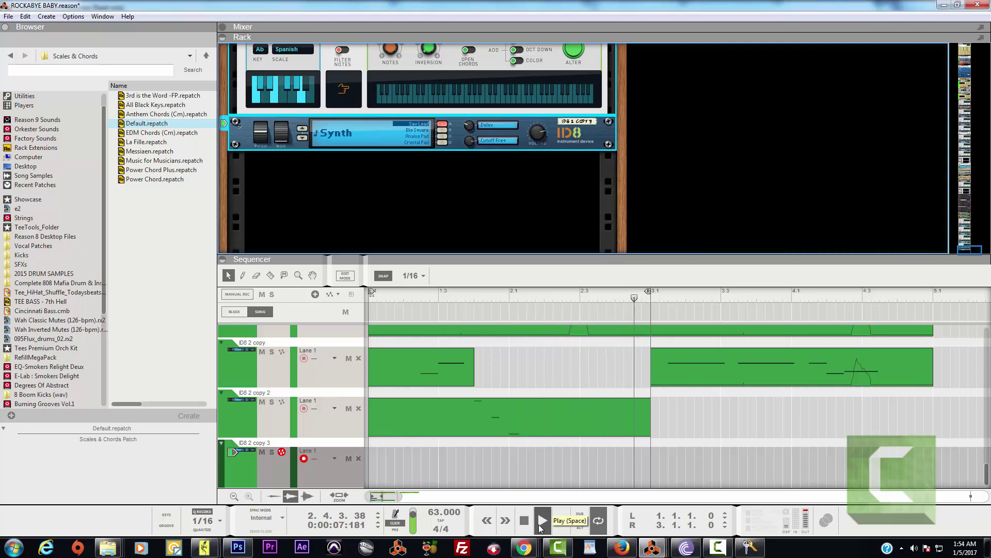
click(541, 520)
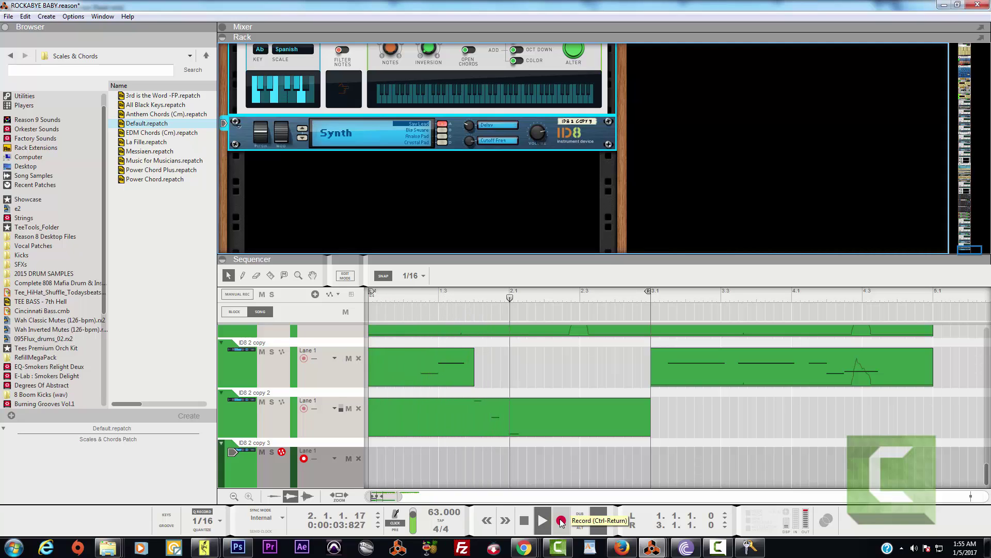
click(561, 522)
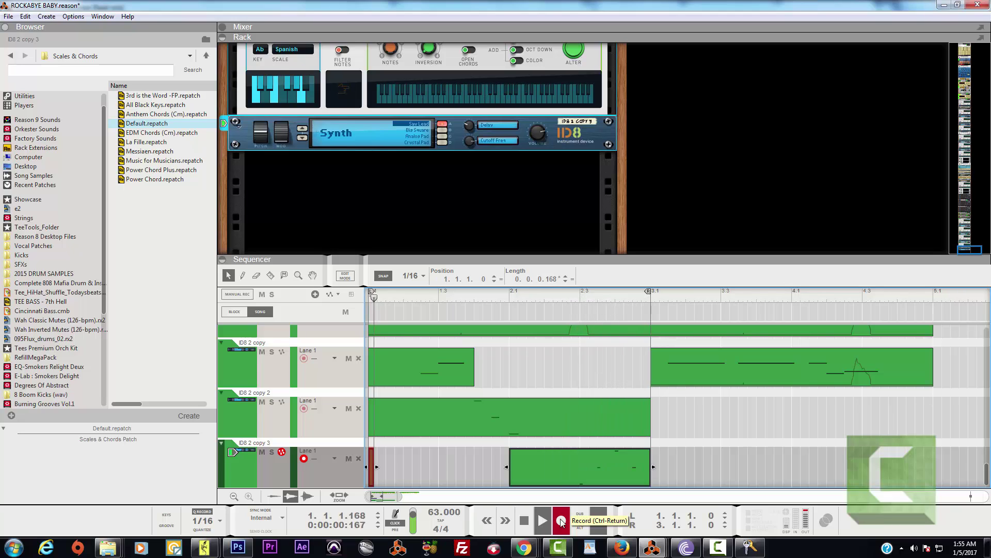
click(561, 522)
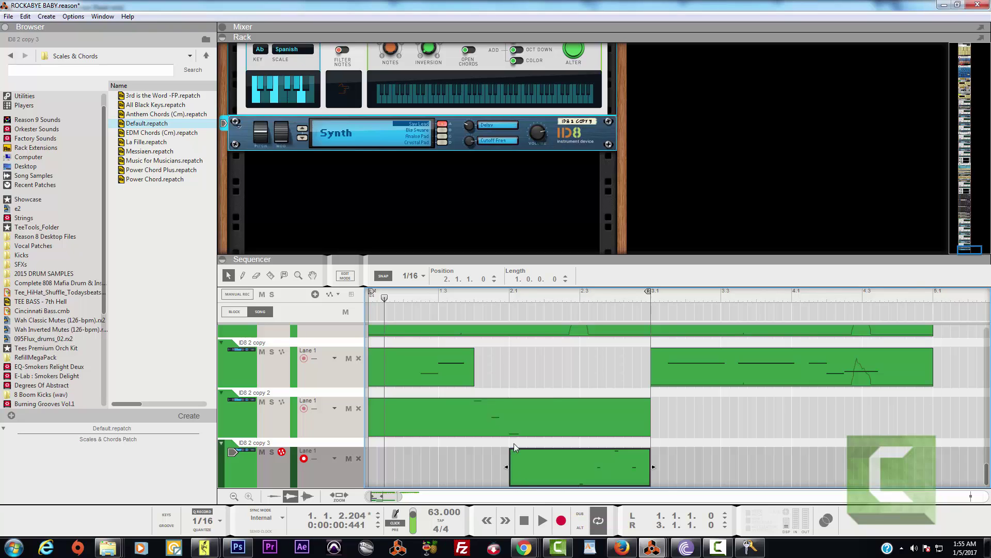
Open the new clip for note editing and shorten its last three notes, with the A 2 note at 58 ticks.
double_click(615, 462)
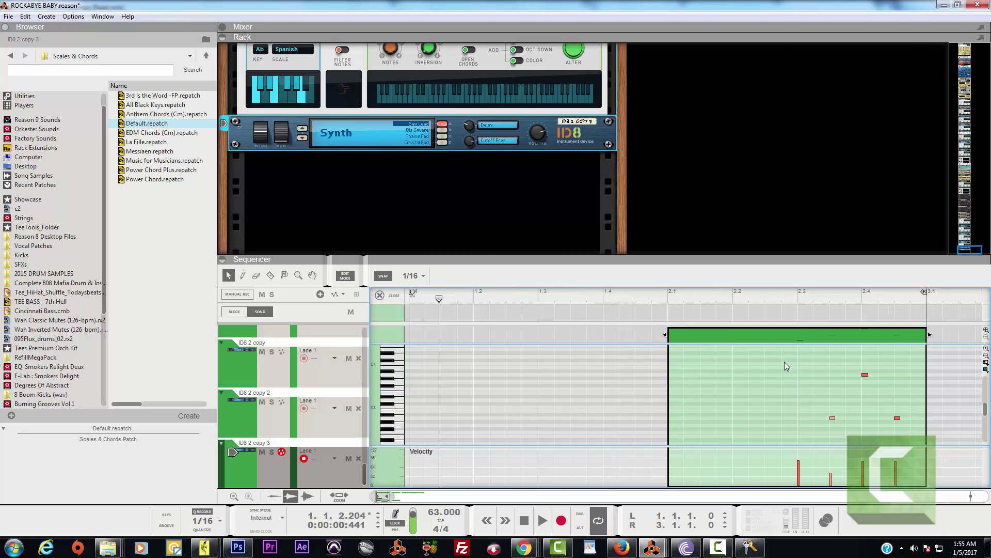
click(833, 417)
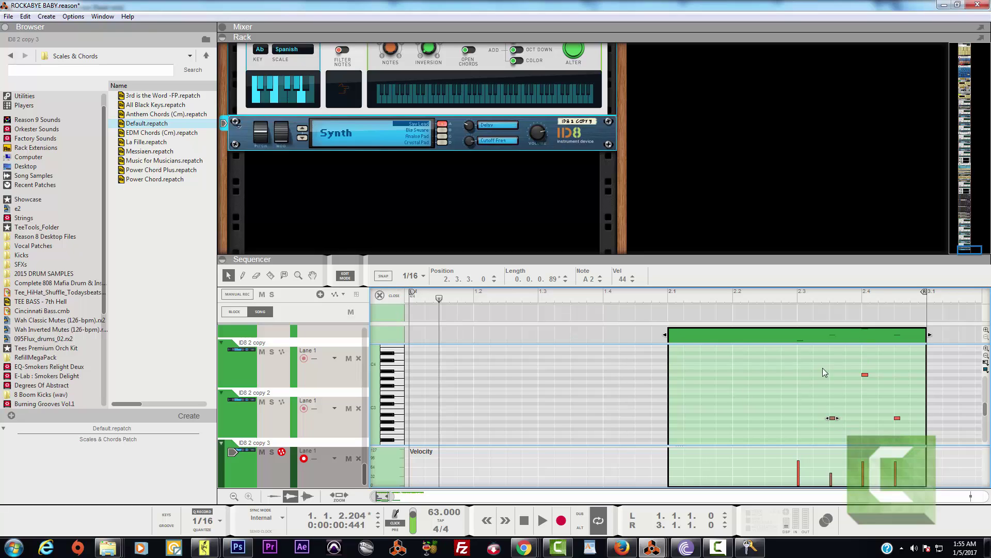
drag(822, 368, 798, 352)
drag(910, 440, 909, 439)
drag(837, 419, 835, 421)
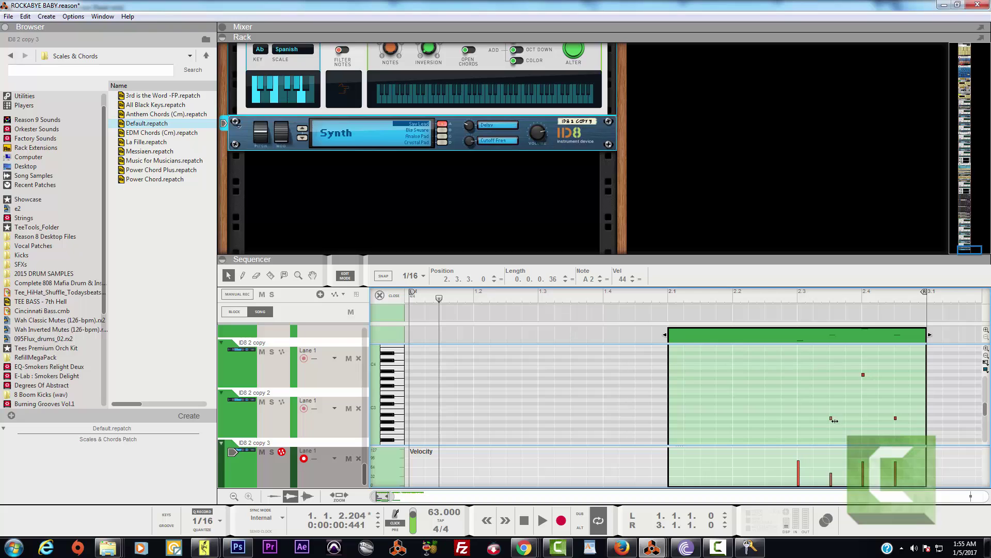
Play the shortened notes back from around 2.3 and from around 2.2 to check them in the loop.
click(813, 295)
key(space)
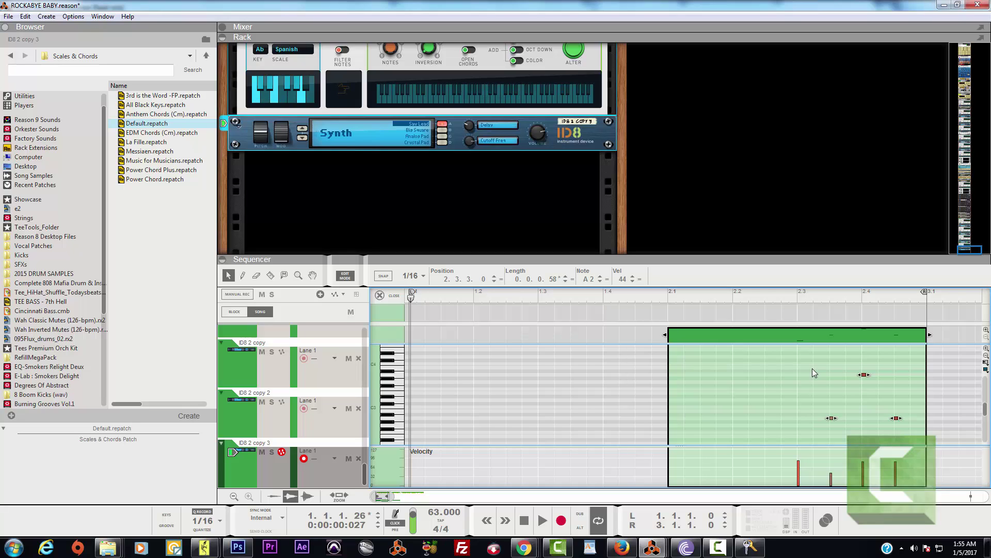
click(750, 300)
key(space)
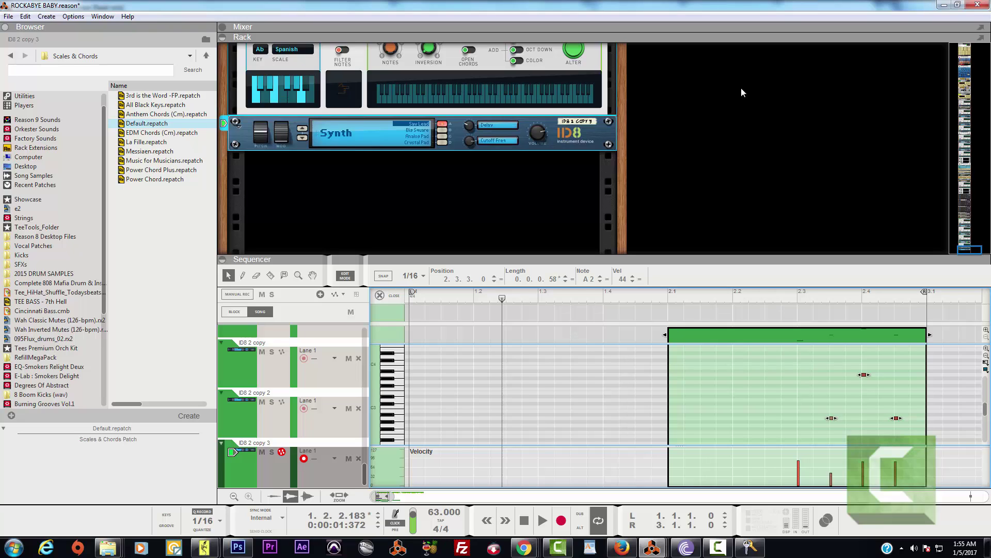
key(space)
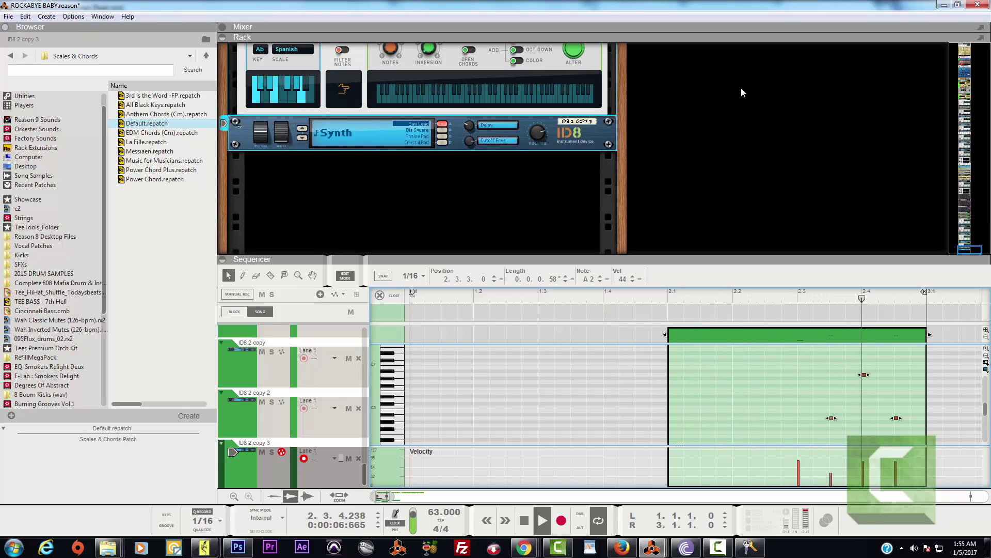
key(space)
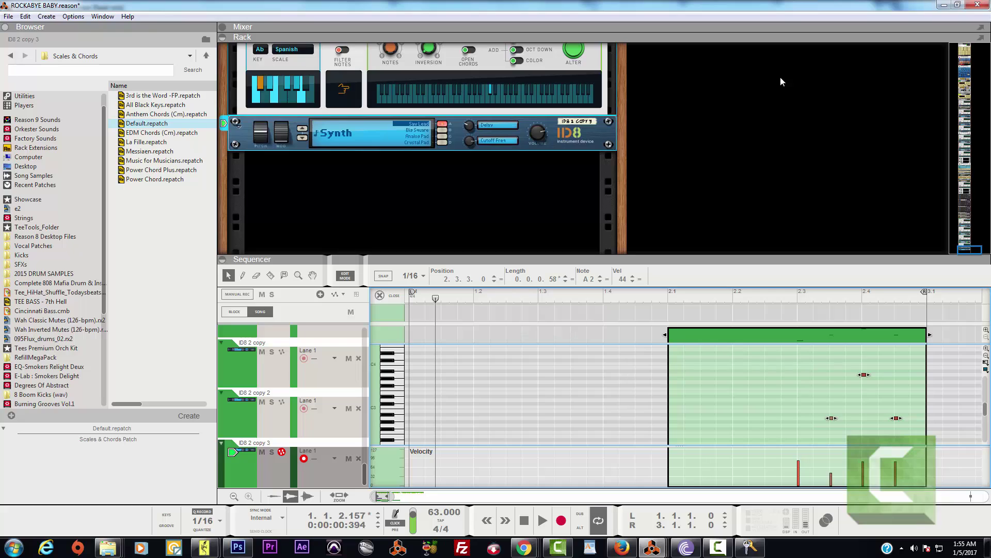
Delete the last note of the Saw Lead clip and record replacement notes at the end of bar 2.
drag(886, 398, 920, 439)
key(Delete)
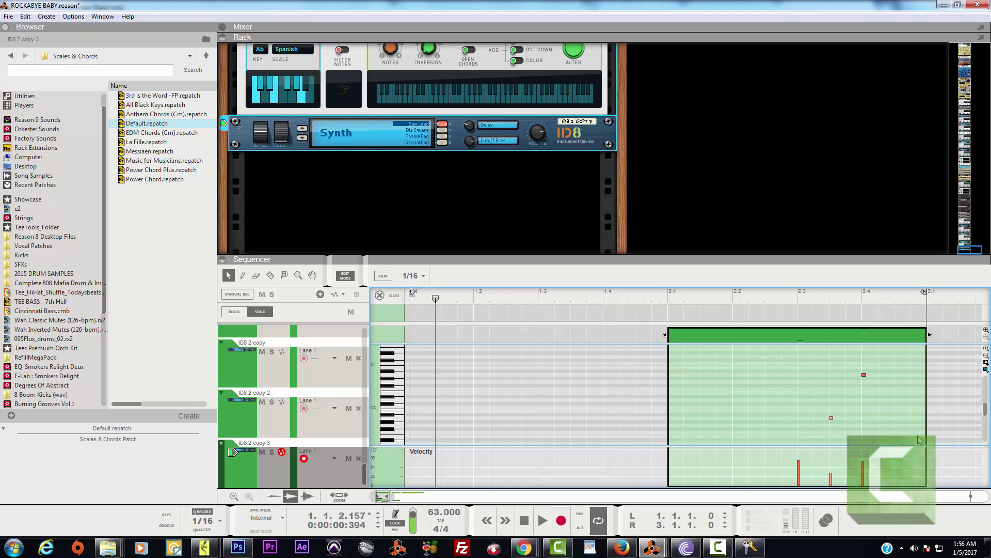
click(787, 297)
key(space)
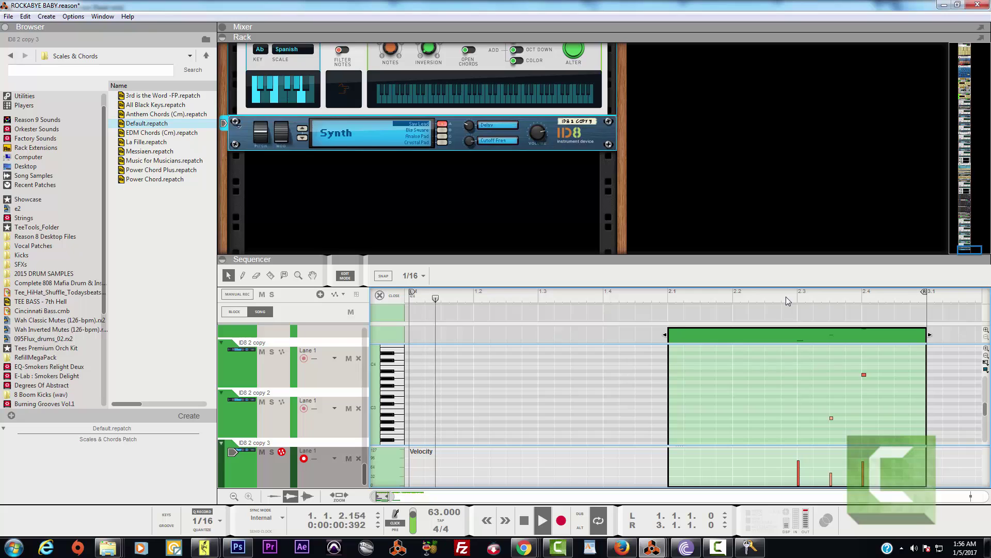
key(ctrl+Return)
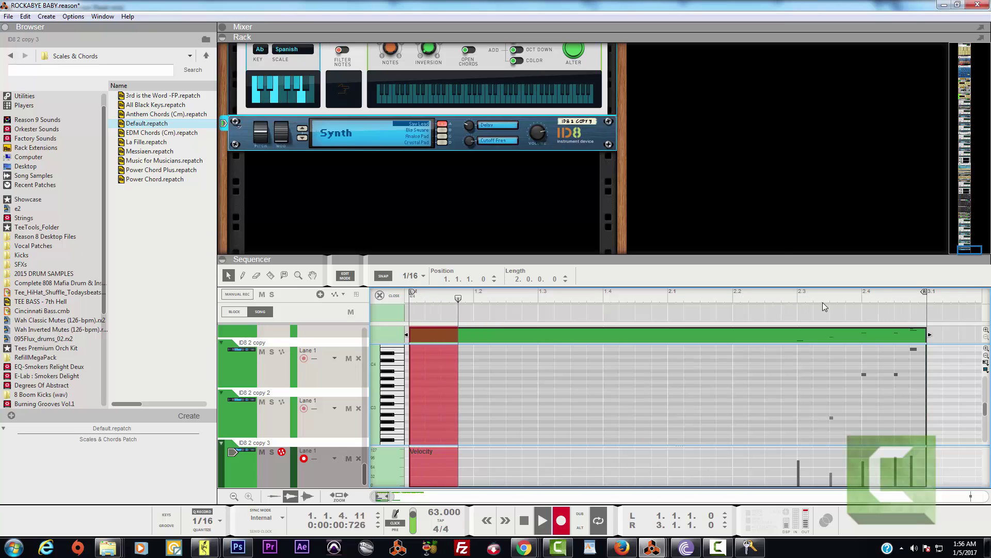
click(561, 520)
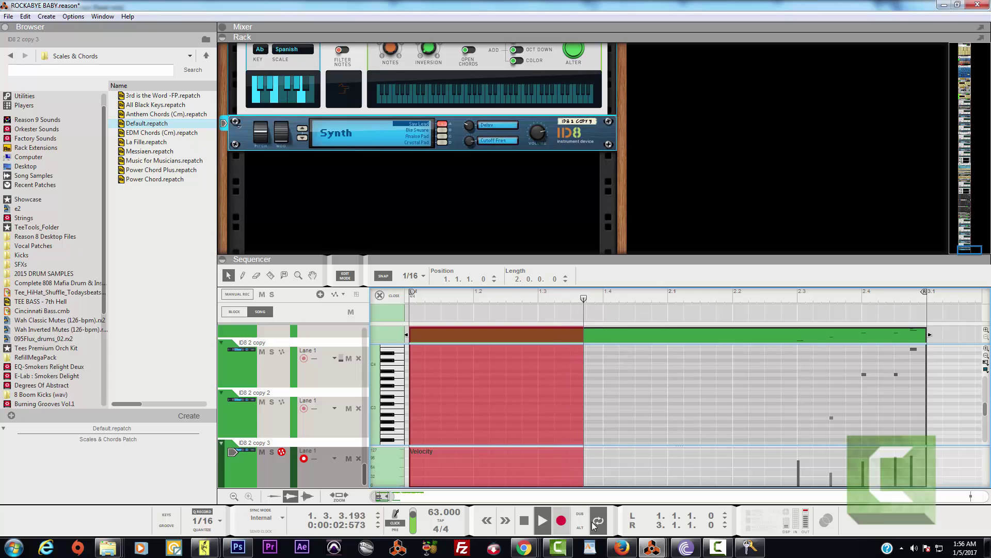
Move the E 4 note near the clip's end earlier to 2.4.3.125 and play that passage back.
drag(986, 407, 986, 403)
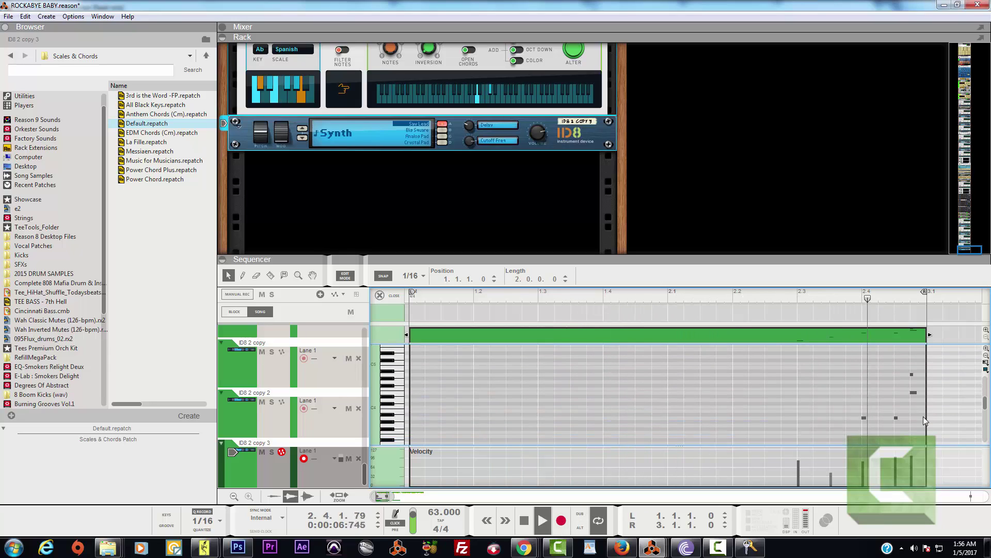
key(space)
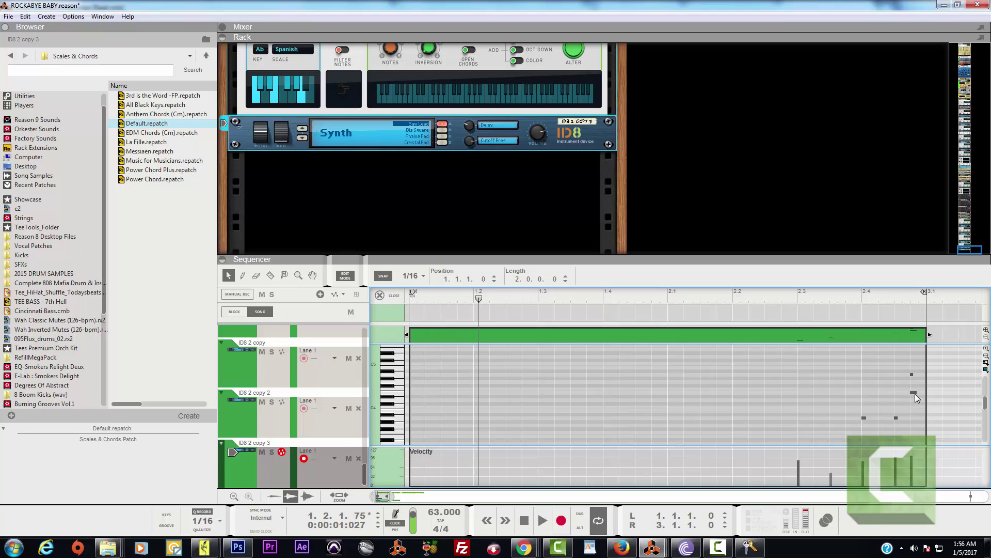
double_click(899, 331)
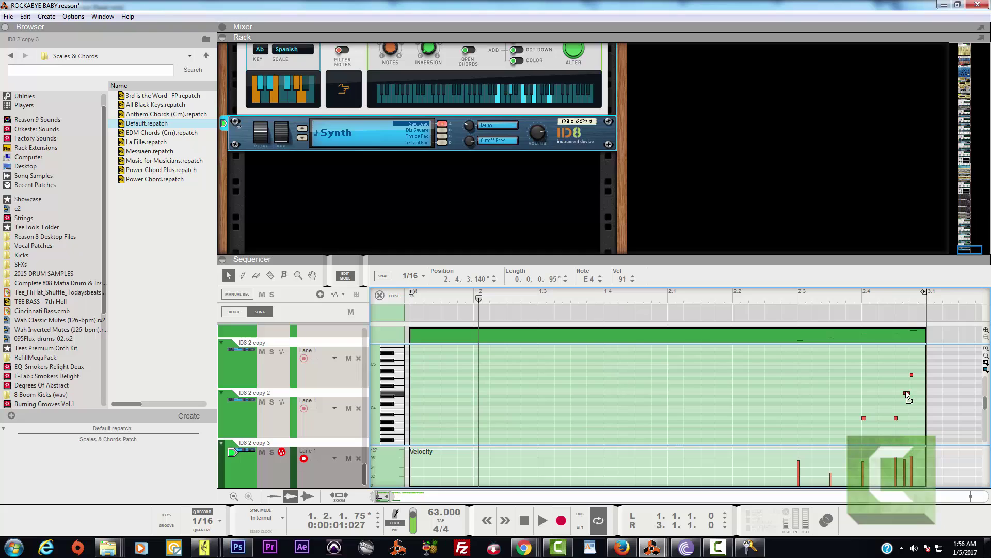
drag(913, 393, 905, 393)
click(887, 299)
key(space)
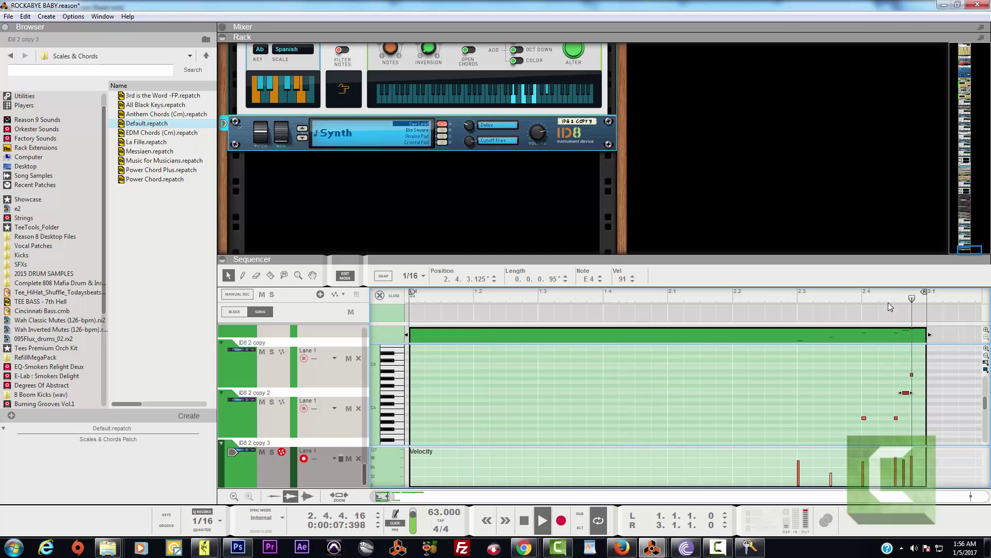
key(space)
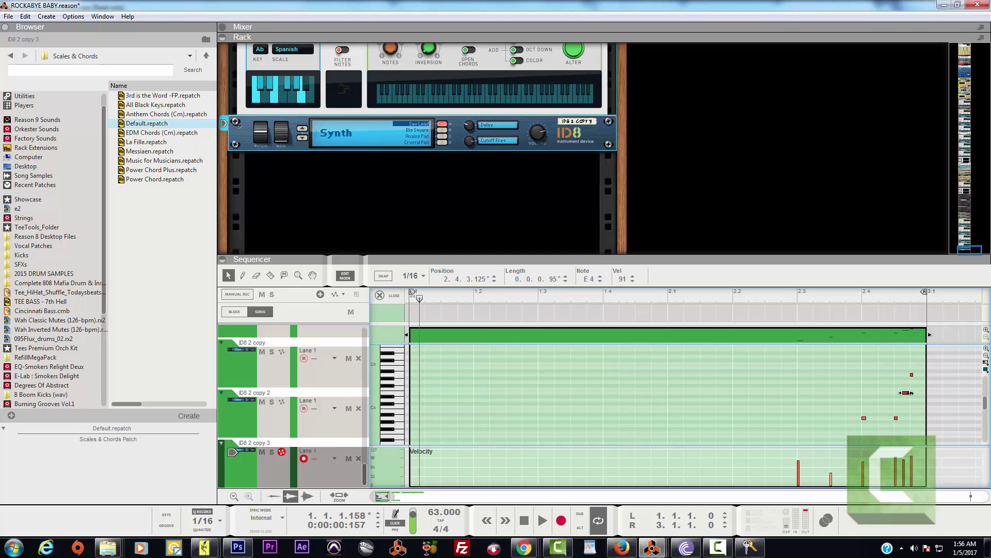
Shorten the E 4 note, select the A 3 note at 2.4.3.0 and play the passage from around 2.3.4.
drag(911, 393, 908, 393)
click(896, 418)
click(854, 299)
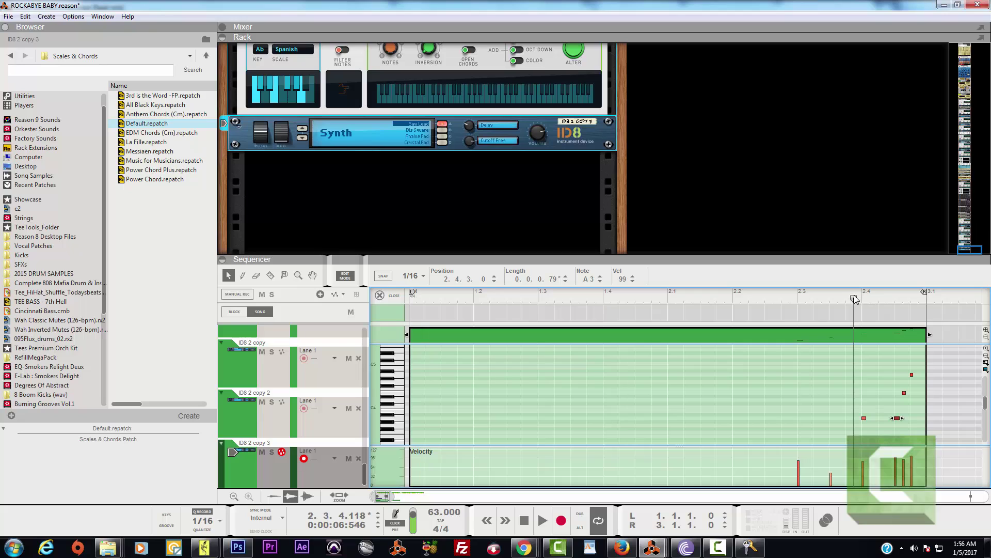
key(space)
key(space)
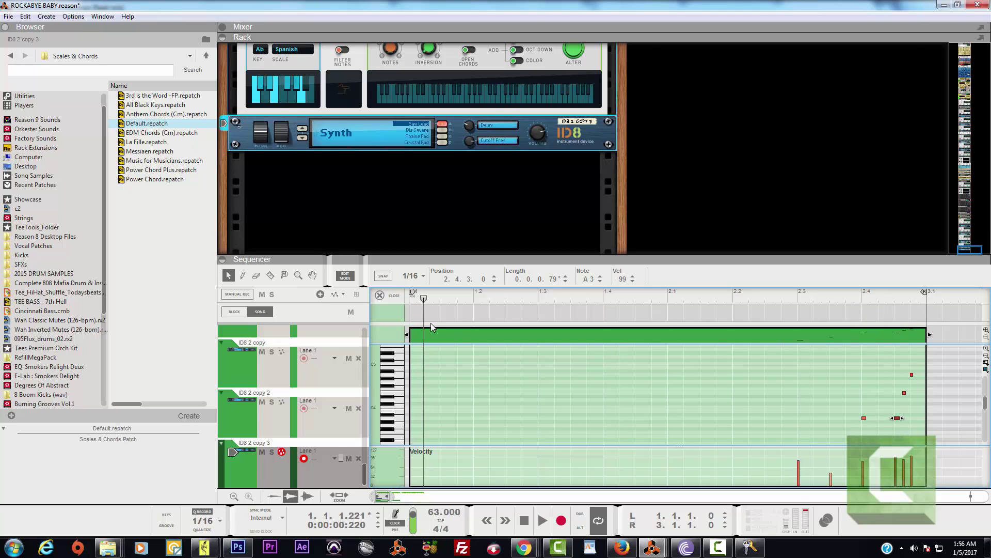
Close the note editor for the Saw Lead clip and play the loop from the song start.
click(380, 295)
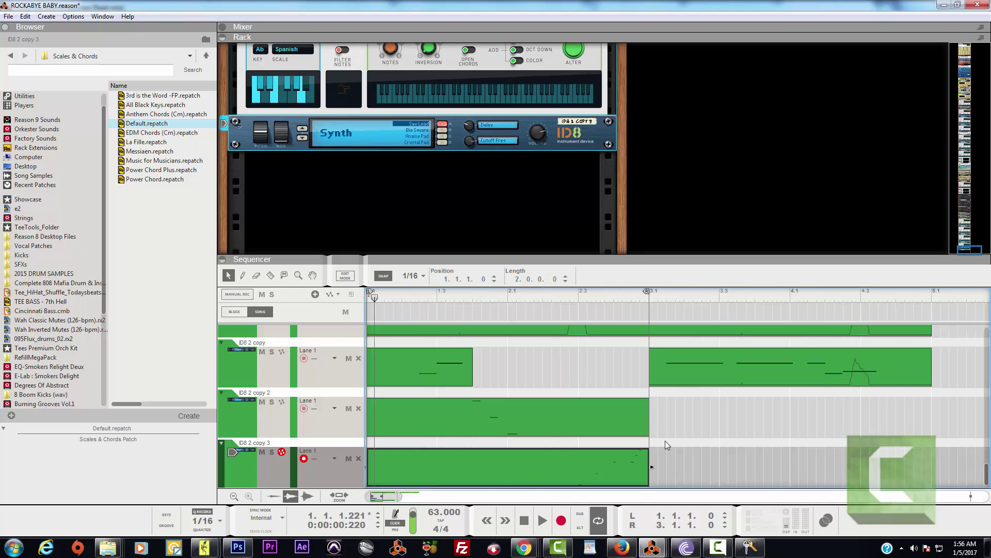
click(524, 521)
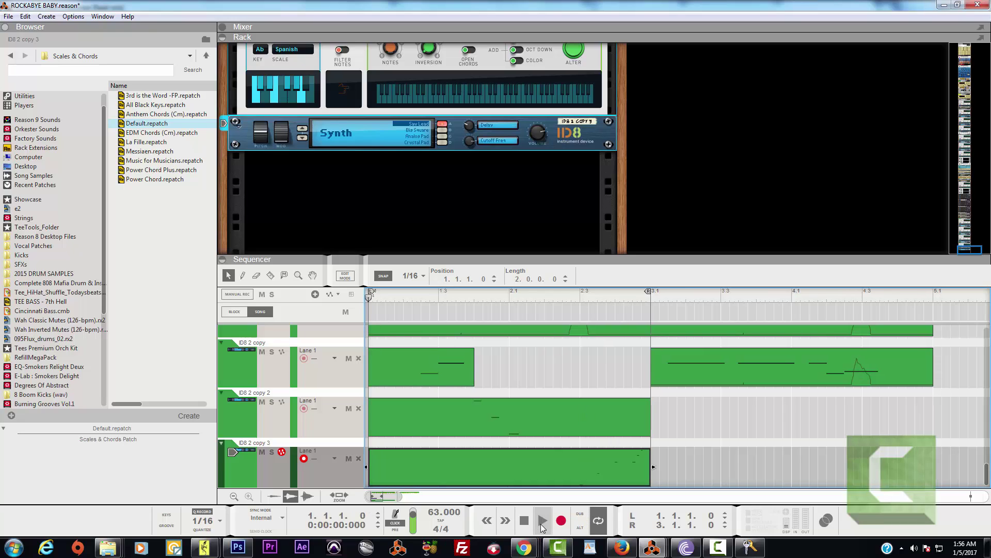
click(541, 522)
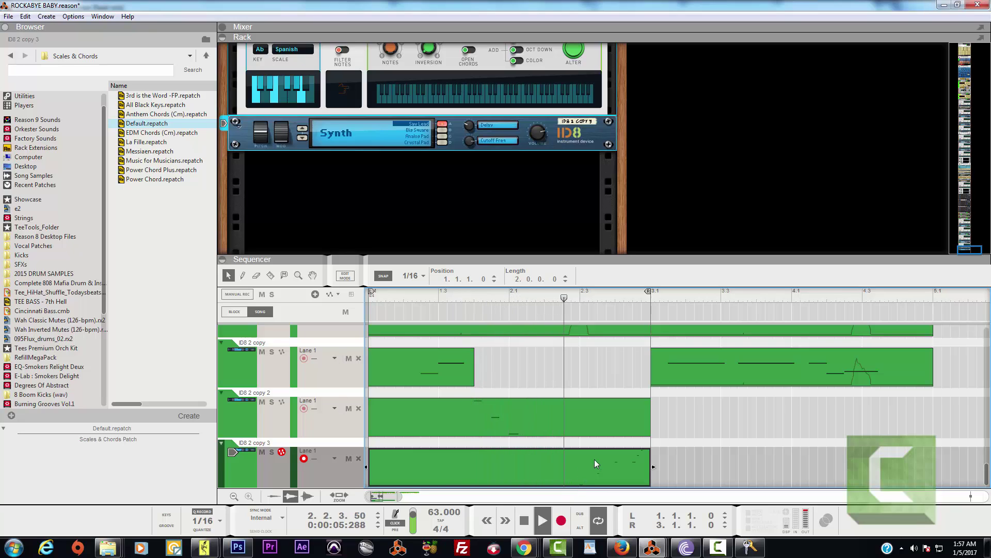
key(space)
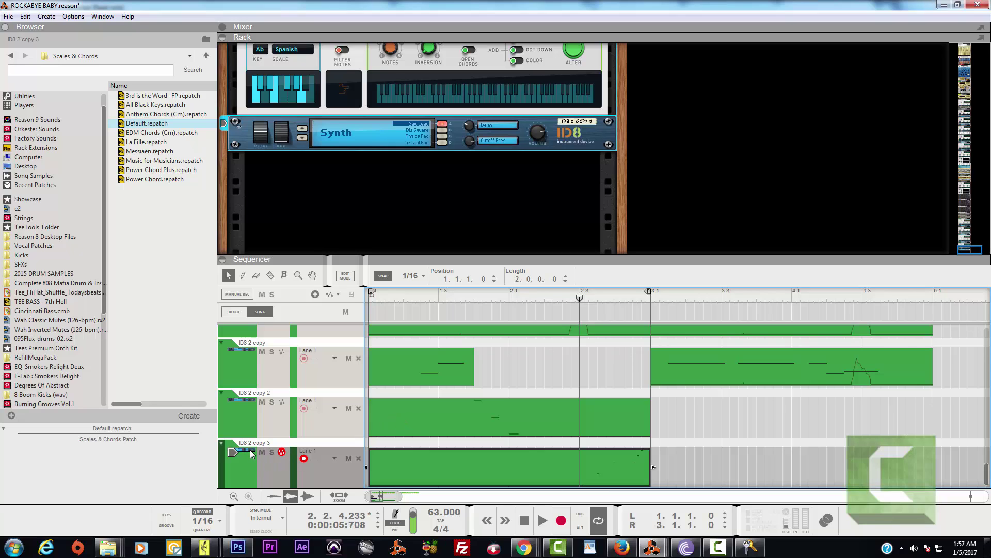
Duplicate the ID8 2 piano track together with its device.
click(252, 403)
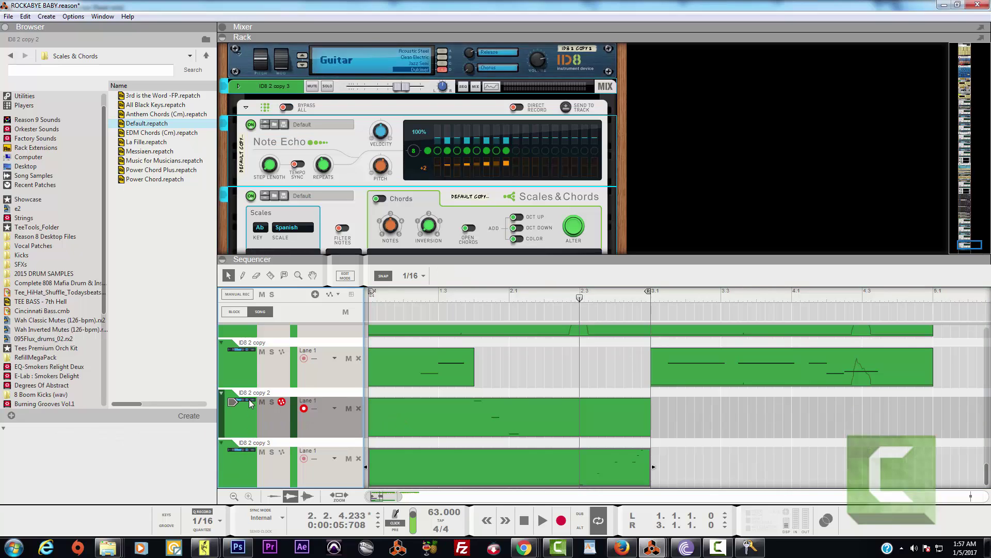
click(247, 353)
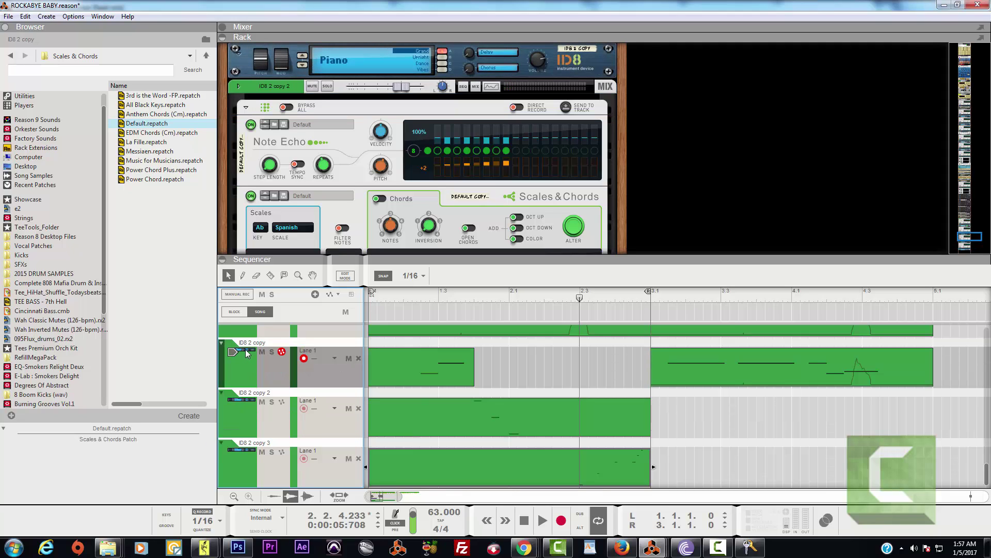
scroll(253, 371, up, 1)
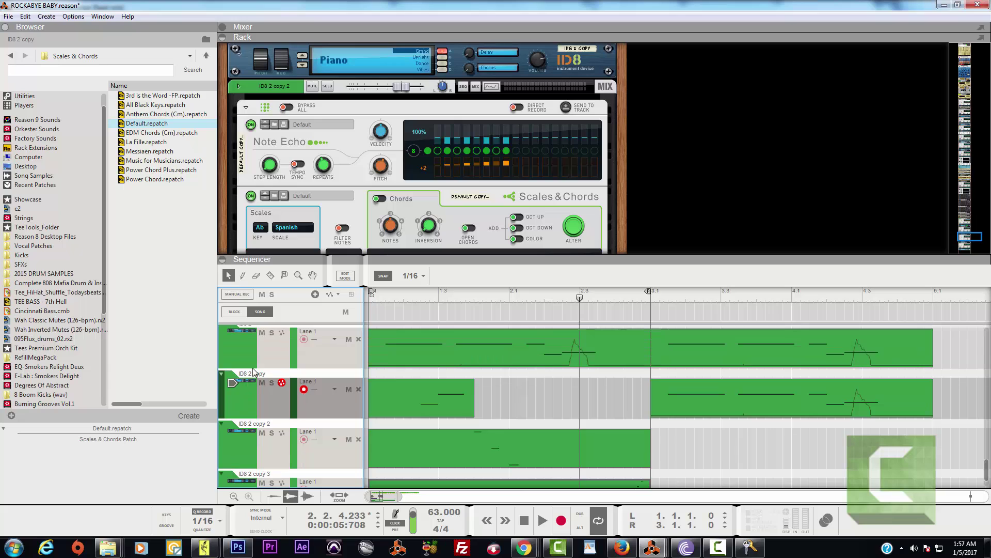
click(244, 335)
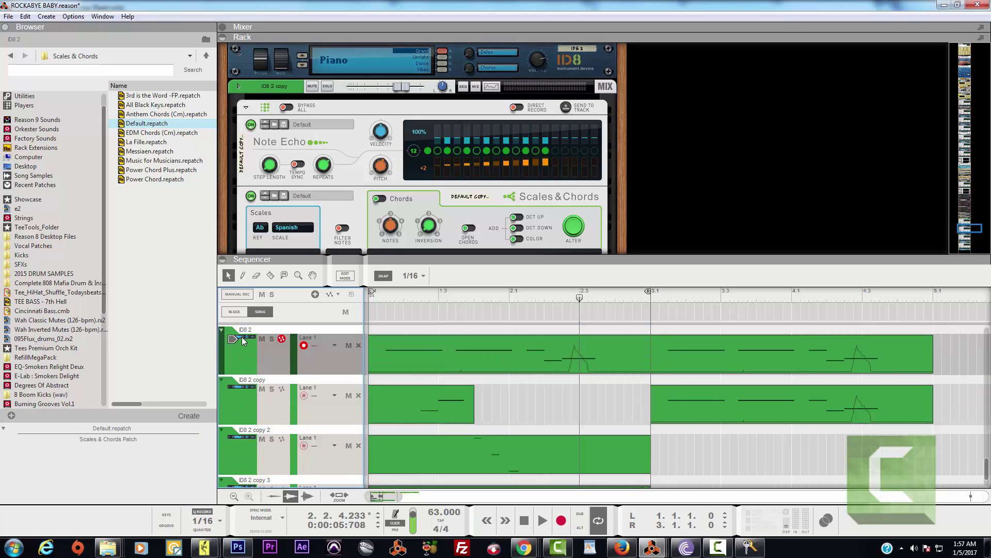
right_click(243, 341)
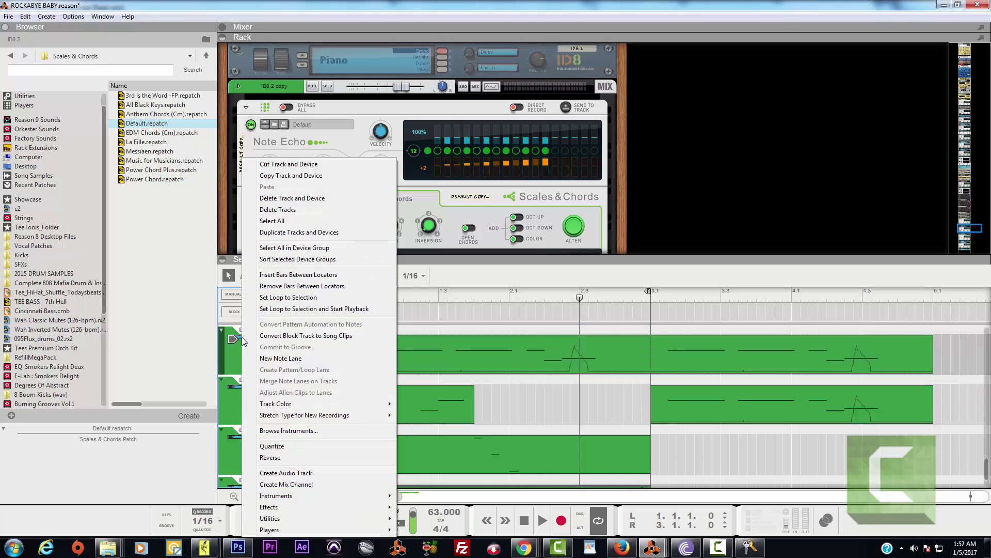
click(297, 231)
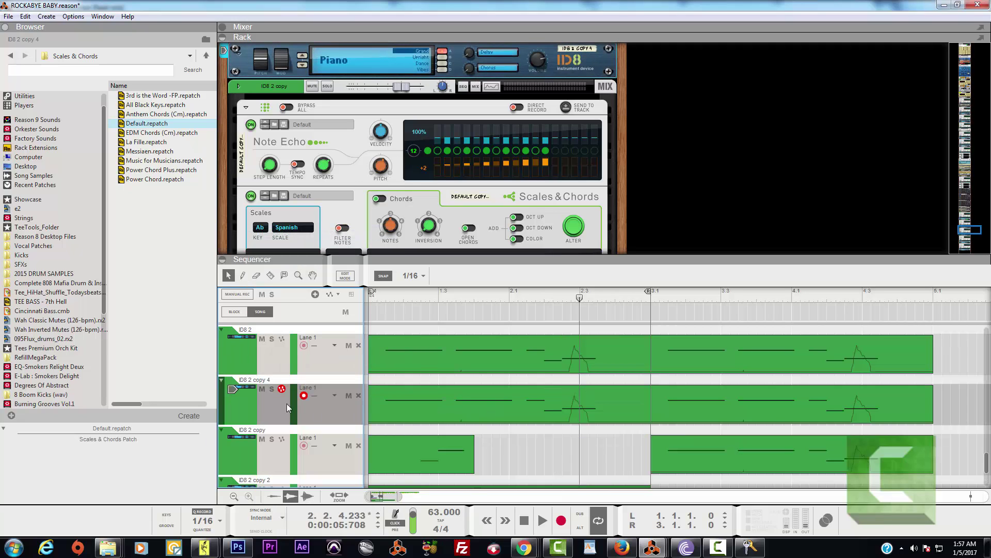
Delete both clips from the duplicated track, ID8 2 copy 4, and switch its ID8 sound to Strings.
click(574, 402)
key(Delete)
click(659, 403)
key(Delete)
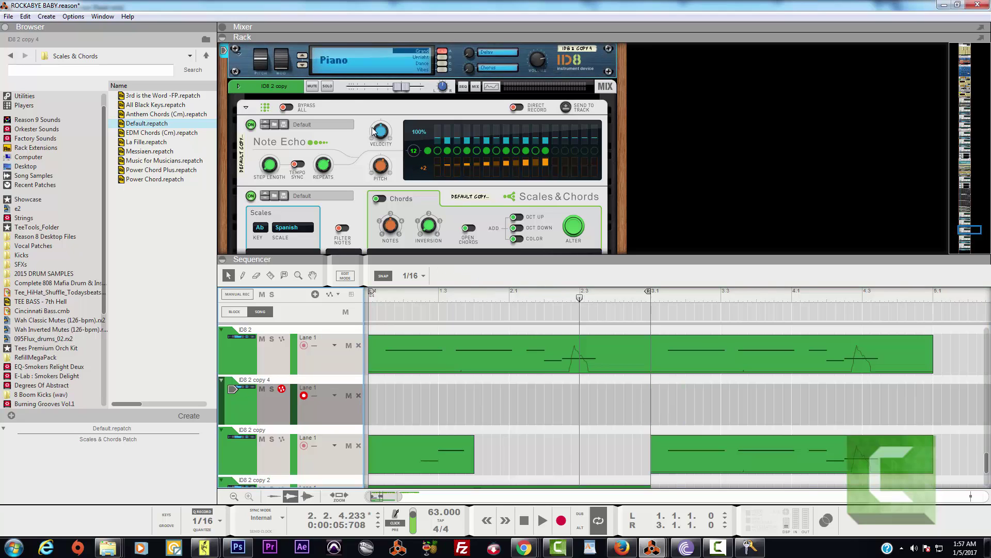
click(330, 61)
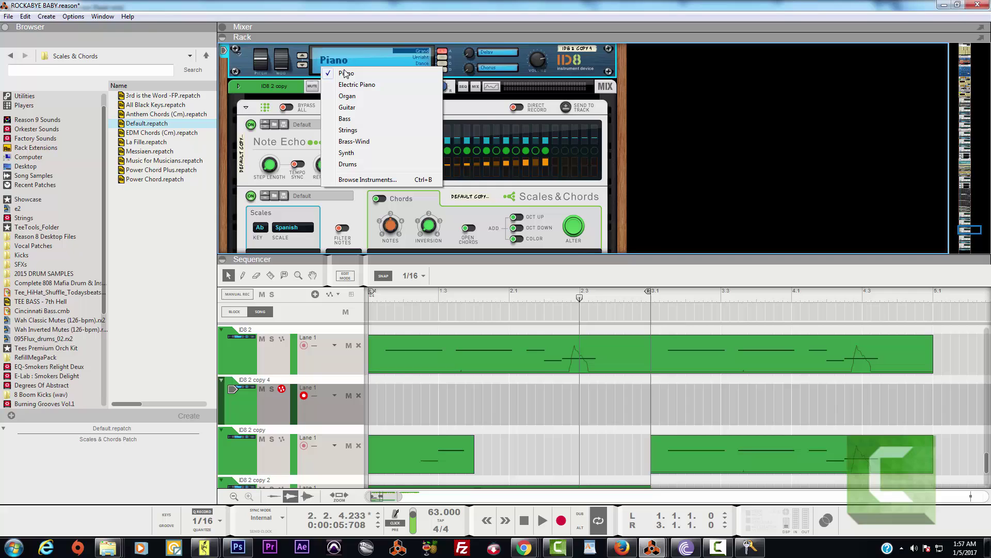
click(362, 129)
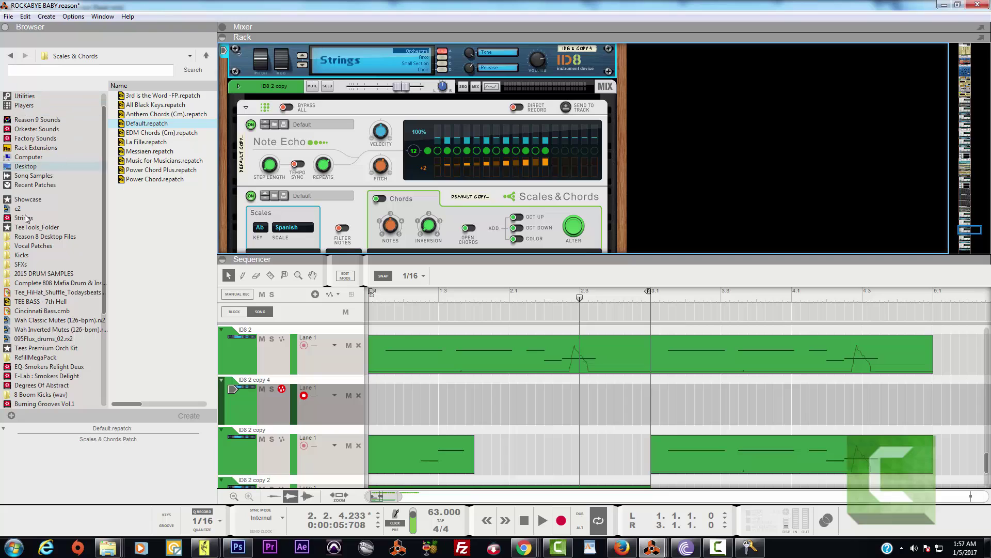
Play the loop from about 1.3 and record a Strings part into bar 2 of the ID8 2 copy 4 track.
click(446, 291)
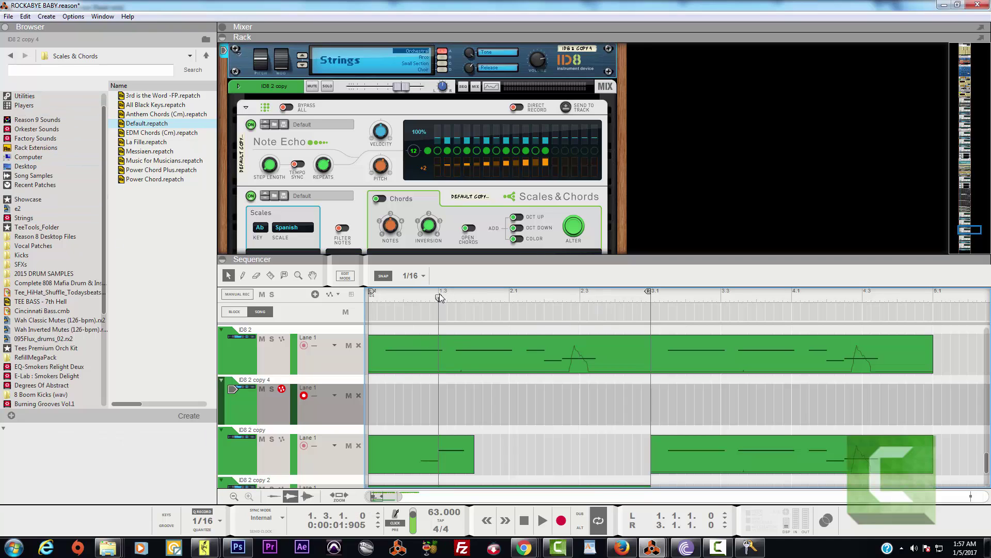
key(space)
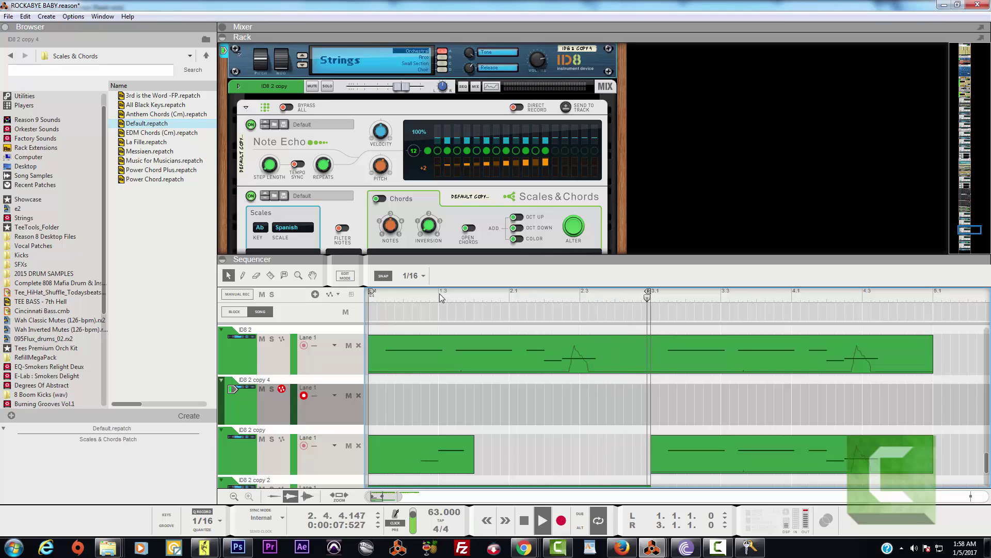
click(563, 524)
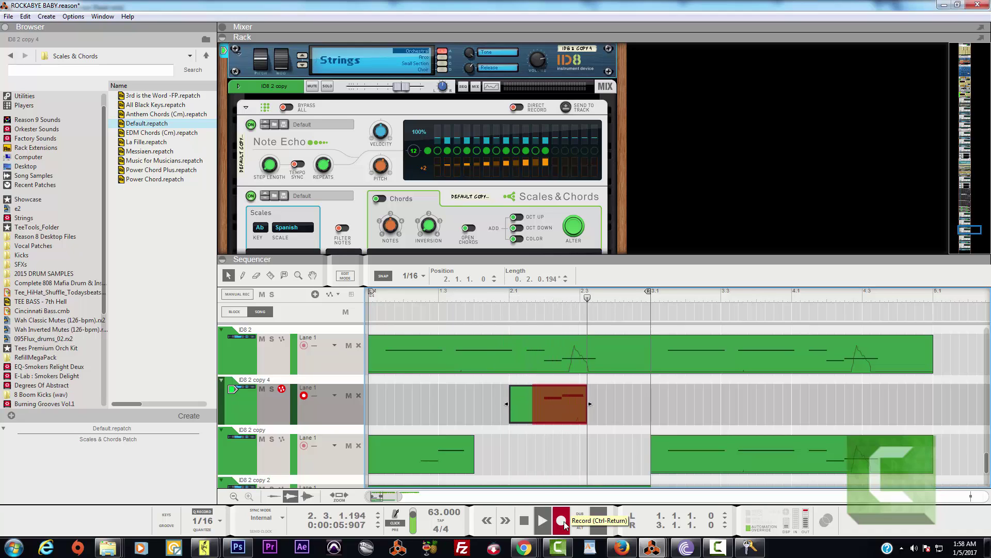
click(561, 520)
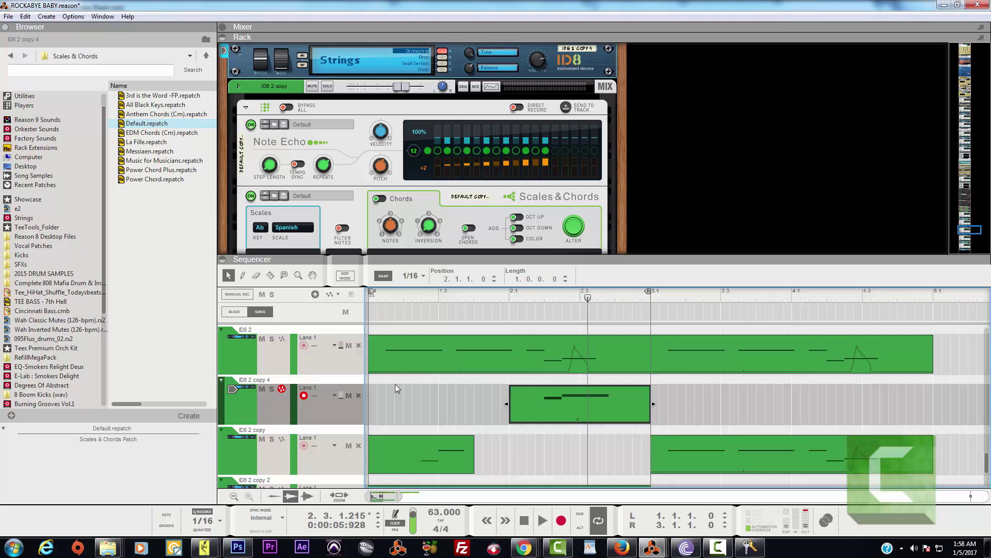
Select the BASS - Rasper track for recording and play the loop from the song start.
scroll(389, 365, up, 3)
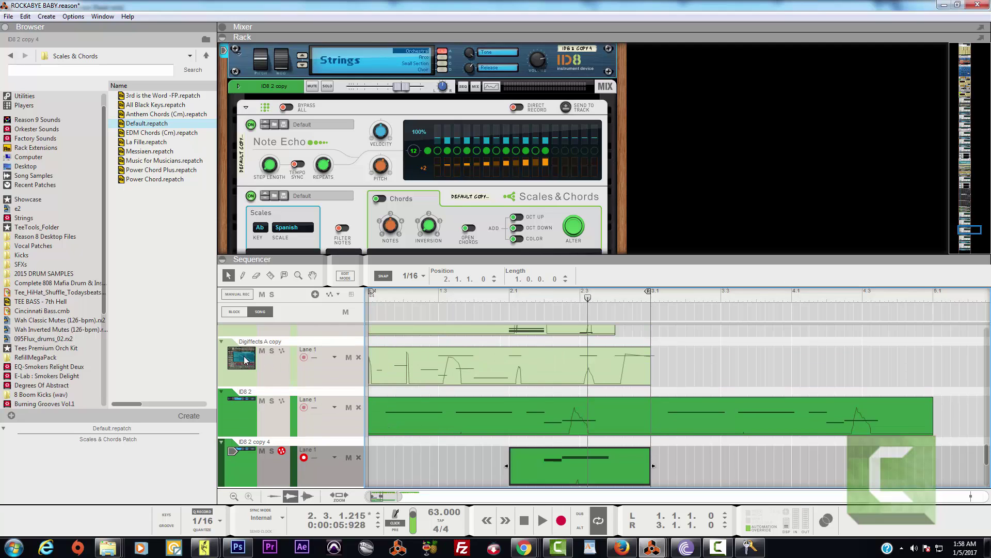
scroll(445, 418, up, 6)
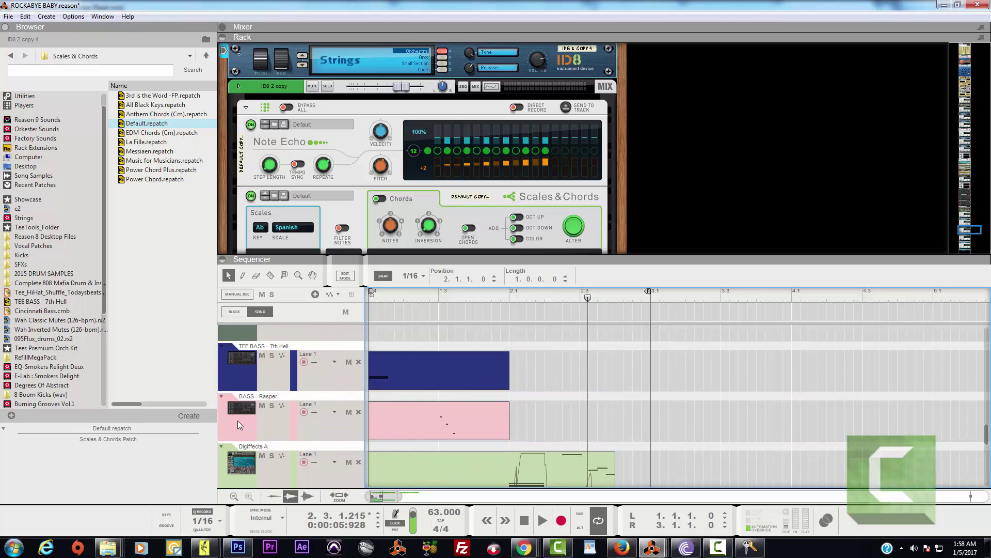
click(245, 411)
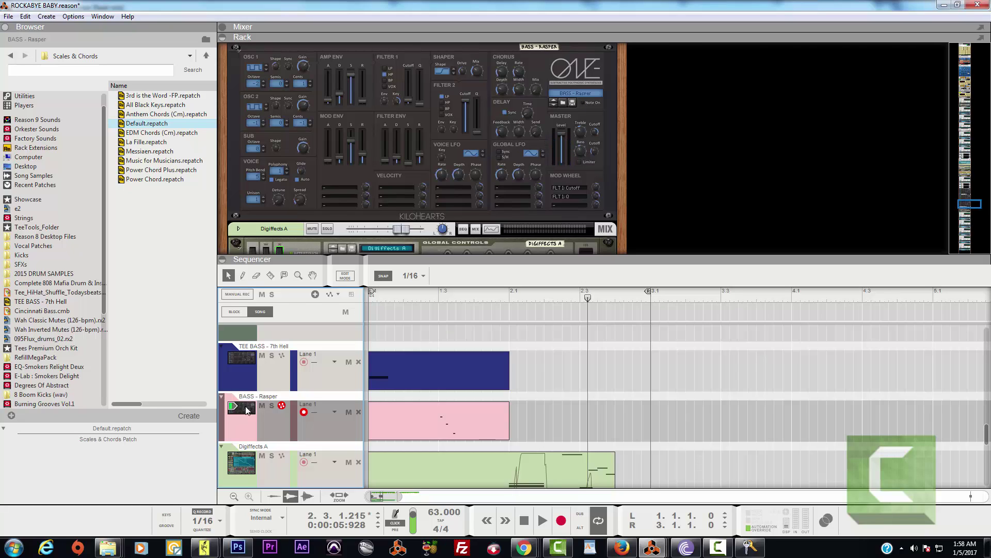
click(523, 515)
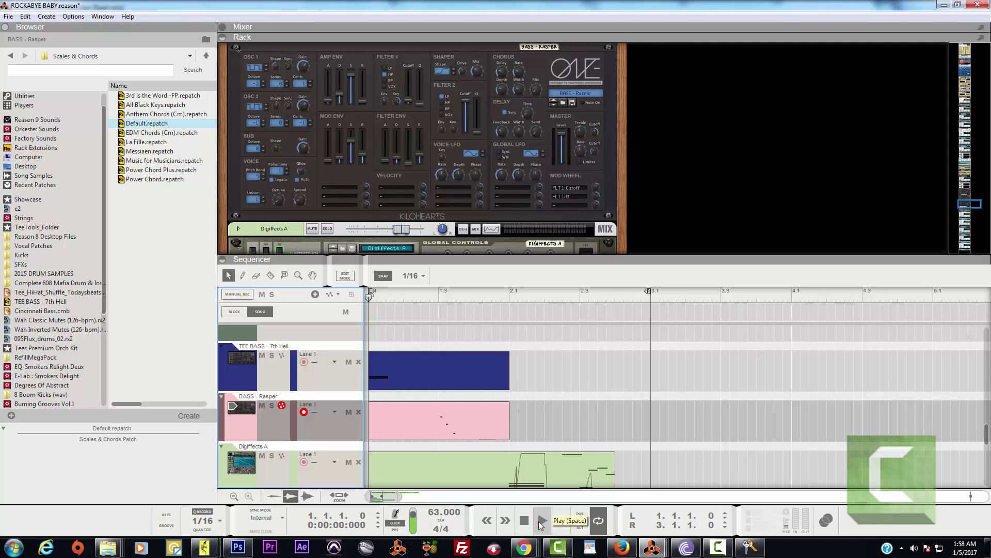
click(541, 520)
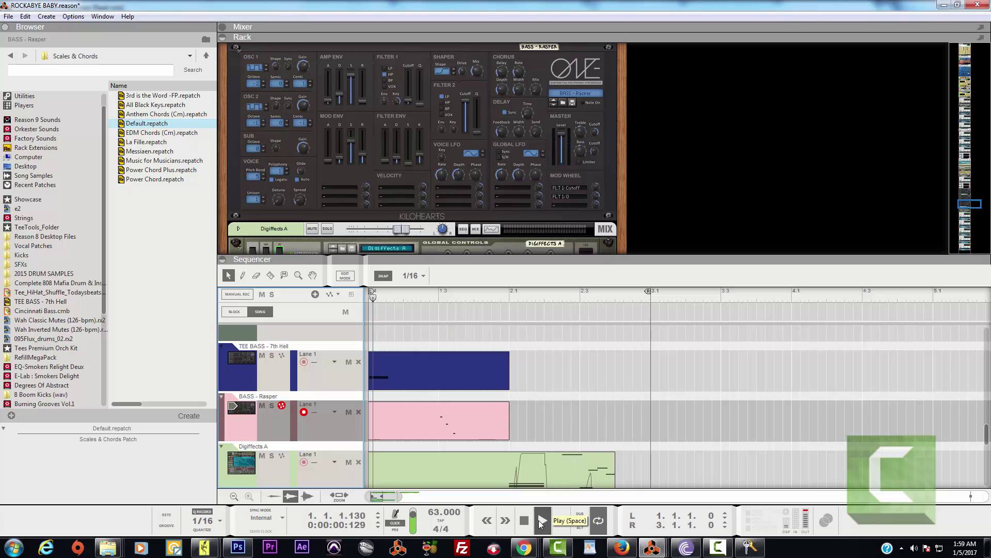
Try a take of extra BASS - Rasper notes in bar 2, and trim the clip back to about the end of bar 1.
key(ctrl+Return)
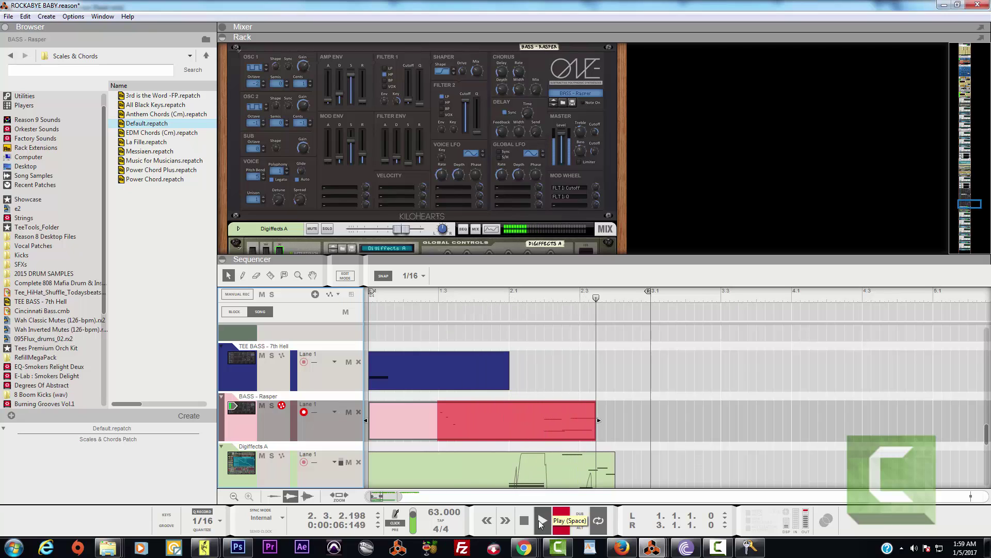
click(538, 521)
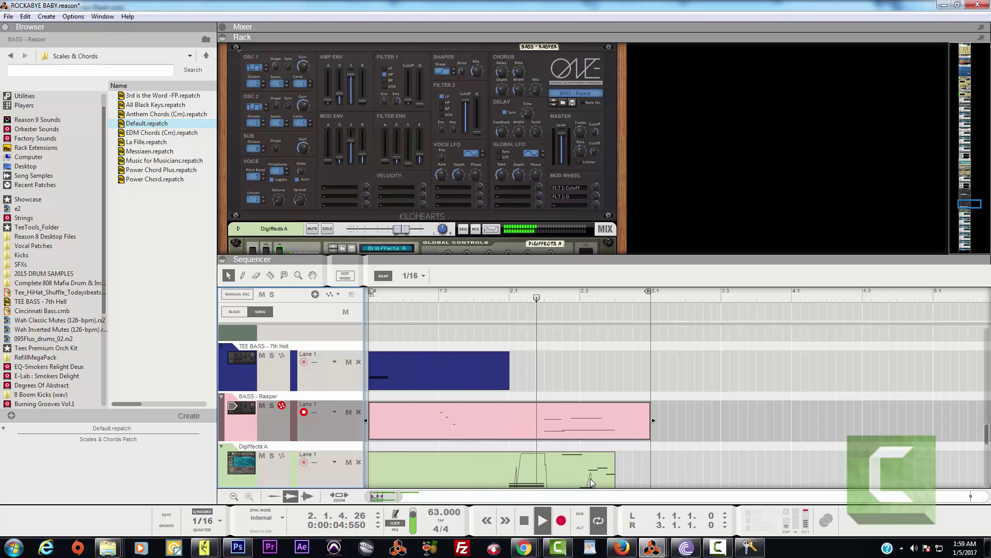
key(space)
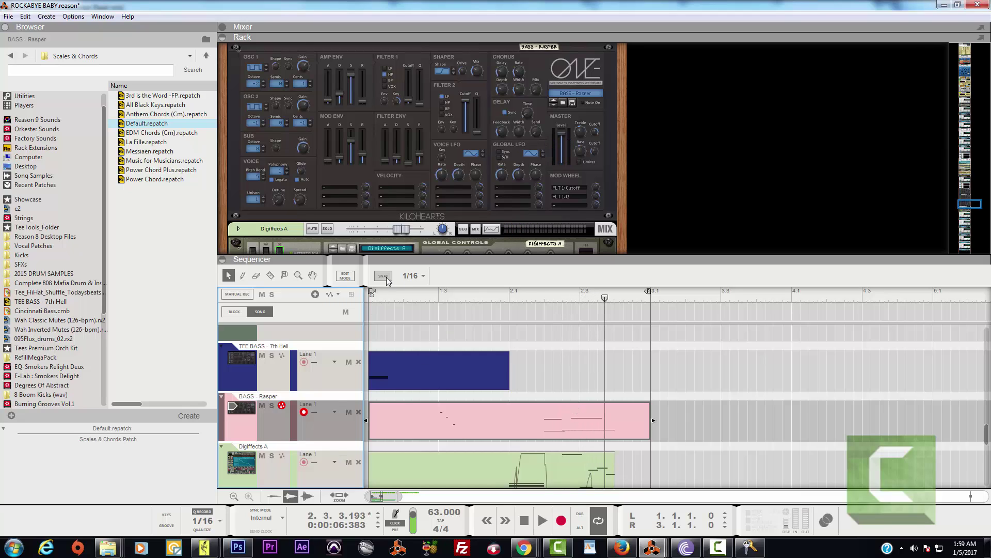
click(461, 428)
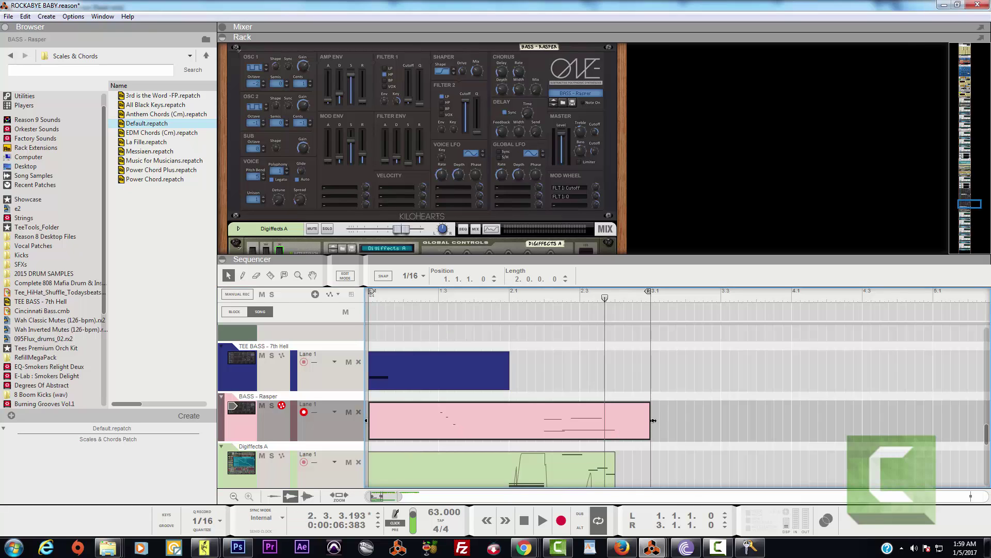
drag(654, 420, 509, 419)
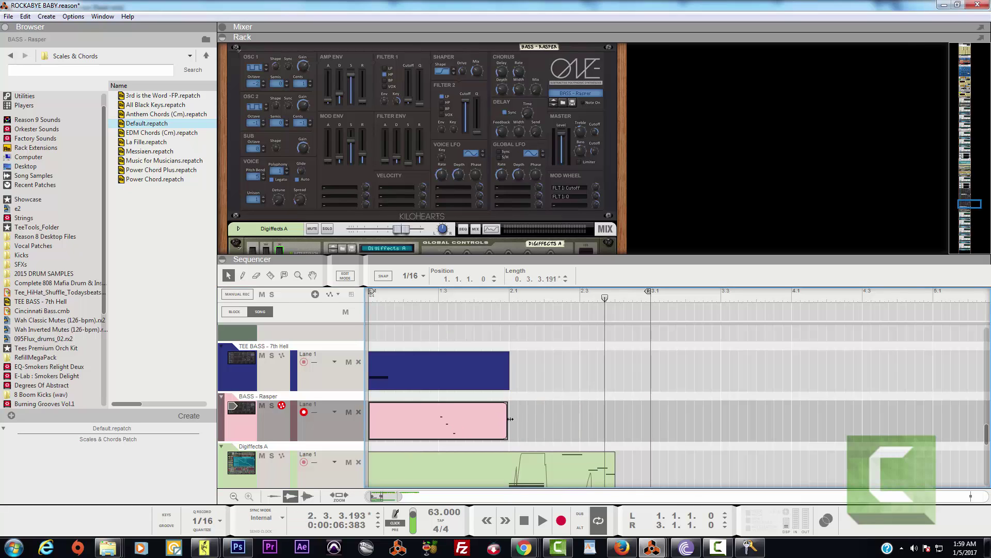
Record a new take from the song start, adding bass notes in bar 2 of the BASS - Rasper clip.
click(524, 523)
click(561, 520)
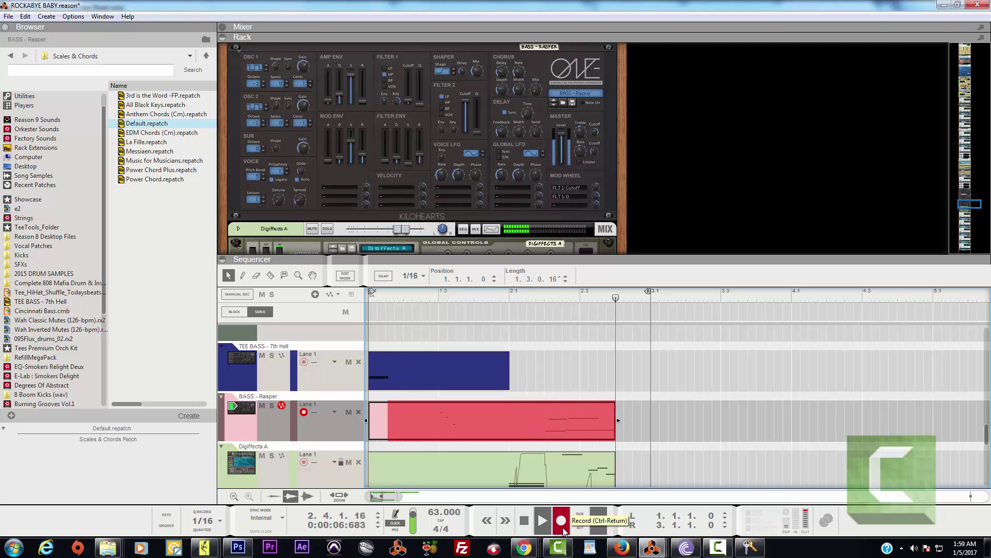
click(563, 528)
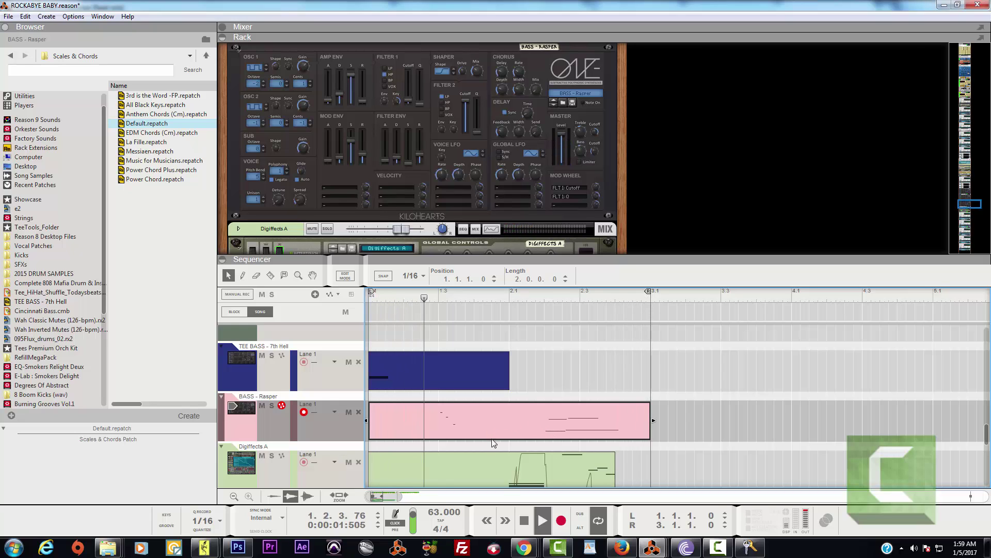
click(523, 528)
Select the TEE BASS - 7th Hell track and play the loop repeatedly from the start to rehearse its part.
click(243, 370)
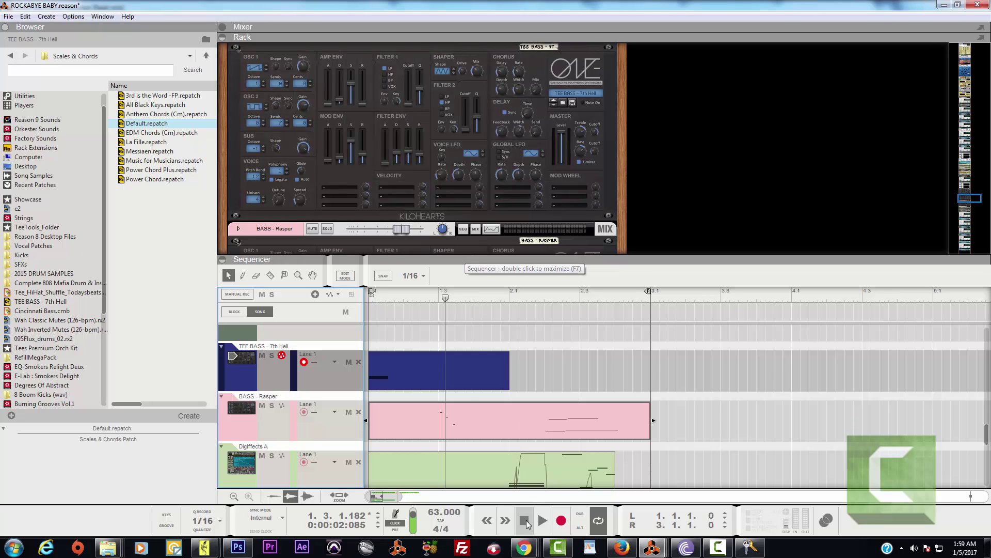
click(525, 520)
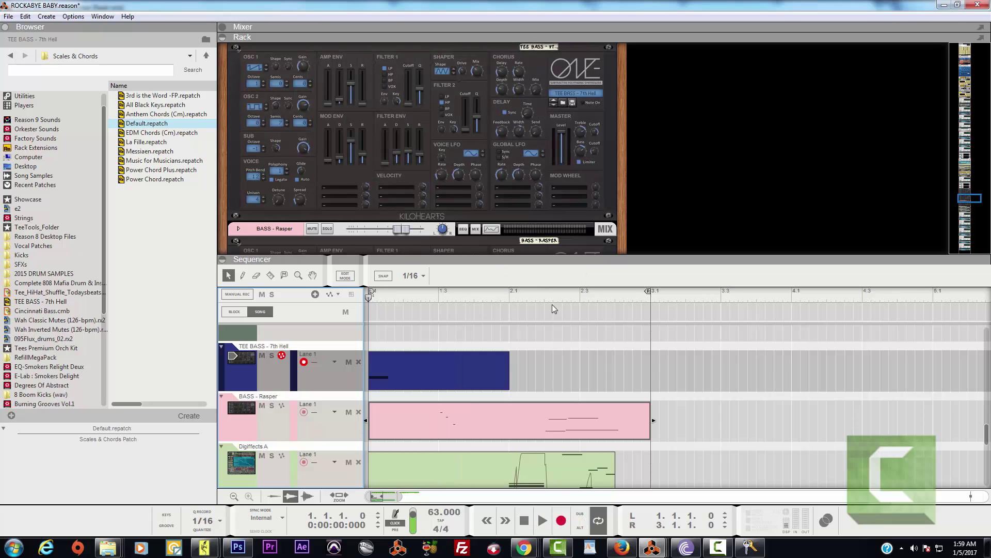
click(540, 521)
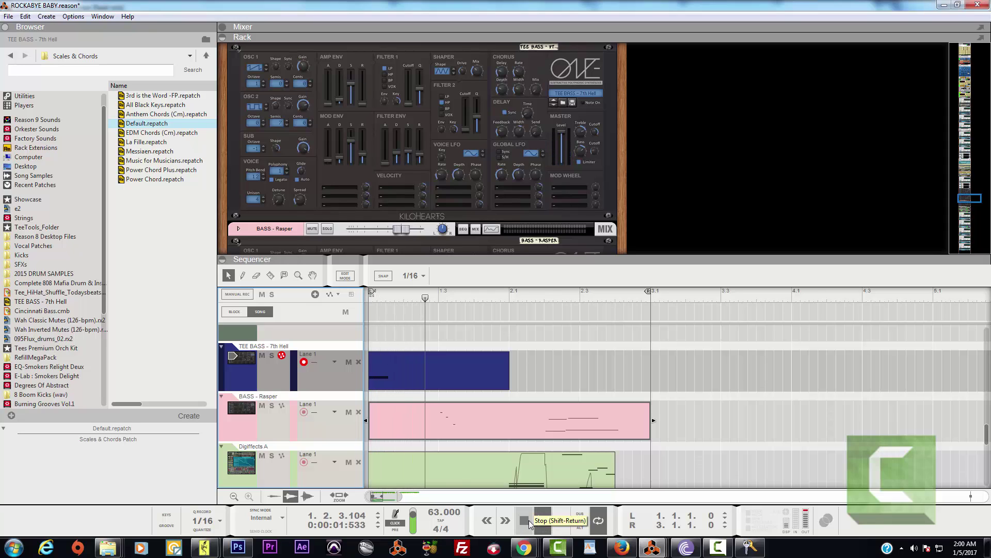
double_click(528, 521)
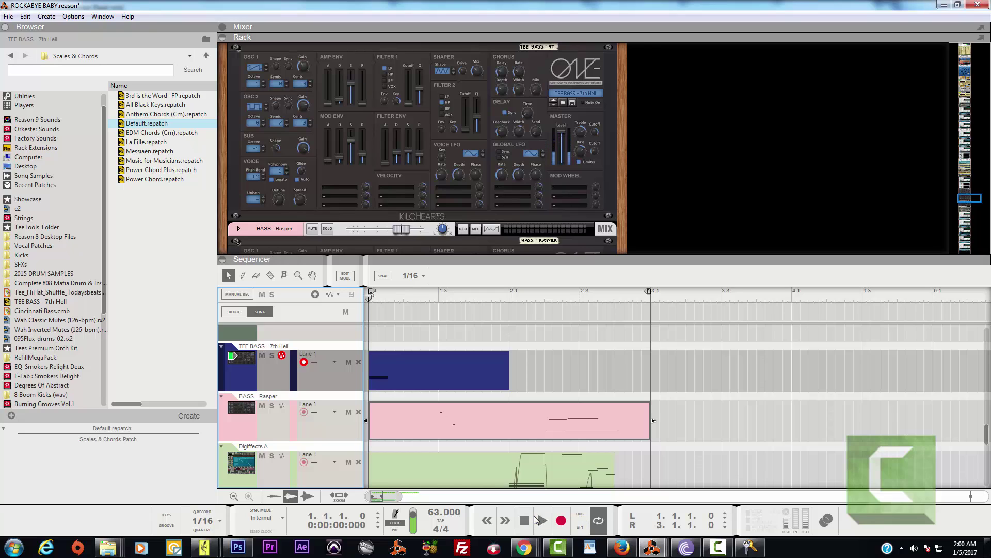
click(534, 522)
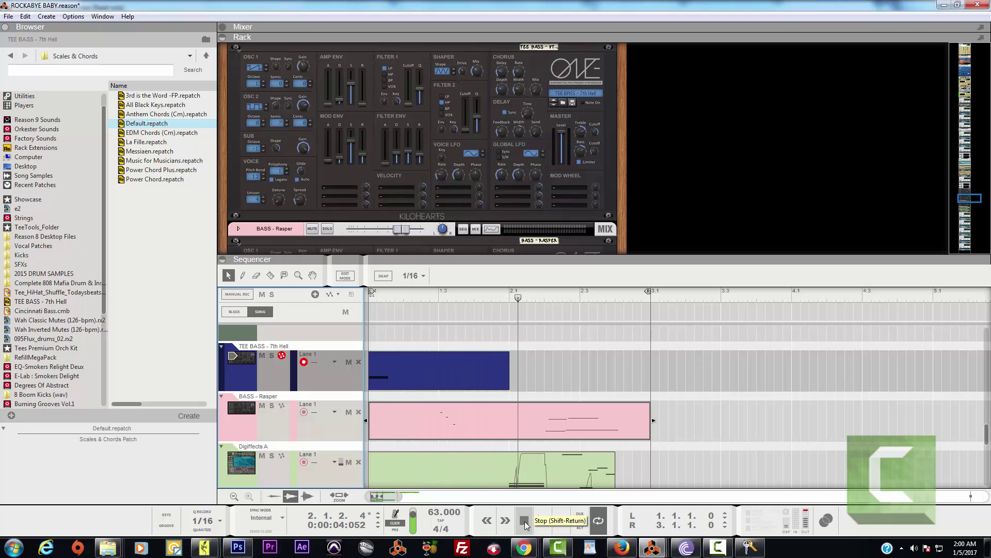
click(540, 522)
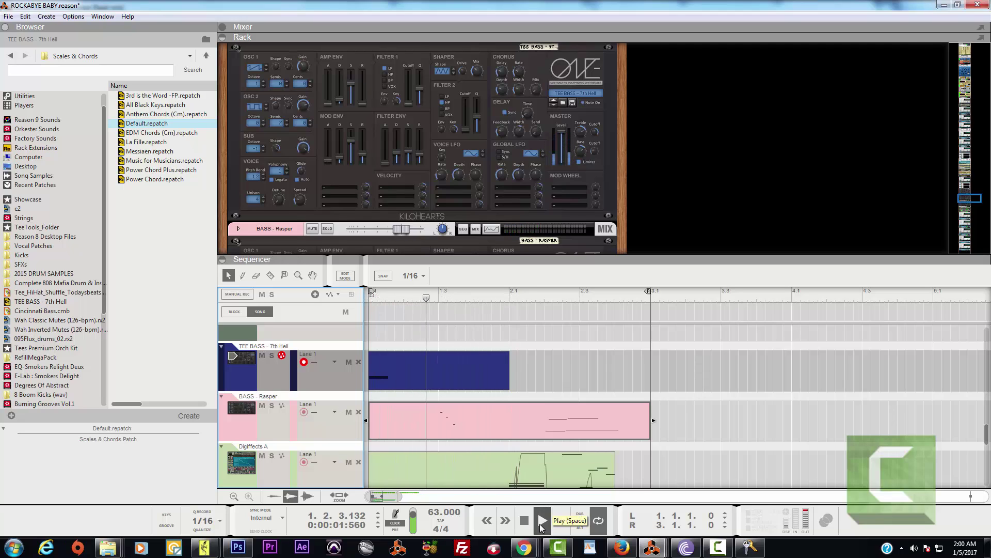
Record a take on the TEE BASS - 7th Hell track from the song start, adding a higher note after beat 2 of bar 1.
click(523, 523)
click(523, 523)
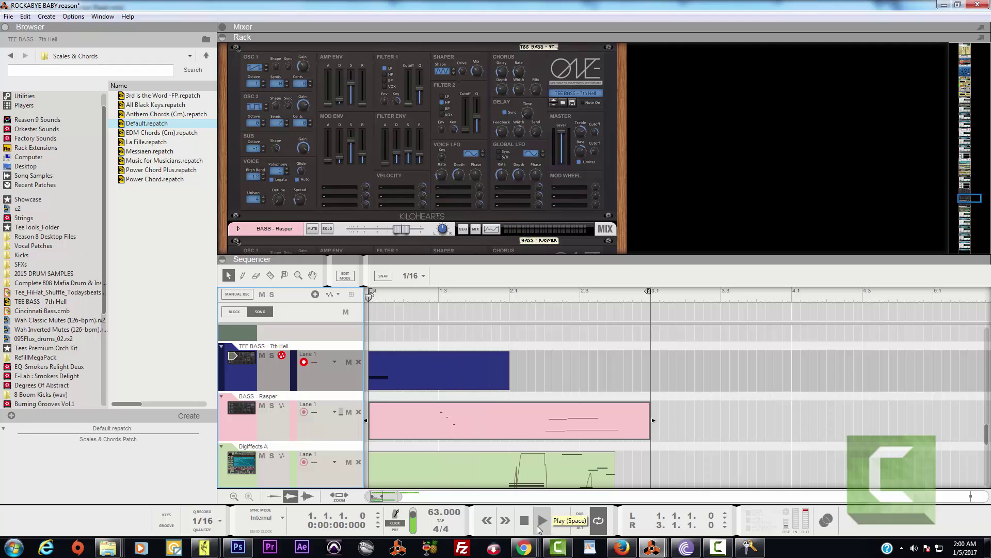
click(538, 523)
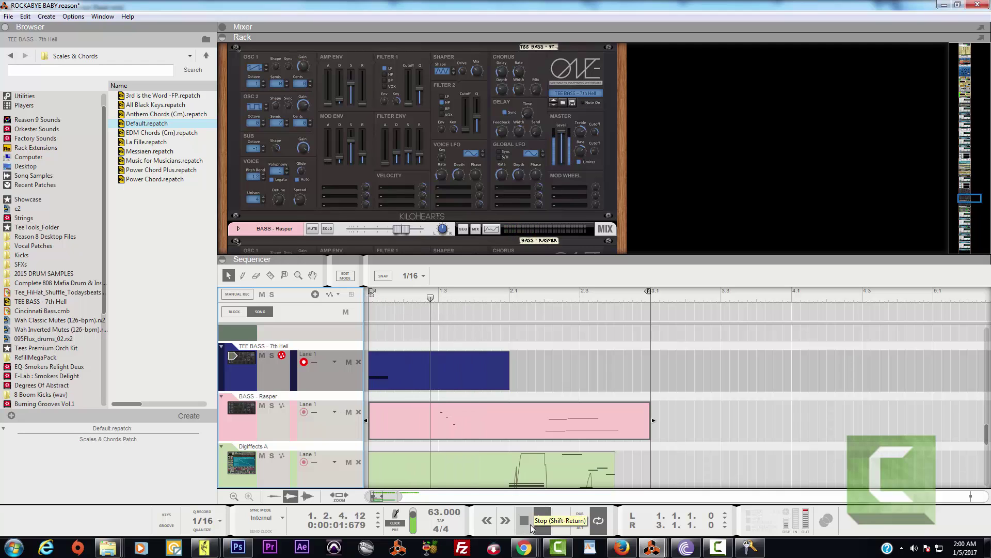
click(525, 521)
click(525, 521)
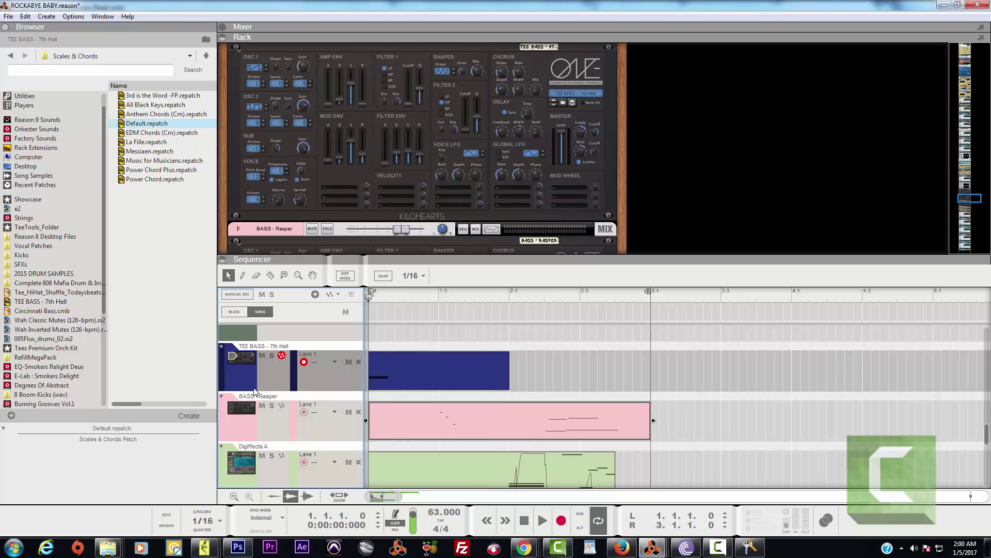
click(561, 521)
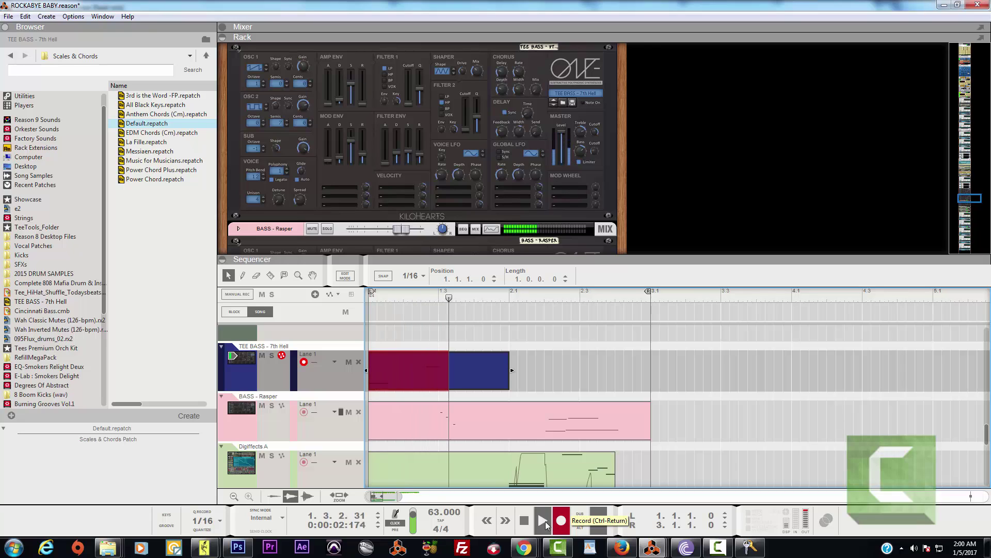
double_click(524, 520)
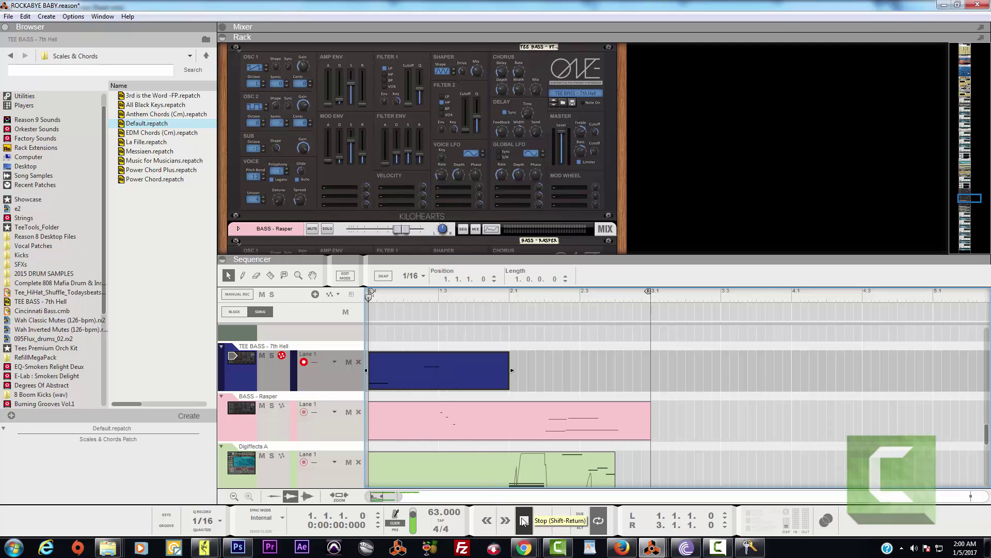
Play the loop repeatedly from the song start to rehearse the next TEE BASS - 7th Hell note.
click(543, 521)
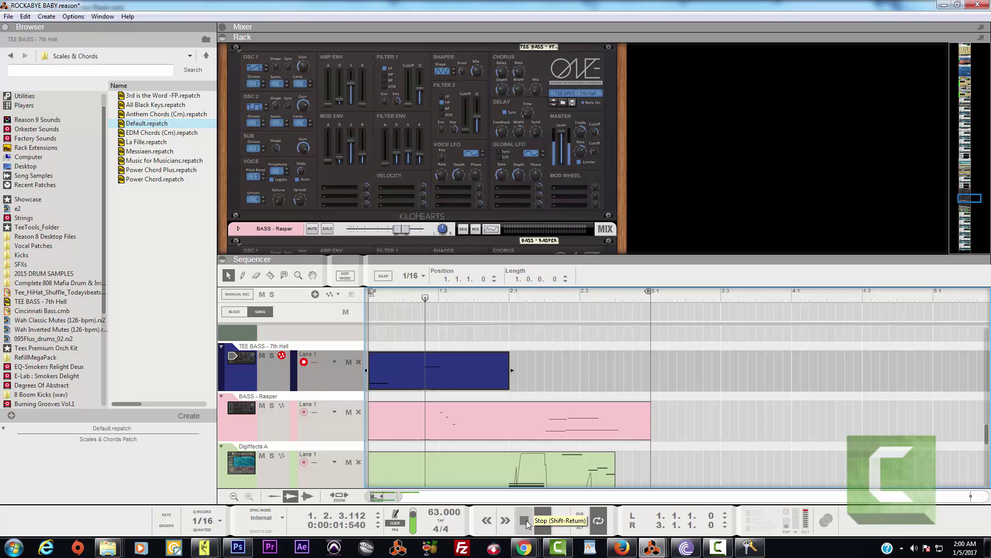
click(524, 522)
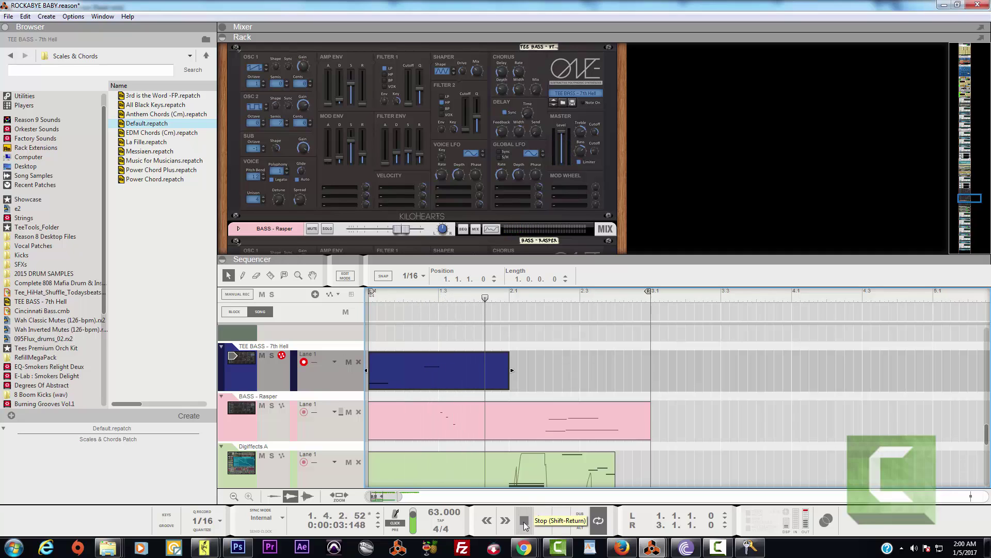
click(524, 521)
click(541, 520)
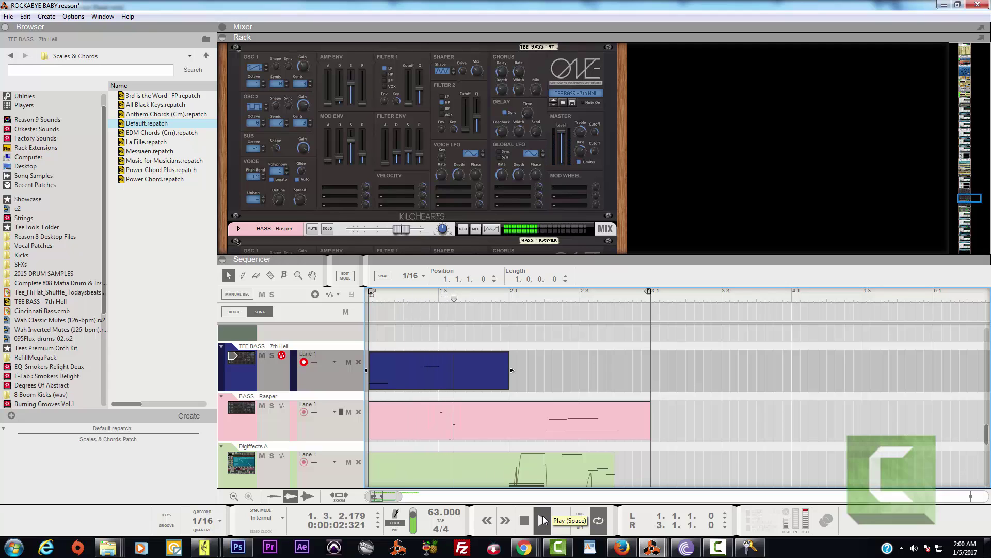
click(541, 521)
click(540, 521)
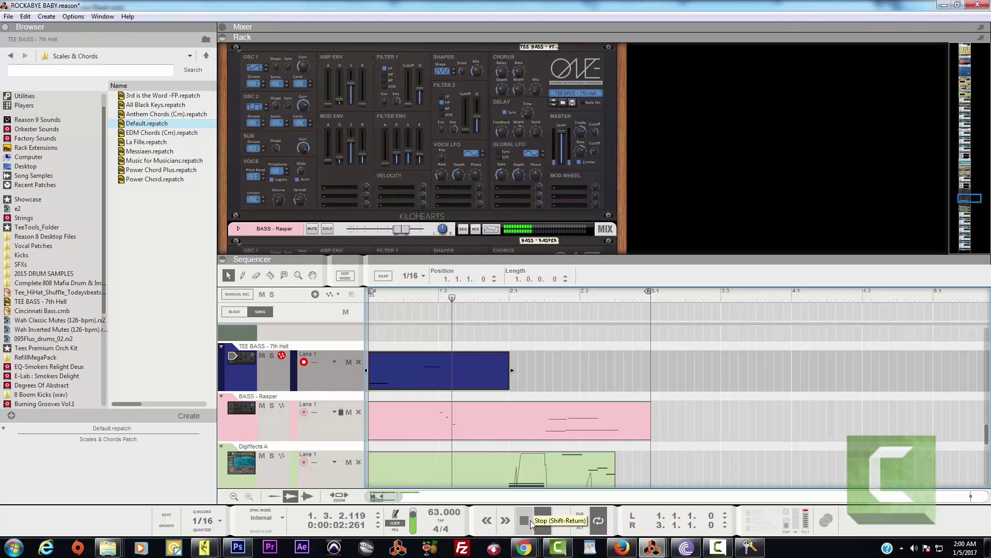
click(533, 520)
click(535, 521)
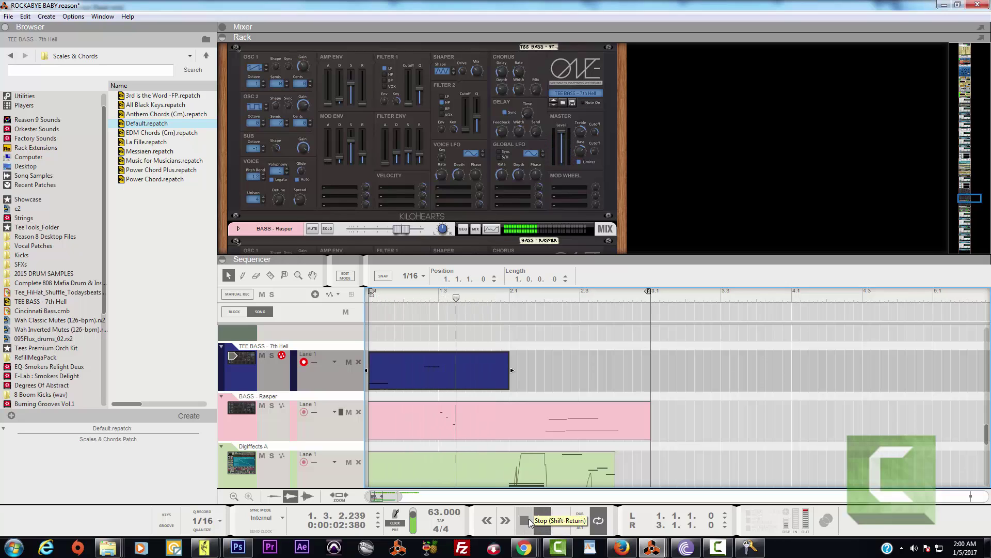
Record into the TEE BASS - 7th Hell clip during playback, adding a low note in beat 3 of bar 1, and replay the loop.
click(525, 518)
click(538, 522)
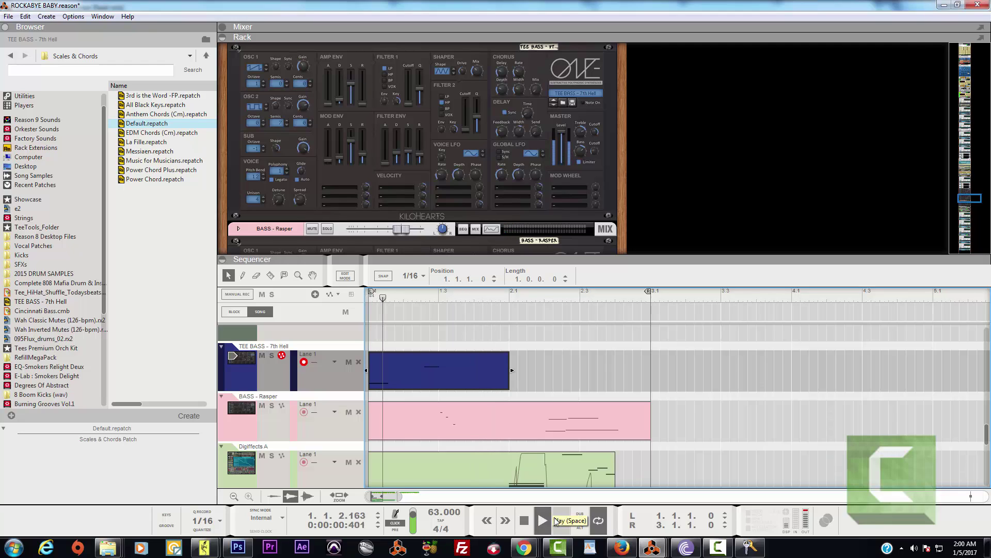
click(562, 520)
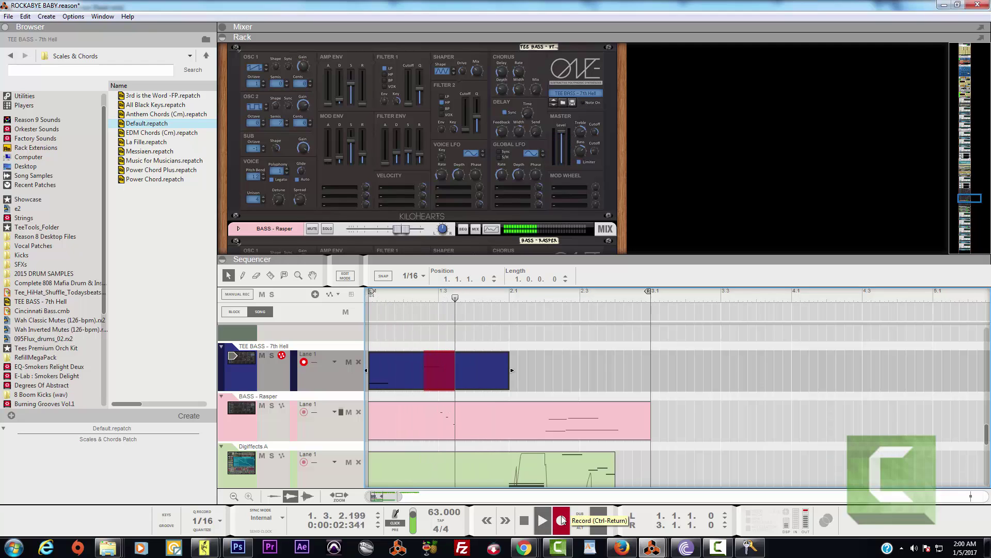
click(527, 519)
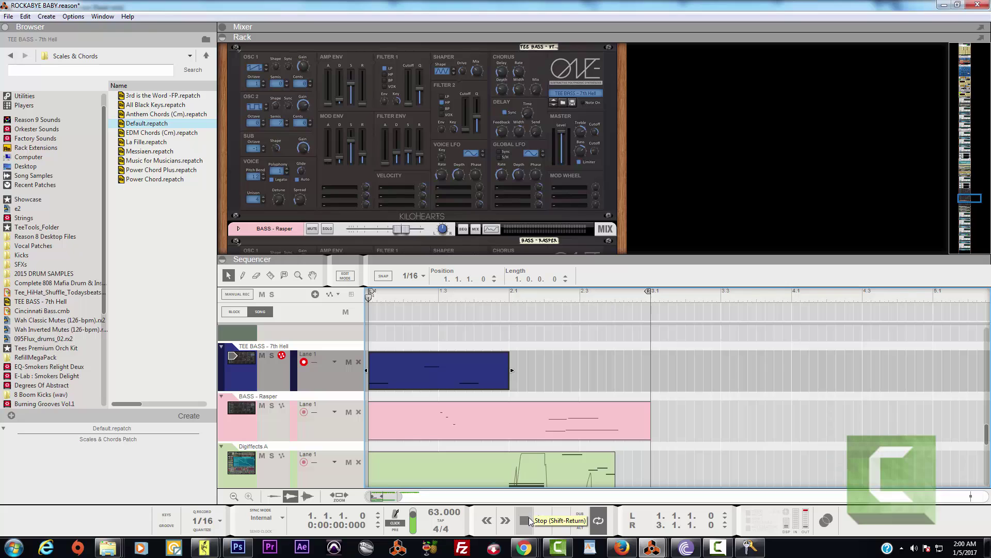
click(537, 519)
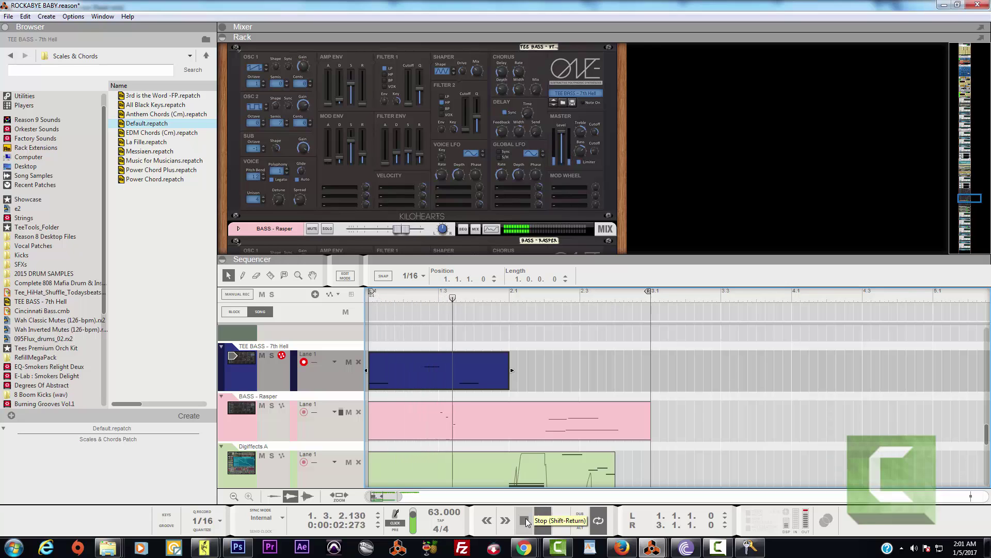
Open the TEE BASS - 7th Hell clip for note editing, move the D#2 note earlier to 1.2.3.11, and replay it.
double_click(444, 360)
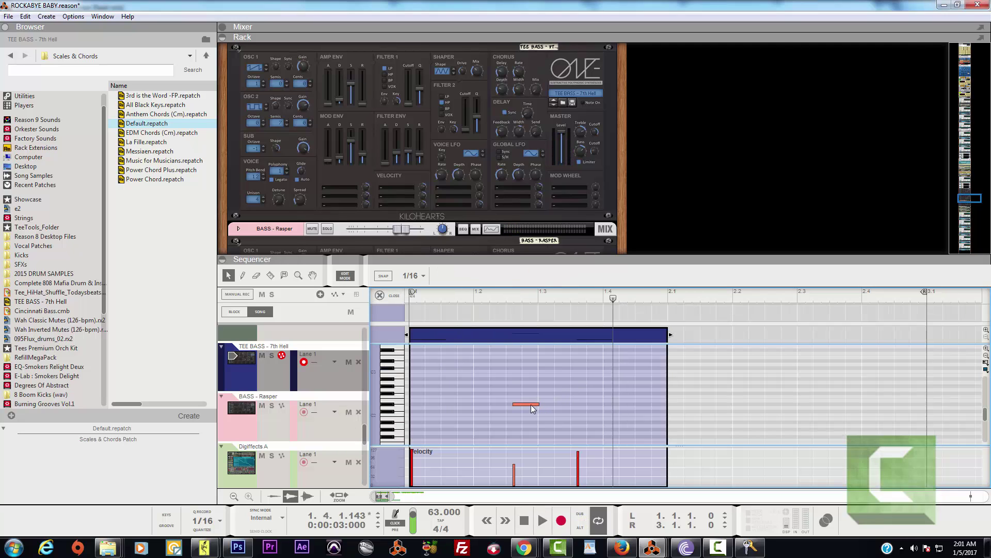
drag(533, 408, 525, 408)
click(526, 520)
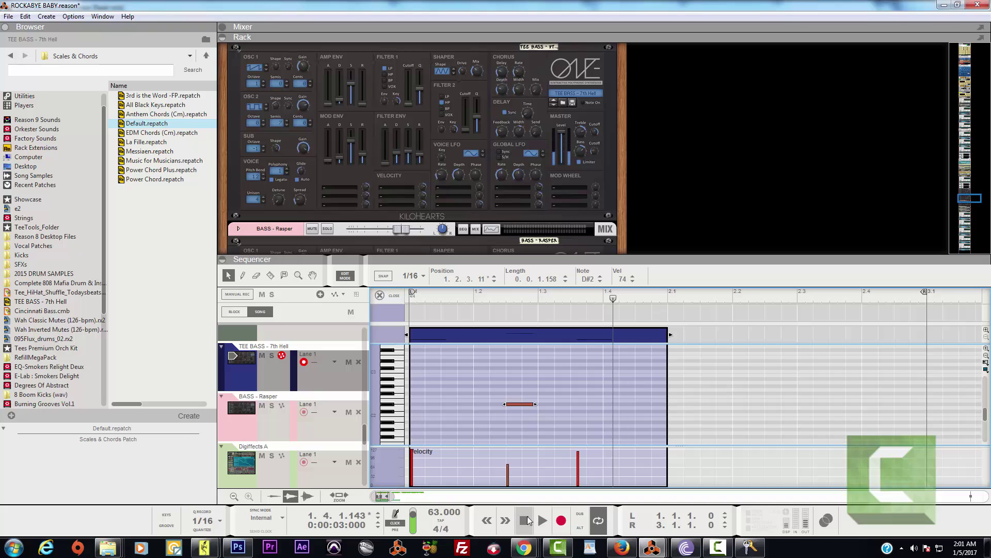
key(space)
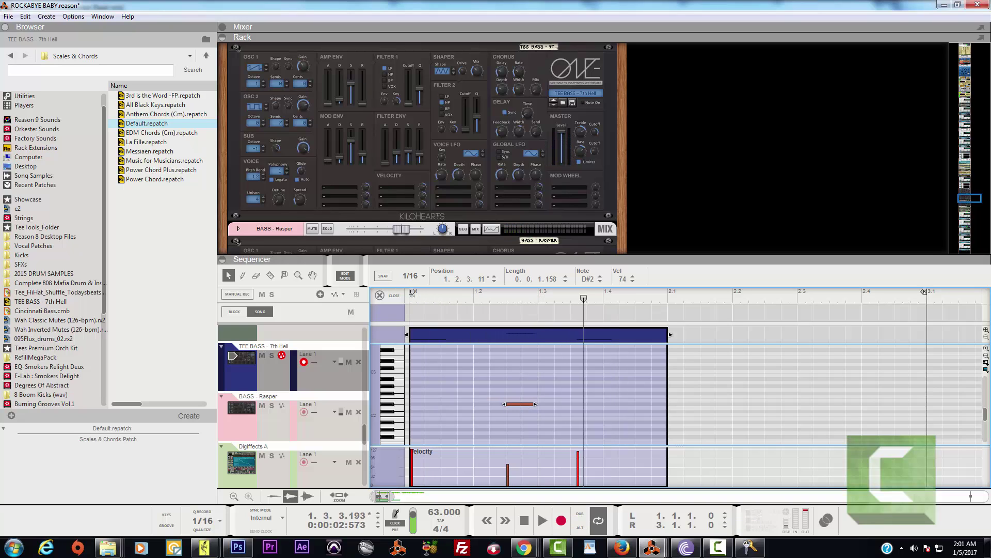
Move the second D#1 note slightly earlier to 1.3.2.237 and replay the clip from the start.
drag(985, 414, 985, 420)
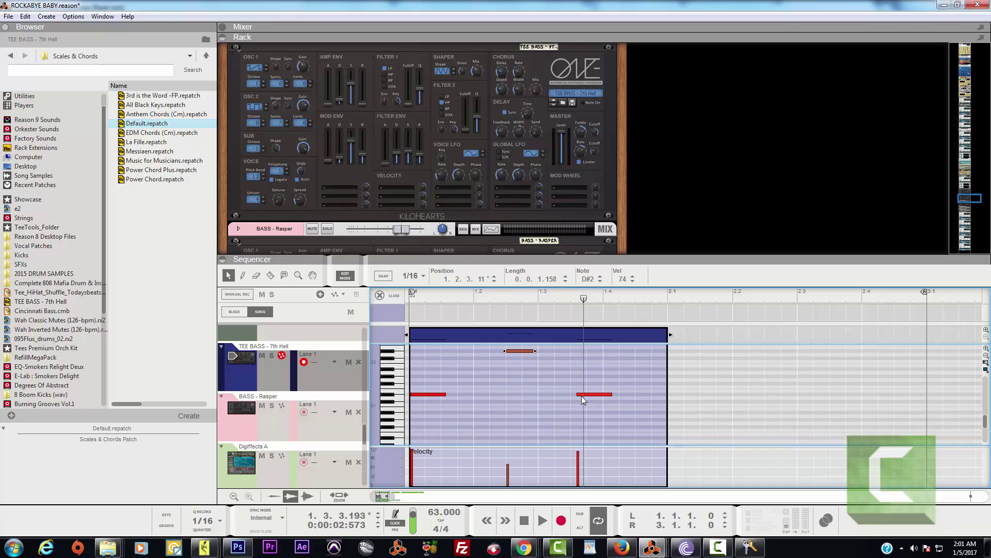
drag(589, 397, 585, 398)
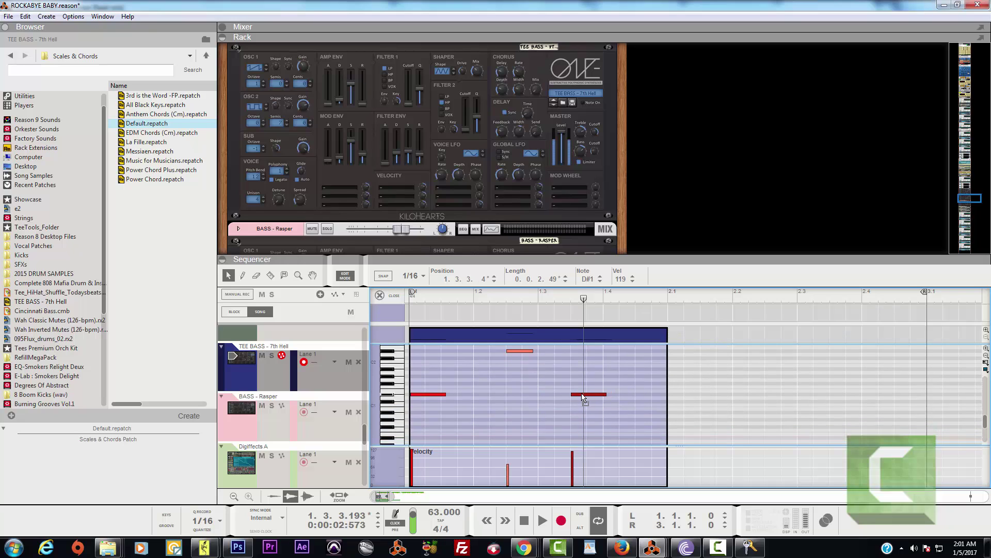
click(525, 519)
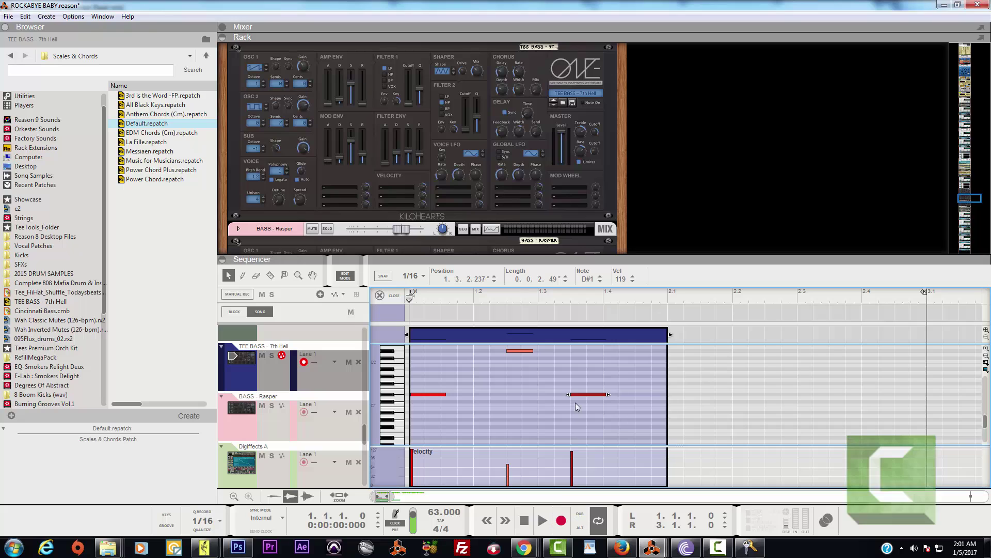
click(542, 519)
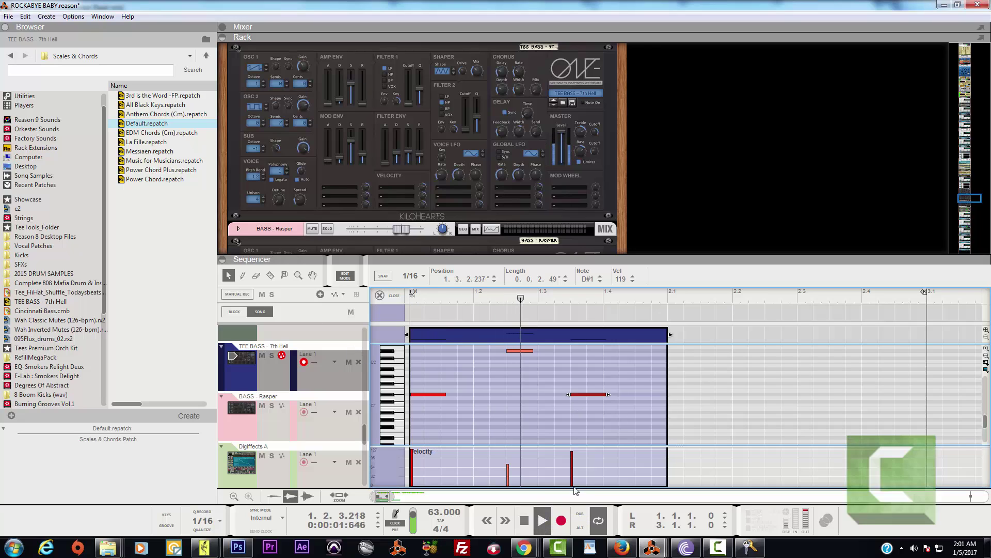
key(space)
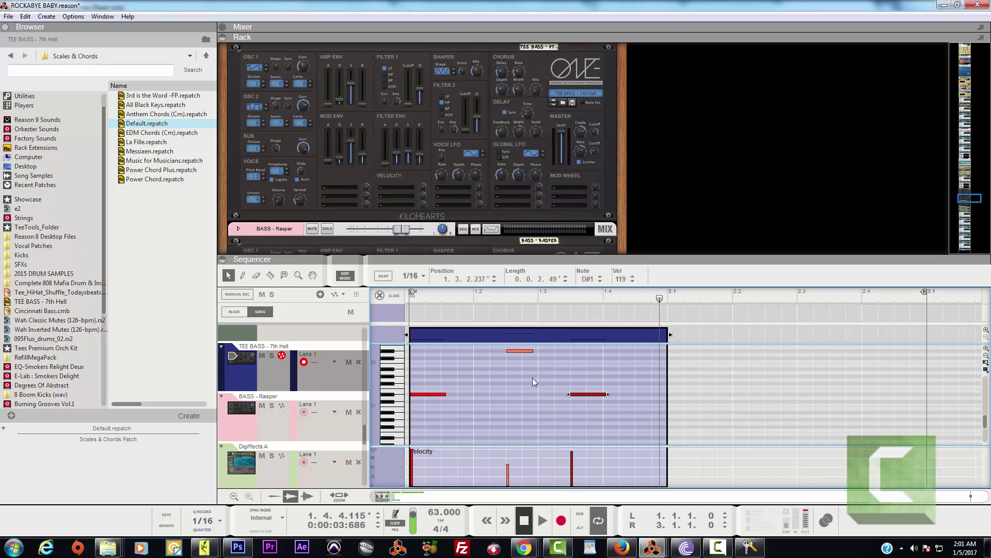
Lengthen the D#2 note to 0.0.1.234, shorten the second D#1 note to 0.0.2.3, and close the note editor.
click(520, 351)
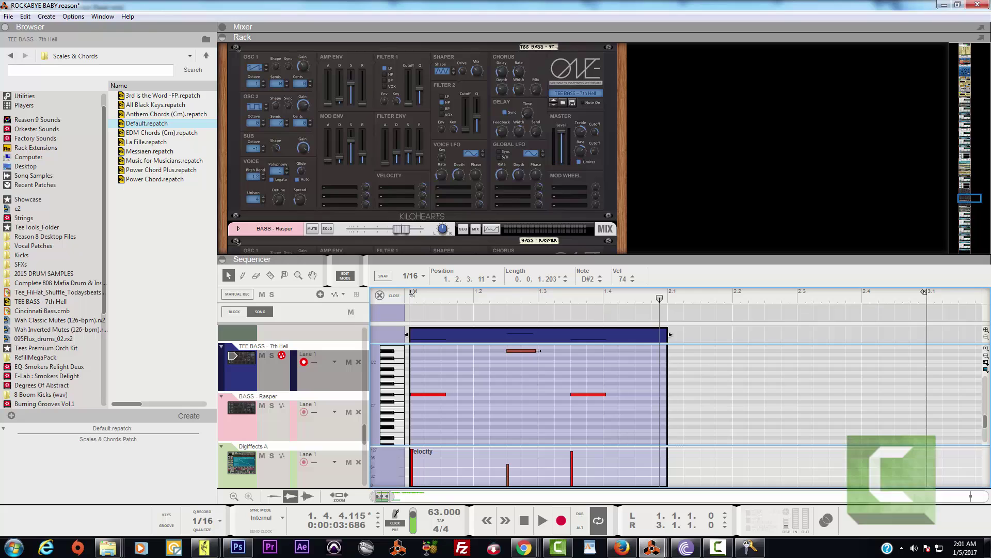
click(523, 521)
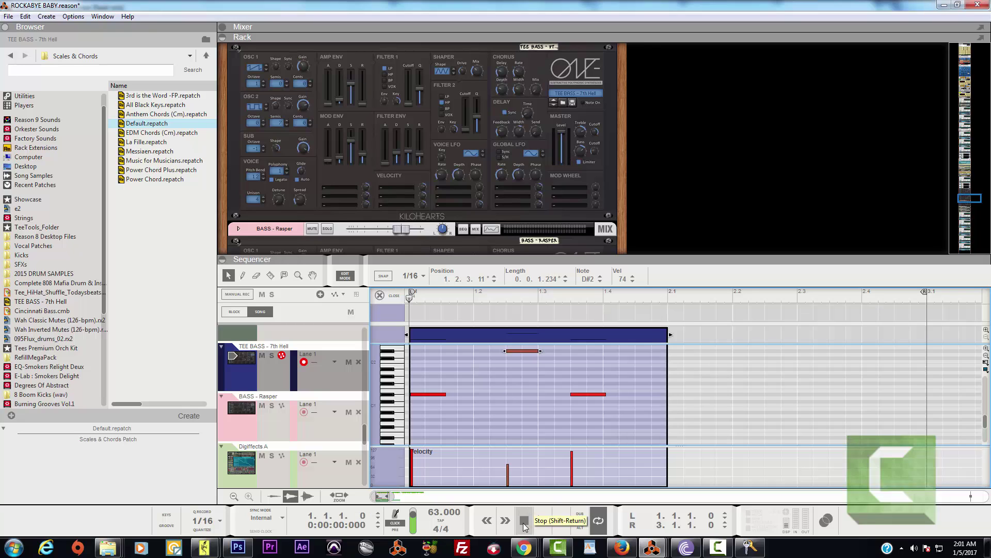
key(space)
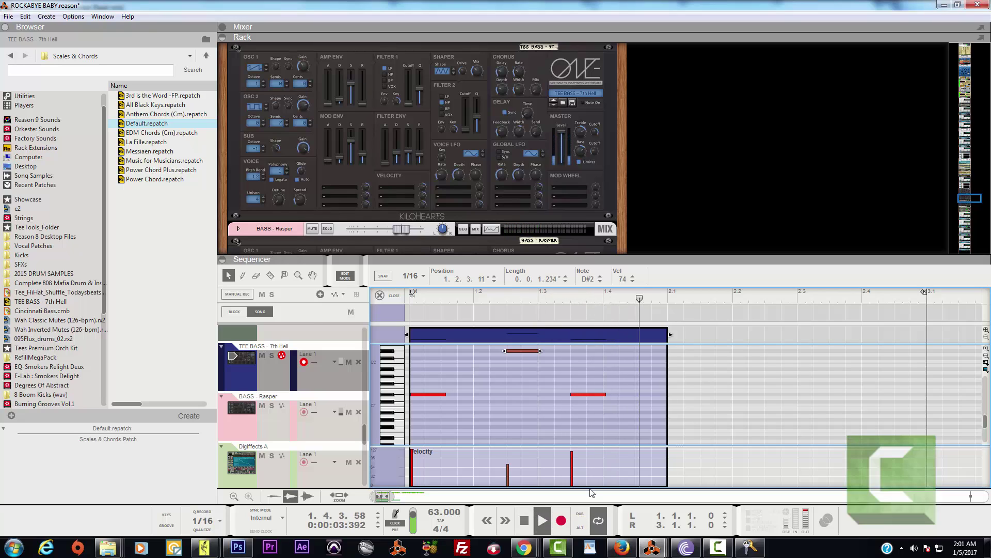
click(603, 395)
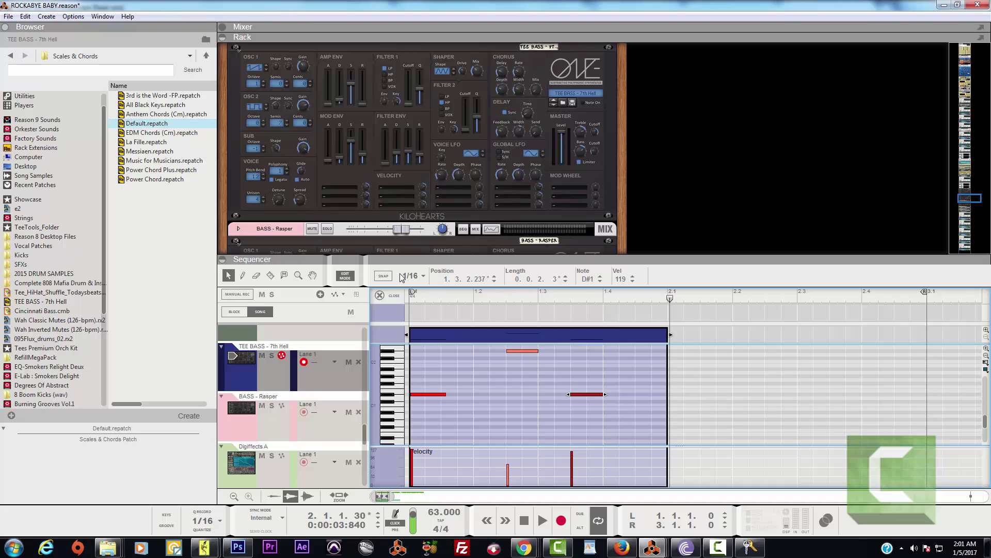
click(391, 295)
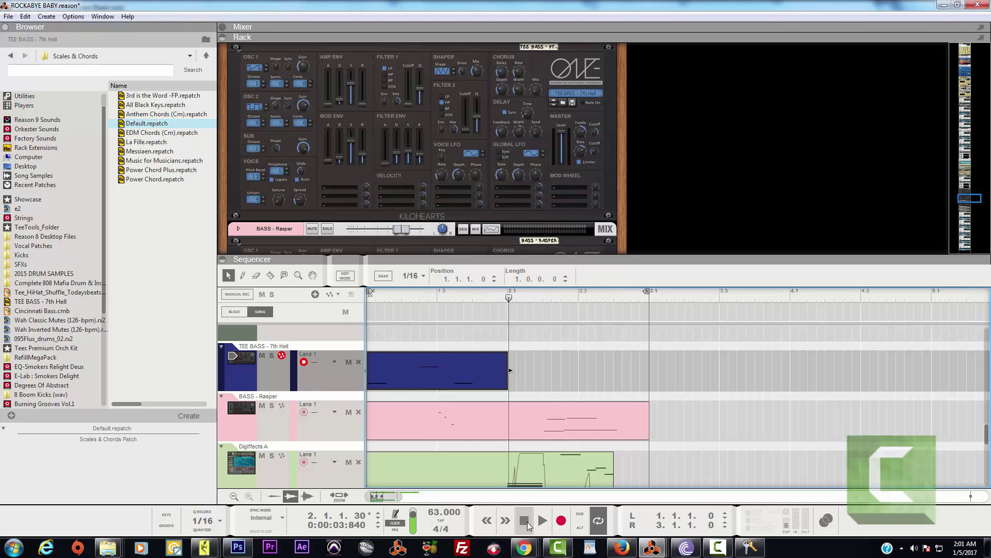
Play the loop repeatedly from the song start to check the edited TEE BASS - 7th Hell notes.
click(527, 522)
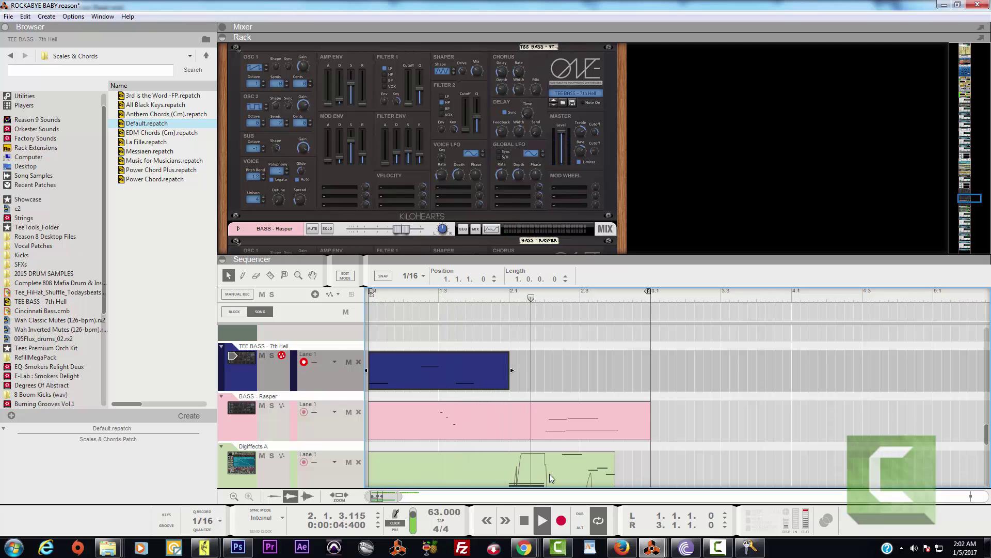
double_click(525, 519)
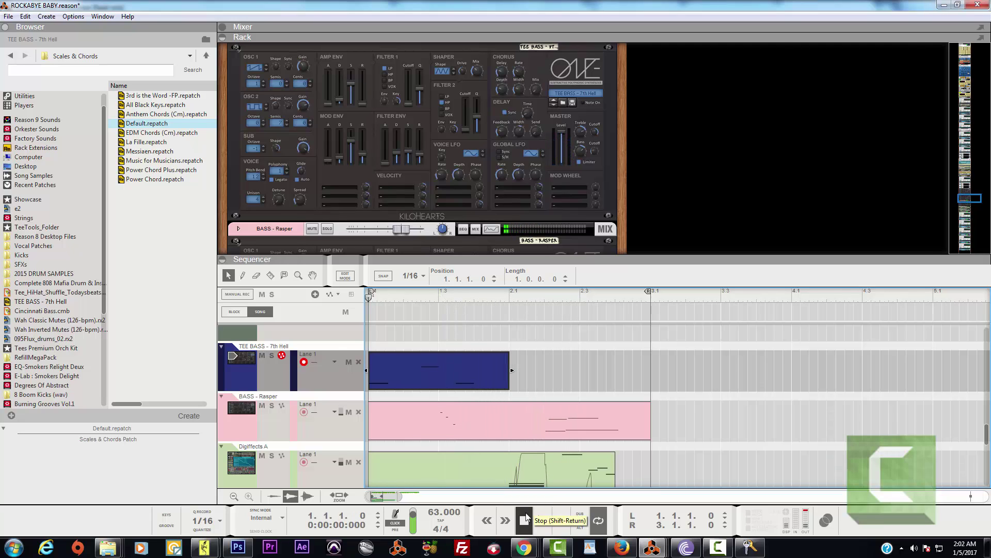
key(space)
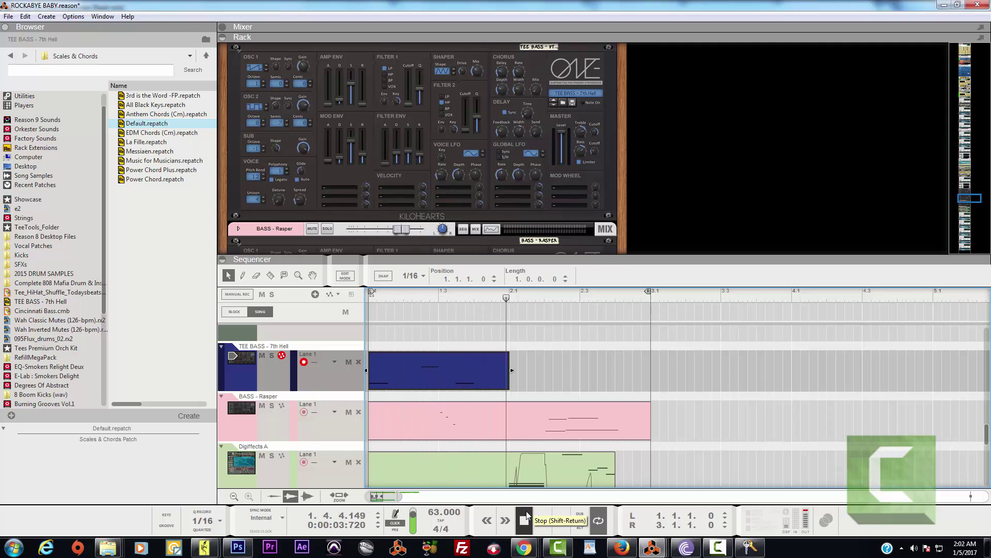
double_click(525, 516)
key(space)
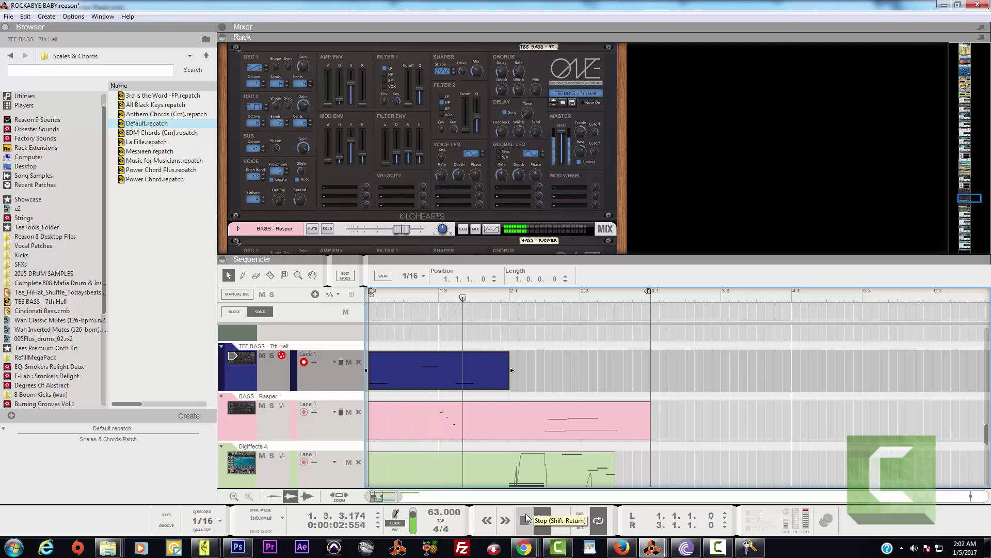
click(526, 518)
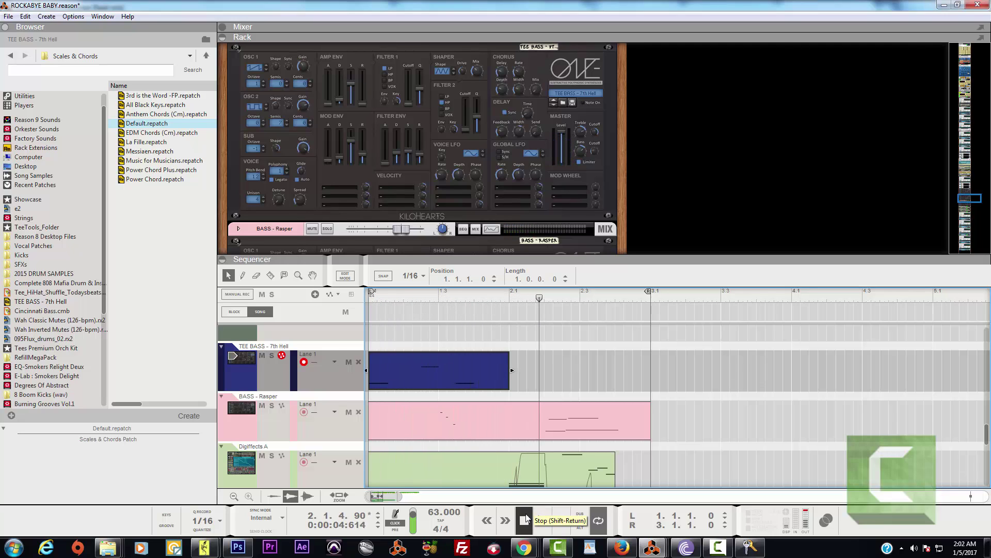
Select the Pluck 03 instrument track for recording.
scroll(258, 361, up, 3)
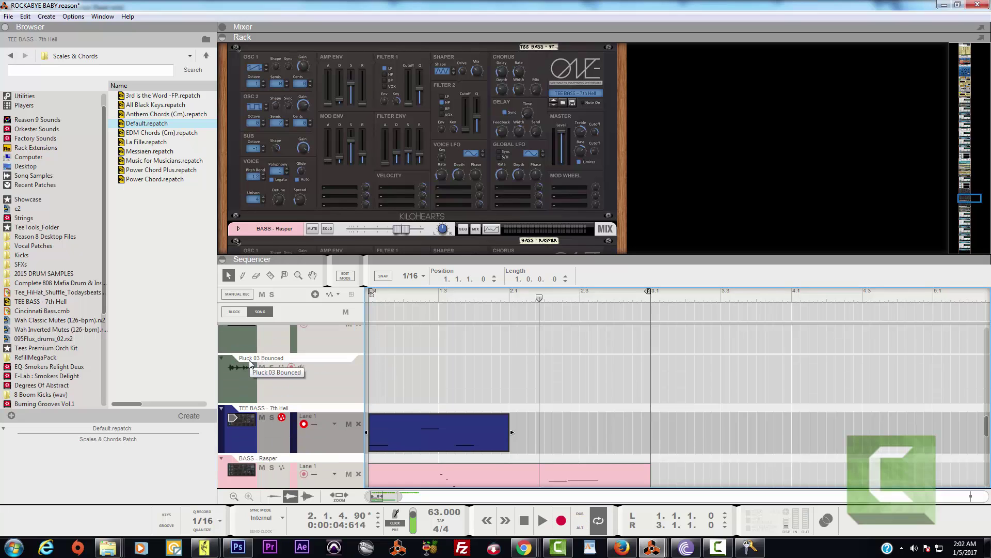
scroll(317, 386, up, 3)
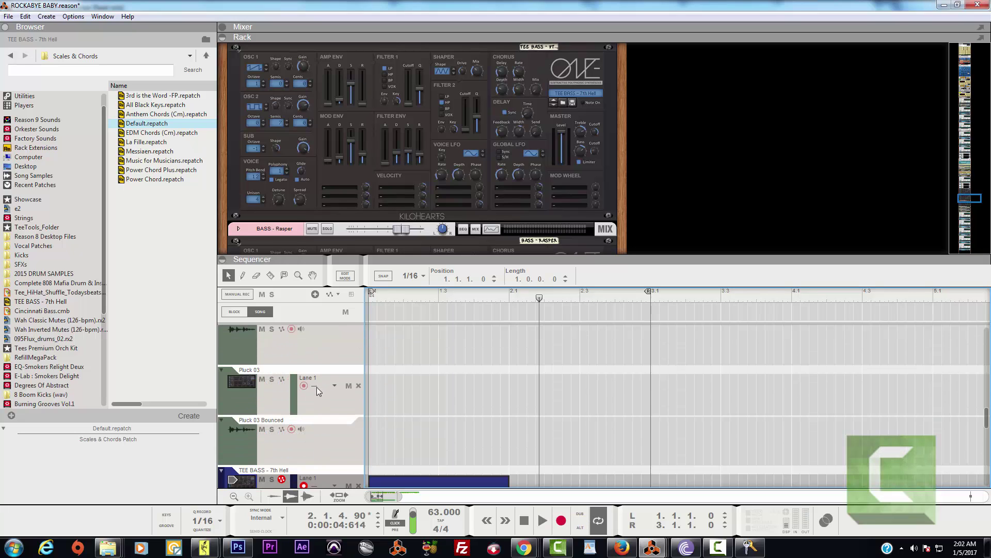
click(248, 382)
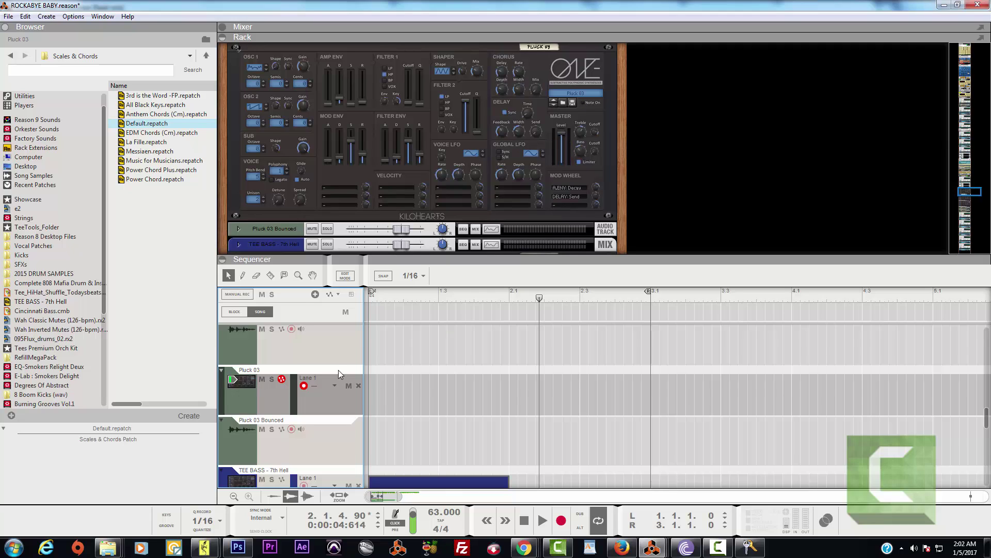
Return to the song start and examine the Scales & Chords key and scale settings in the rack.
scroll(339, 370, up, 6)
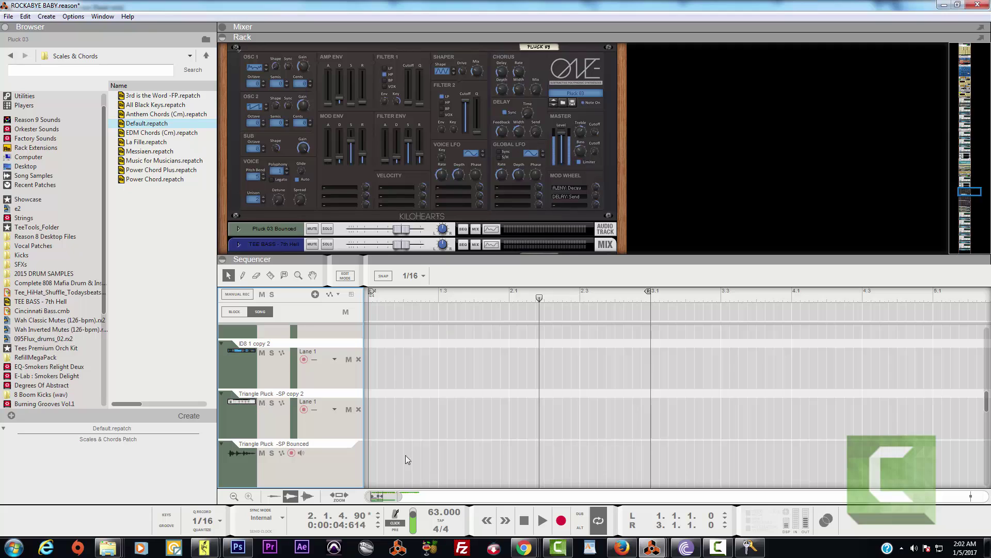
click(523, 520)
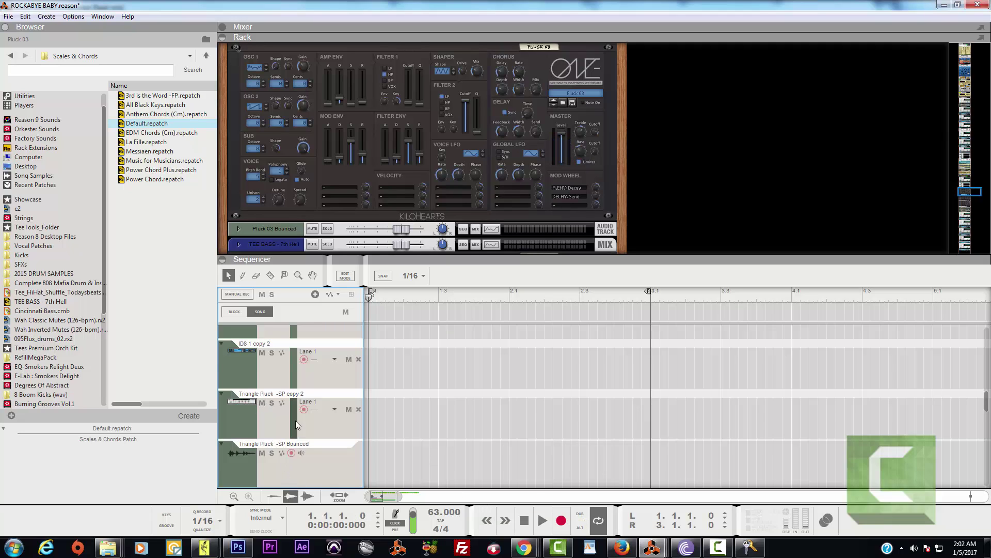
scroll(295, 420, down, 3)
scroll(272, 423, down, 1)
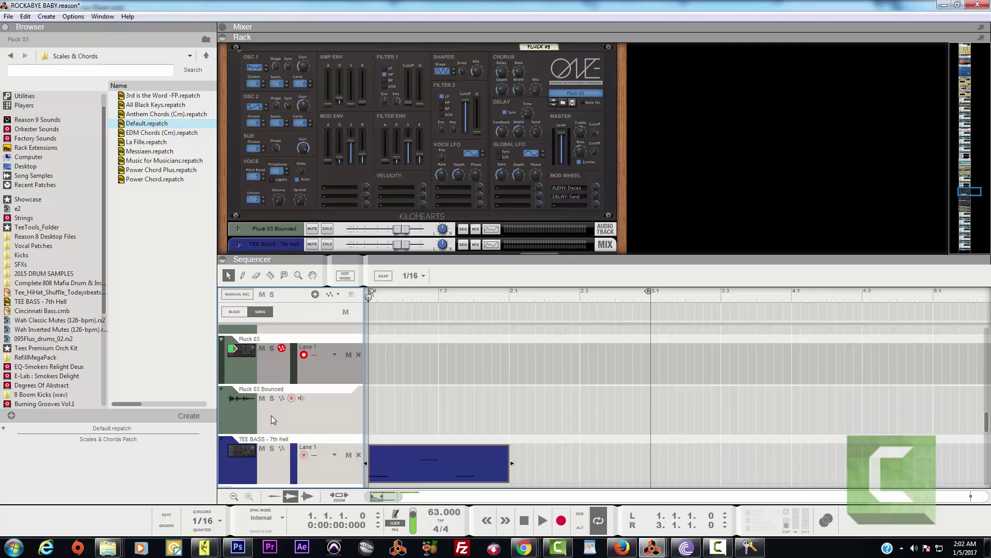
scroll(357, 349, up, 3)
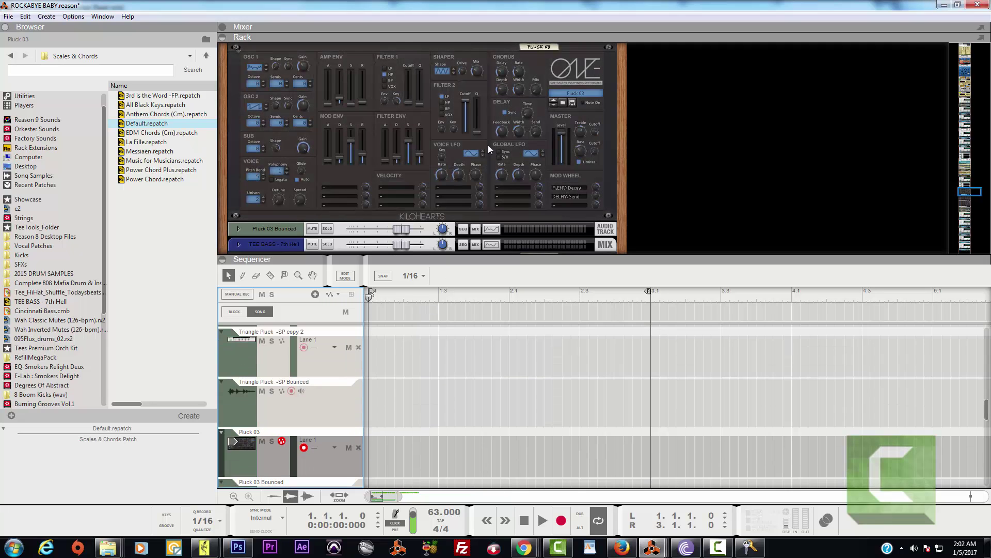
scroll(488, 145, up, 4)
scroll(487, 145, up, 7)
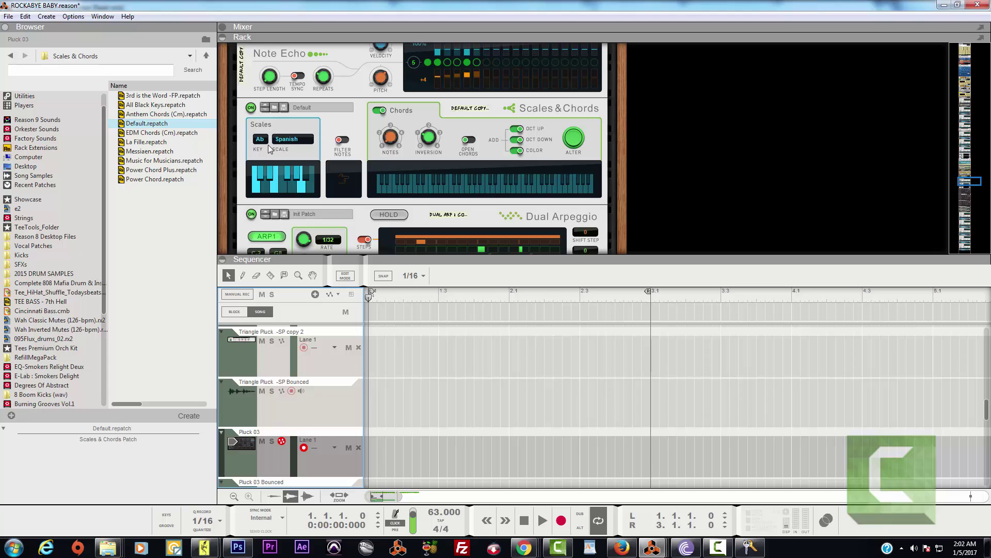
scroll(546, 310, down, 1)
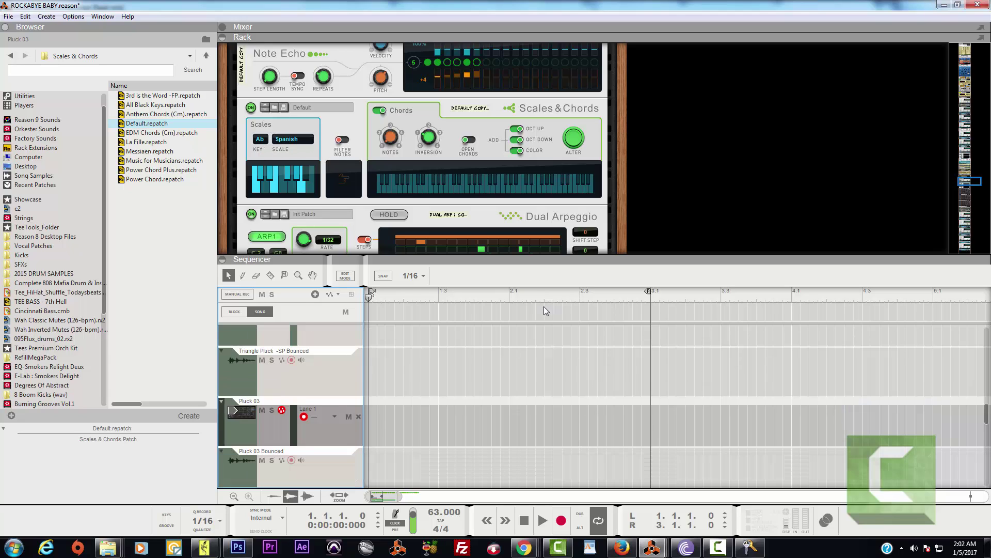
scroll(379, 425, down, 5)
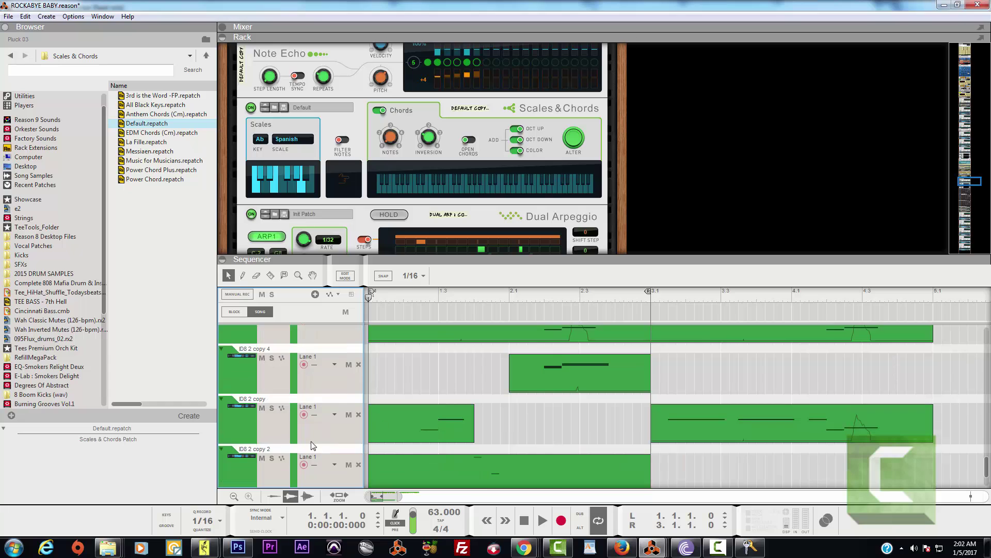
Check the Scales & Chords settings around the ID8 2 copy 2 track and reselect the Pluck 03 track.
click(250, 458)
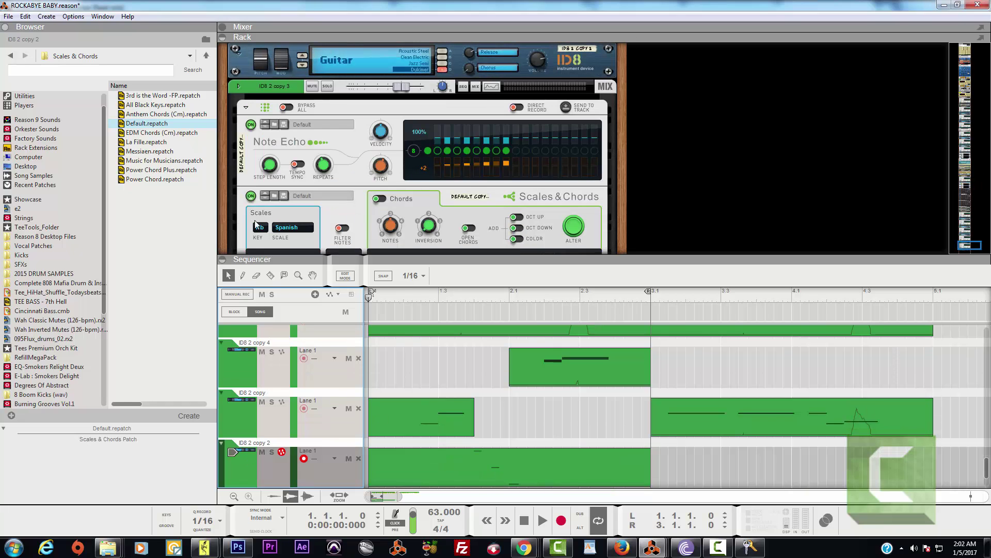
scroll(391, 386, up, 2)
scroll(395, 384, up, 4)
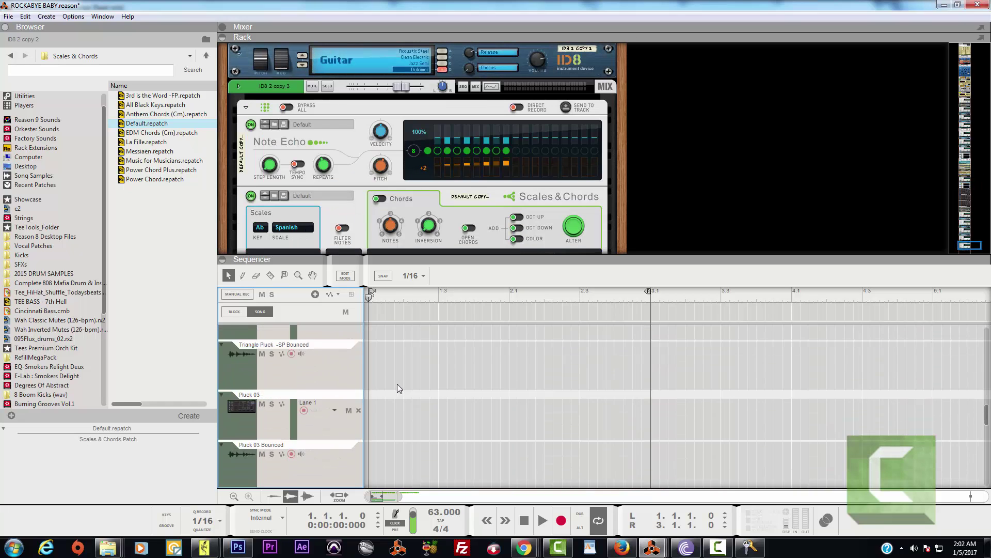
scroll(398, 383, down, 1)
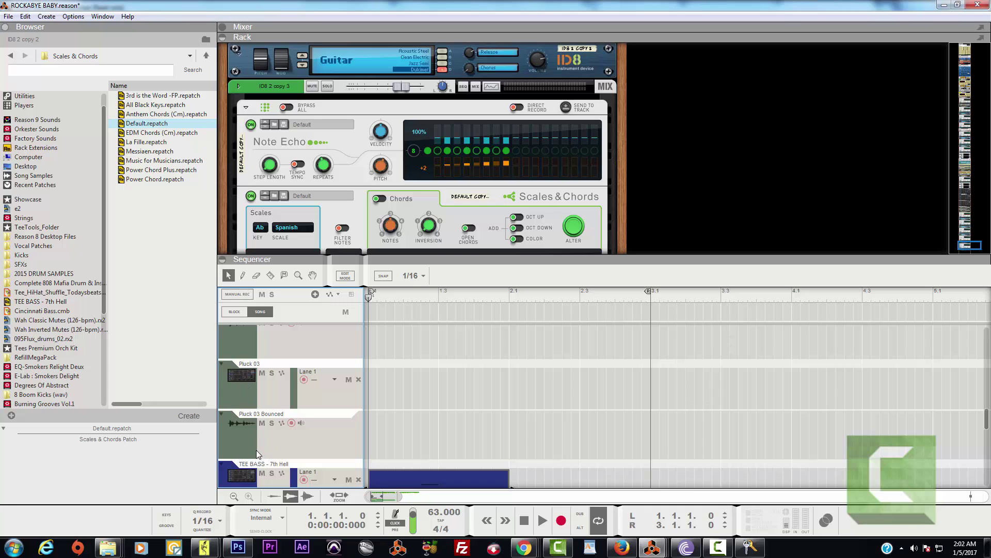
click(246, 377)
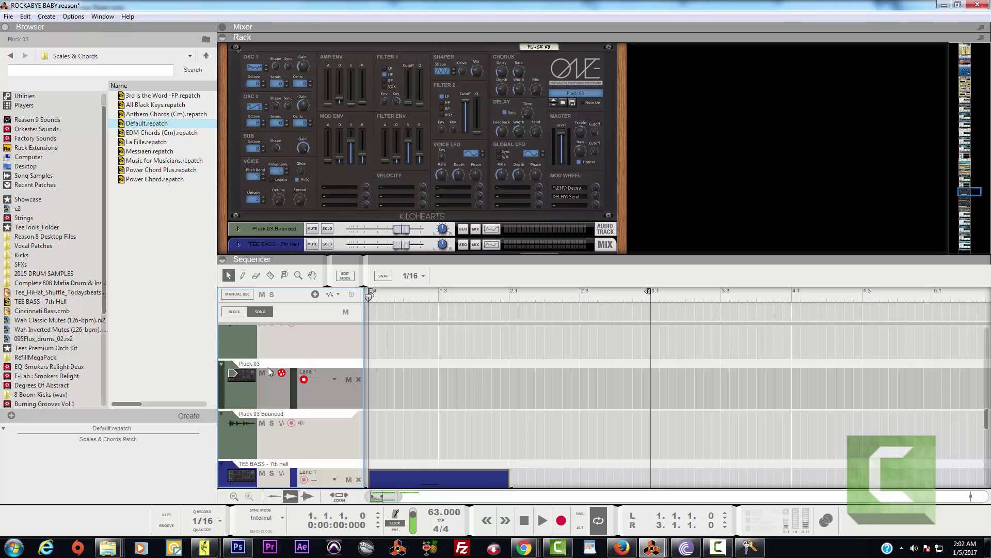
Rehearse over the loop, then try recording a Pluck 03 take from the song start and delete its clip.
click(541, 522)
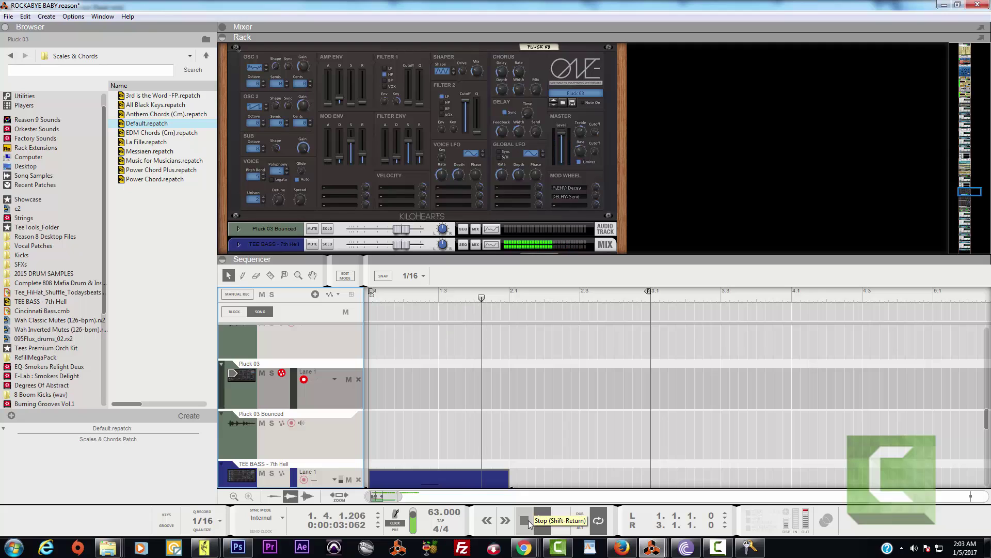
double_click(528, 520)
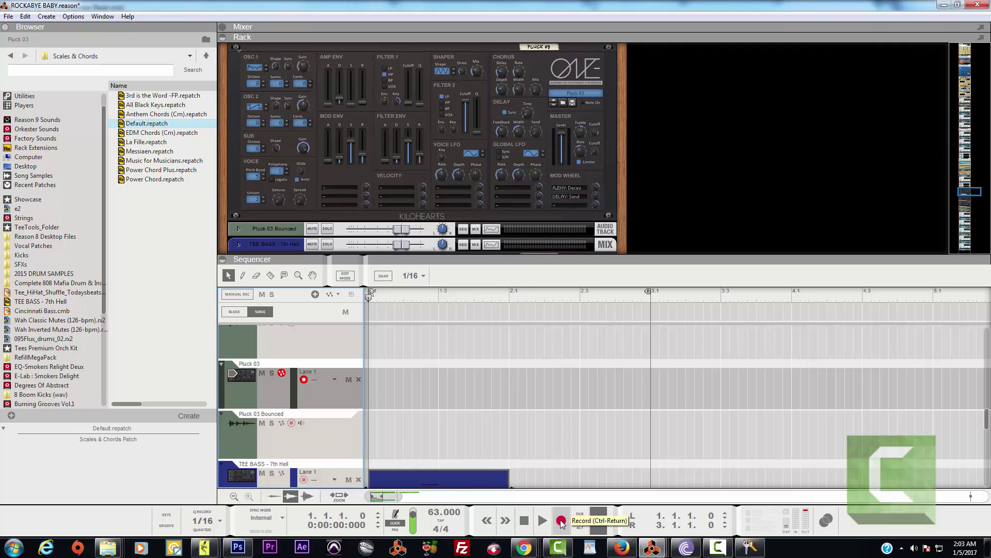
click(561, 520)
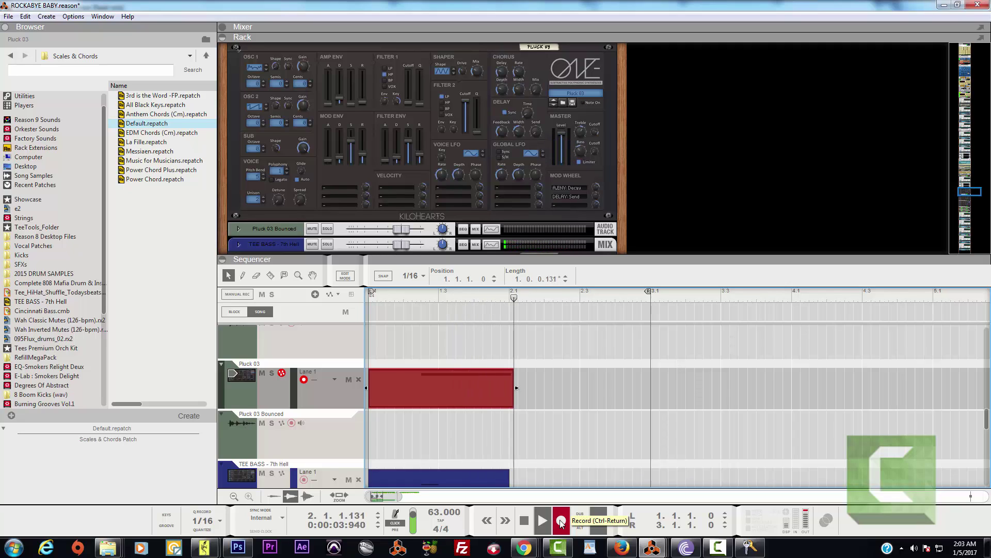
click(524, 520)
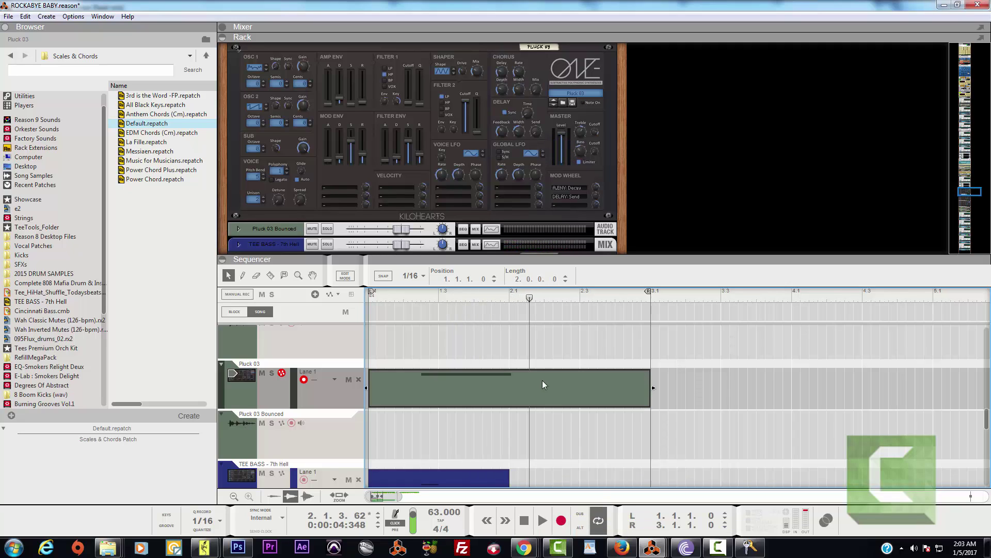
key(Delete)
Try a second Pluck 03 recording from the song start and delete the two-bar clip.
click(536, 523)
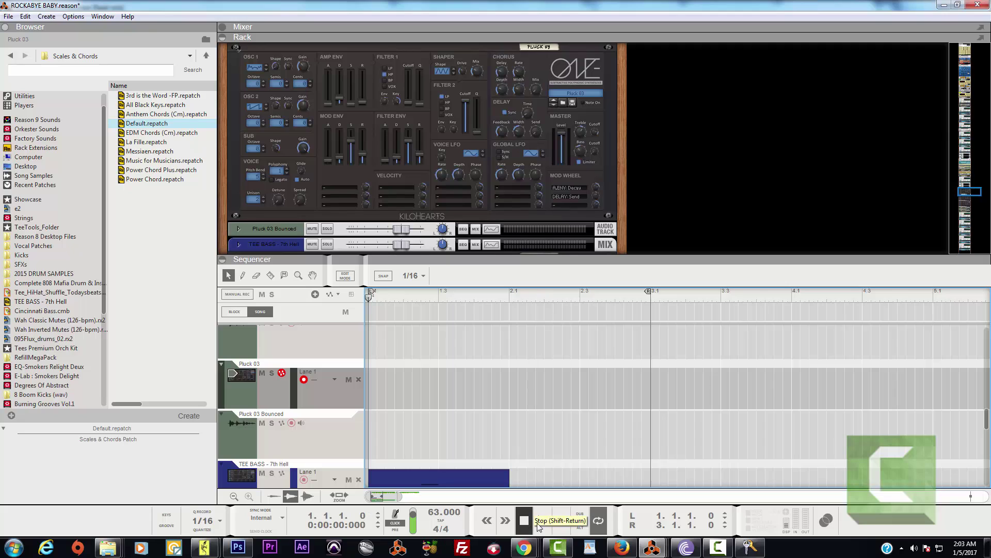
click(561, 520)
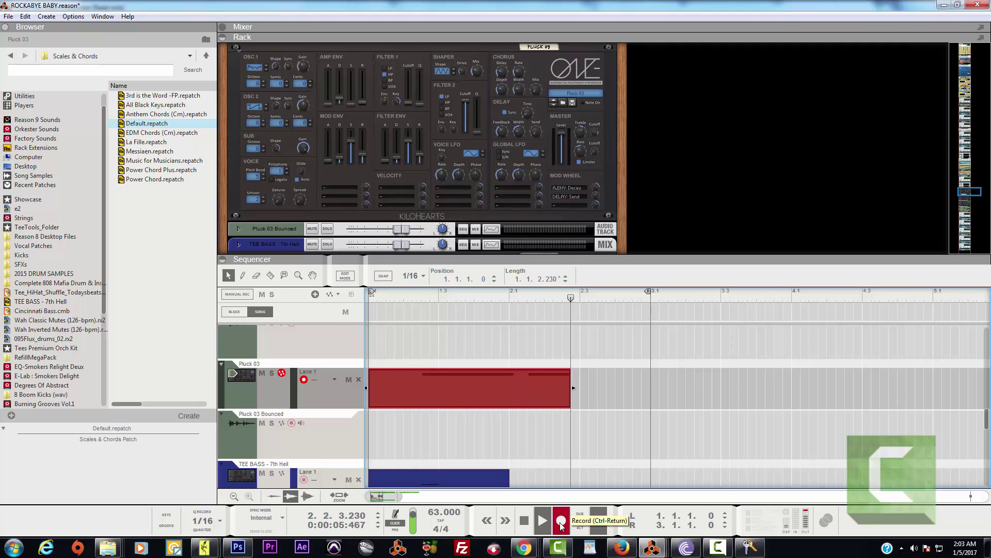
click(526, 521)
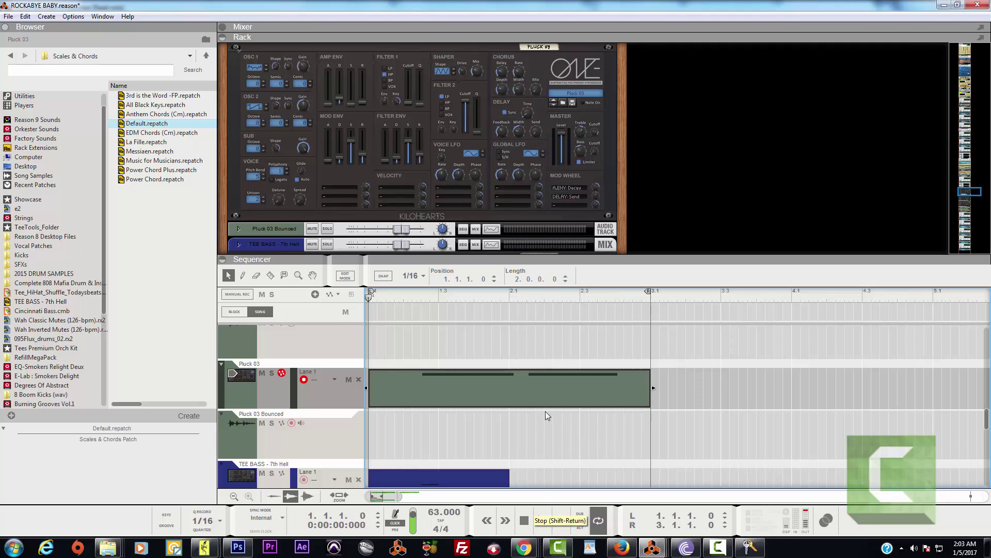
key(Delete)
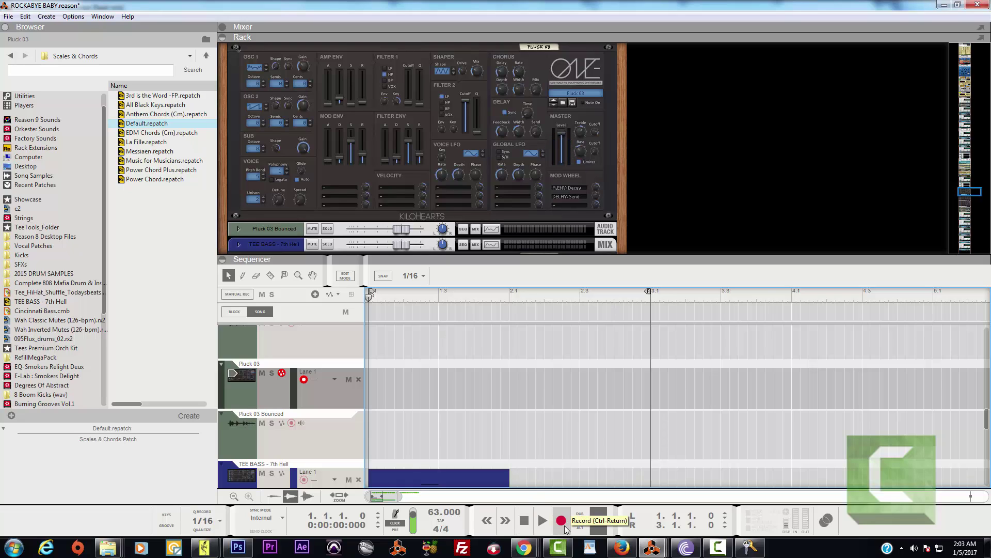
Try a longer Pluck 03 recording that cycles through the loop, delete its clip and stop playback.
click(561, 521)
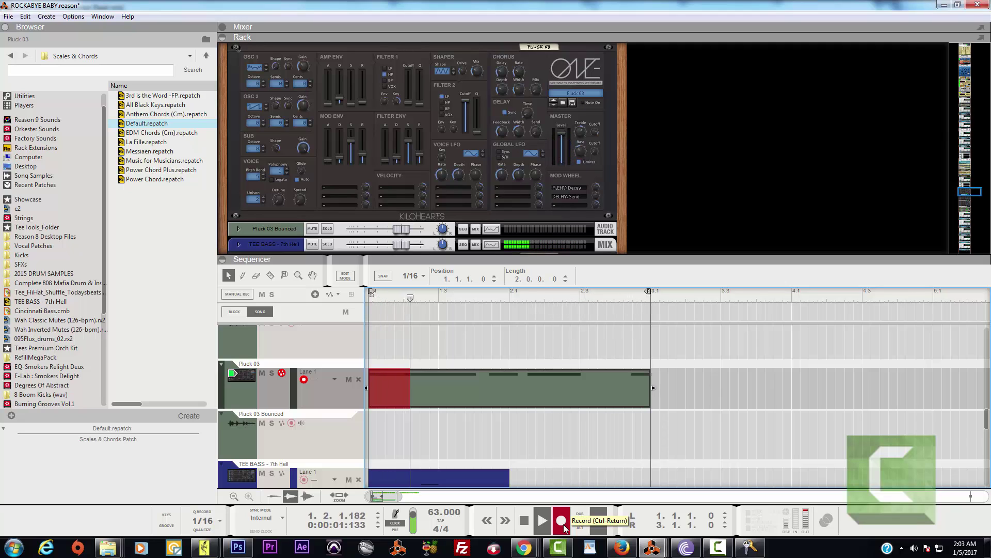
click(563, 525)
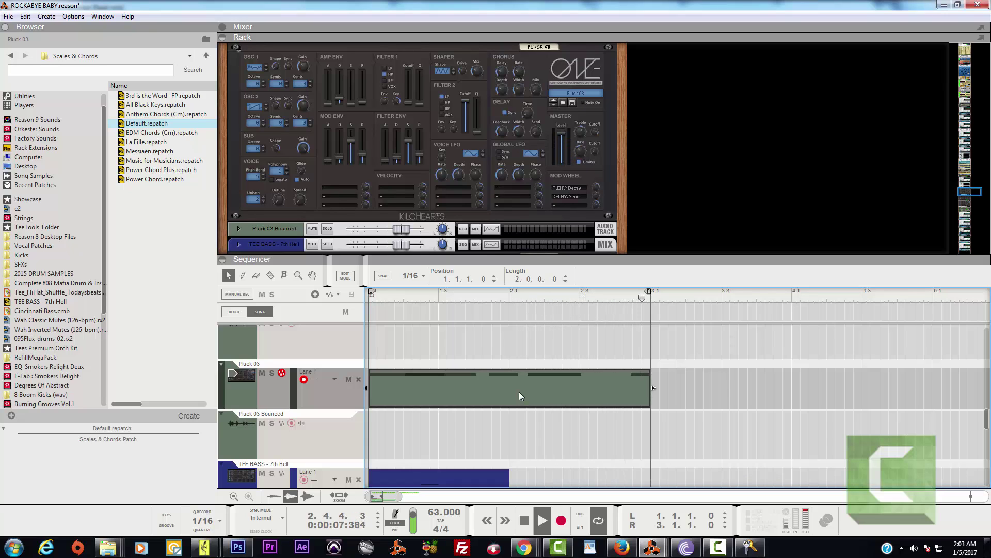
key(Delete)
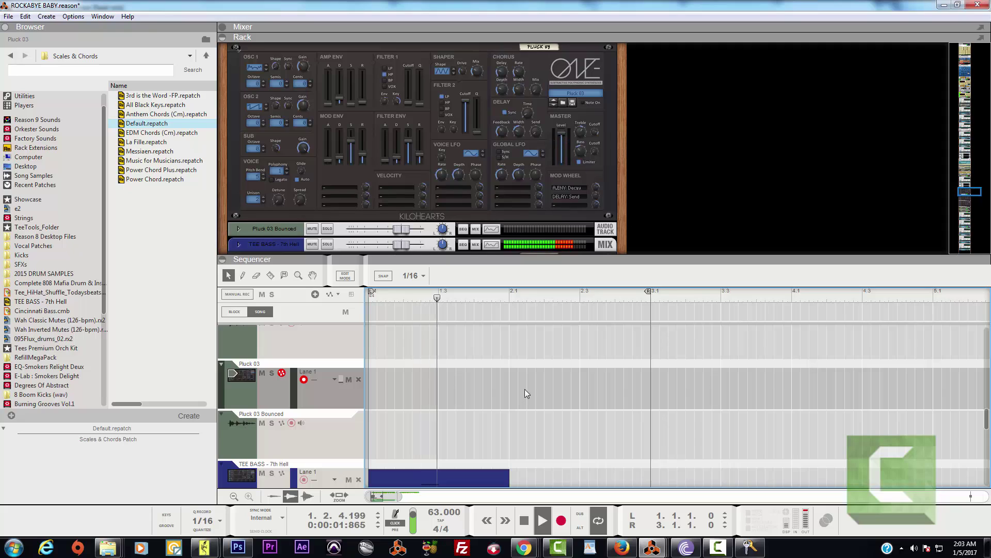
click(523, 520)
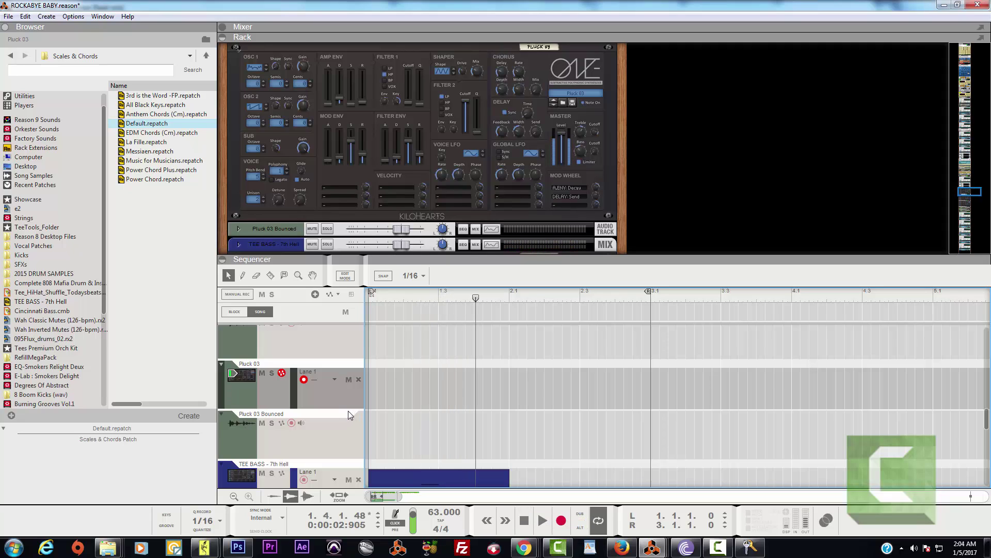
Replay the loop from the song start to rehearse the Pluck 03 part.
click(523, 521)
click(542, 522)
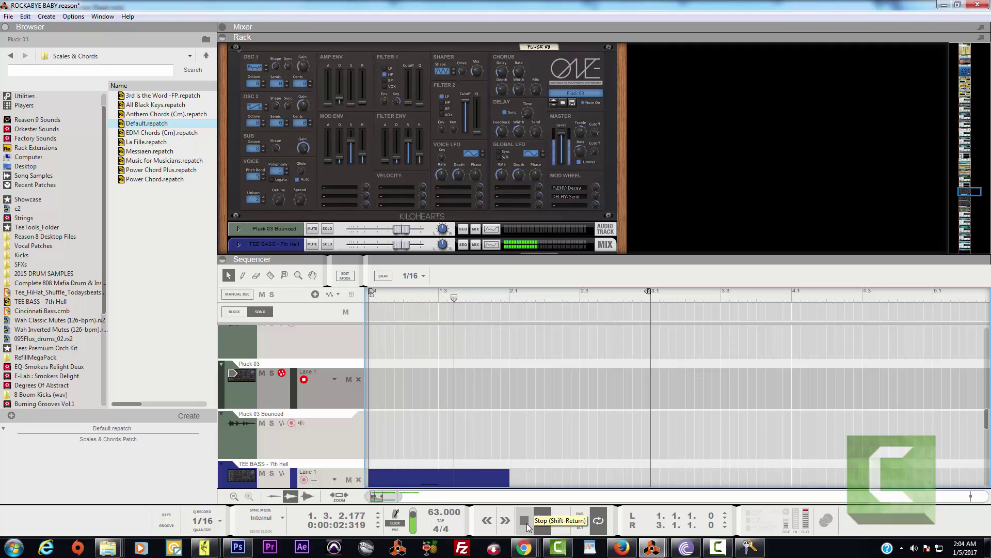
click(527, 521)
click(525, 522)
click(543, 522)
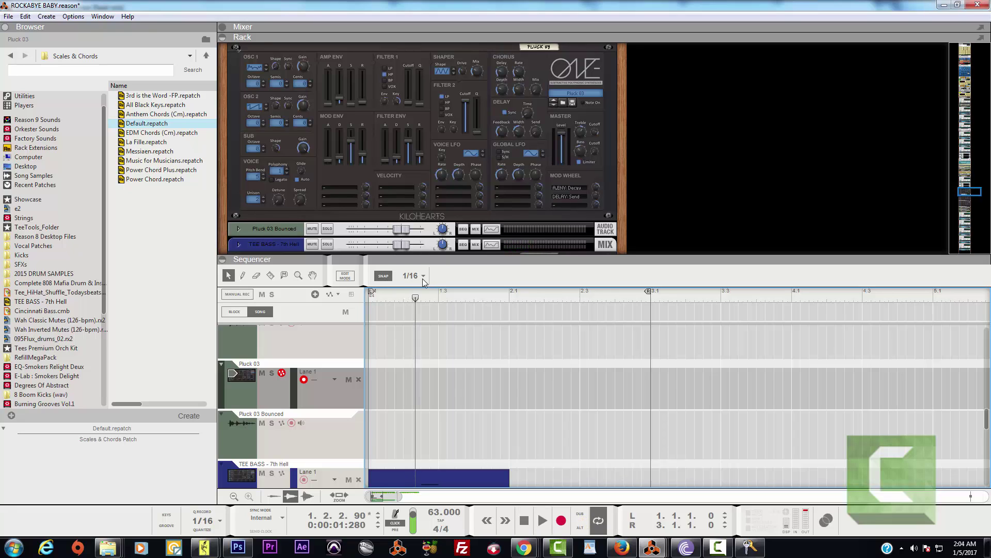
Turn on quantize during recording and play the loop again from the song start.
click(207, 514)
click(524, 520)
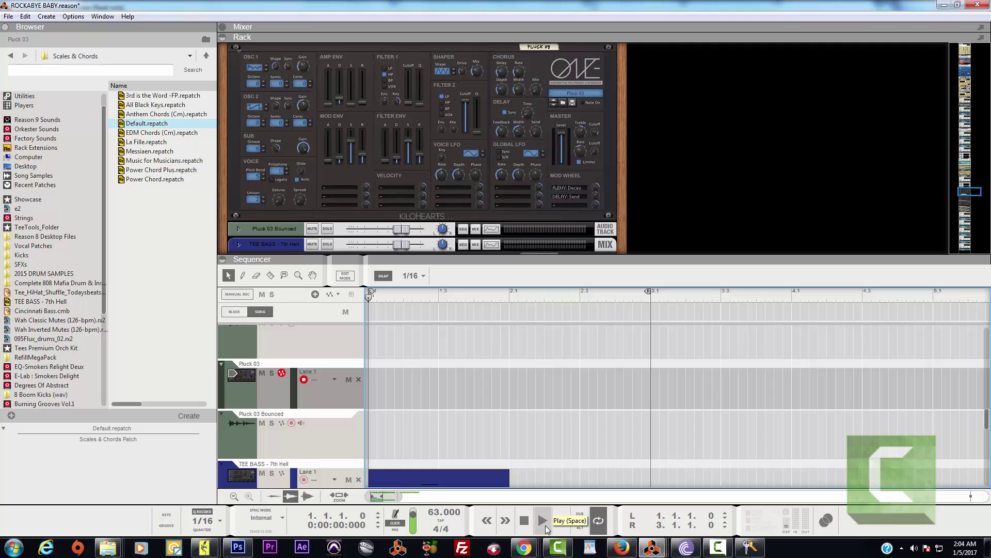
click(544, 522)
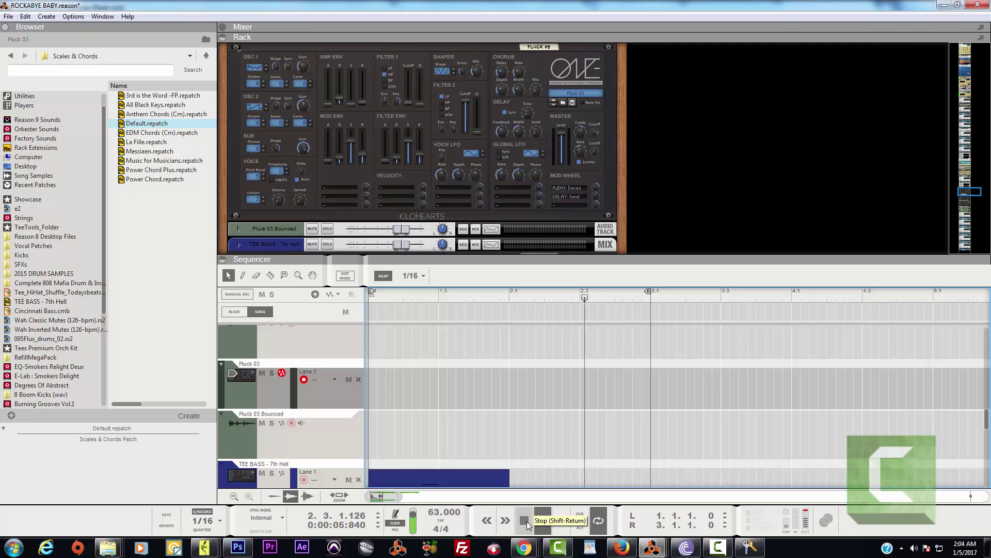
Try recording a quantized Pluck 03 take over the two-bar loop and delete its clip.
click(561, 520)
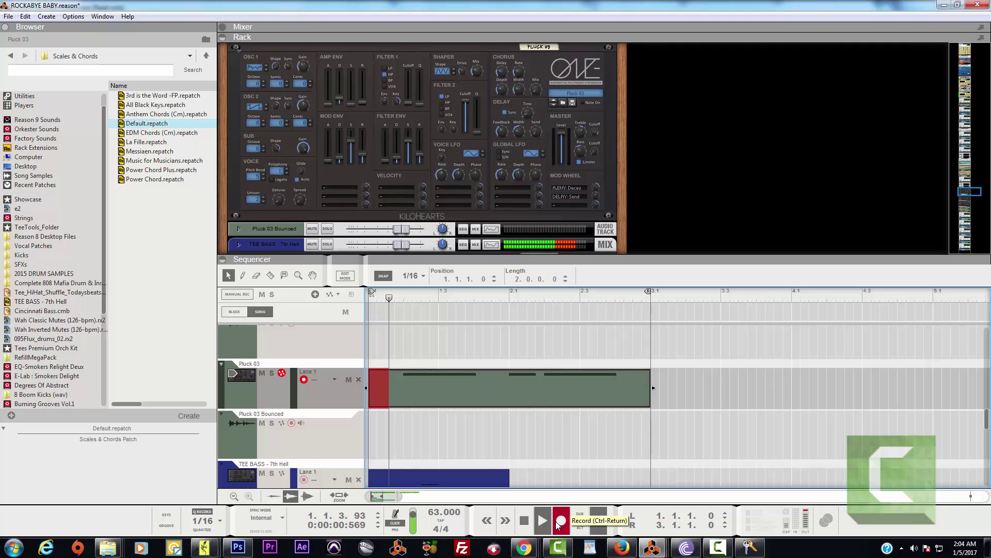
click(558, 521)
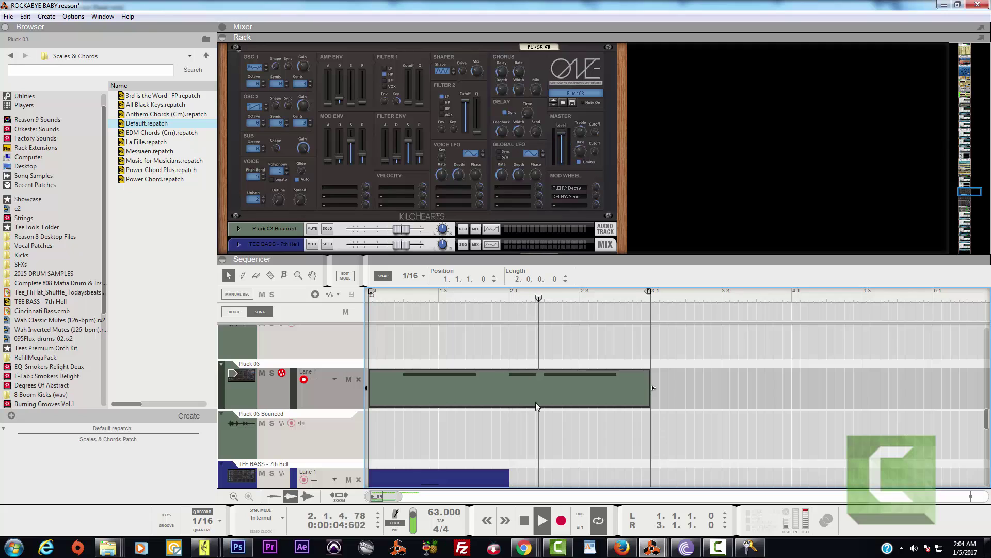
key(Delete)
Record a new two-note Pluck 03 take across the two-bar loop and open its clip for note editing.
click(561, 522)
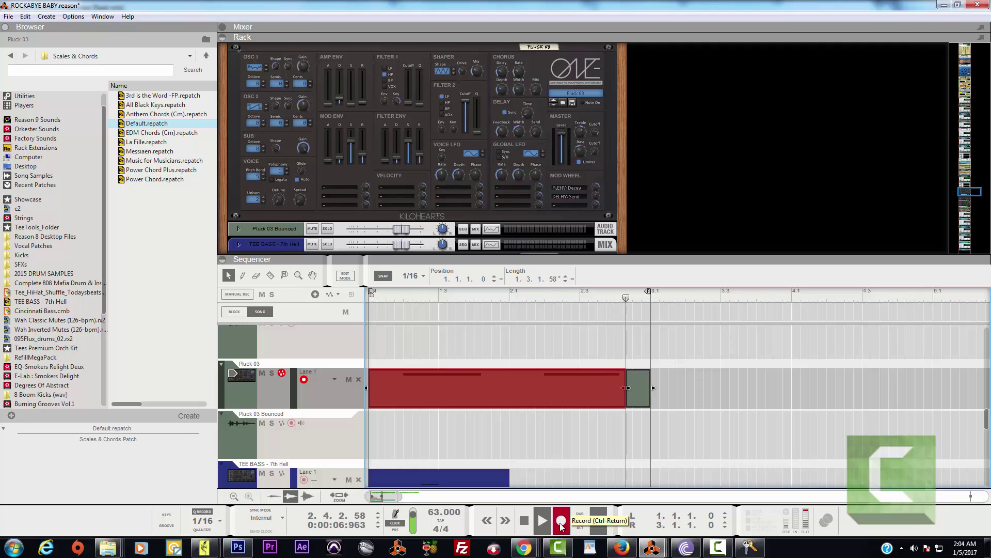
click(560, 523)
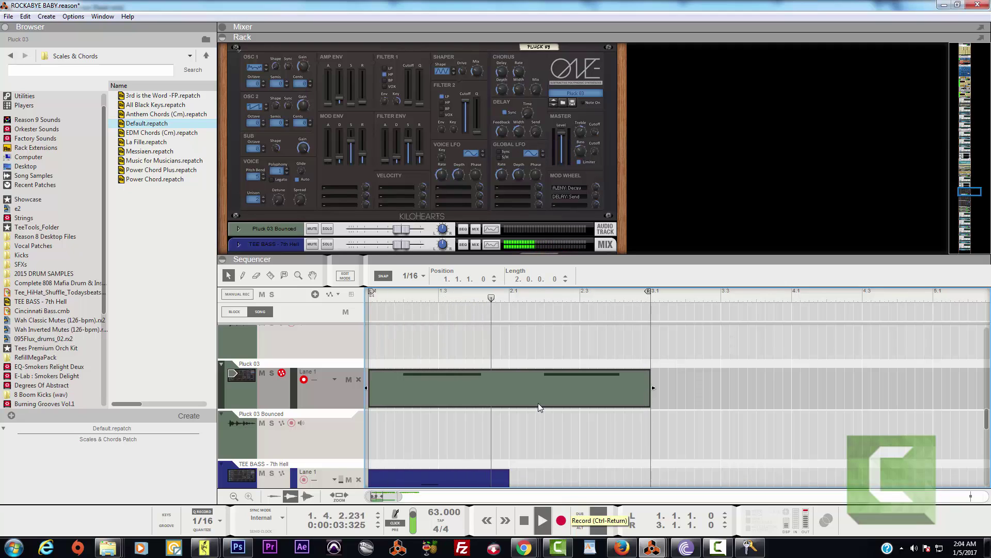
double_click(528, 387)
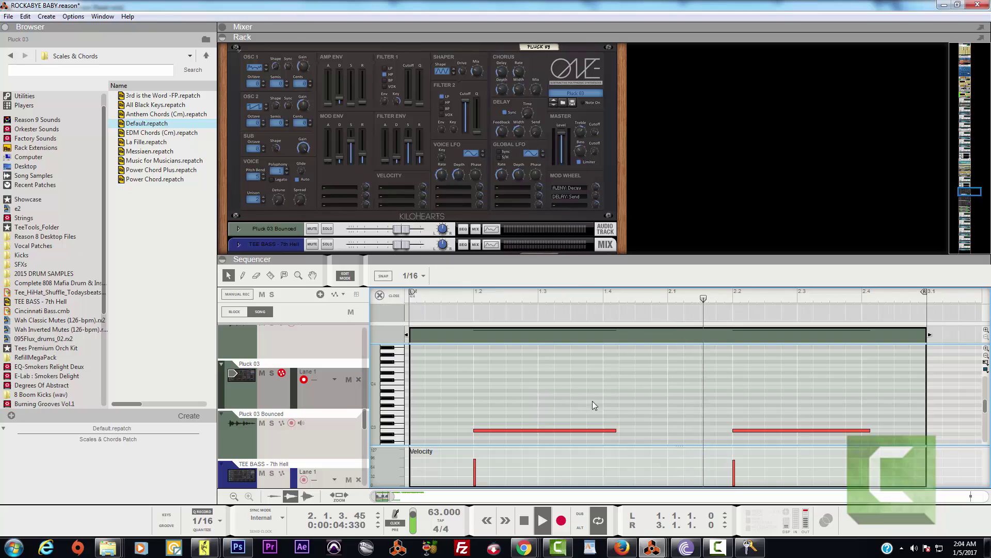
Shorten the first B2 note in the Pluck 03 clip to 0.2.0.6 and stop playback.
click(604, 431)
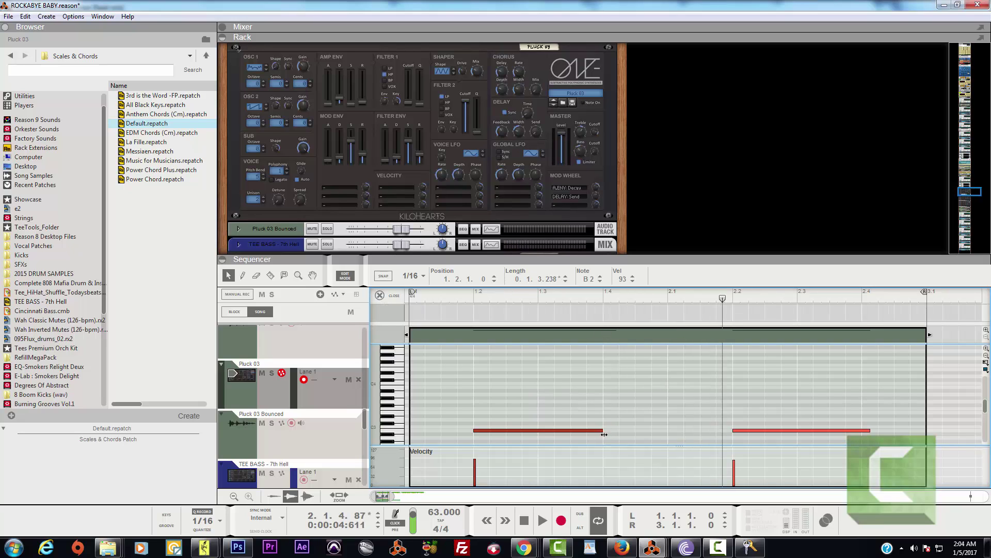
key(space)
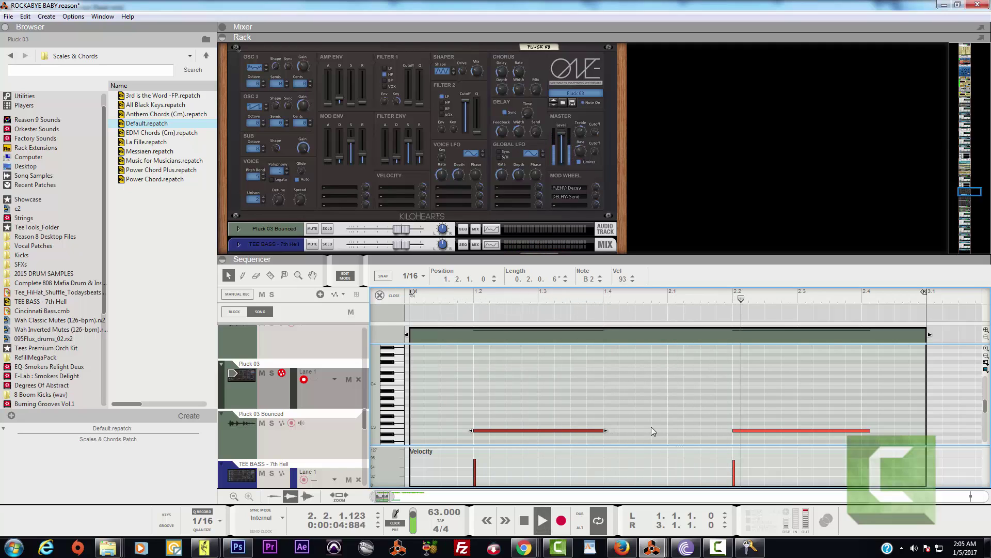
key(space)
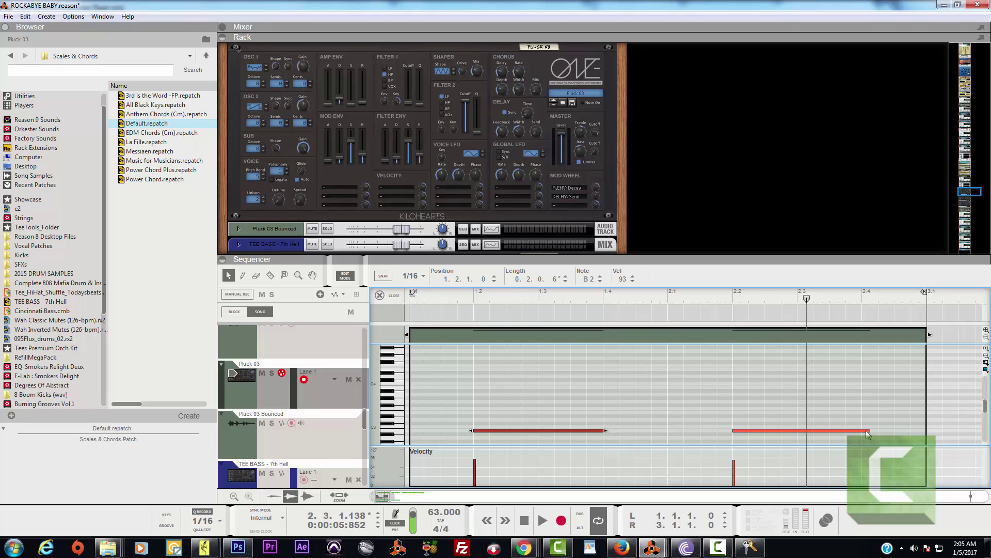
Shorten the second B2 note in the Pluck 03 clip to 0.0.3.236 and play the passage back.
click(868, 431)
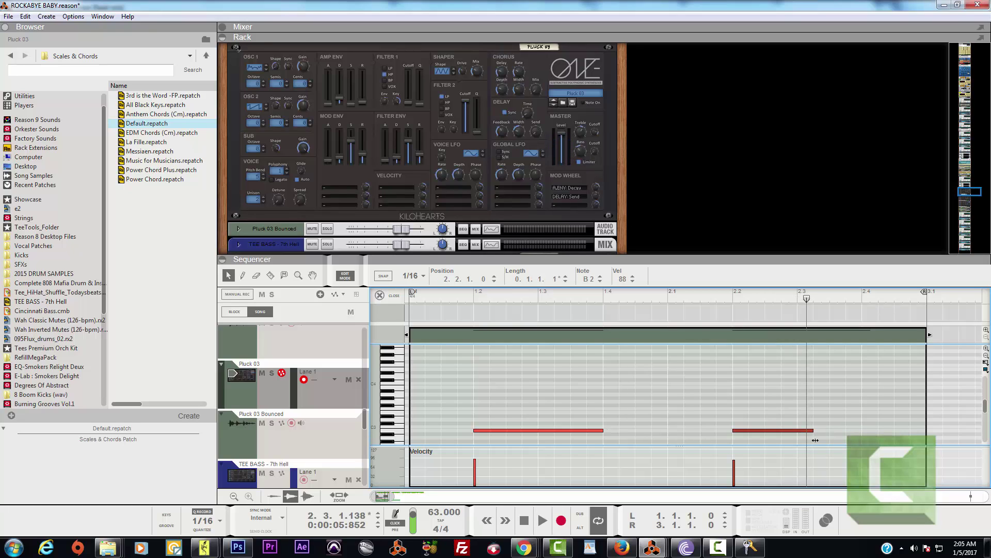
key(space)
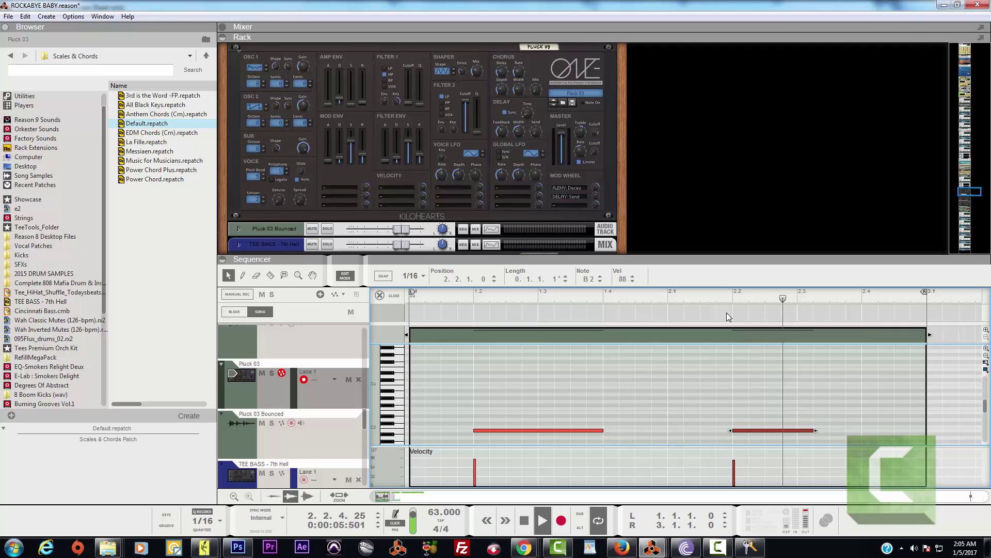
key(space)
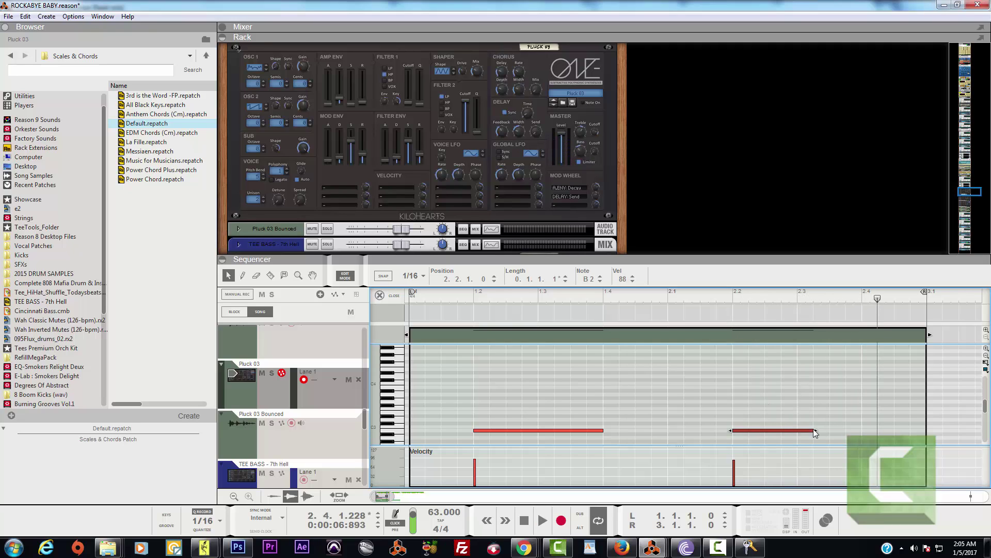
drag(814, 430, 798, 432)
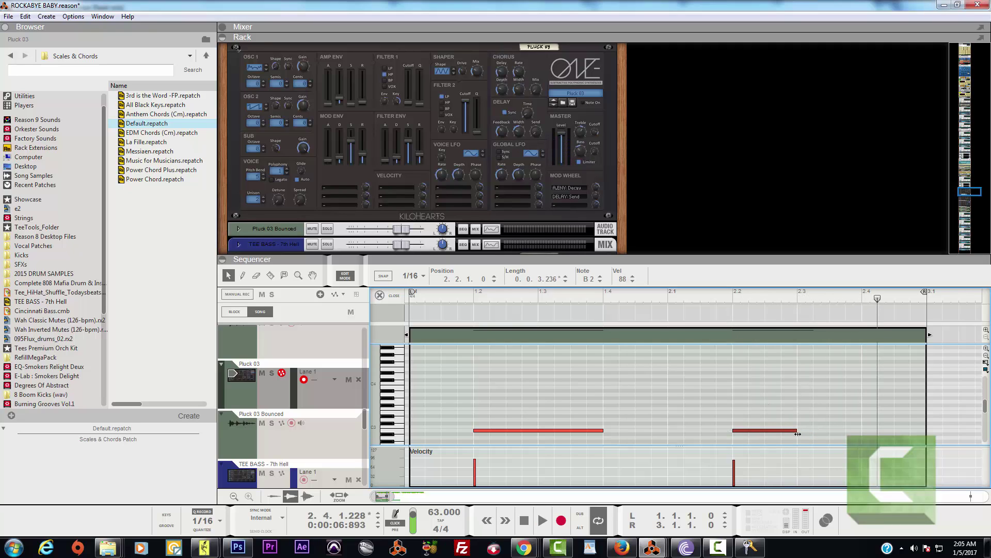
click(712, 307)
key(space)
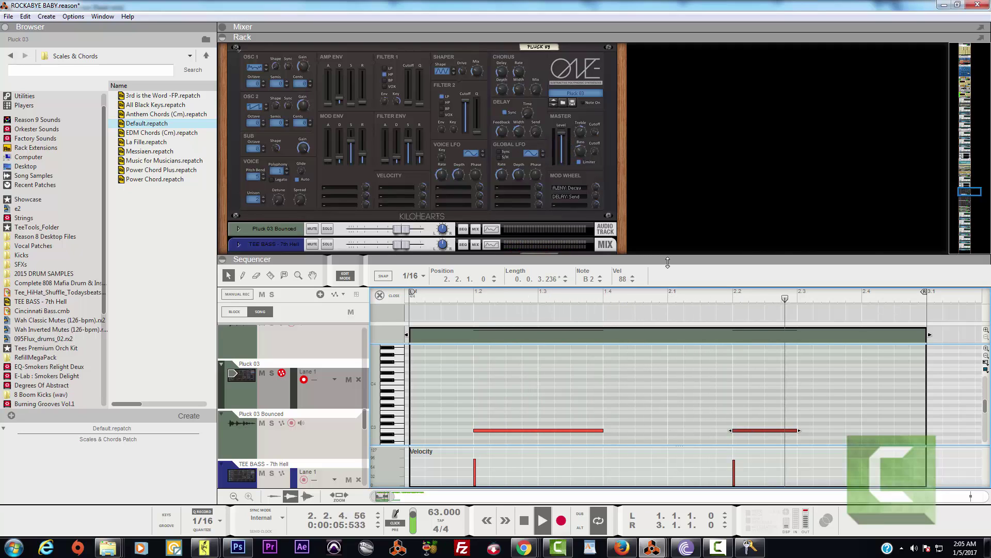
Enlarge the sequencer area, stop playback and close the Pluck 03 clip's note editor.
drag(667, 262, 667, 111)
key(space)
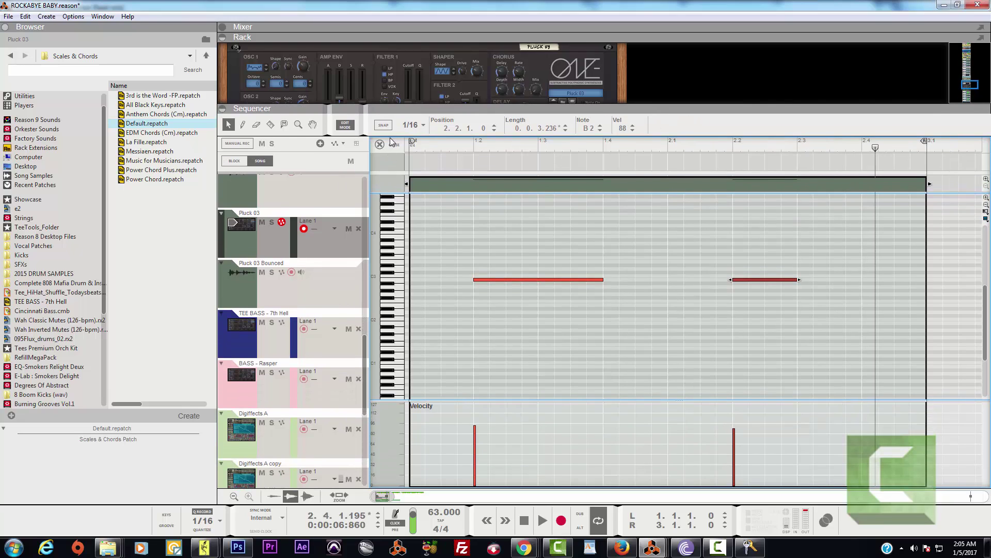
click(387, 141)
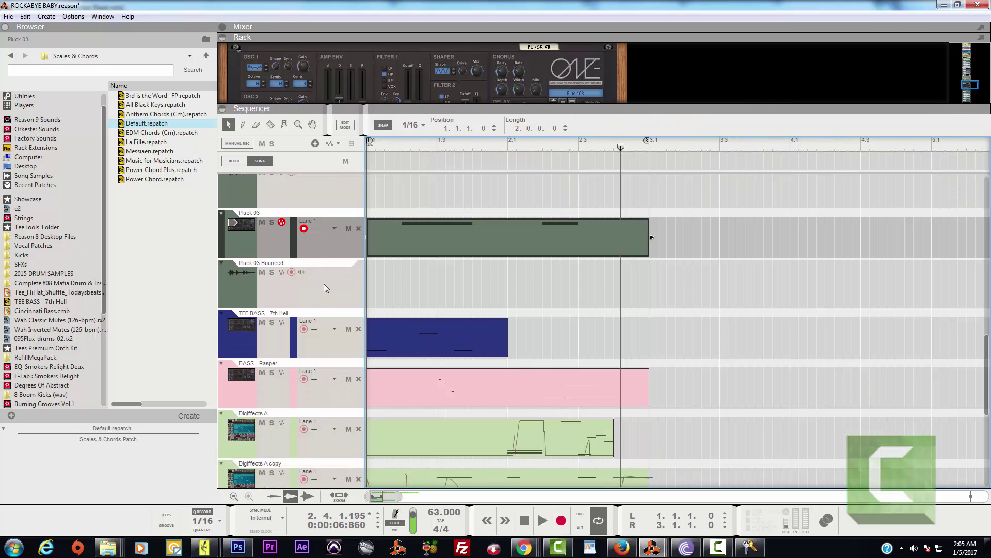
Audition the ID8 1 copy 2, ID8 1 copy, pad and ID8 1 copy 3 instrument tracks in turn.
scroll(325, 283, up, 5)
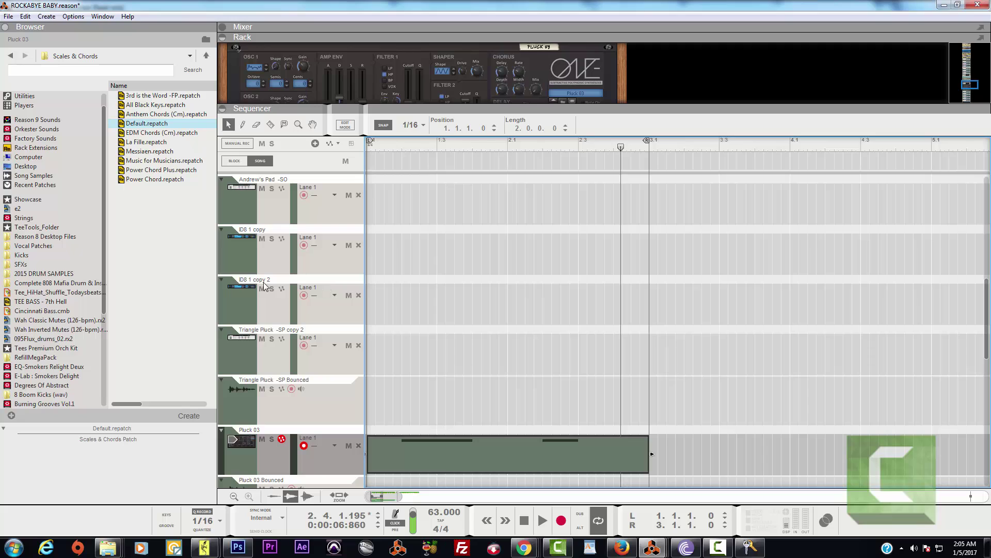
click(247, 288)
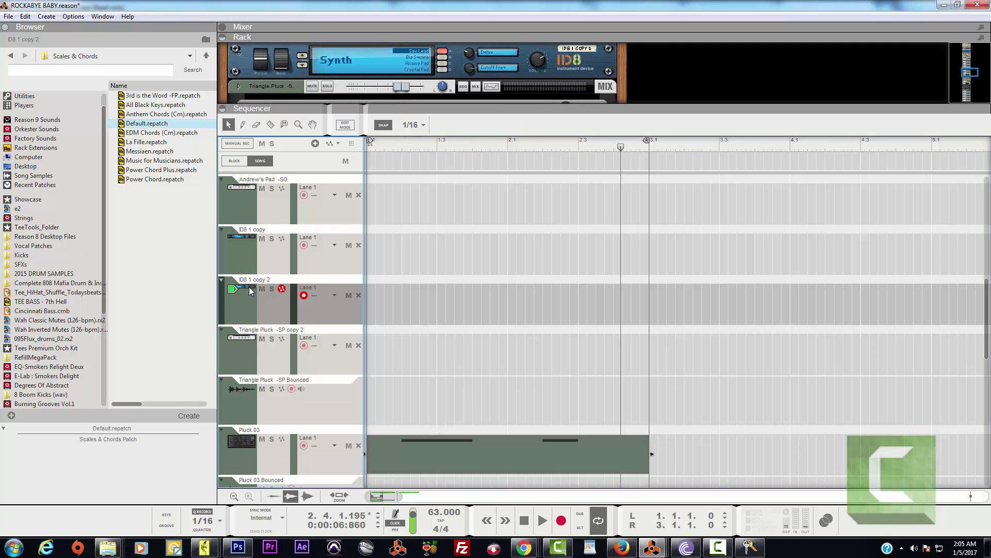
click(238, 238)
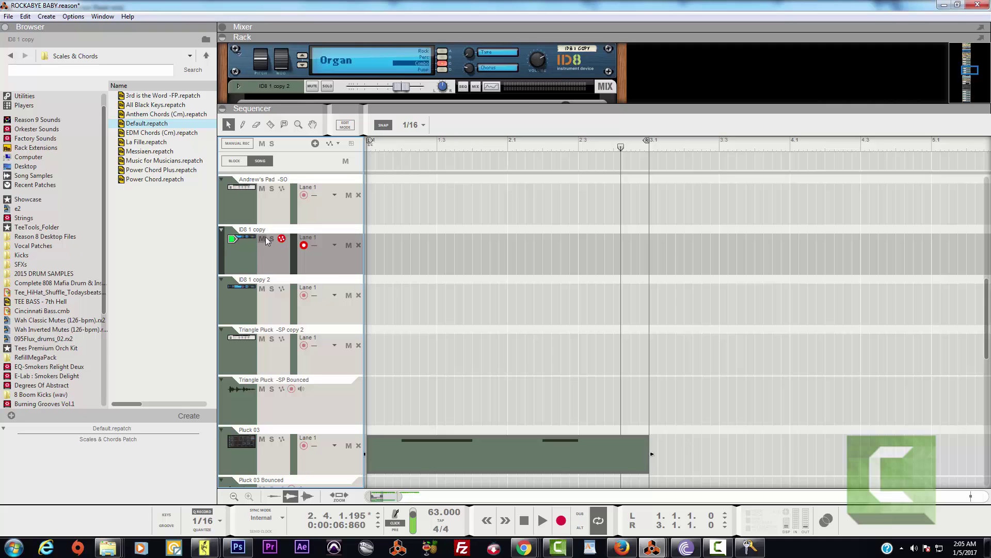
scroll(343, 250, up, 1)
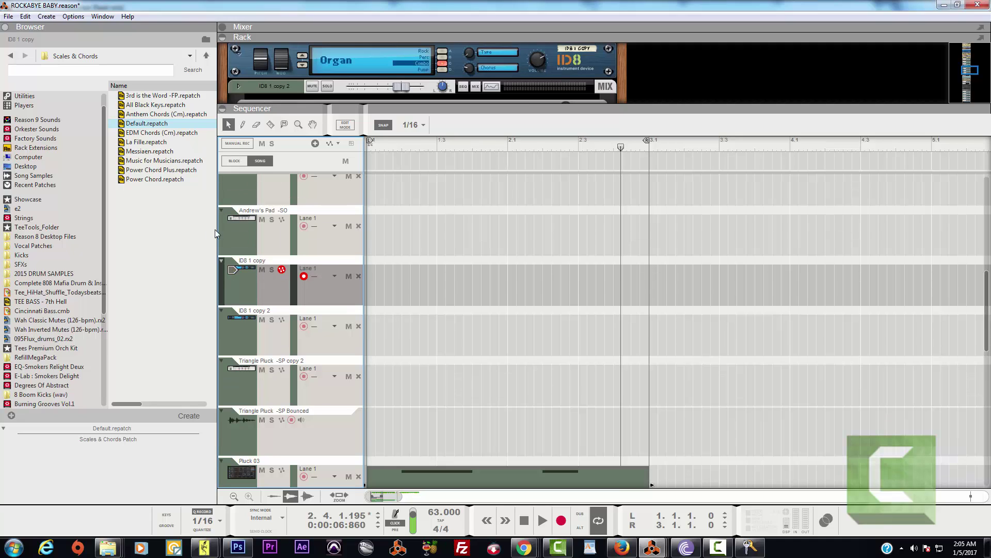
click(240, 221)
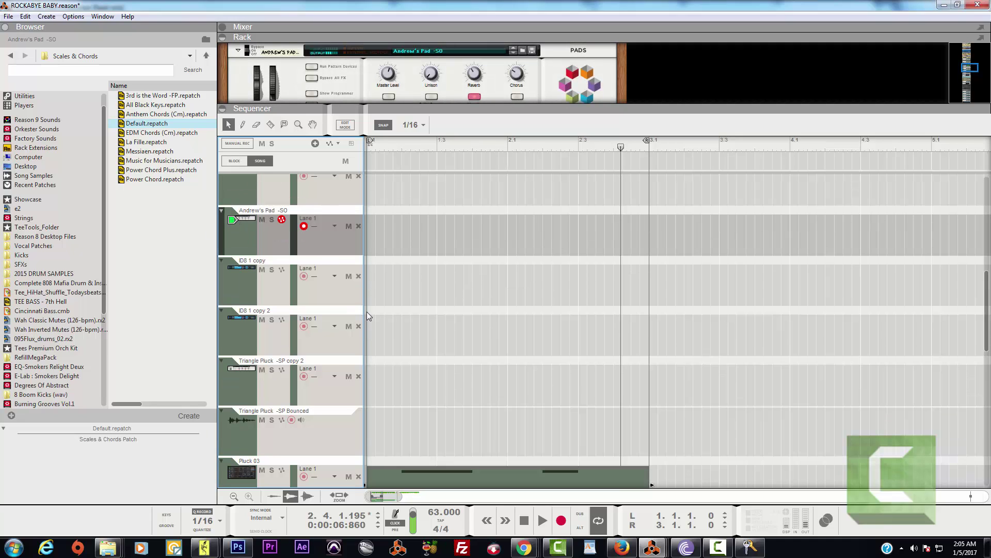
scroll(268, 271, up, 3)
click(247, 264)
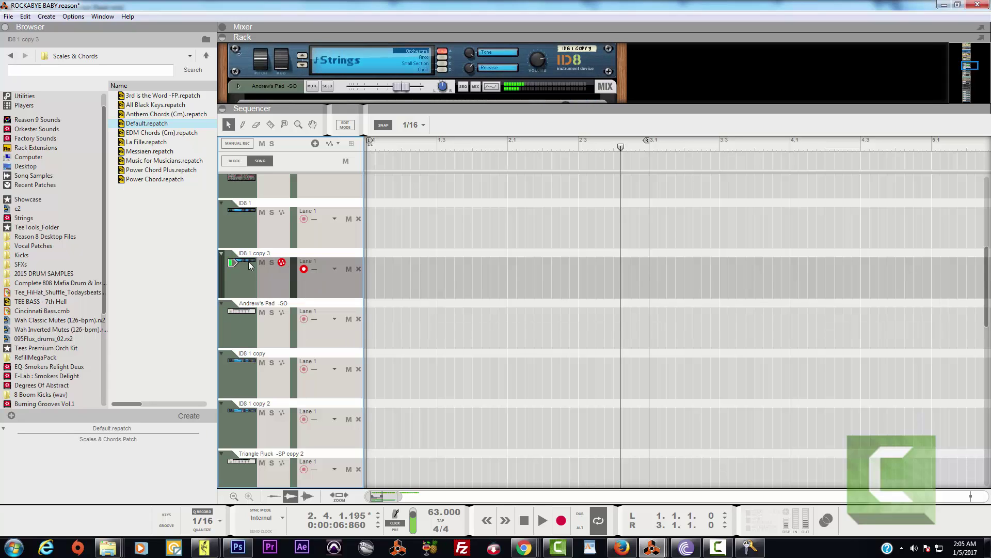
Play the two-bar loop from the song start with the ID8 1 copy 3 strings armed, and stop it.
click(524, 522)
click(525, 523)
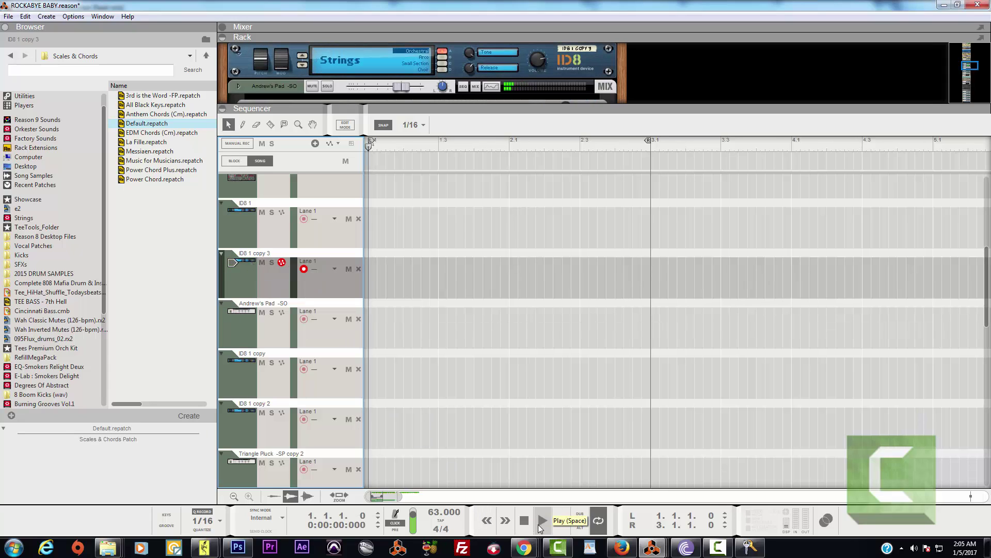
click(540, 527)
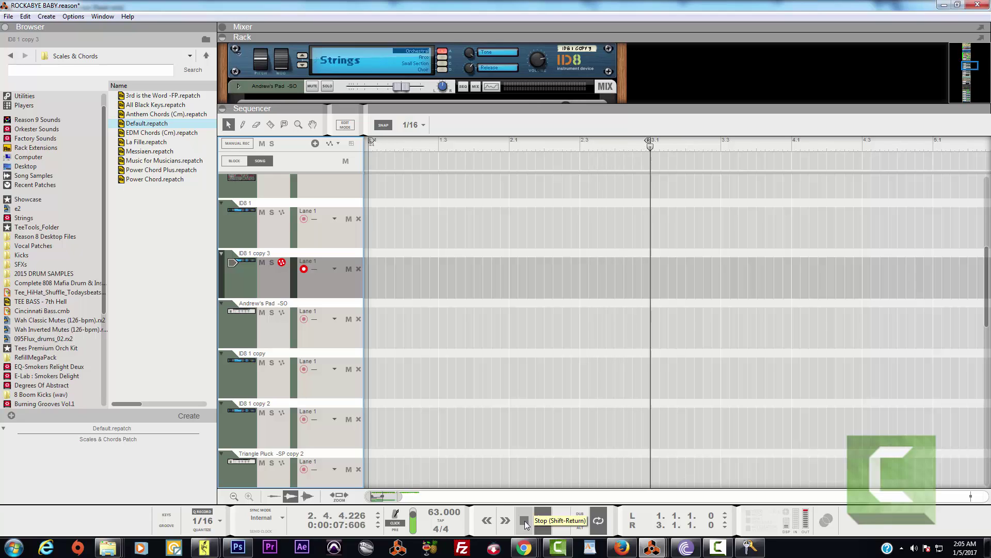
click(521, 520)
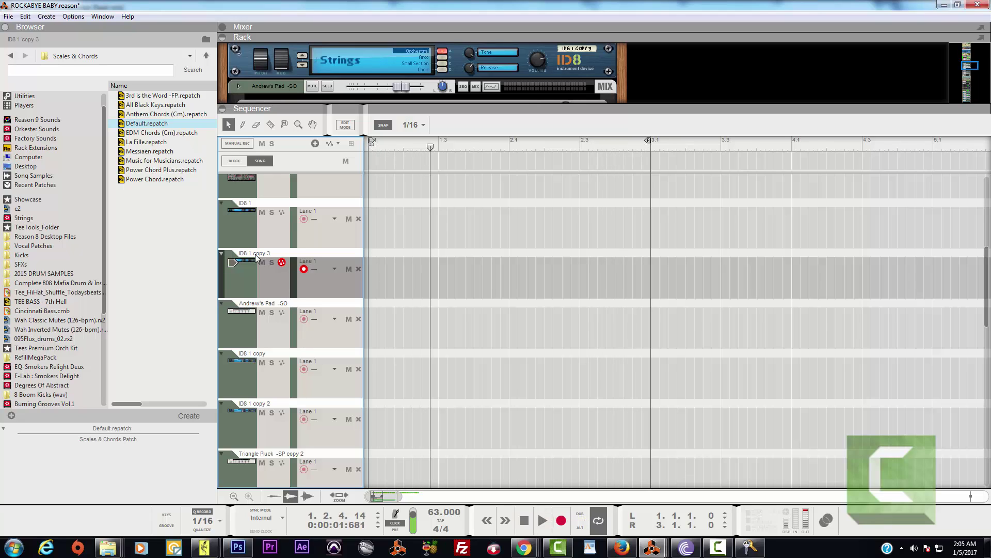
Select the FL Attacks track for playing and enlarge the rack to show its NN-XT and Scales & Chords devices.
click(245, 214)
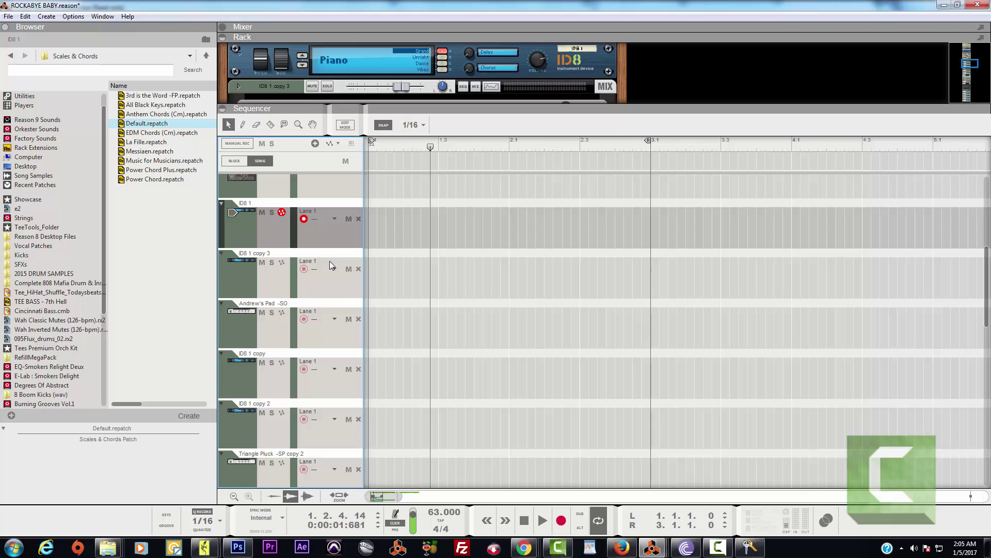
scroll(363, 289, up, 5)
click(248, 302)
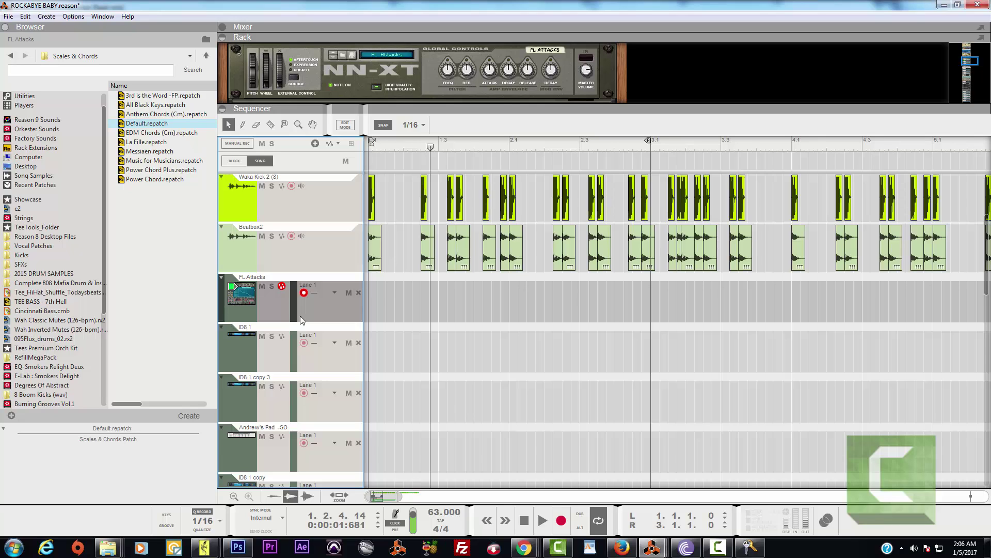
scroll(329, 325, up, 6)
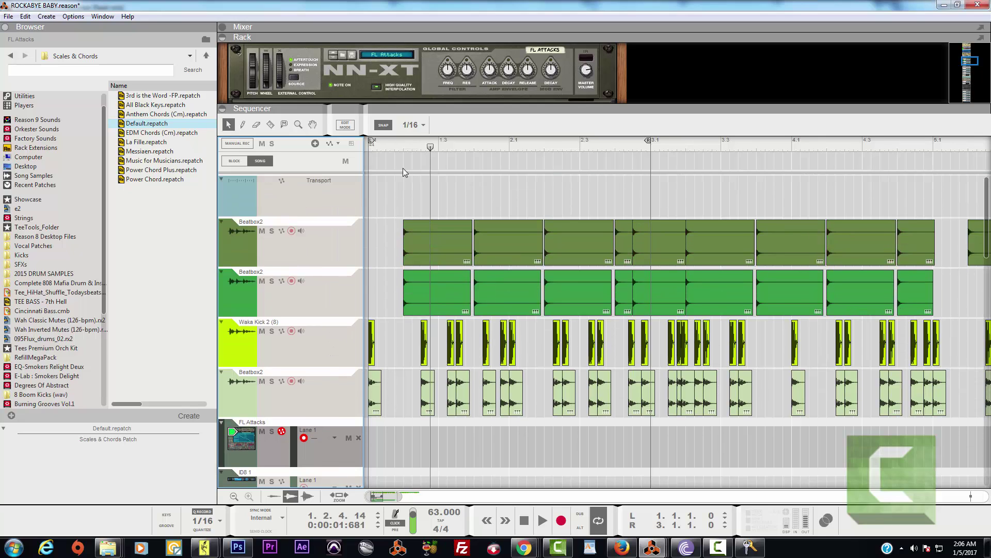
drag(406, 110, 420, 265)
scroll(417, 209, up, 5)
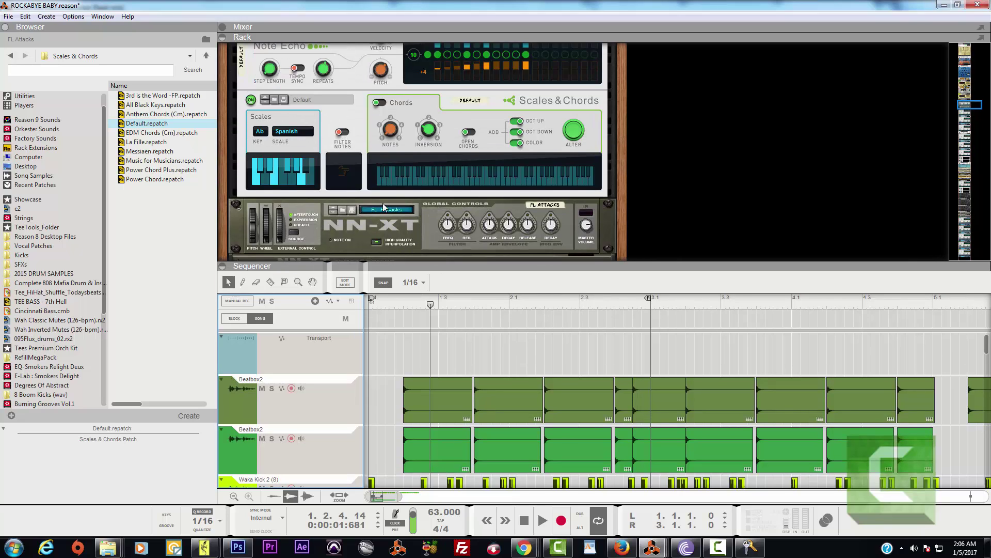
Rehearse an FL Attacks part by playing the two-bar loop from the song start, and stop playback.
click(524, 520)
click(541, 526)
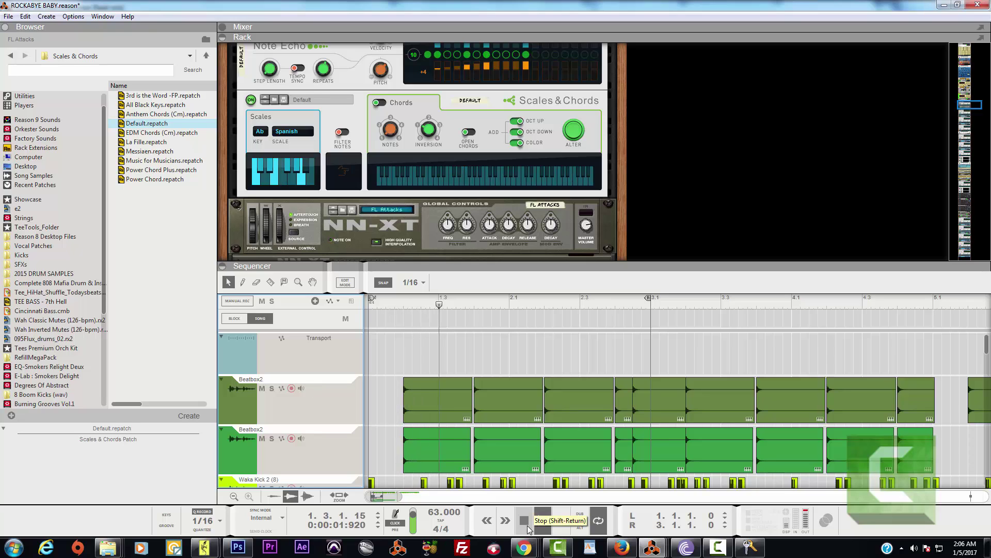
double_click(525, 522)
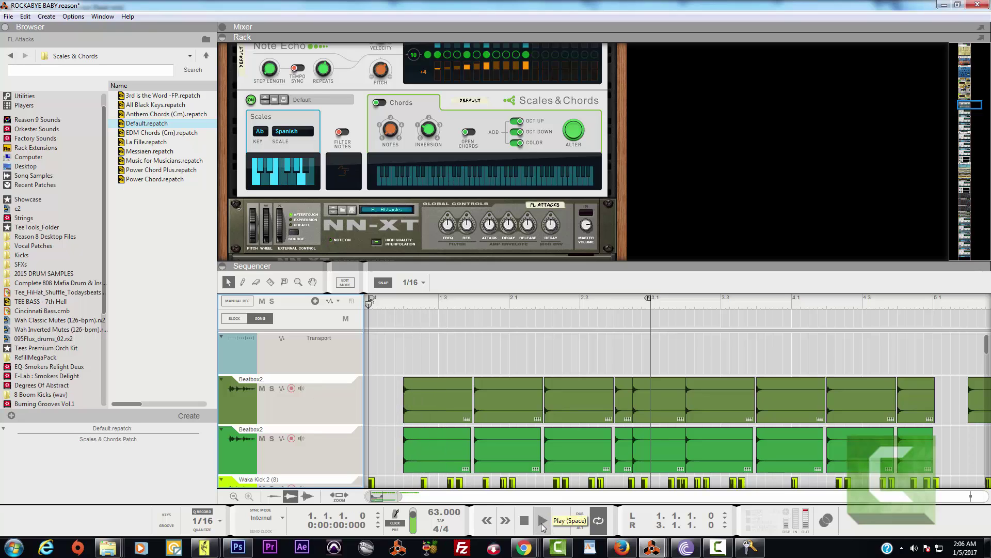
click(541, 524)
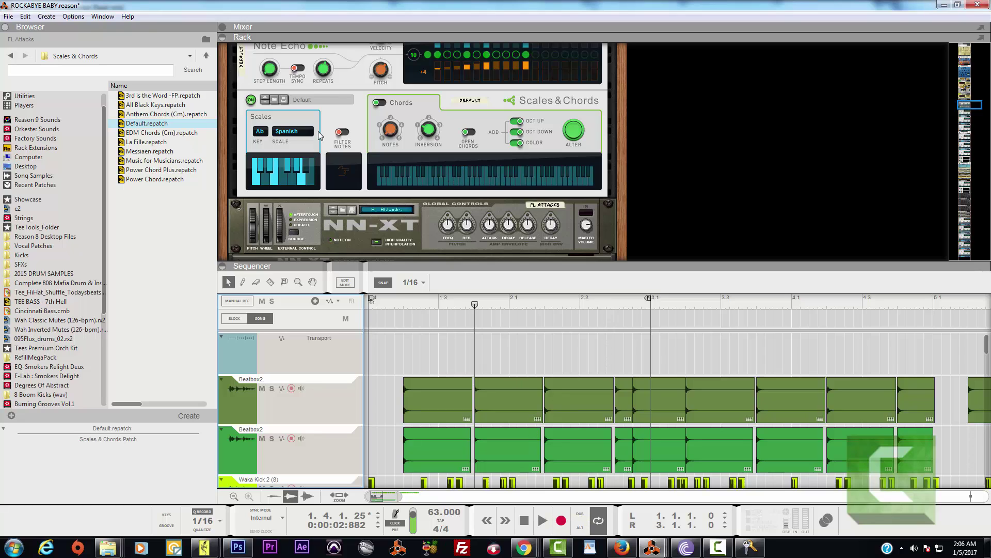
scroll(368, 102, up, 2)
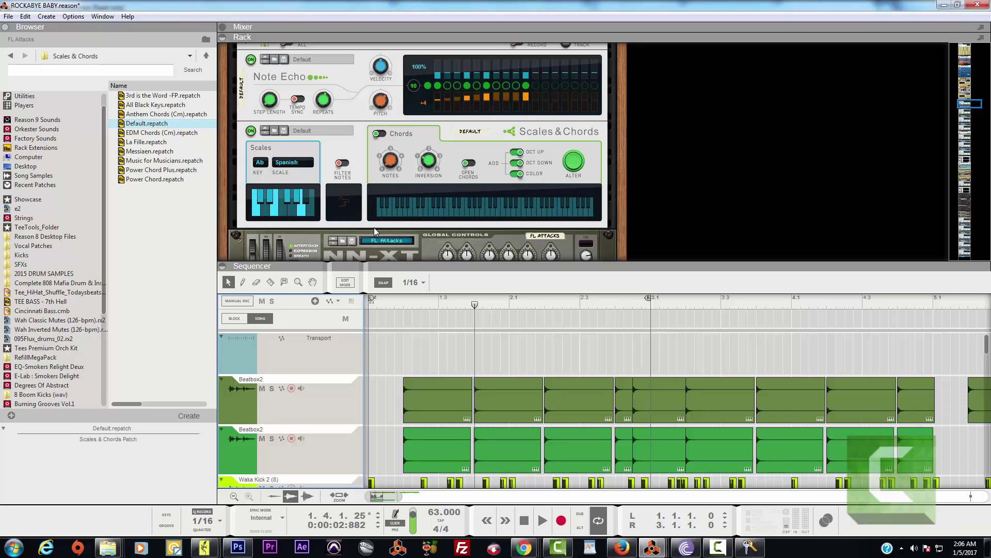
click(524, 522)
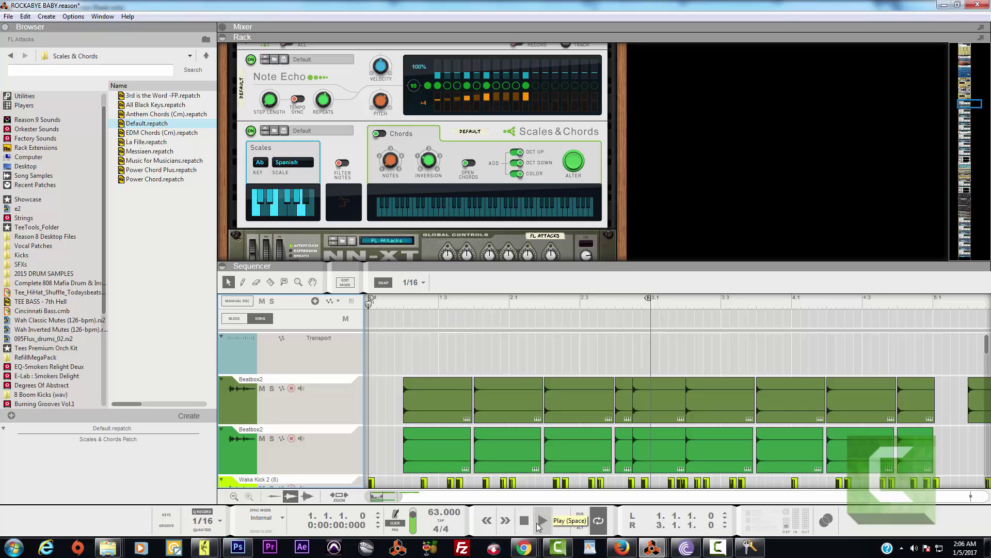
click(535, 518)
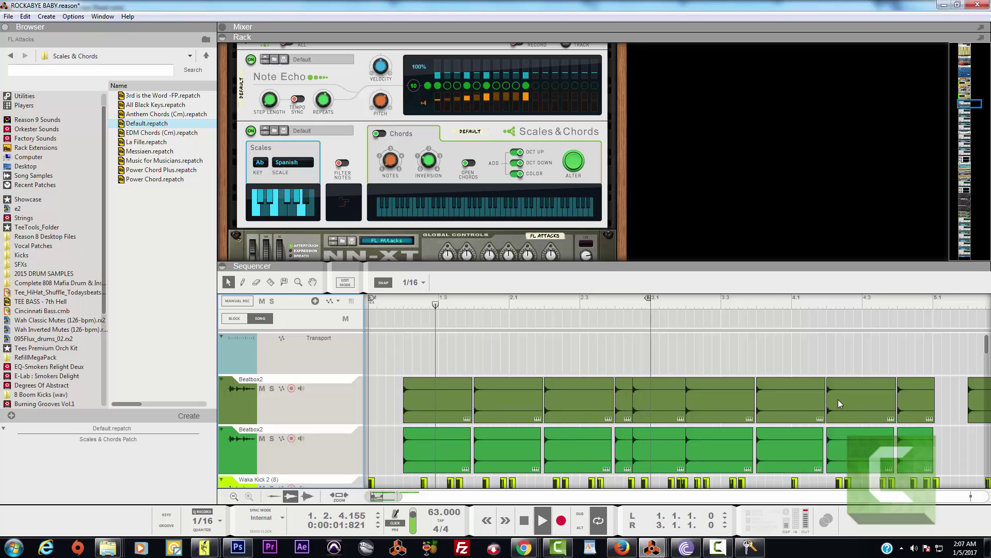
key(space)
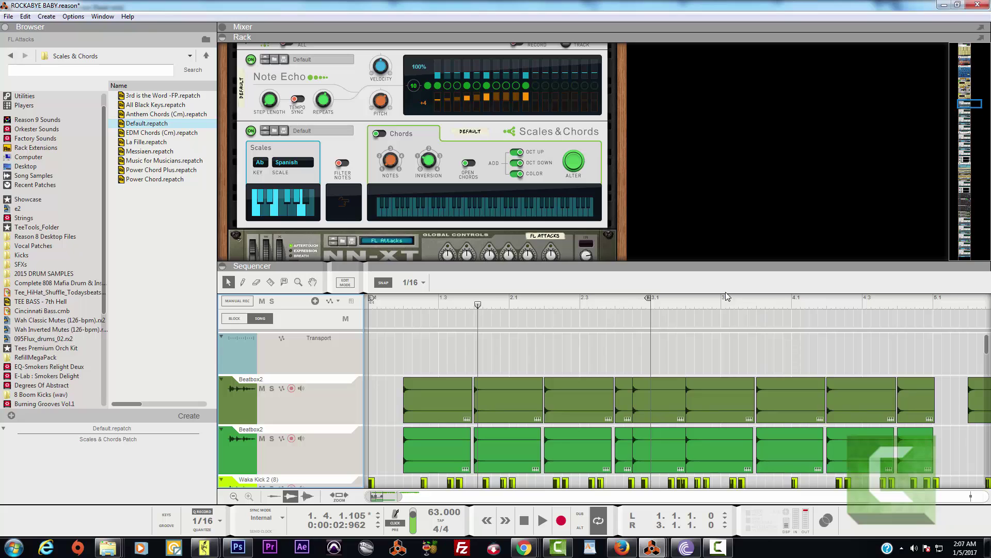
Set both the sequencer snap value and the record quantize value to 1/32.
click(413, 282)
click(424, 373)
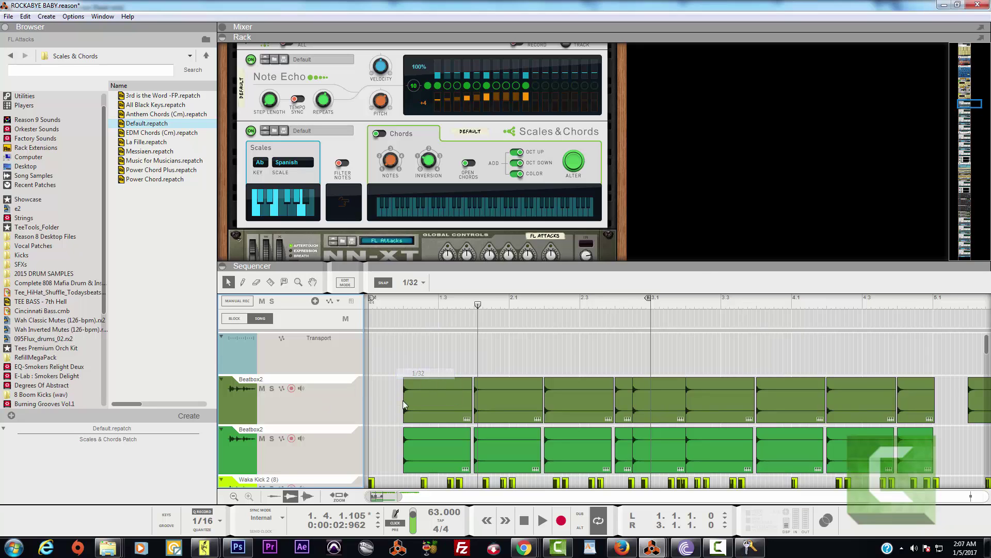
click(203, 521)
click(247, 483)
Record an FL Attacks take over the two-bar loop from the song start, enlarge the sequencer and stop playback.
click(524, 520)
click(560, 520)
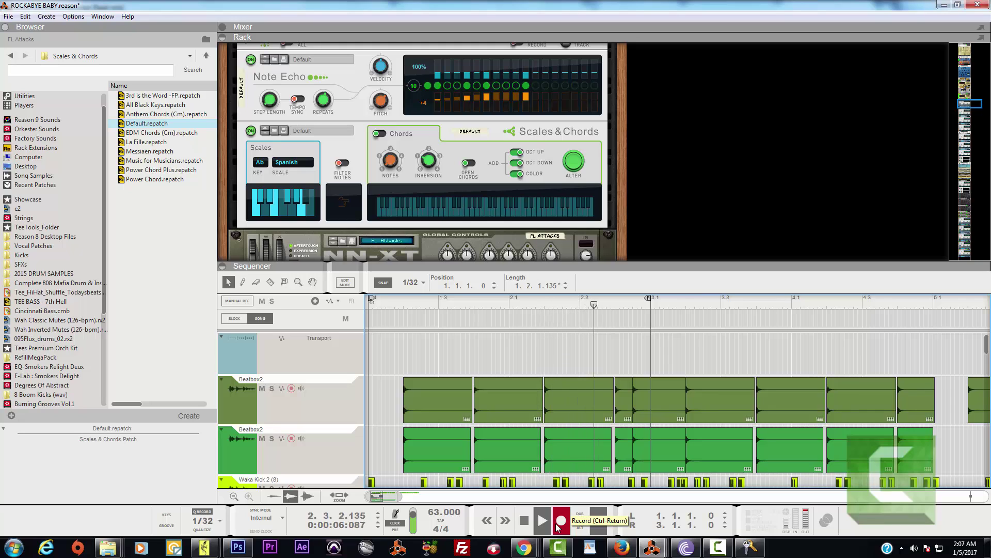
click(560, 521)
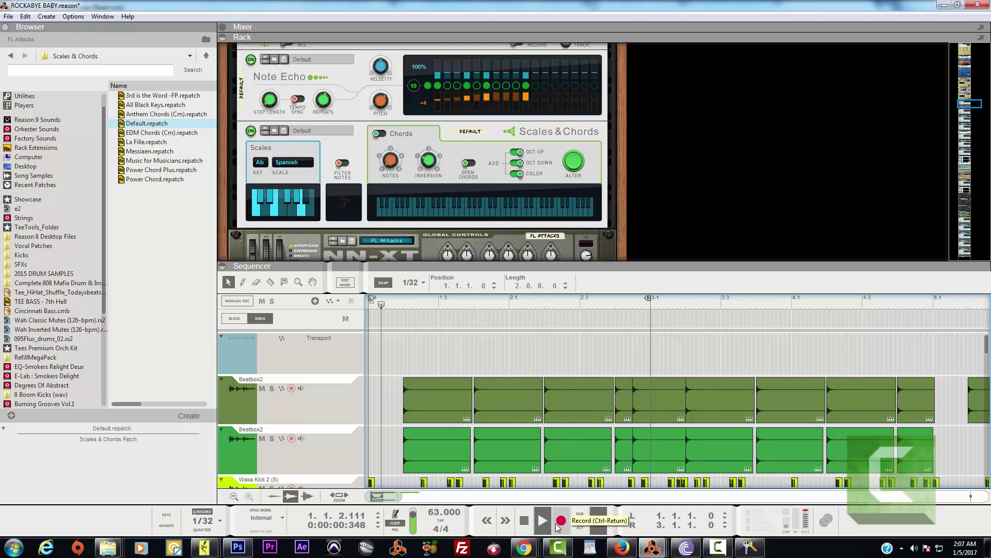
drag(628, 267, 628, 98)
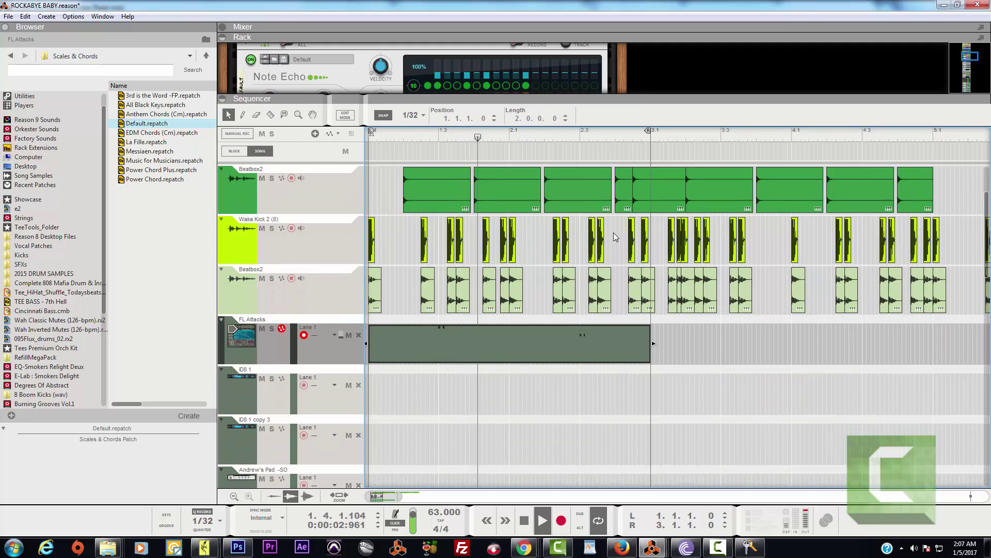
key(space)
Open the FL Attacks clip for note editing, move the second pair of A2 notes to 2.3.3.9 and play it back.
double_click(602, 341)
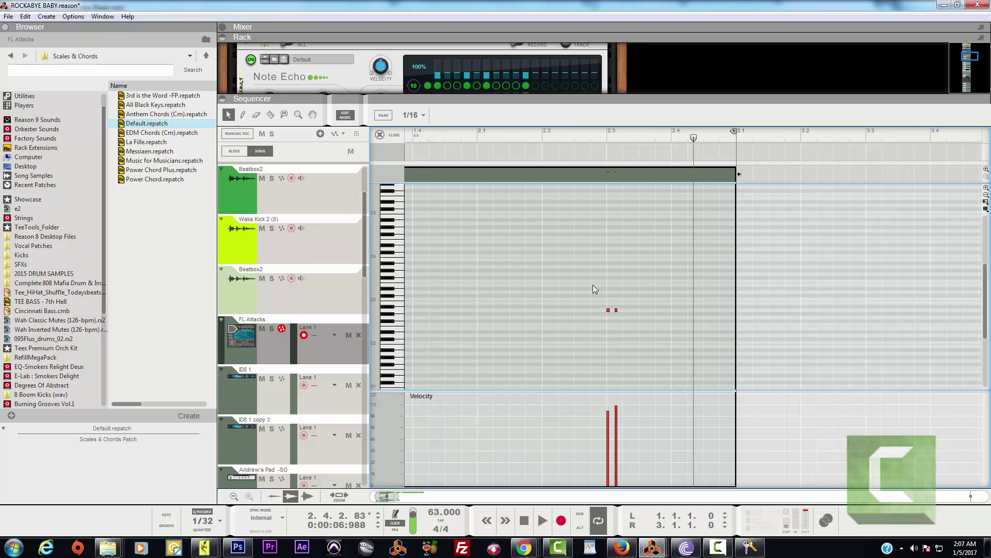
drag(623, 326, 644, 310)
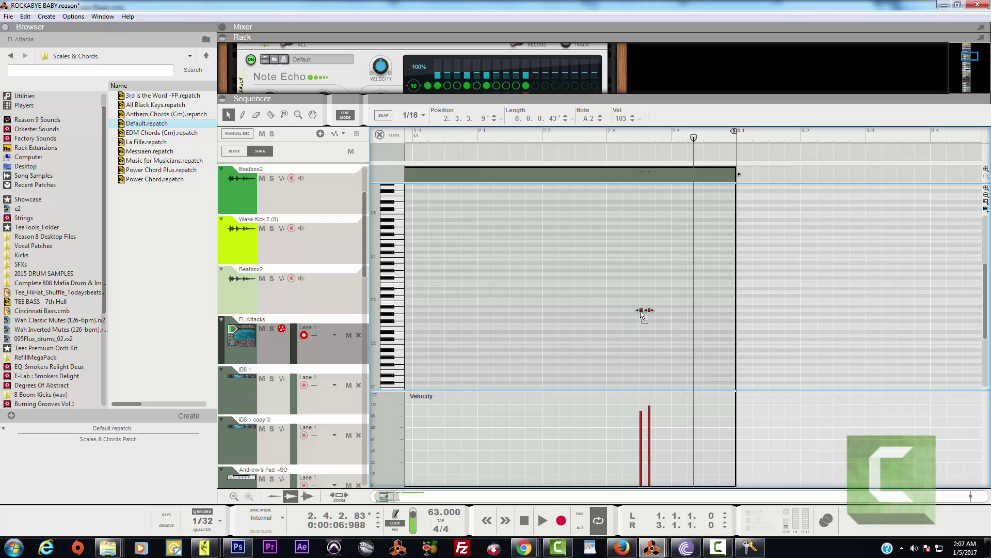
click(591, 137)
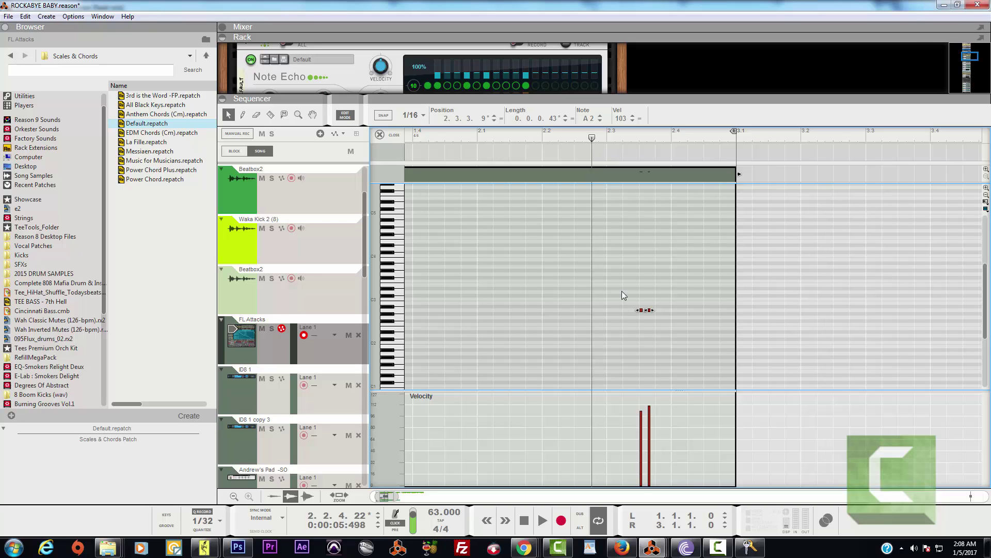
click(543, 519)
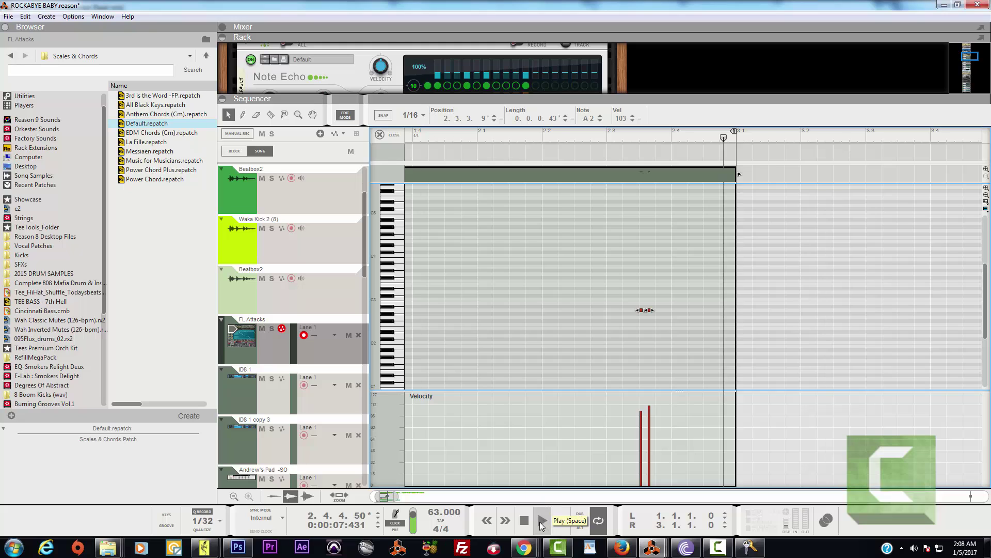
Play the two-bar loop from the song start, close the FL Attacks note editor and stop playback.
click(527, 525)
click(527, 525)
key(space)
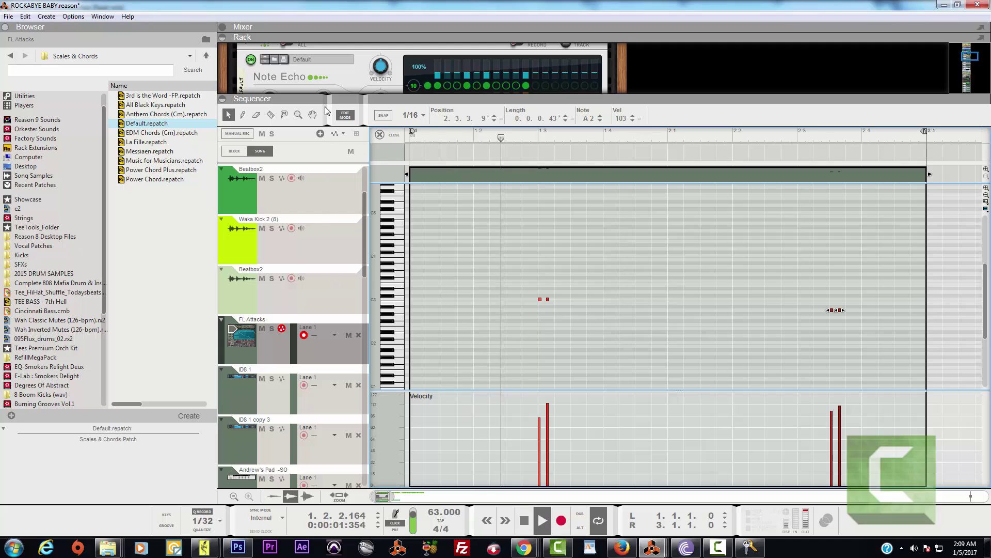
click(390, 135)
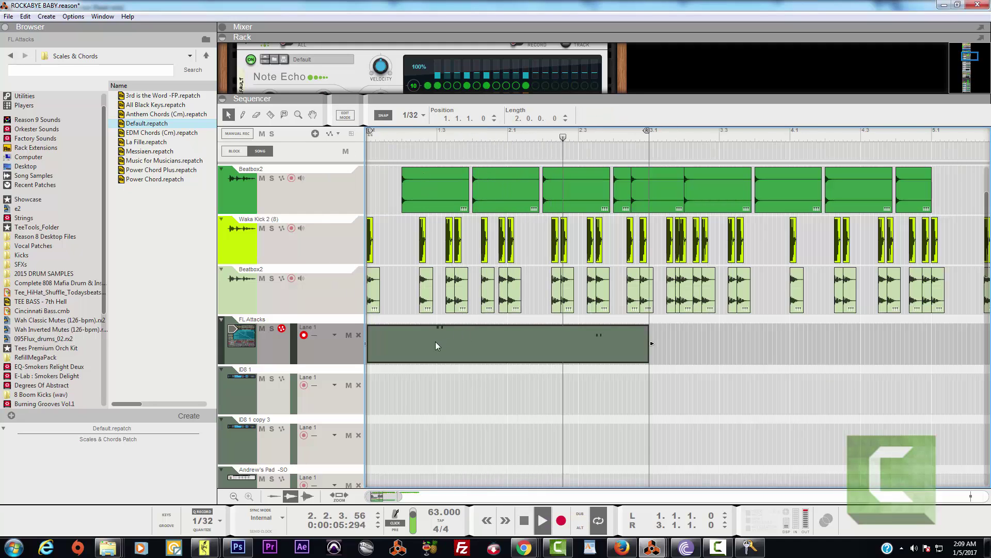
key(space)
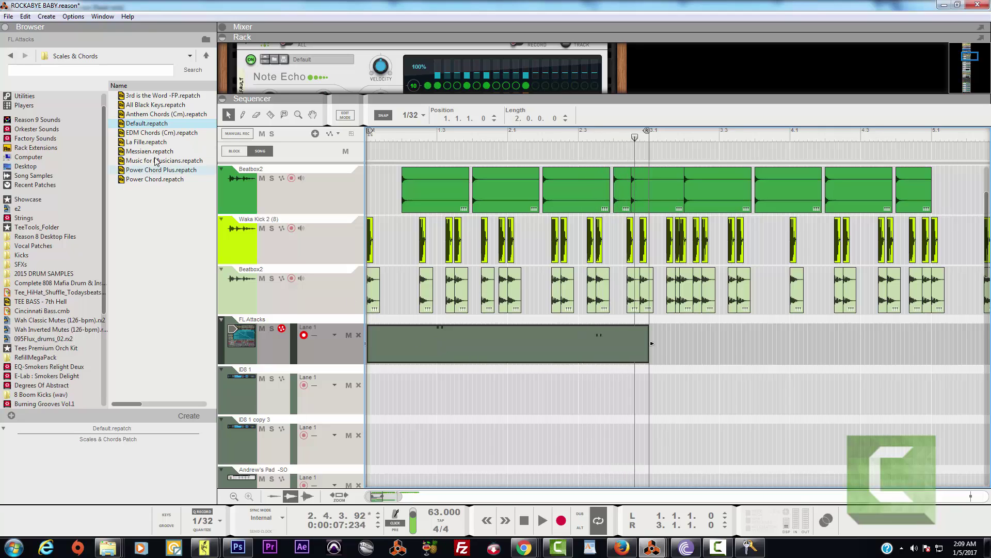
Browse the Complete 808 Mafia Drum & Instrument Kit and audition LEX Chant from its 808 Mafia Chantz folder.
click(38, 248)
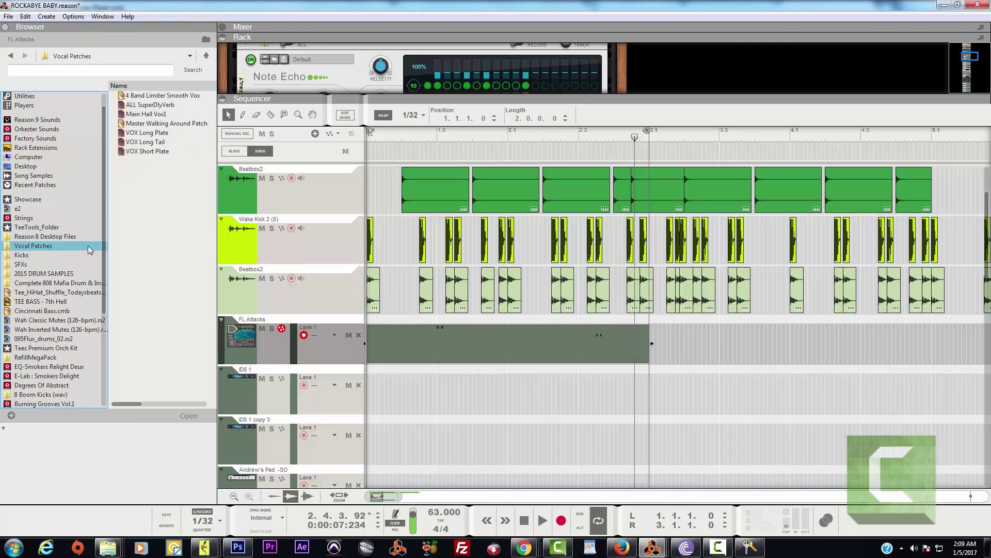
click(38, 284)
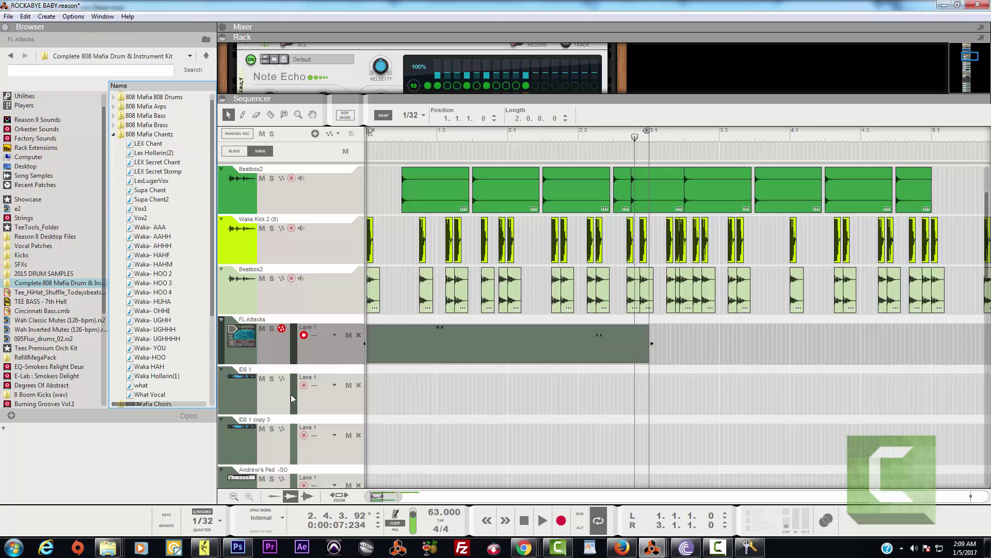
click(149, 144)
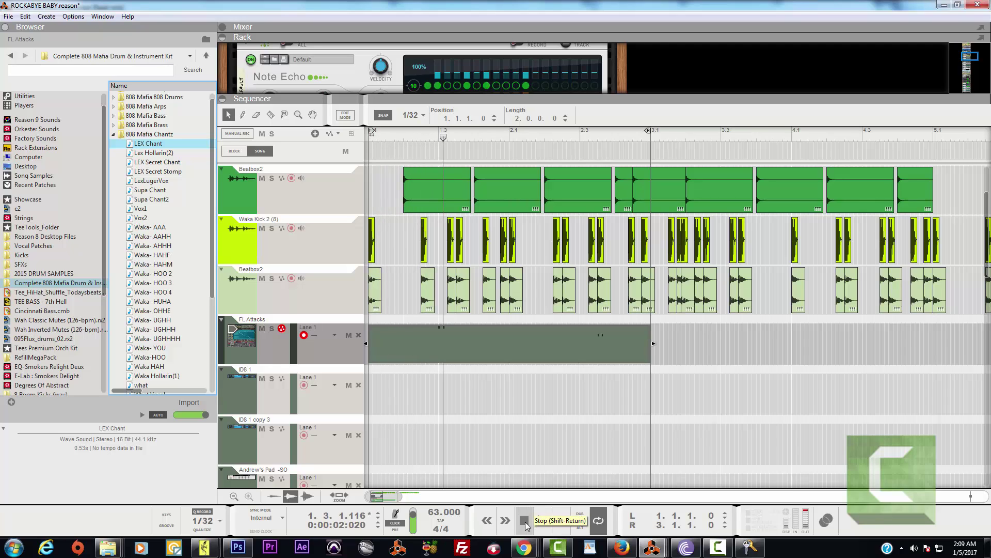
Play the loop from the song start, stop and park the playhead at 1.4.1.0.
click(524, 522)
key(space)
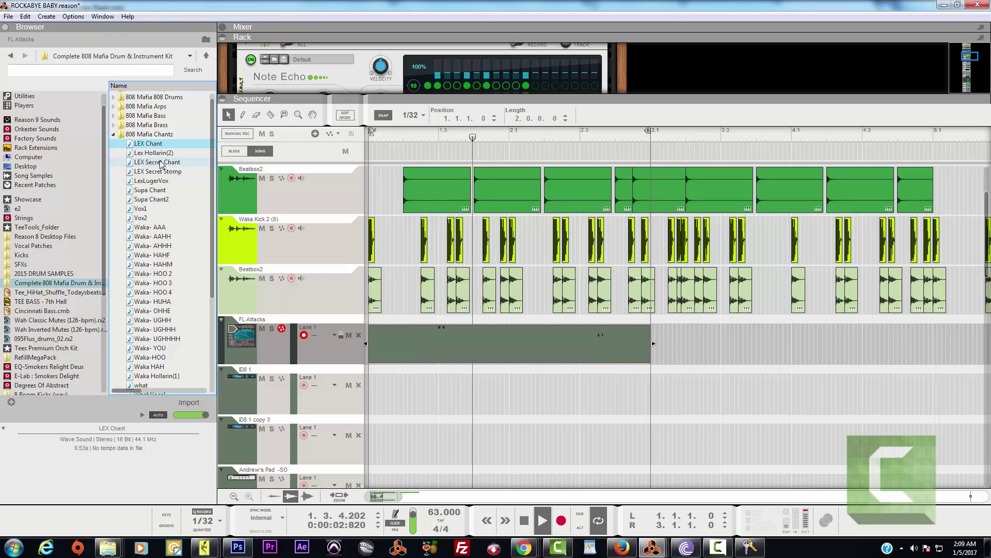
drag(480, 138, 476, 143)
key(space)
key(space)
click(479, 140)
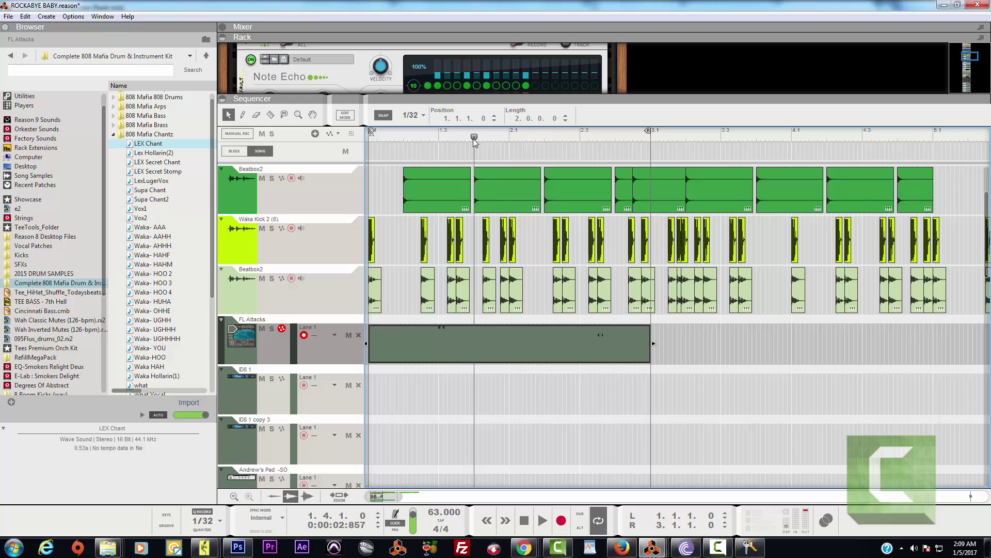
Audition the chant samples from Lex Hollarin(2) to Supa Chant2, and place Supa Chant2 on a new audio track at 1.4.1.0.
click(162, 153)
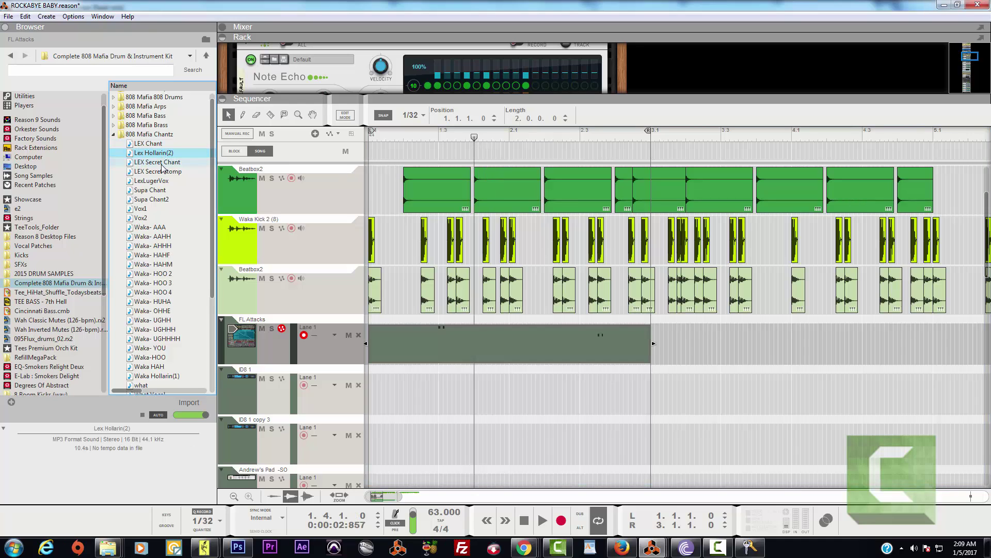
click(162, 162)
click(163, 171)
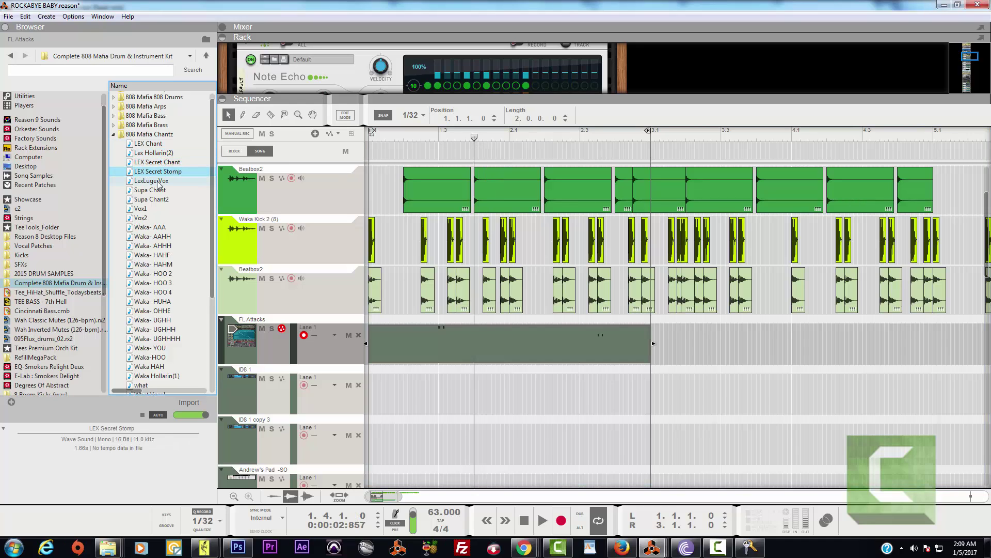
click(158, 181)
click(158, 191)
click(158, 200)
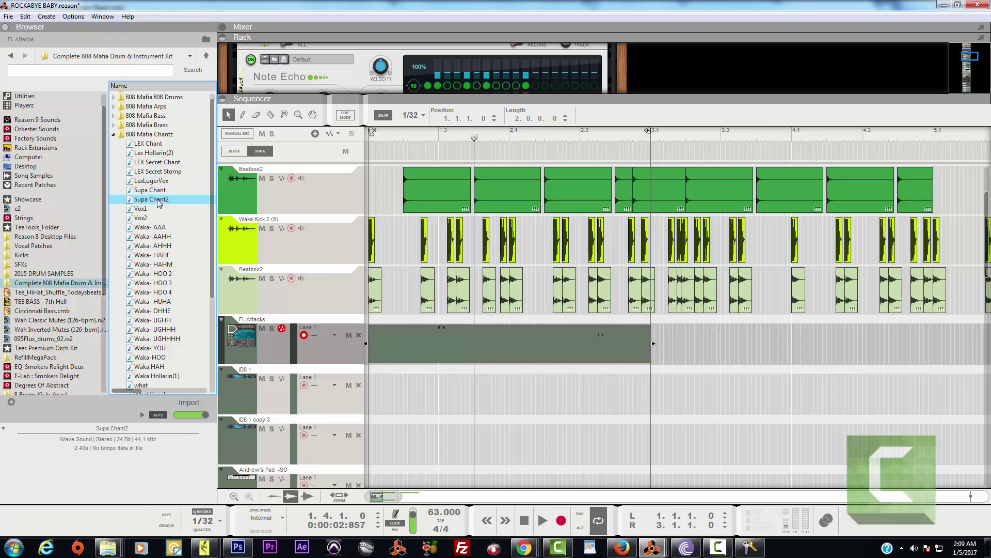
drag(148, 202, 473, 415)
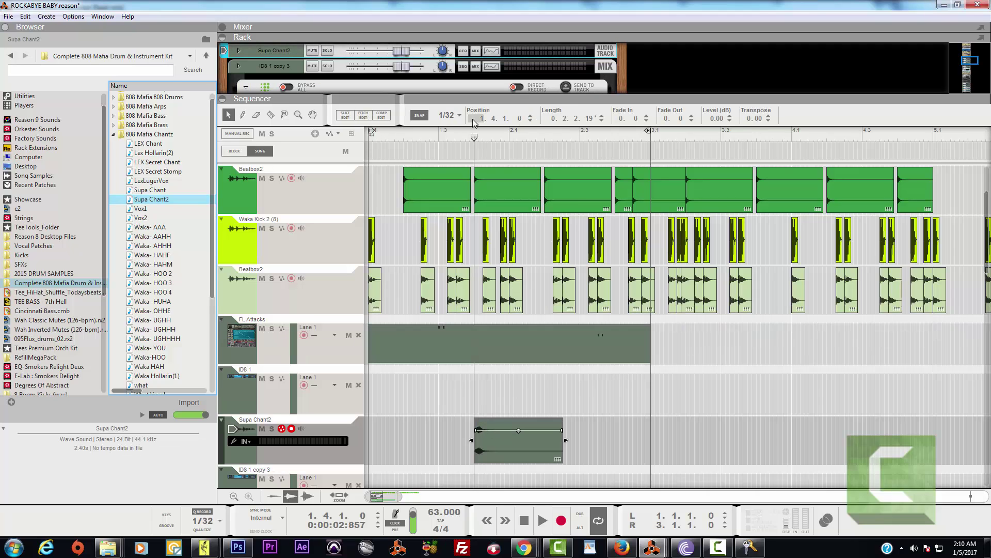
Play back the Supa Chant2 clip, replay the loop from the song start and stop playback.
key(space)
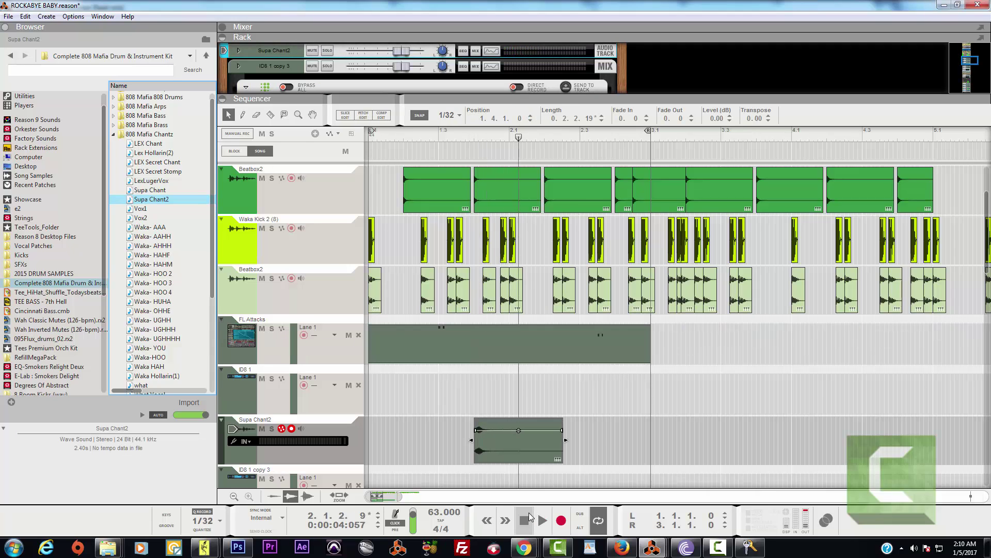
click(529, 513)
click(530, 513)
key(space)
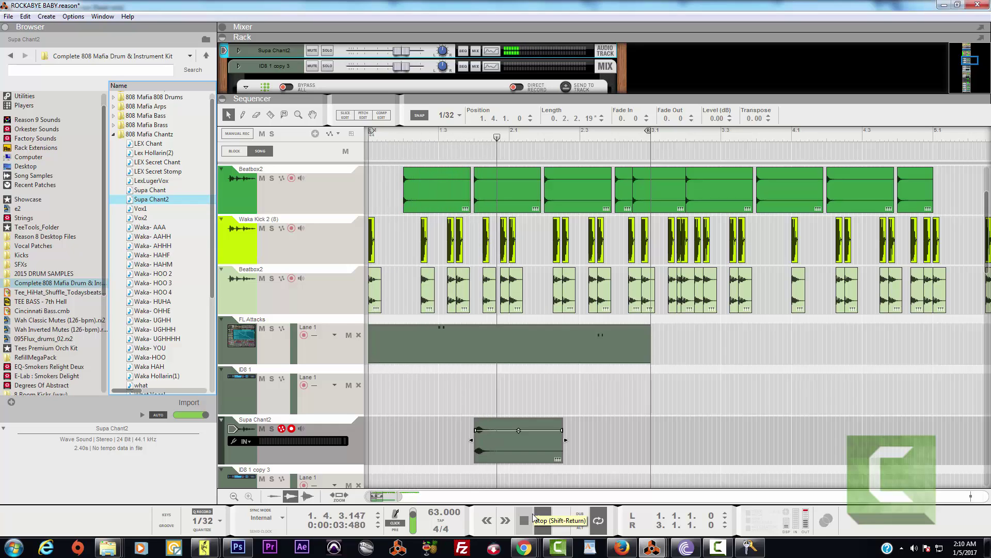
click(532, 519)
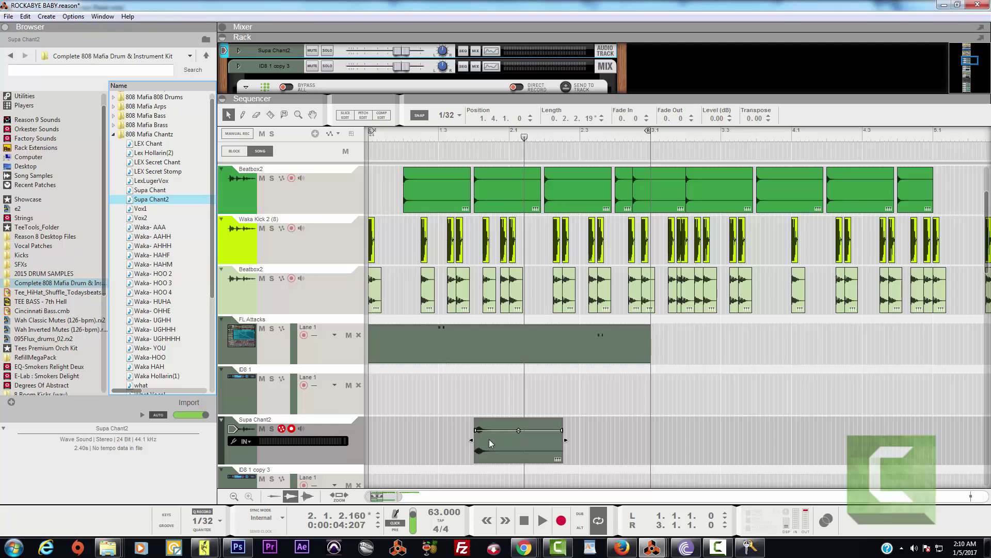
Add the Vox1 sample on a new audio track and move its clip to 2.1.1.0 while checking it against the loop.
click(144, 219)
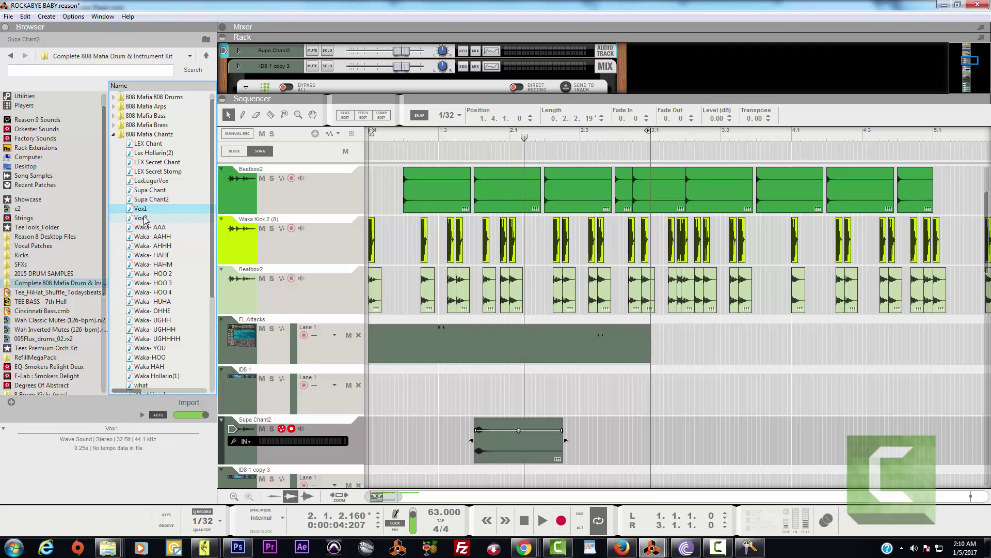
drag(142, 210, 523, 405)
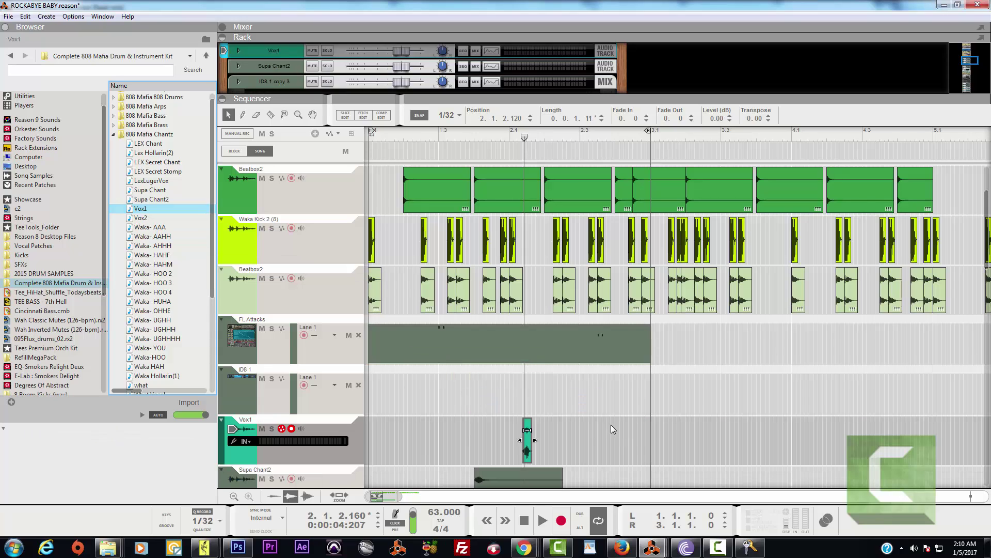
click(520, 526)
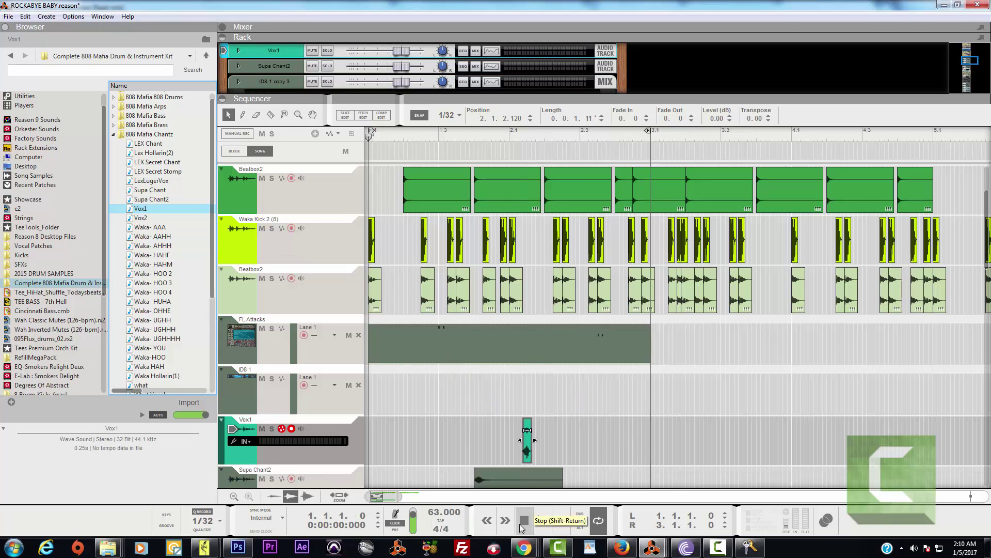
key(space)
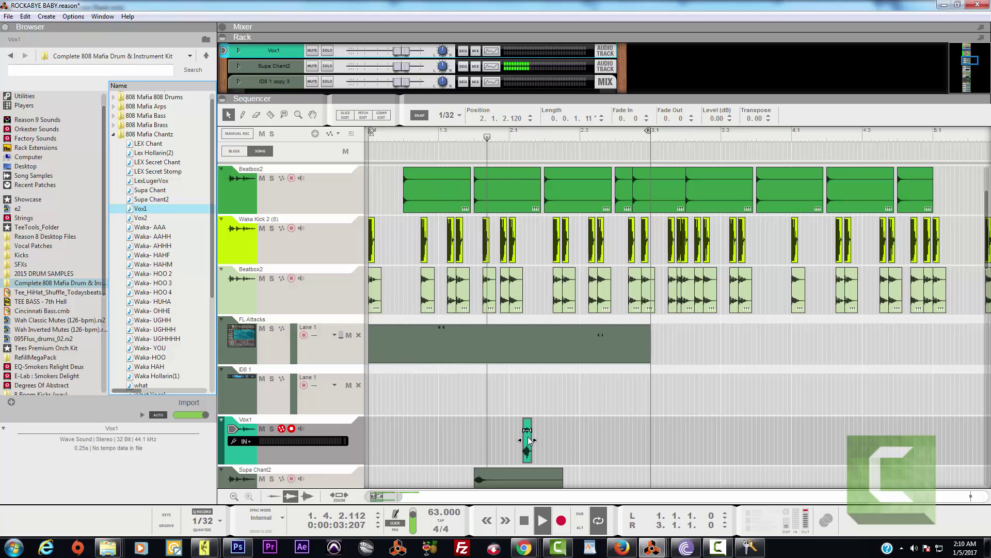
drag(528, 440, 518, 441)
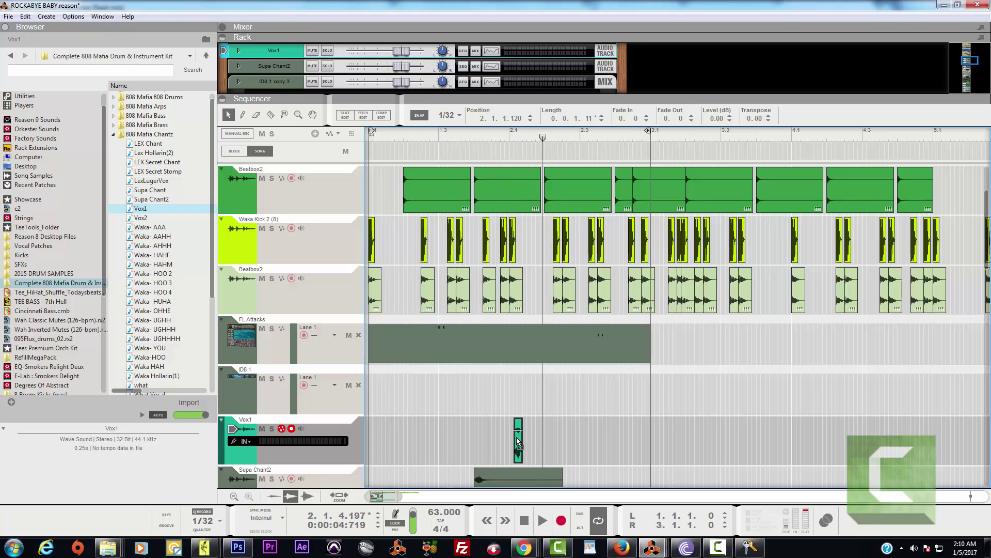
click(525, 520)
click(542, 520)
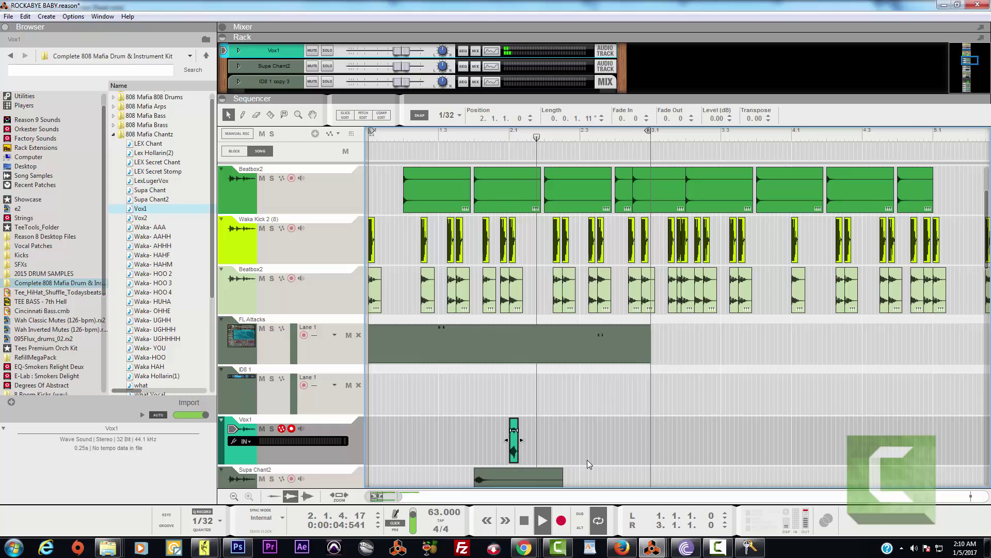
Park the playhead at 2.3.3.0, audition Vox2 and the Waka samples, and place Waka- HAHM there on a new audio track.
key(space)
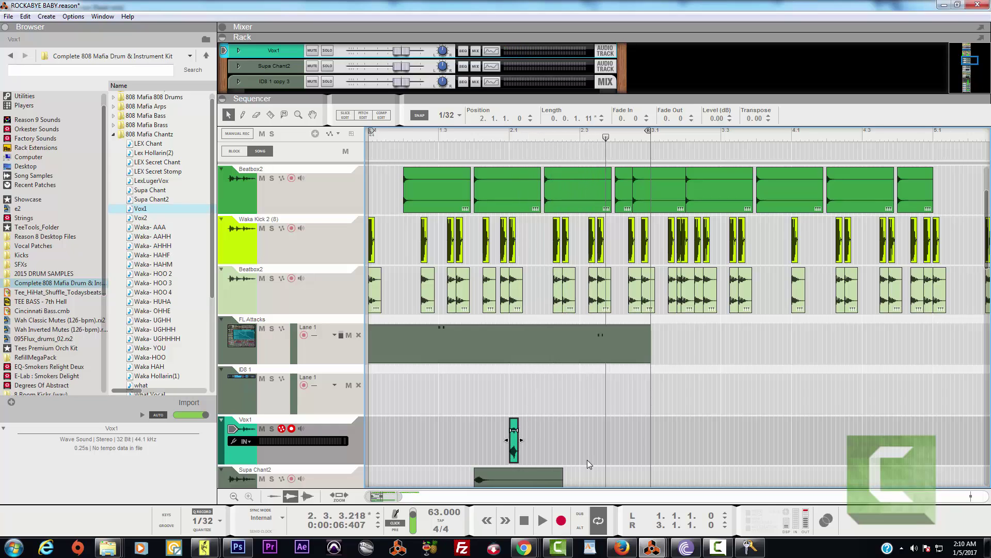
drag(605, 139, 597, 138)
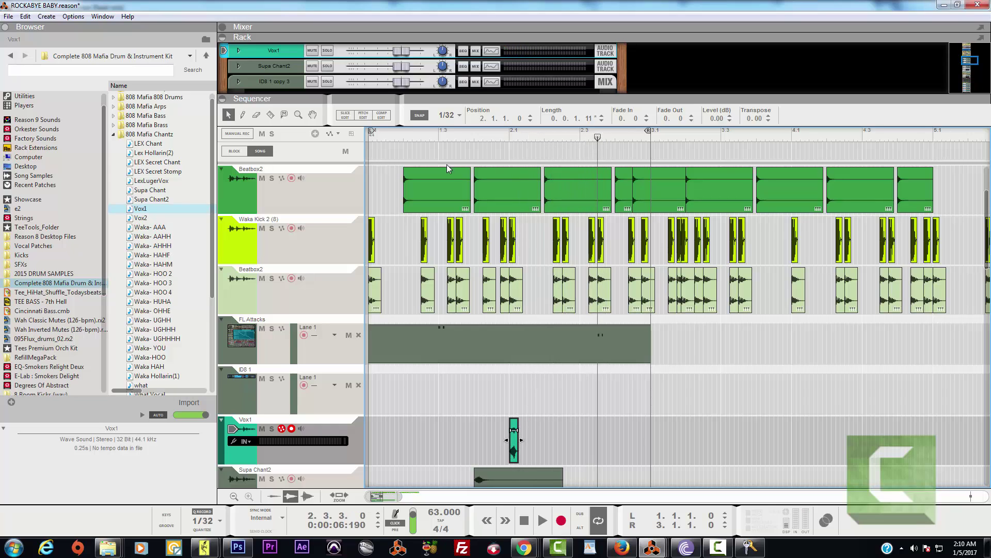
click(138, 219)
click(159, 227)
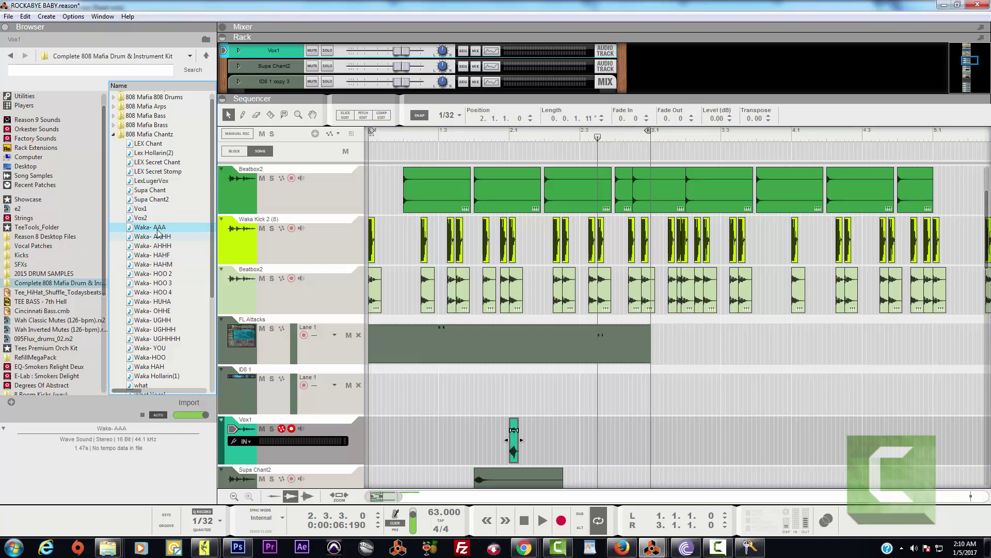
click(158, 238)
click(161, 245)
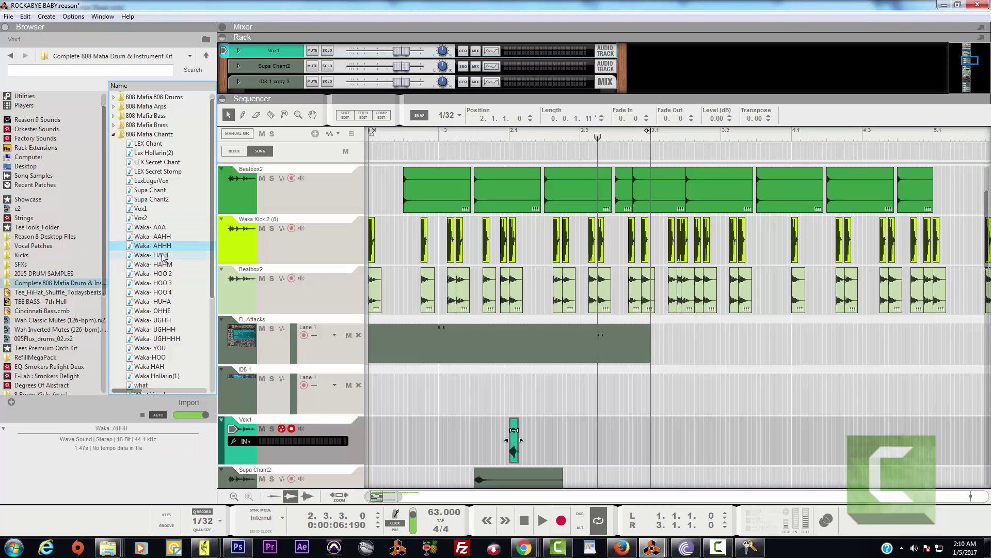
click(163, 255)
click(162, 264)
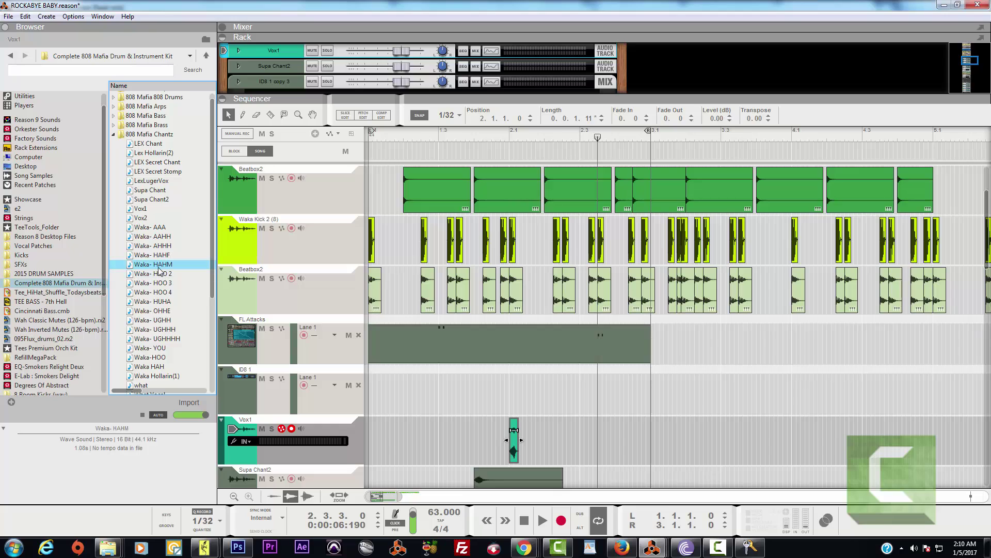
drag(161, 269, 599, 409)
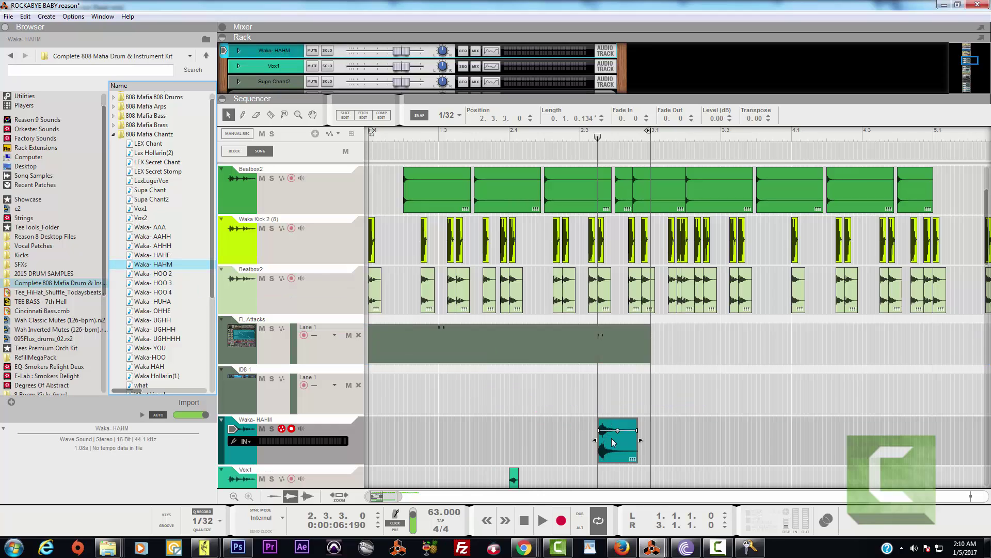
Play back the Waka- HAHM clip, replay the loop from the song start with all vocal chants and stop playback.
key(space)
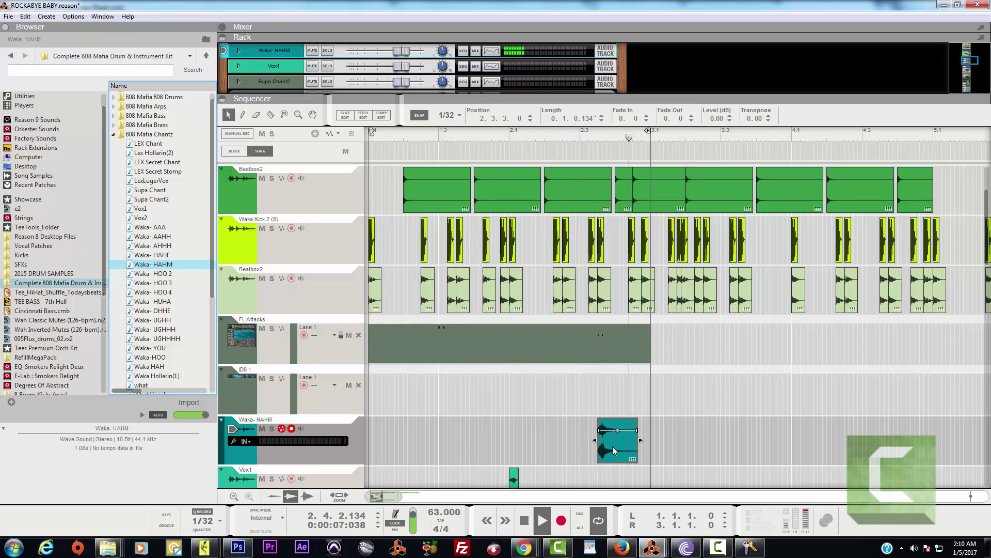
key(space)
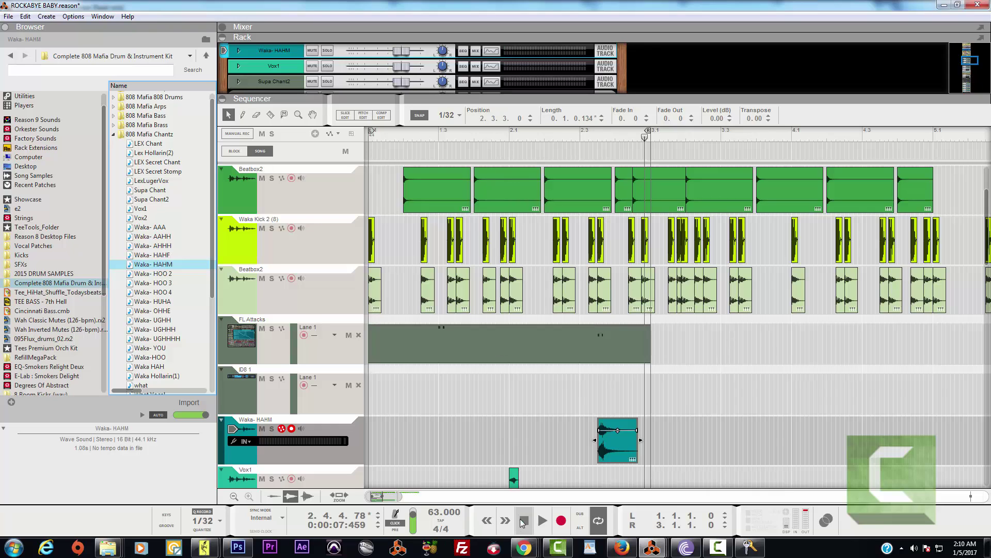
click(522, 522)
click(542, 521)
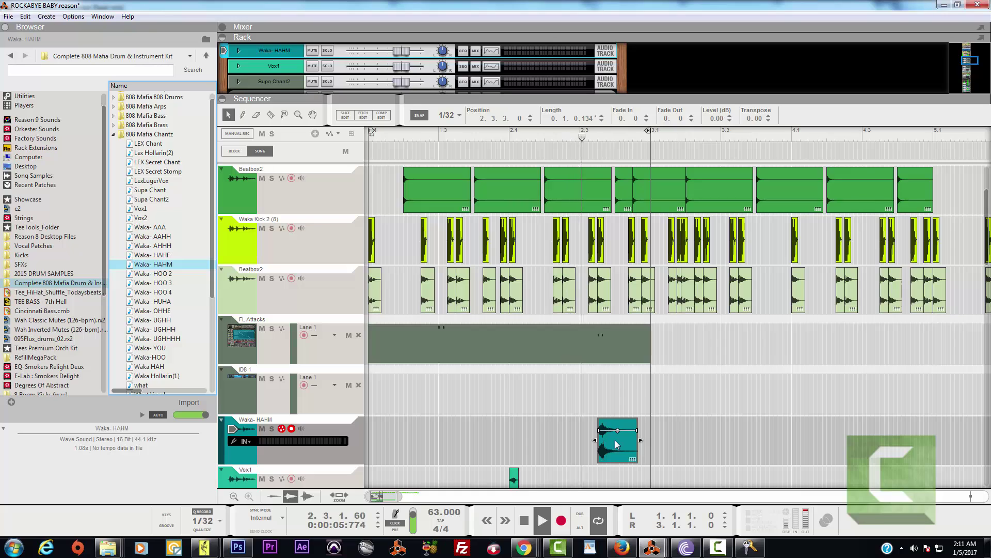
key(space)
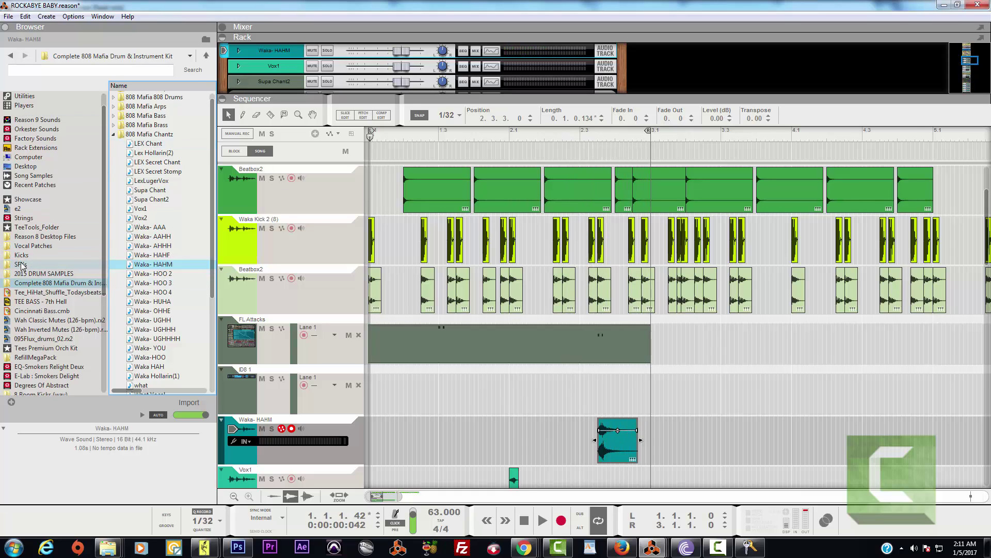
Open the SFXs sound folder and select the ID8 1 copy 2 track as the active instrument.
click(59, 267)
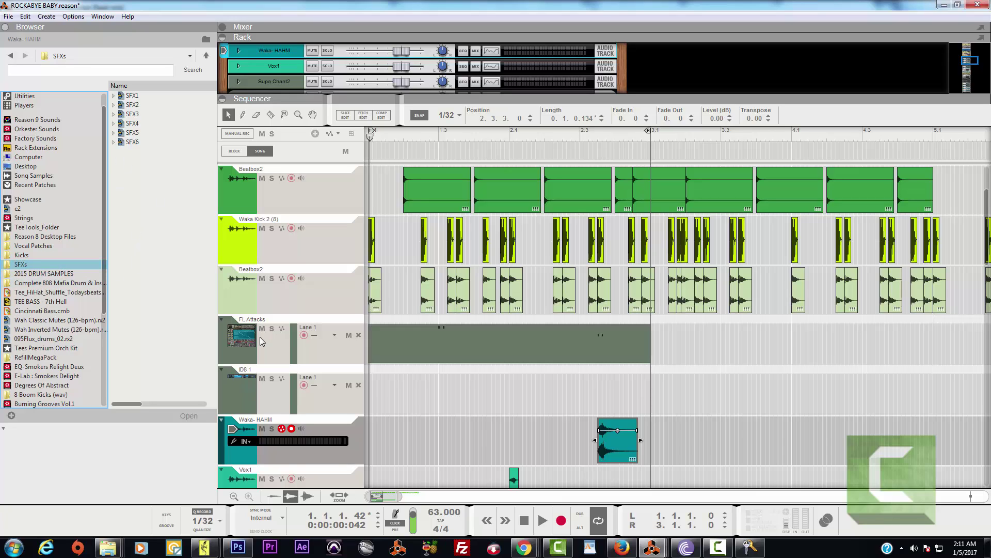
scroll(275, 343, down, 10)
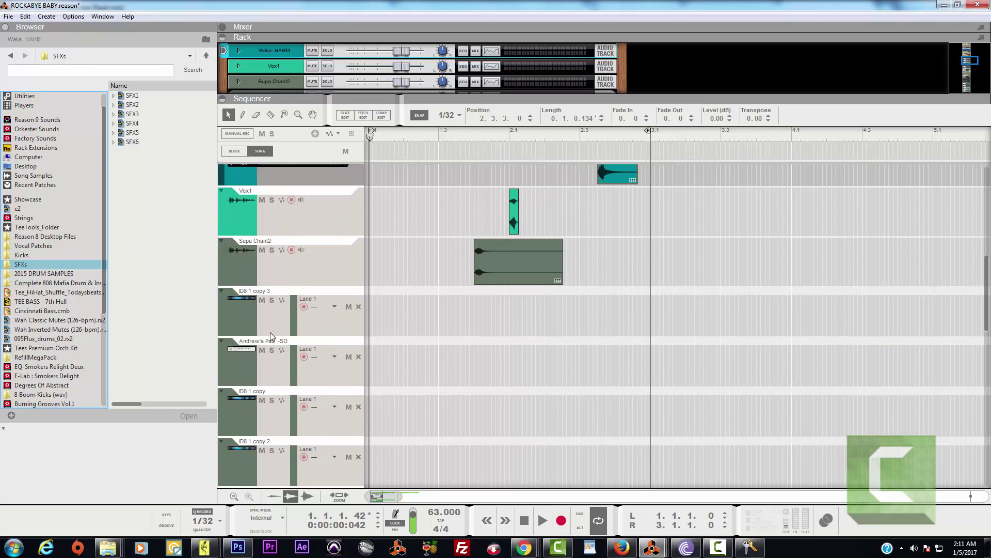
scroll(253, 305, down, 5)
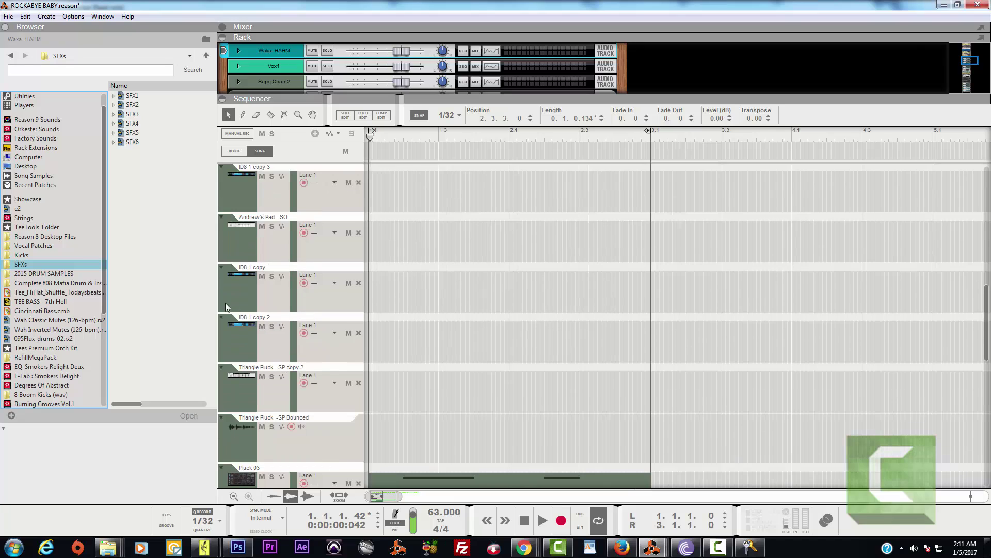
click(246, 328)
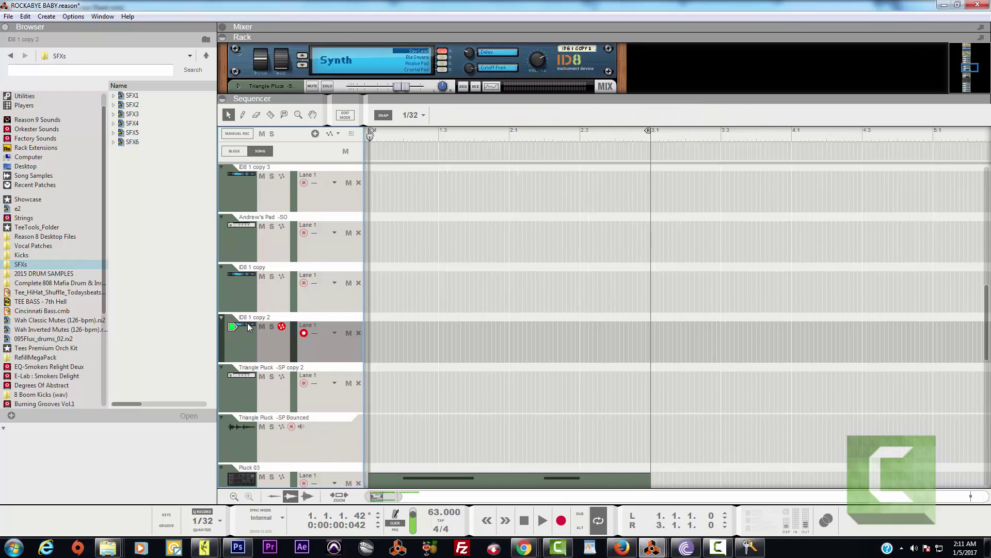
Look through the tracks from ID8 1 copy to Digiffects A copy and the ID8 2 copies, and reselect ID8 1 copy 2.
click(254, 291)
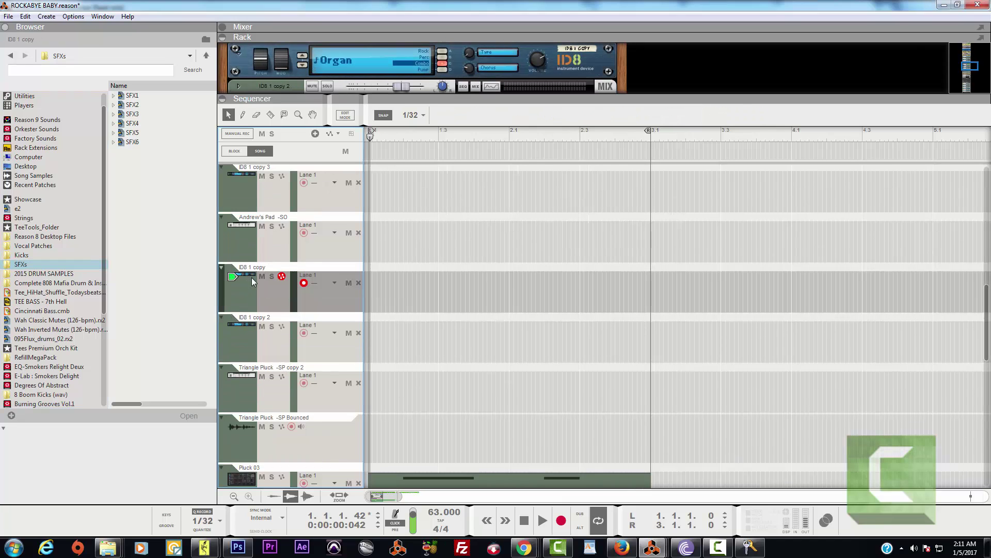
scroll(249, 183, down, 7)
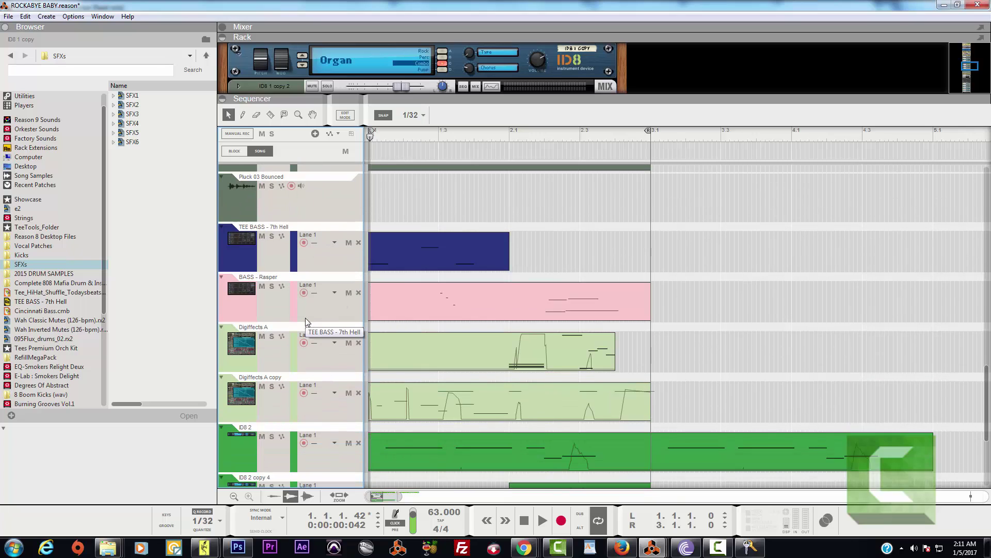
scroll(306, 321, down, 4)
click(246, 303)
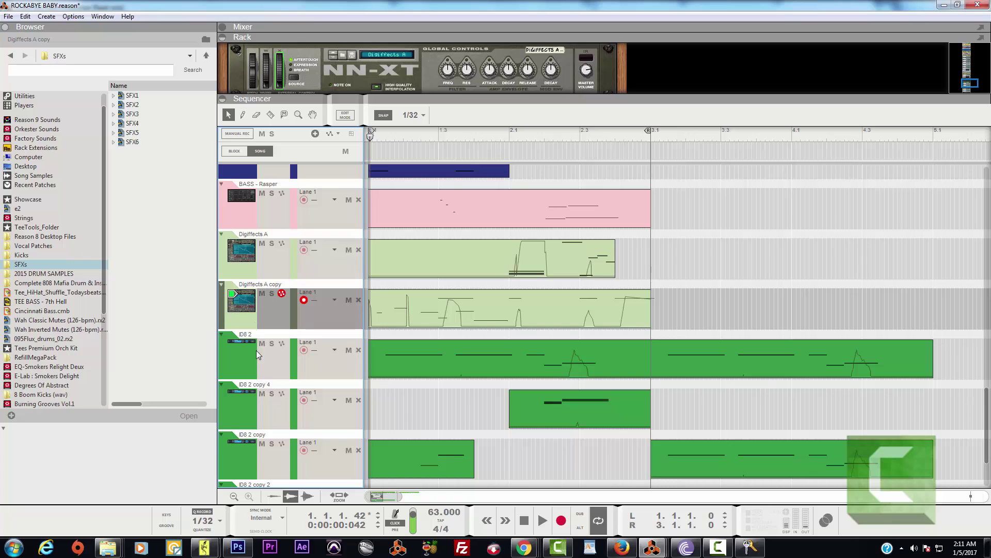
scroll(287, 358, down, 4)
scroll(287, 356, up, 10)
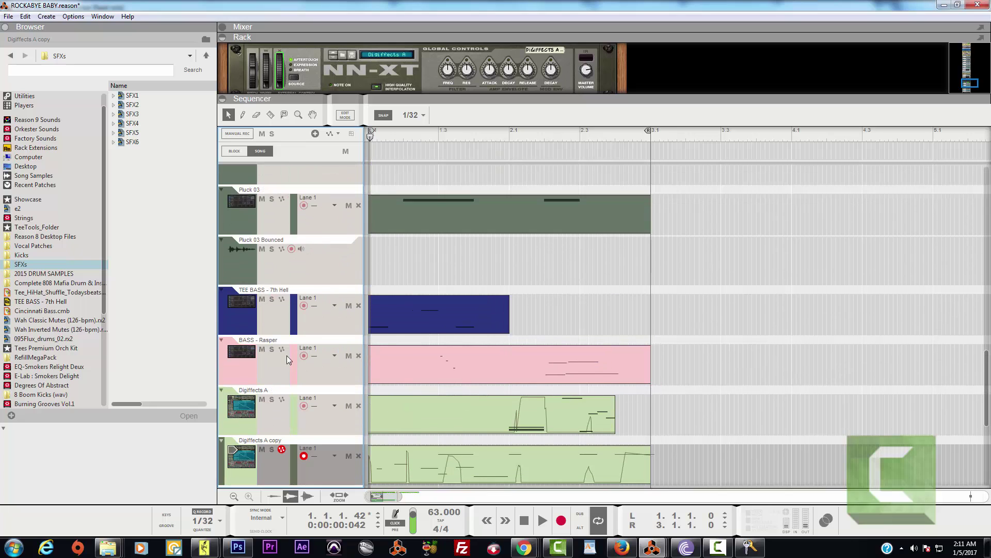
scroll(287, 355, up, 10)
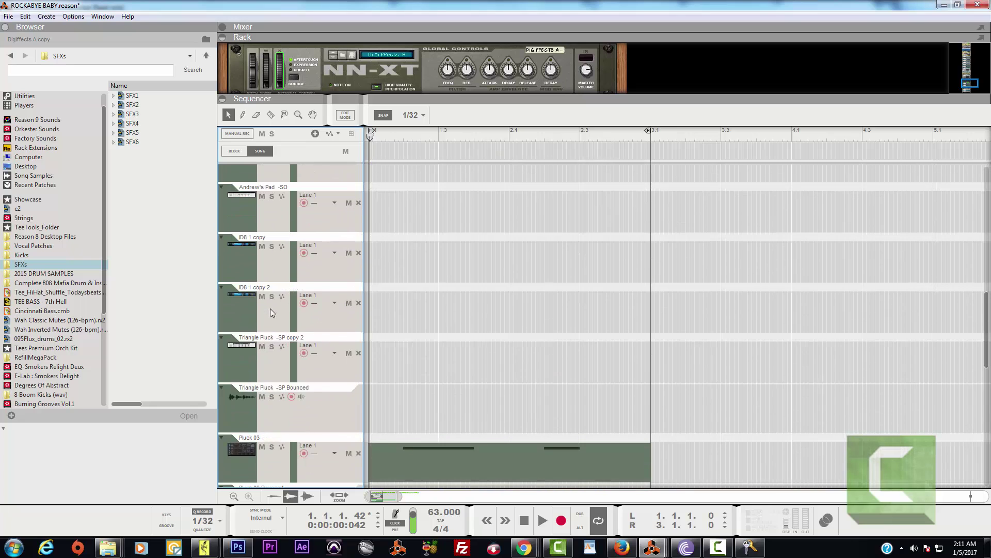
click(271, 308)
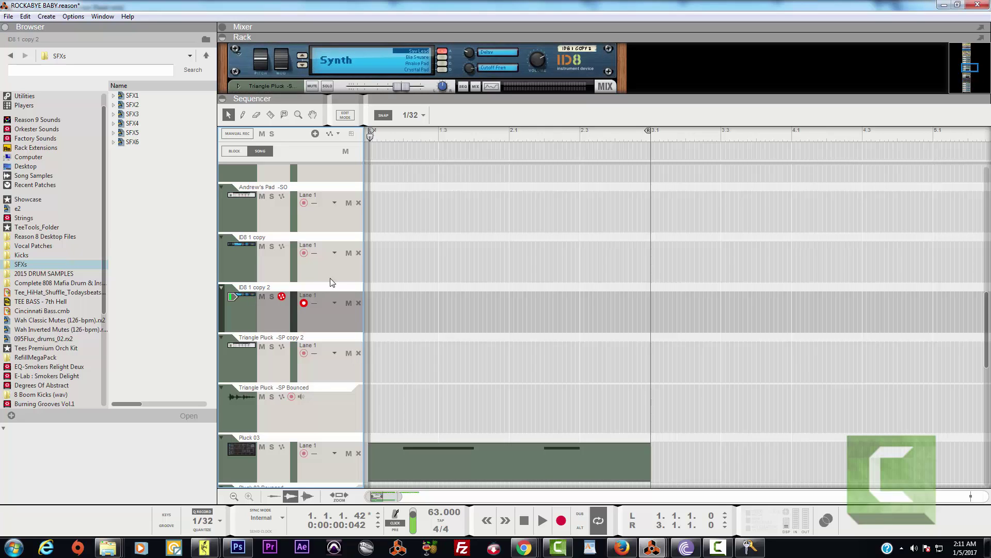
Audition SFX2, SFX3 and SFX4, and try SFX4 as a clip on a new audio track before deleting the clip.
click(134, 106)
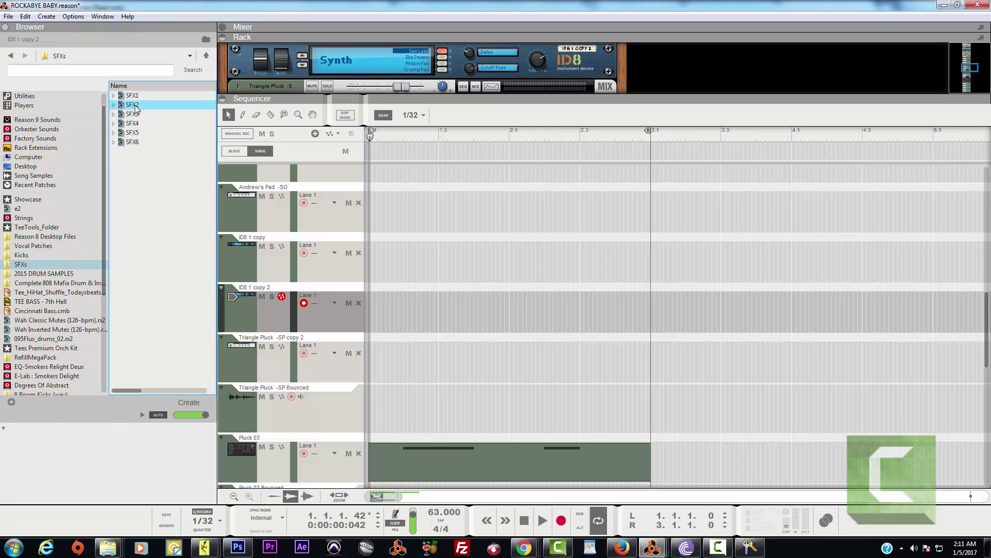
click(134, 114)
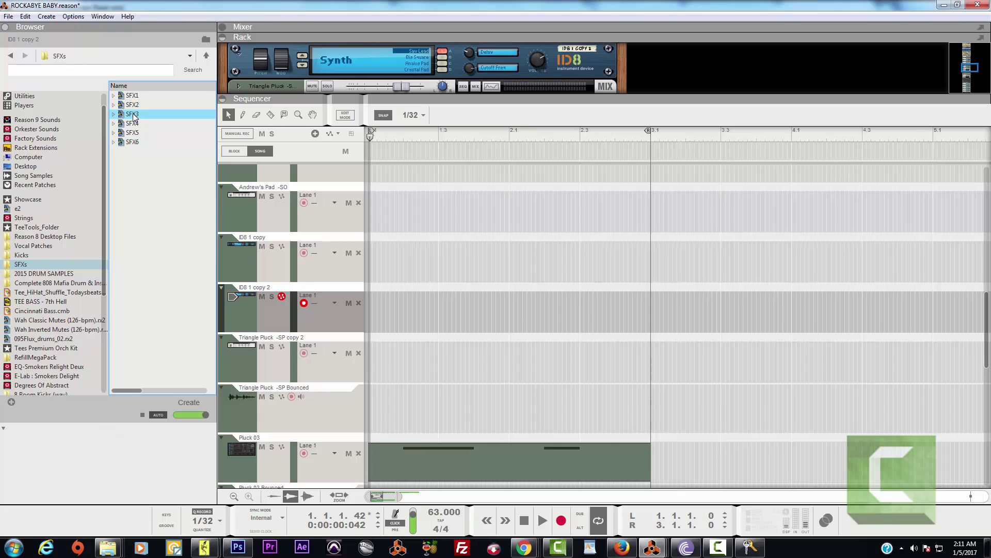
click(135, 123)
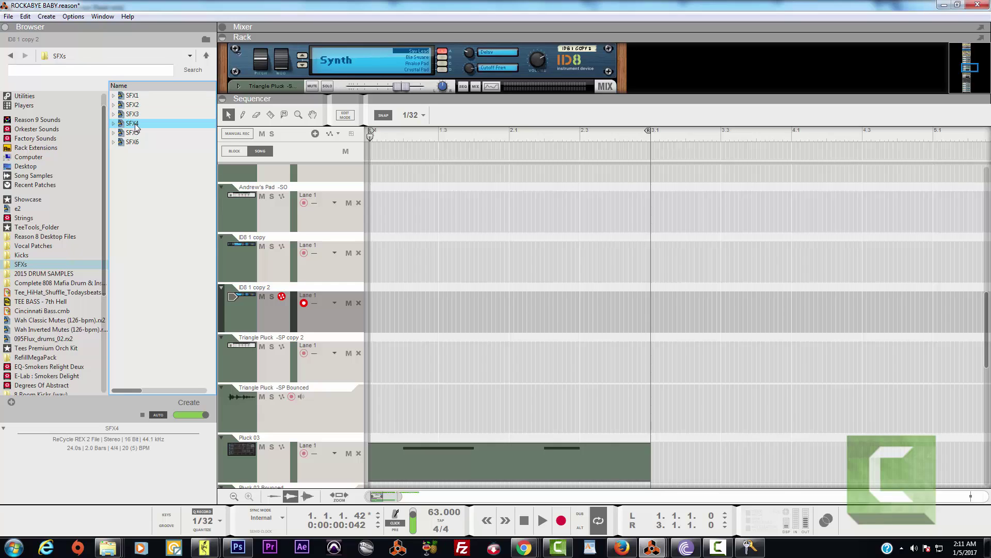
drag(136, 127, 272, 331)
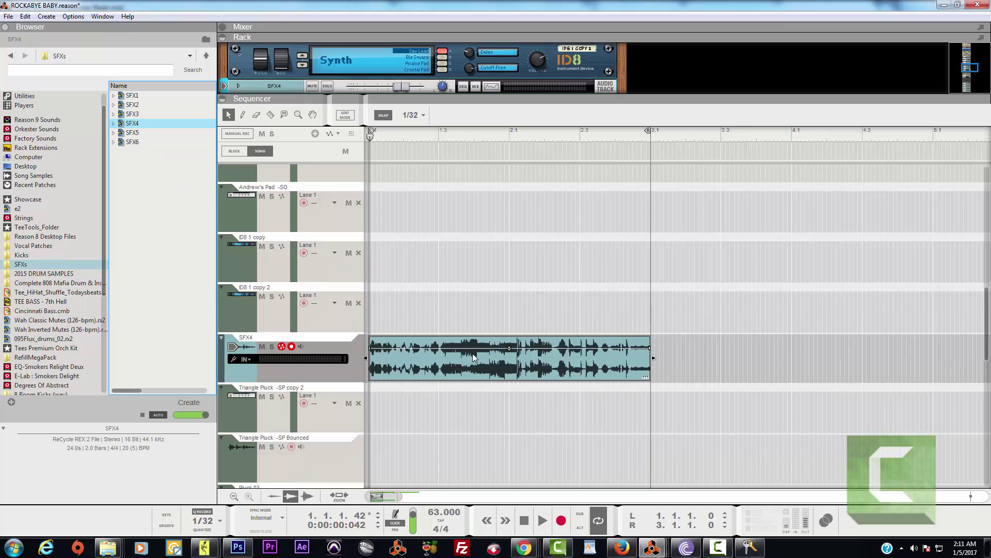
key(Delete)
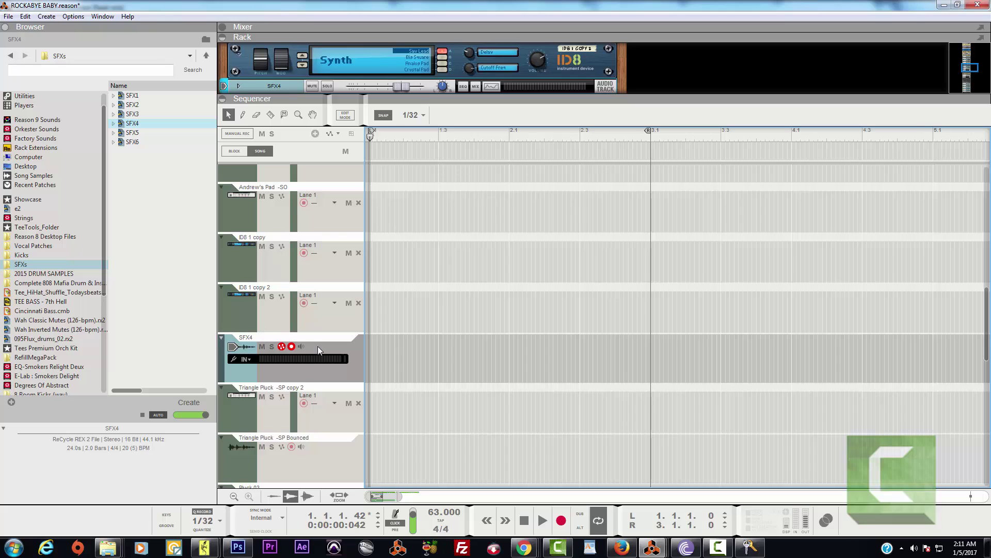
Load SFX4 into a new Dr. OctoRex instrument track and turn off its loop playback.
double_click(132, 123)
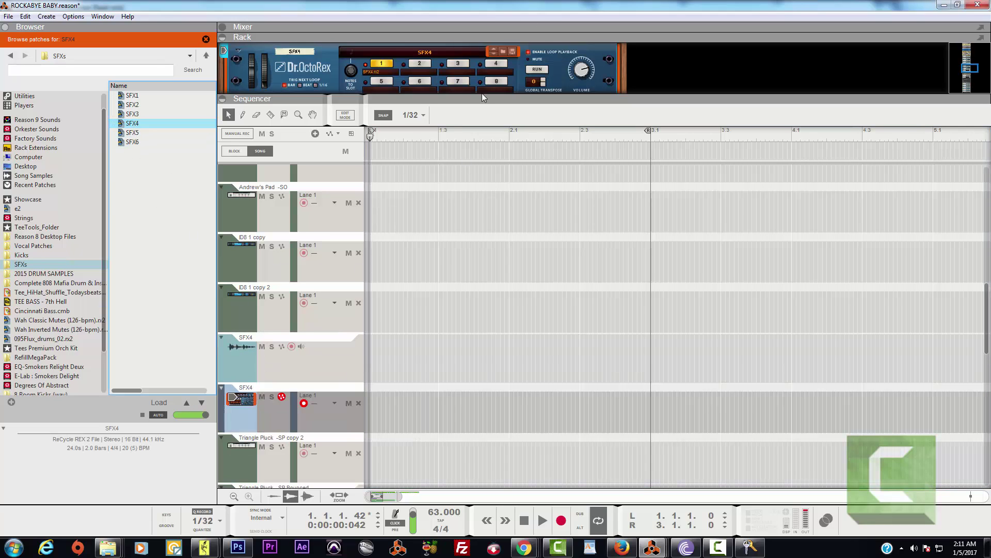
click(529, 53)
click(247, 399)
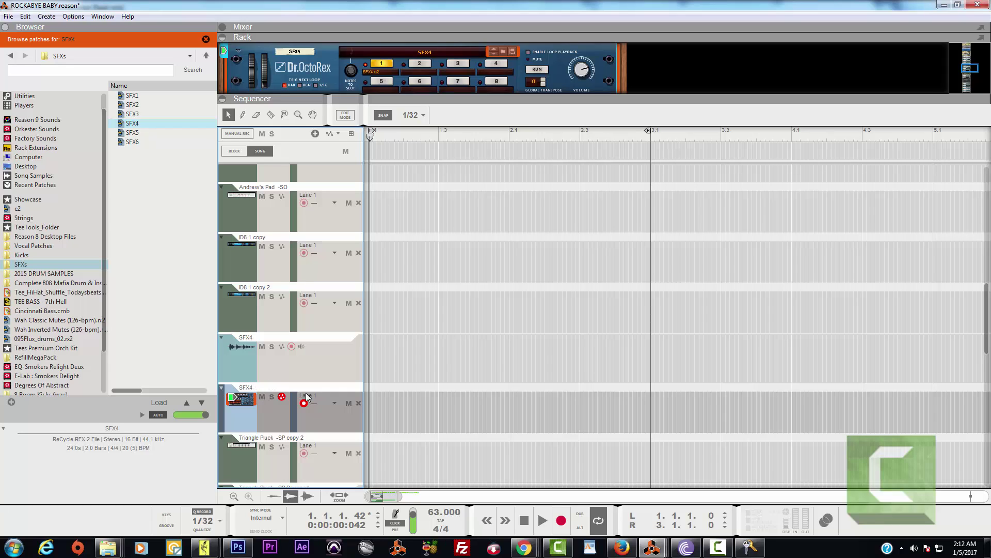
Play the beat from the song start to try the SFX4 slices against it, and return the playhead to the start.
click(523, 520)
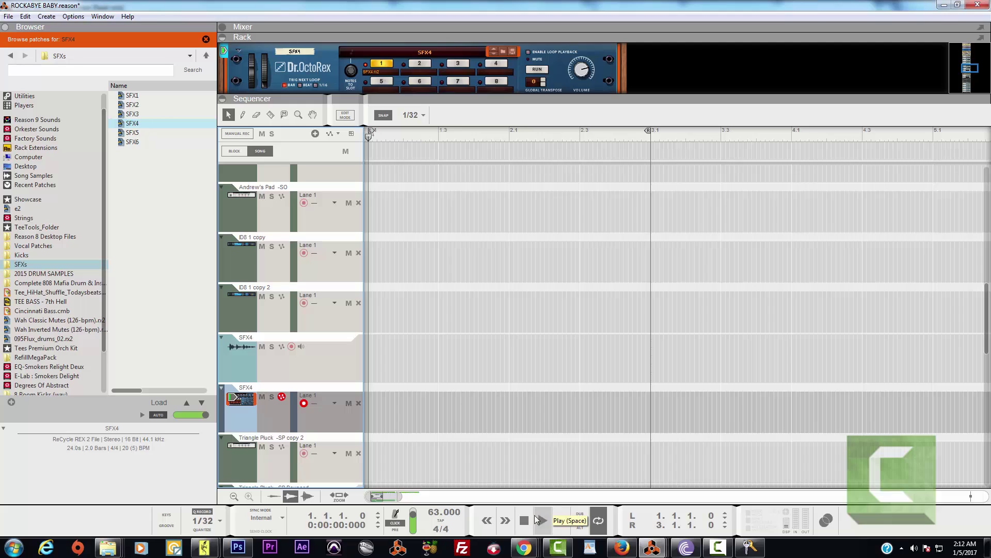
click(538, 520)
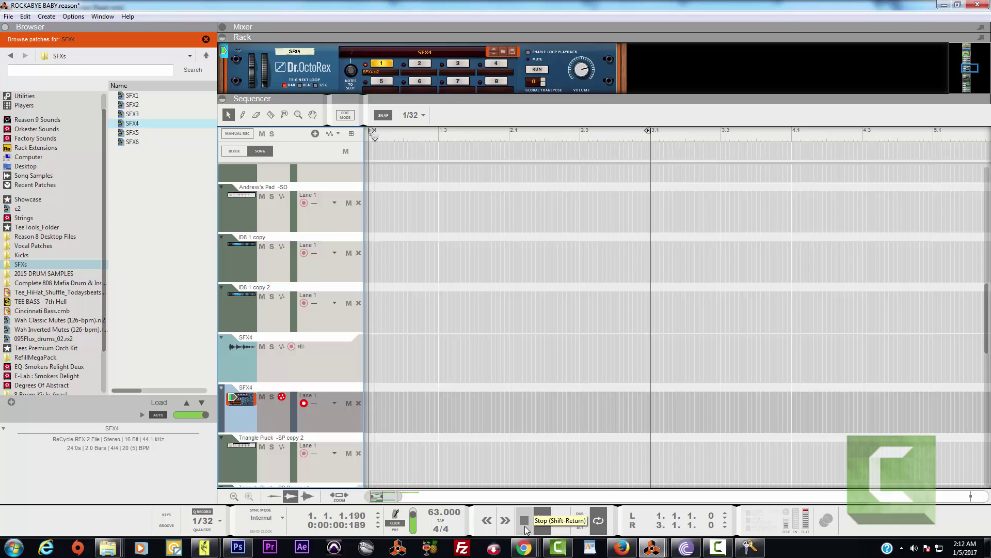
click(525, 525)
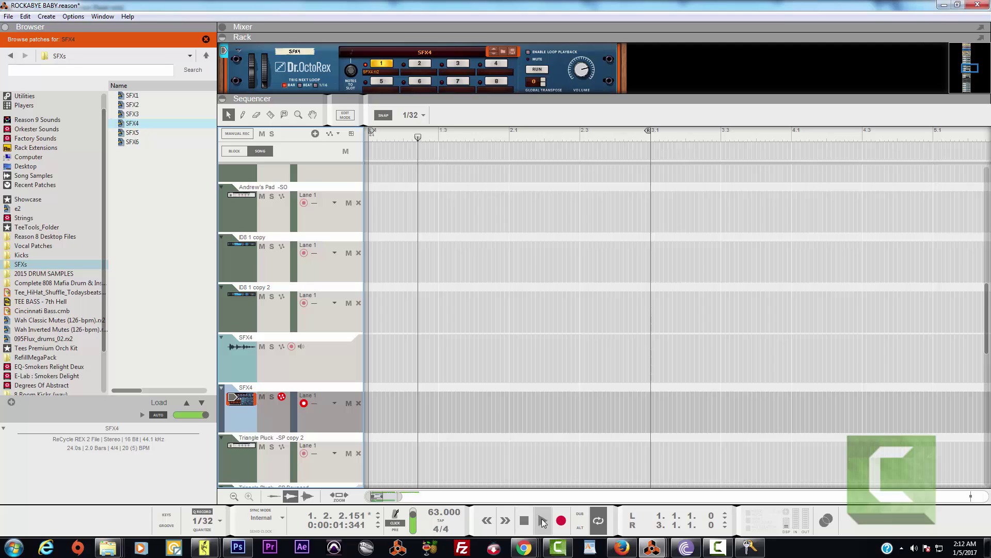
click(524, 523)
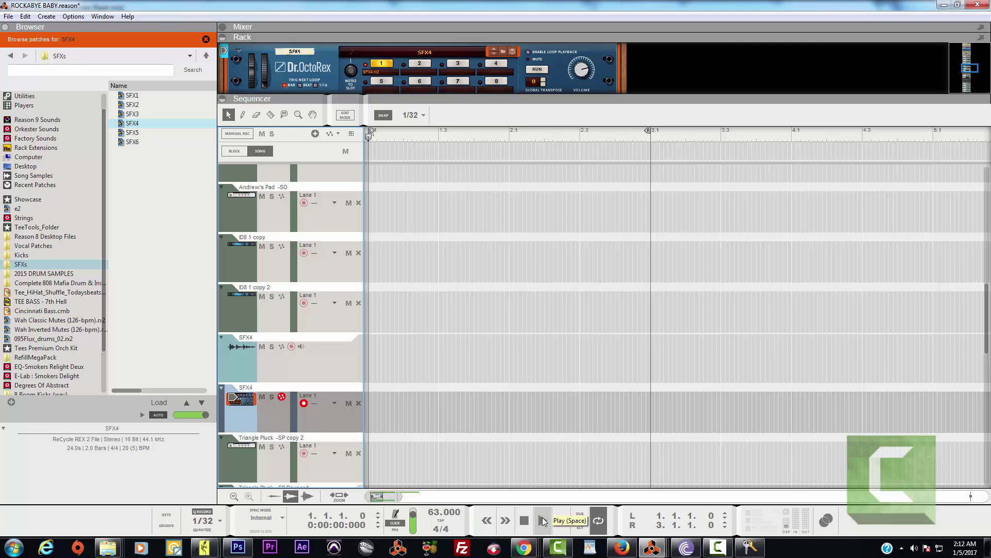
Record an SFX4 note near the end of the two-bar loop, listen back and delete the recorded clip.
click(543, 521)
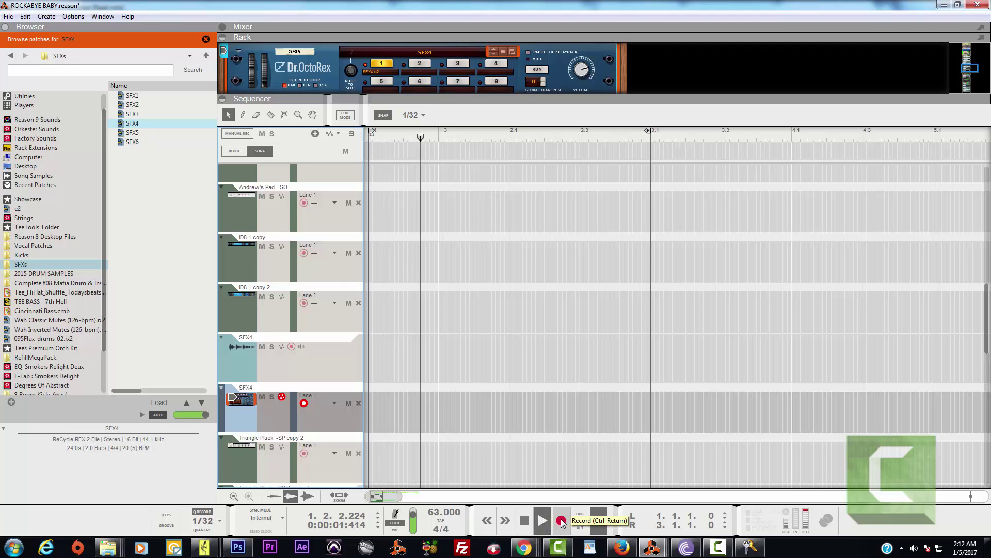
click(561, 522)
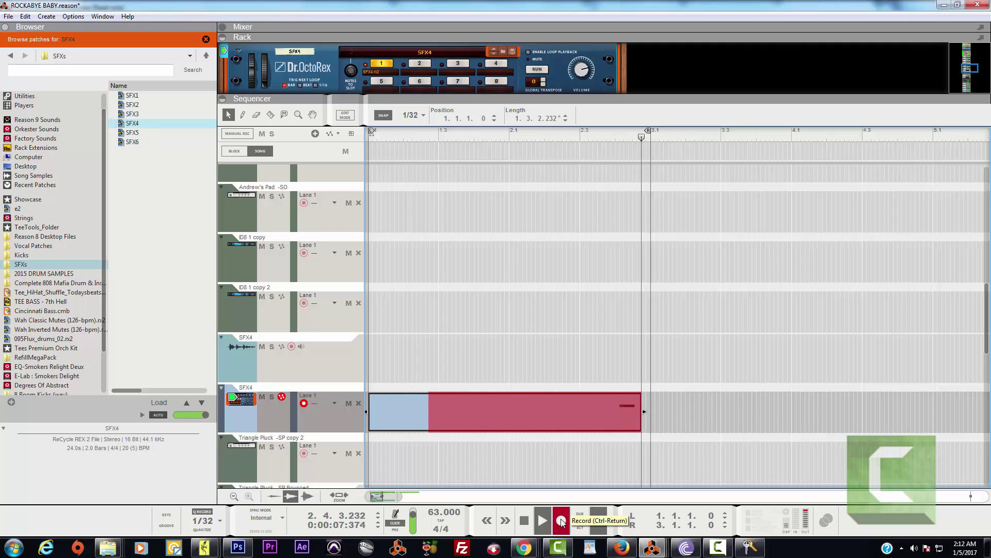
click(561, 520)
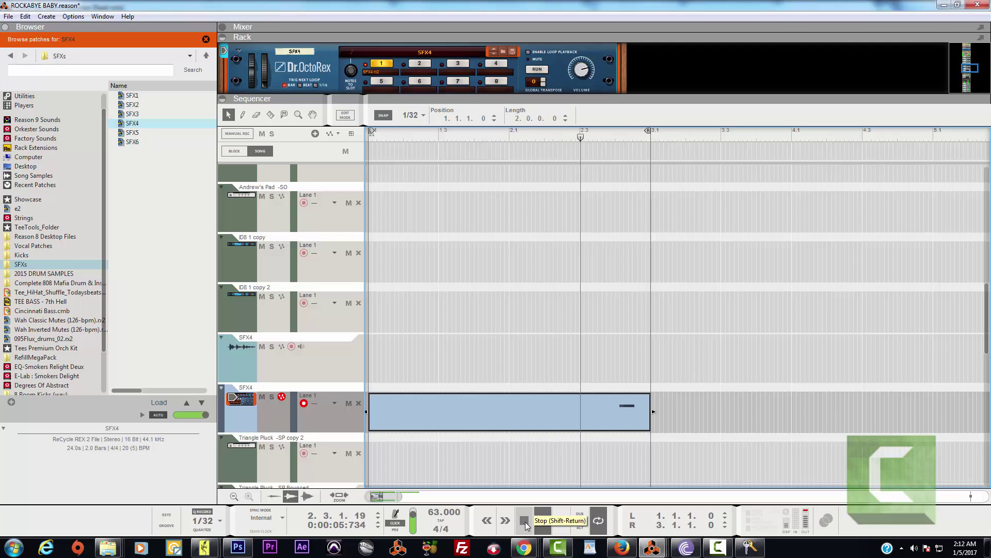
click(525, 521)
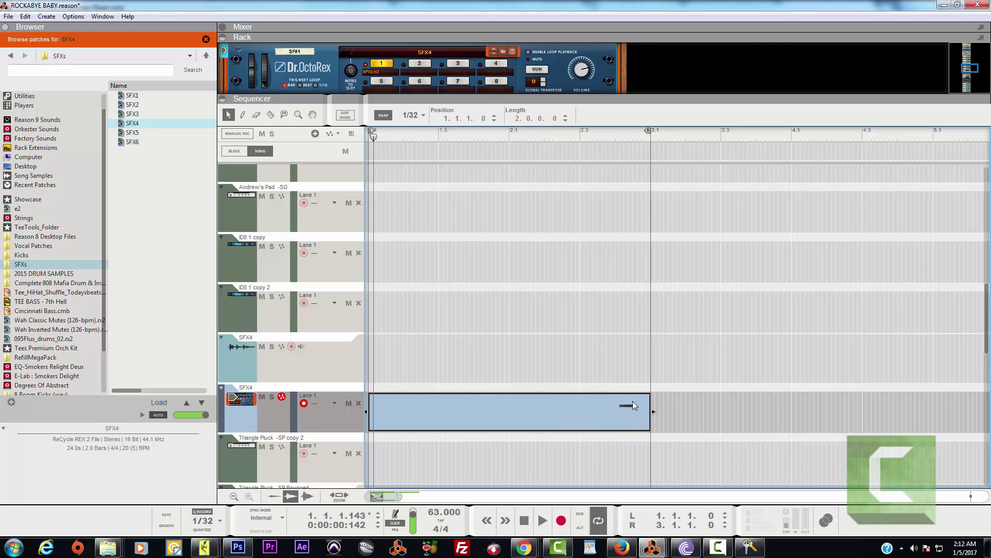
key(Delete)
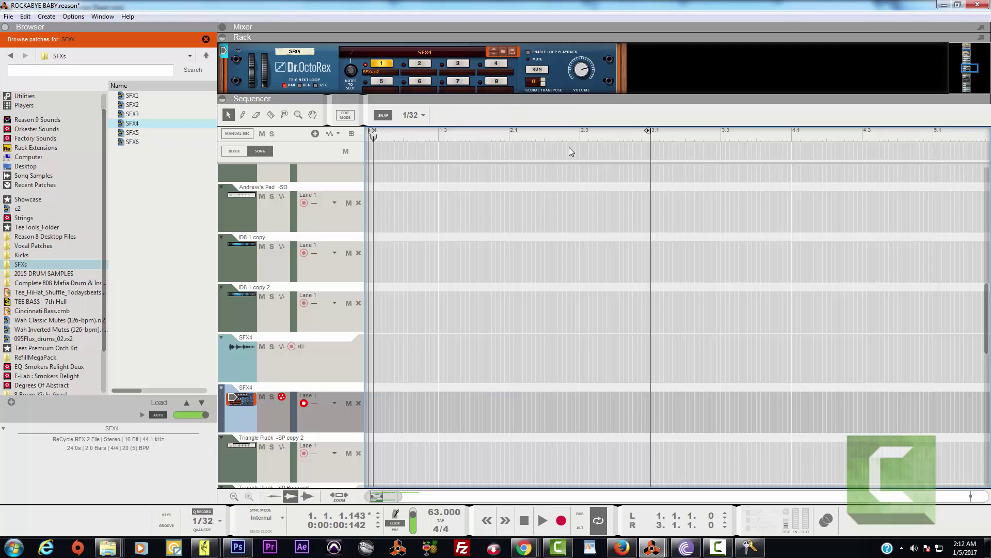
Record new SFX4 notes on the Dr. OctoRex track around beat 2.4, starting from 2.3.1.0, and return to the song start.
drag(584, 139, 580, 141)
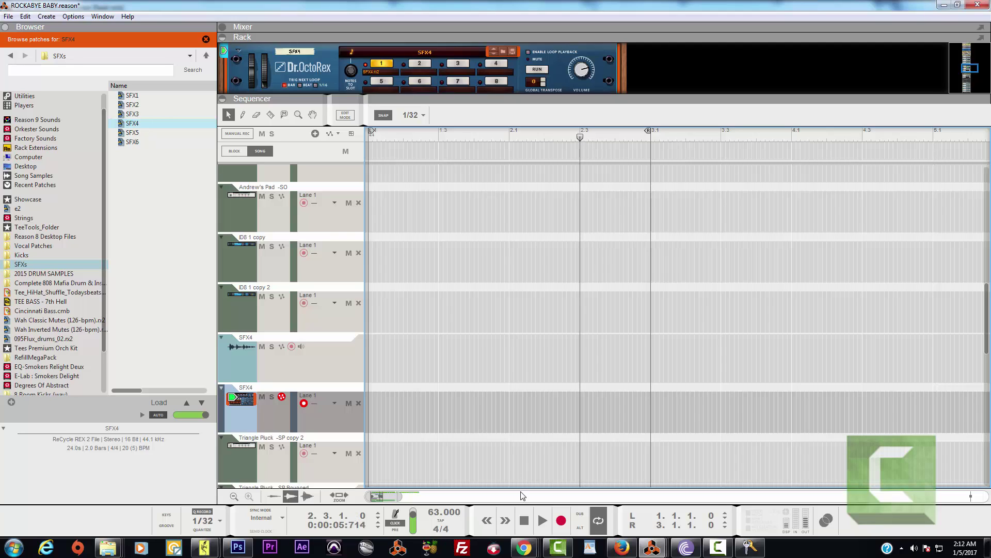
click(561, 521)
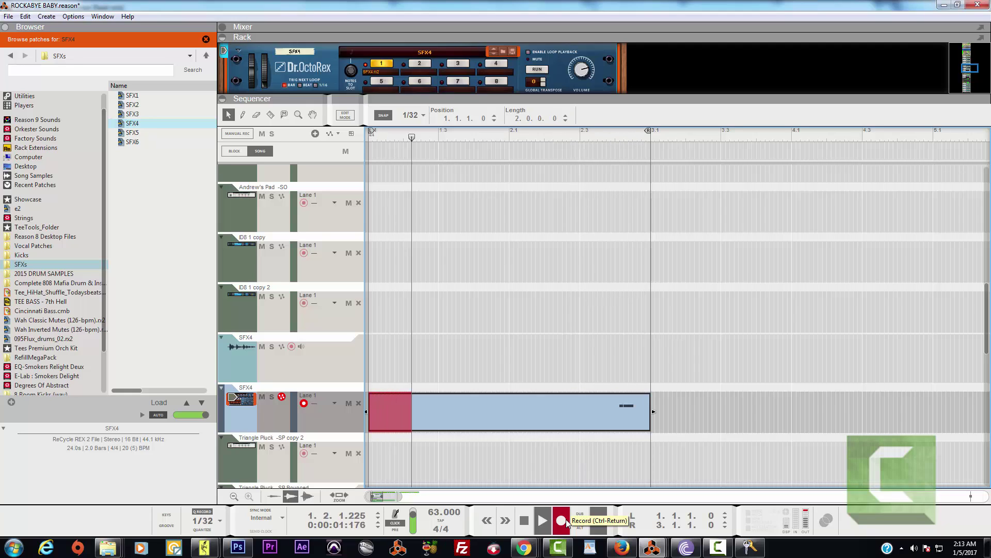
click(567, 524)
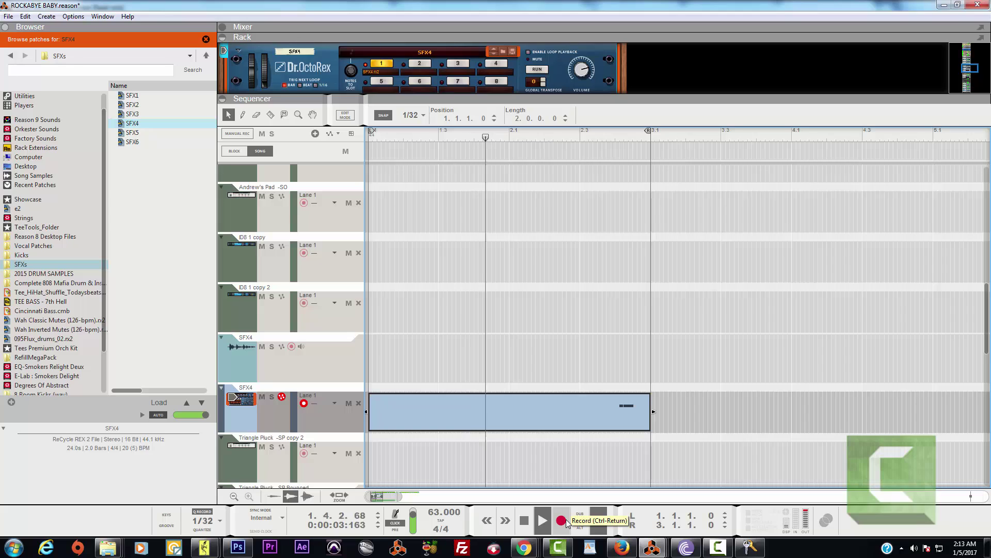
key(space)
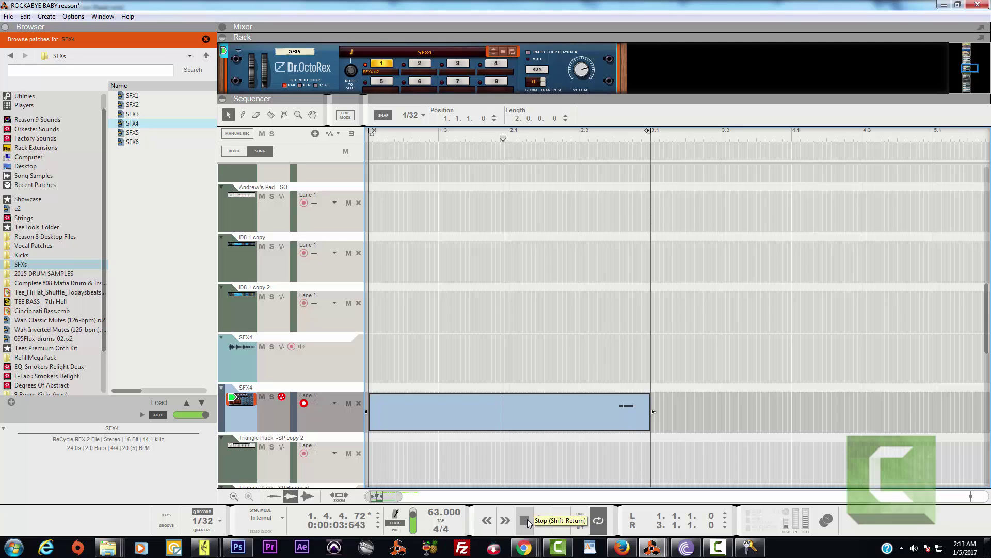
click(524, 521)
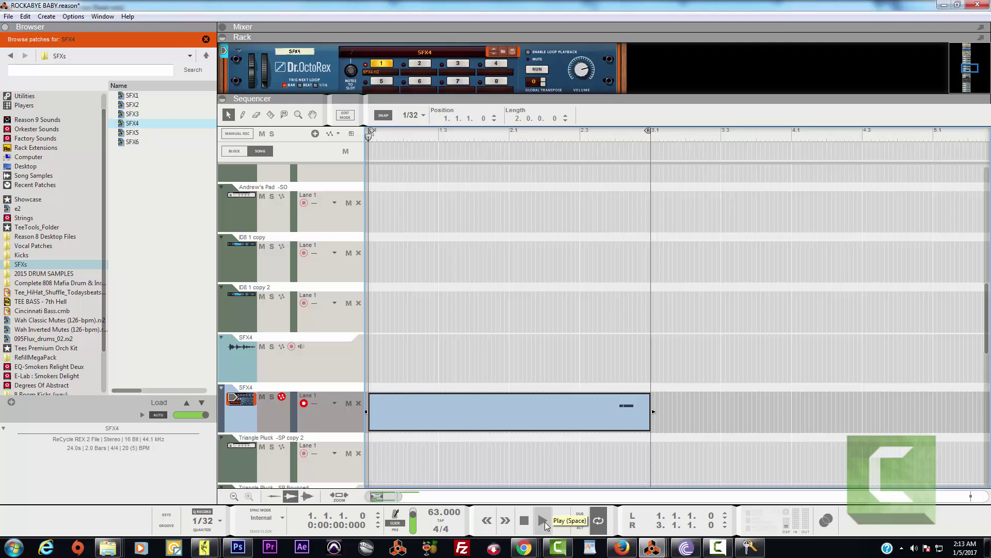
click(543, 520)
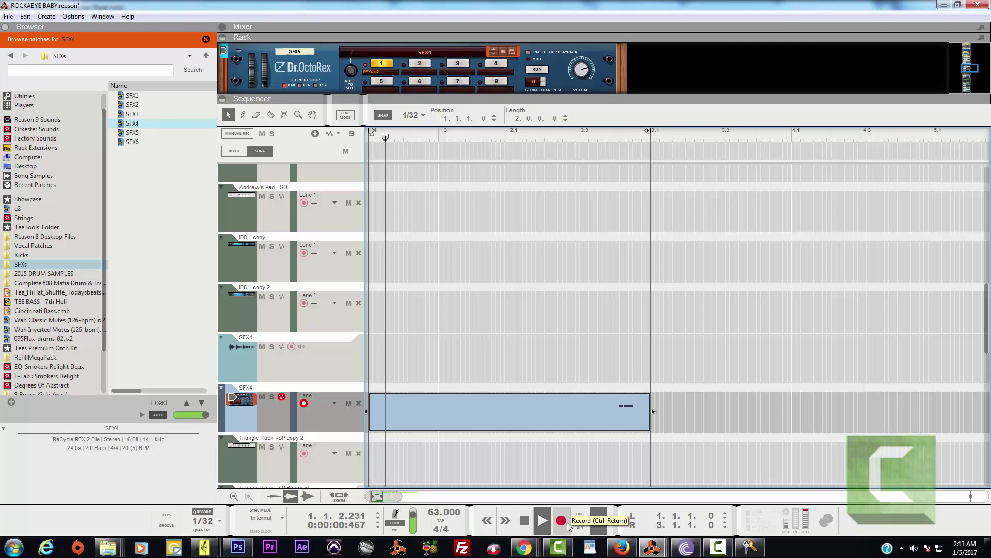
click(562, 525)
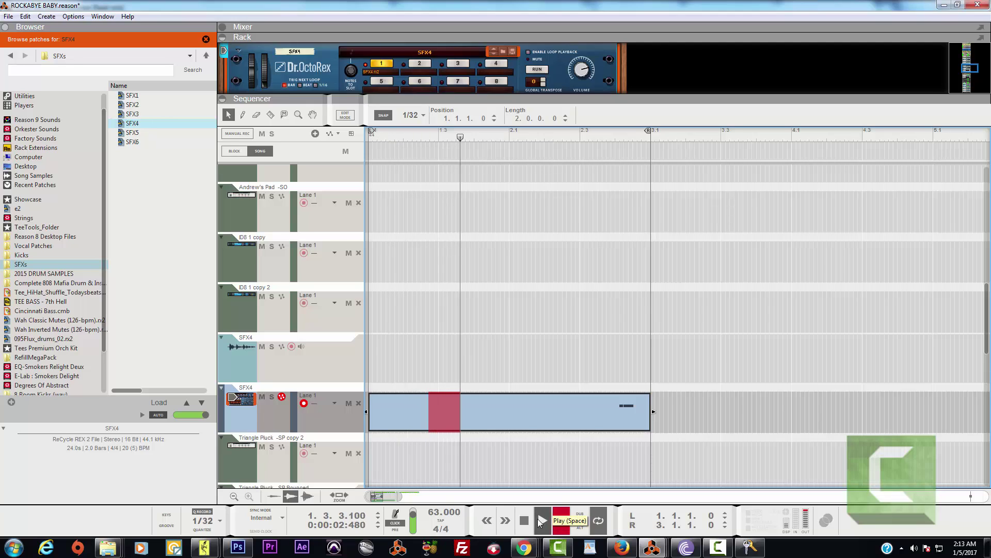
click(540, 525)
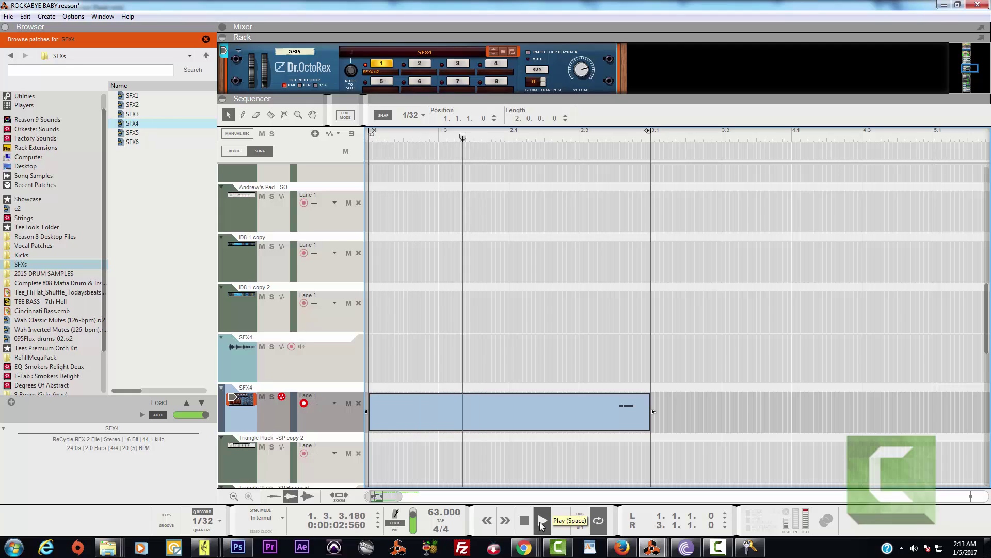
click(526, 521)
Overdub a longer, lower SFX4 note at the end of the two-bar clip, play the loop back and stop.
click(538, 521)
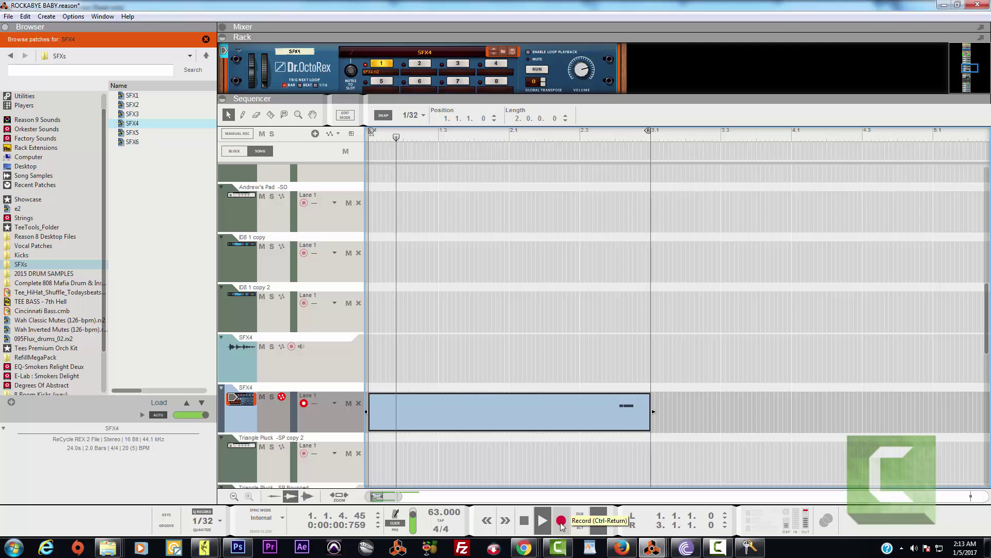
click(562, 524)
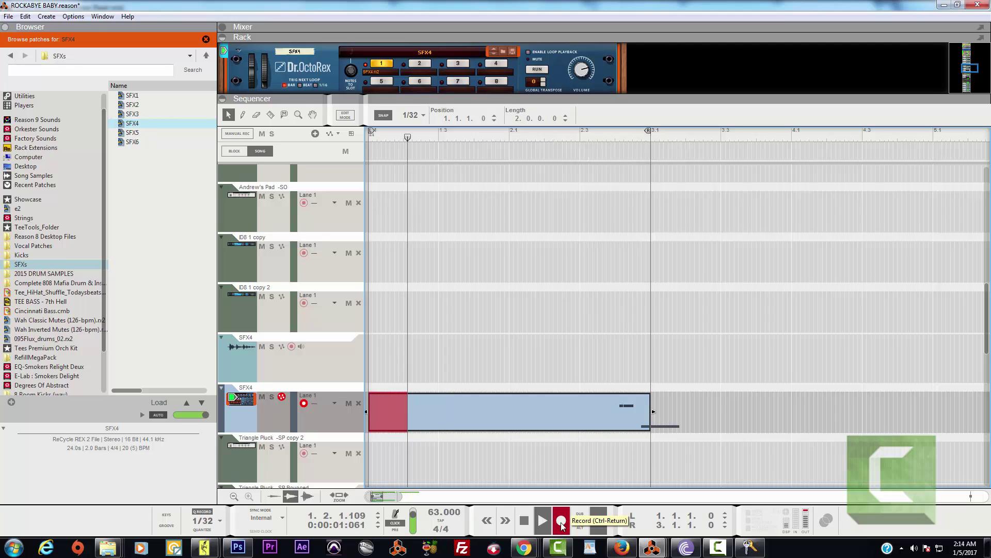
click(562, 523)
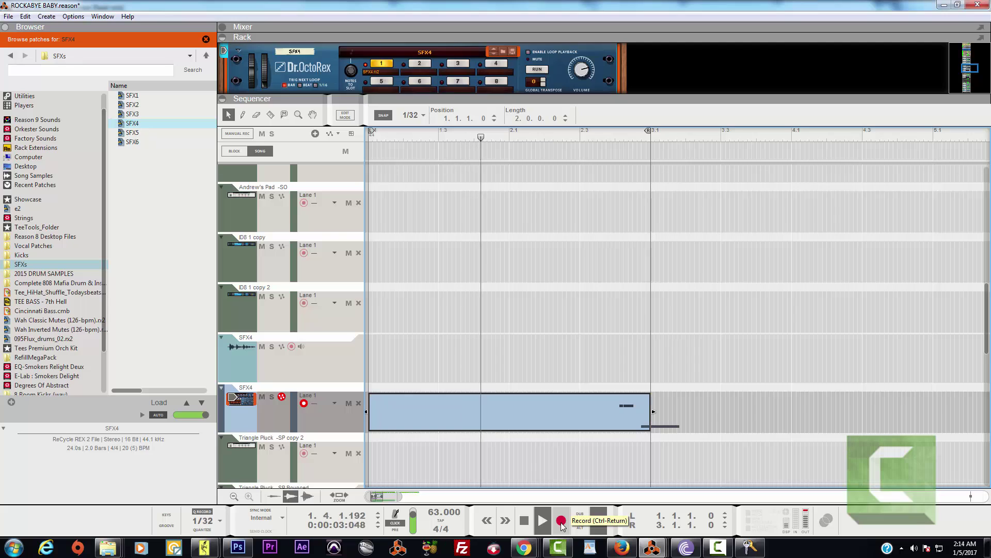
click(525, 521)
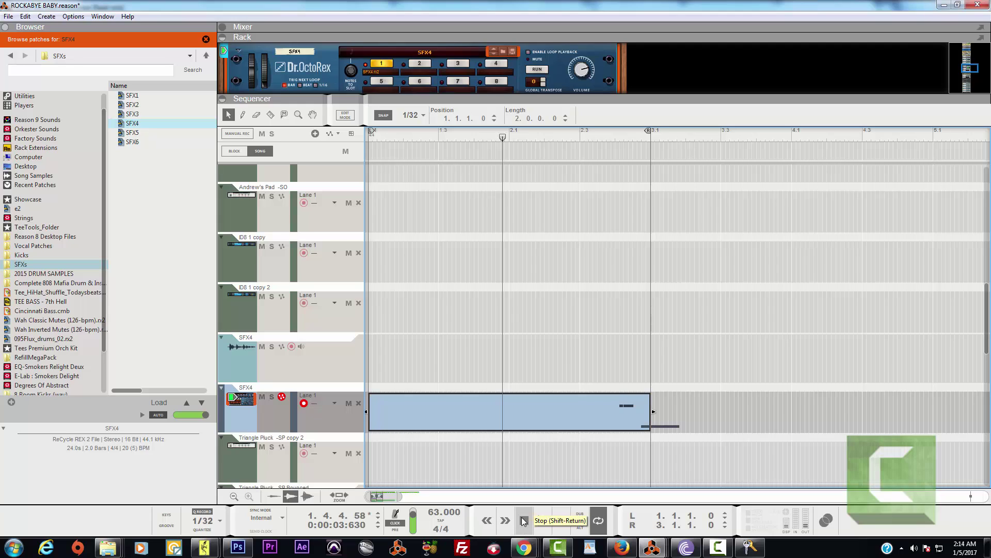
click(523, 520)
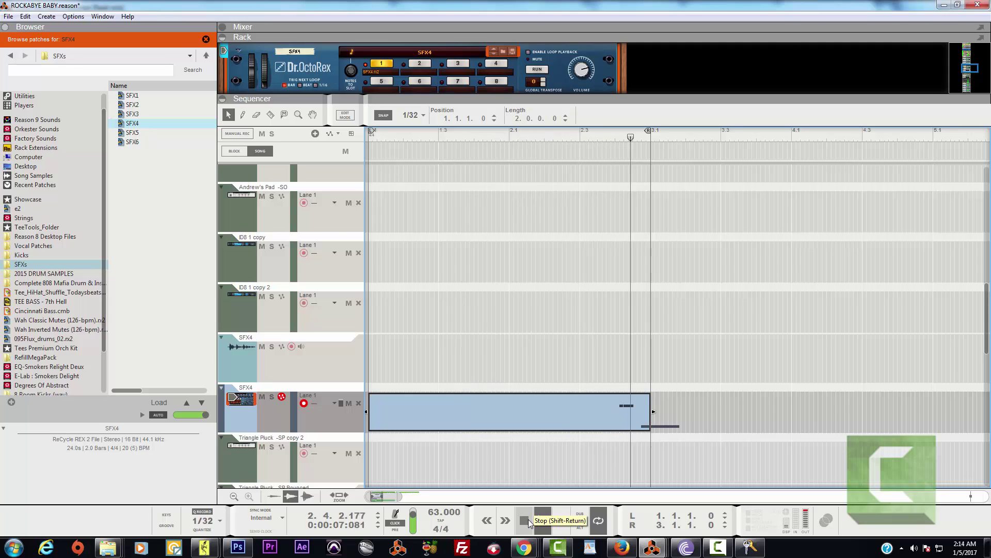
Play the two-bar loop from the song start several times to audition the SFX4 slices against the beat.
click(528, 522)
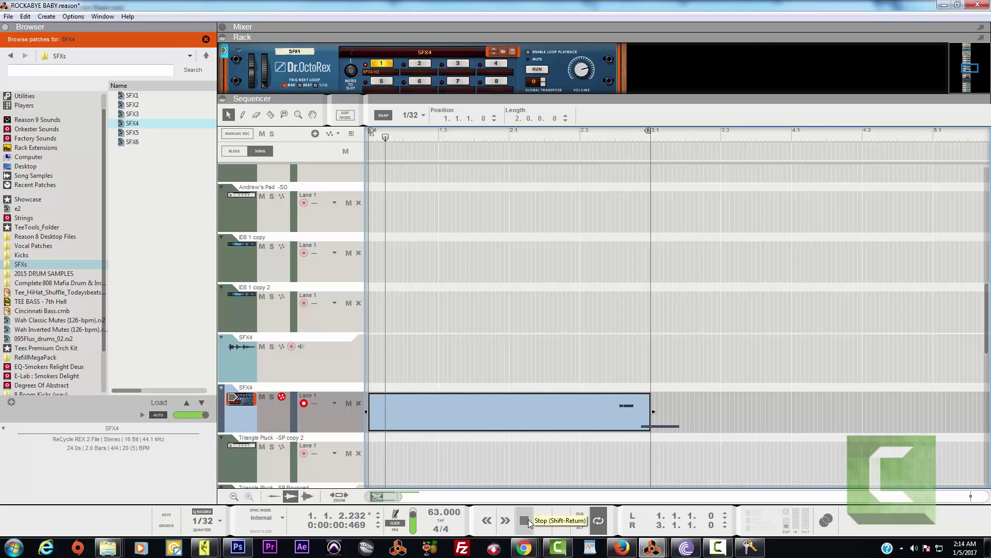
click(544, 520)
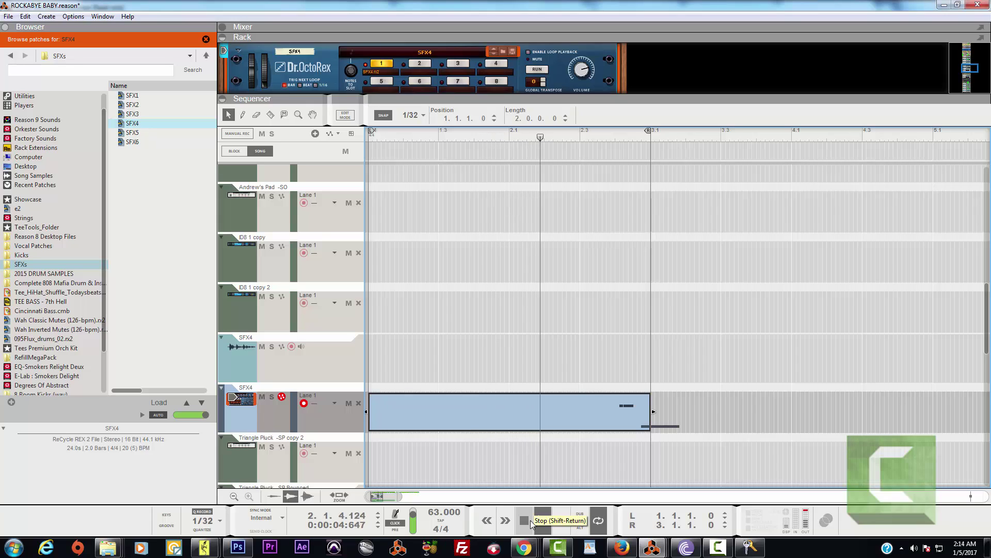
double_click(531, 520)
click(542, 519)
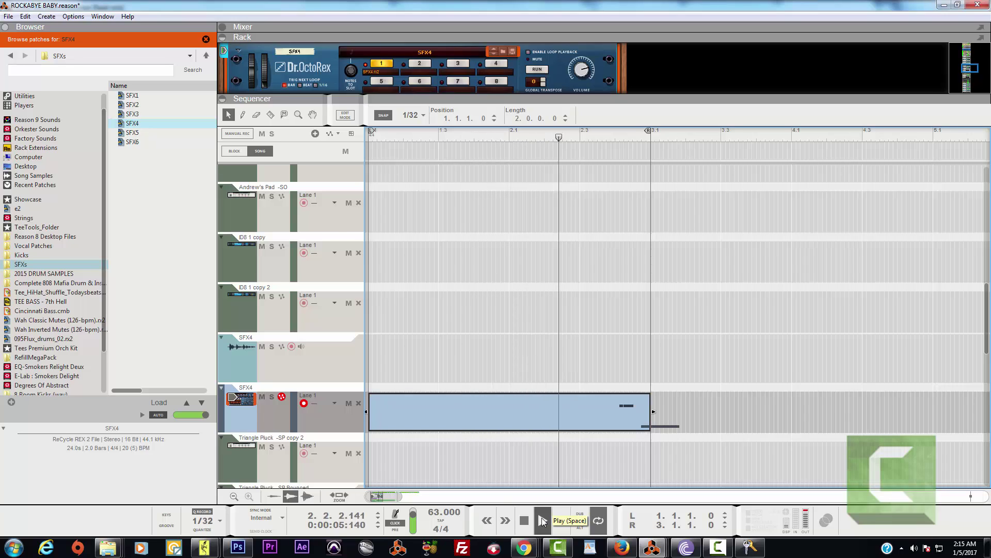
click(524, 521)
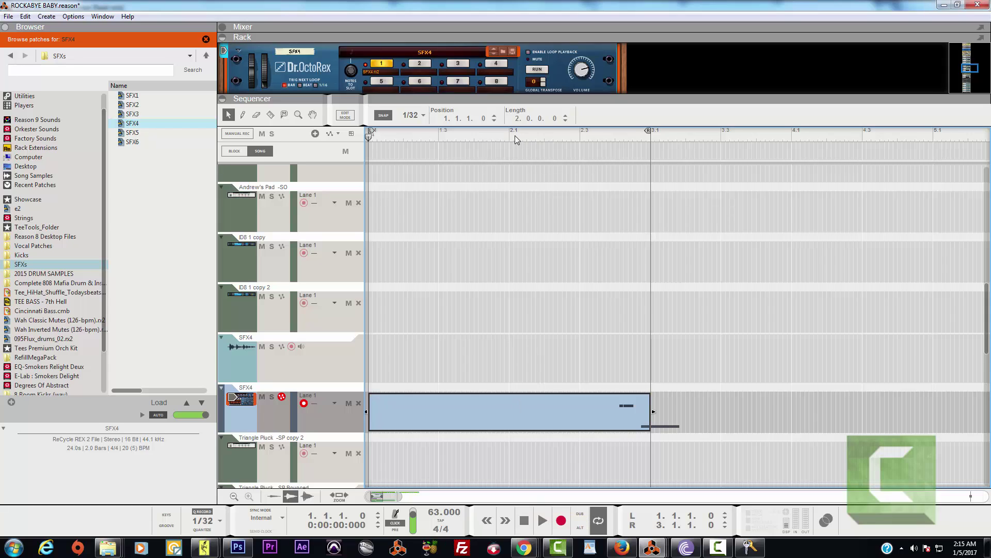
click(542, 525)
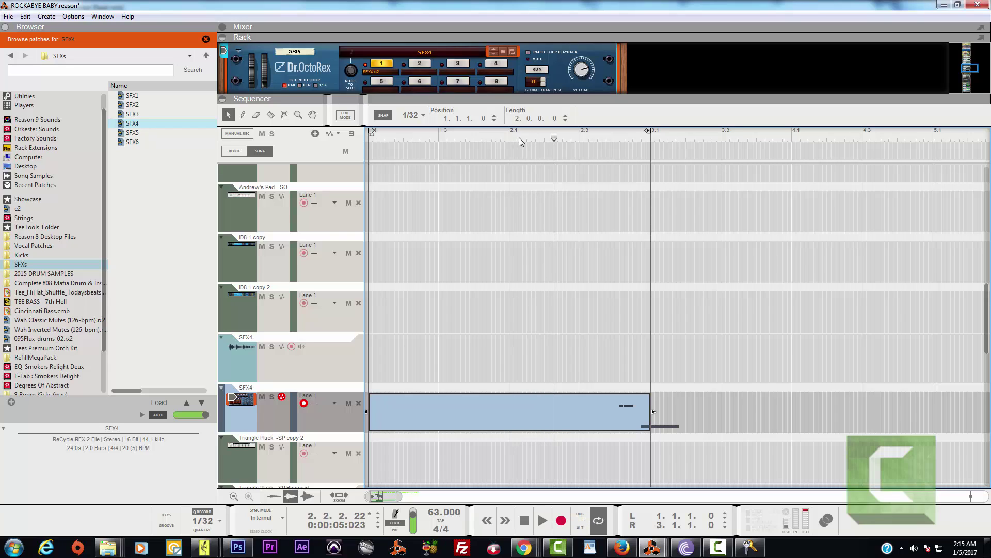
Move the playhead to 2.1.1.0, play the loop from there, then stop and return to the song start.
drag(519, 137, 510, 138)
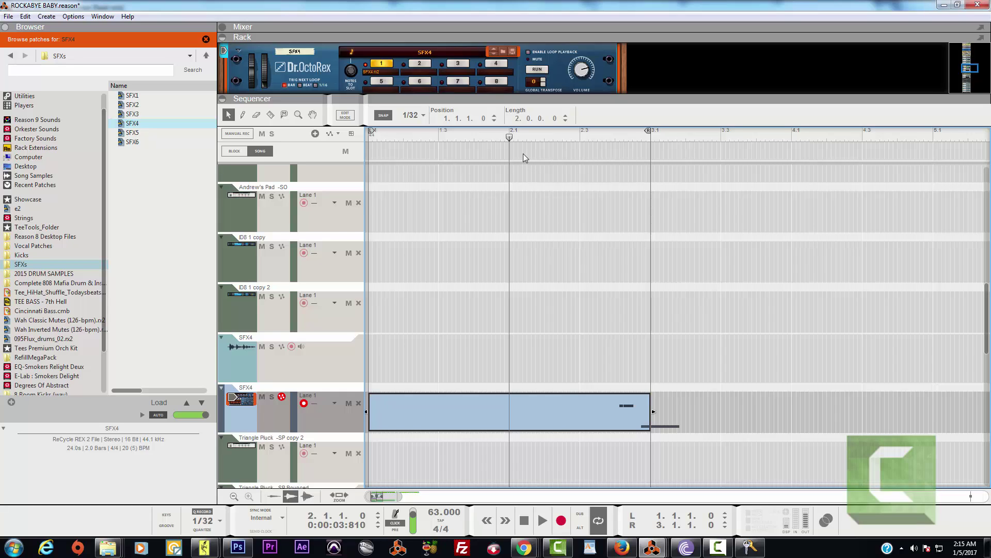
click(541, 523)
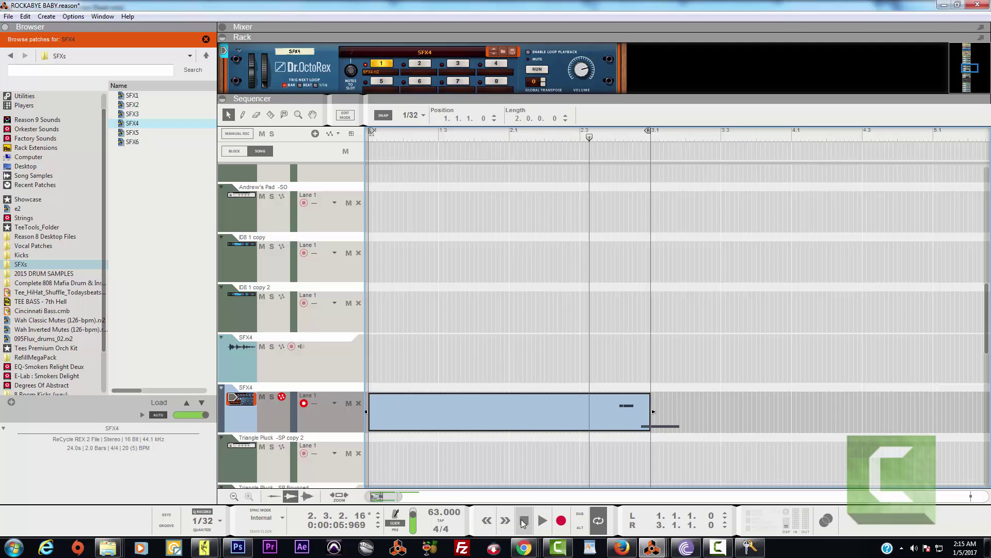
click(523, 521)
click(523, 521)
Record another SFX4 note into the Dr. OctoRex clip just after the start of bar 2, restarting the take once.
click(542, 520)
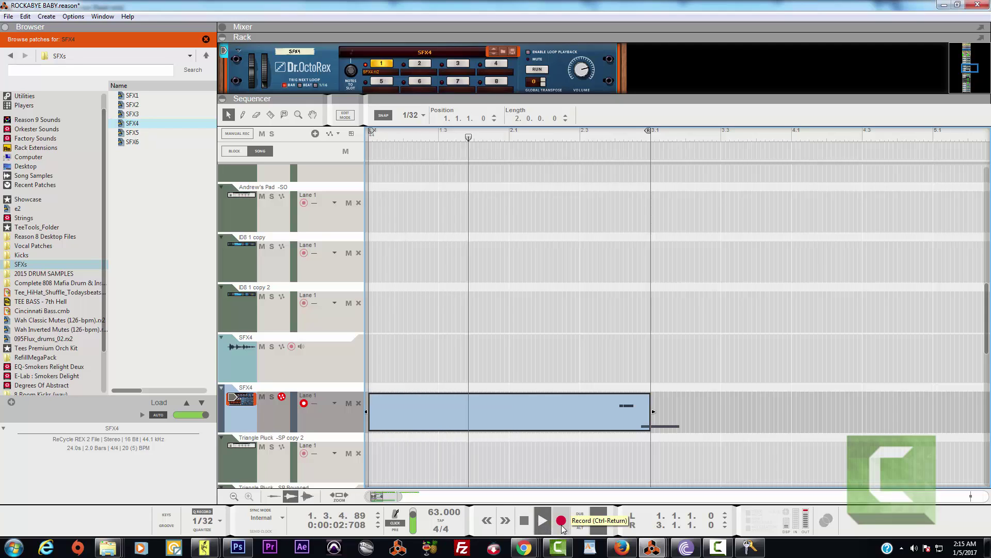
click(562, 525)
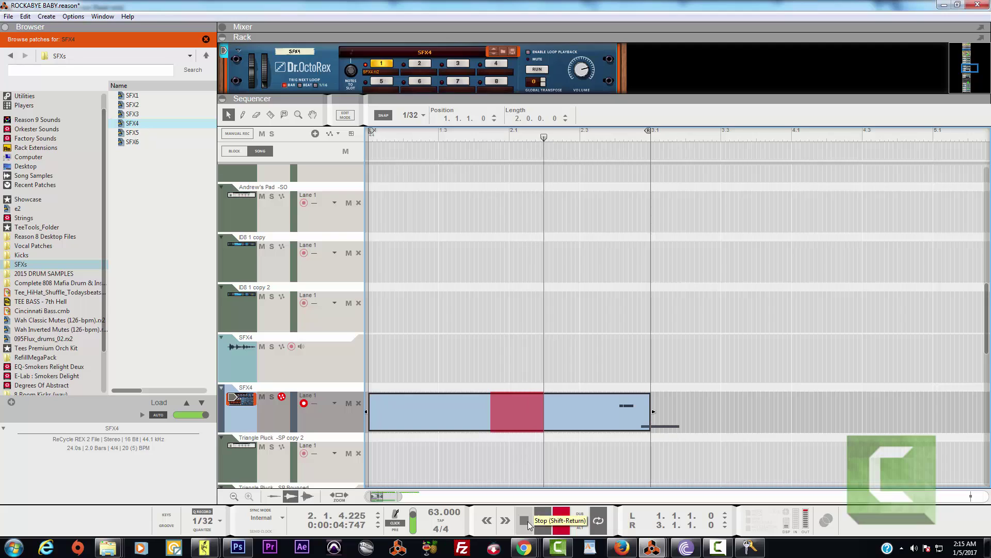
click(528, 524)
click(529, 524)
click(544, 520)
click(561, 521)
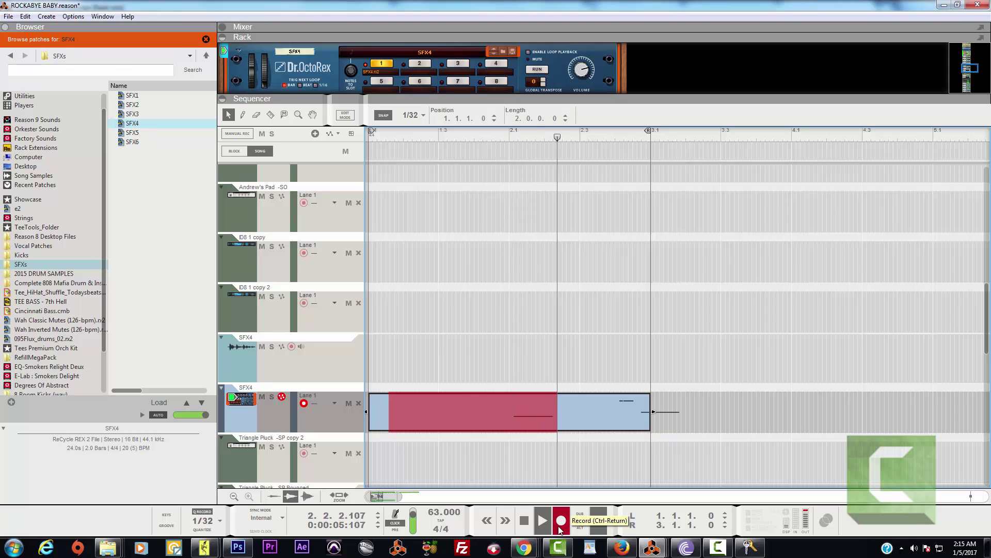
Move the newly recorded slice note in the SFX4 clip to position 2.1.1.5, play the result, and close the clip editor.
double_click(535, 418)
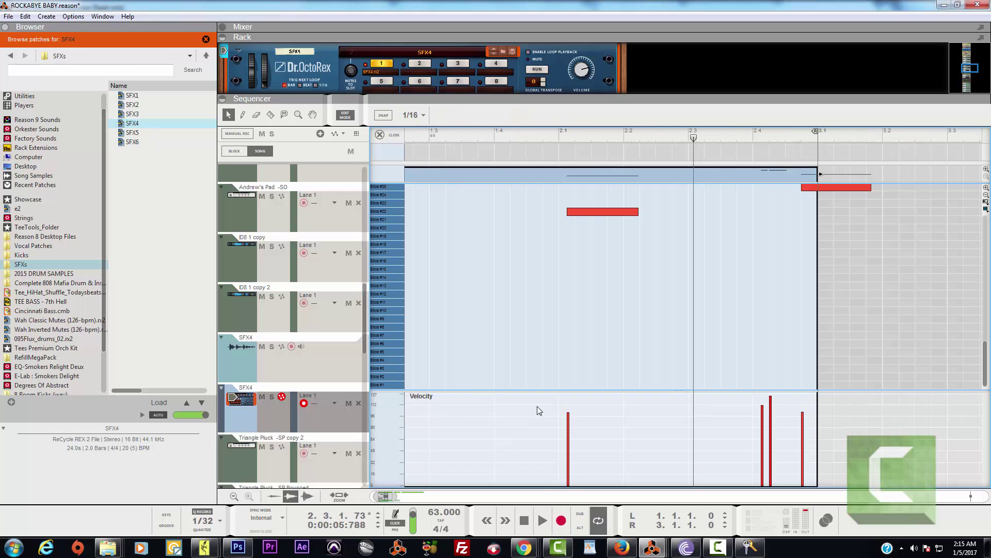
drag(587, 210, 580, 214)
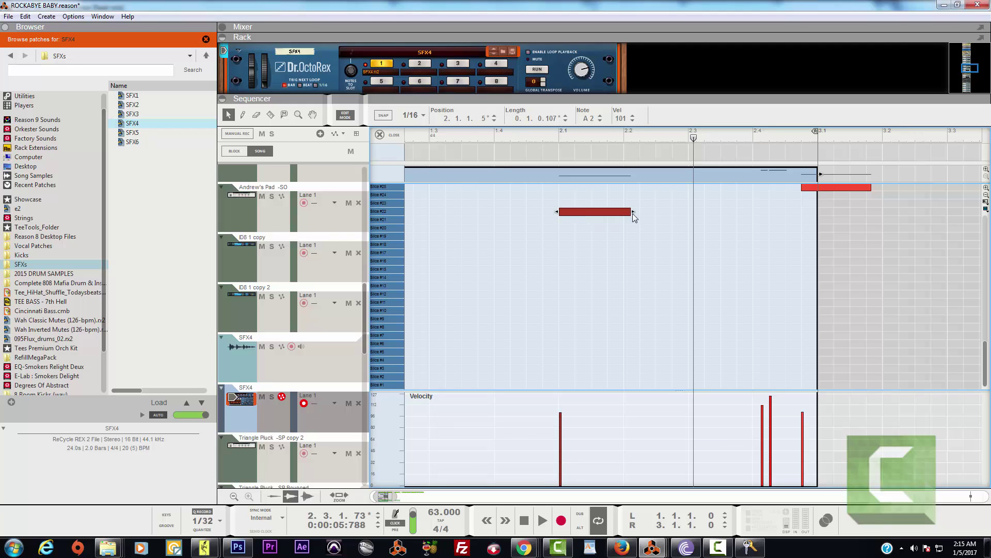
click(524, 520)
click(541, 521)
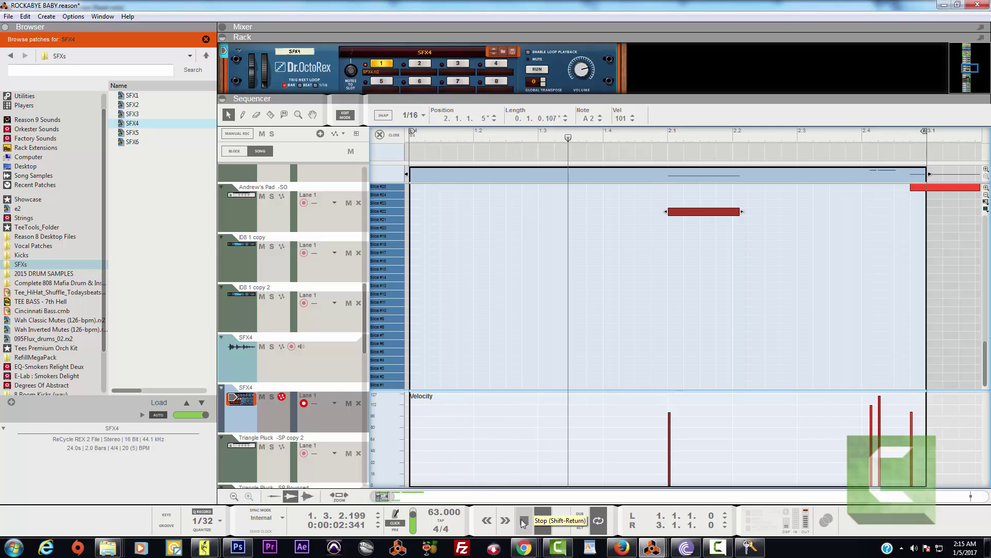
click(390, 135)
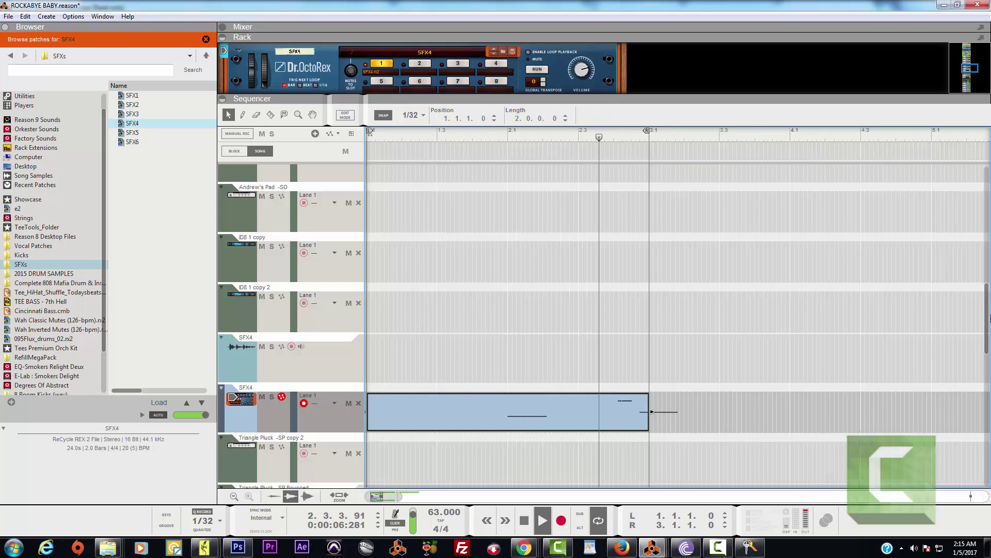
Look through the clips on all tracks, from the drums down to the ID8 2 copies, with the wider timeline in view.
scroll(951, 323, up, 10)
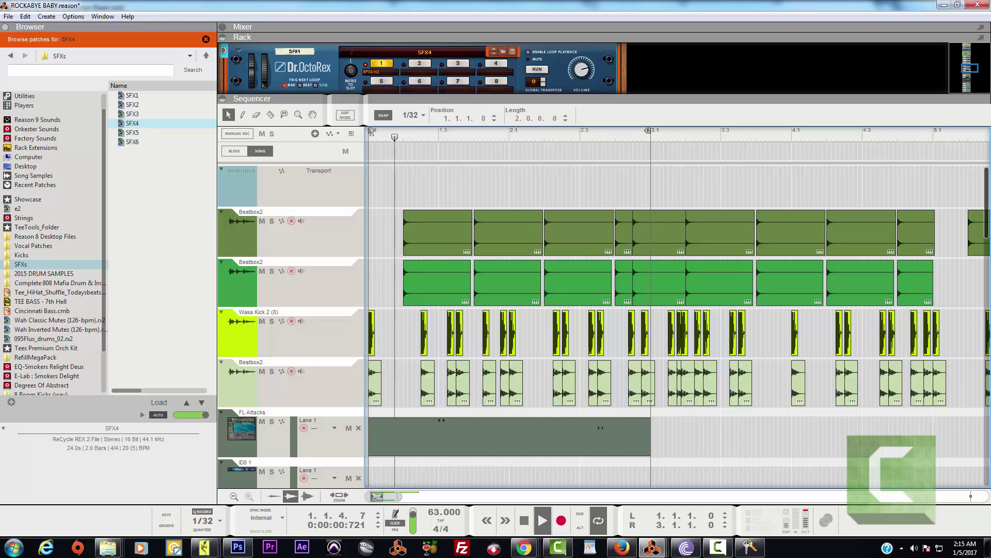
scroll(854, 305, down, 5)
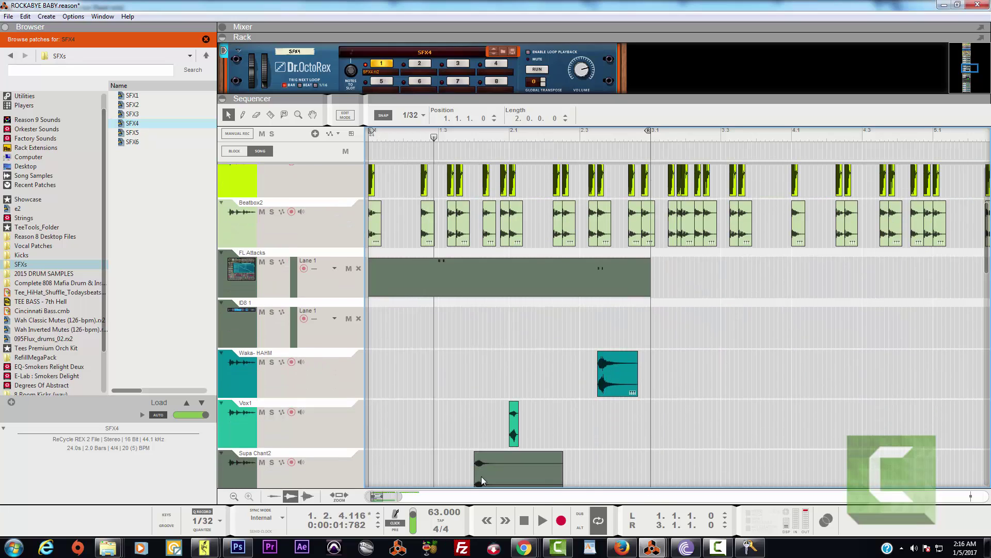
drag(399, 497, 480, 497)
click(496, 275)
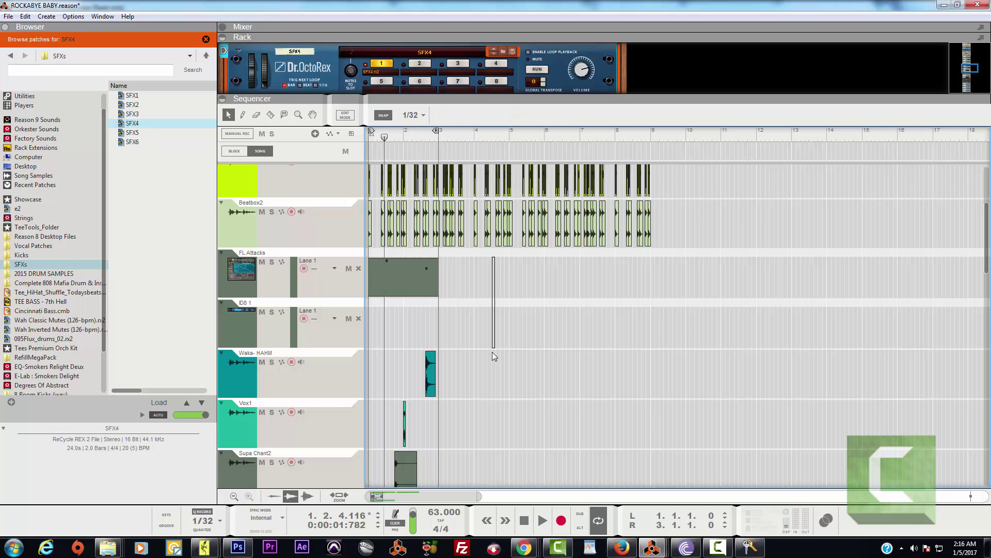
scroll(492, 352, down, 6)
scroll(604, 325, down, 10)
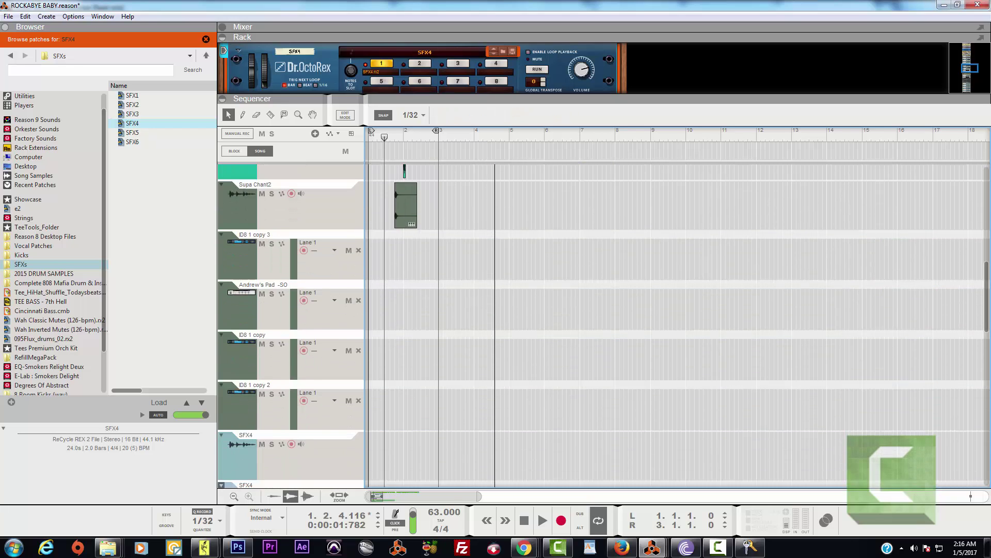
scroll(604, 325, down, 10)
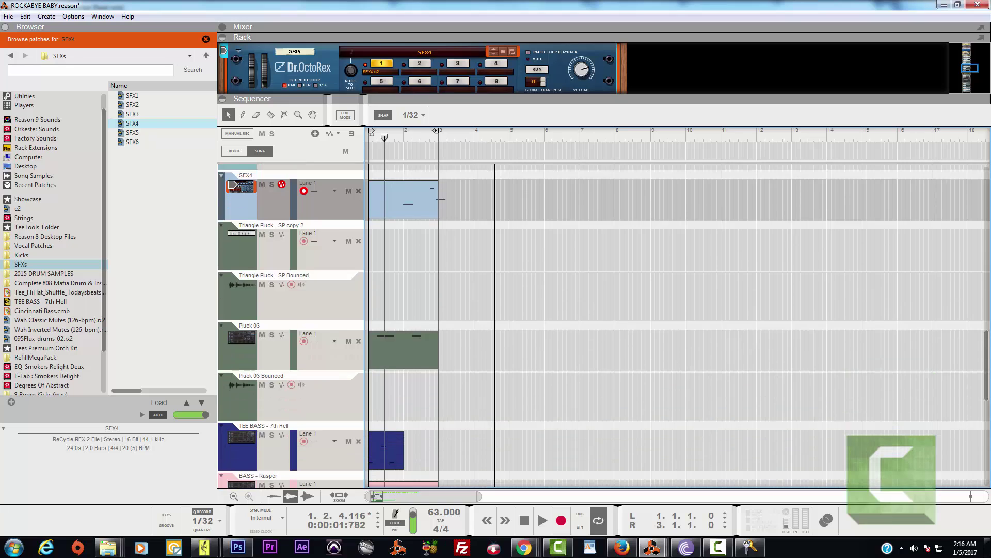
scroll(604, 326, down, 5)
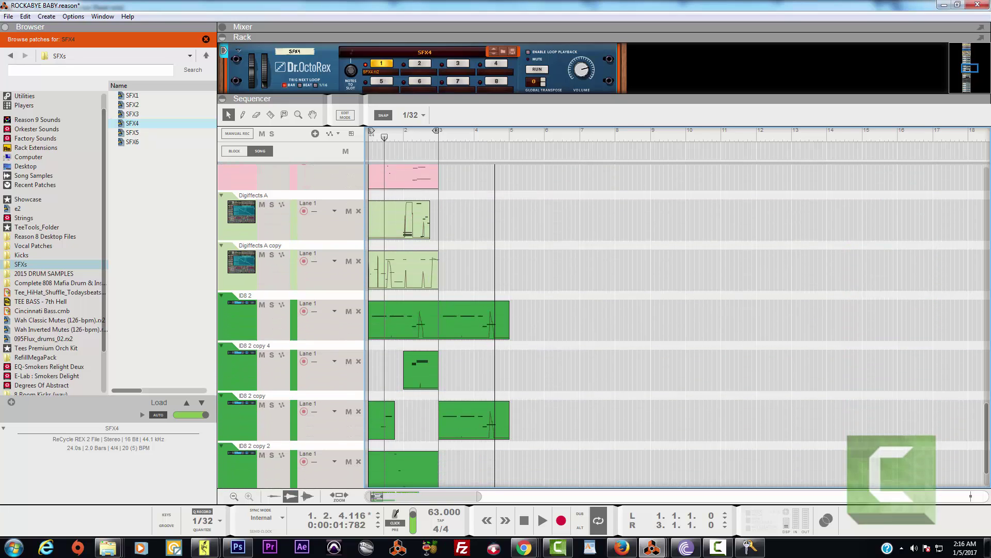
Try to duplicate all clips two bars further along the timeline, and undo the copy.
key(ctrl+a)
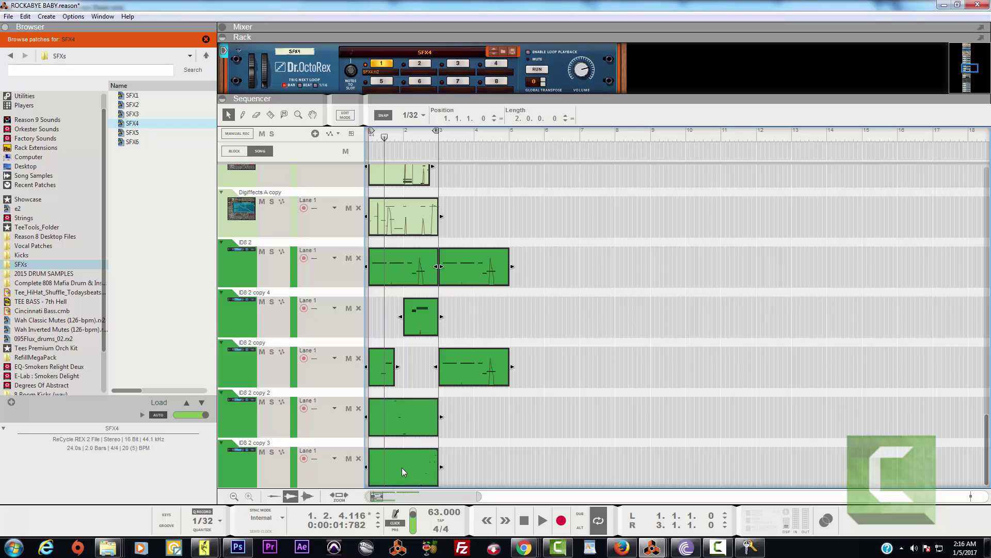
drag(402, 467, 473, 472)
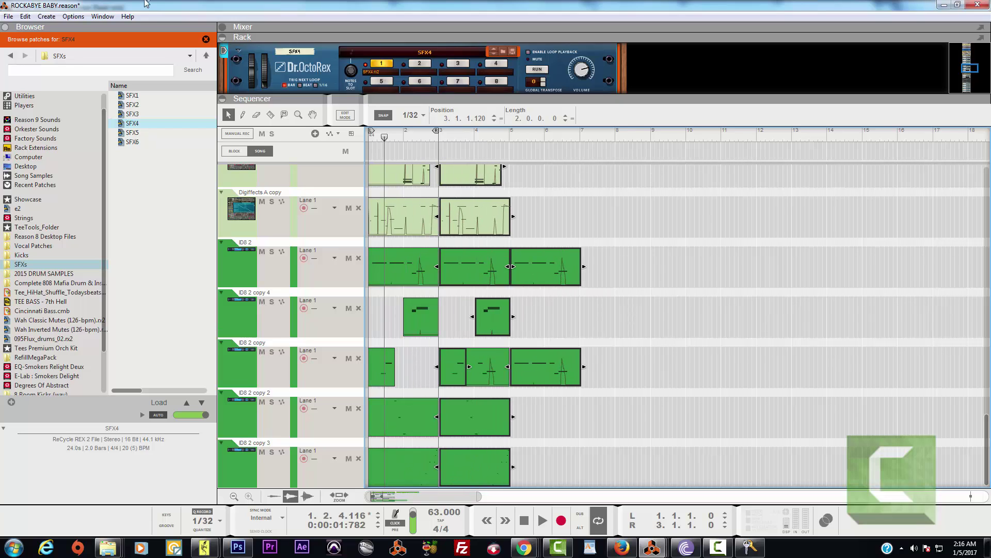
click(25, 16)
click(41, 27)
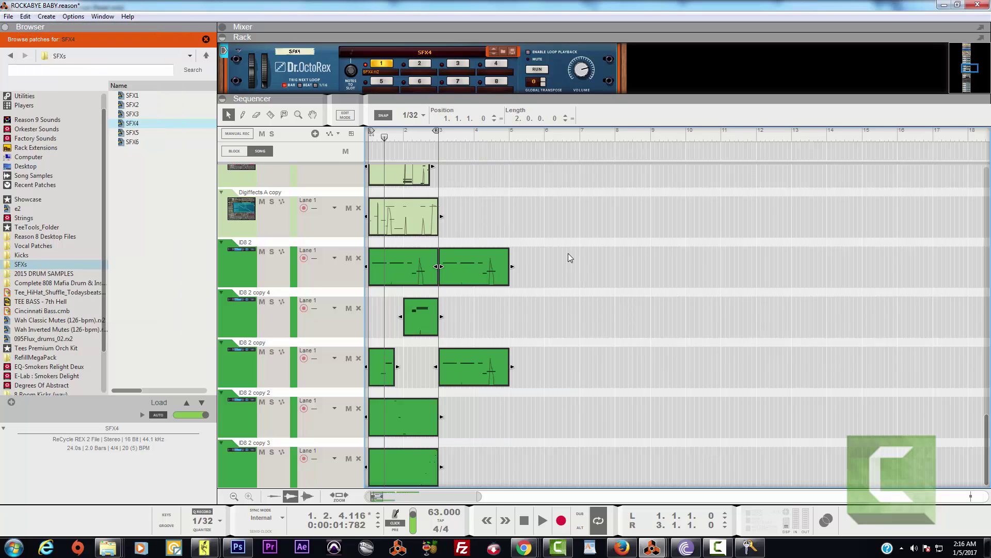
Delete the clips from bar 3 onward on the ID8 2 and ID8 2 copy tracks, and set the snap value to Bar.
drag(568, 247, 494, 381)
key(Delete)
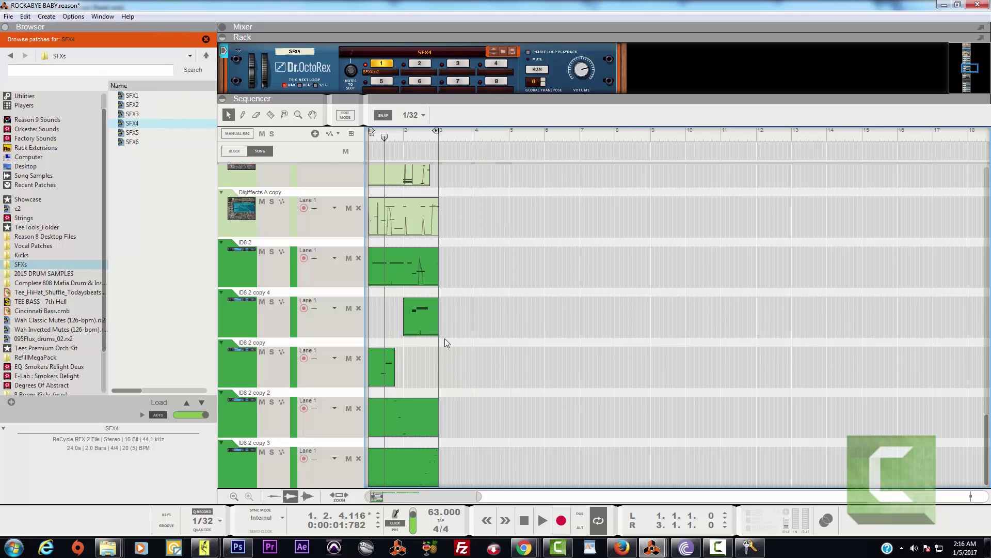
click(413, 114)
click(411, 127)
Try to split the Beatbox2 and Waka Kick 2 audio clips at bar 3 with the Razor tool and select the later part.
drag(477, 473, 272, 126)
drag(723, 194, 447, 411)
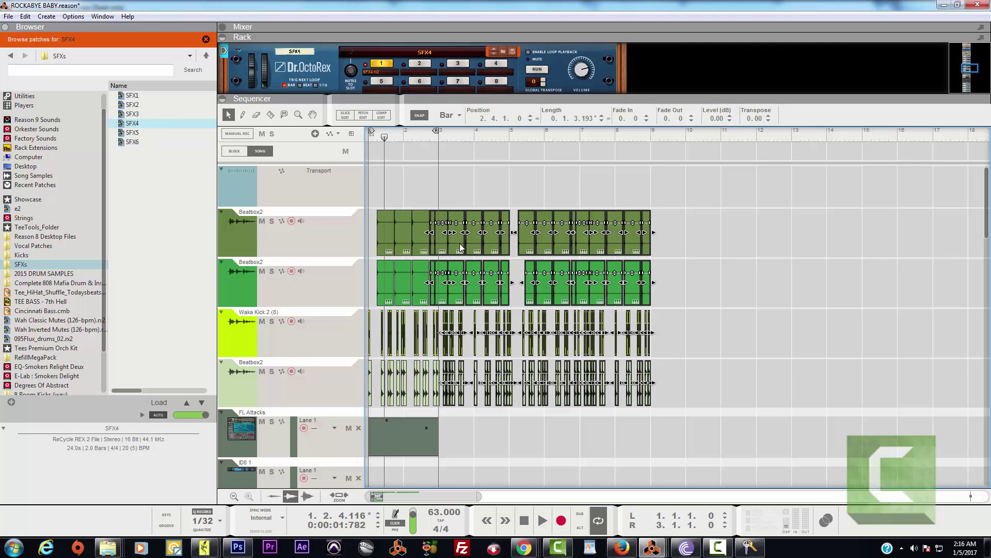
drag(726, 167, 443, 452)
click(270, 114)
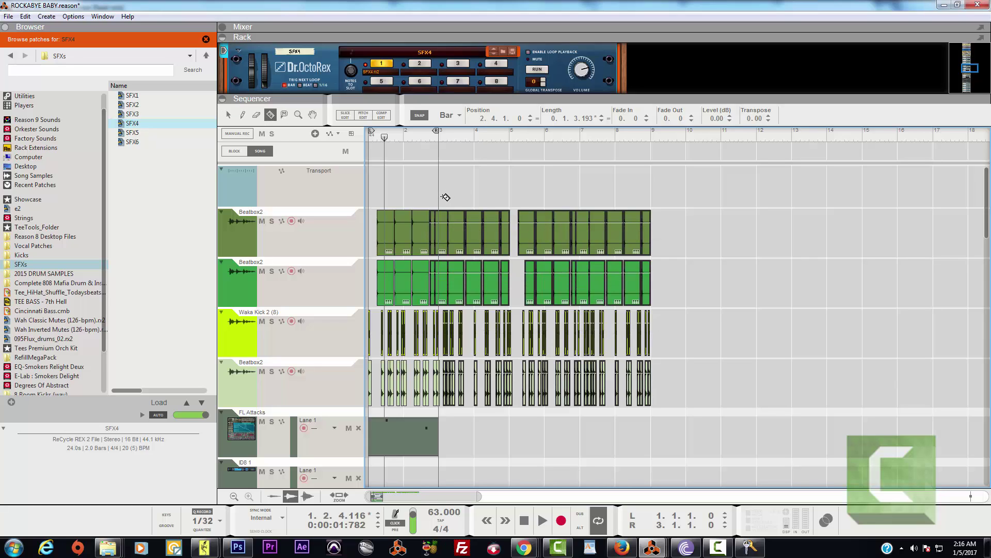
drag(442, 196, 688, 372)
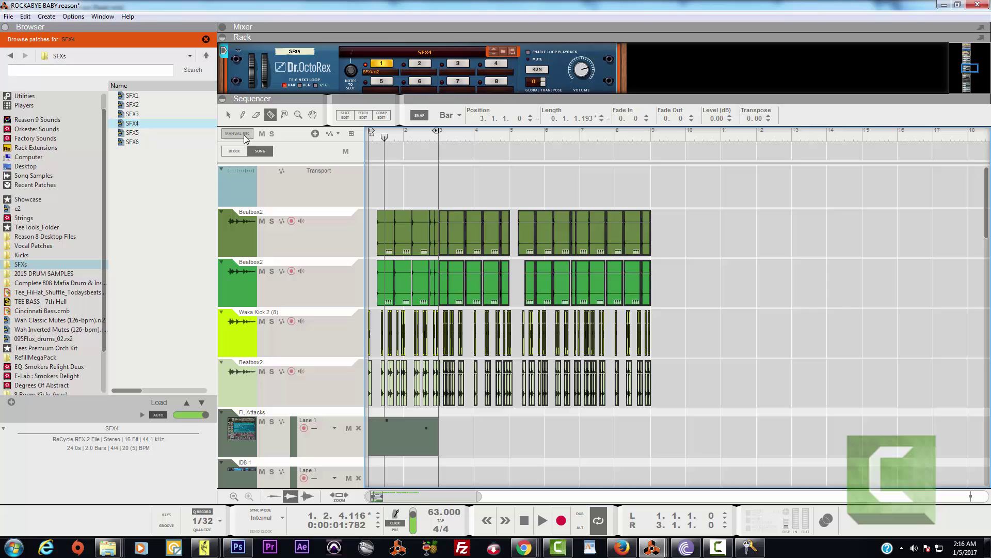
click(228, 115)
drag(685, 192, 440, 407)
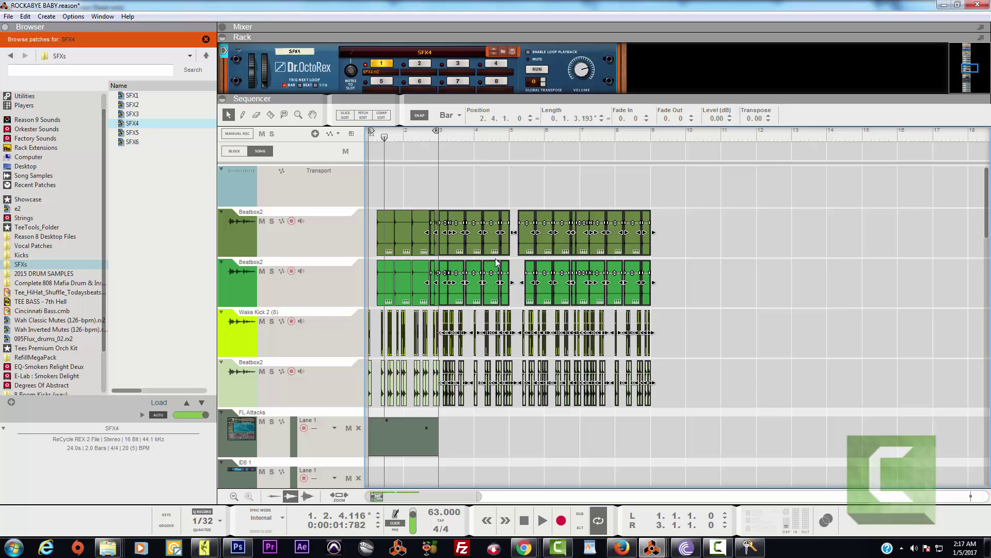
click(453, 188)
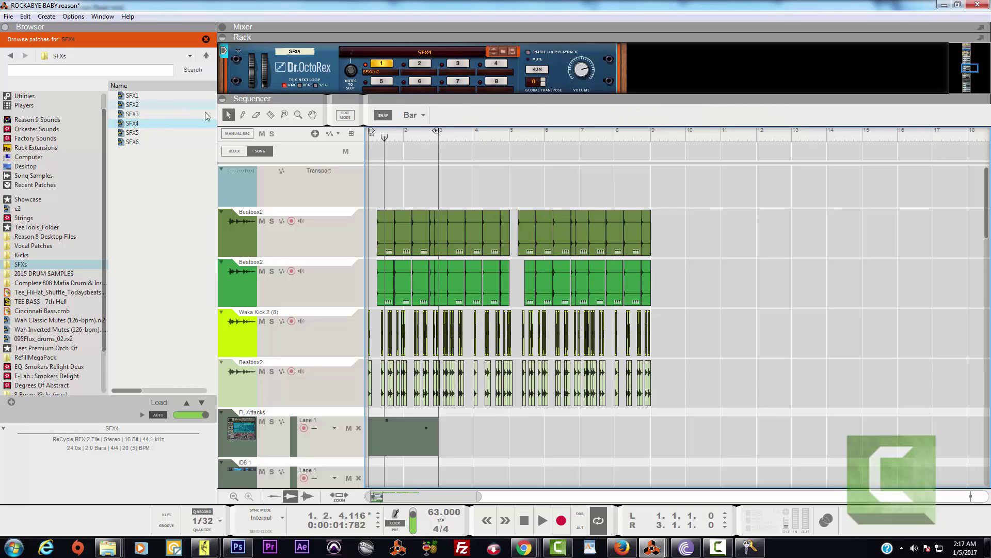
Split the drum audio clips at bar 3 with the Razor tool and move everything after the split to bar 9.
click(257, 116)
click(270, 114)
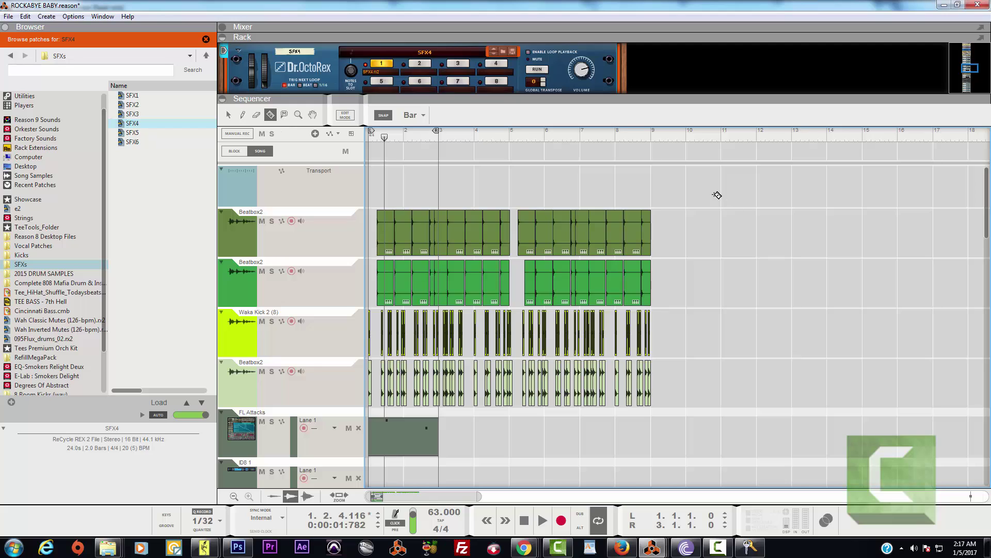
mouse_move(718, 195)
mouse_down()
mouse_move(617, 402)
mouse_move(459, 403)
mouse_move(447, 415)
mouse_up()
click(228, 115)
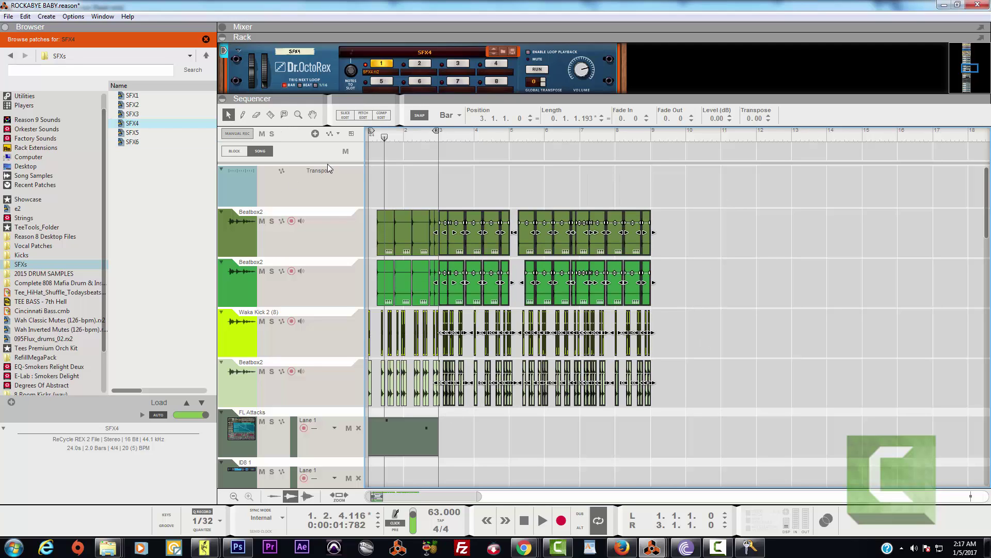
drag(456, 241, 439, 284)
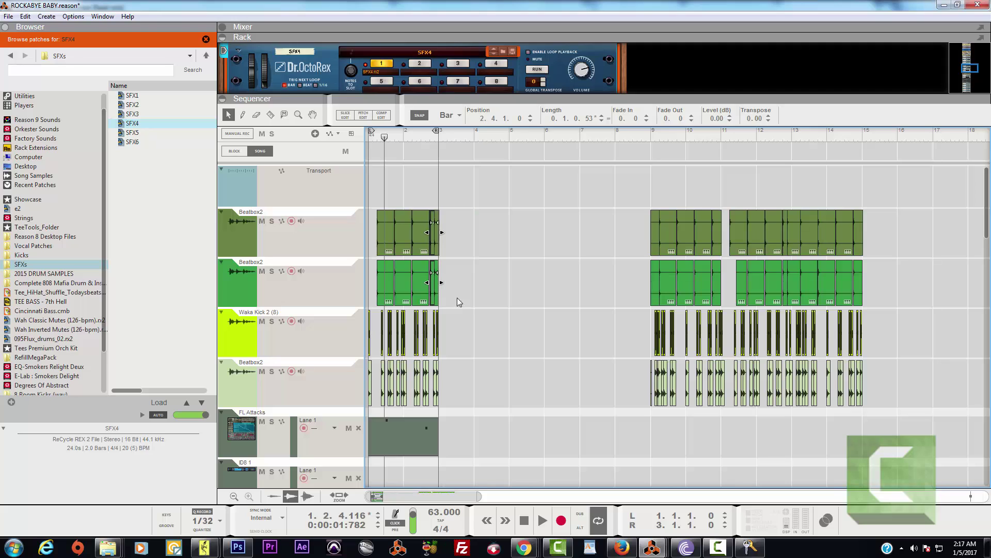
Copy all clips of the first two bars to bar 3 and extend the loop's right locator to bar 5.
drag(480, 191, 350, 540)
ctrl+drag(395, 463, 463, 467)
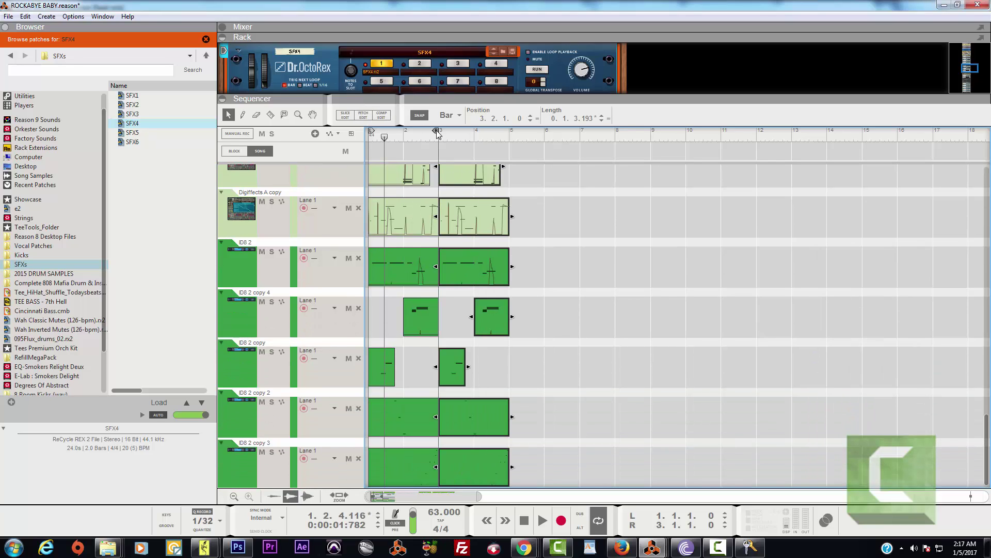
drag(436, 132, 506, 132)
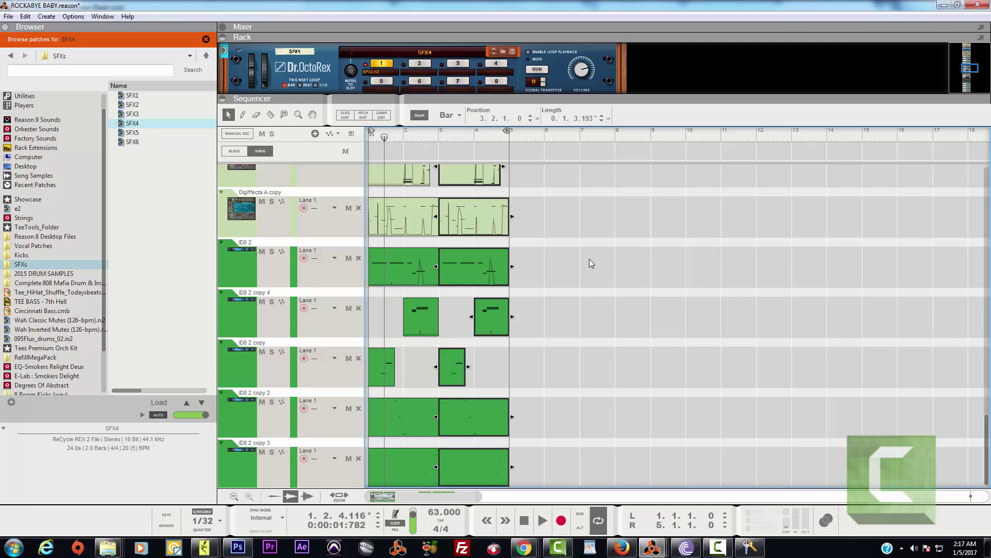
Show the Players devices in the browser and enlarge the rack temporarily to examine the Note Echo and Scales & Chords players.
click(29, 106)
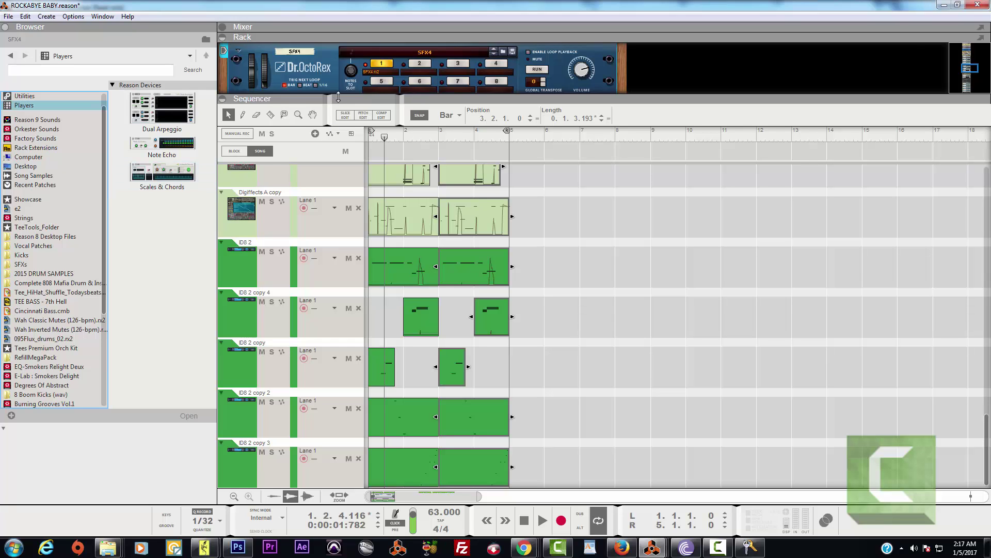
drag(335, 98, 335, 288)
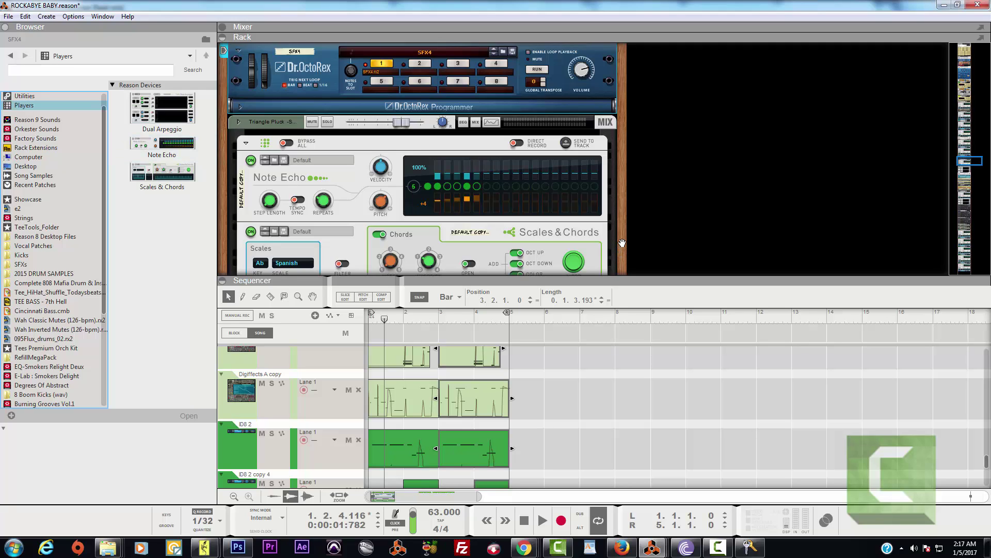
drag(626, 277, 625, 327)
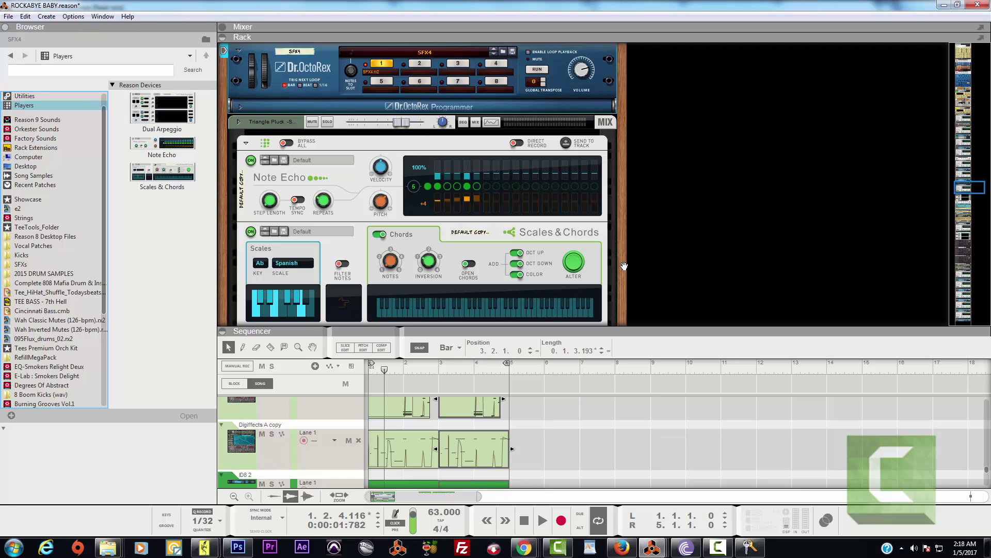
drag(603, 330, 602, 172)
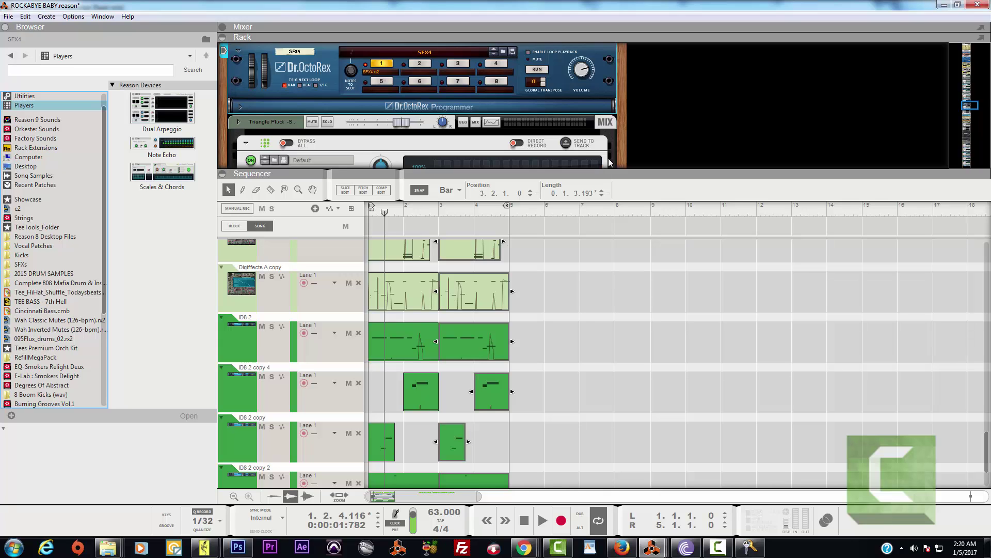
drag(604, 174, 662, 150)
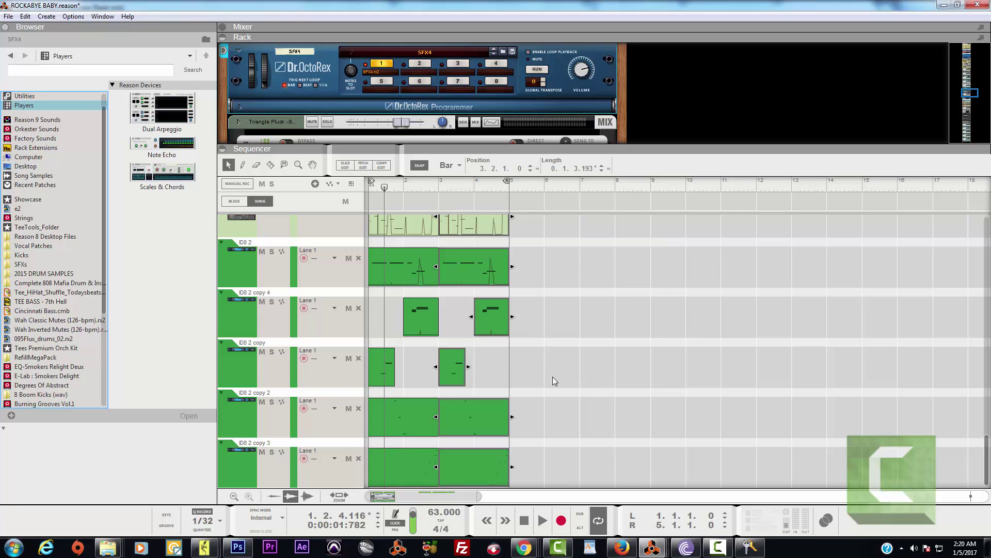
Return the song position to the start, view the Nose Dance YouTube video full screen in Chrome, and switch back to Reason.
click(526, 520)
drag(990, 89, 594, 0)
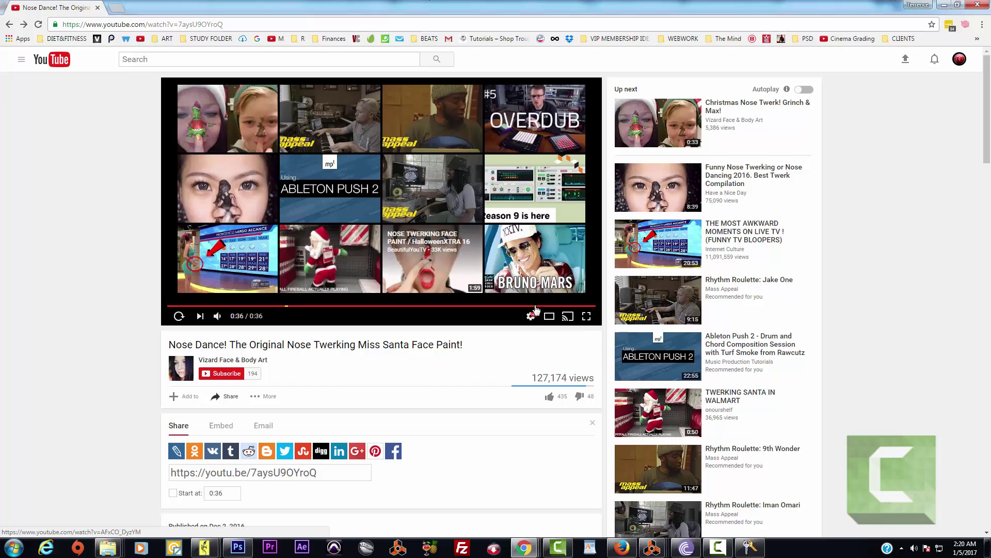
click(585, 317)
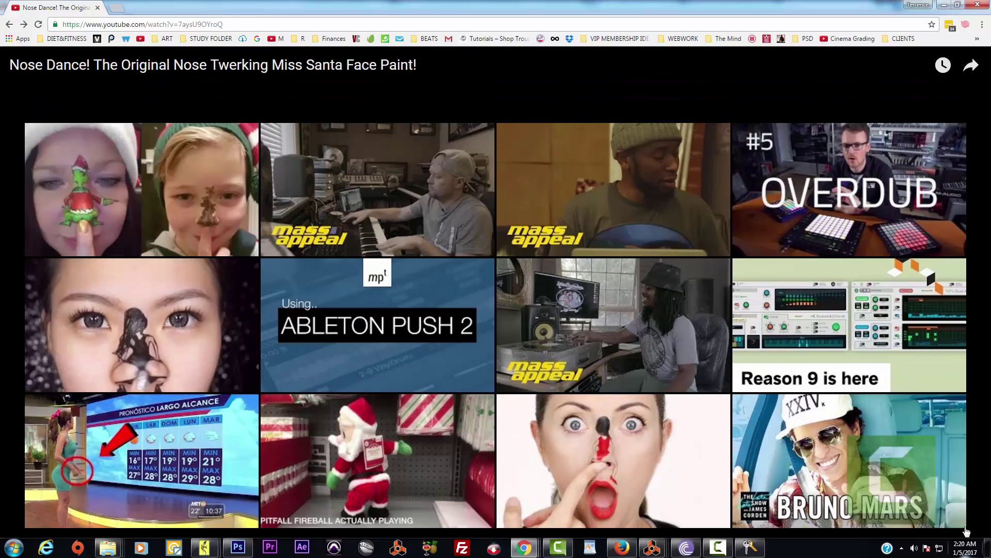
click(964, 543)
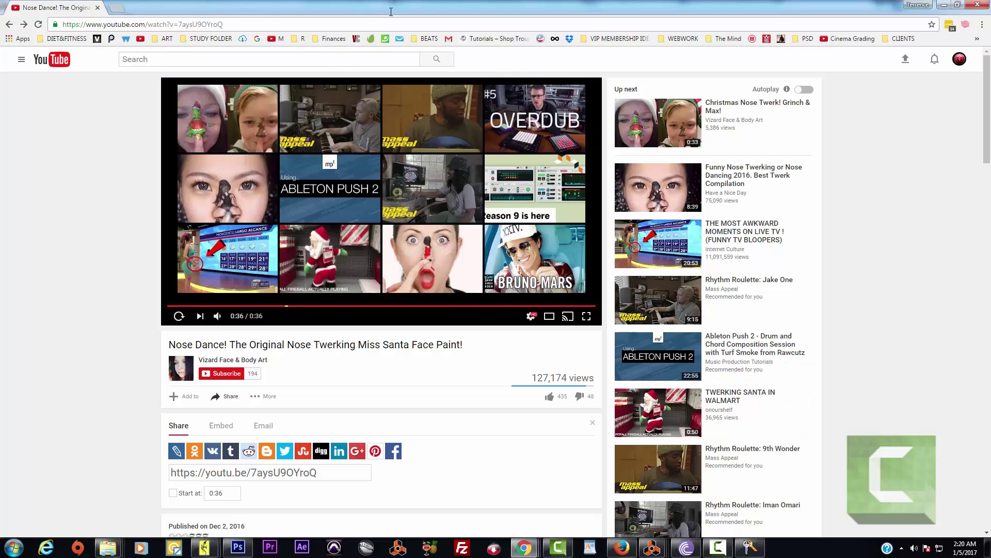
drag(316, 4, 990, 77)
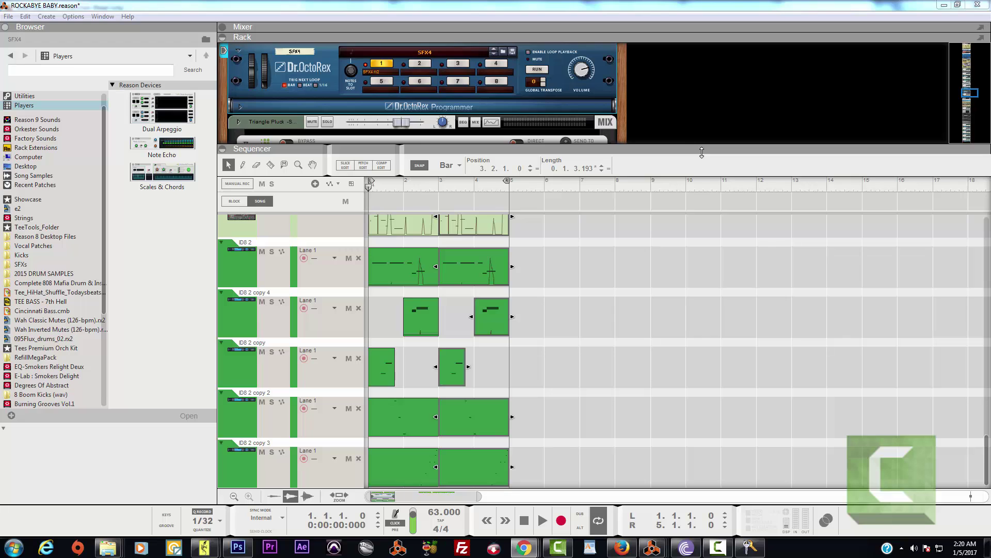
Enlarge the sequencer area, review the duplicated tracks, and zoom the timeline in on the four-bar loop.
drag(703, 153, 706, 109)
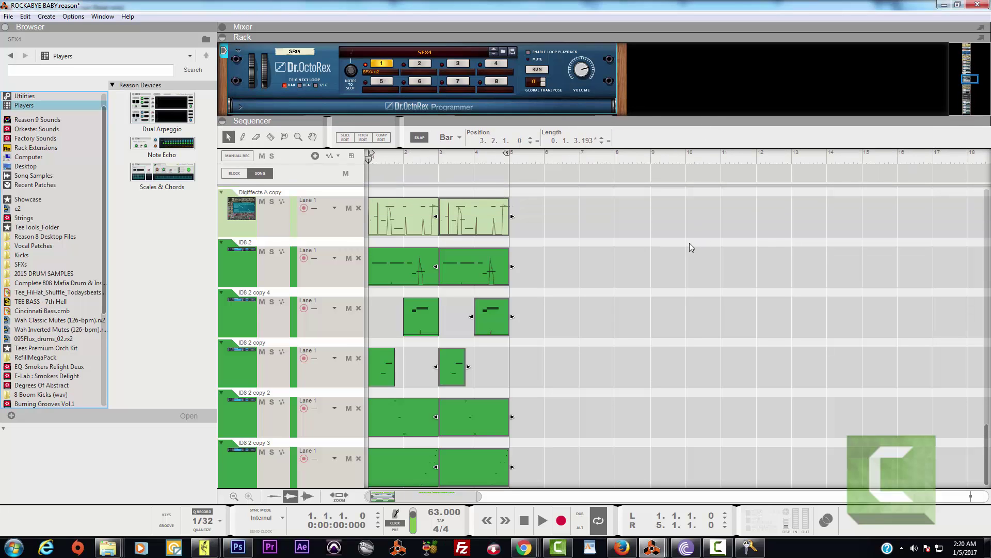
scroll(689, 243, up, 5)
scroll(689, 243, up, 10)
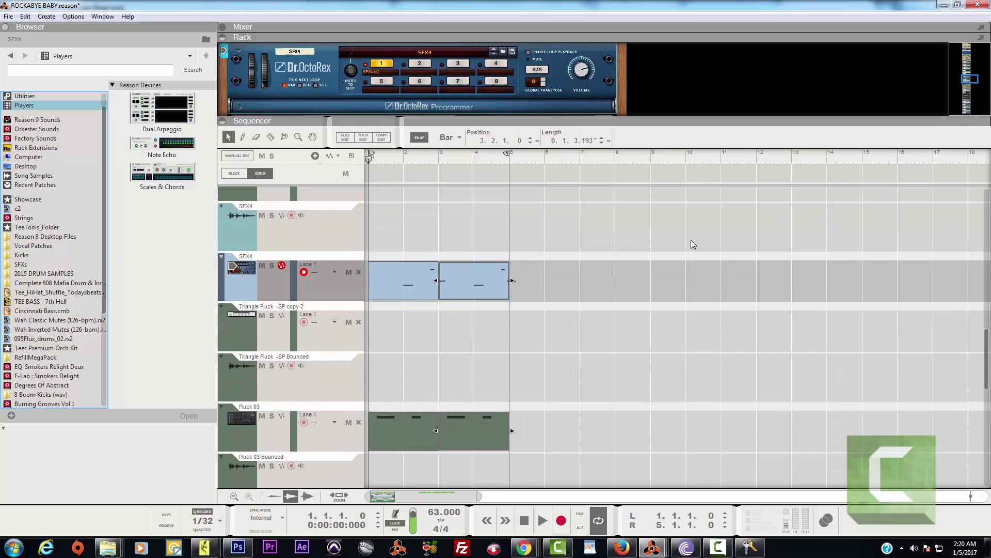
scroll(692, 237, down, 12)
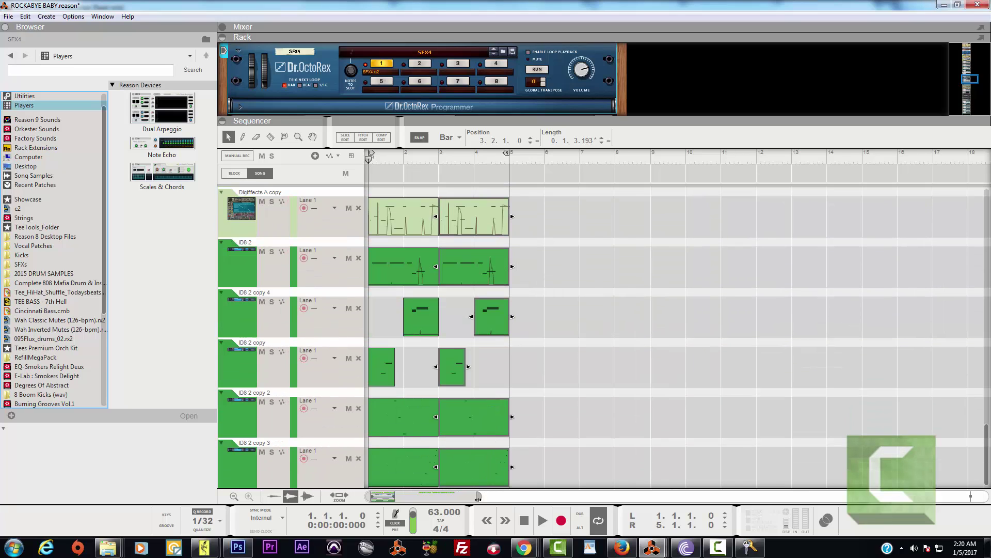
drag(478, 497, 397, 502)
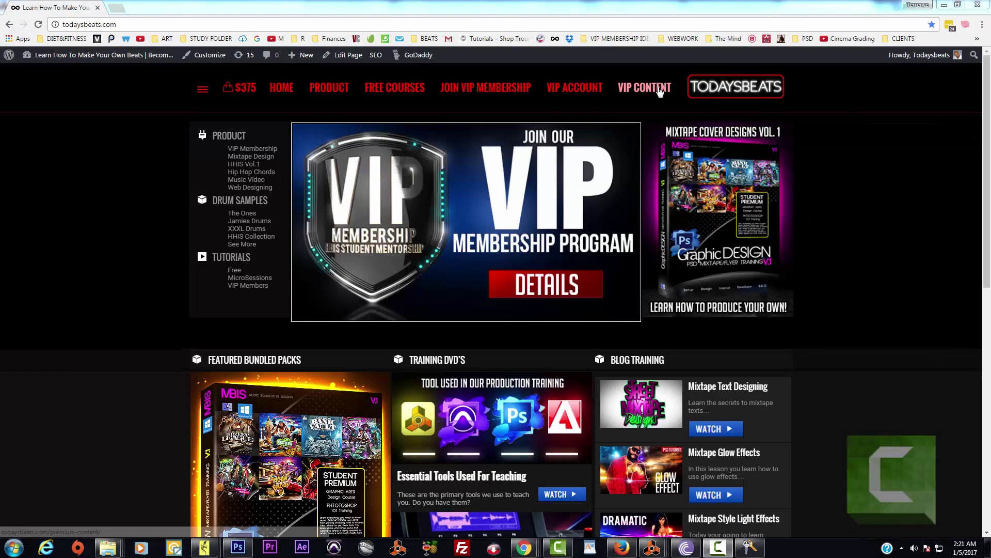
Open the VIP Content page from the todaysbeats.com home page in Chrome.
click(660, 91)
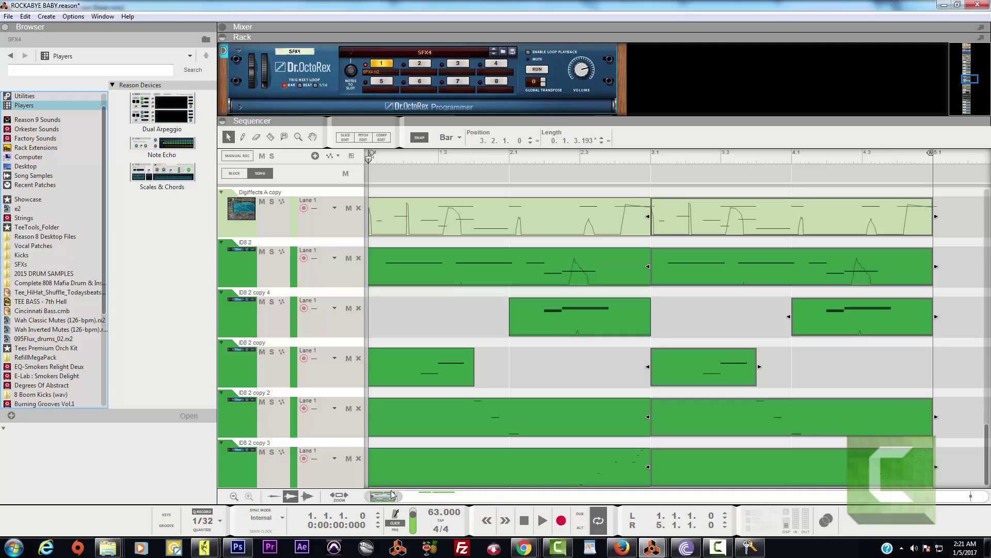
Zoom the timeline back out in Reason, review the copied clips on all tracks, and play the four-bar loop.
drag(393, 494, 461, 497)
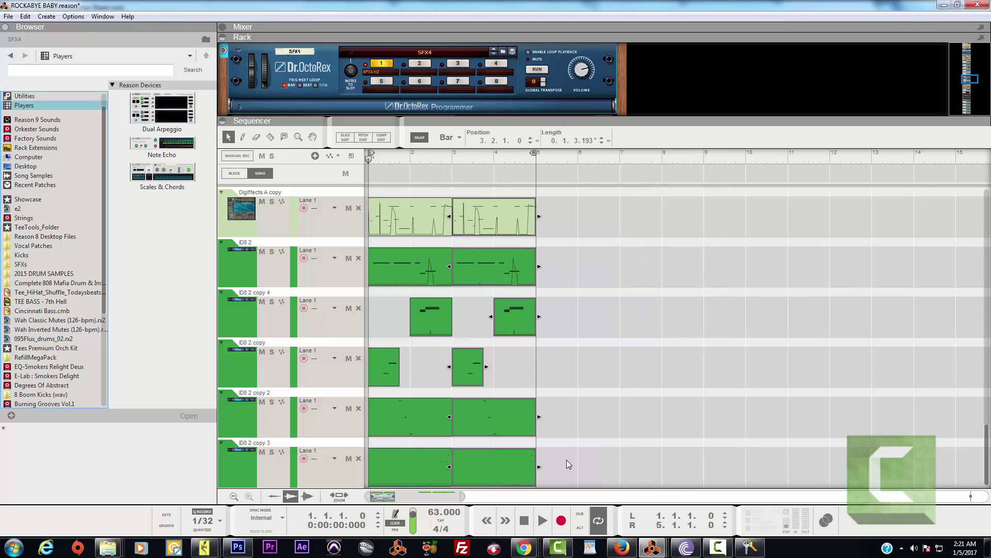
scroll(575, 443, up, 10)
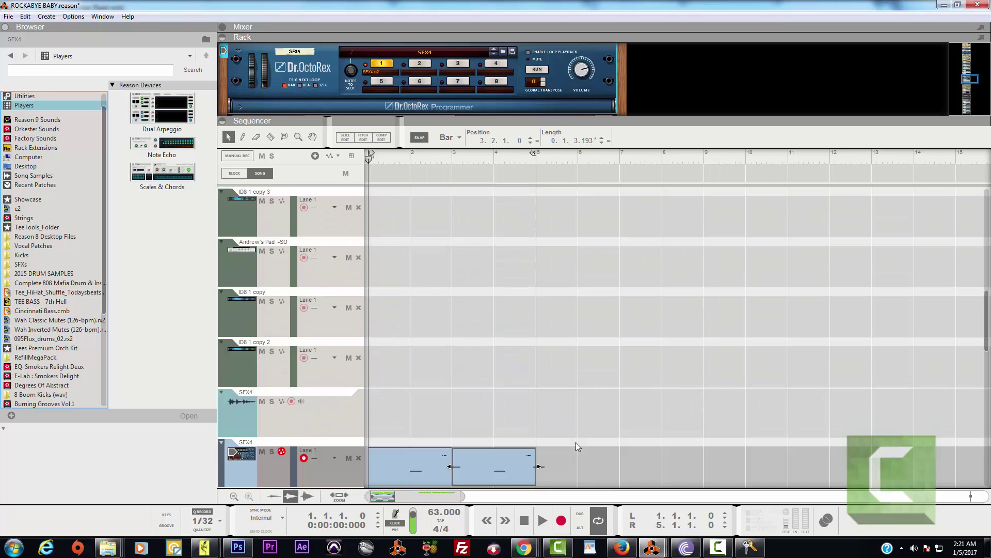
scroll(575, 442, up, 4)
scroll(575, 442, down, 10)
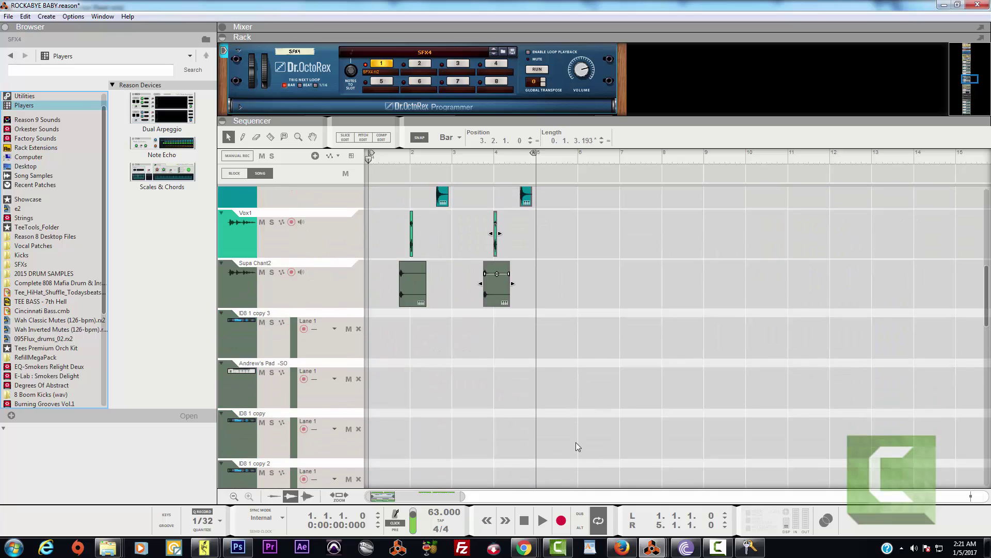
scroll(575, 442, down, 10)
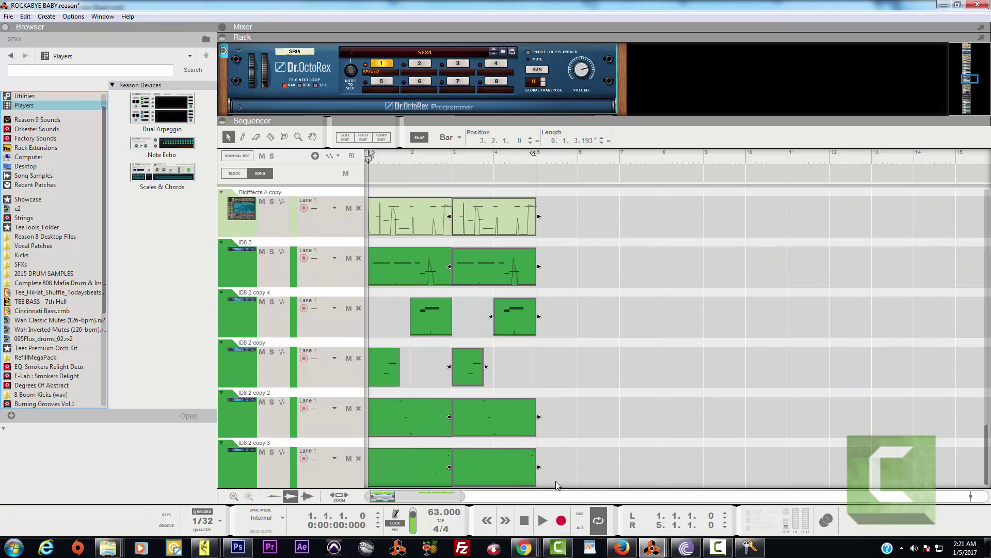
click(544, 522)
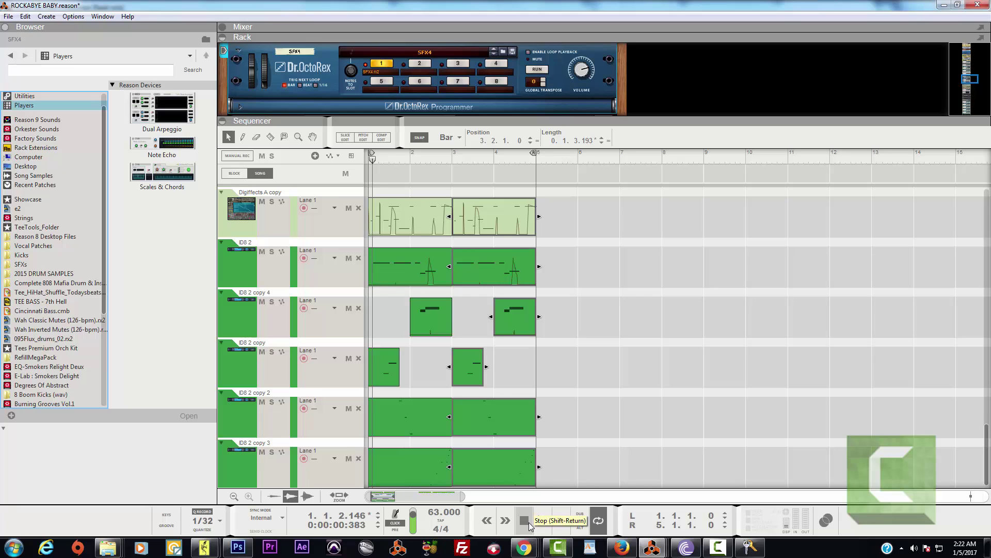
Deselect the clips, solo the ID8 2 track, and listen to it over the four-bar loop from the start.
click(620, 349)
scroll(620, 345, up, 1)
scroll(620, 345, up, 3)
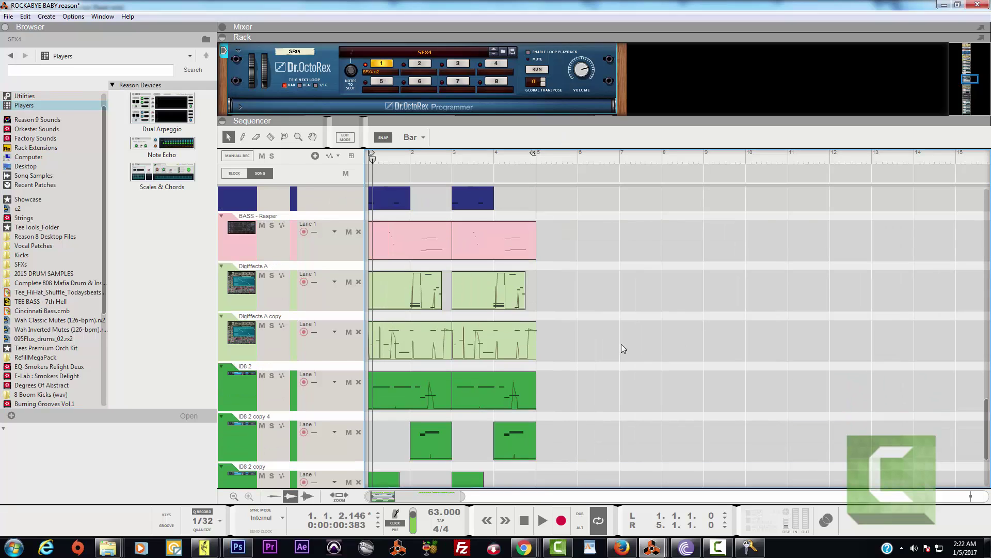
scroll(623, 345, down, 4)
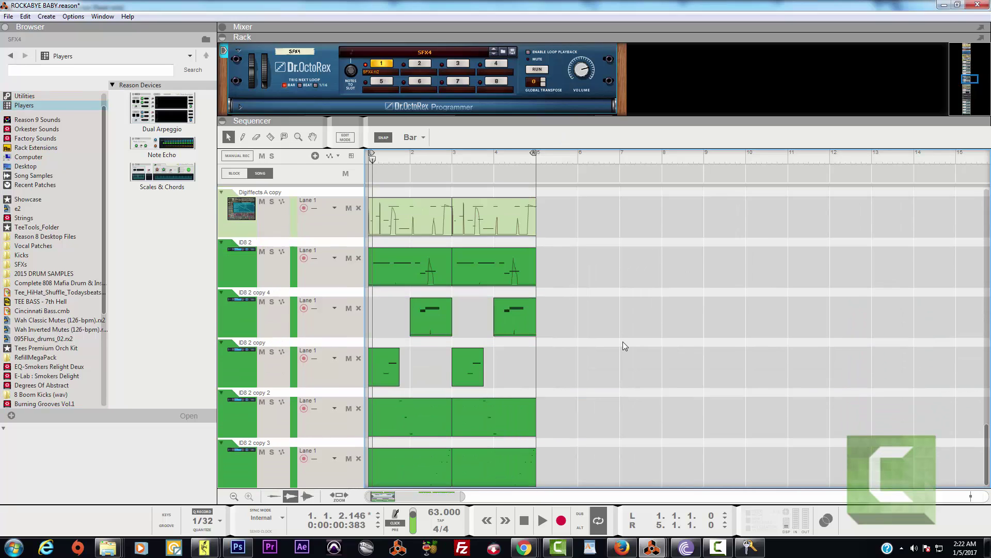
click(266, 255)
click(272, 251)
click(304, 259)
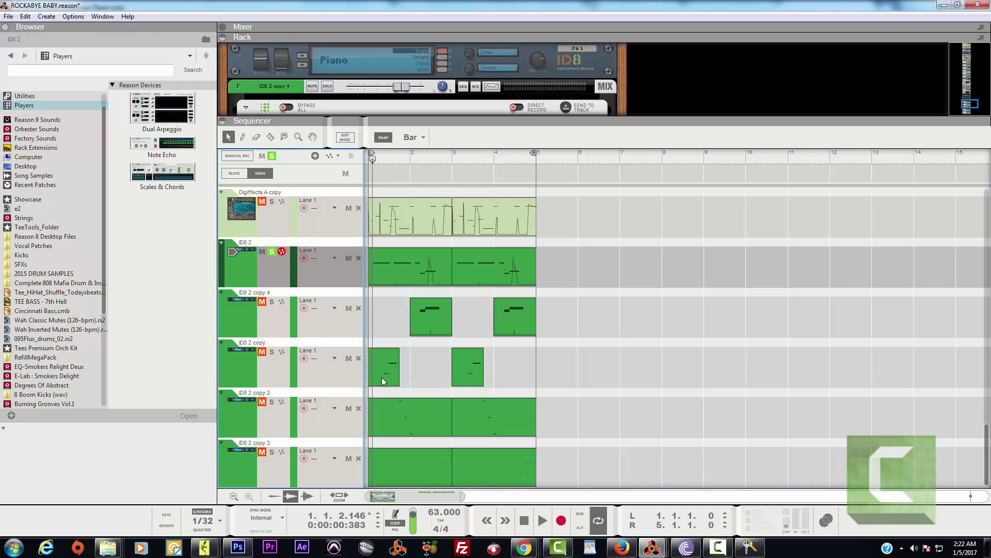
click(524, 522)
click(540, 525)
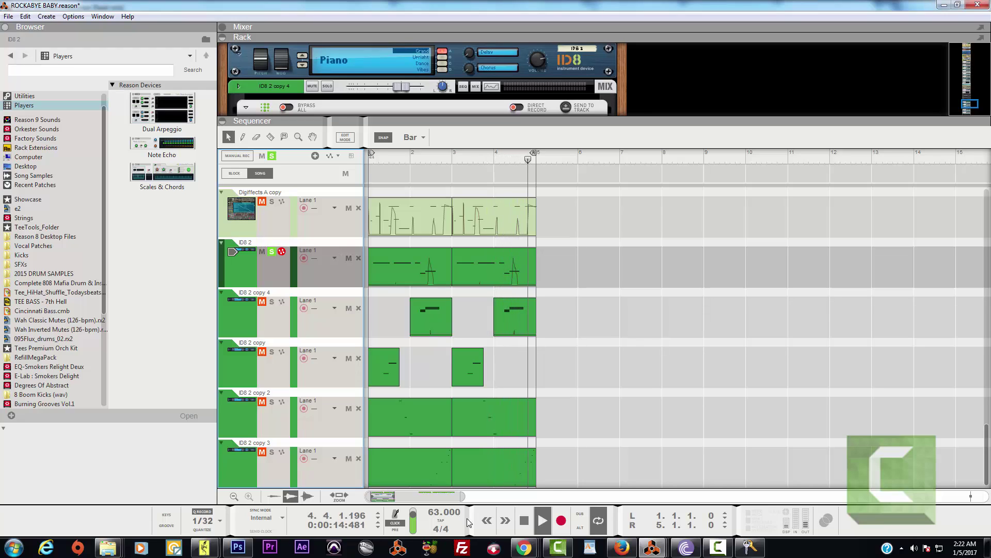
key(space)
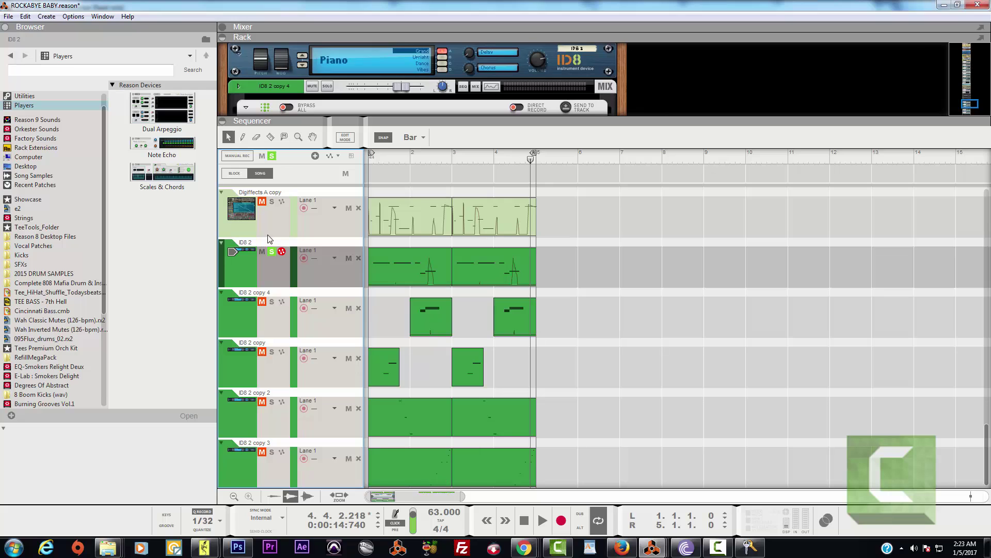
Turn off solo on the ID8 2 track, check the SFX4 clips, and return the song position to the start.
click(271, 251)
scroll(613, 329, down, 5)
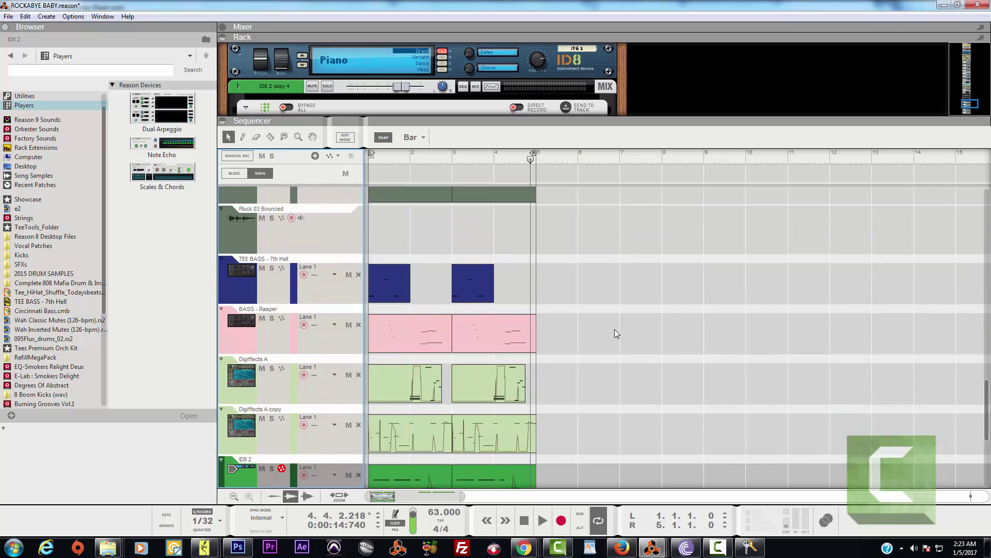
scroll(614, 330, down, 5)
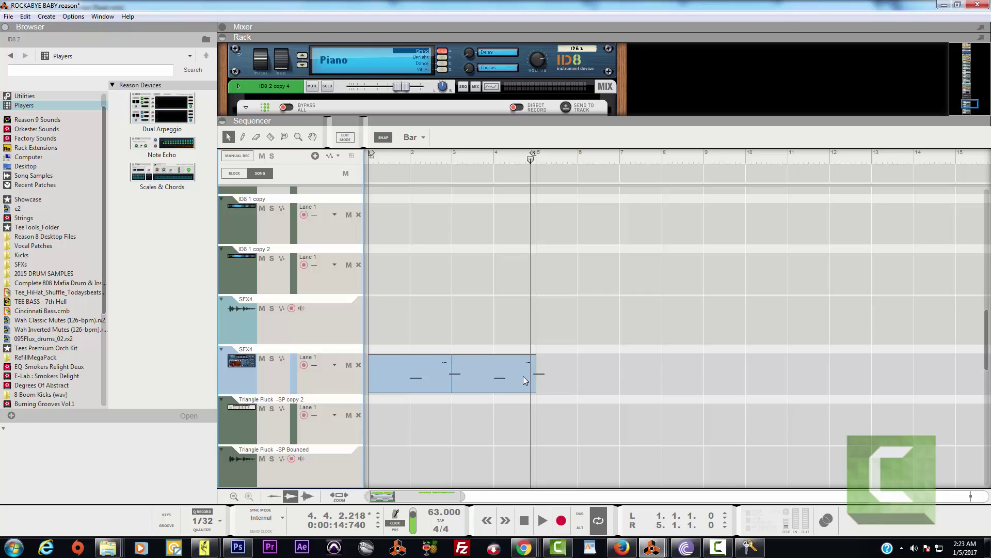
click(523, 520)
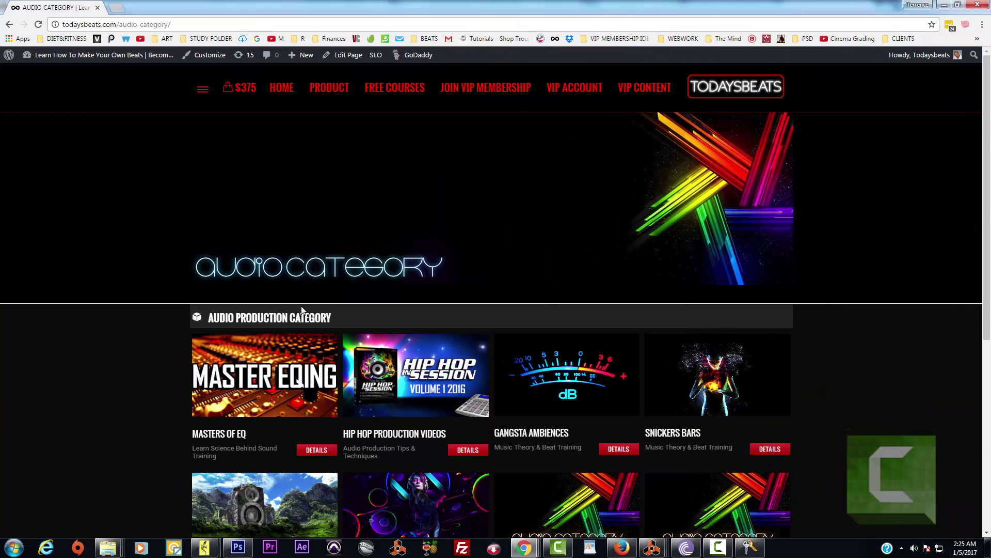
Open the VIP Content page from the todaysbeats.com audio category page in Chrome.
click(653, 93)
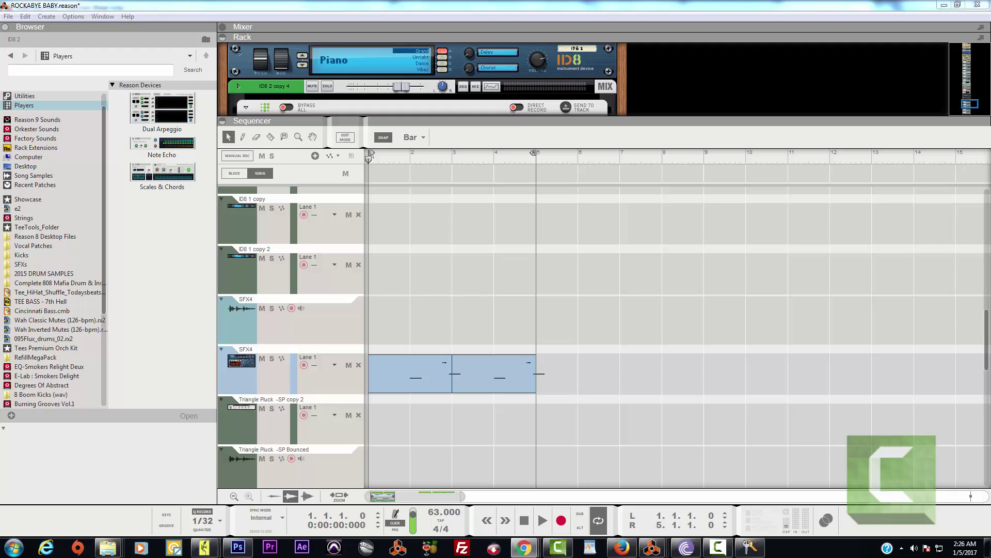
click(537, 510)
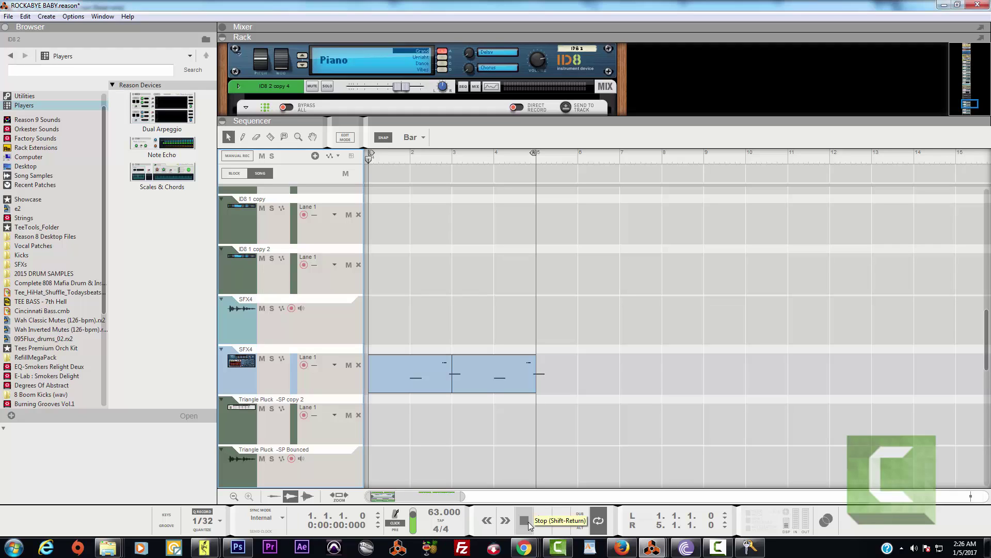